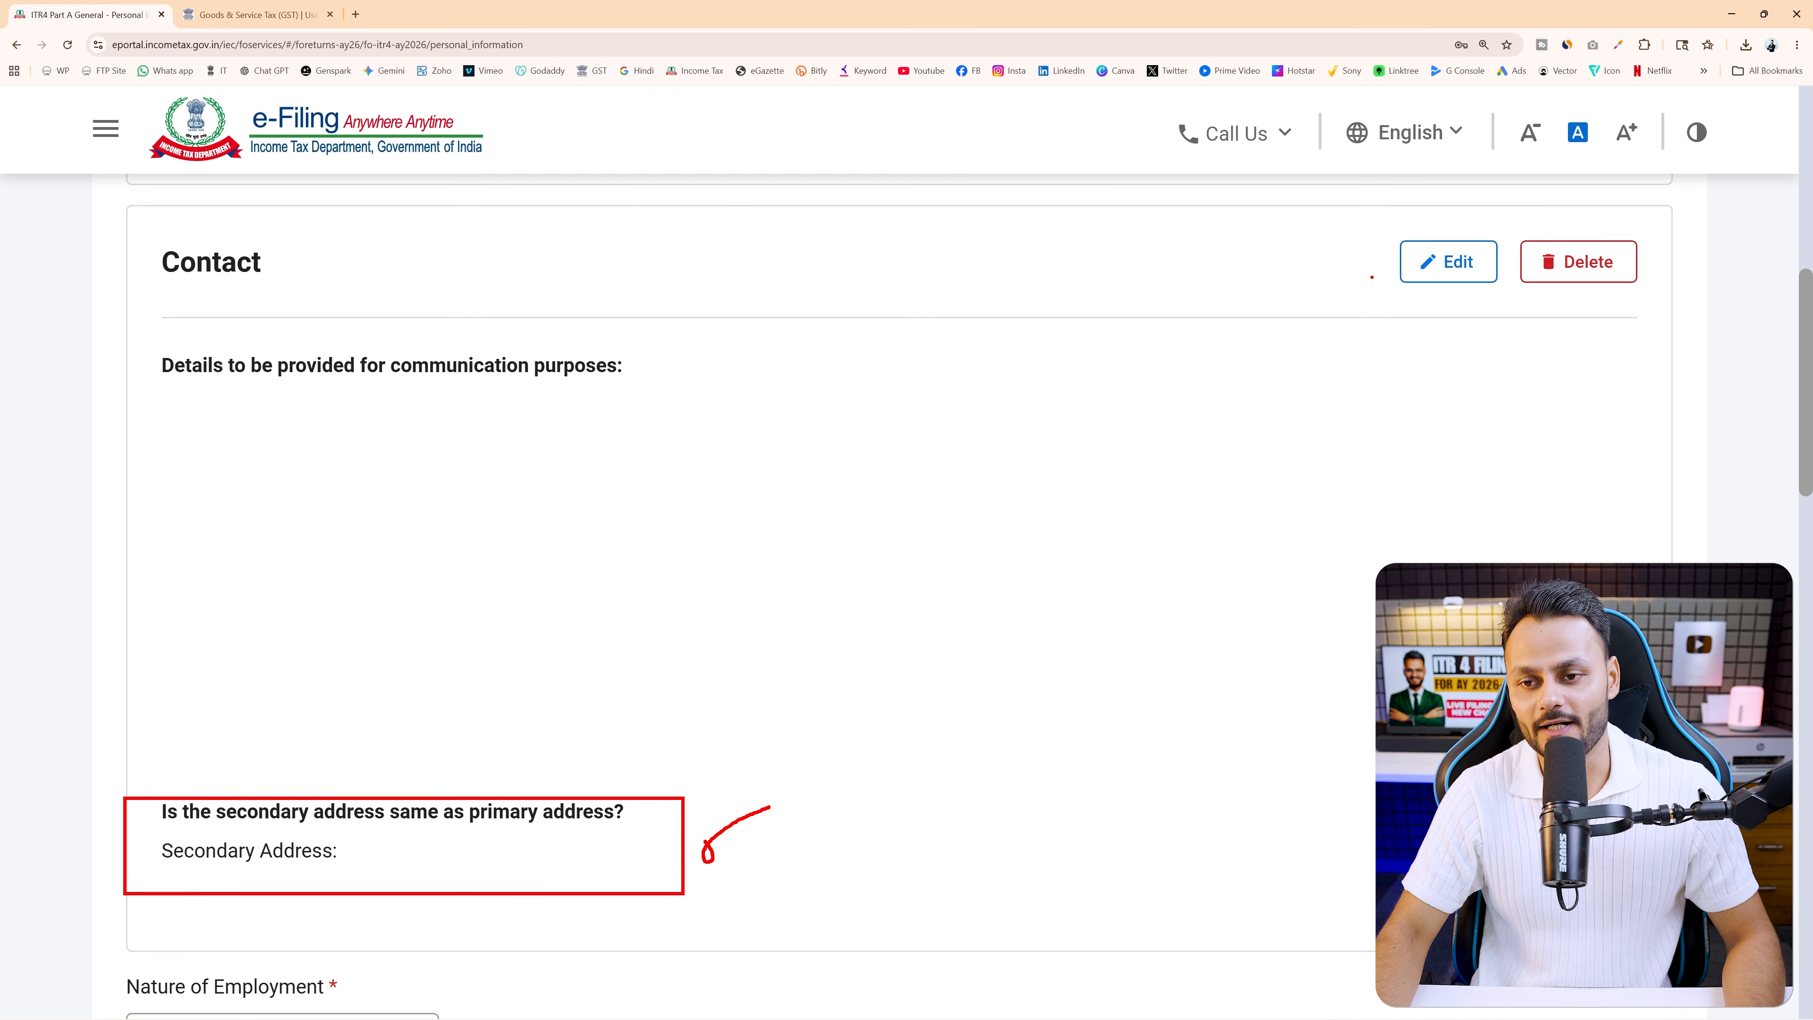
Highlight the secondary-address question in the Contact details card
left_click_drag(1389, 229, 1512, 305)
Open the Contact details for editing and highlight the secondary address question wording
key("Escape")
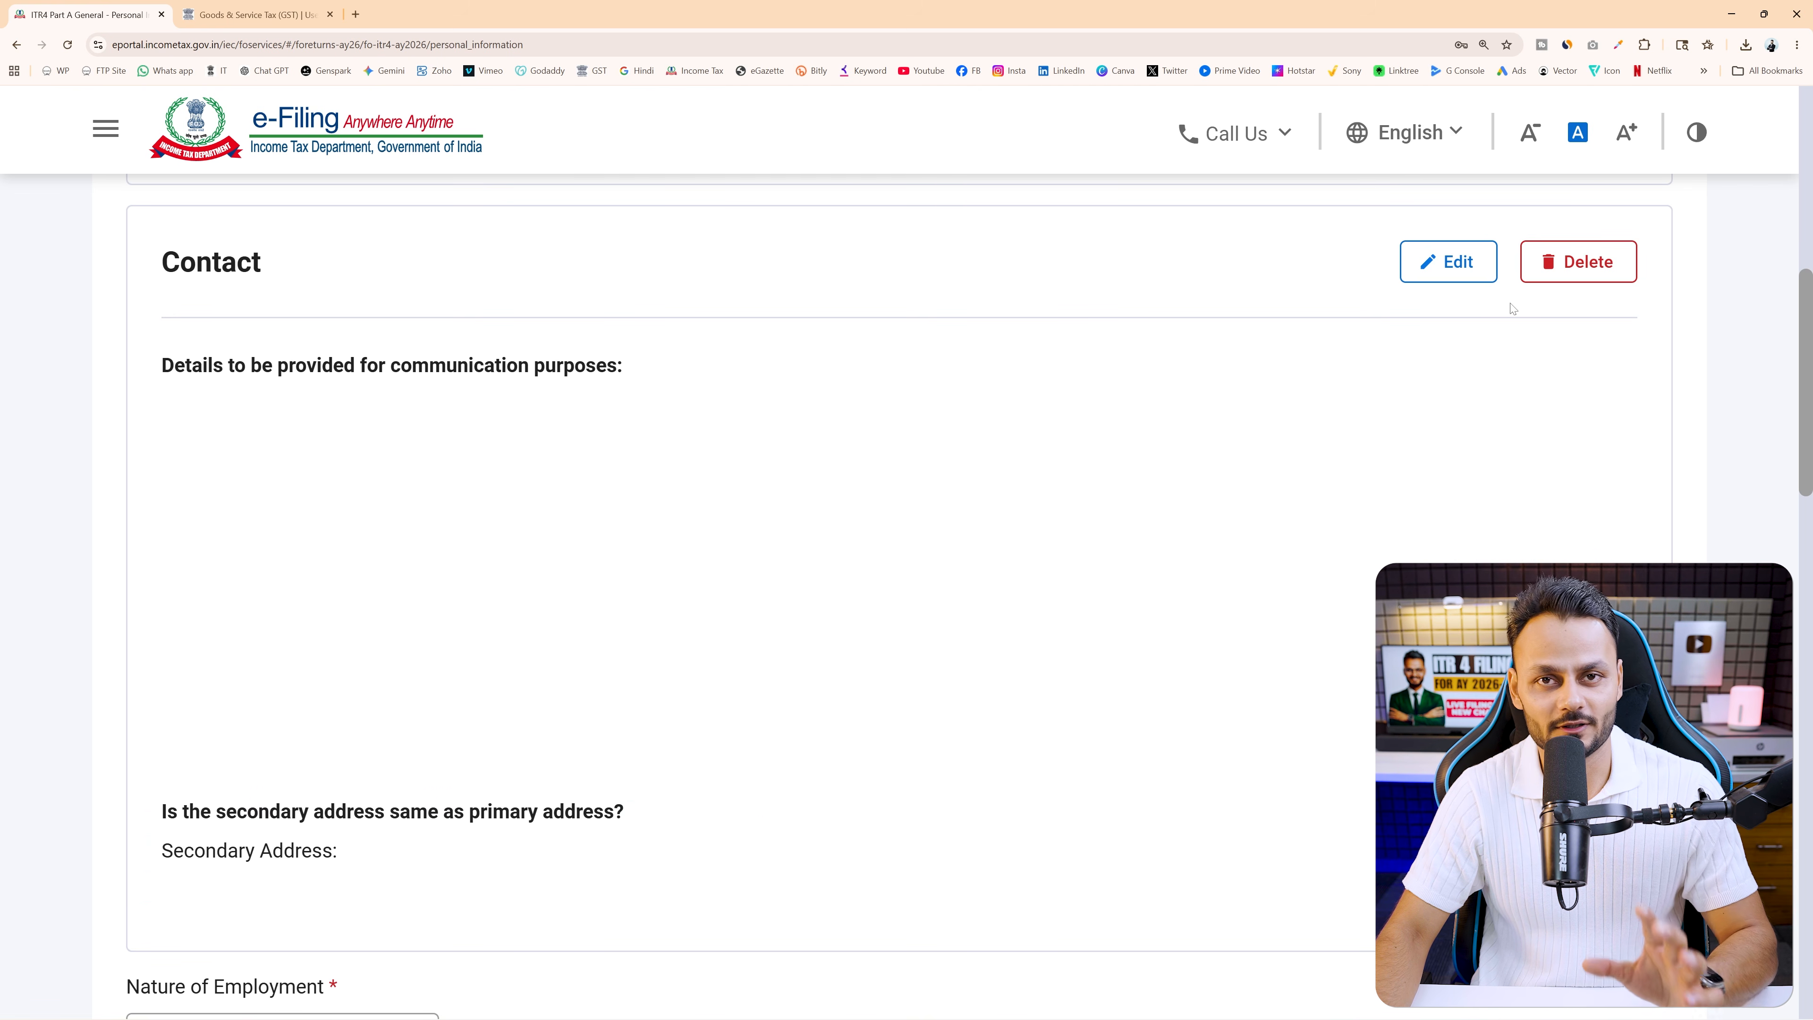
left_click(1445, 265)
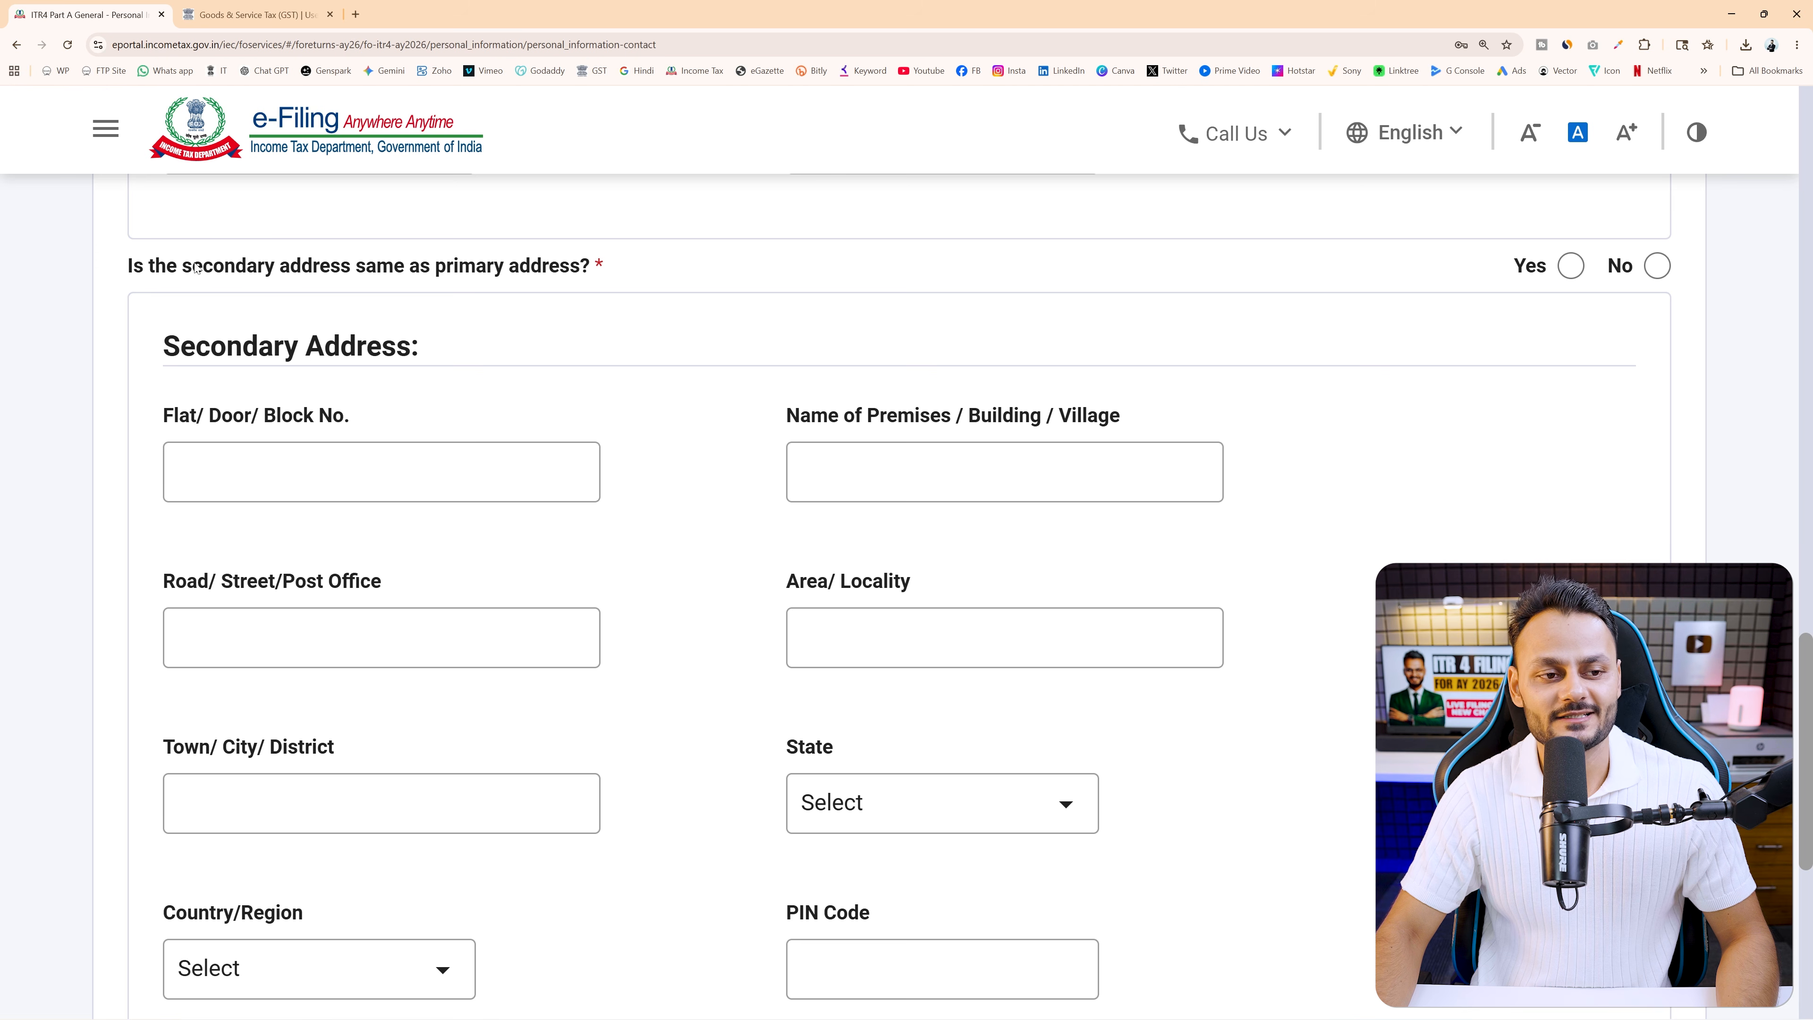
left_click_drag(183, 268, 353, 277)
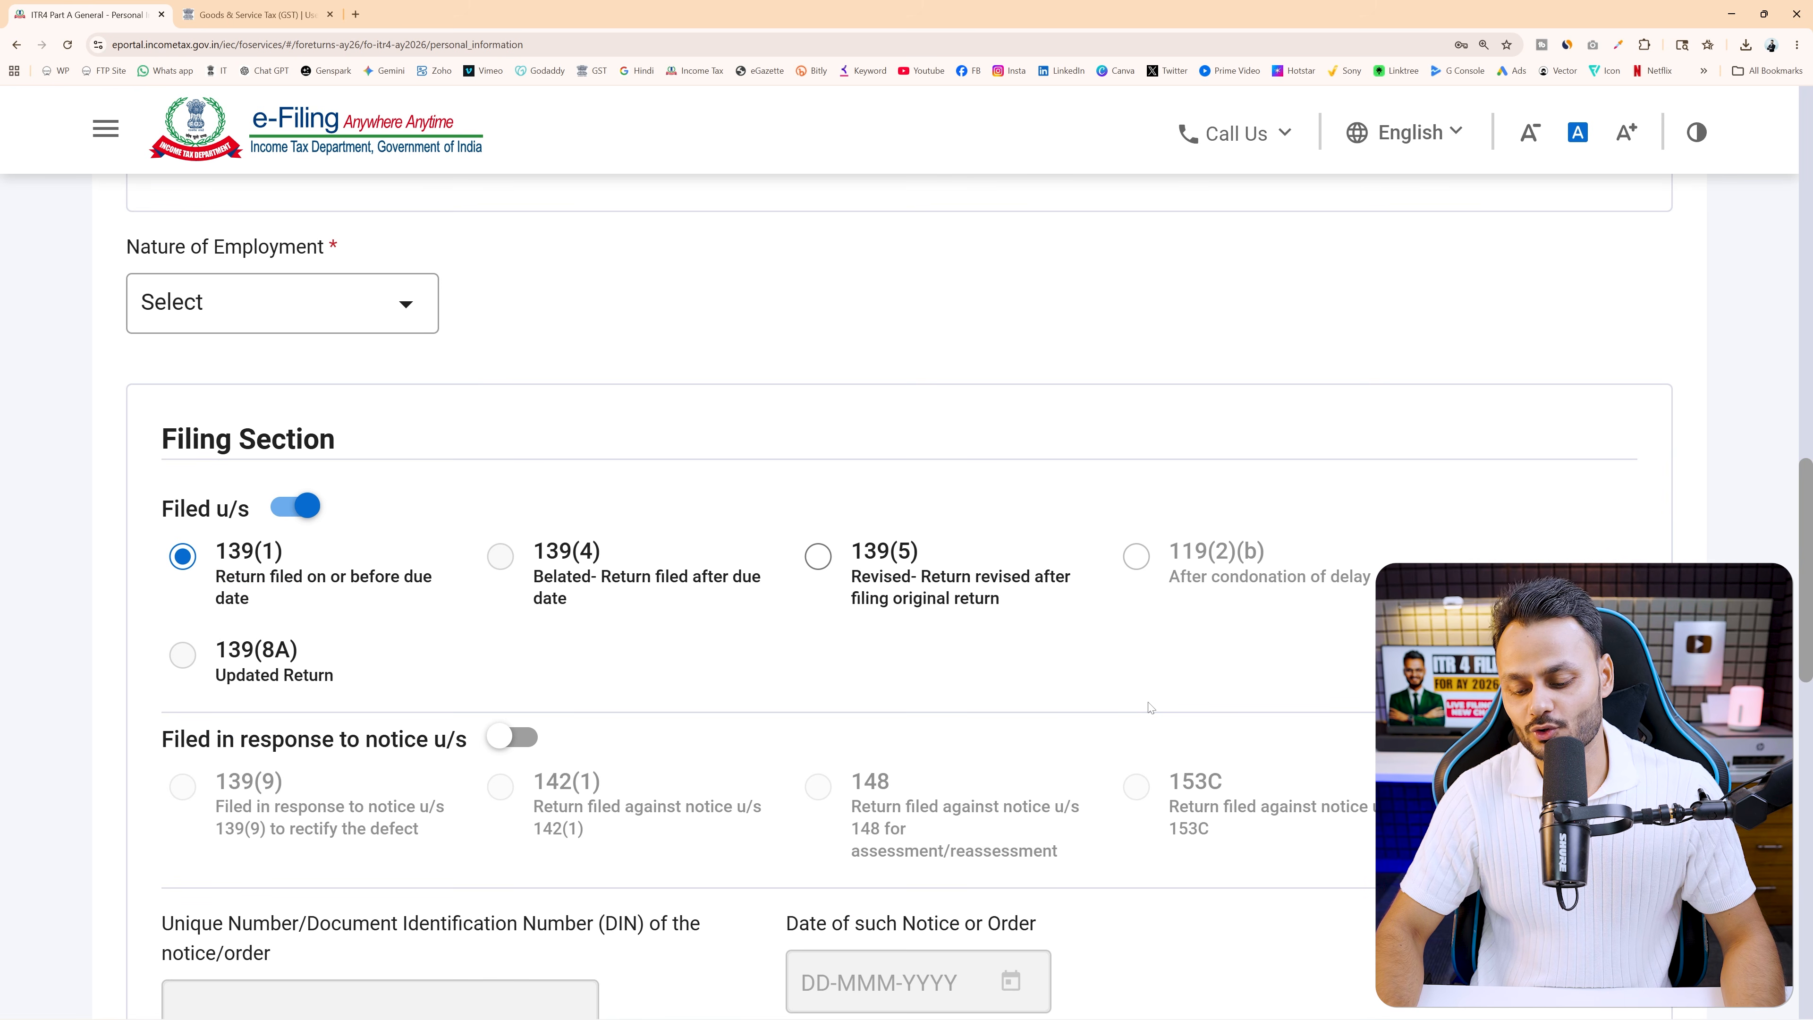
Open the Nature of Employment dropdown and scroll through its choices
mouse_move(90, 229)
left_mouse_down()
mouse_move(308, 284)
mouse_move(502, 363)
left_mouse_up()
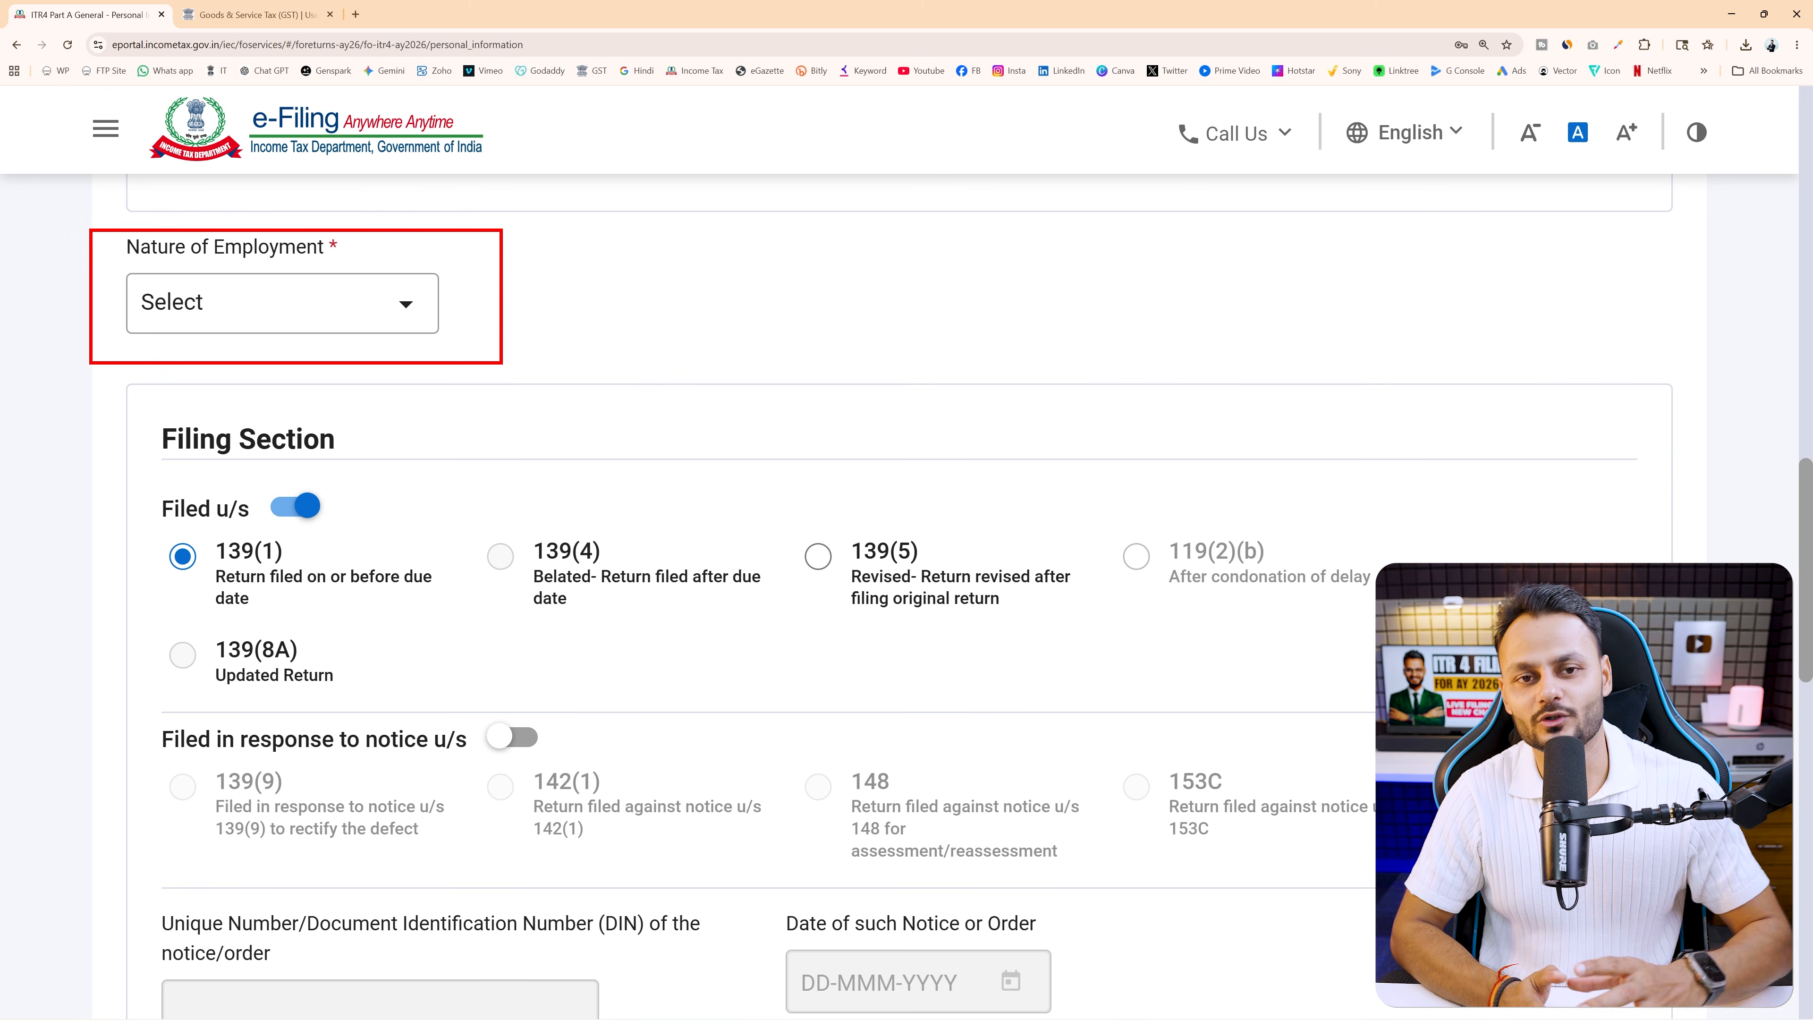
key("Escape")
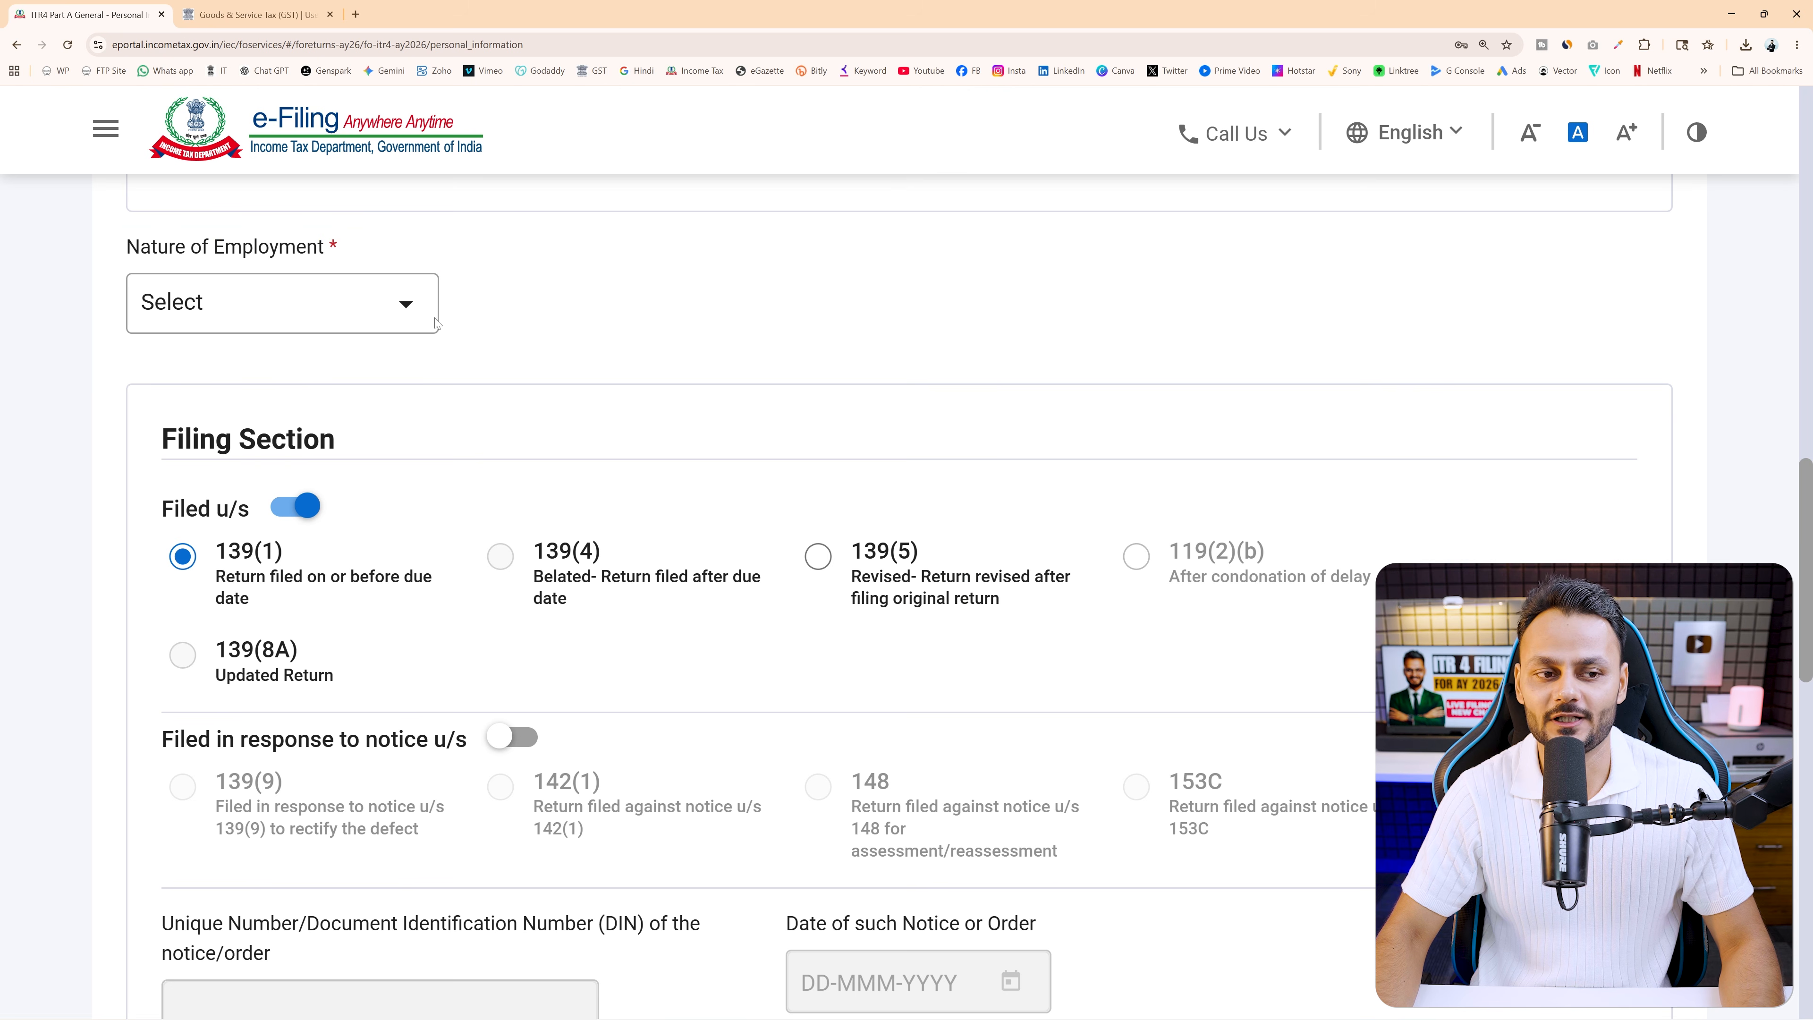
left_click(341, 301)
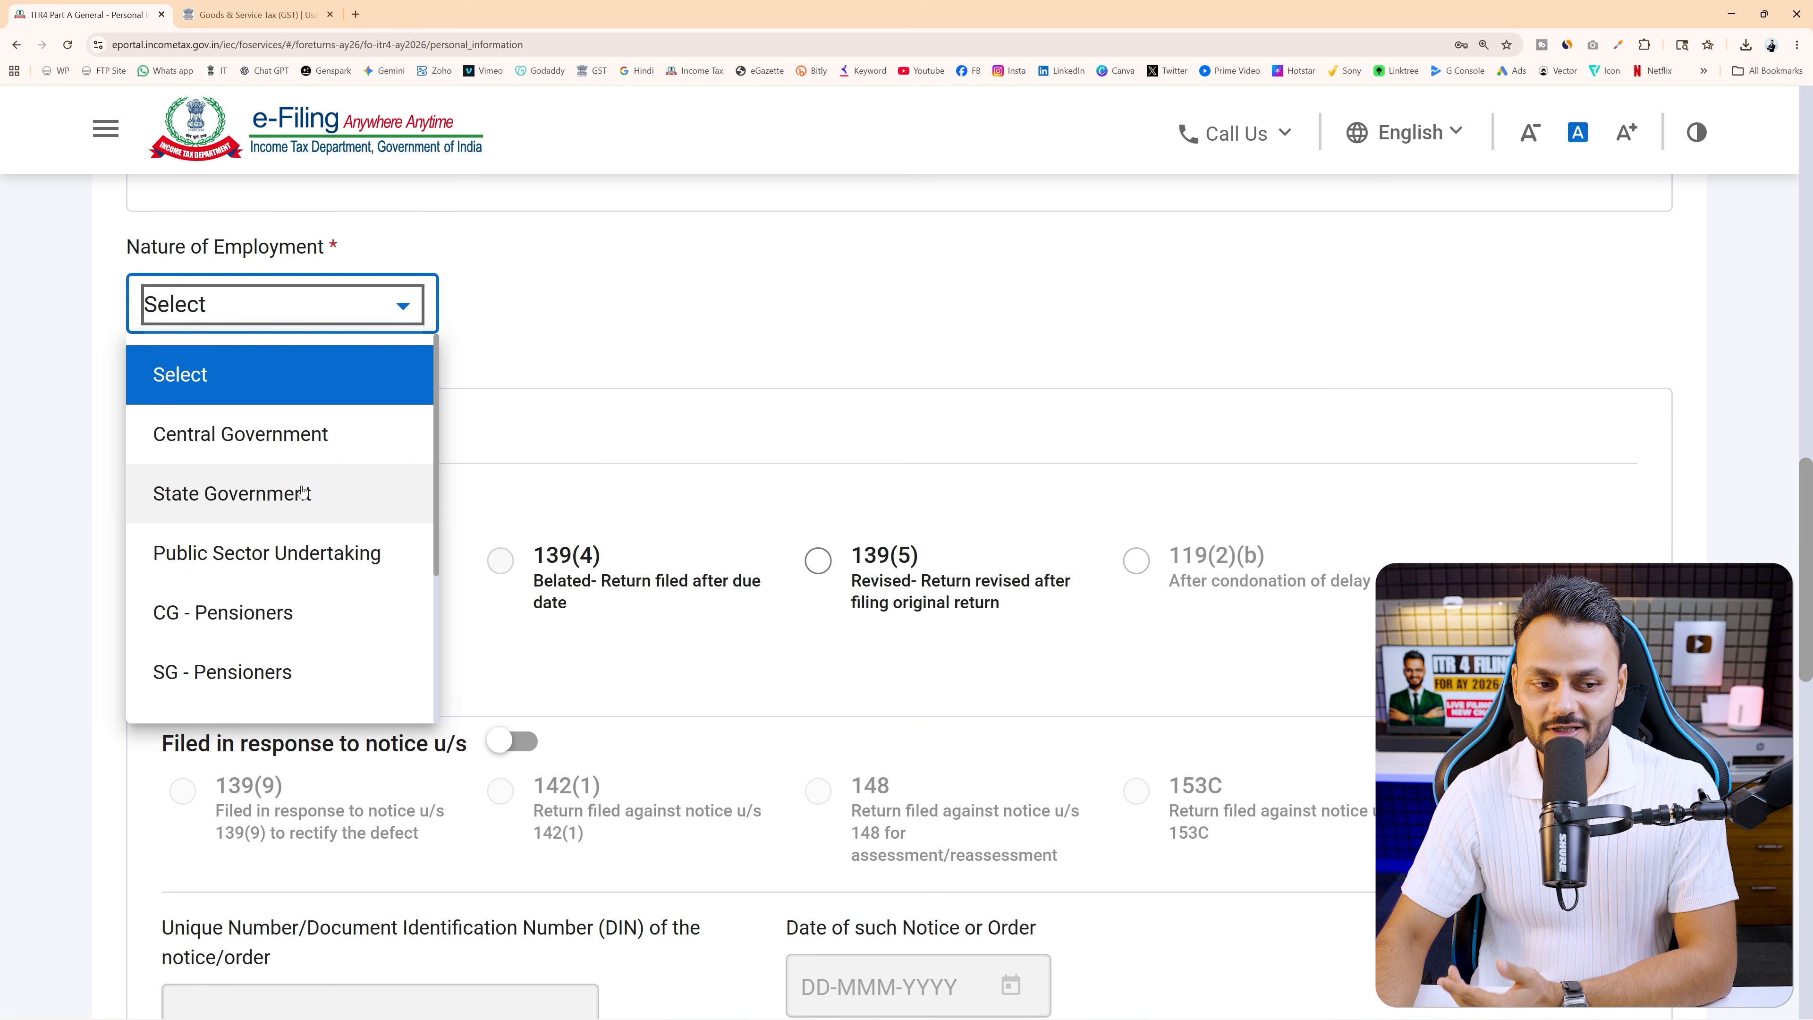
scroll(304, 550, "down", 1)
scroll(304, 551, "down", 1)
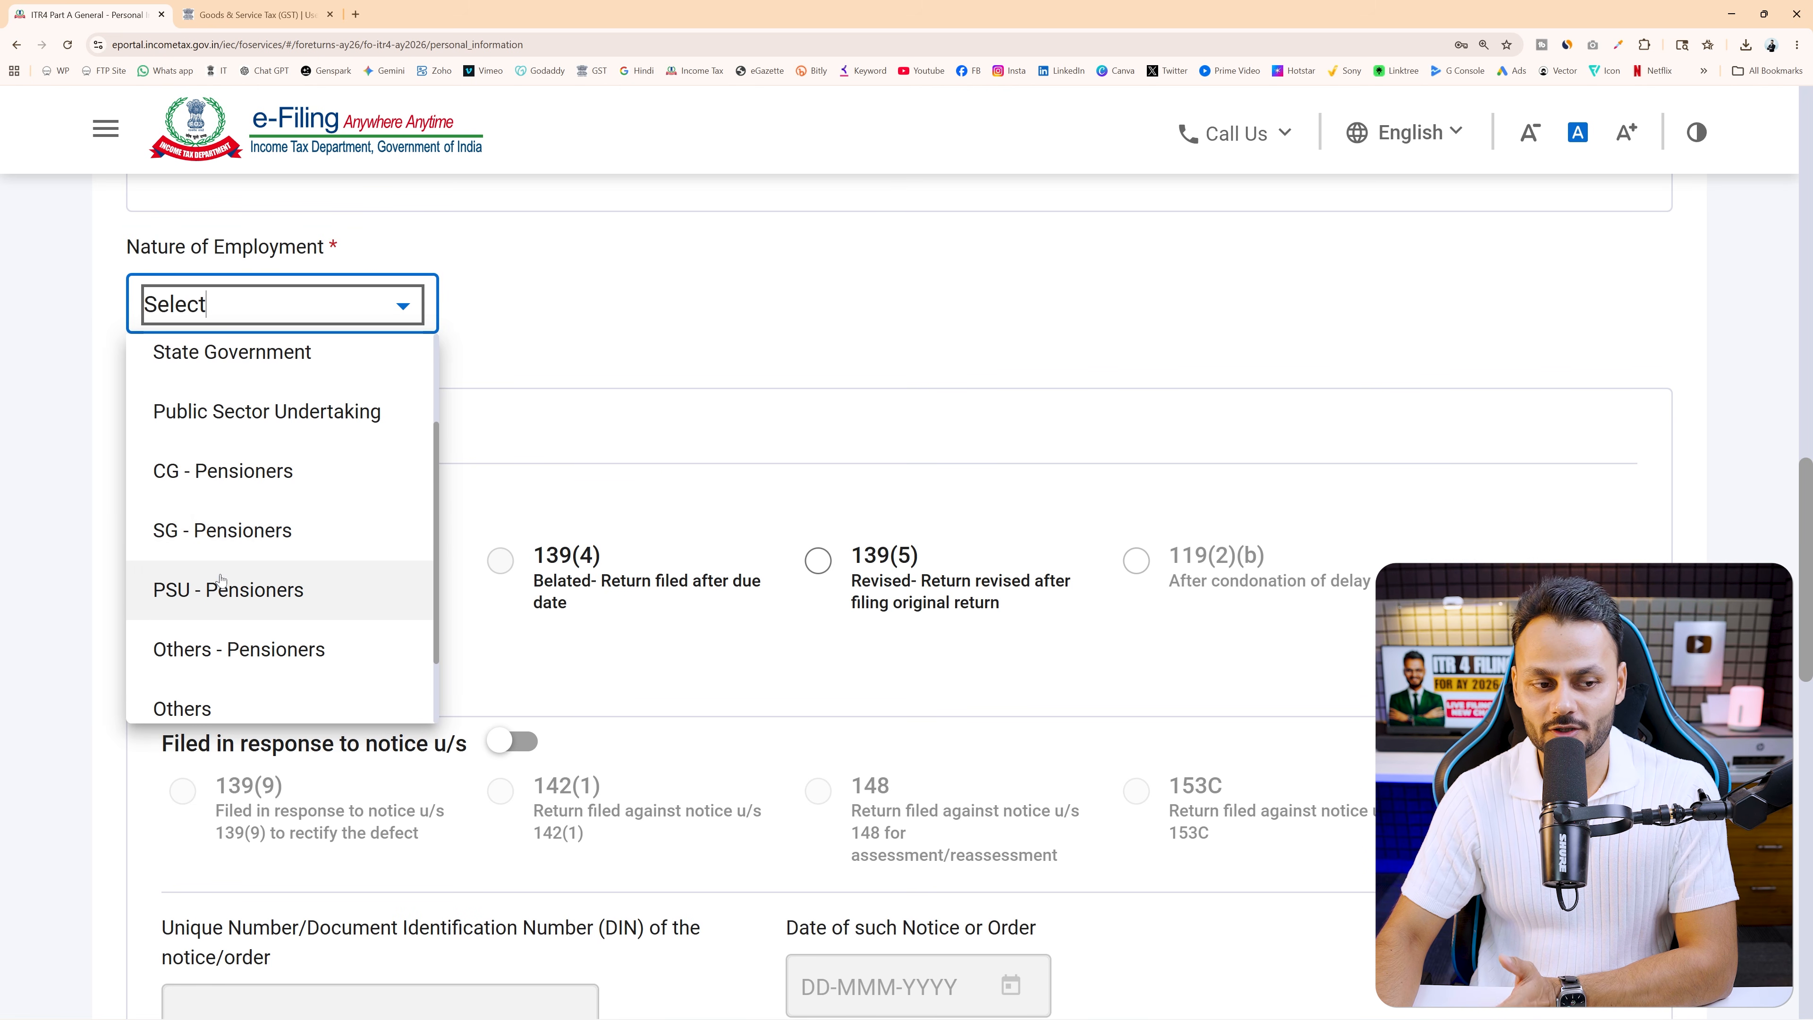
scroll(247, 564, "down", 2)
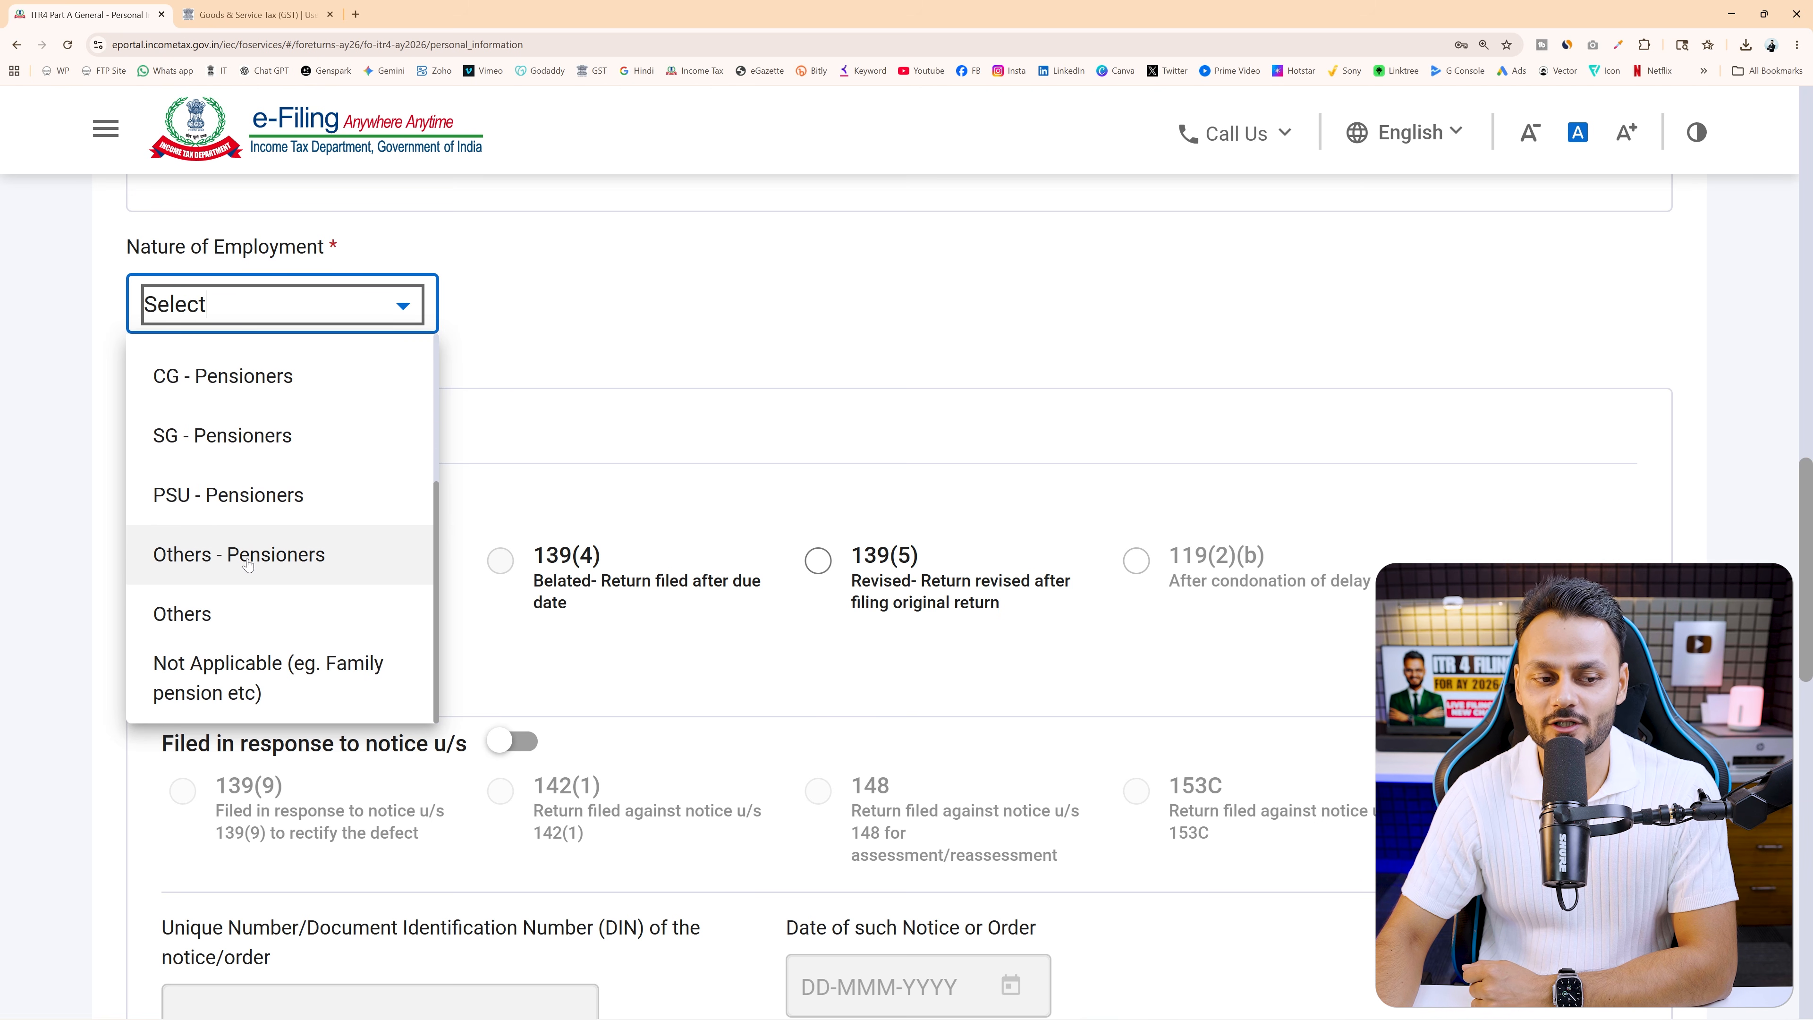
scroll(249, 564, "down", 1)
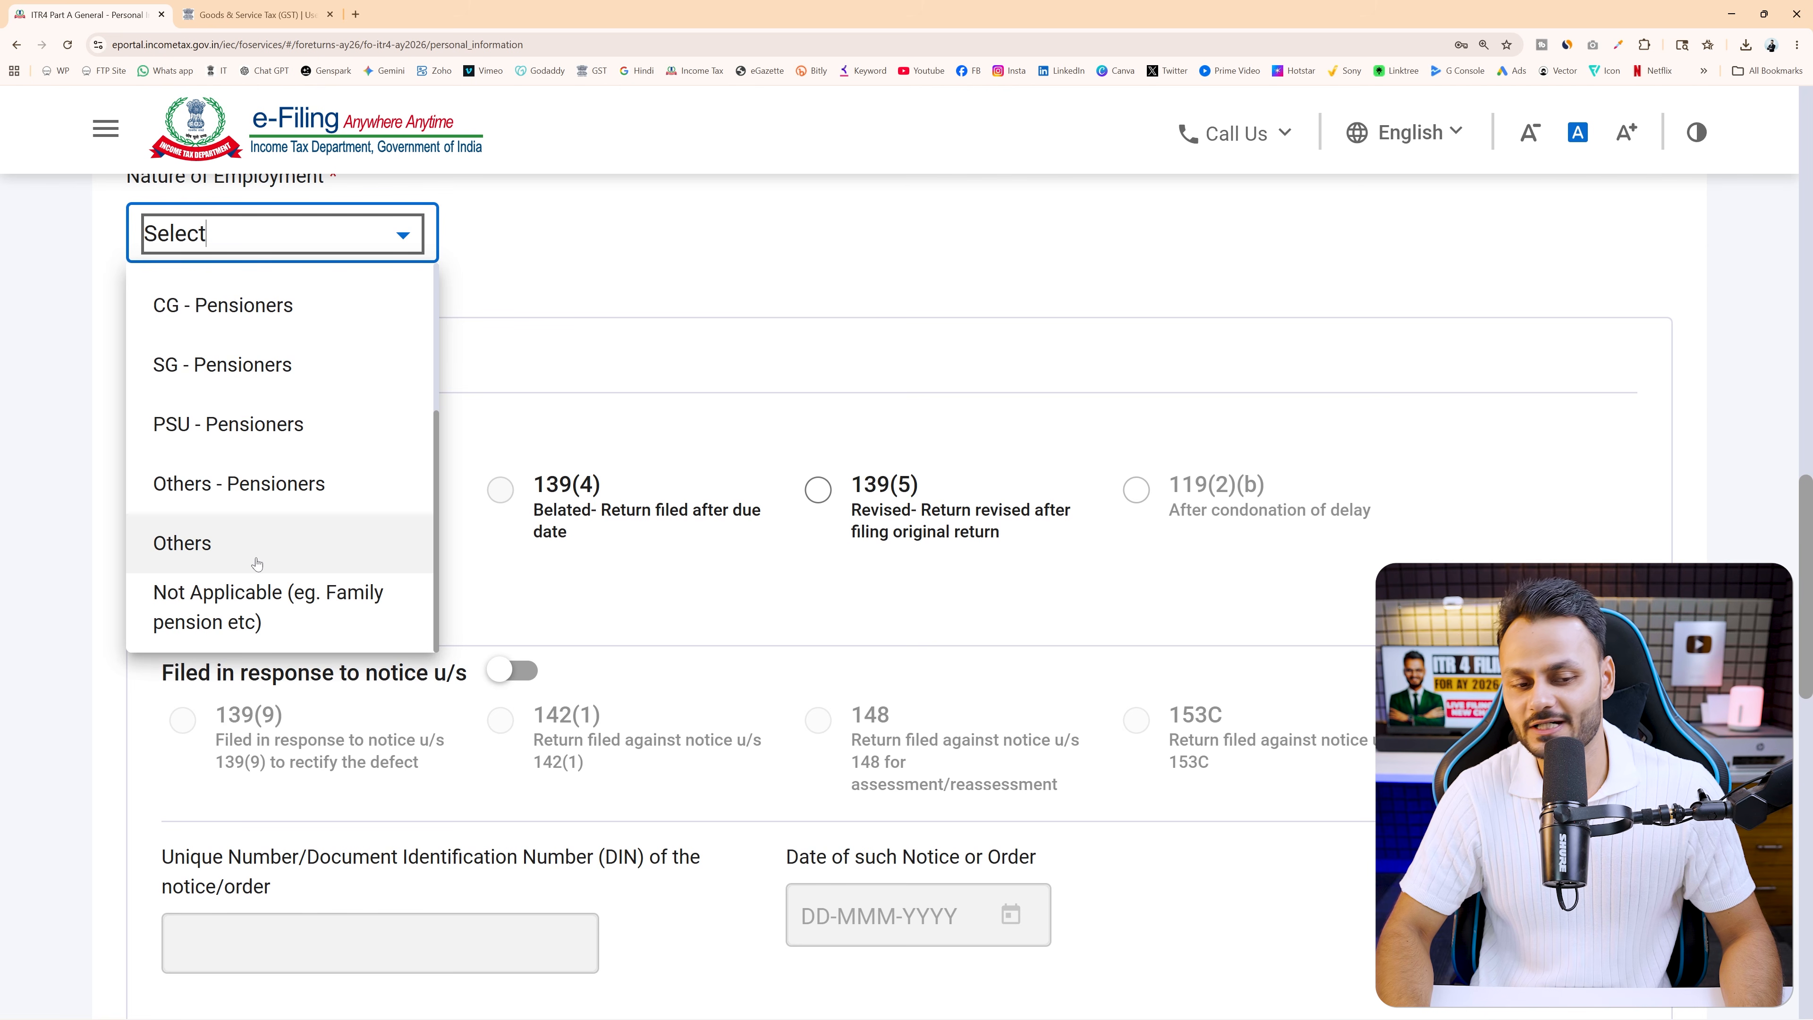
Zoom in, mark the employment options, and choose Others
key("ctrl+2")
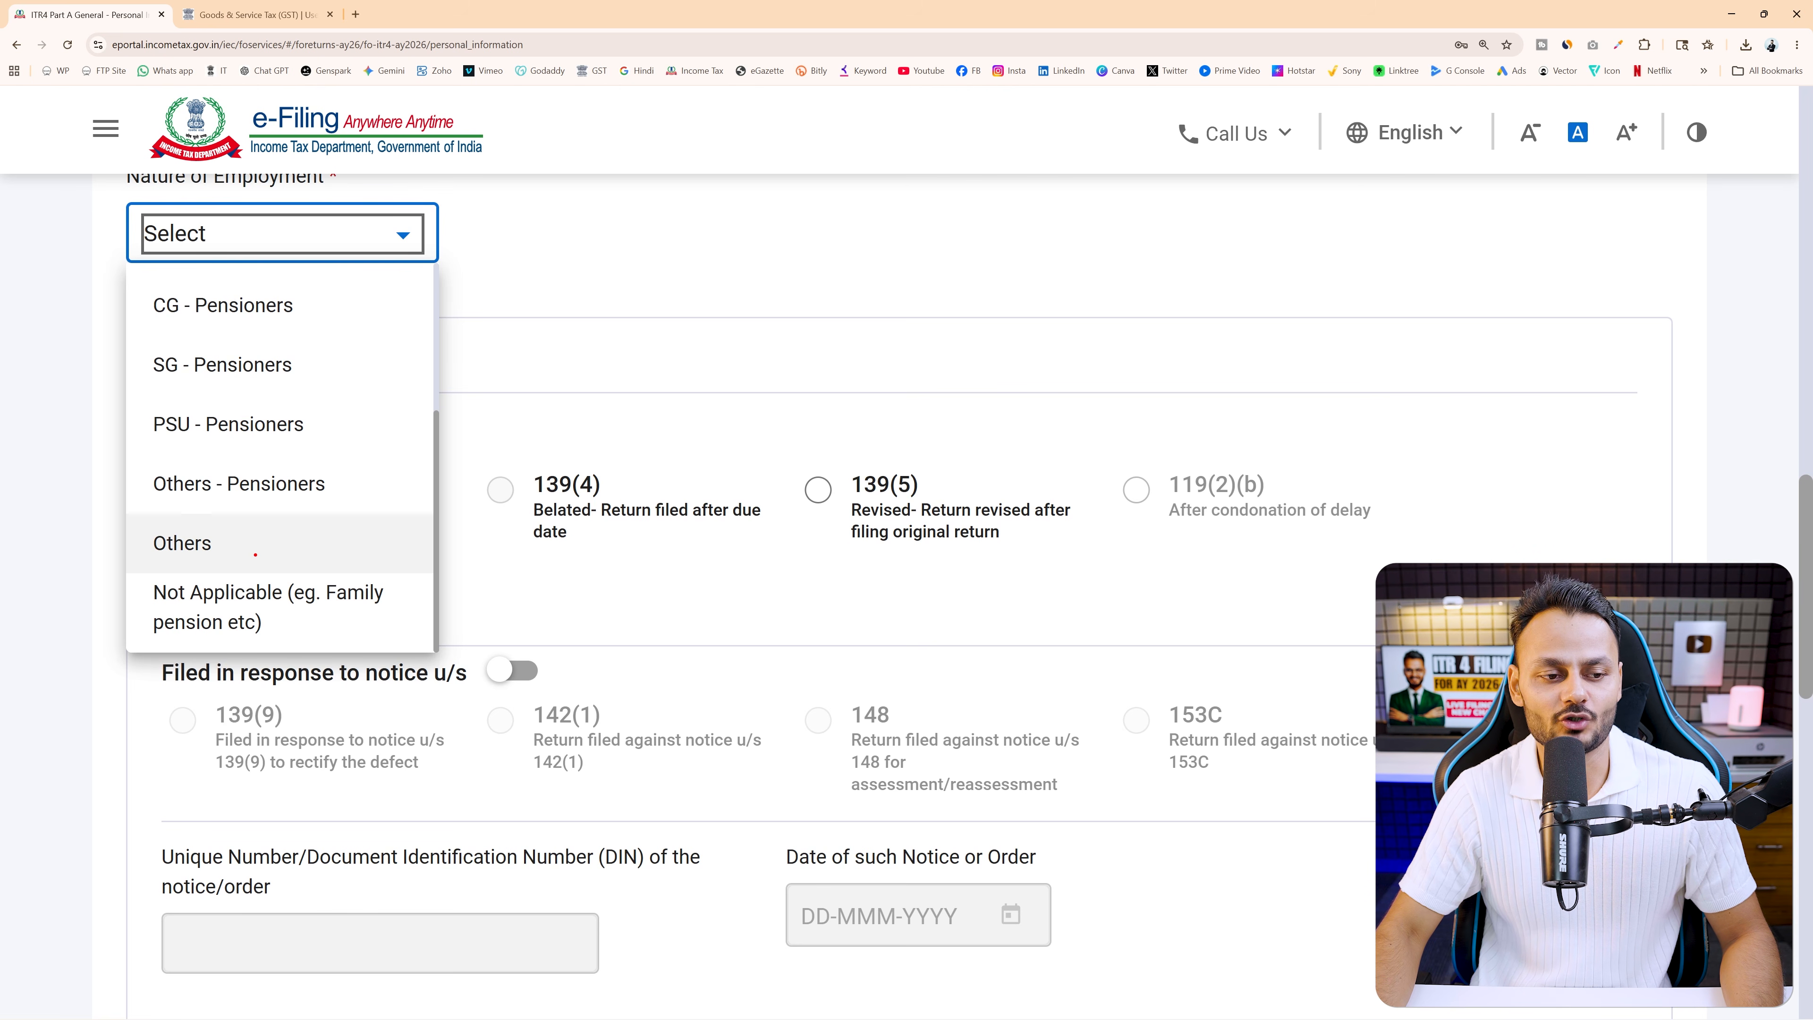
left_click_drag(134, 527, 264, 563)
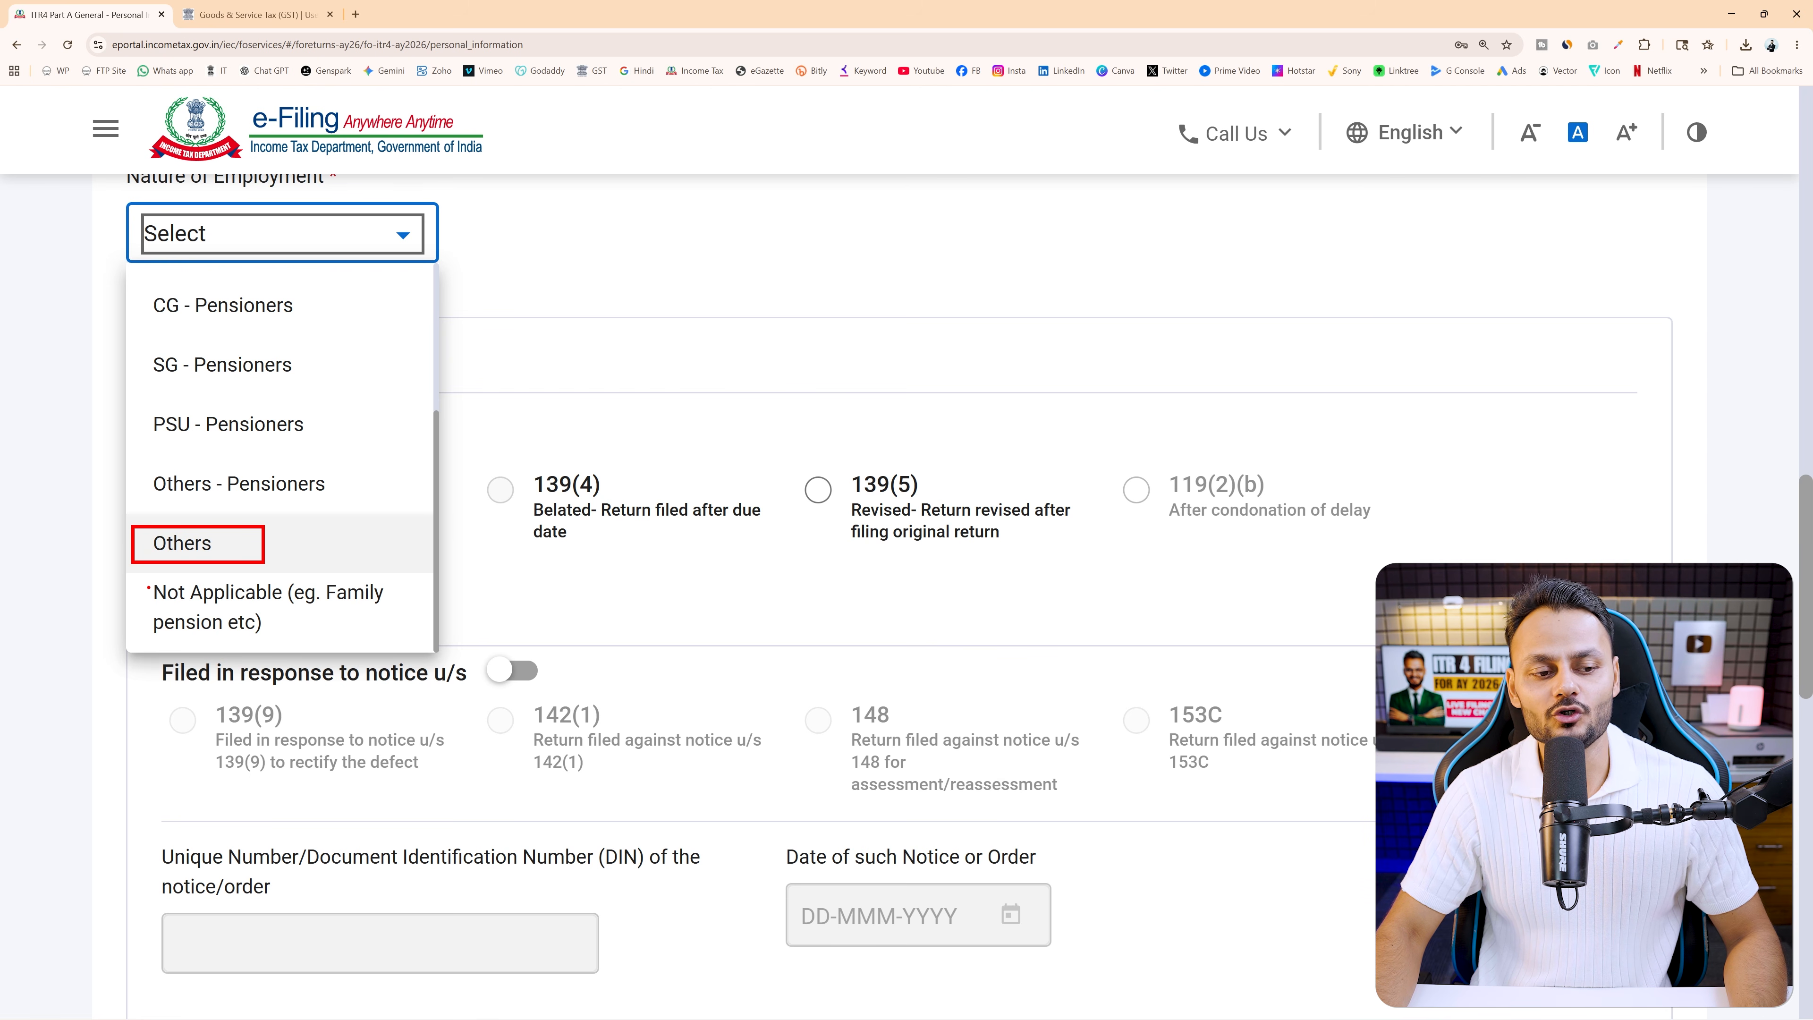
left_click_drag(130, 575, 423, 643)
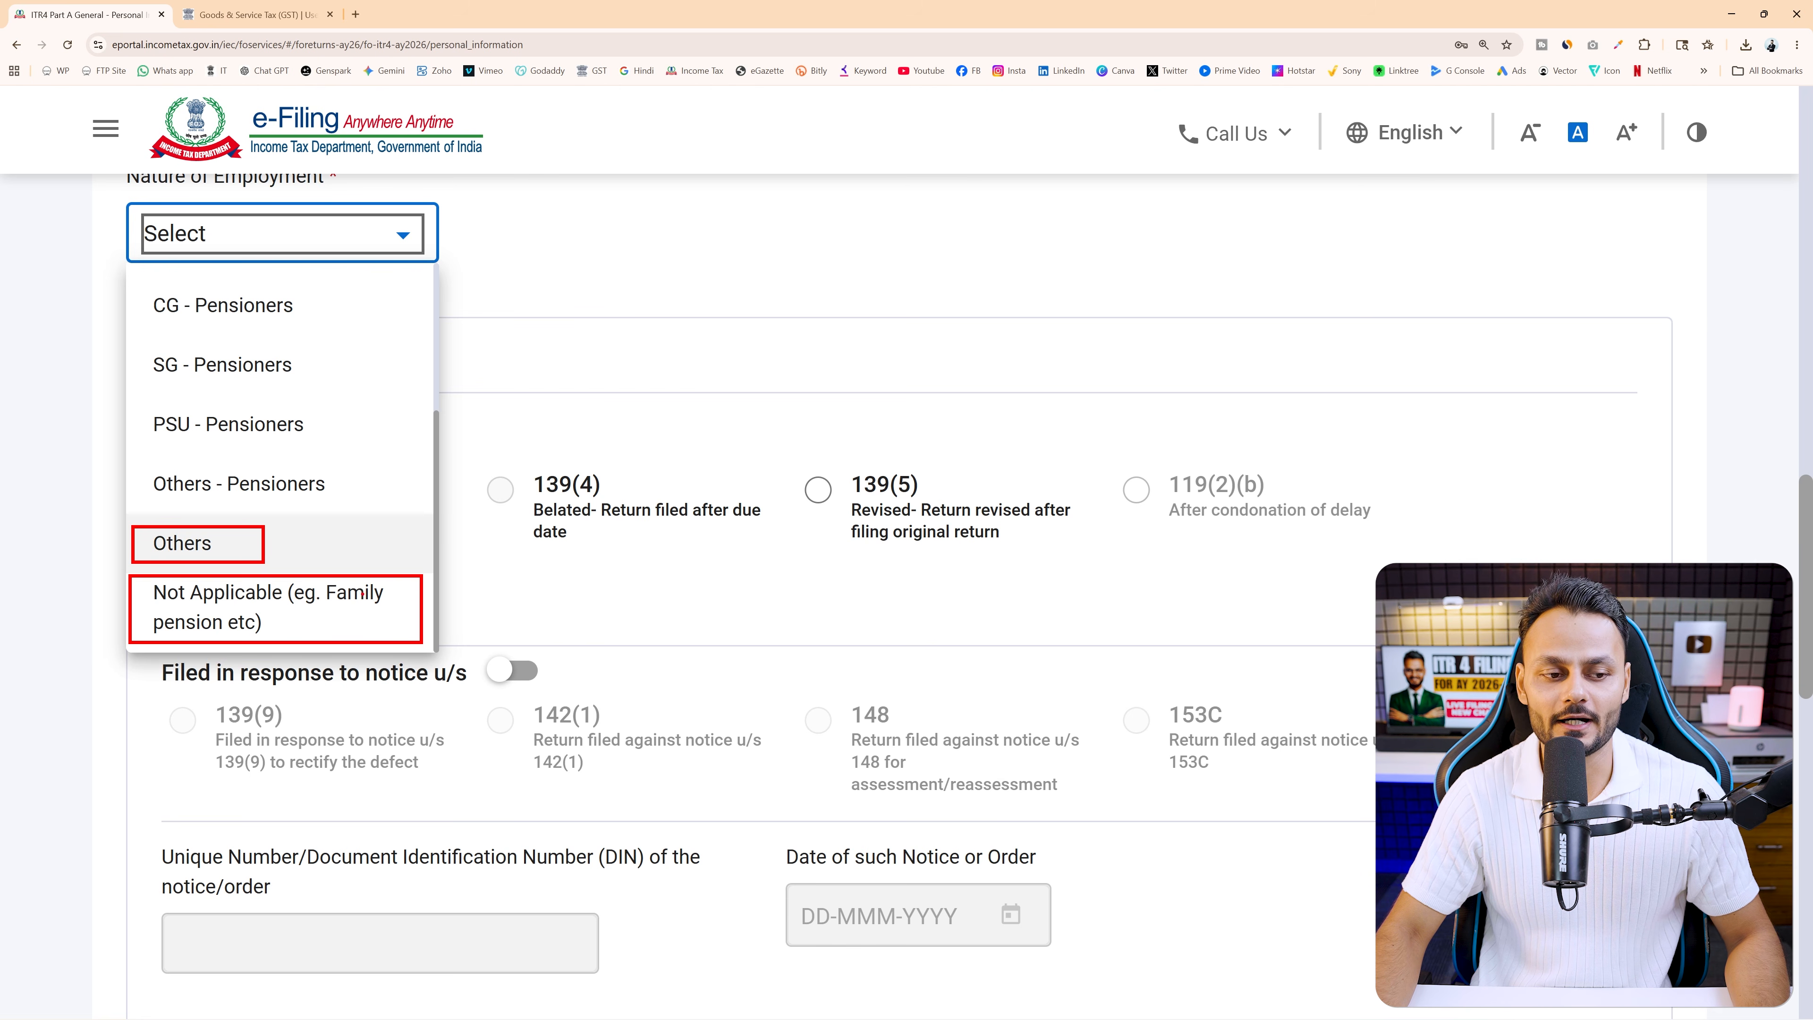
left_click_drag(468, 615, 398, 615)
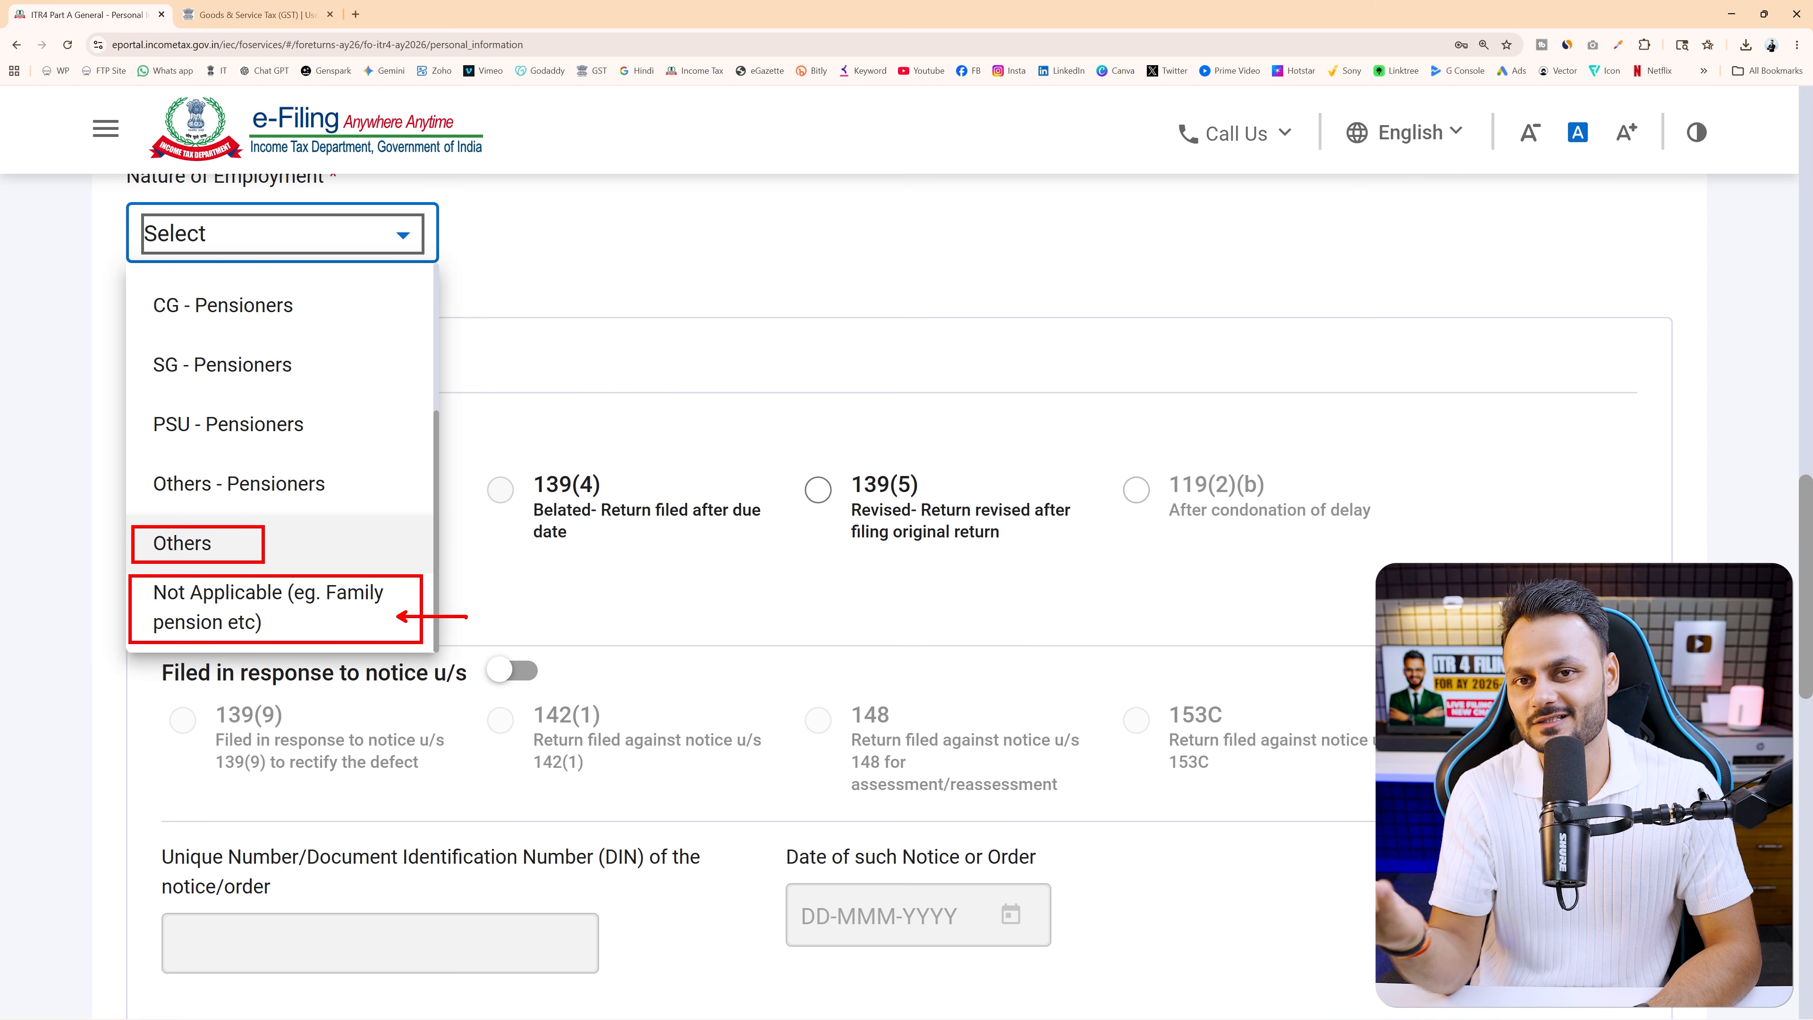
left_click_drag(342, 509, 286, 558)
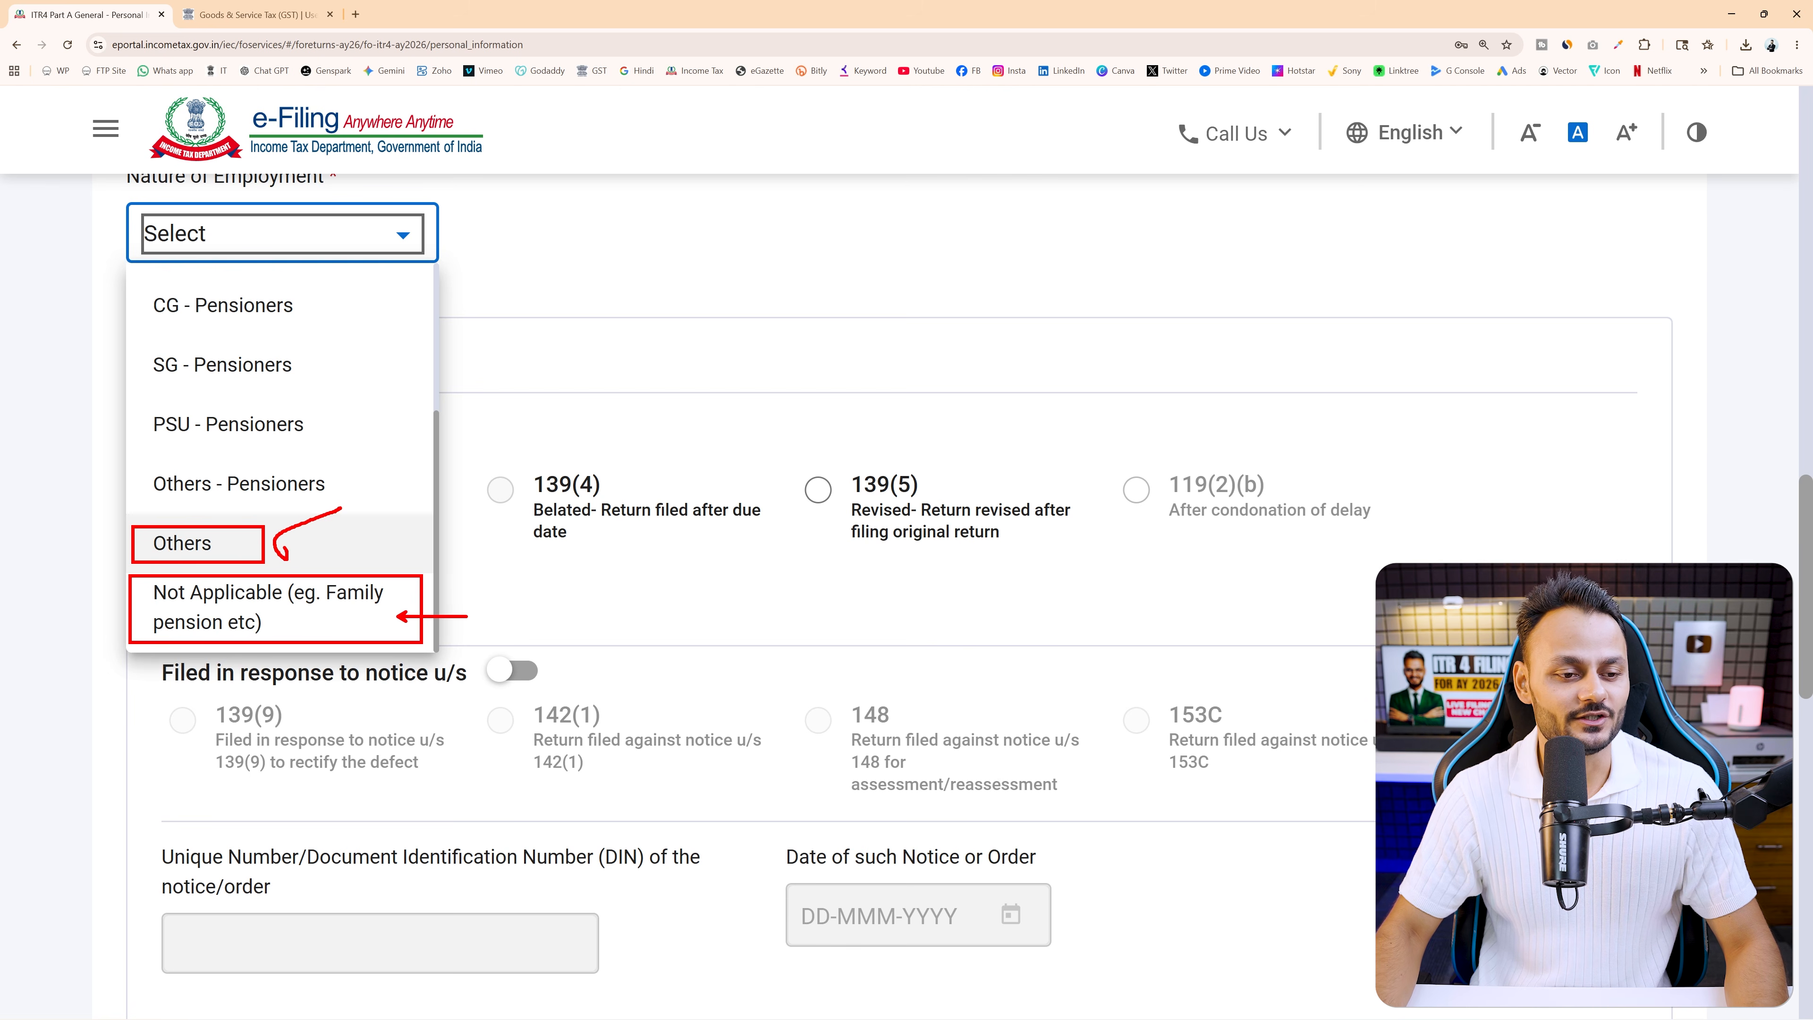
left_click(188, 548)
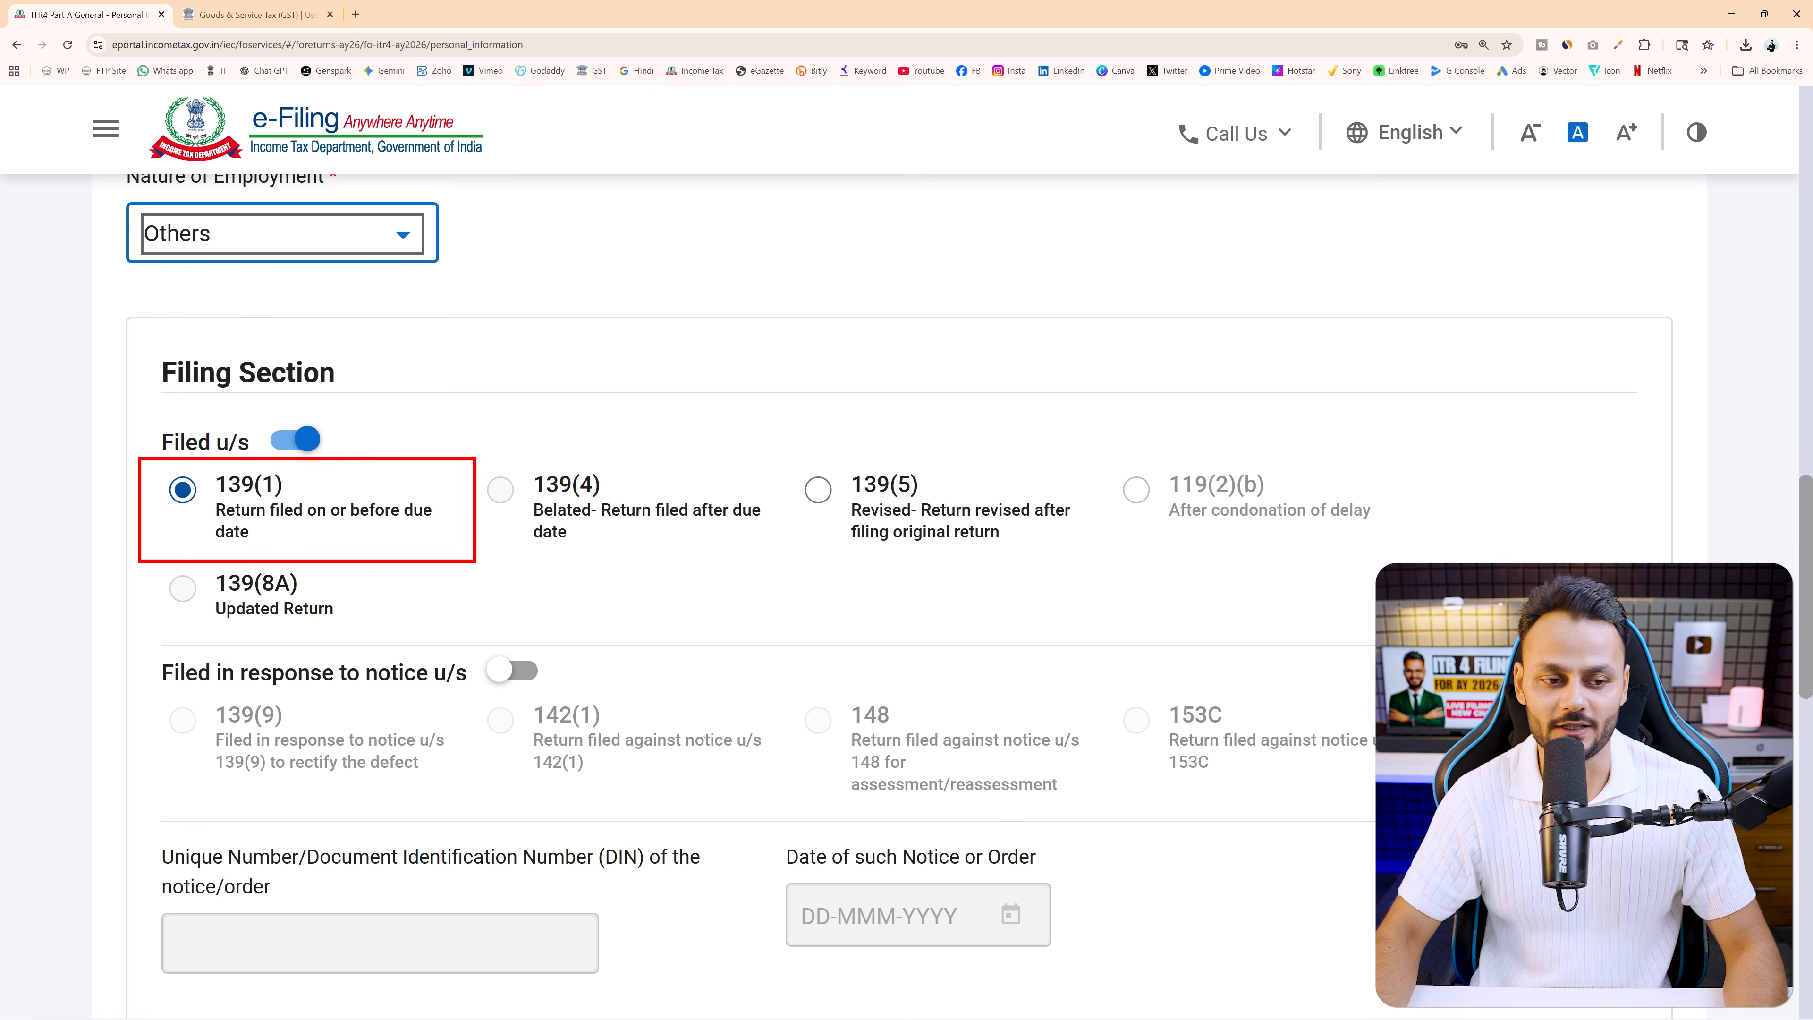
Scroll past the Filing Section and highlight the A23 form 10IEA question label
scroll(425, 580, "down", 8)
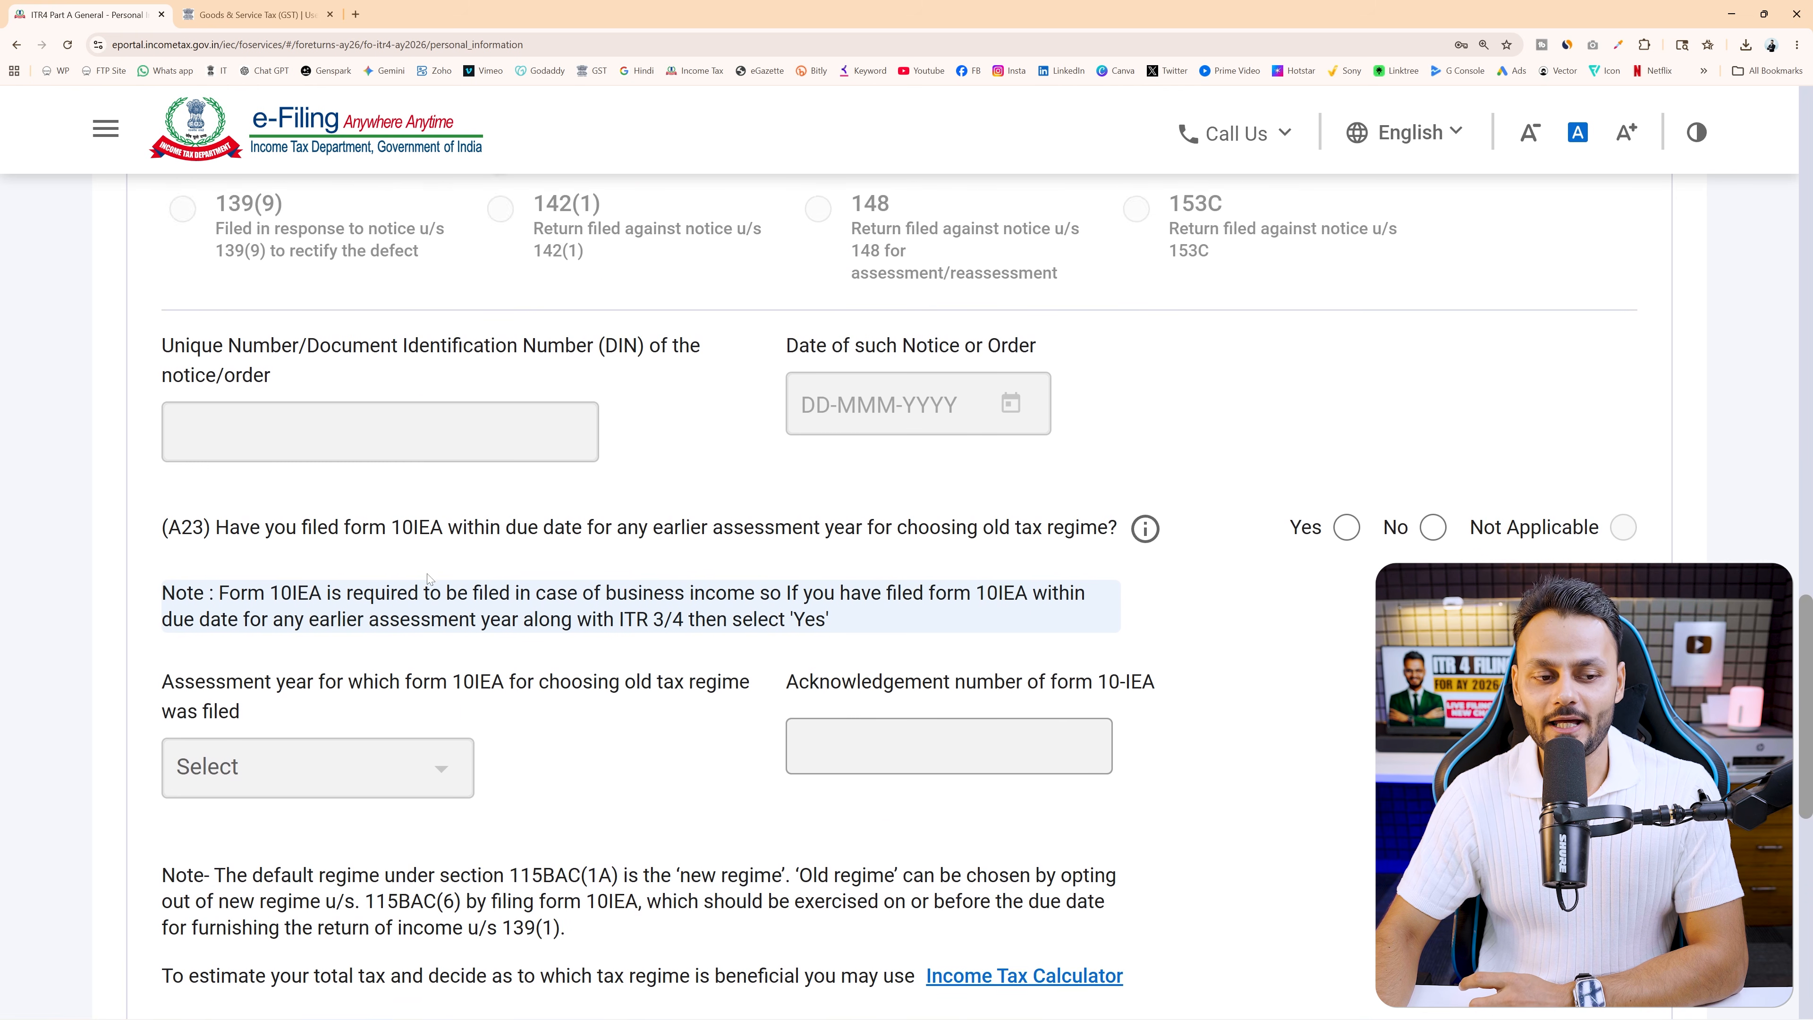
scroll(432, 579, "down", 2)
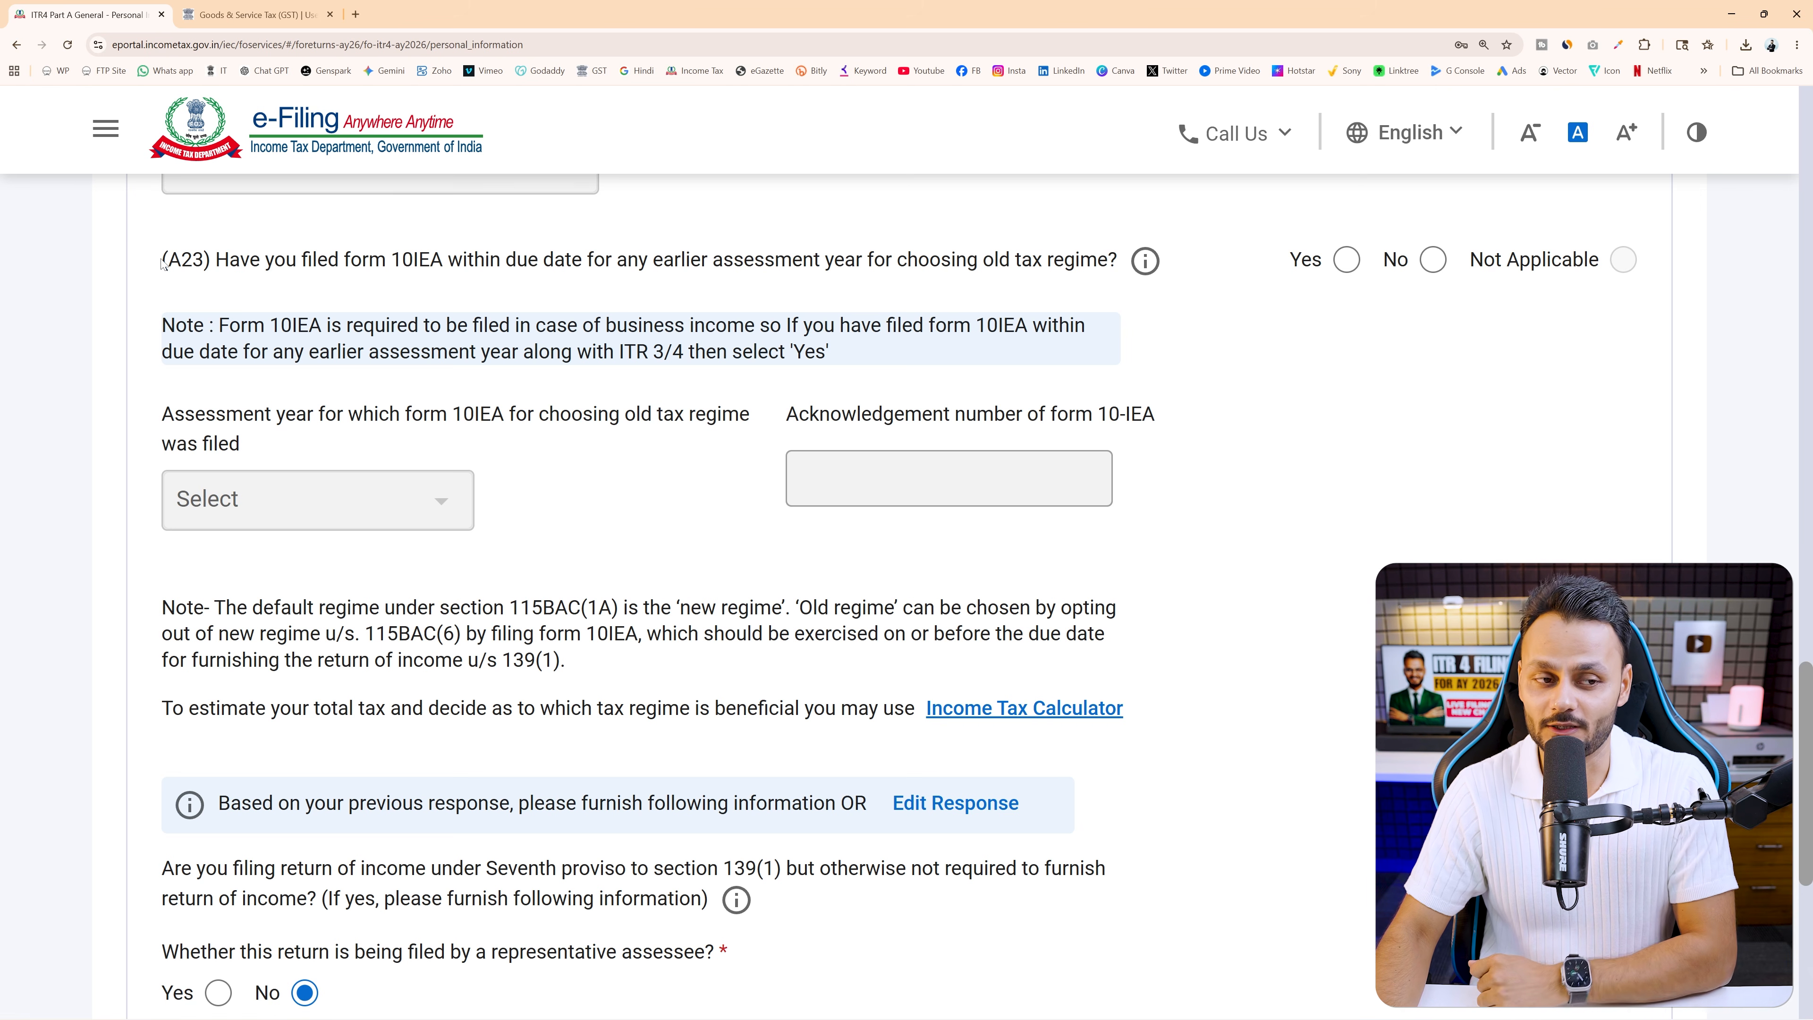
left_click_drag(163, 261, 194, 267)
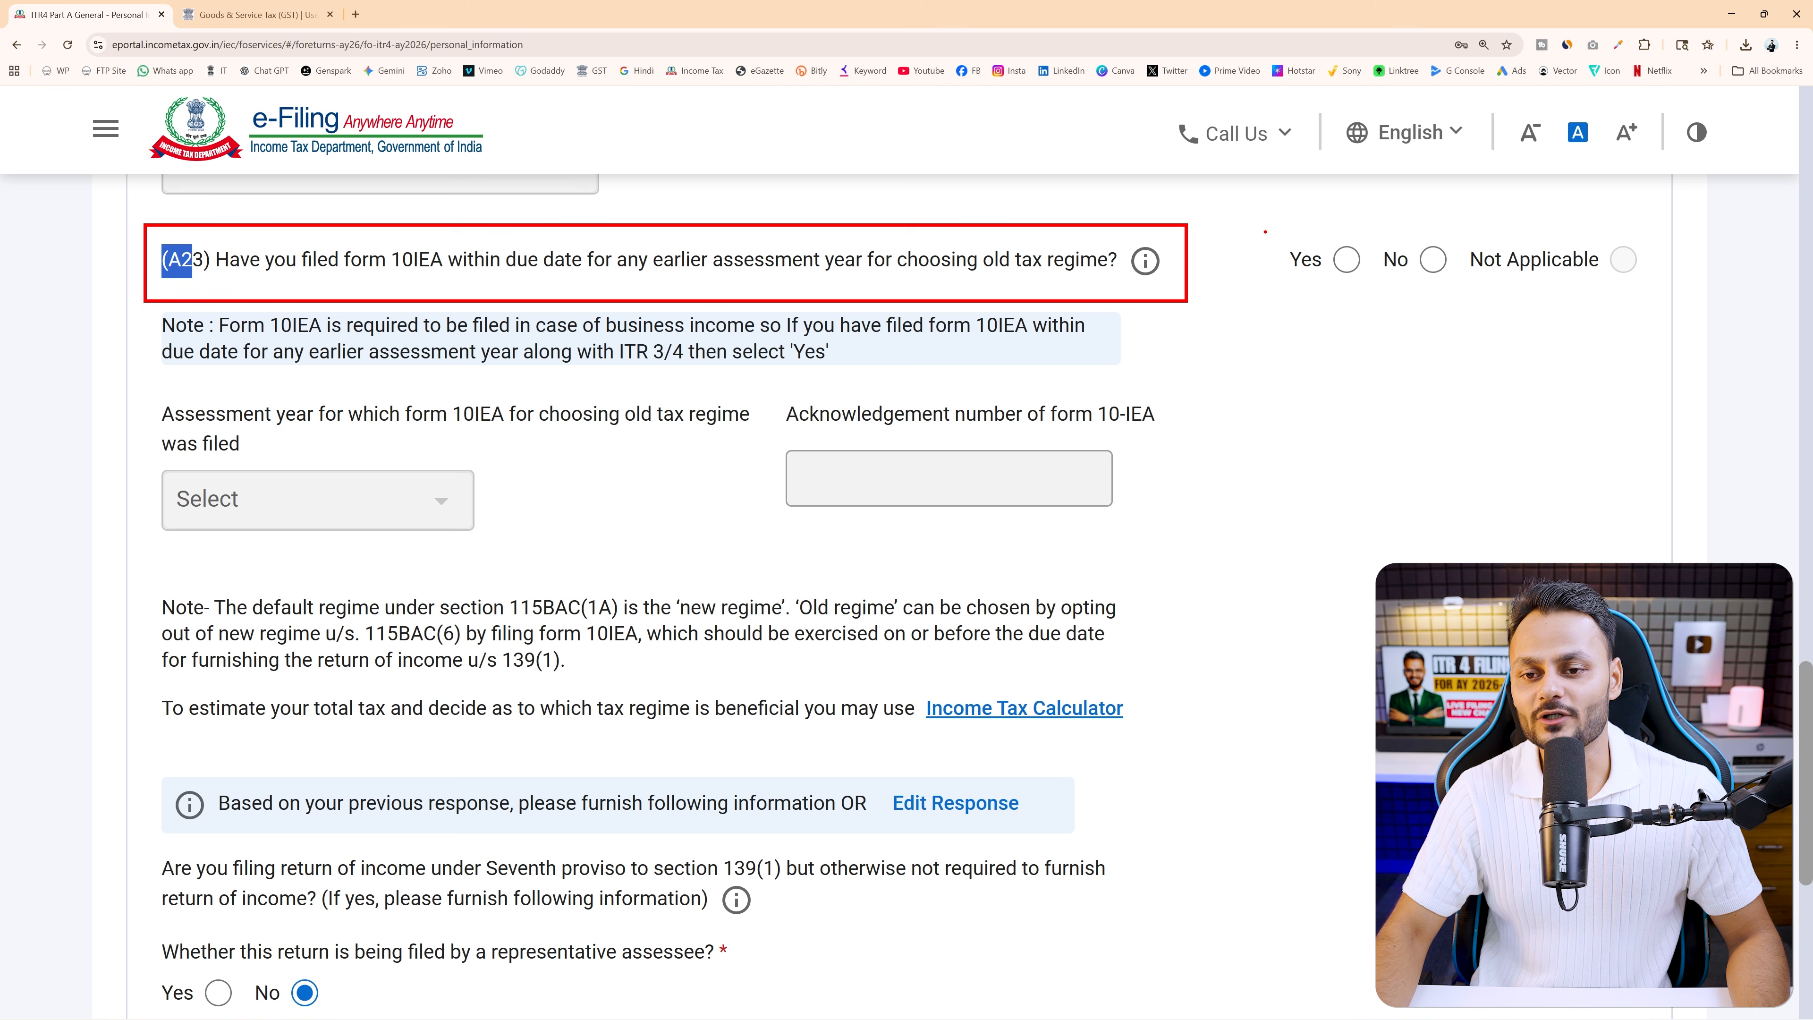
Answer Yes to the A23 form 10IEA question and highlight the words 'form 10IEA'
mouse_move(1265, 231)
left_mouse_down()
mouse_move(1370, 292)
mouse_move(1244, 303)
left_mouse_up()
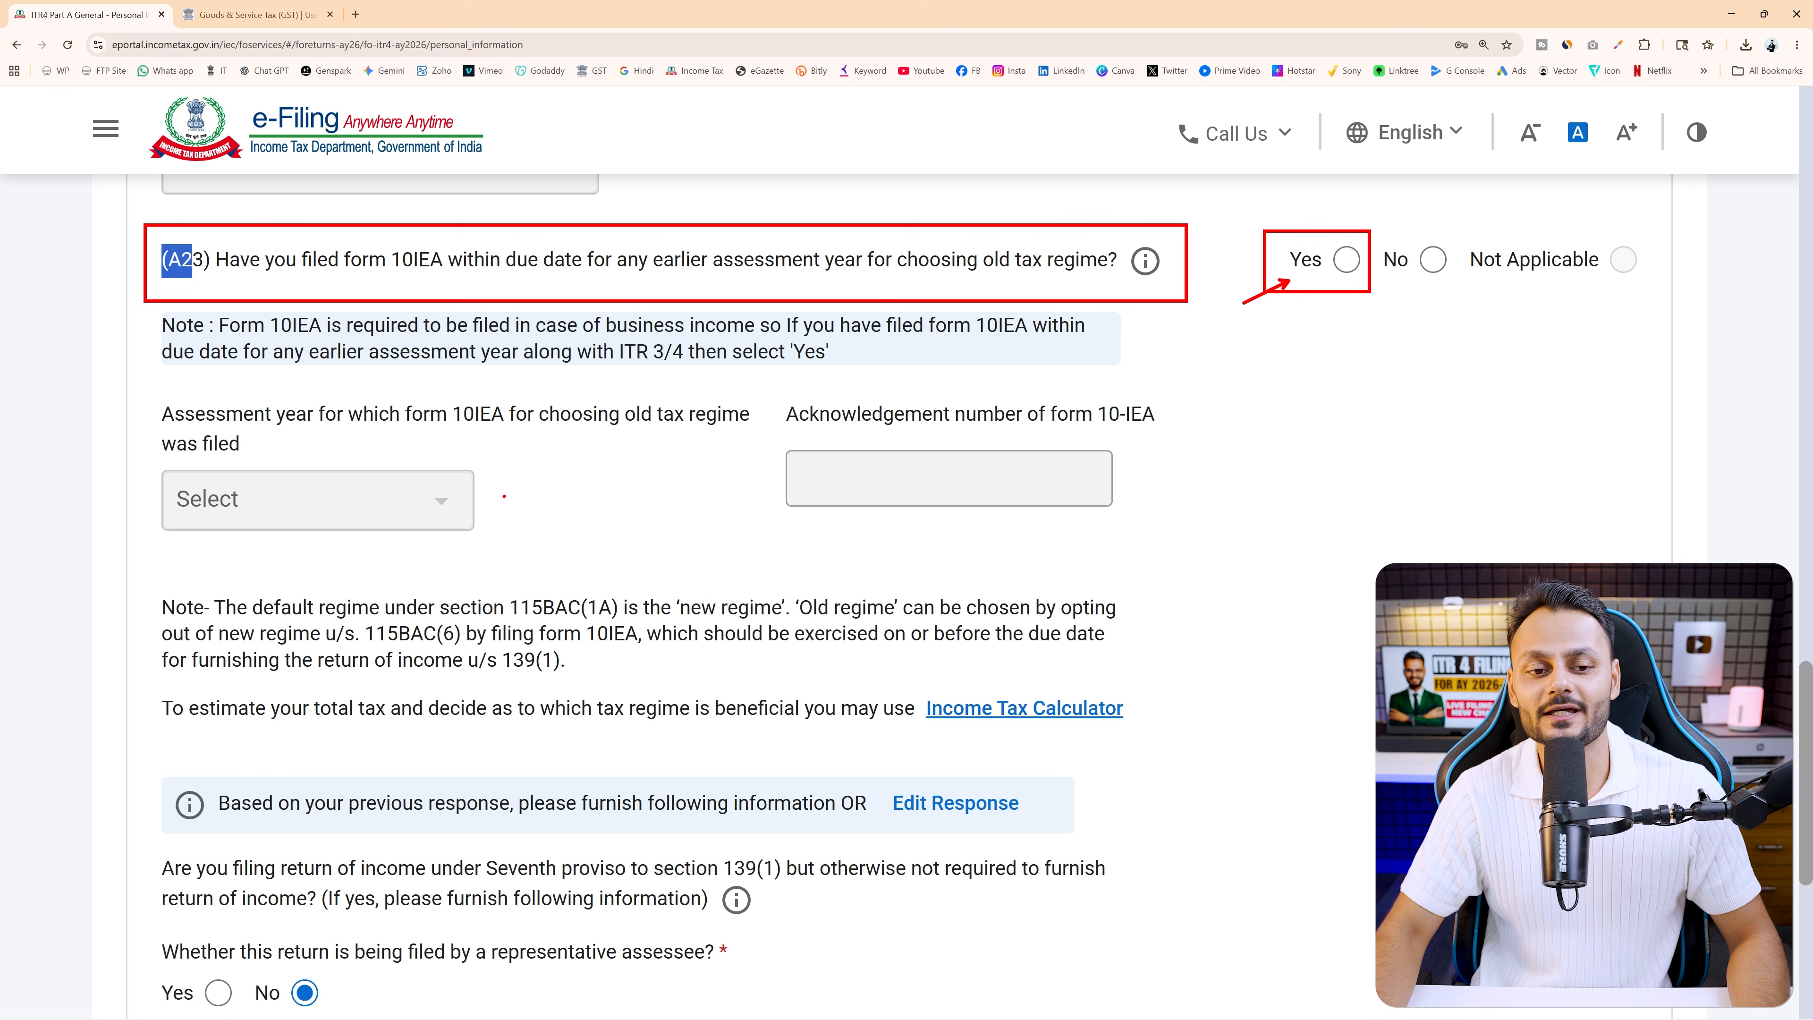
mouse_move(117, 390)
left_mouse_down()
mouse_move(539, 477)
mouse_move(768, 579)
left_mouse_up()
mouse_move(500, 525)
left_mouse_down()
mouse_move(487, 509)
mouse_move(574, 481)
left_mouse_up()
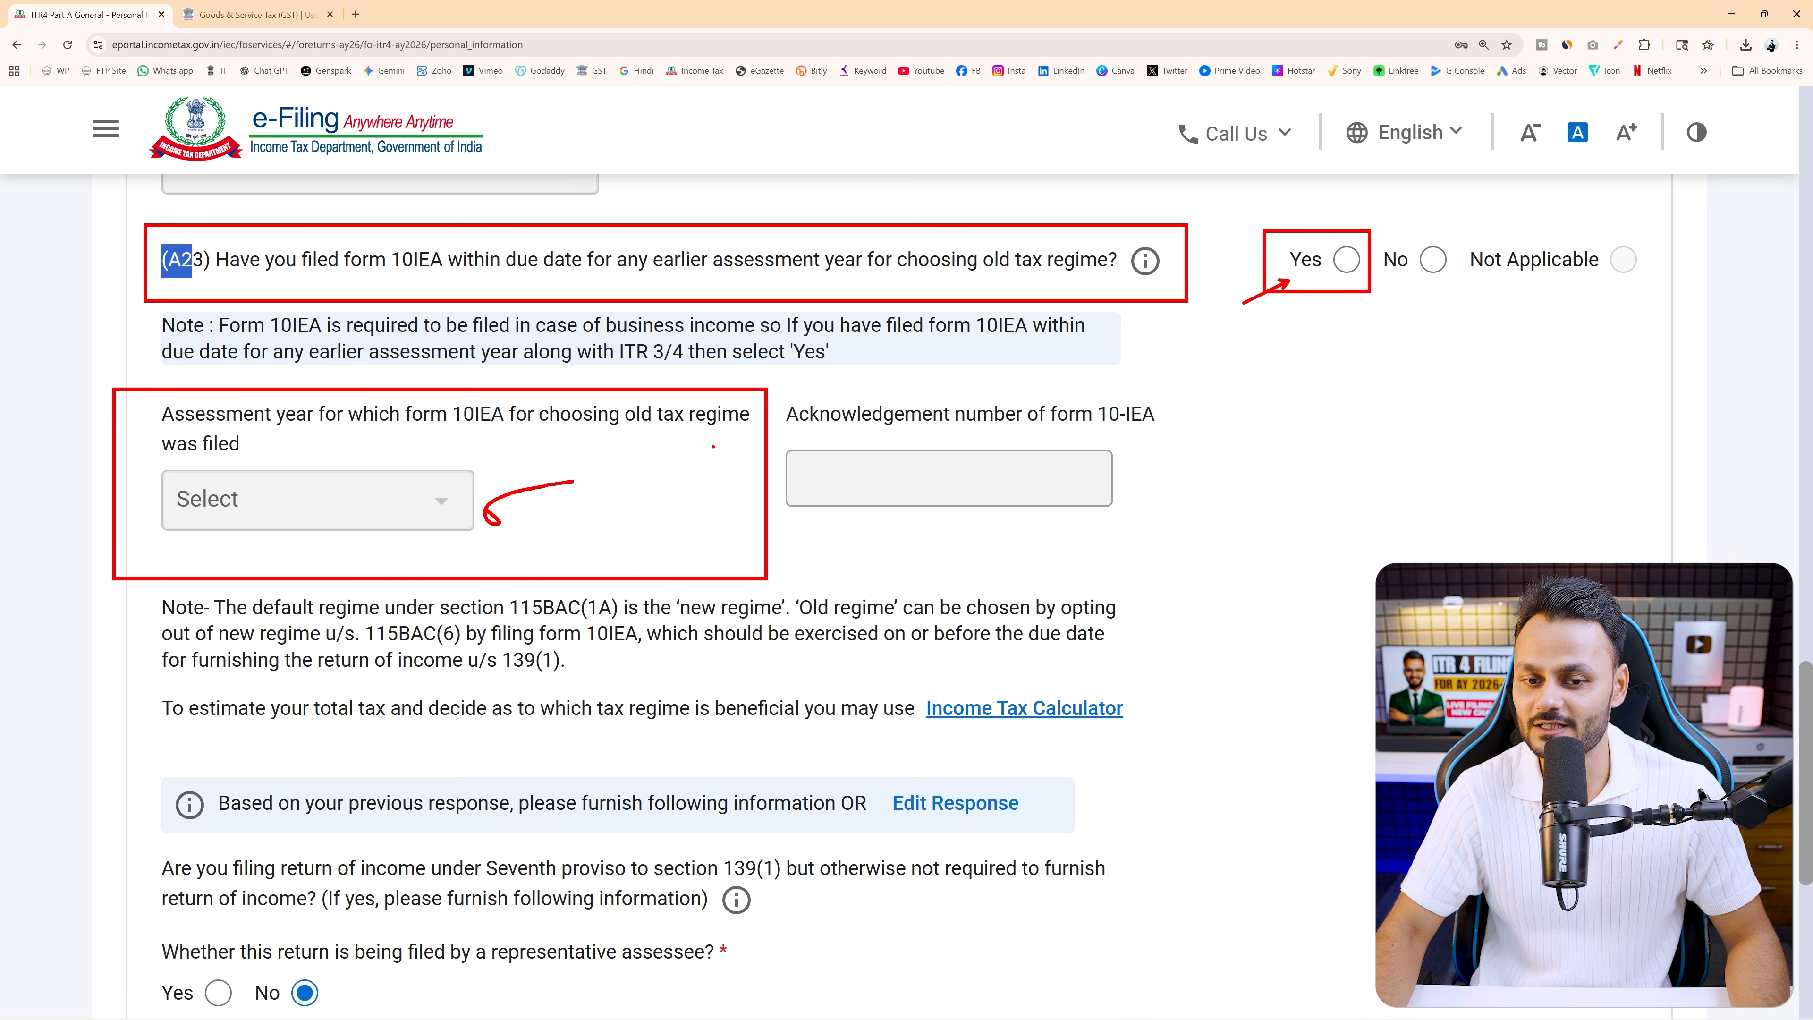
left_click_drag(776, 390, 1189, 529)
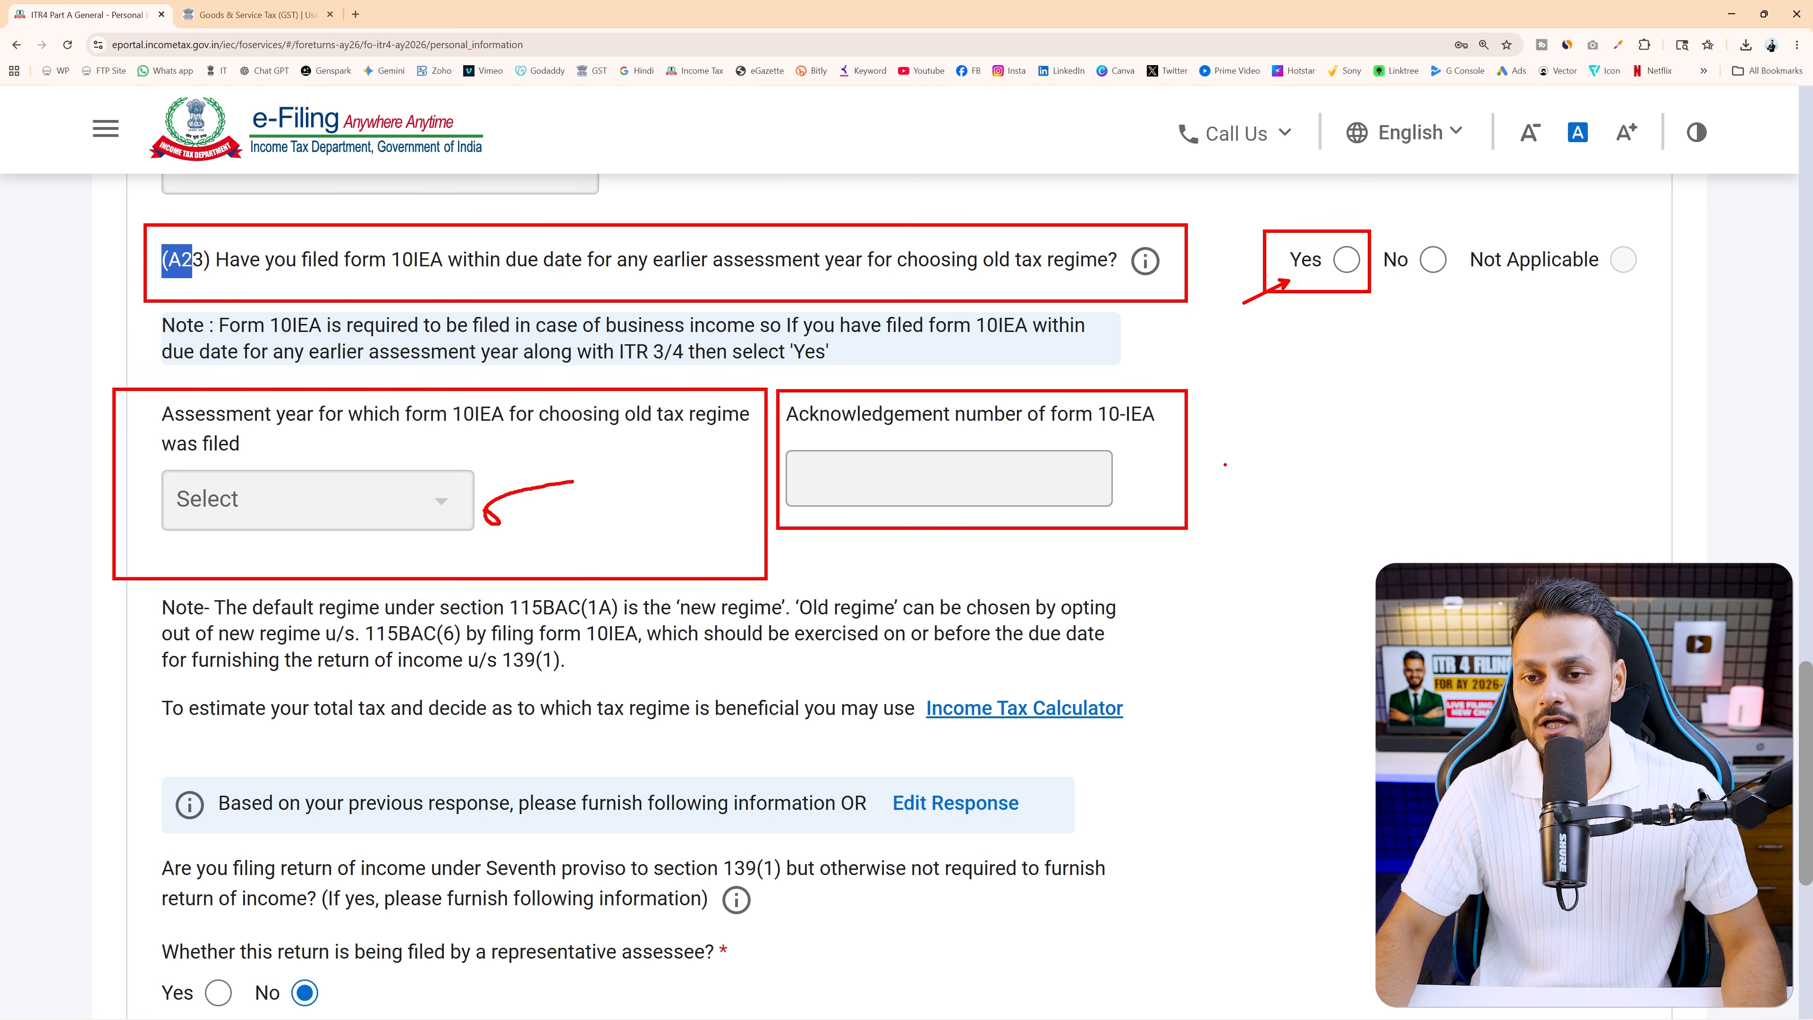
key("Escape")
left_click(1346, 259)
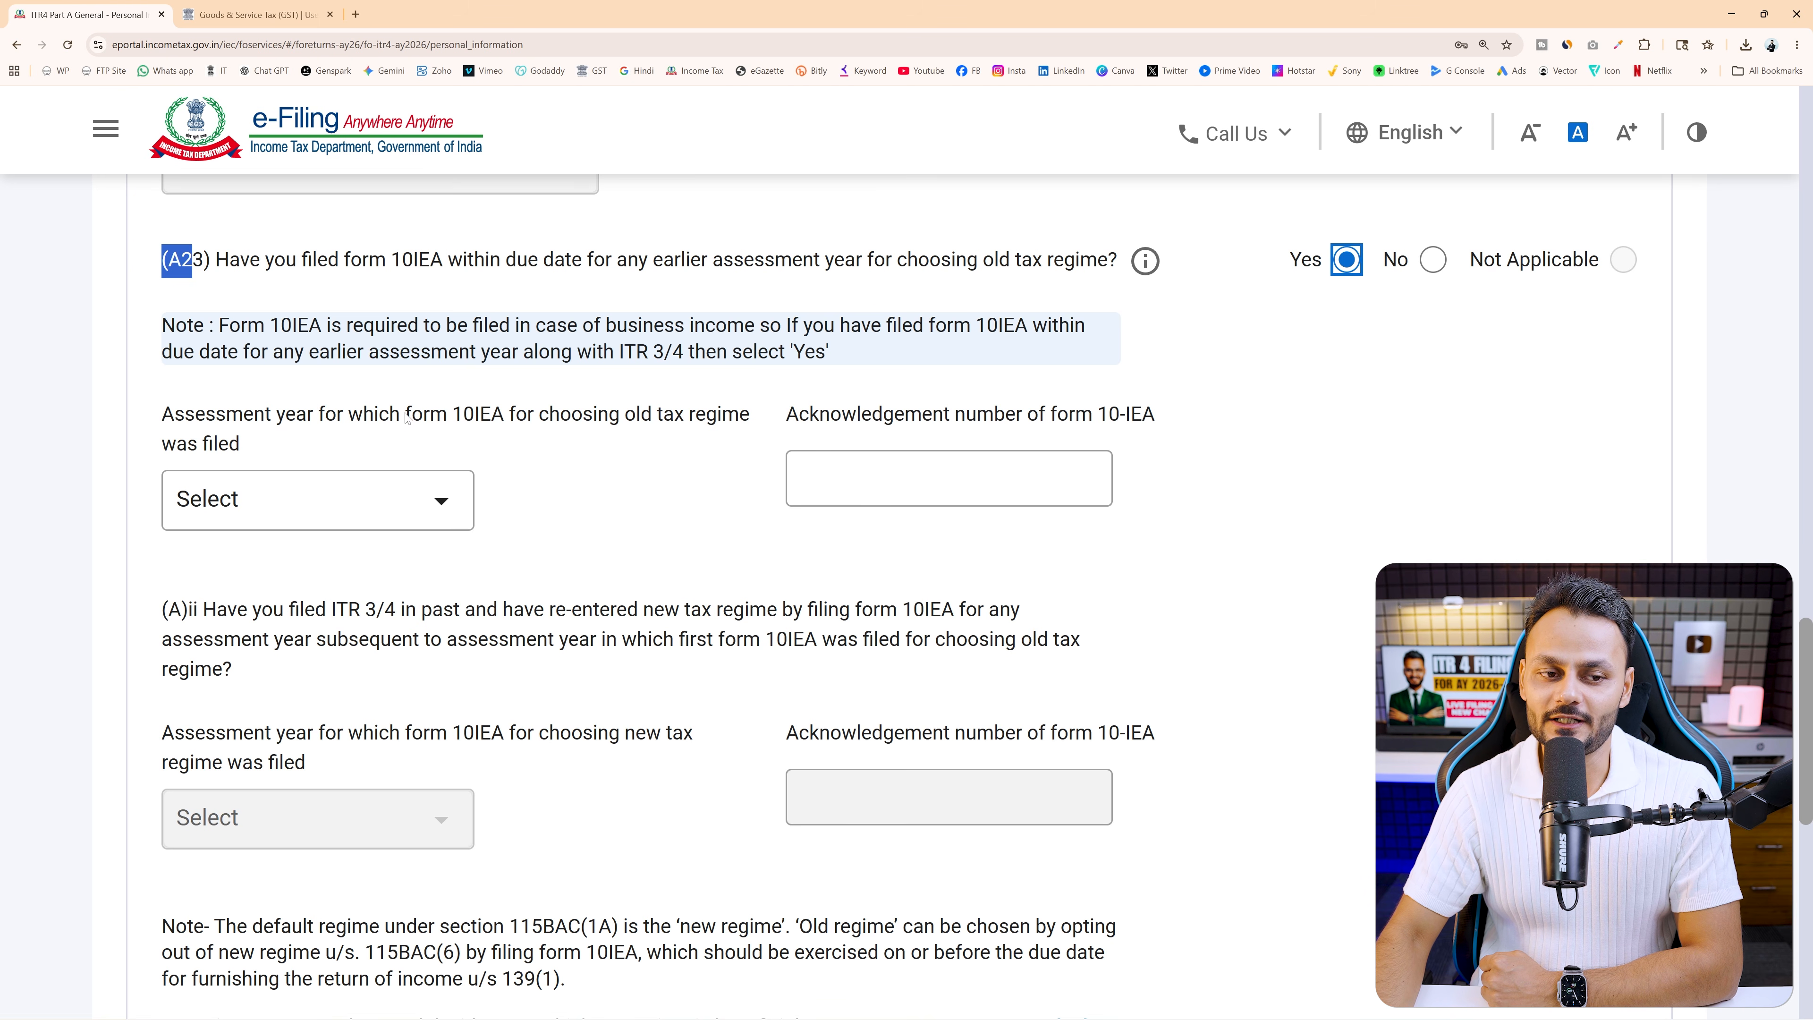
left_click_drag(406, 418, 514, 418)
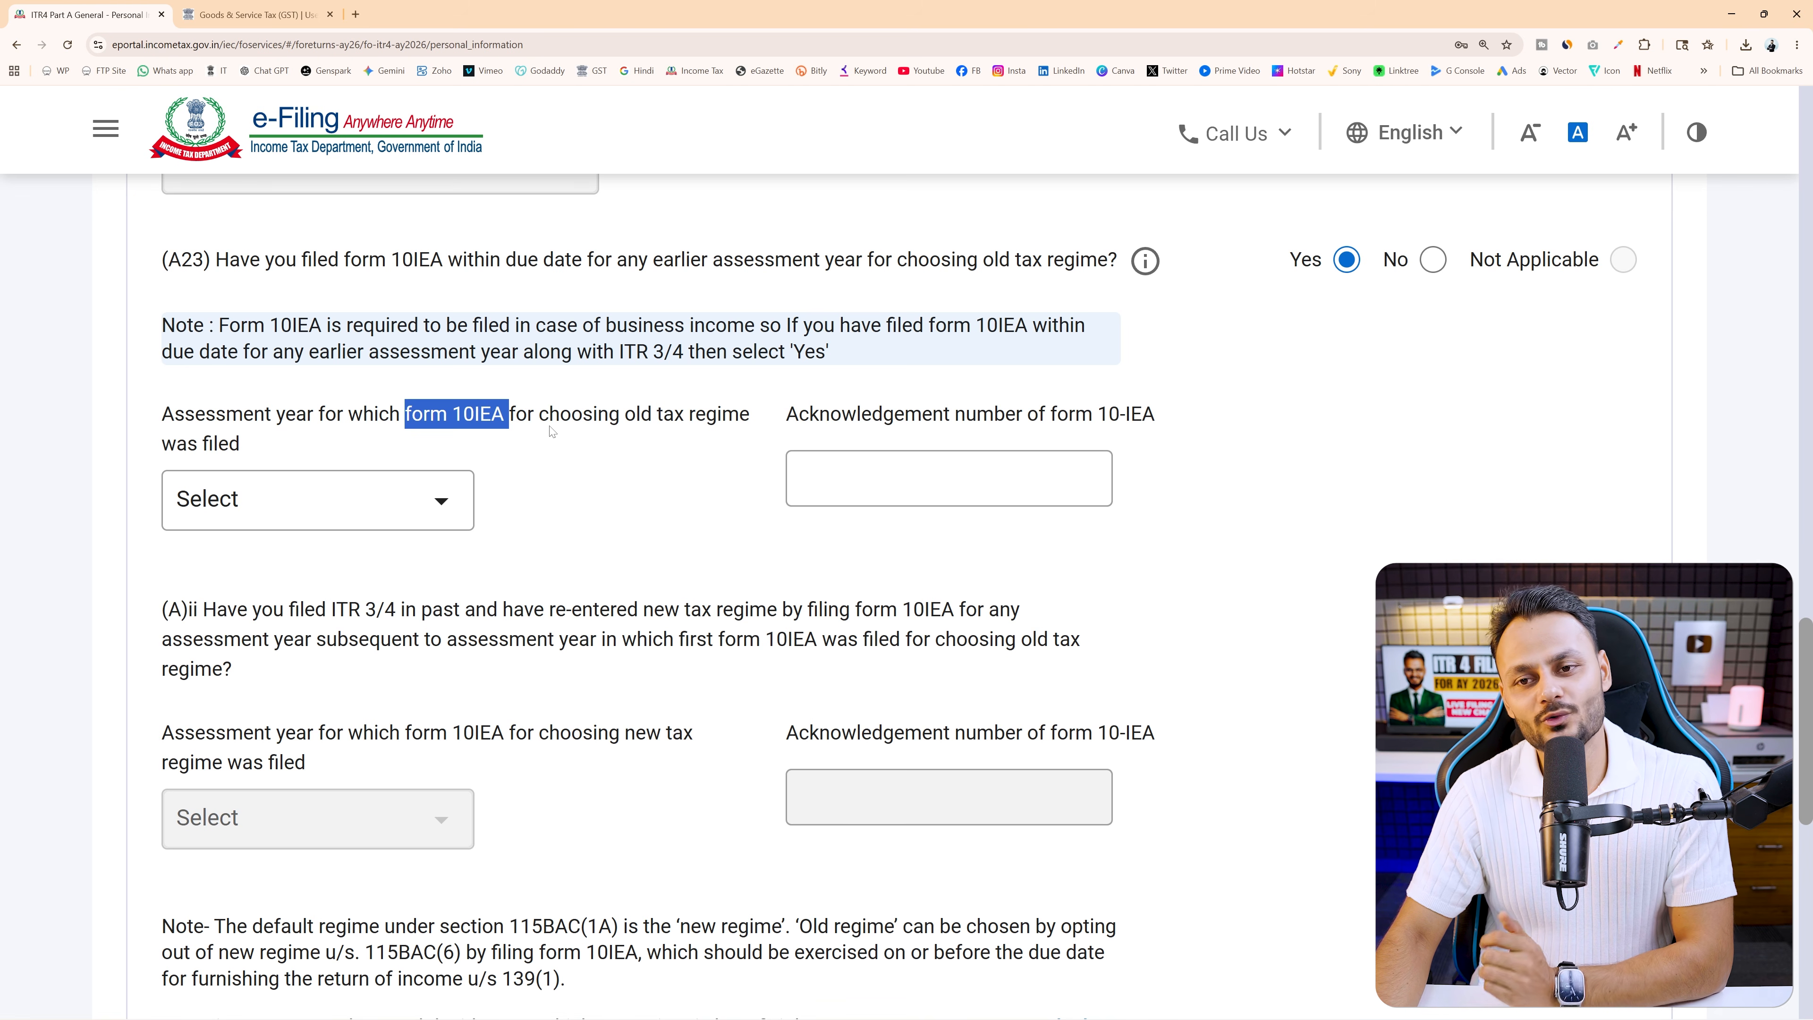
Set the old-regime assessment year to 2025-26 and enter the form 10-IEA acknowledgement number
left_click(386, 508)
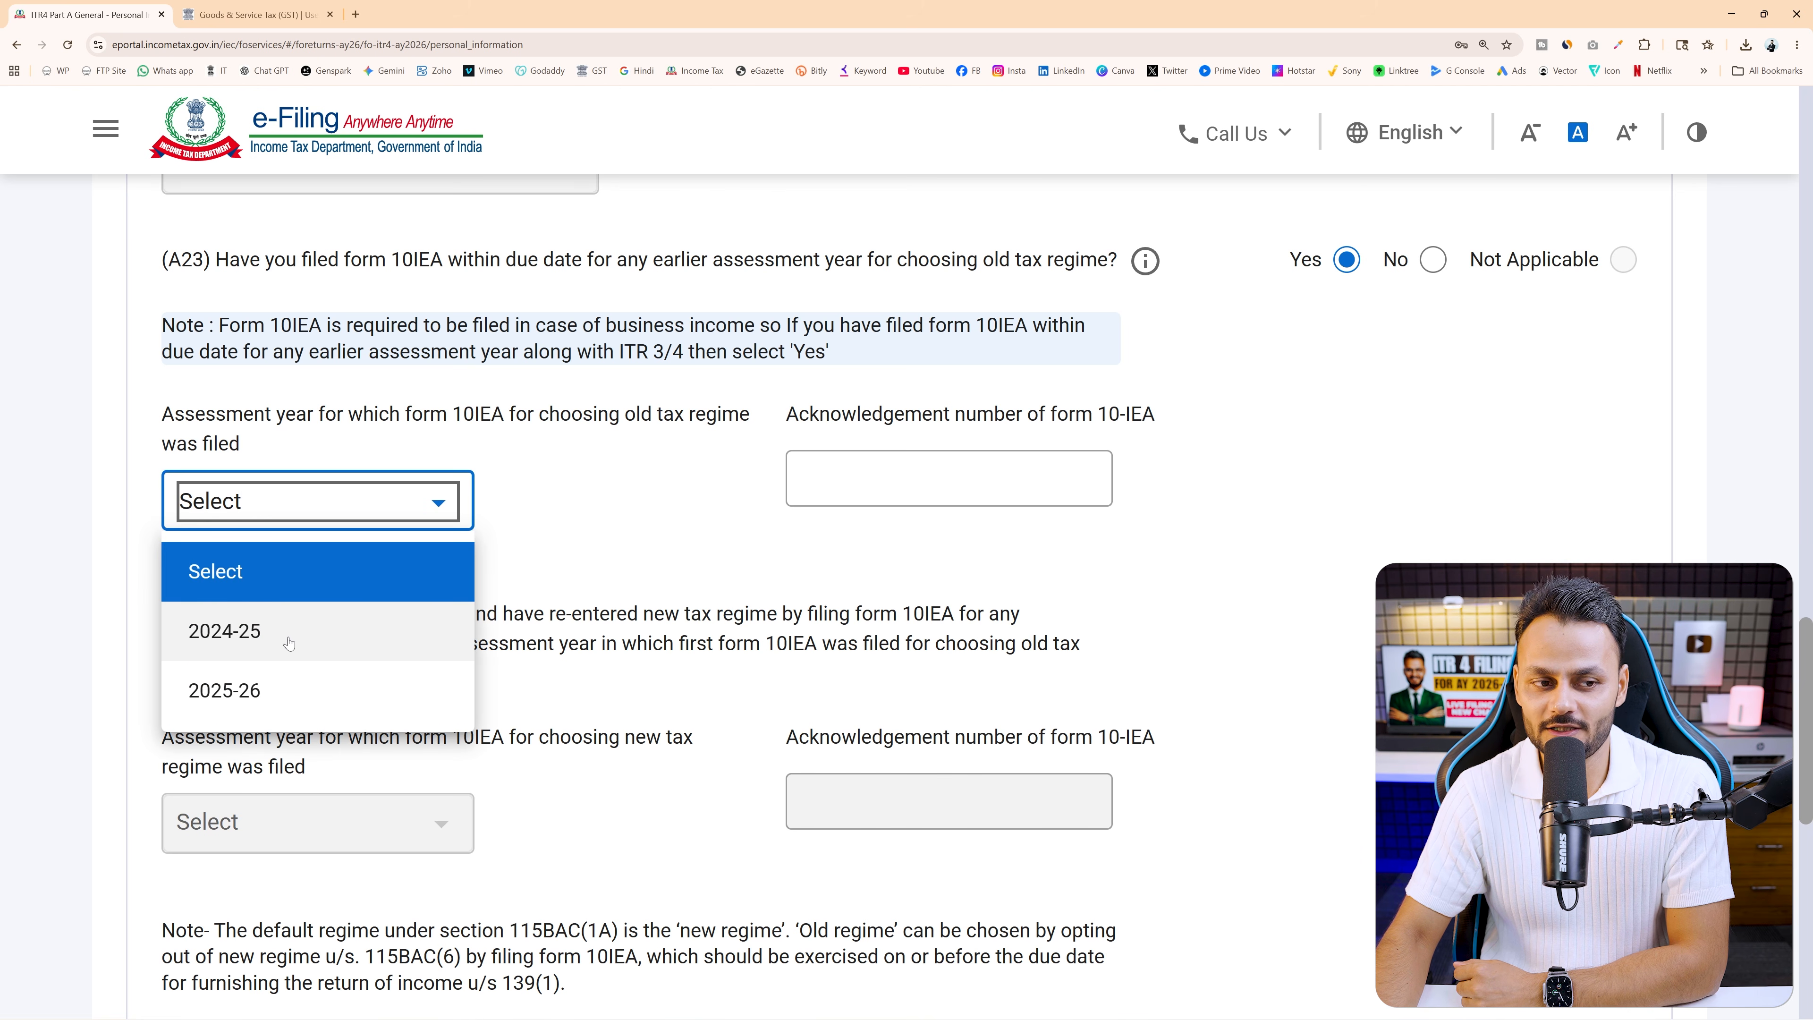
left_click(296, 700)
left_click(1092, 478)
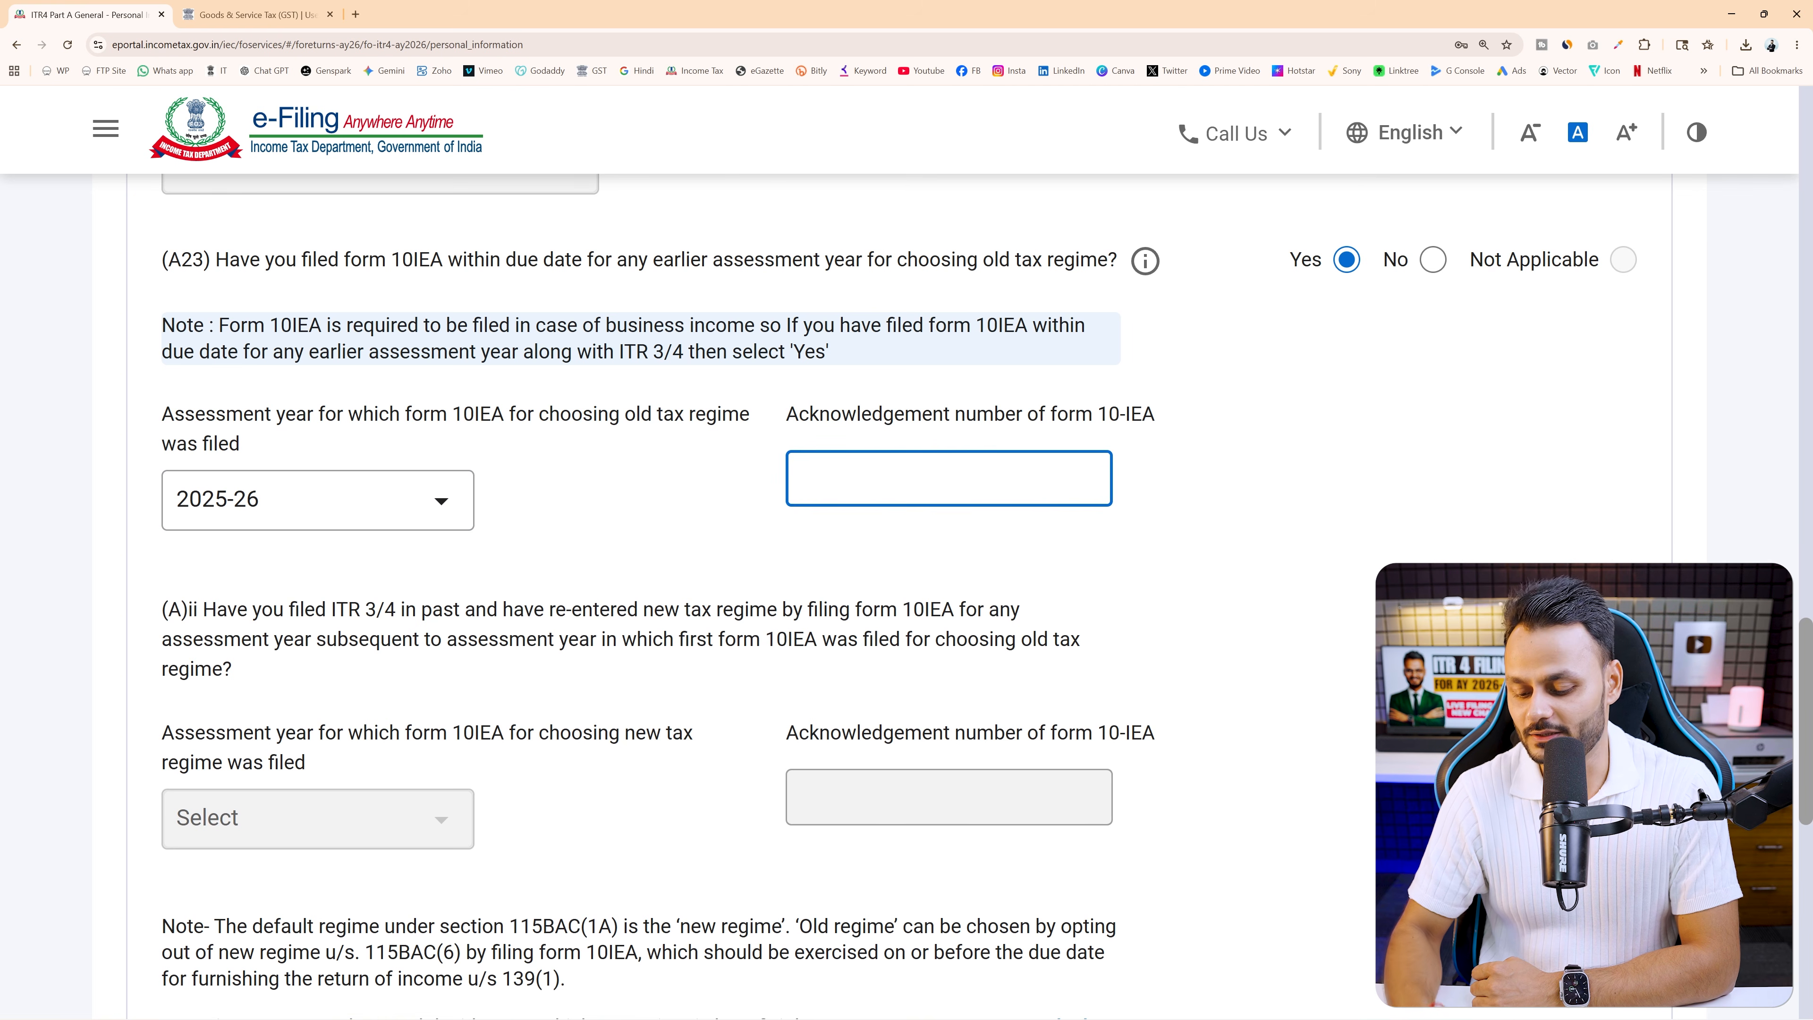
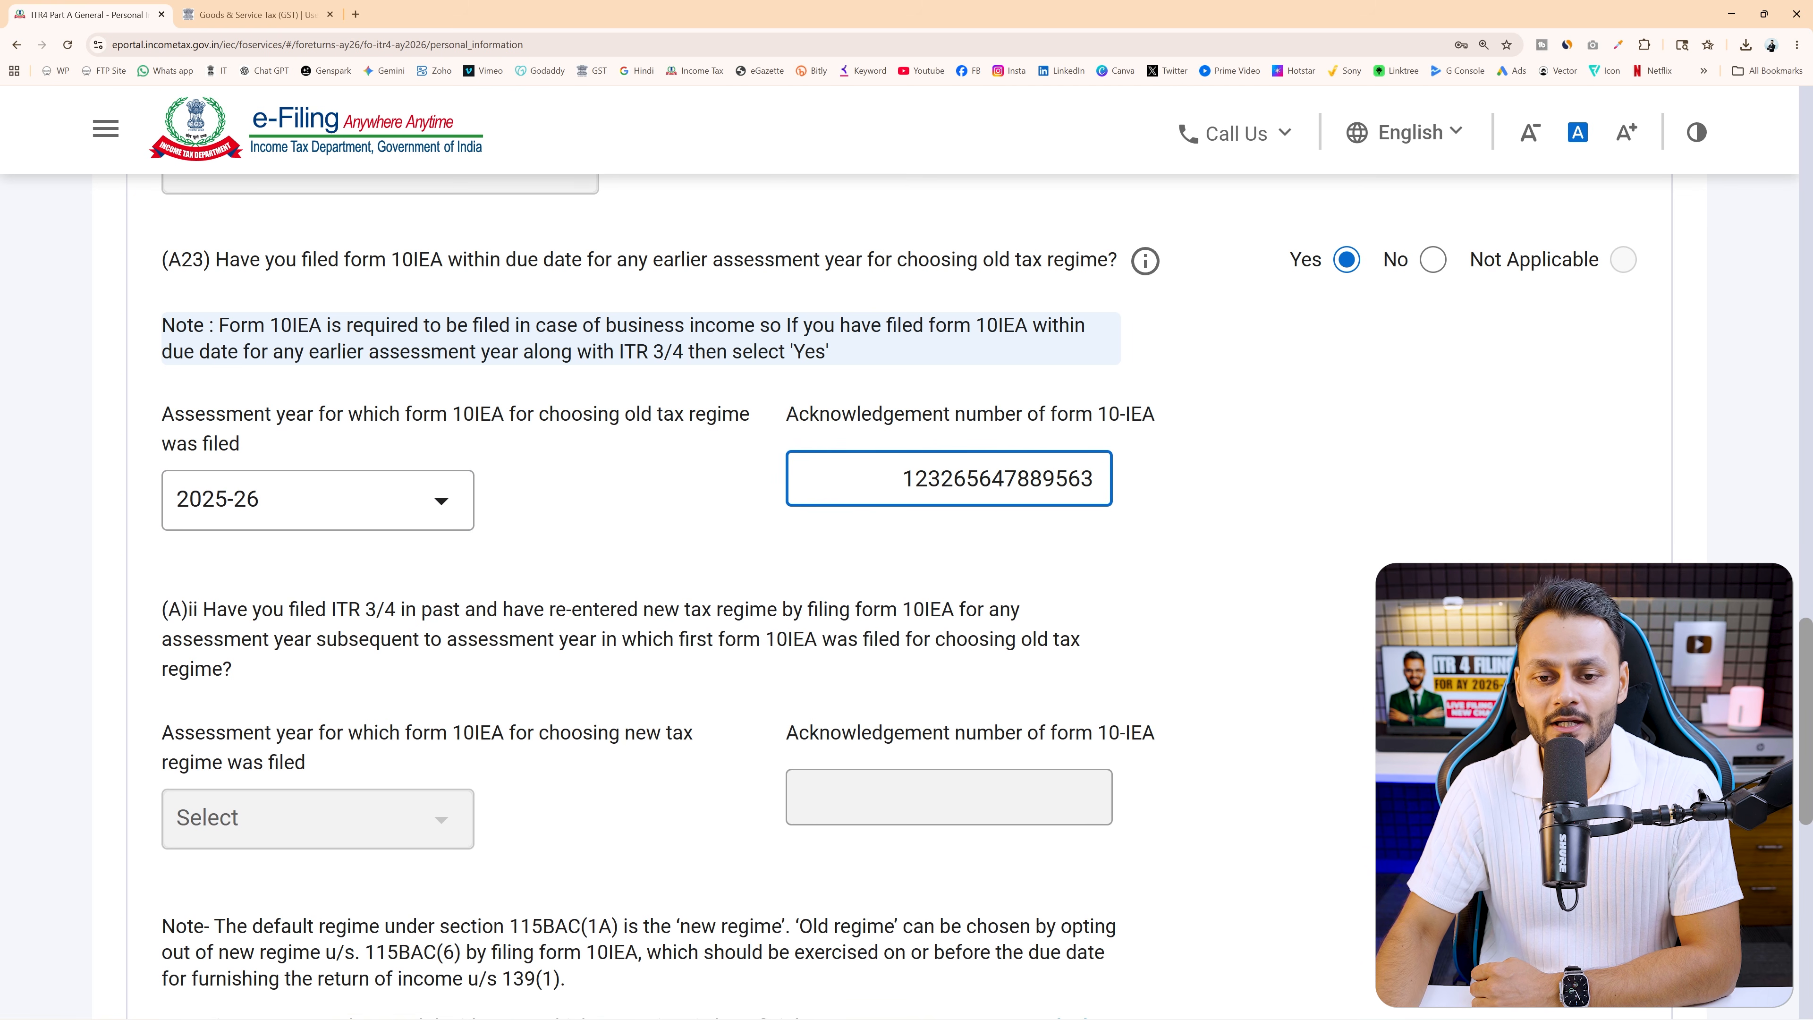
left_click(1158, 483)
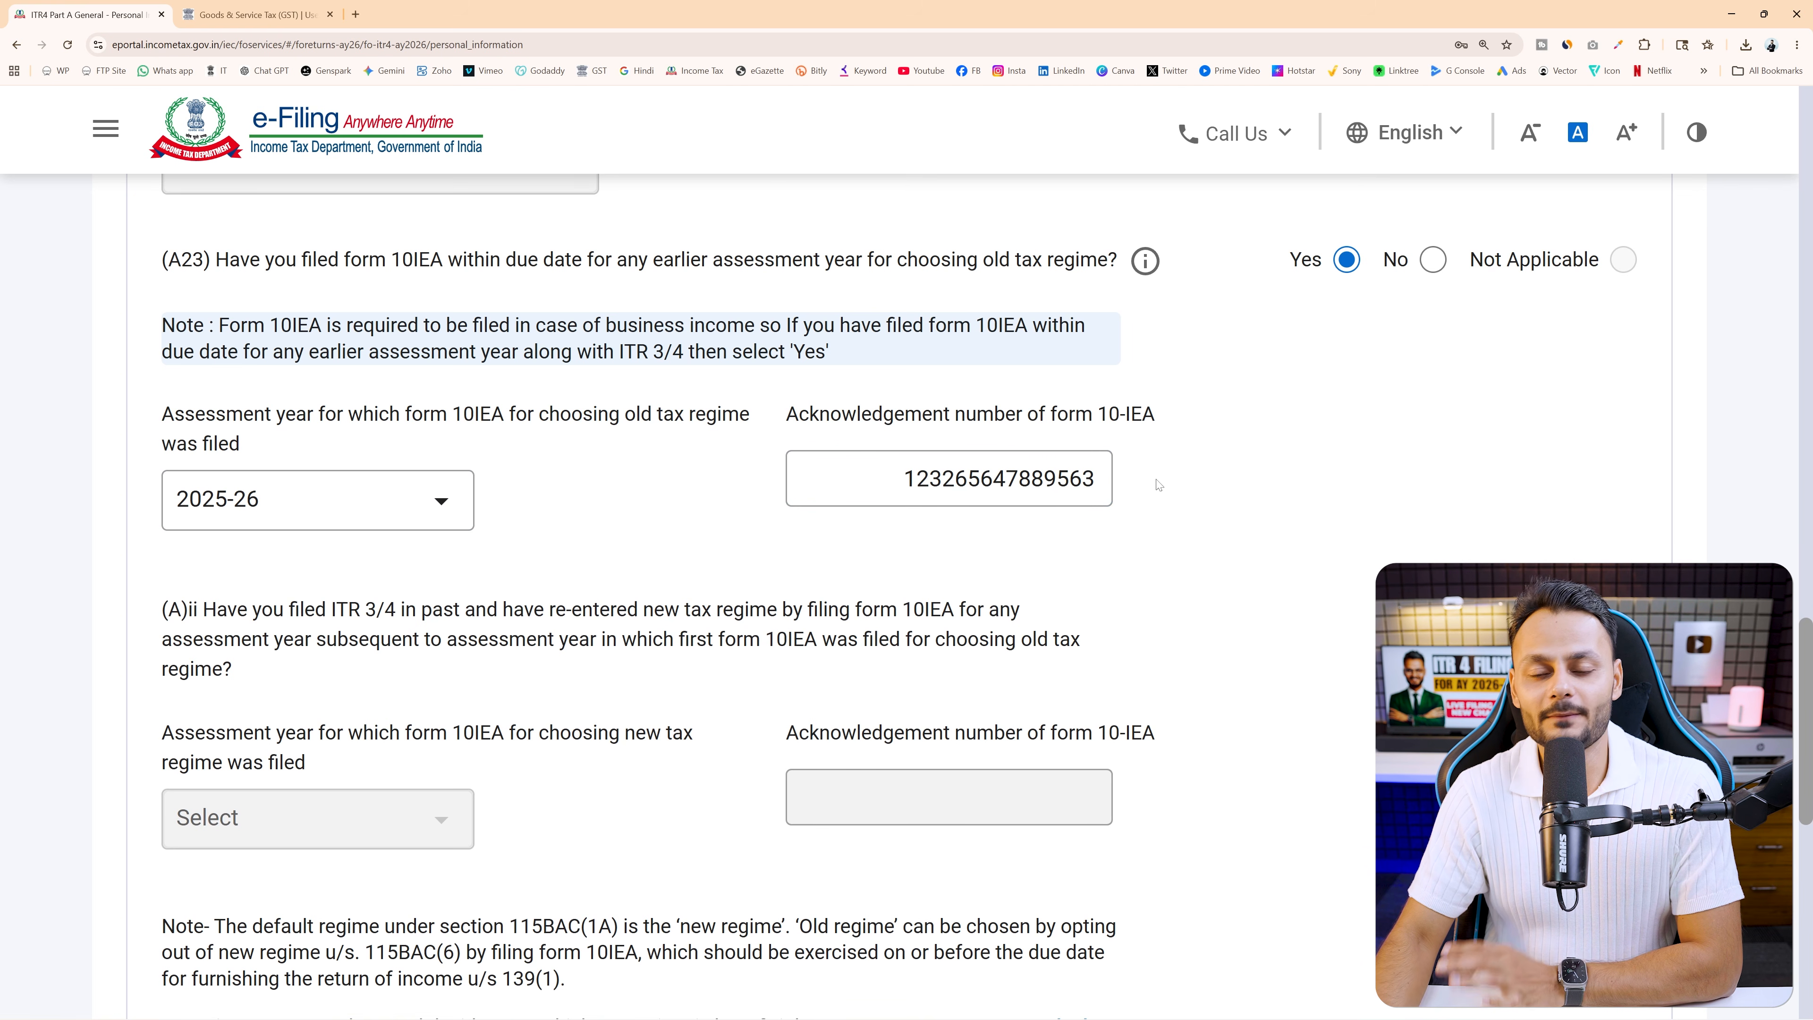
scroll(1157, 484, "down", 2)
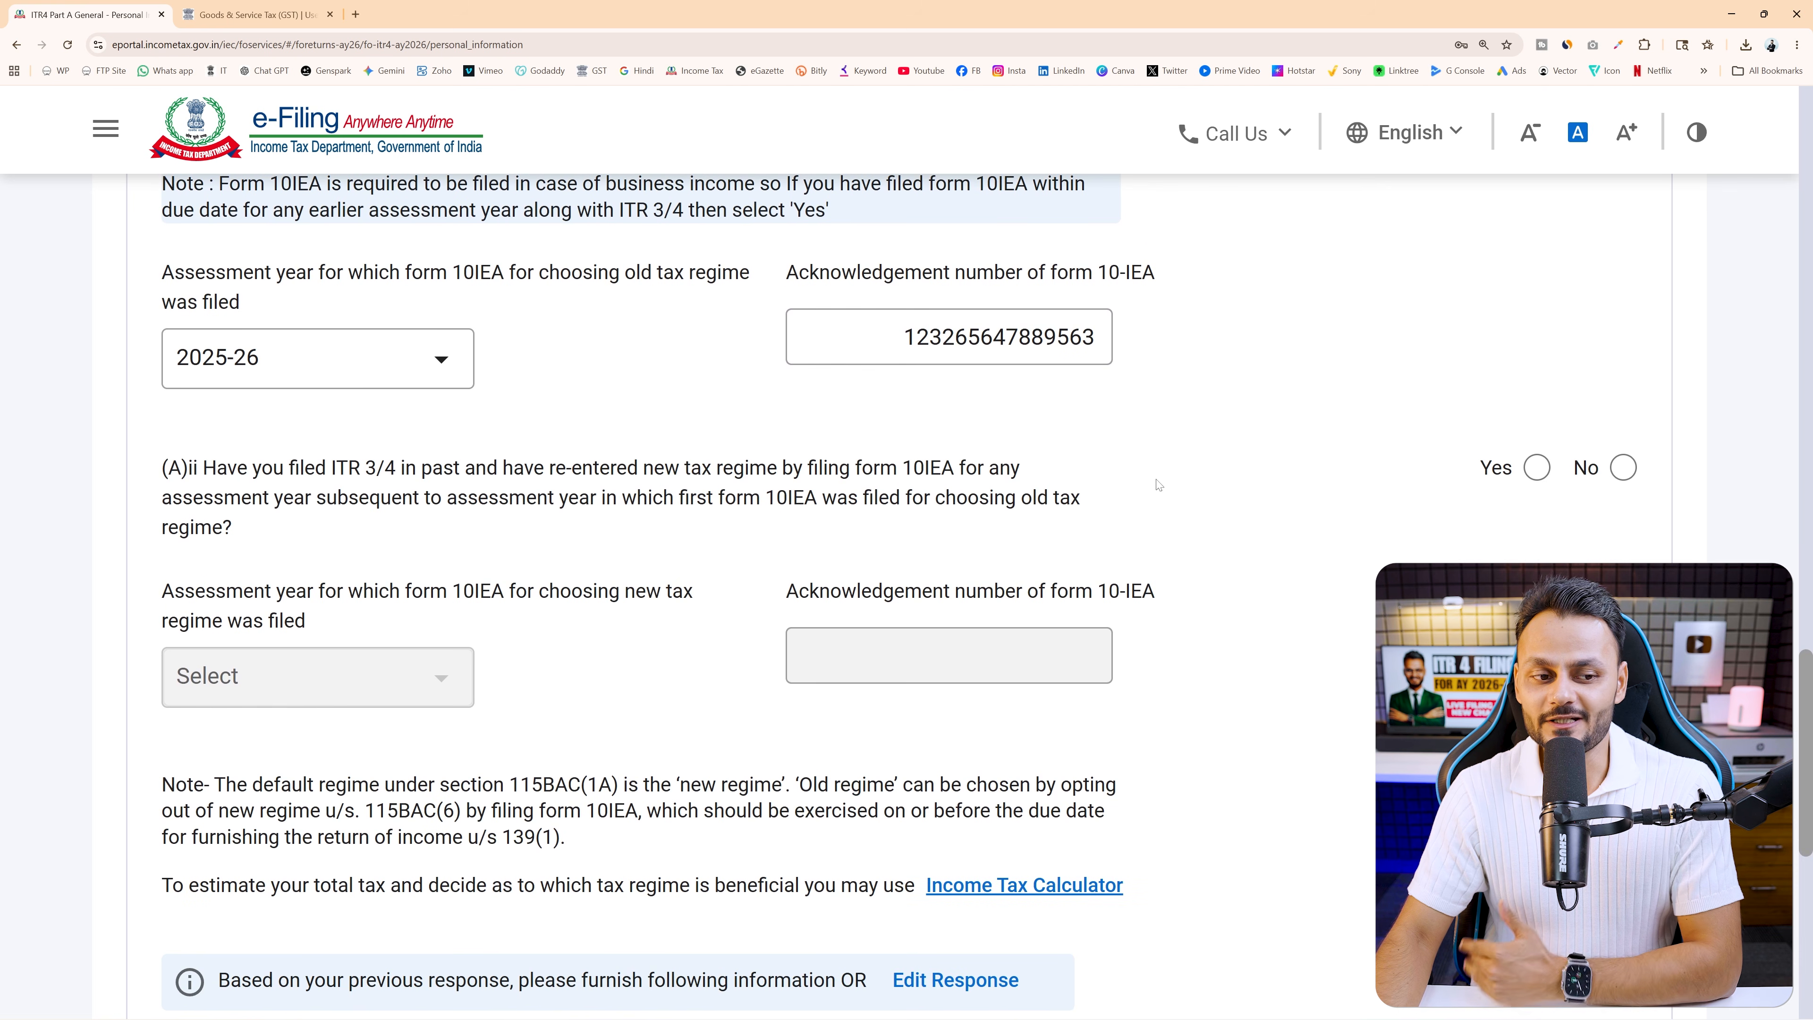
scroll(502, 427, "down", 1)
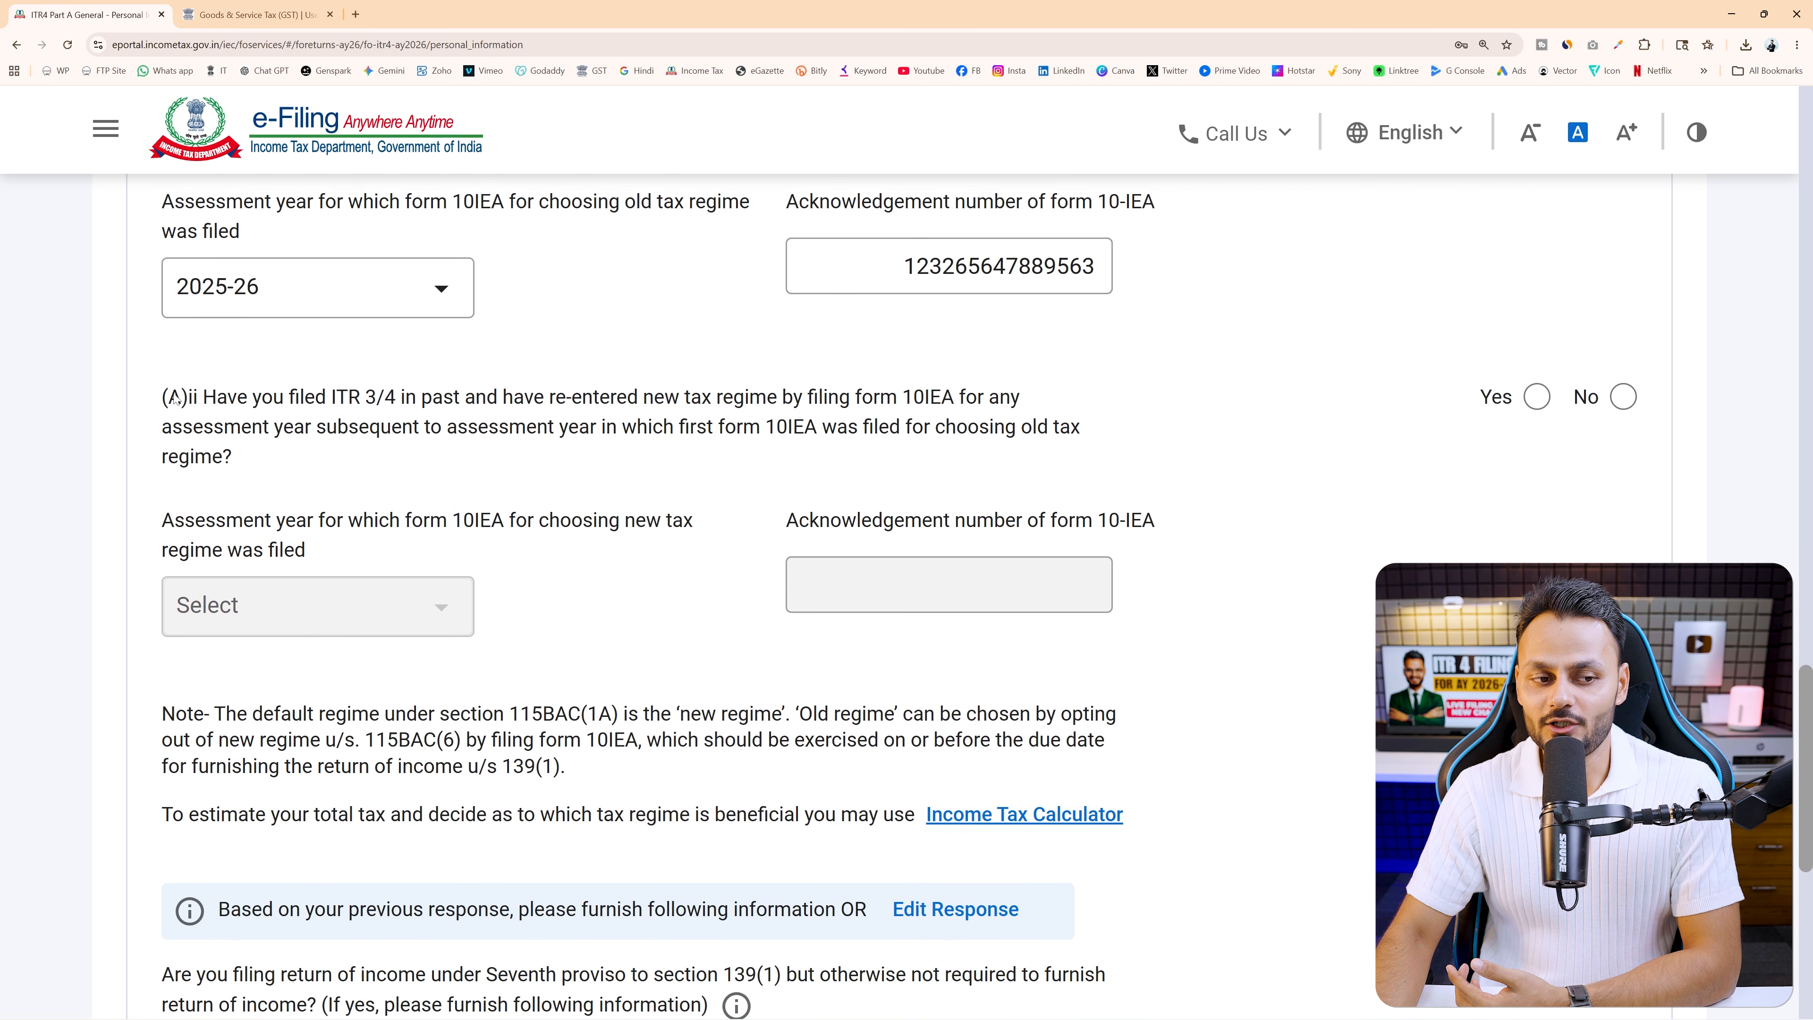
Highlight question (A)ii on re-entering the new tax regime and answer No
left_click_drag(167, 399, 956, 397)
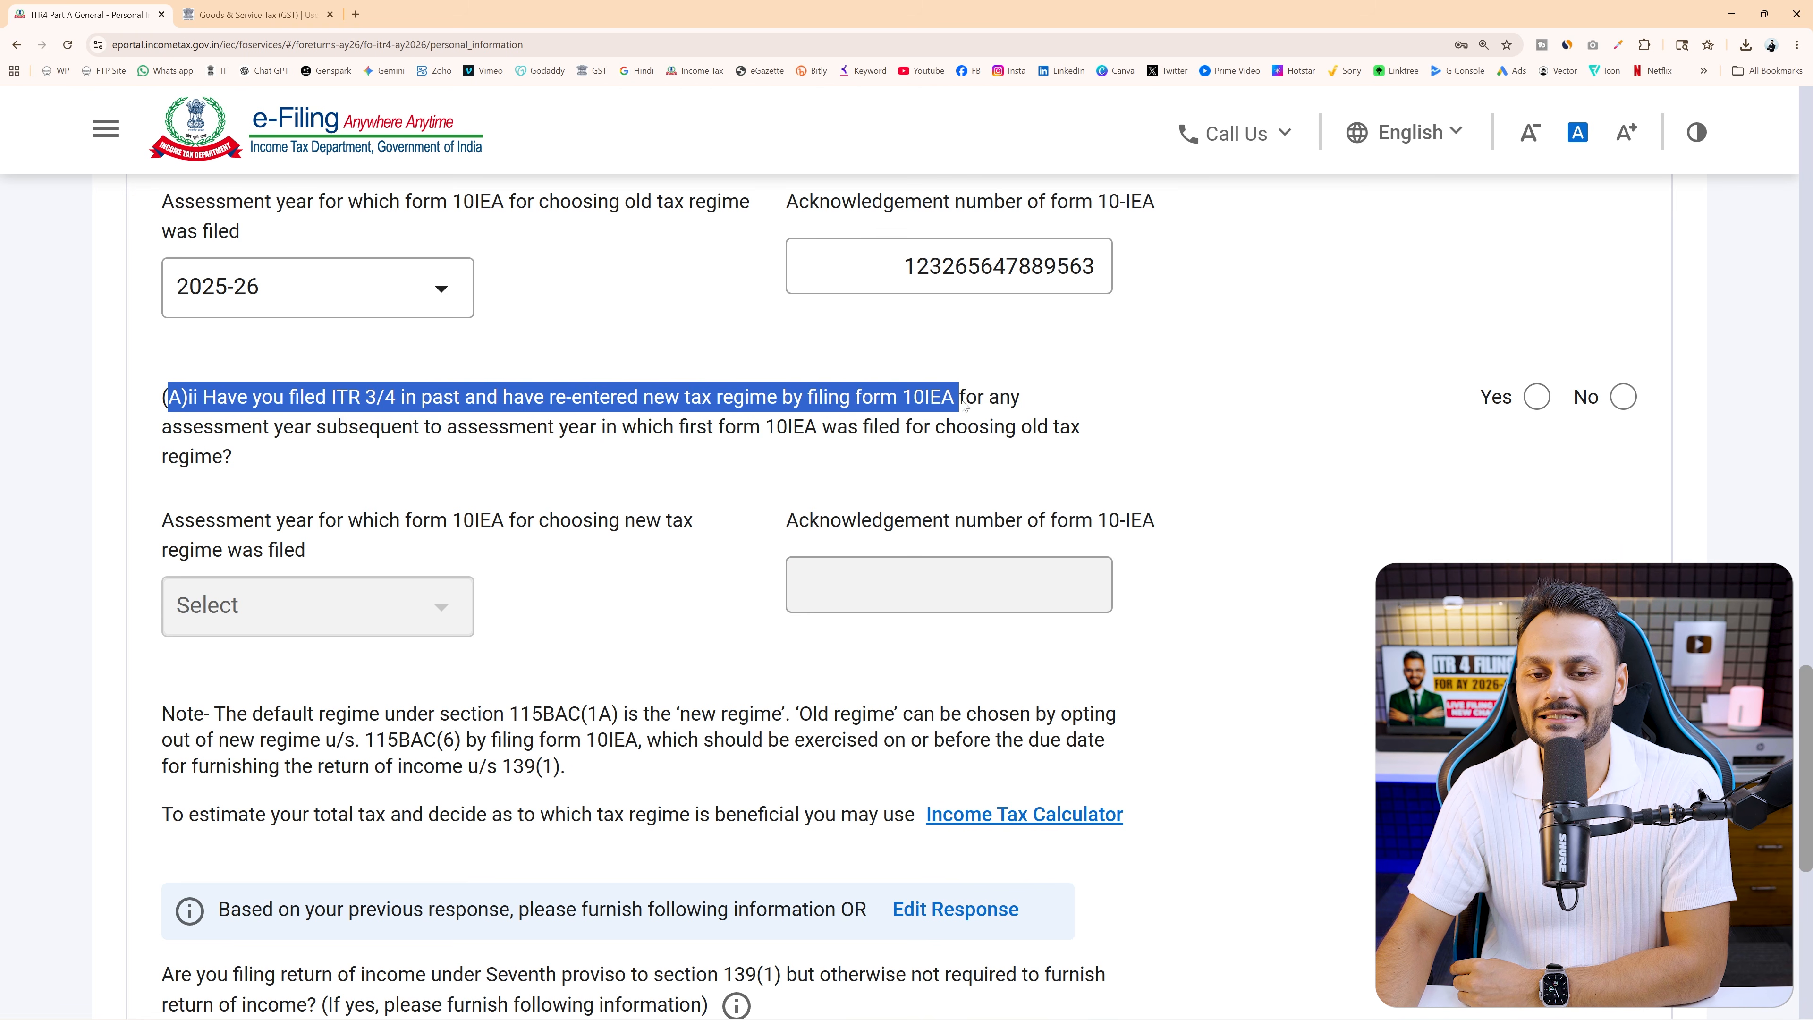
scroll(908, 378, "up", 3)
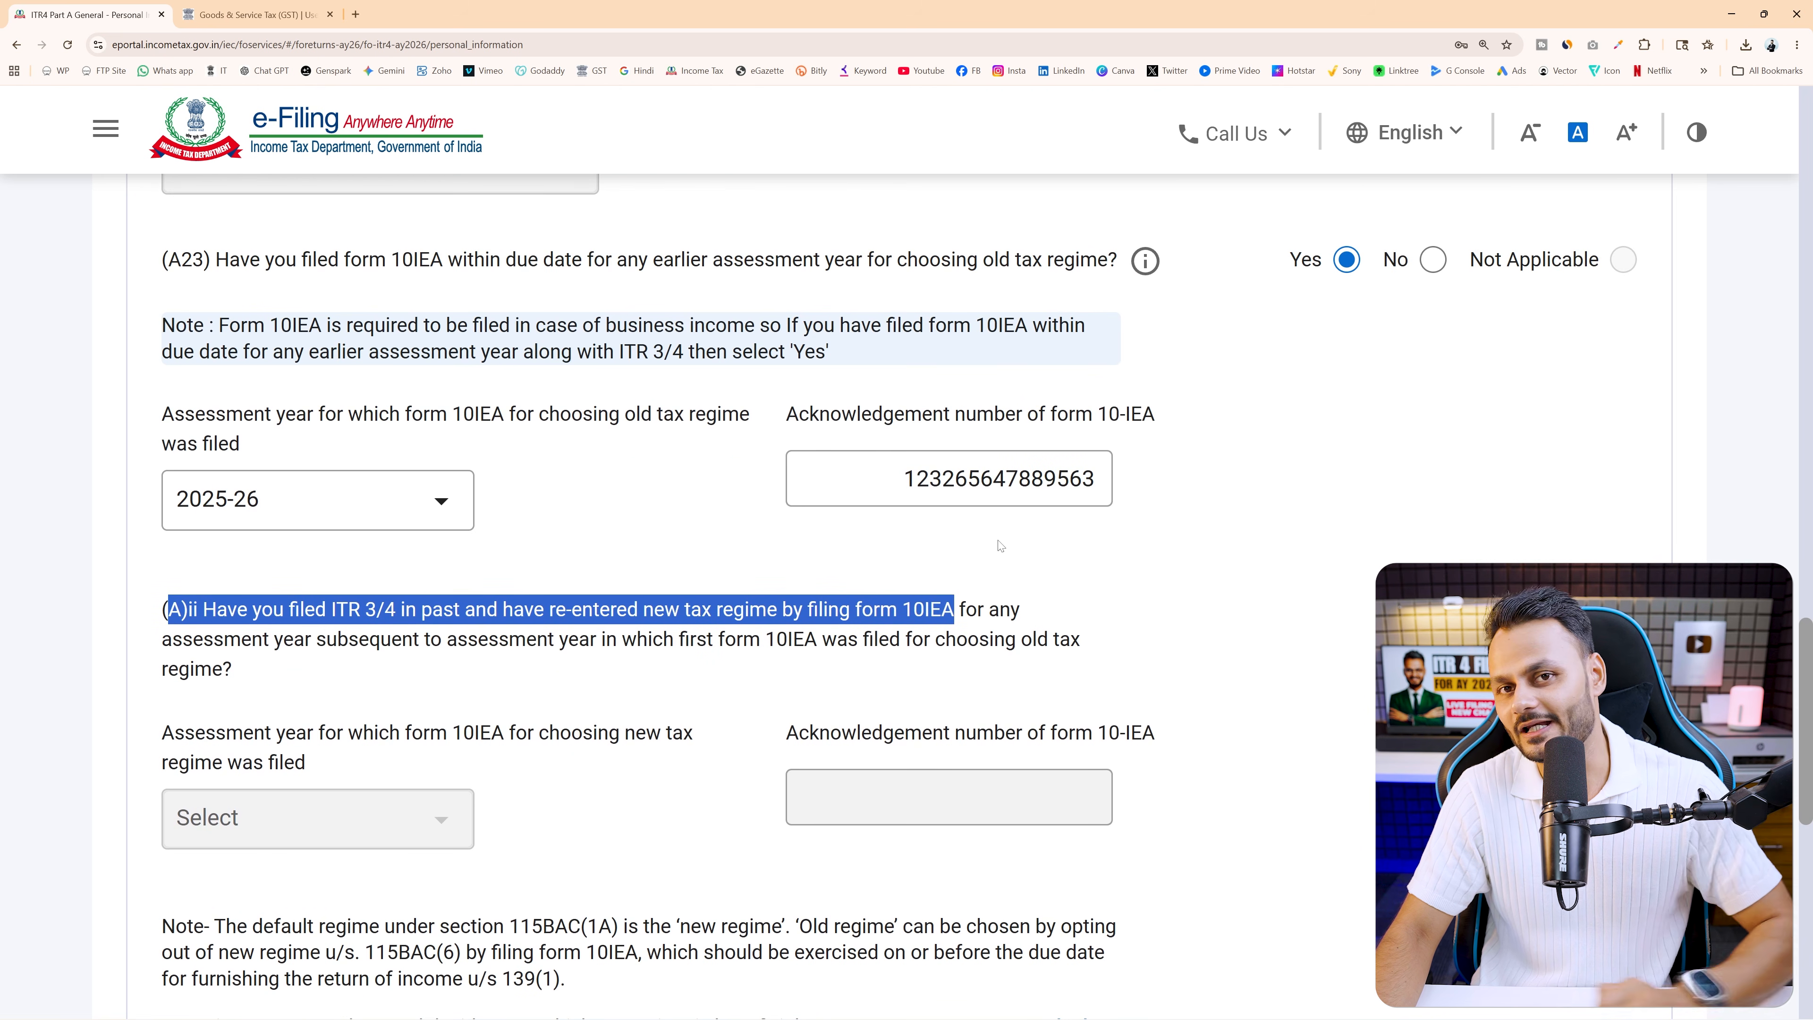
scroll(947, 519, "down", 2)
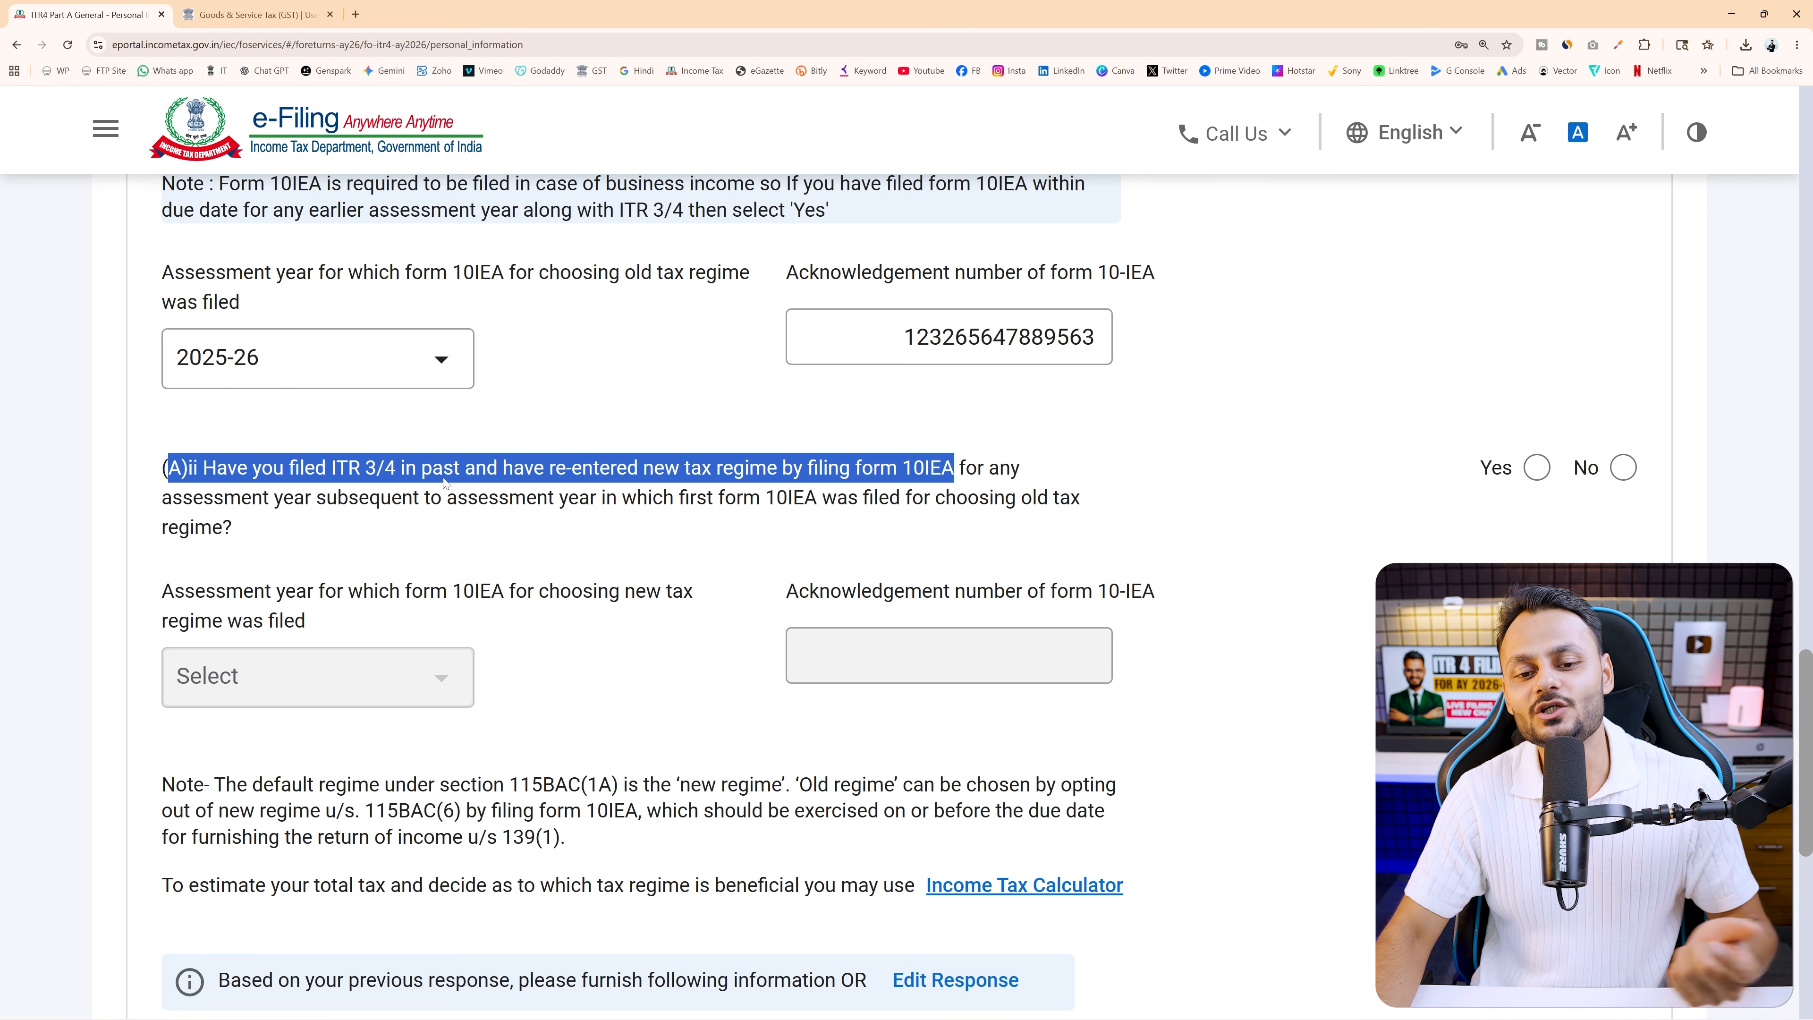
left_click(1609, 469)
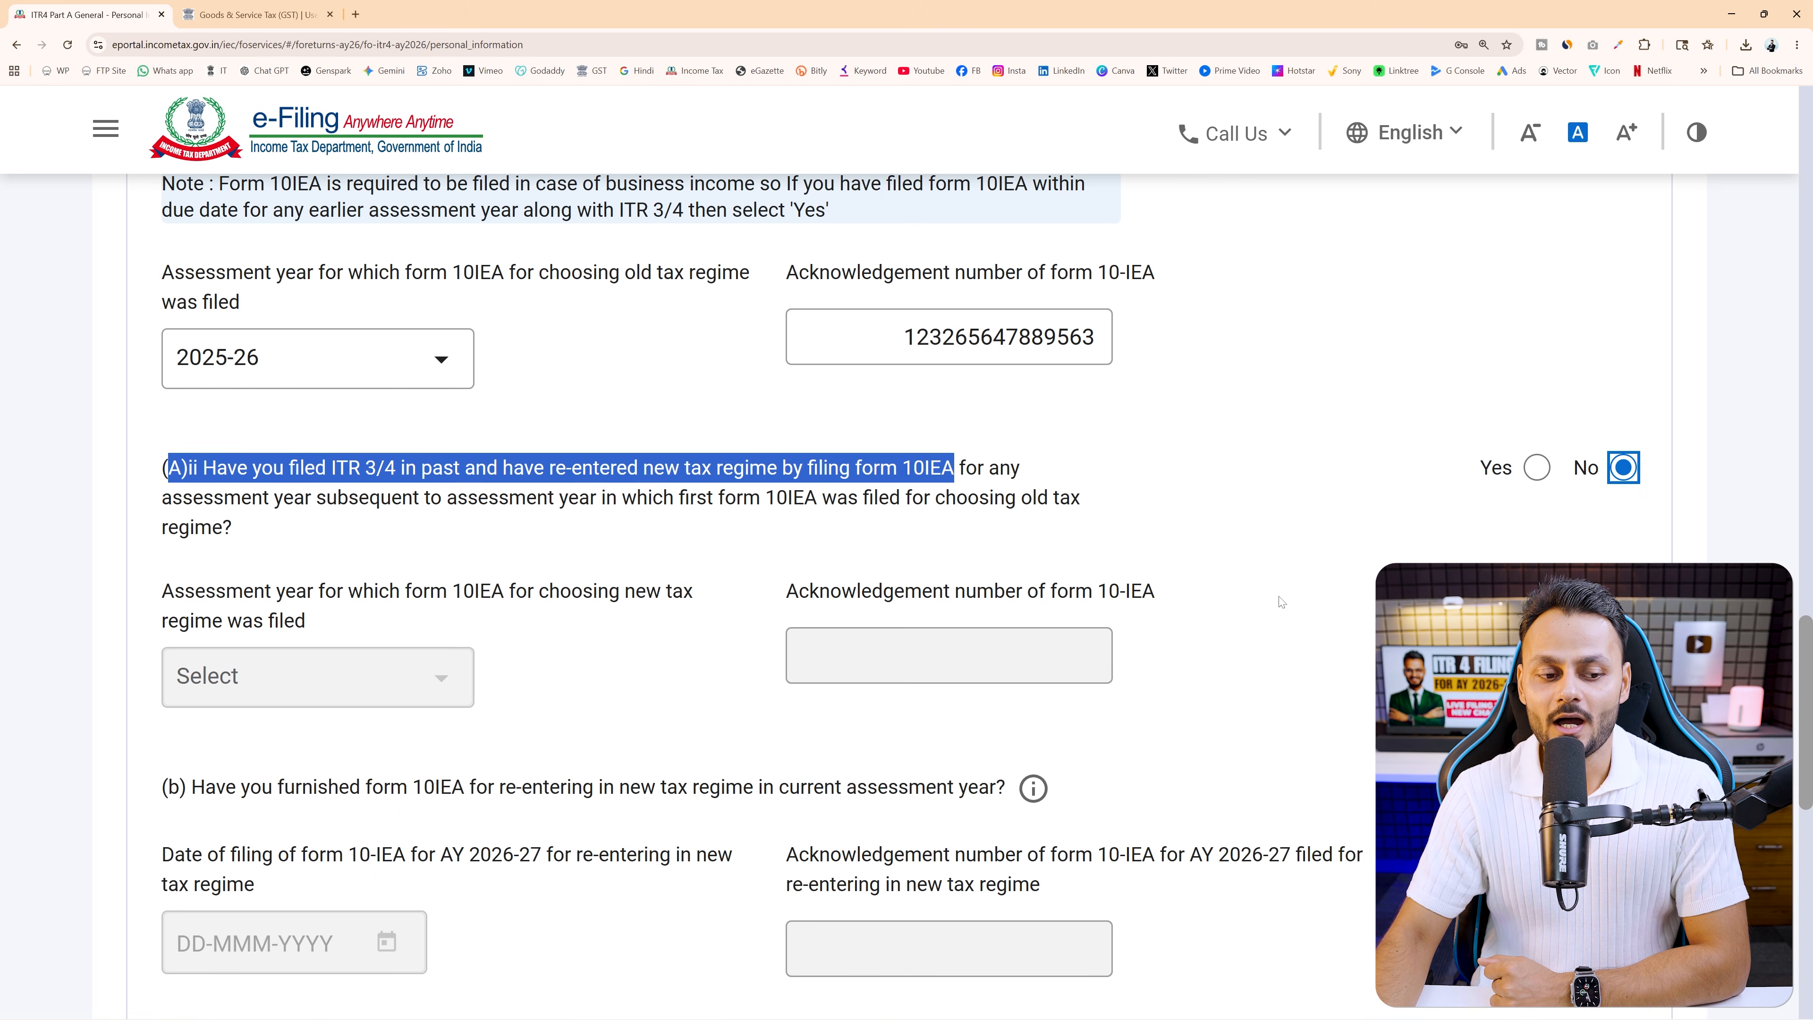
scroll(1276, 597, "down", 4)
Highlight question (b)'s wording on furnishing form 10IEA and check its info note
scroll(1280, 606, "down", 1)
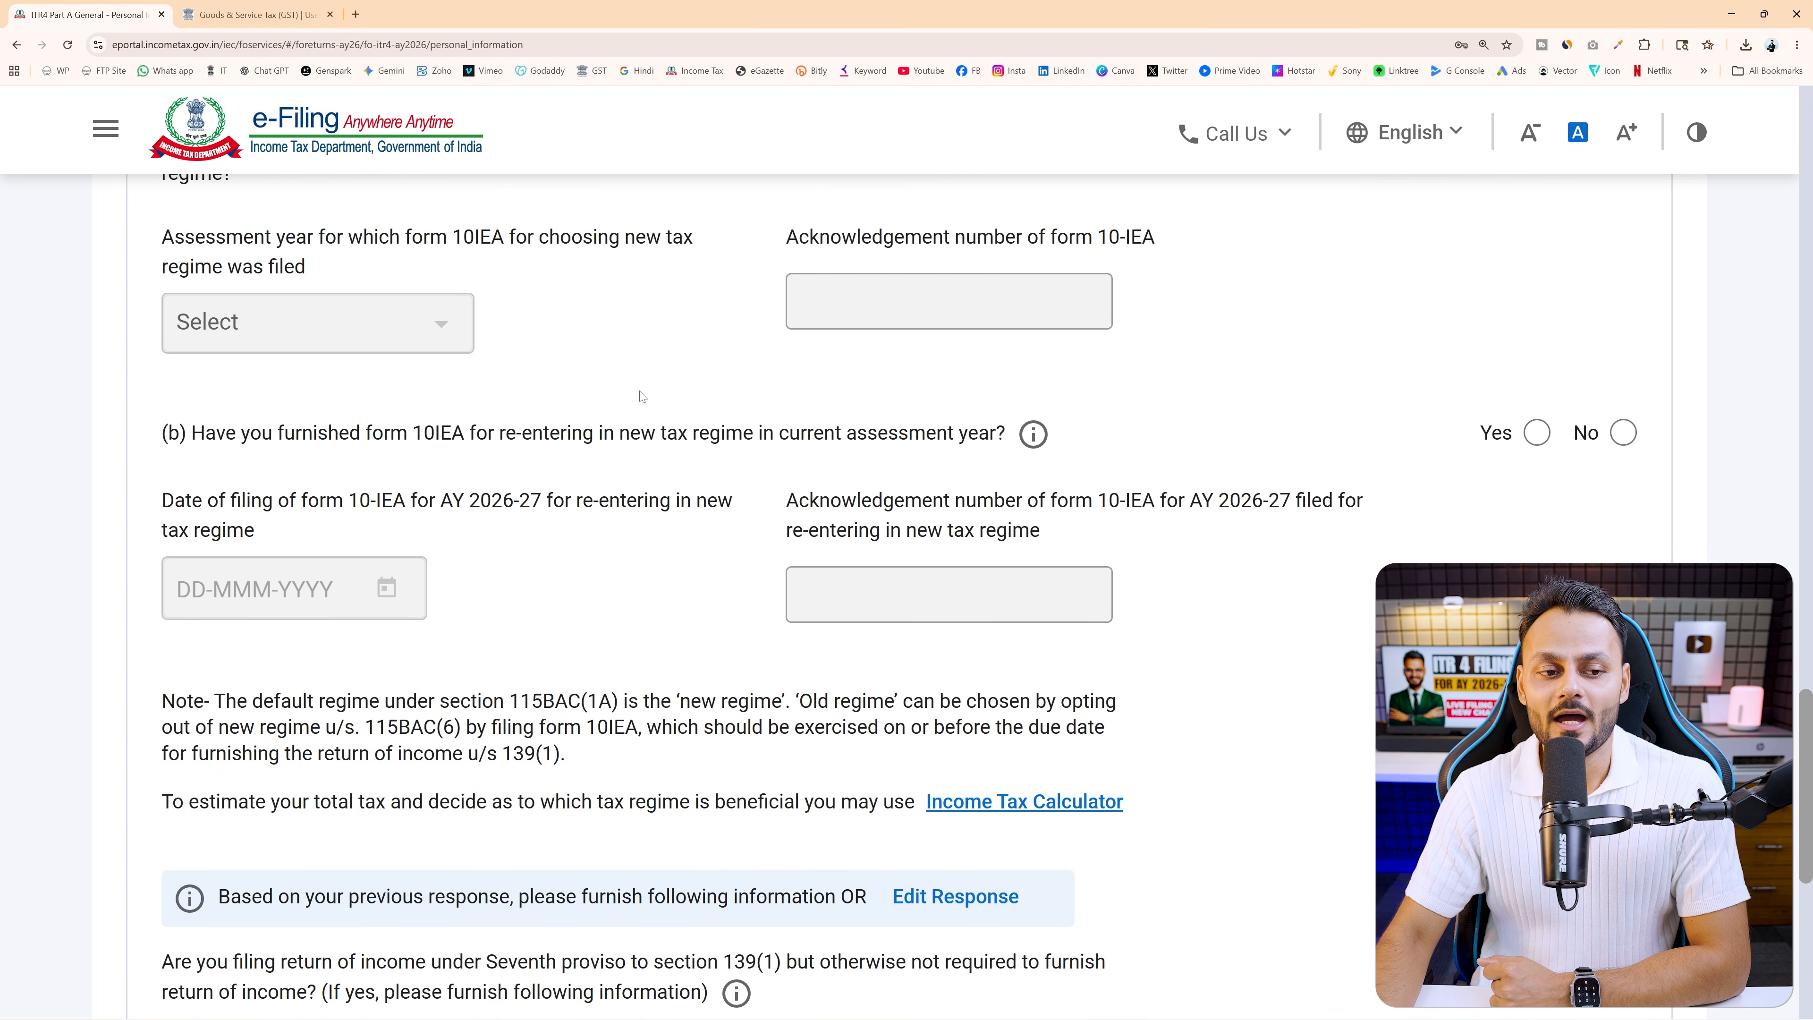
left_click_drag(211, 436, 997, 441)
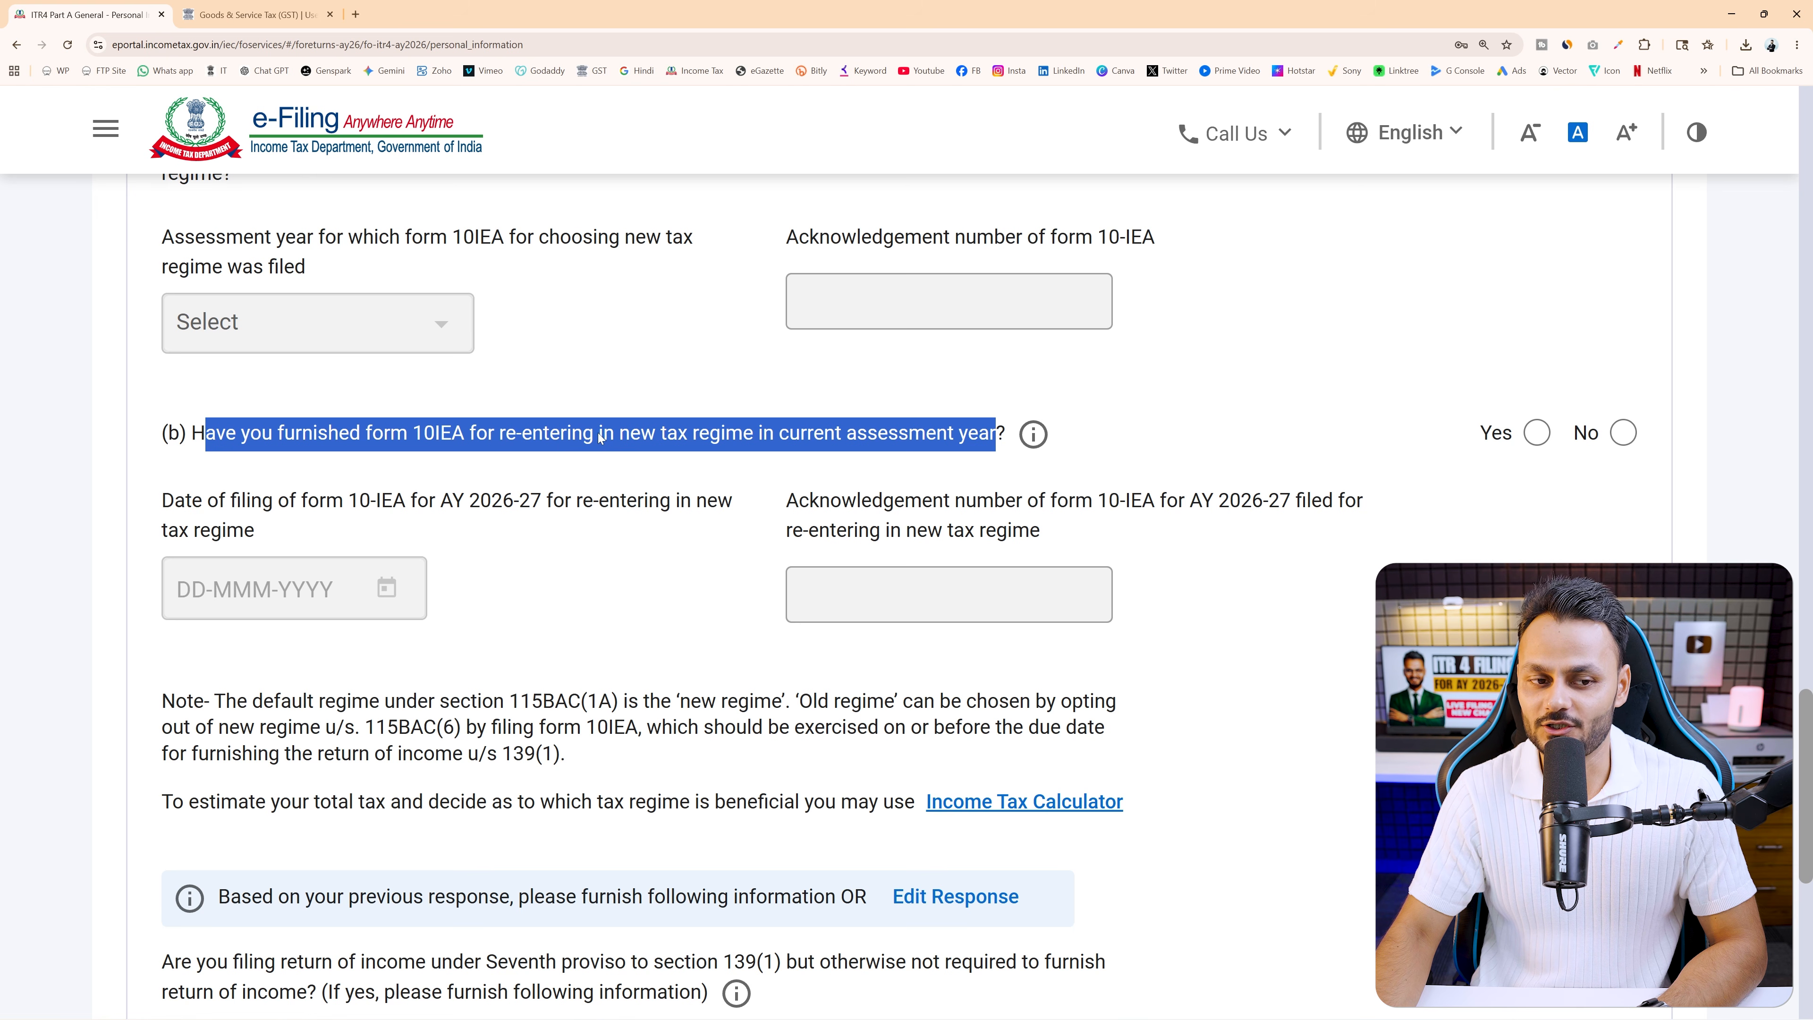
left_click(273, 435)
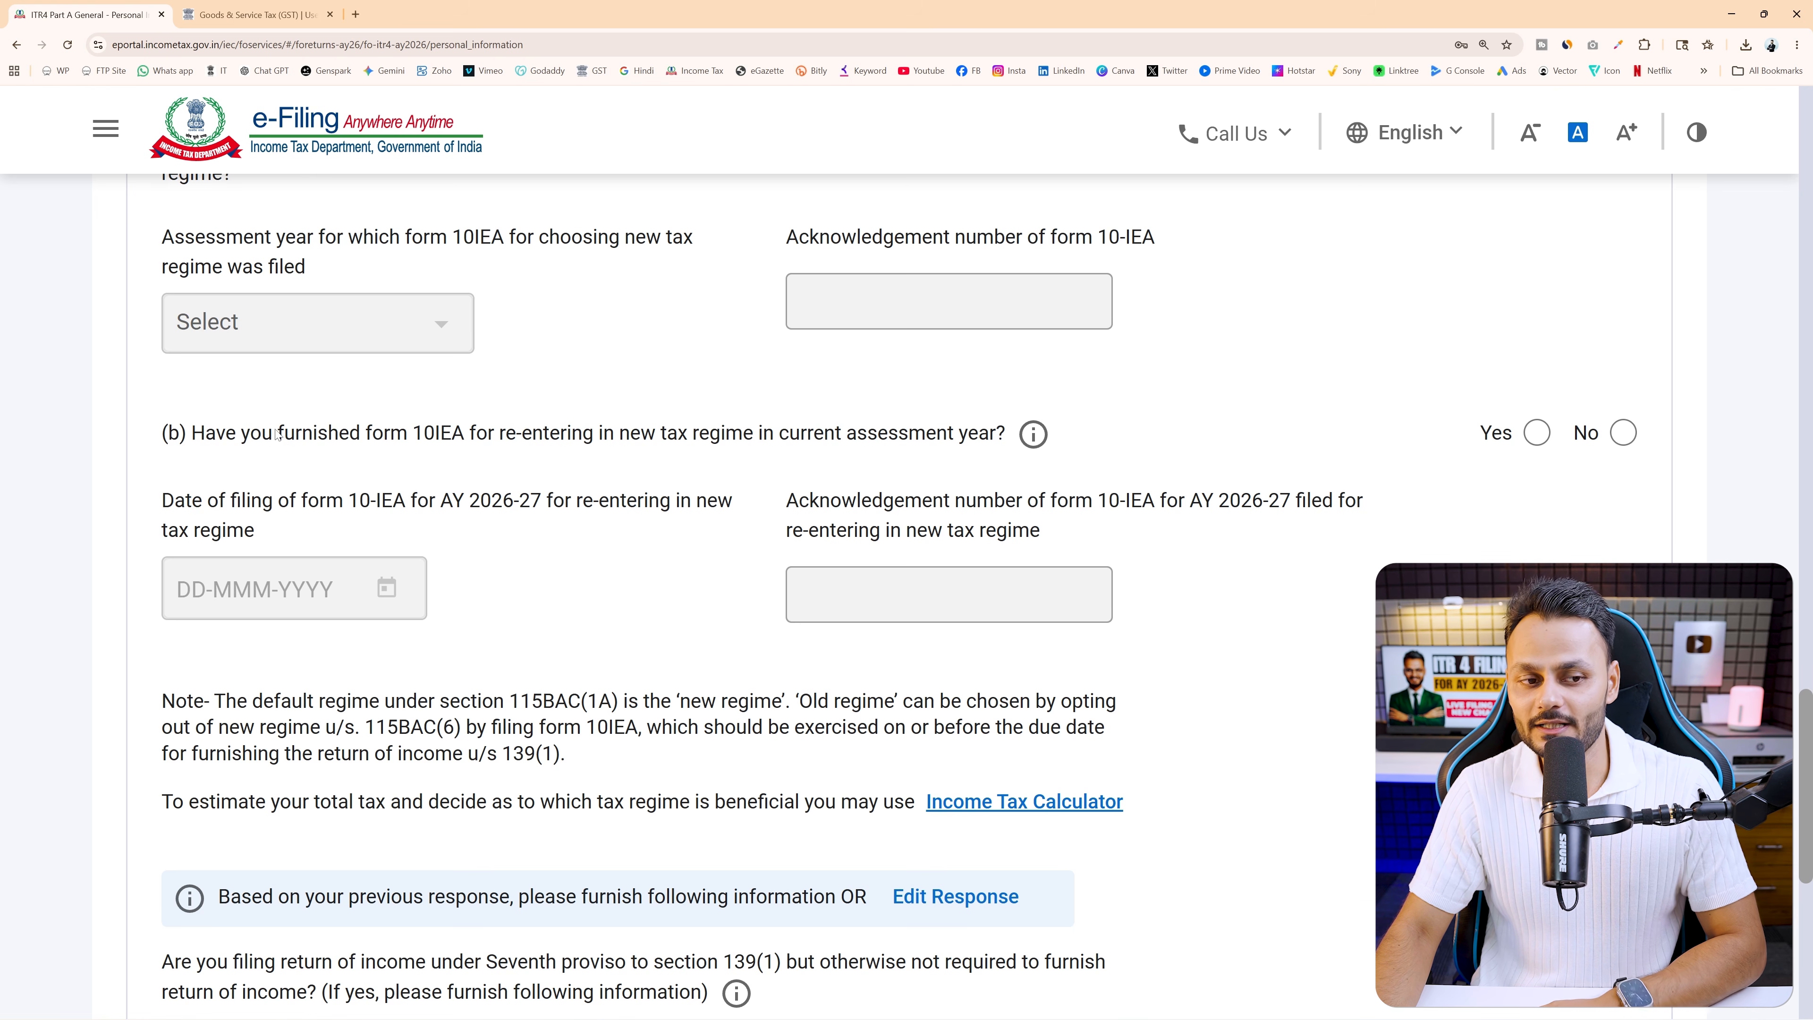
left_click_drag(277, 434, 751, 447)
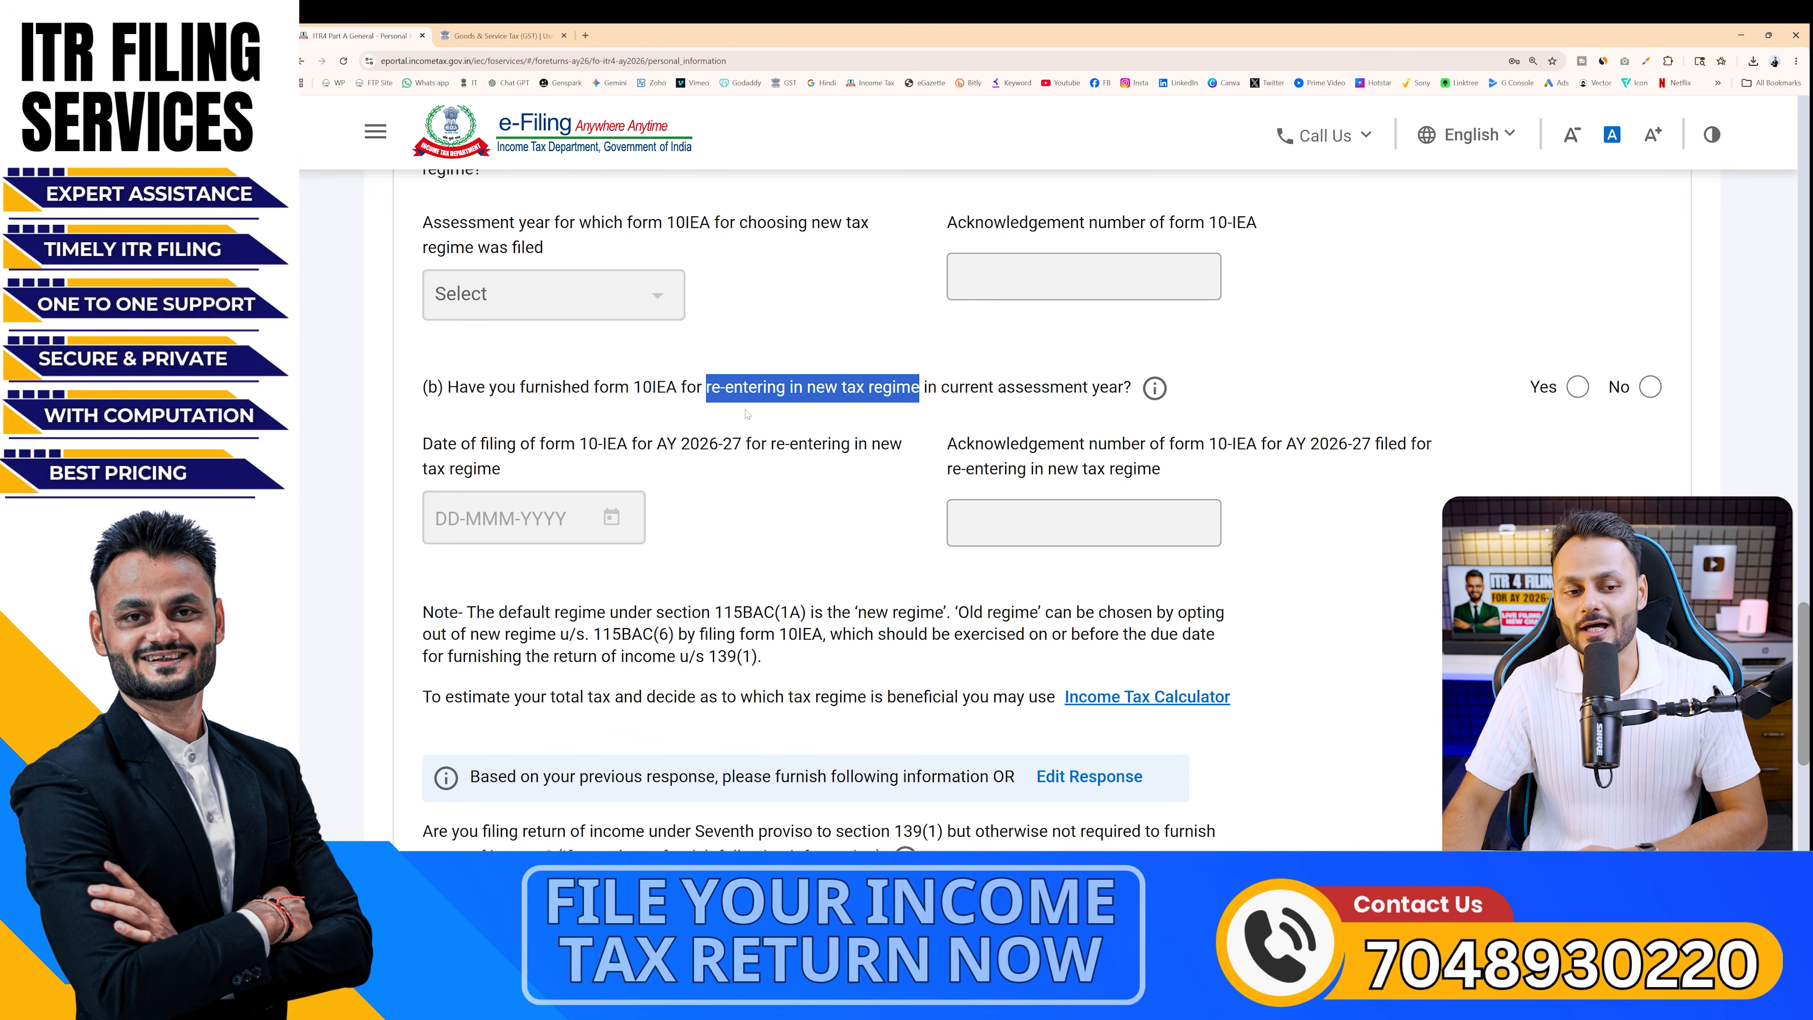
left_click_drag(633, 391, 692, 396)
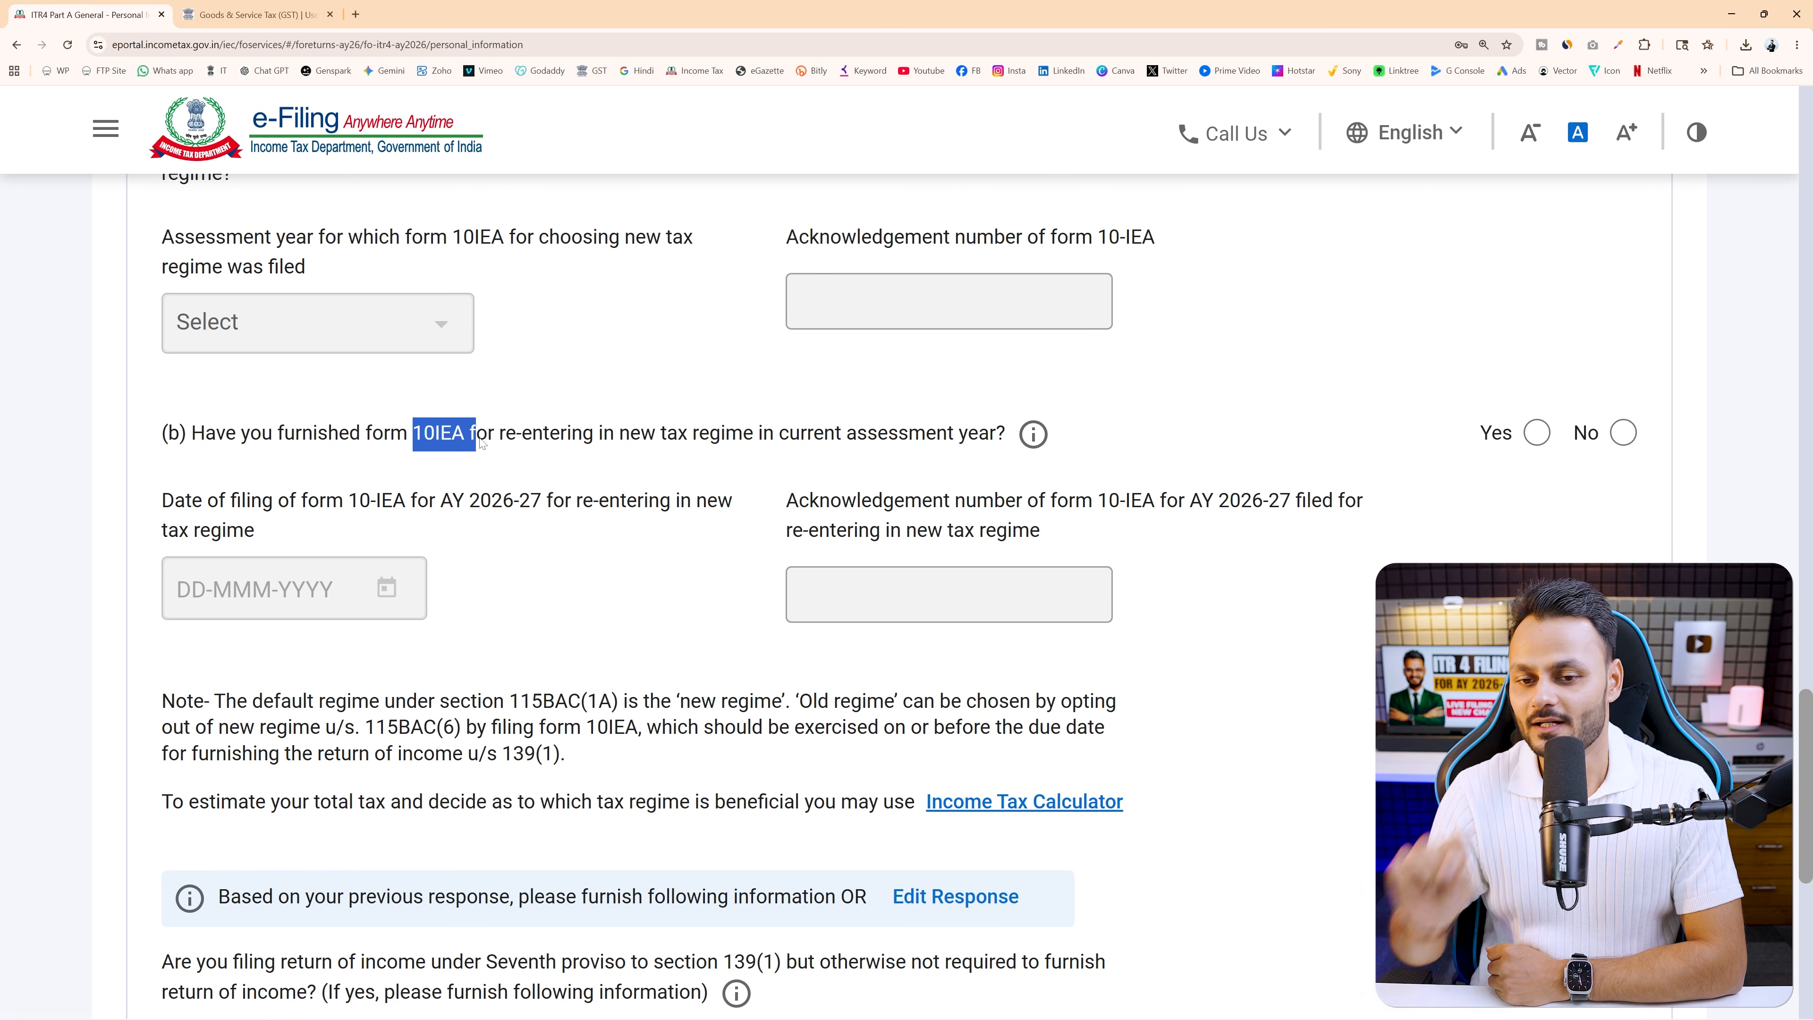
mouse_move(1034, 433)
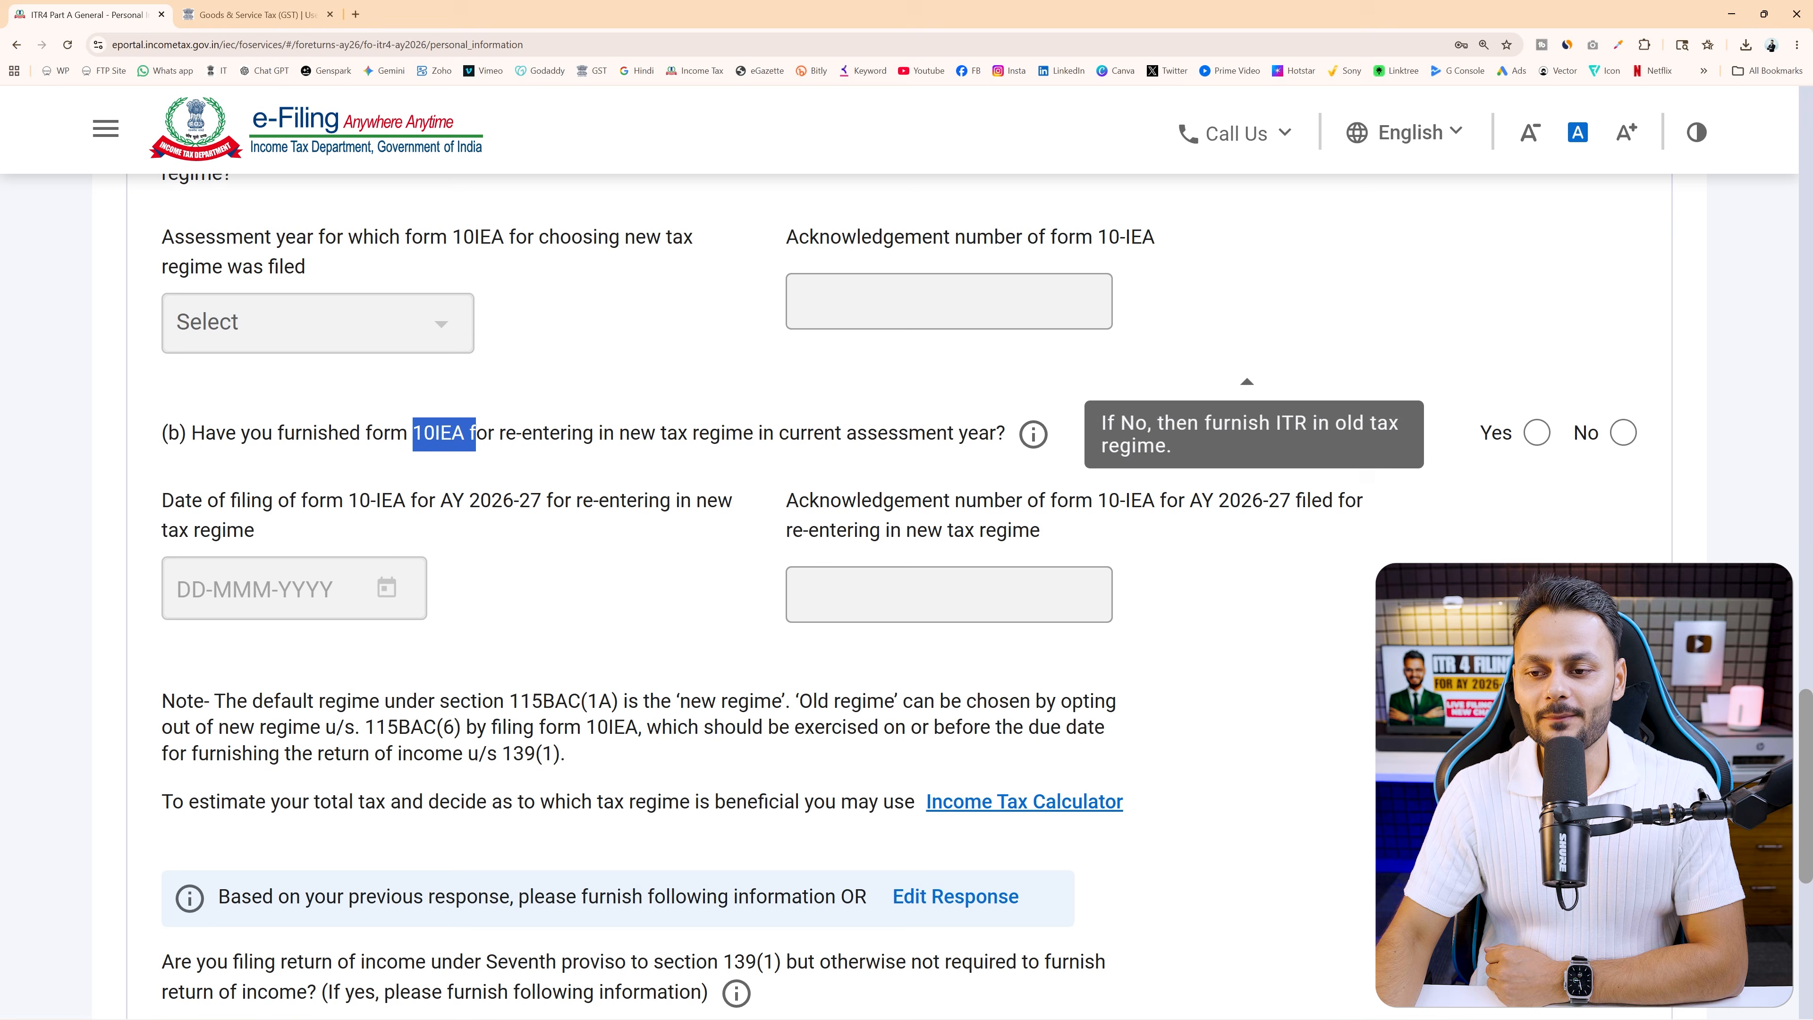
left_click(1624, 433)
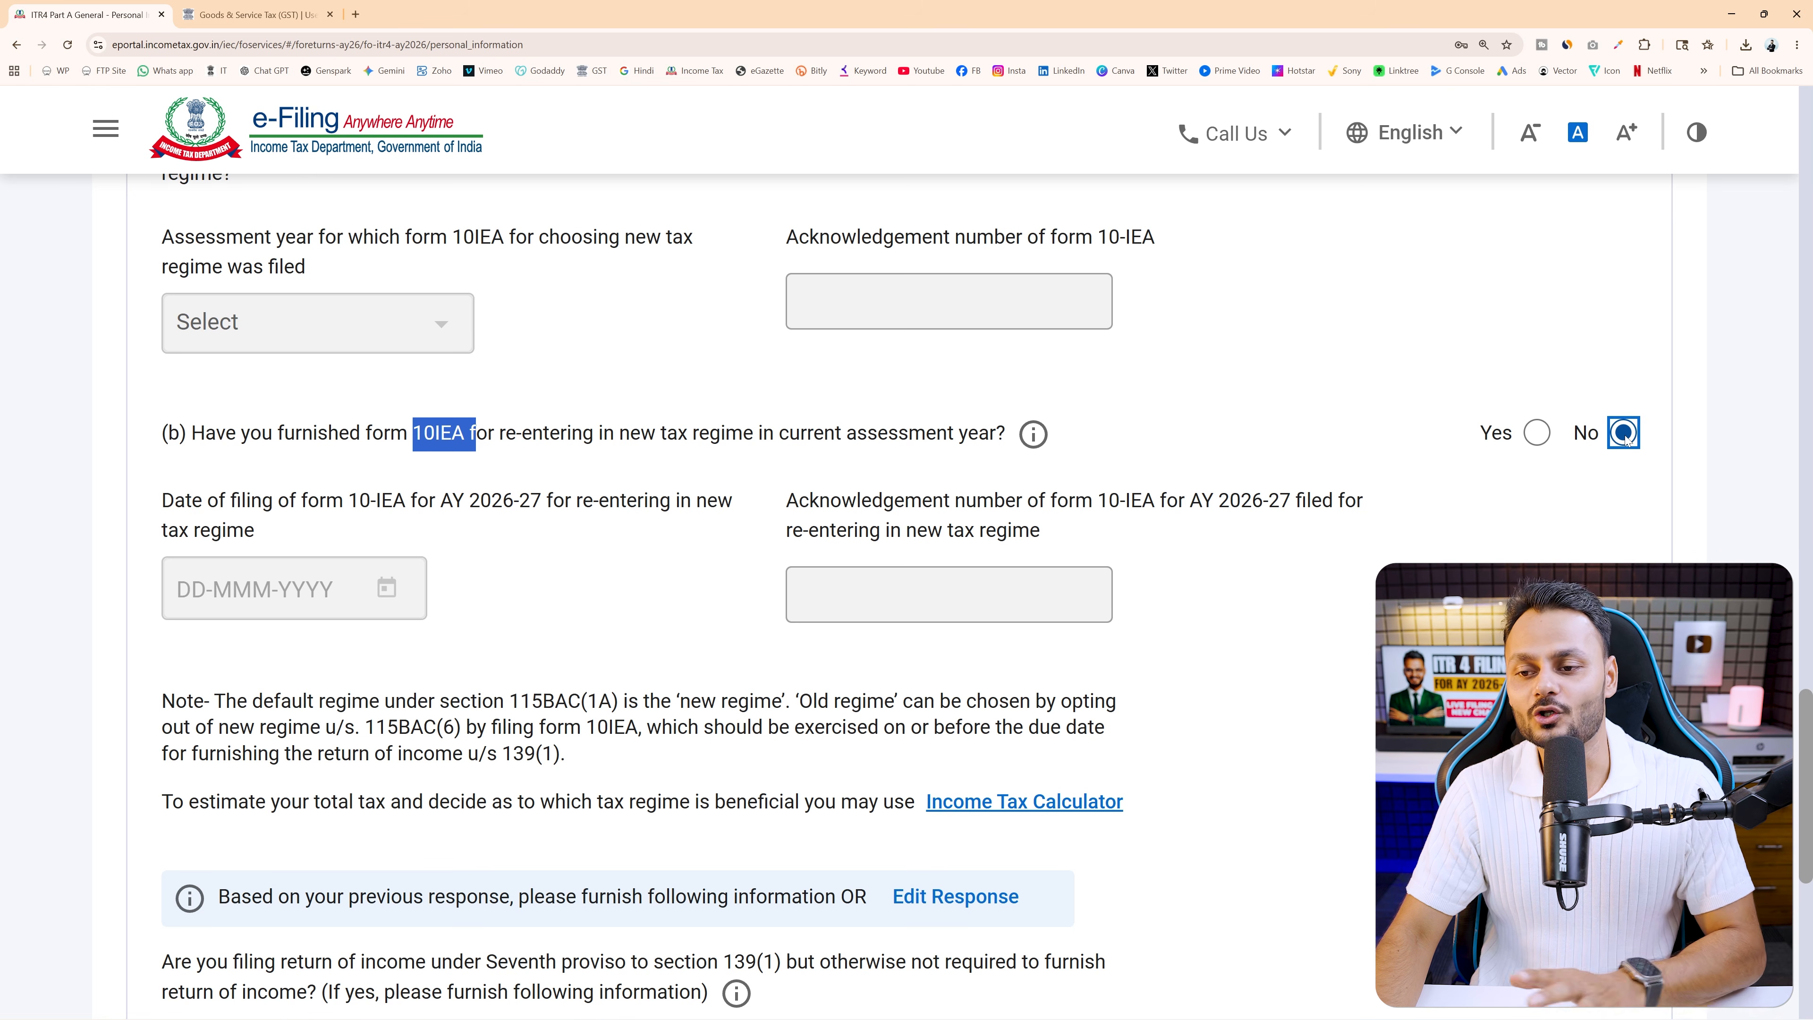
mouse_move(1031, 435)
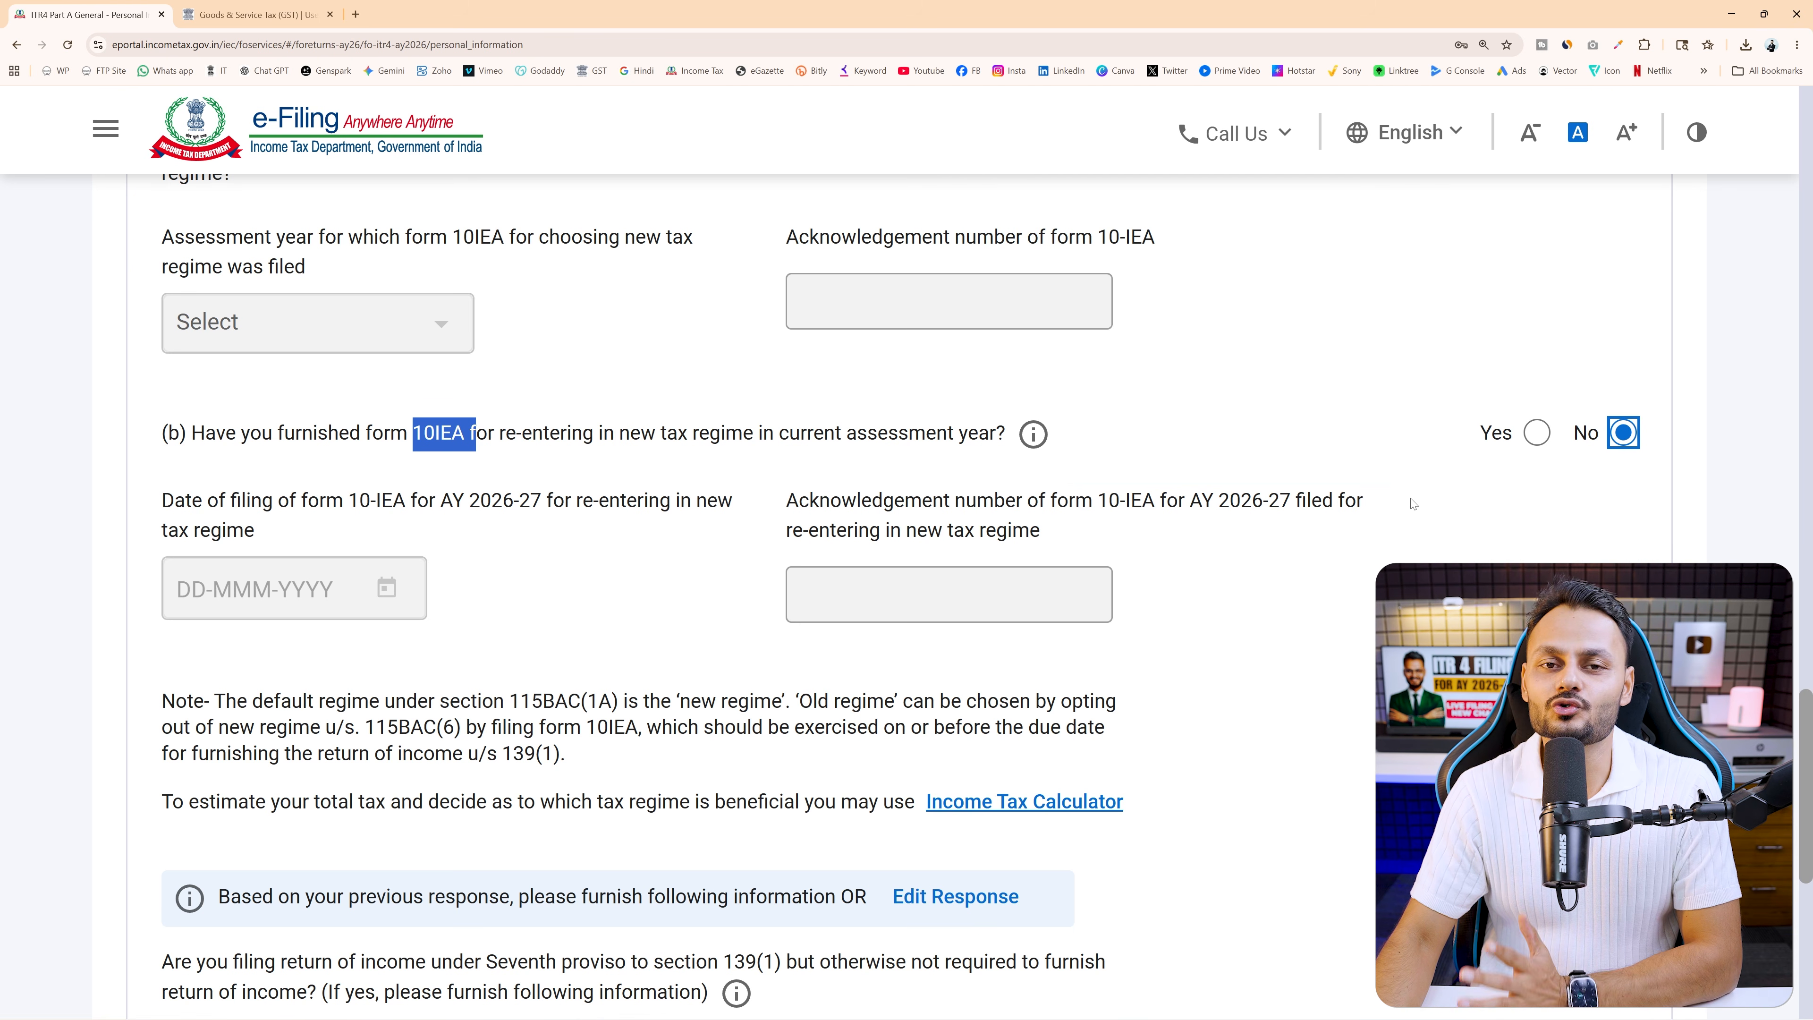
Switch A23's answer from Yes to No and highlight the new question B wording
scroll(1413, 504, "up", 8)
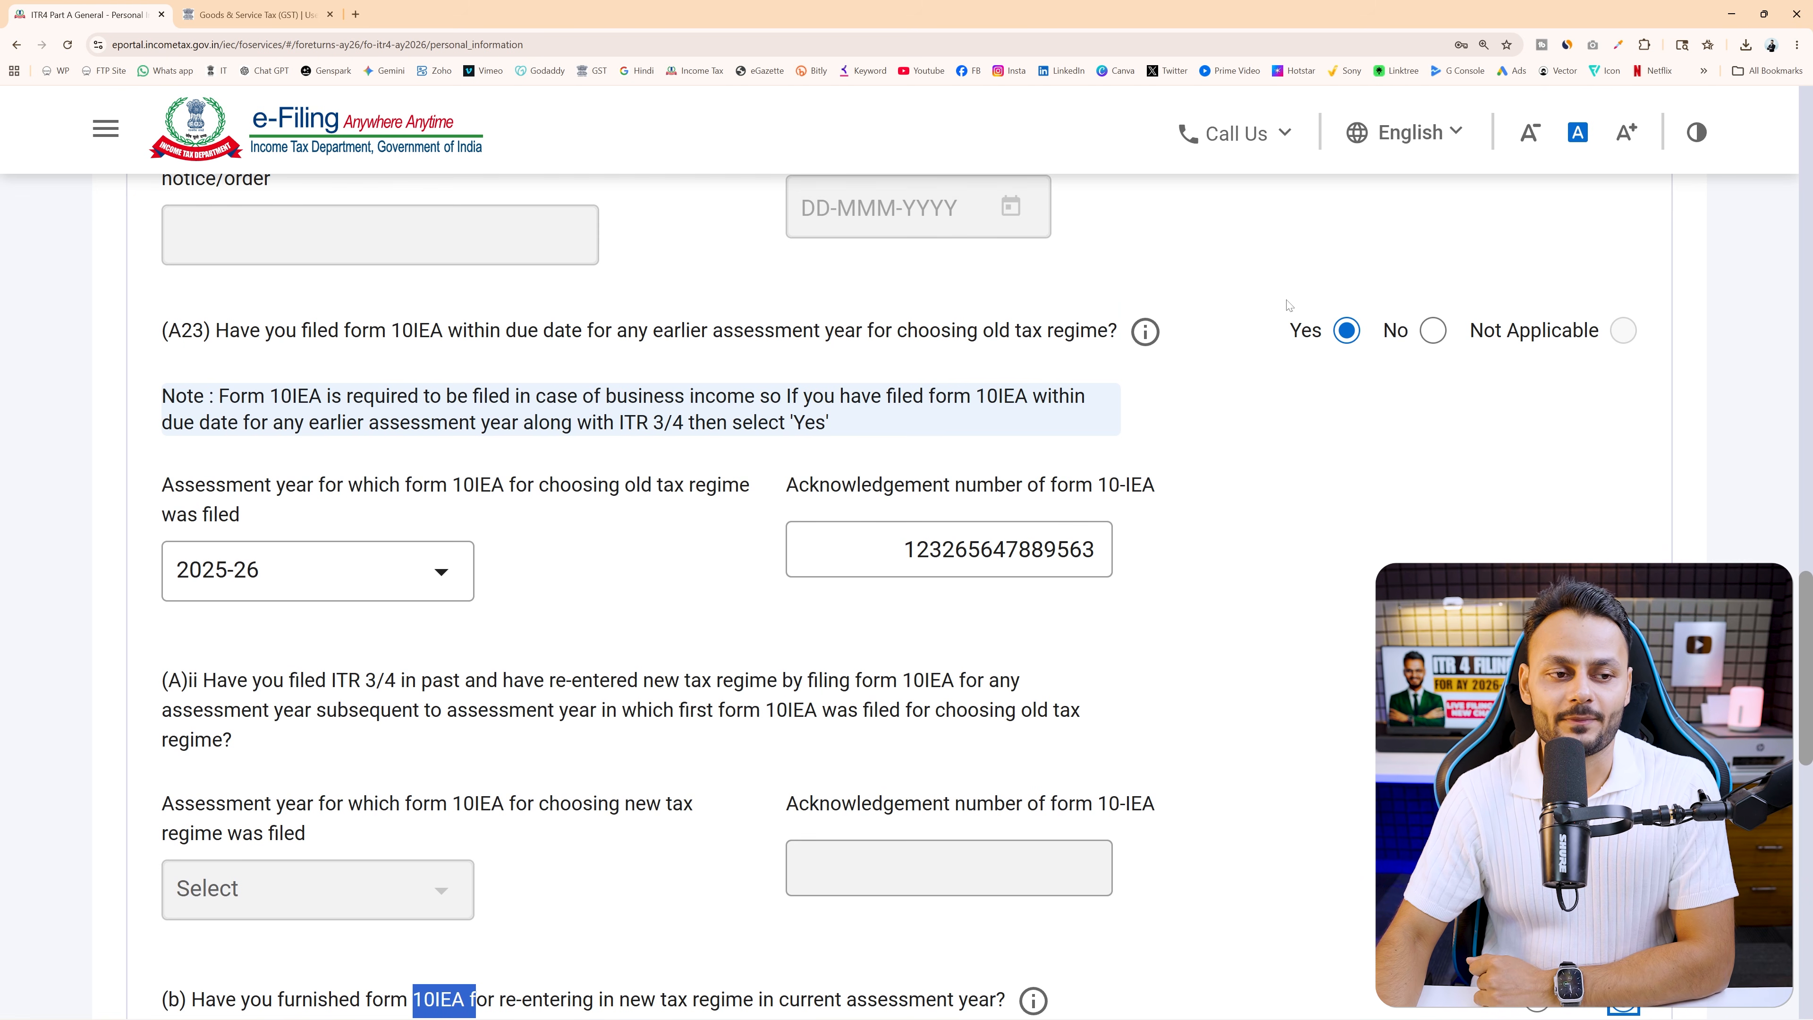
left_click_drag(204, 330, 1117, 329)
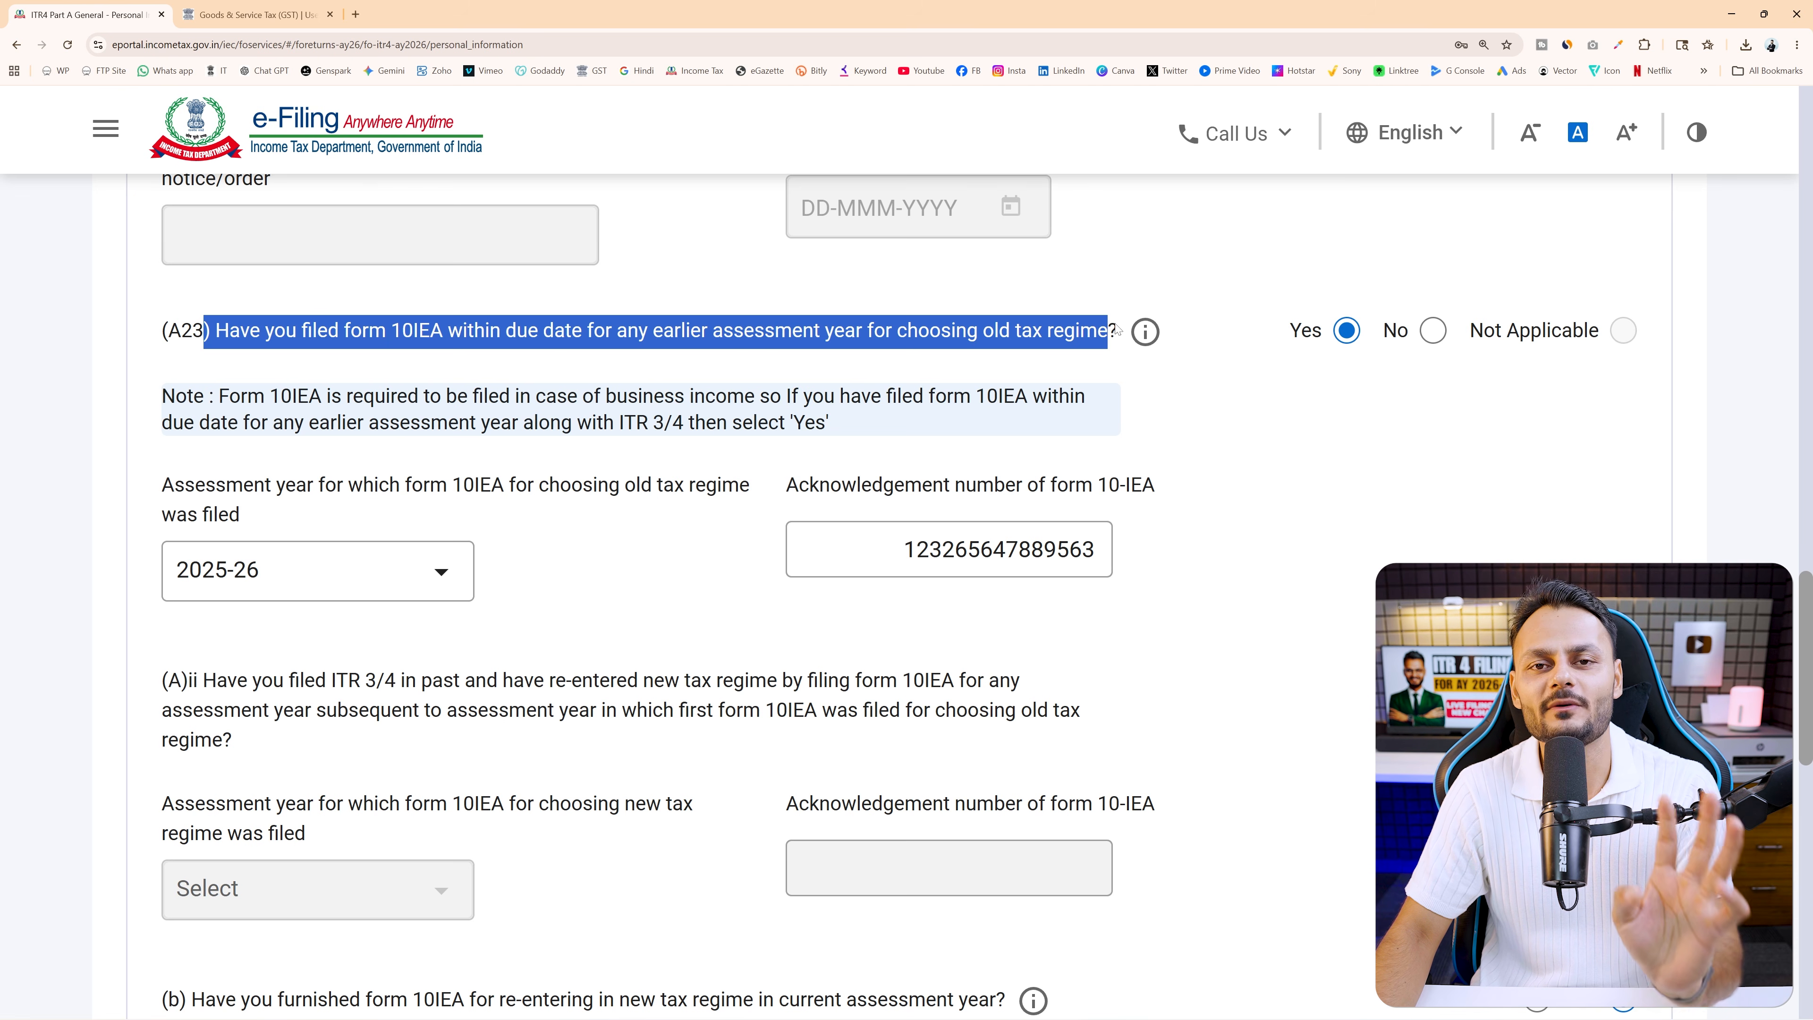
left_click(1432, 331)
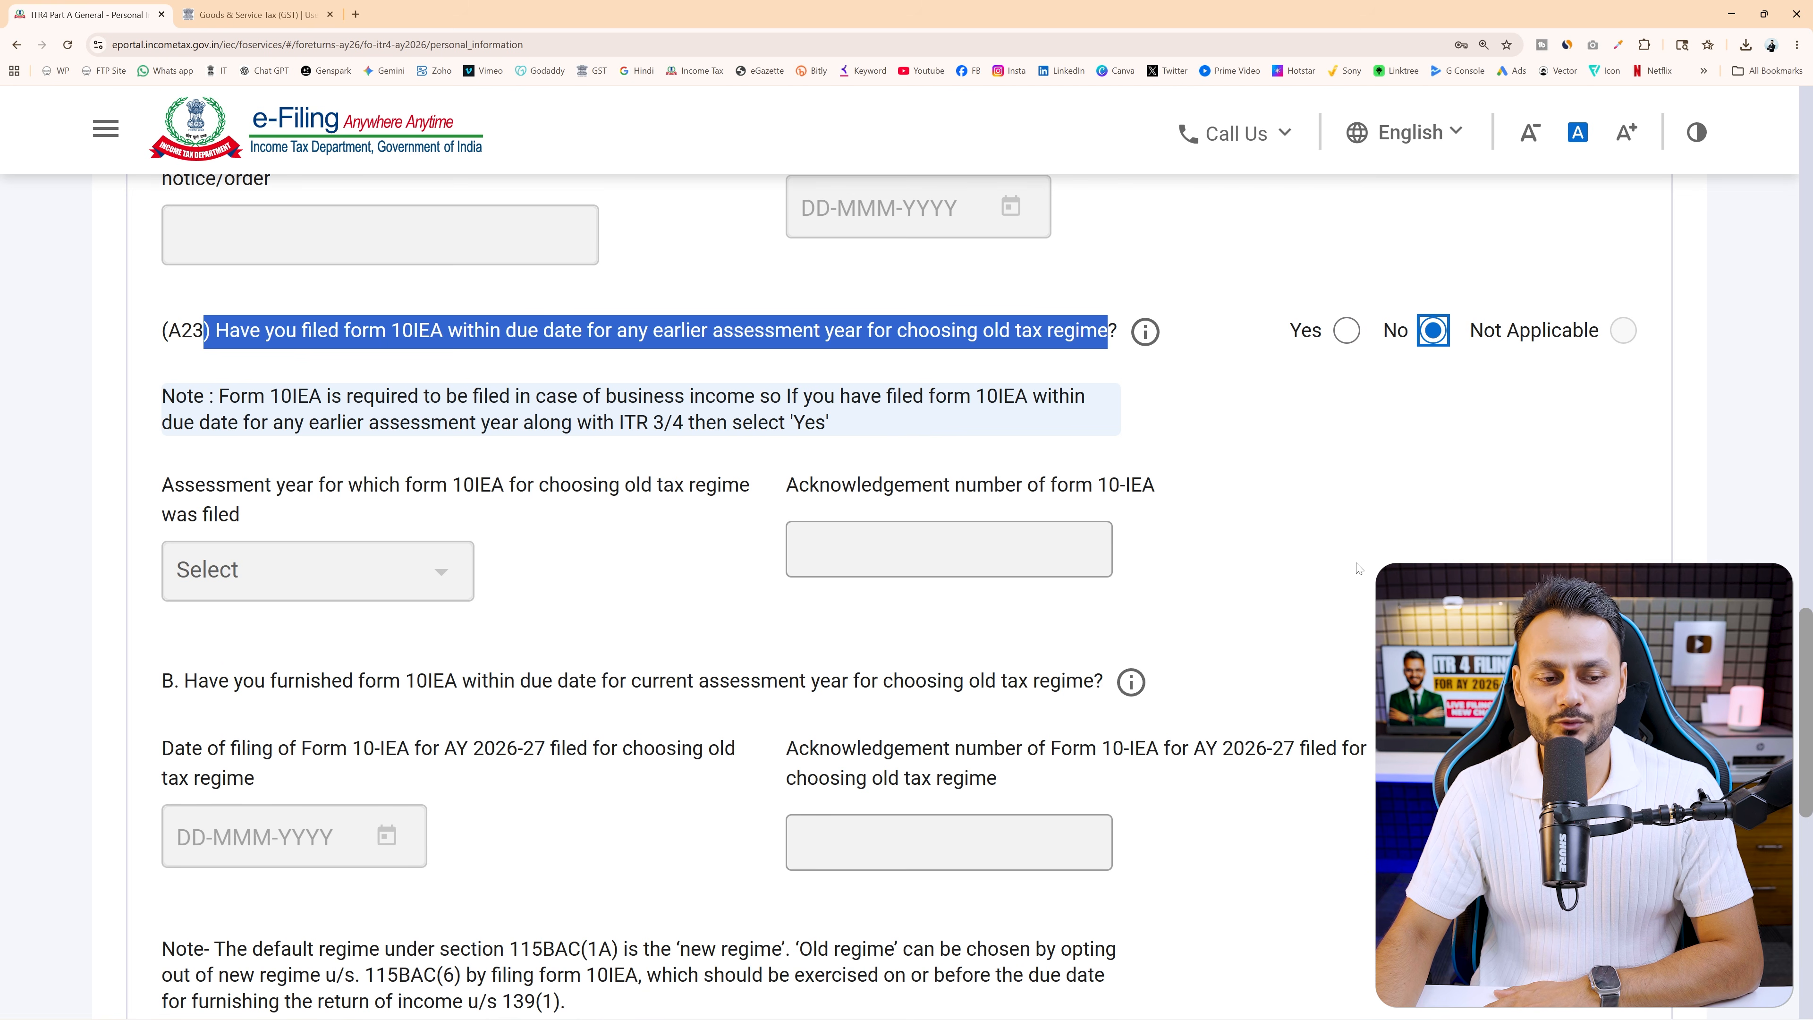
scroll(745, 575, "down", 2)
left_click_drag(230, 541, 1097, 557)
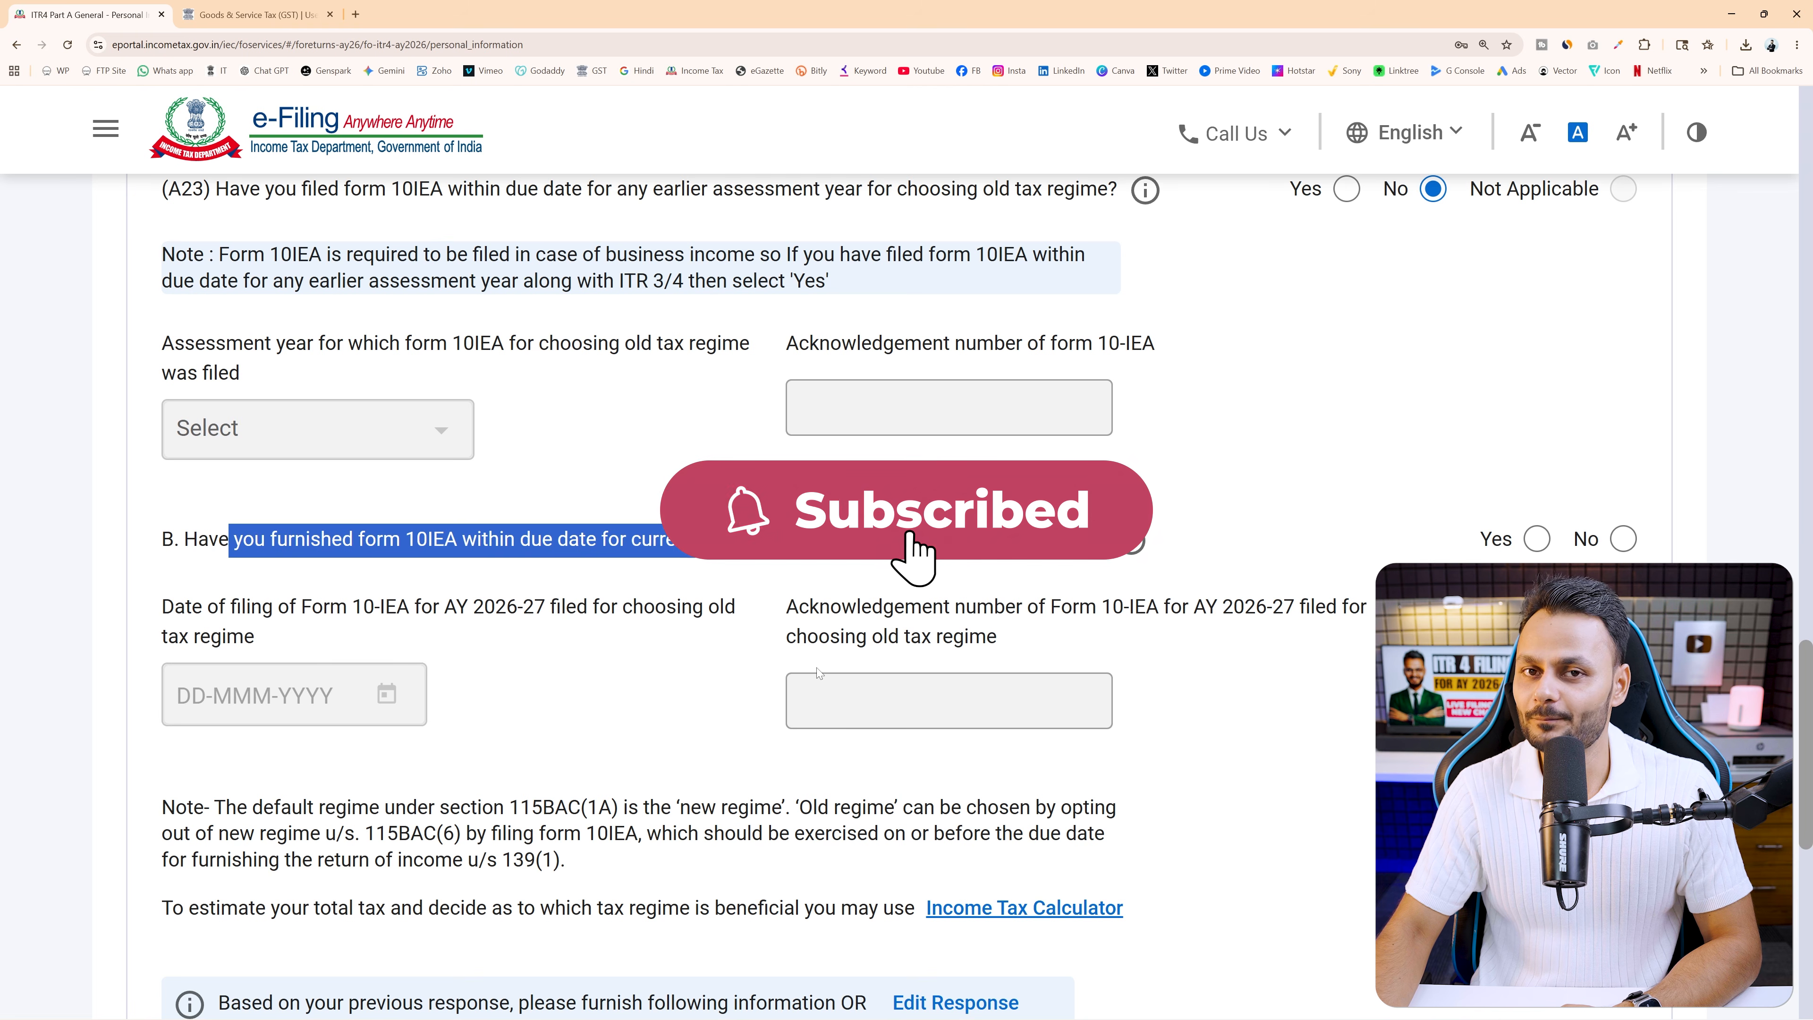
Answer No to question B on current-year form 10IEA, marking the help note's new-regime advice
left_click(1624, 543)
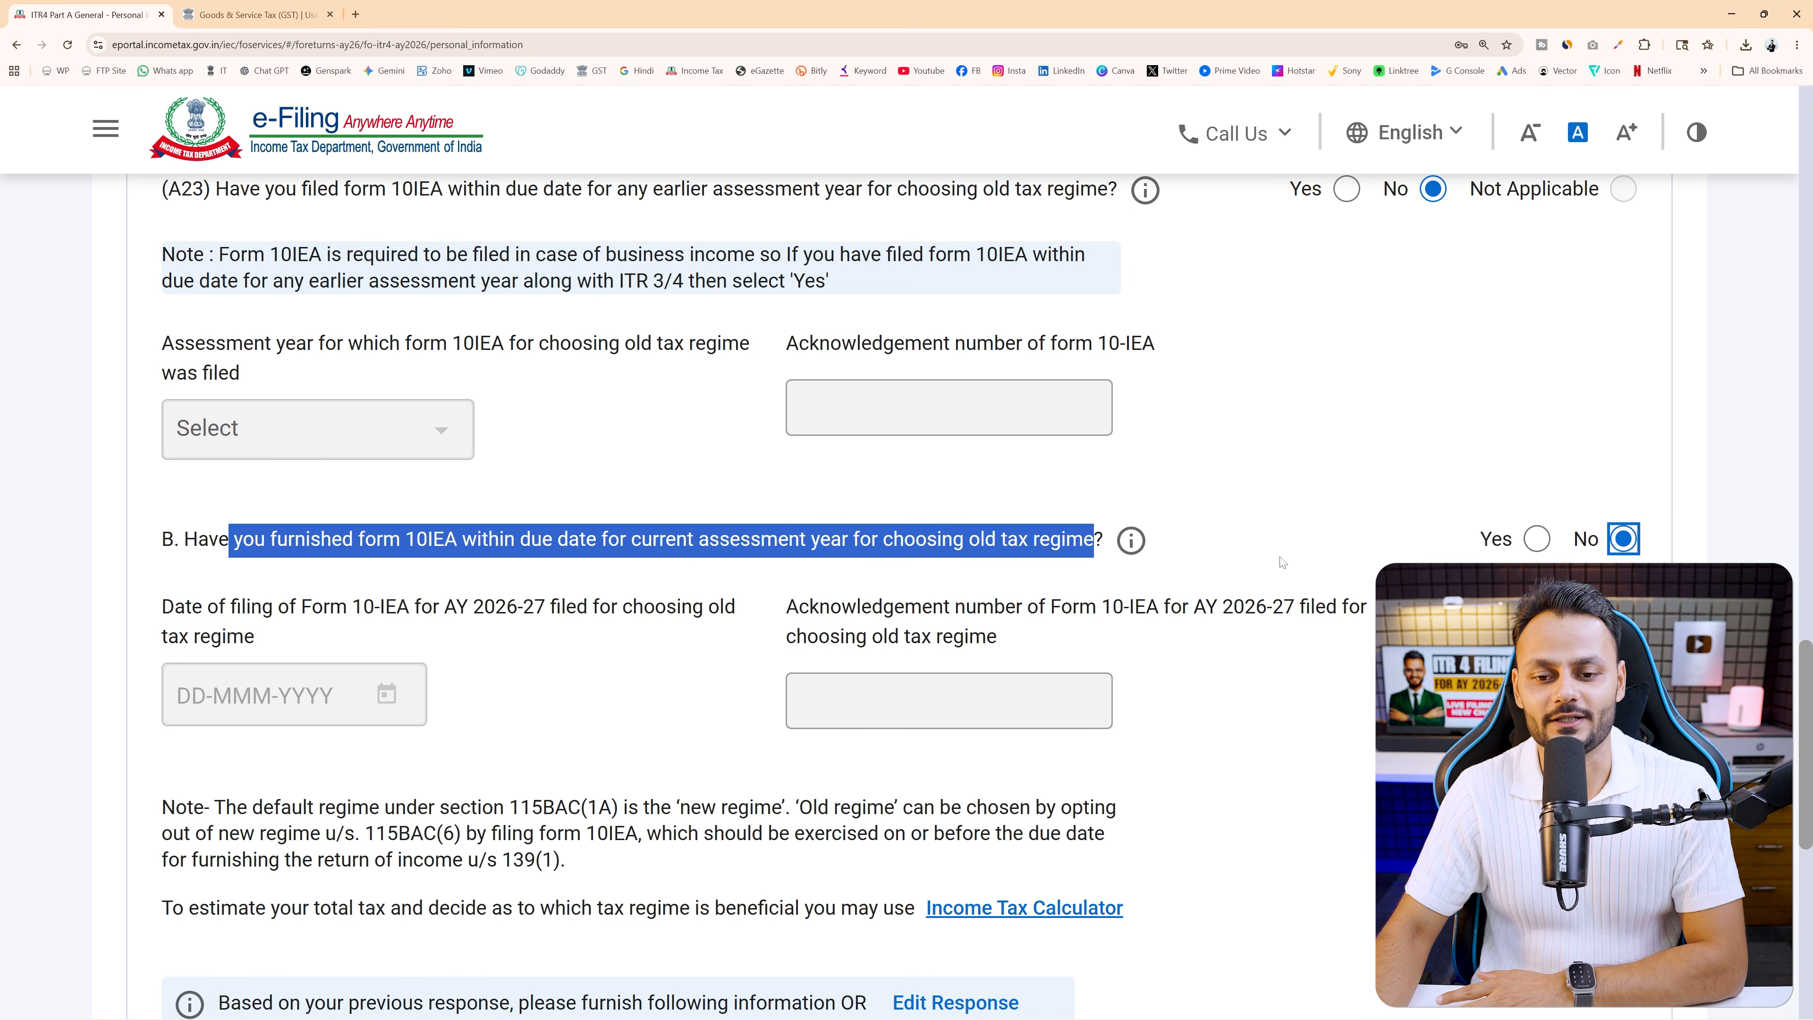
mouse_move(1128, 548)
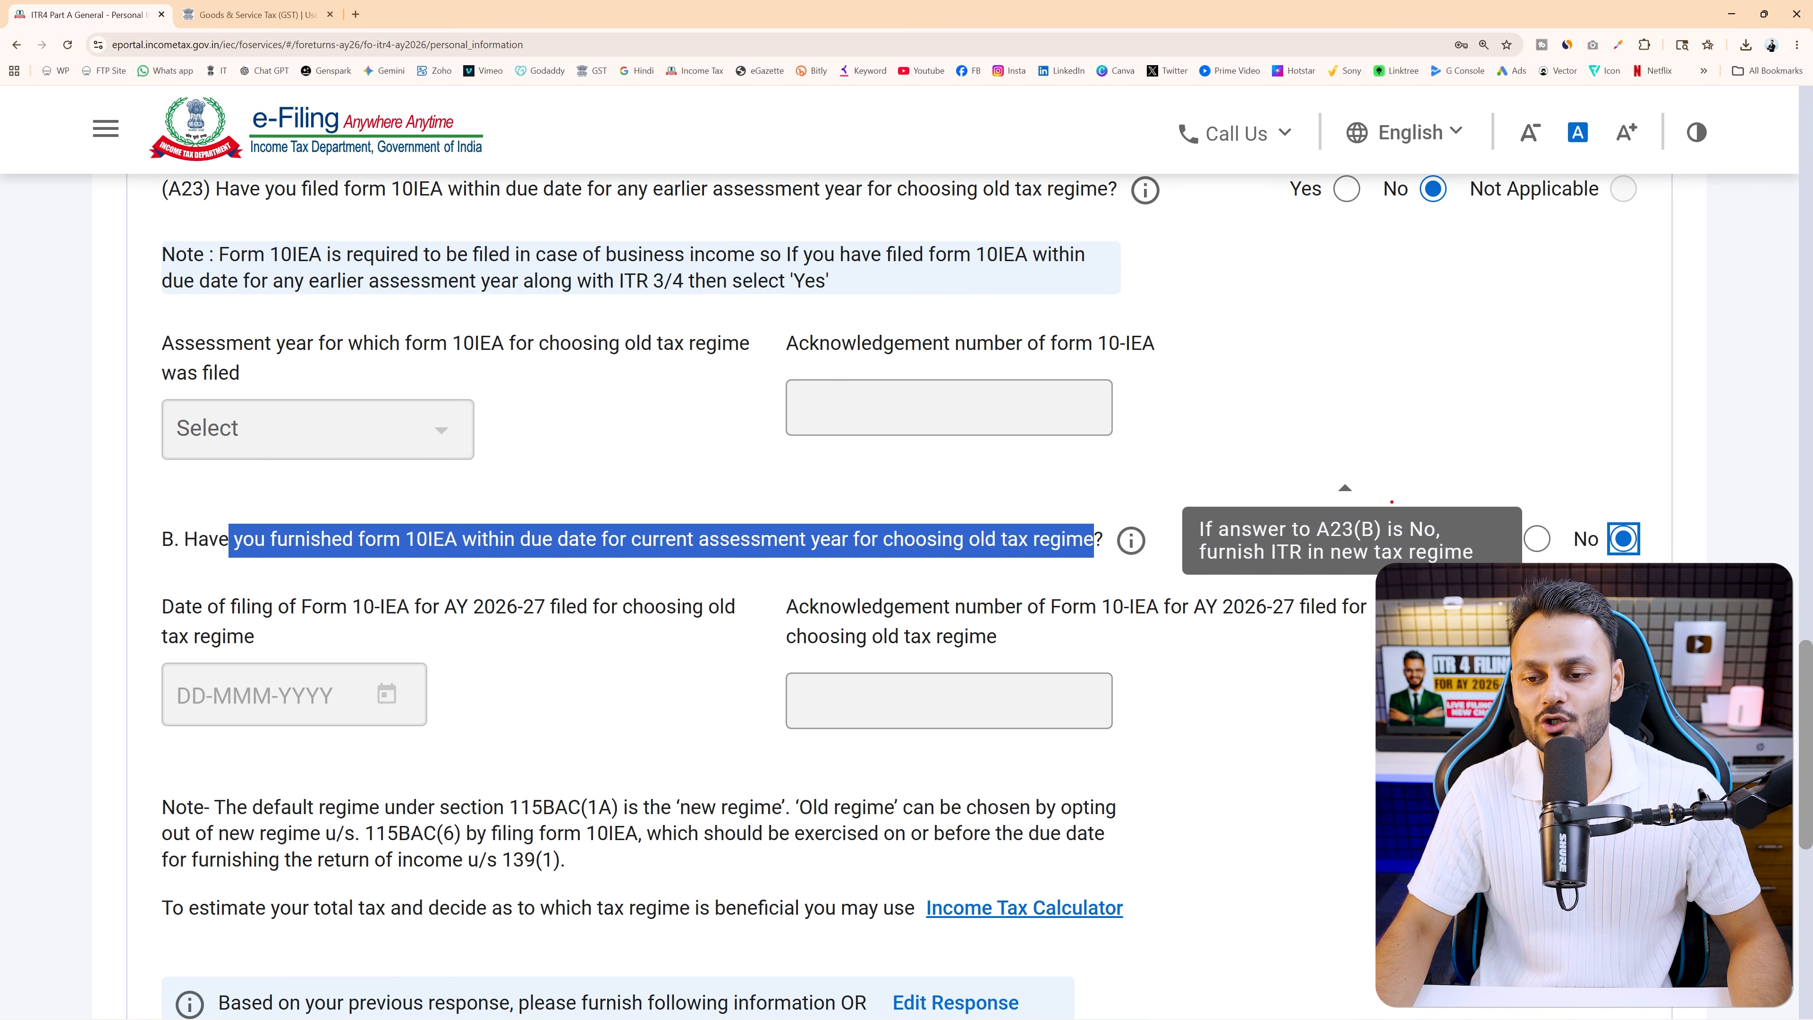
left_click_drag(1393, 502, 1453, 540)
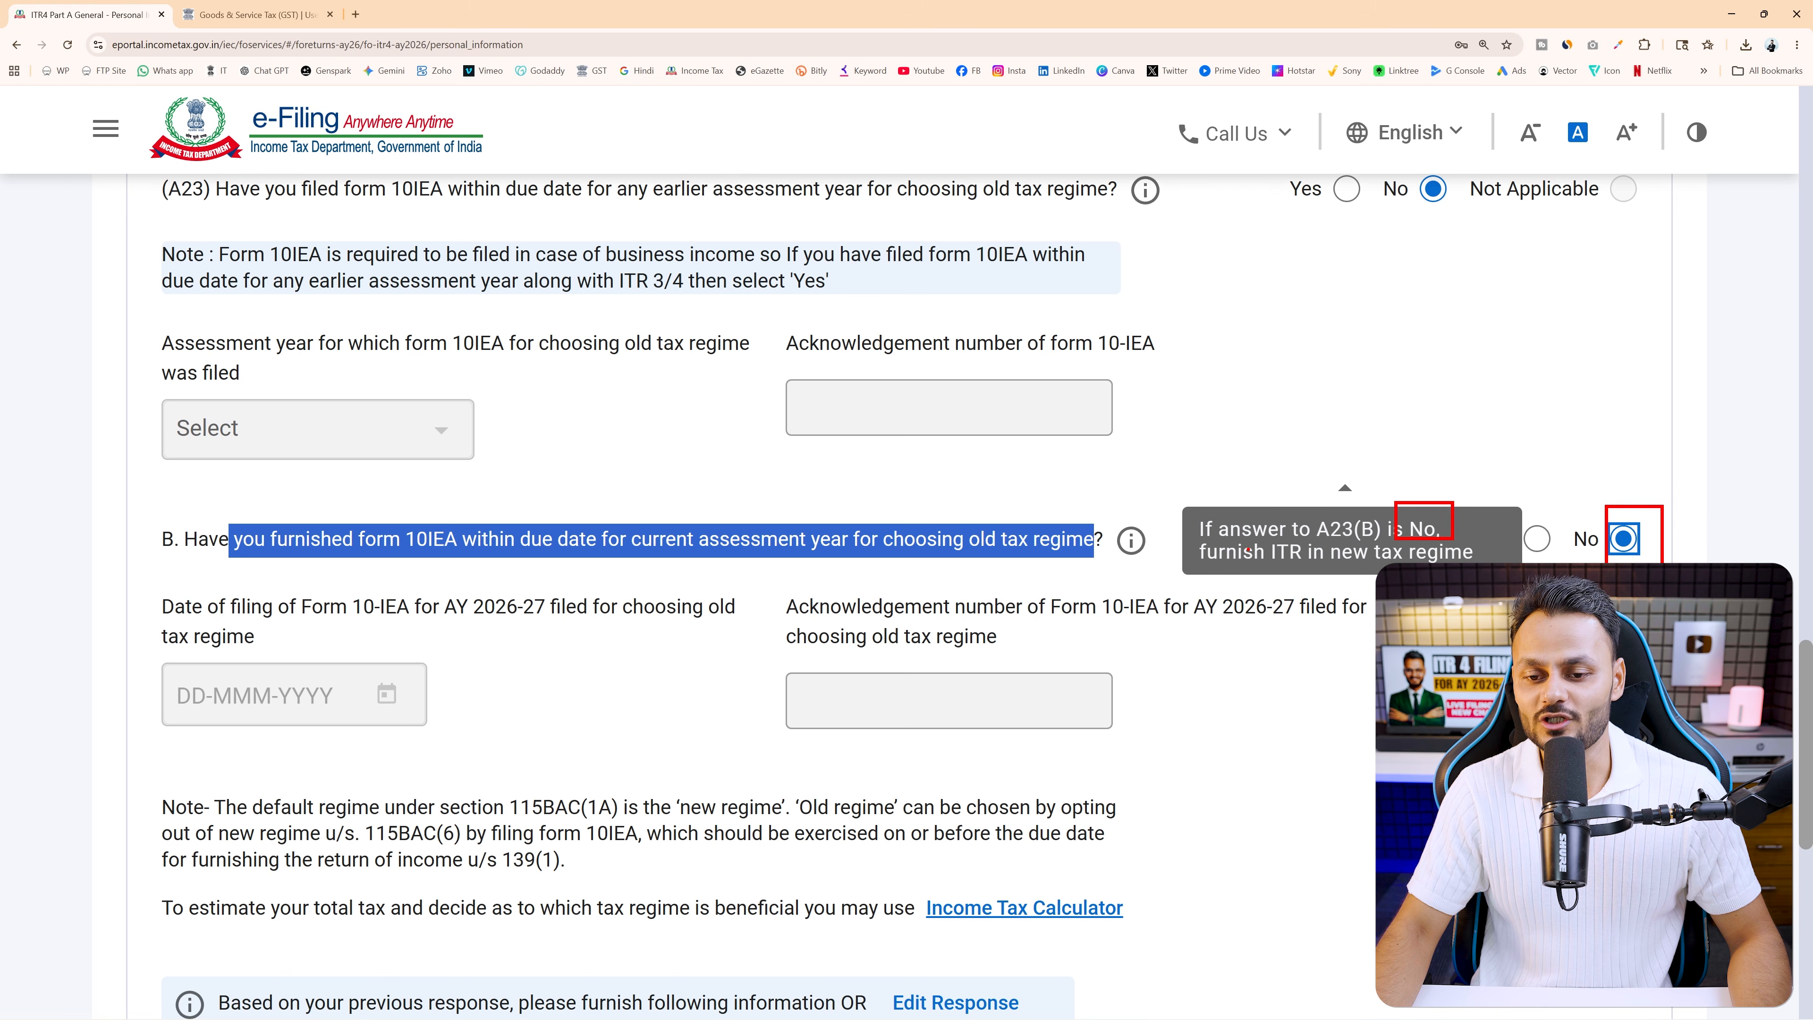
left_click_drag(1181, 538, 1509, 570)
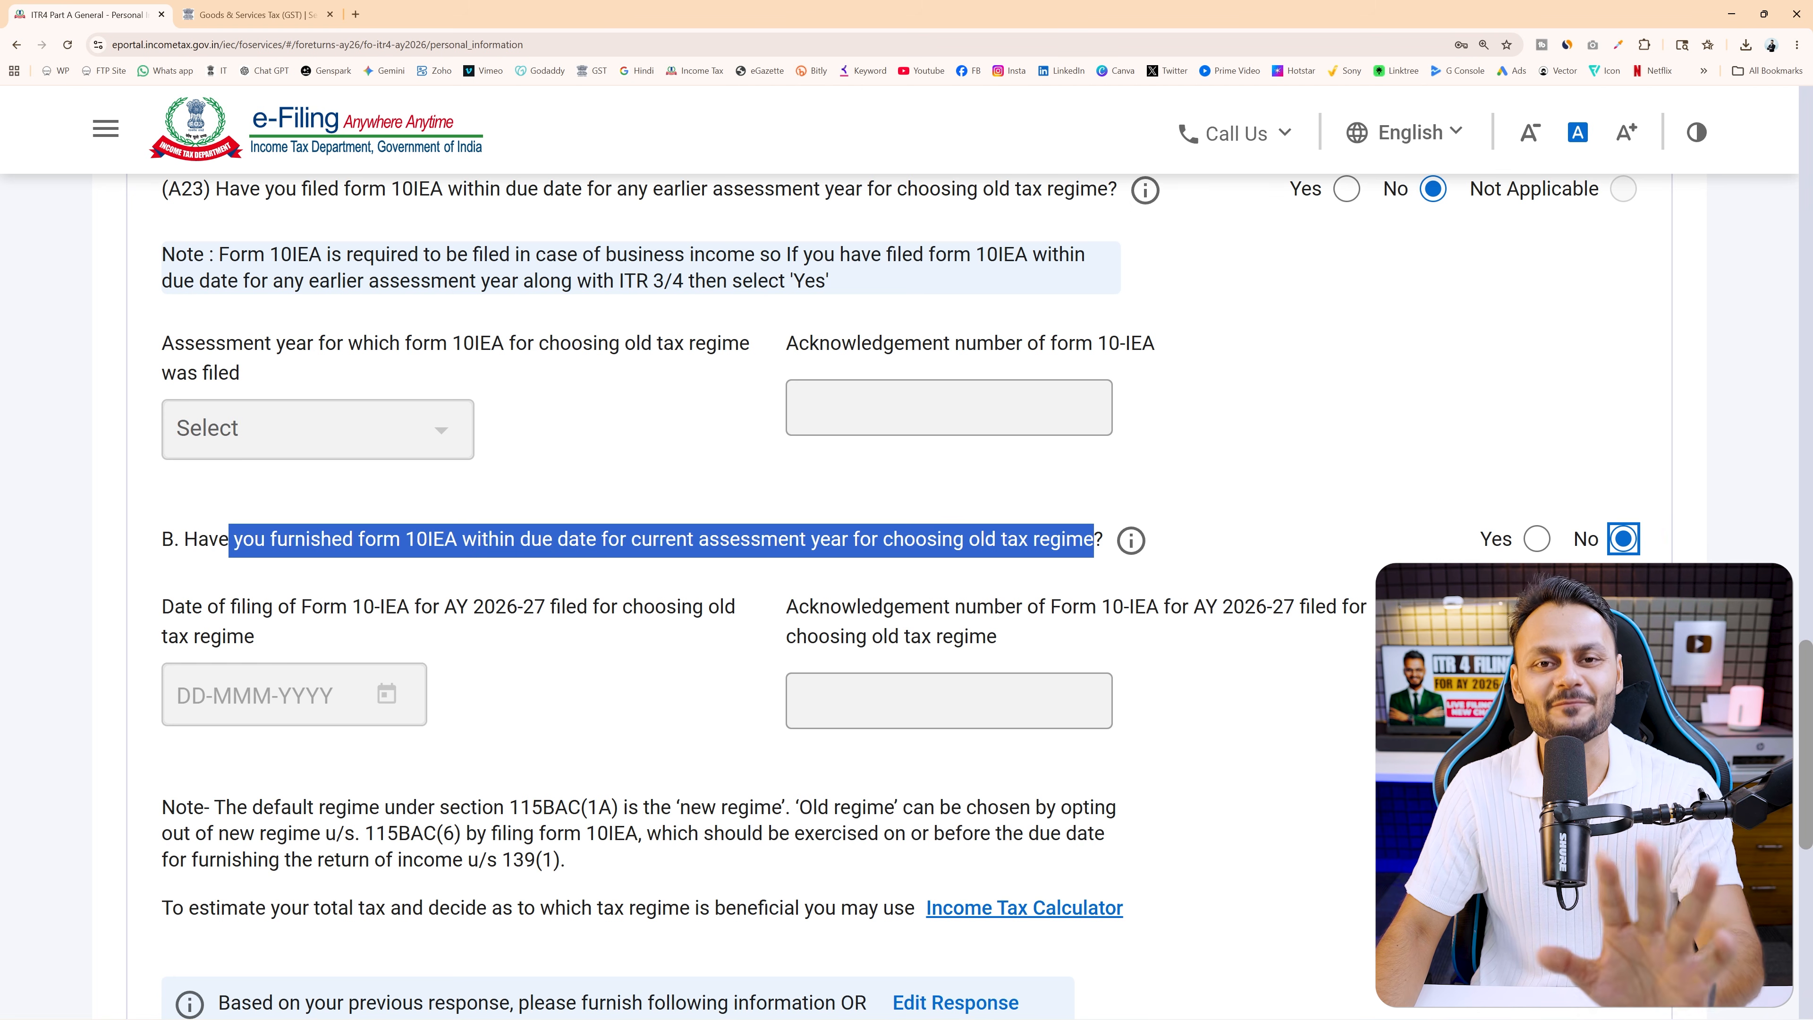
scroll(1418, 339, "up", 2)
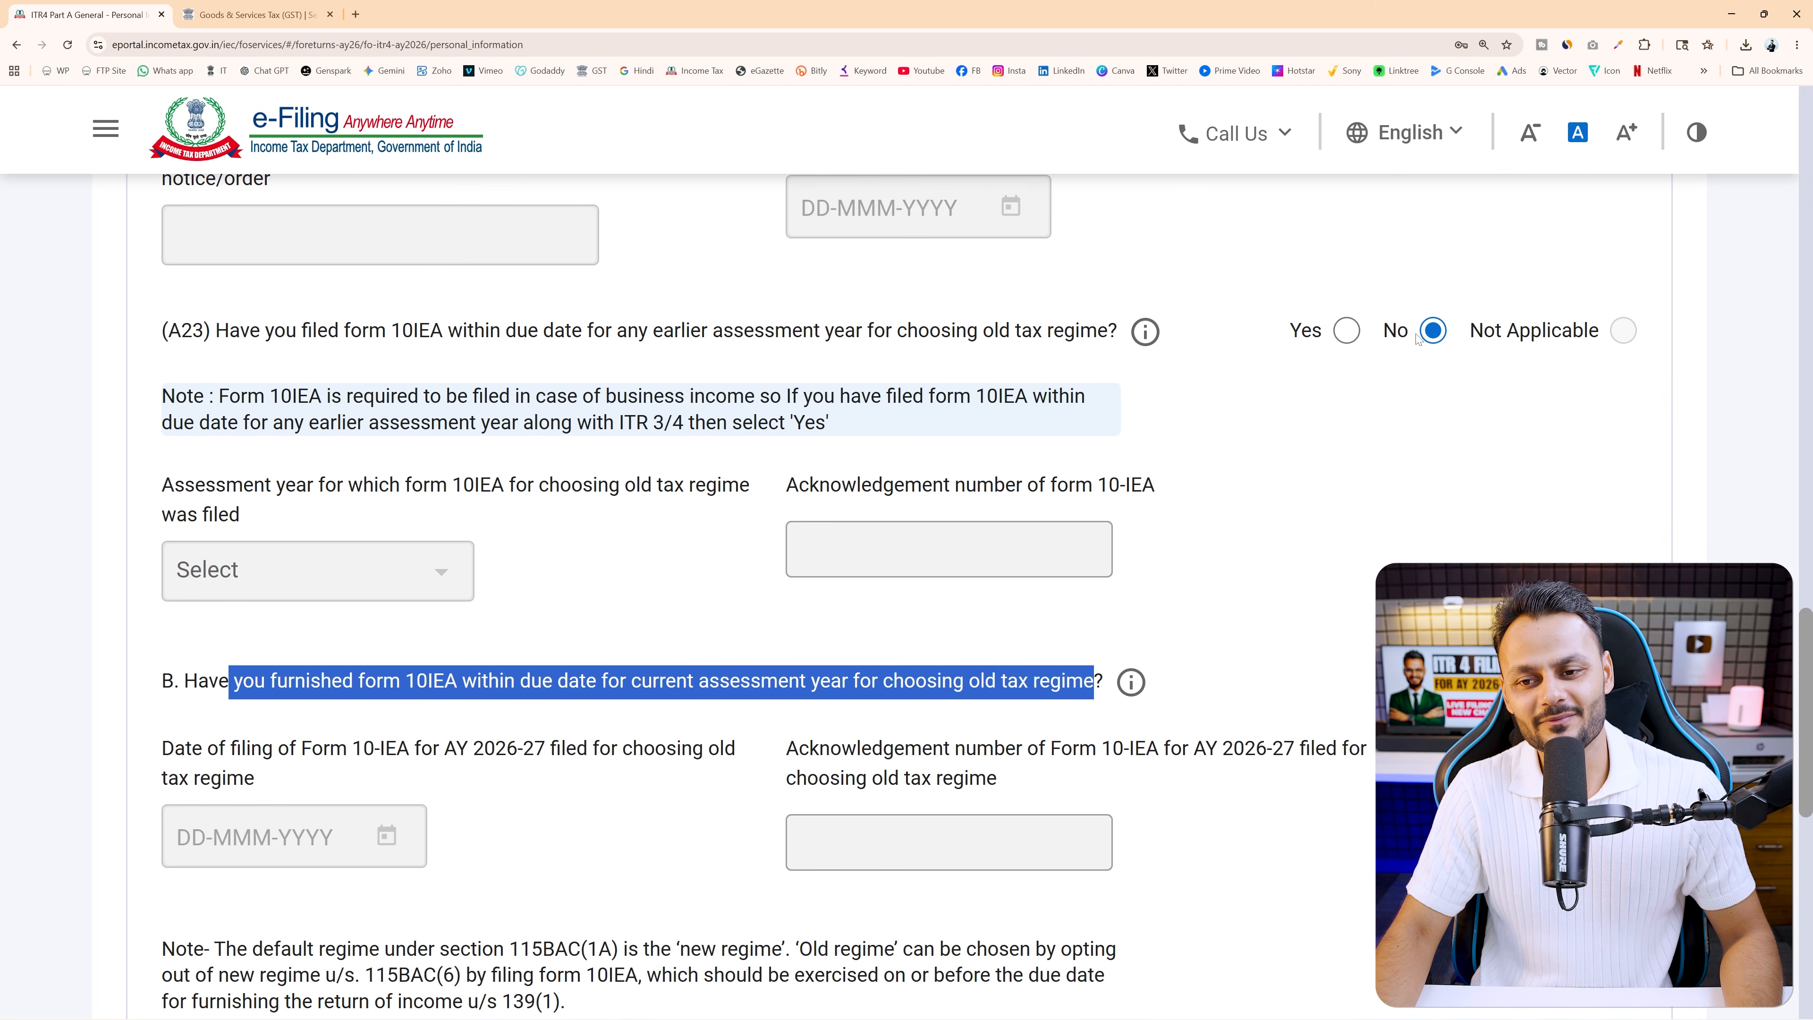
scroll(1418, 339, "down", 2)
left_click(1623, 540)
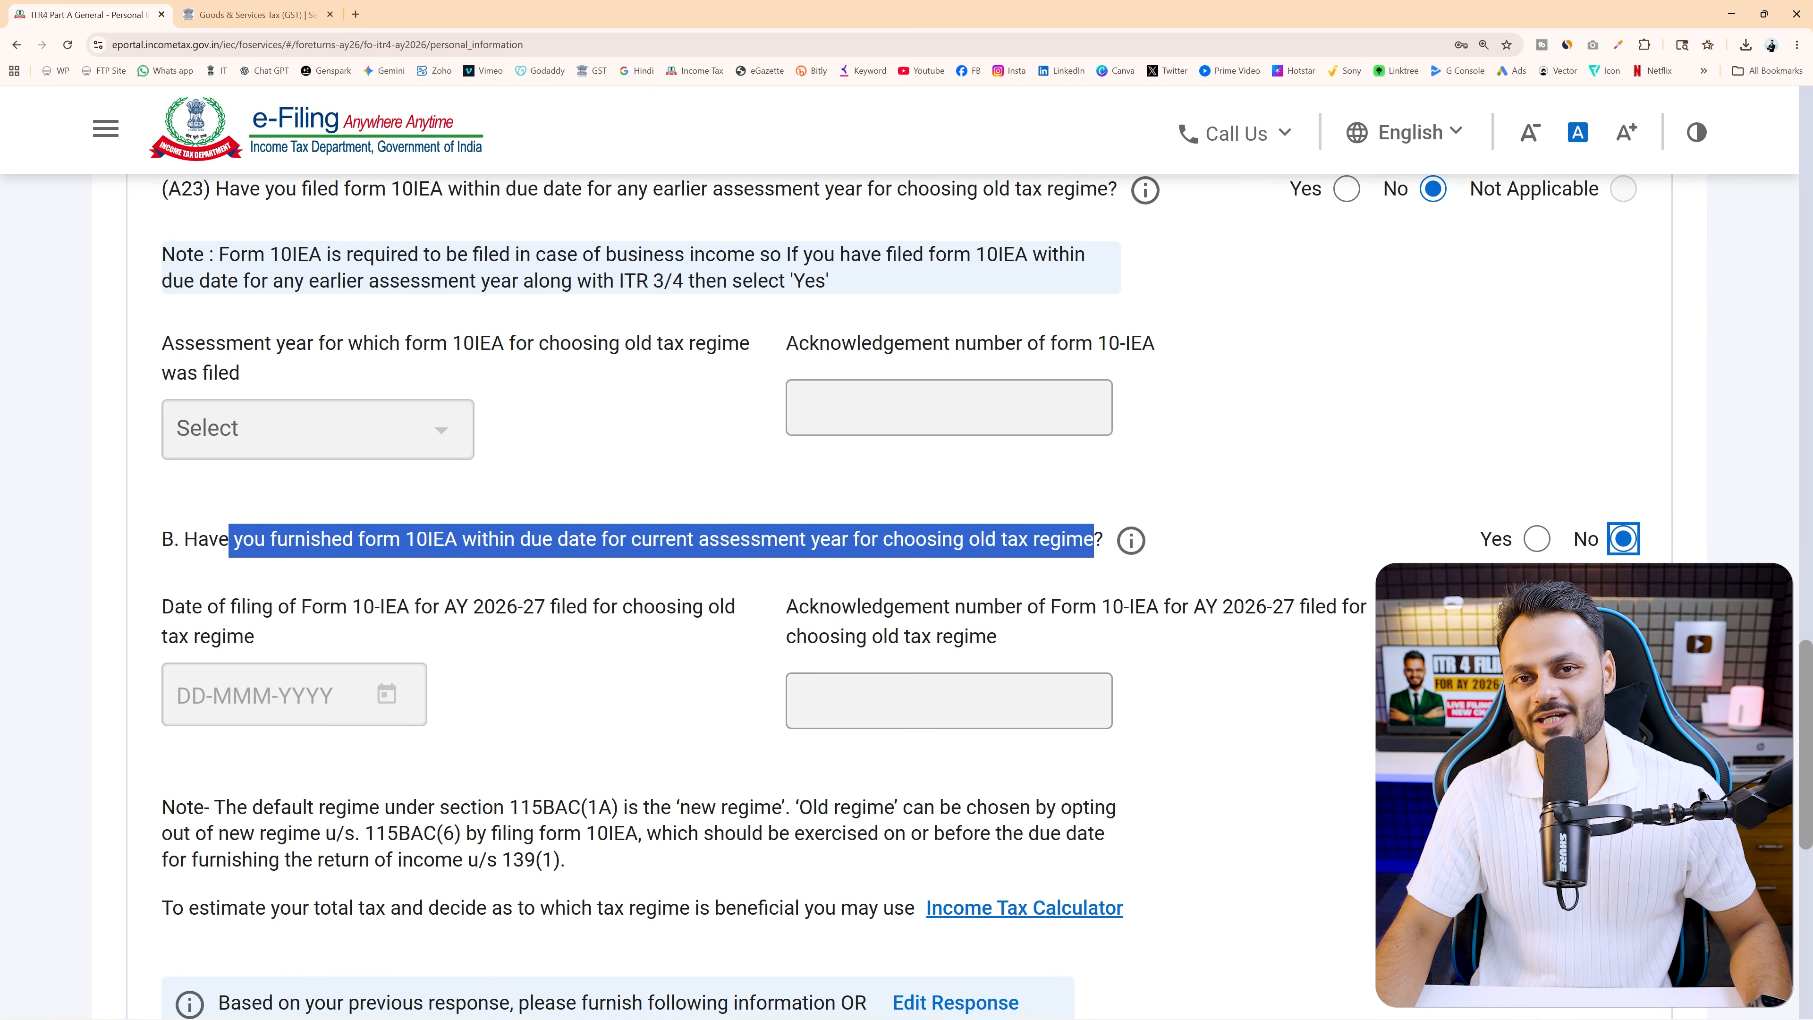
left_click(1480, 539)
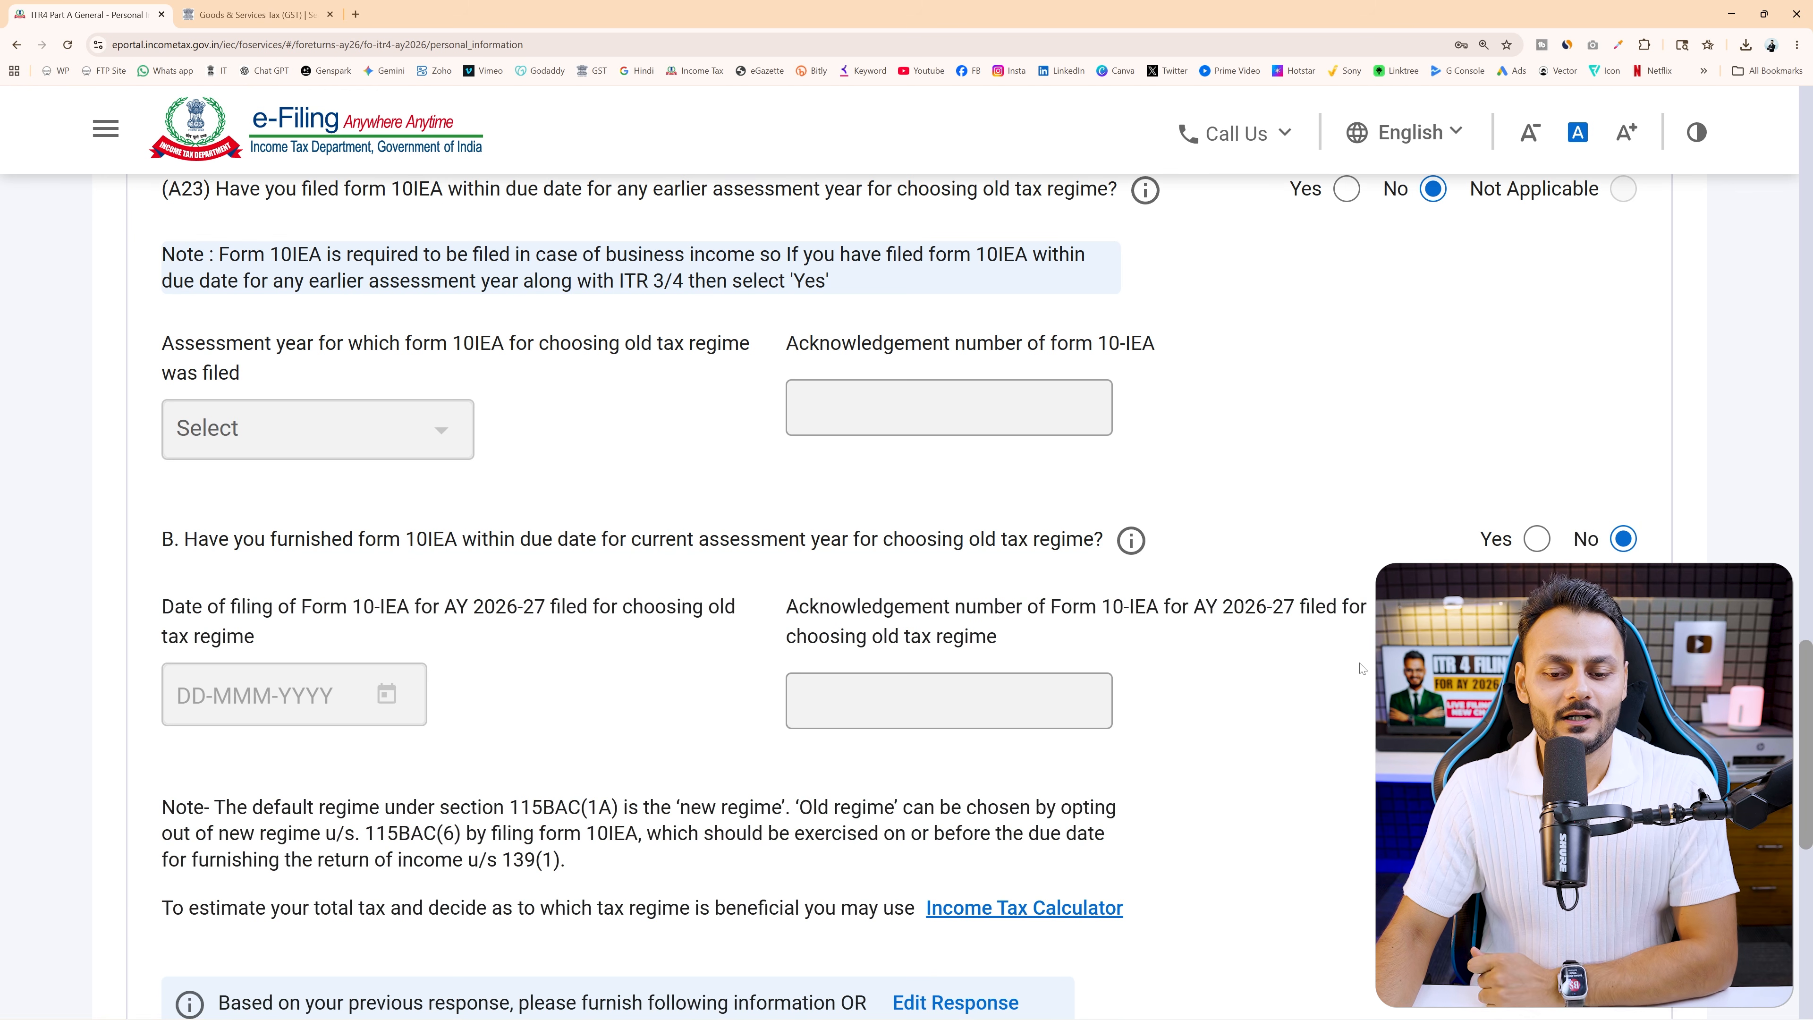
scroll(1362, 668, "down", 6)
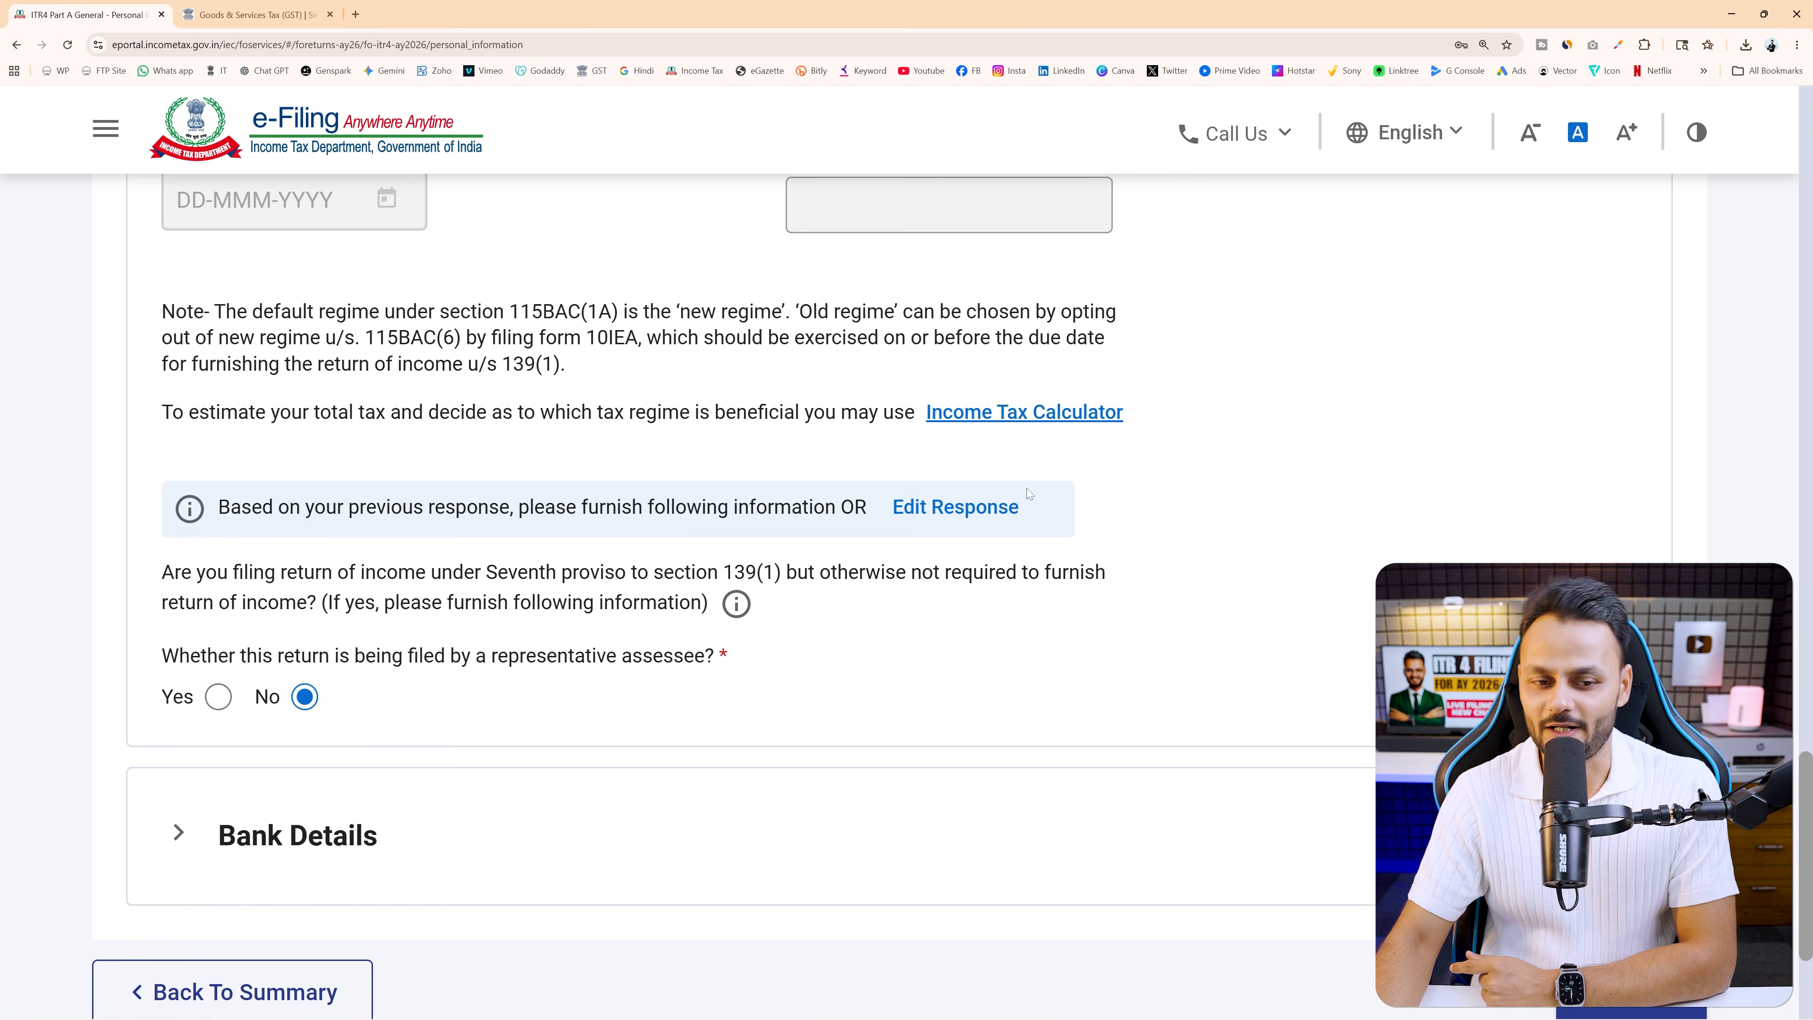
Highlight the representative-assessee question, then open the Gross Total Income schedule from the Return Summary
scroll(1142, 521, "down", 3)
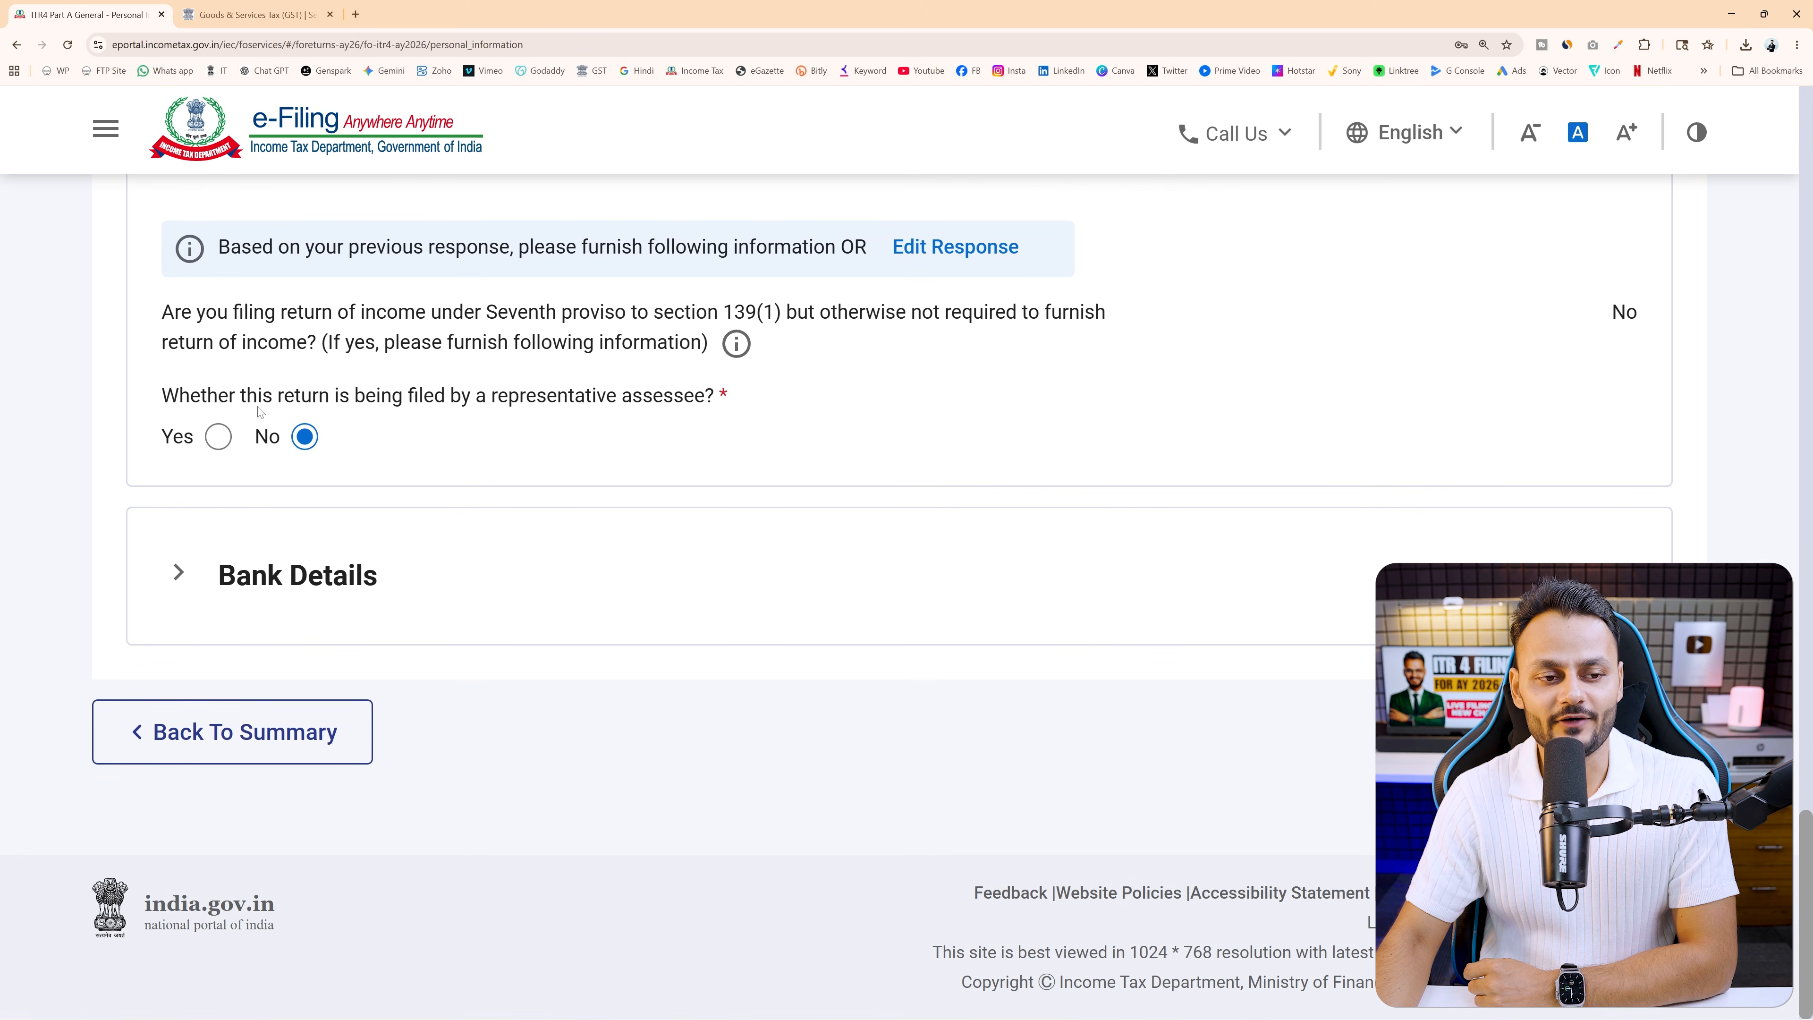
left_click_drag(283, 396, 739, 410)
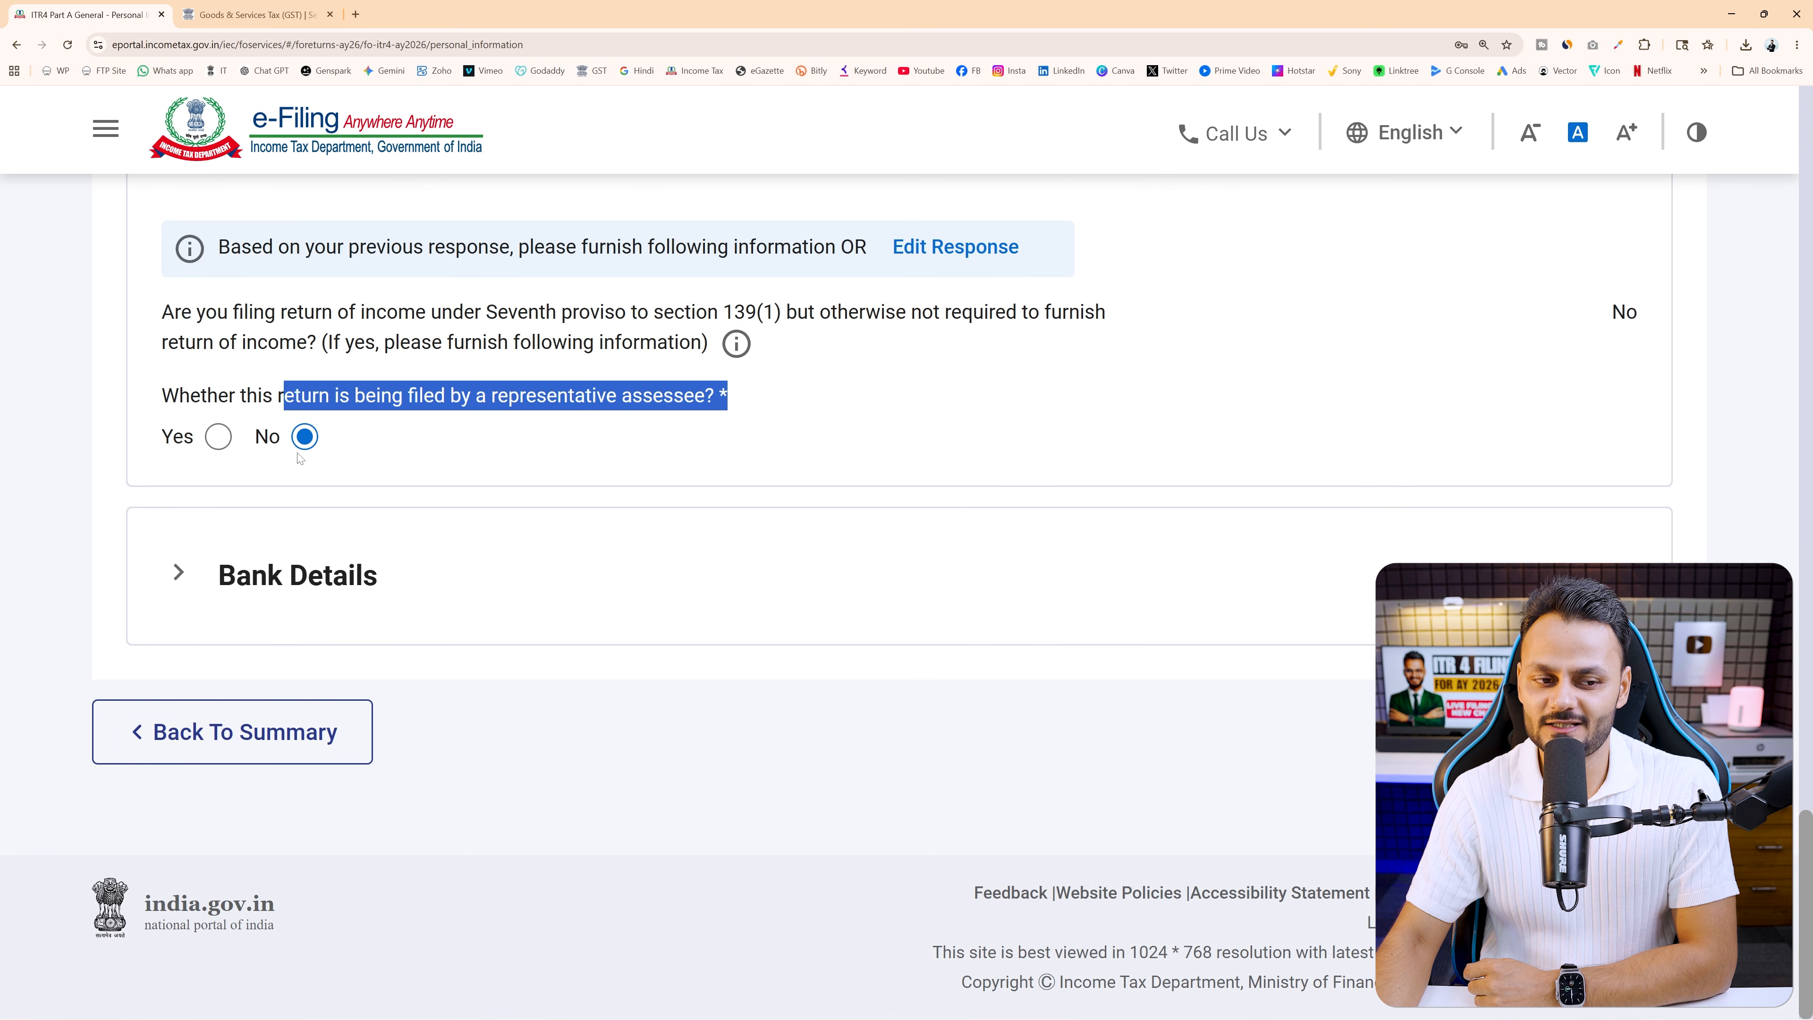
left_click(410, 476)
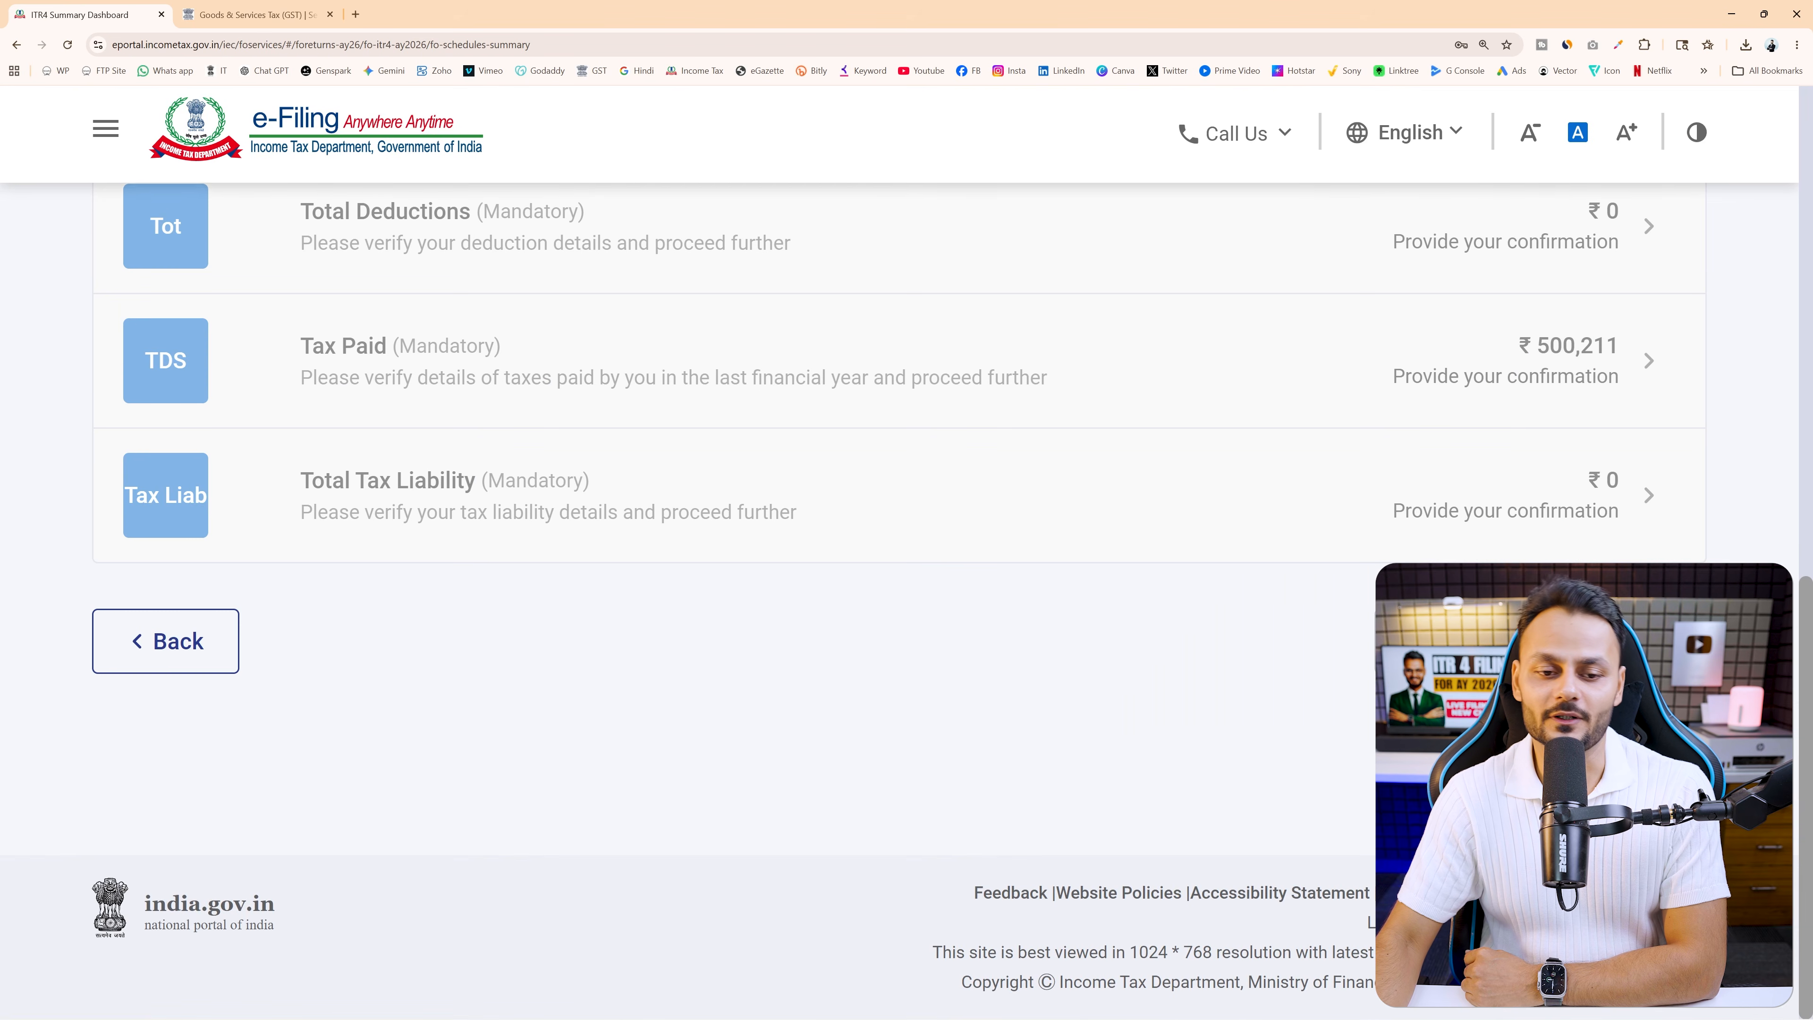
scroll(895, 708, "up", 6)
scroll(974, 635, "up", 3)
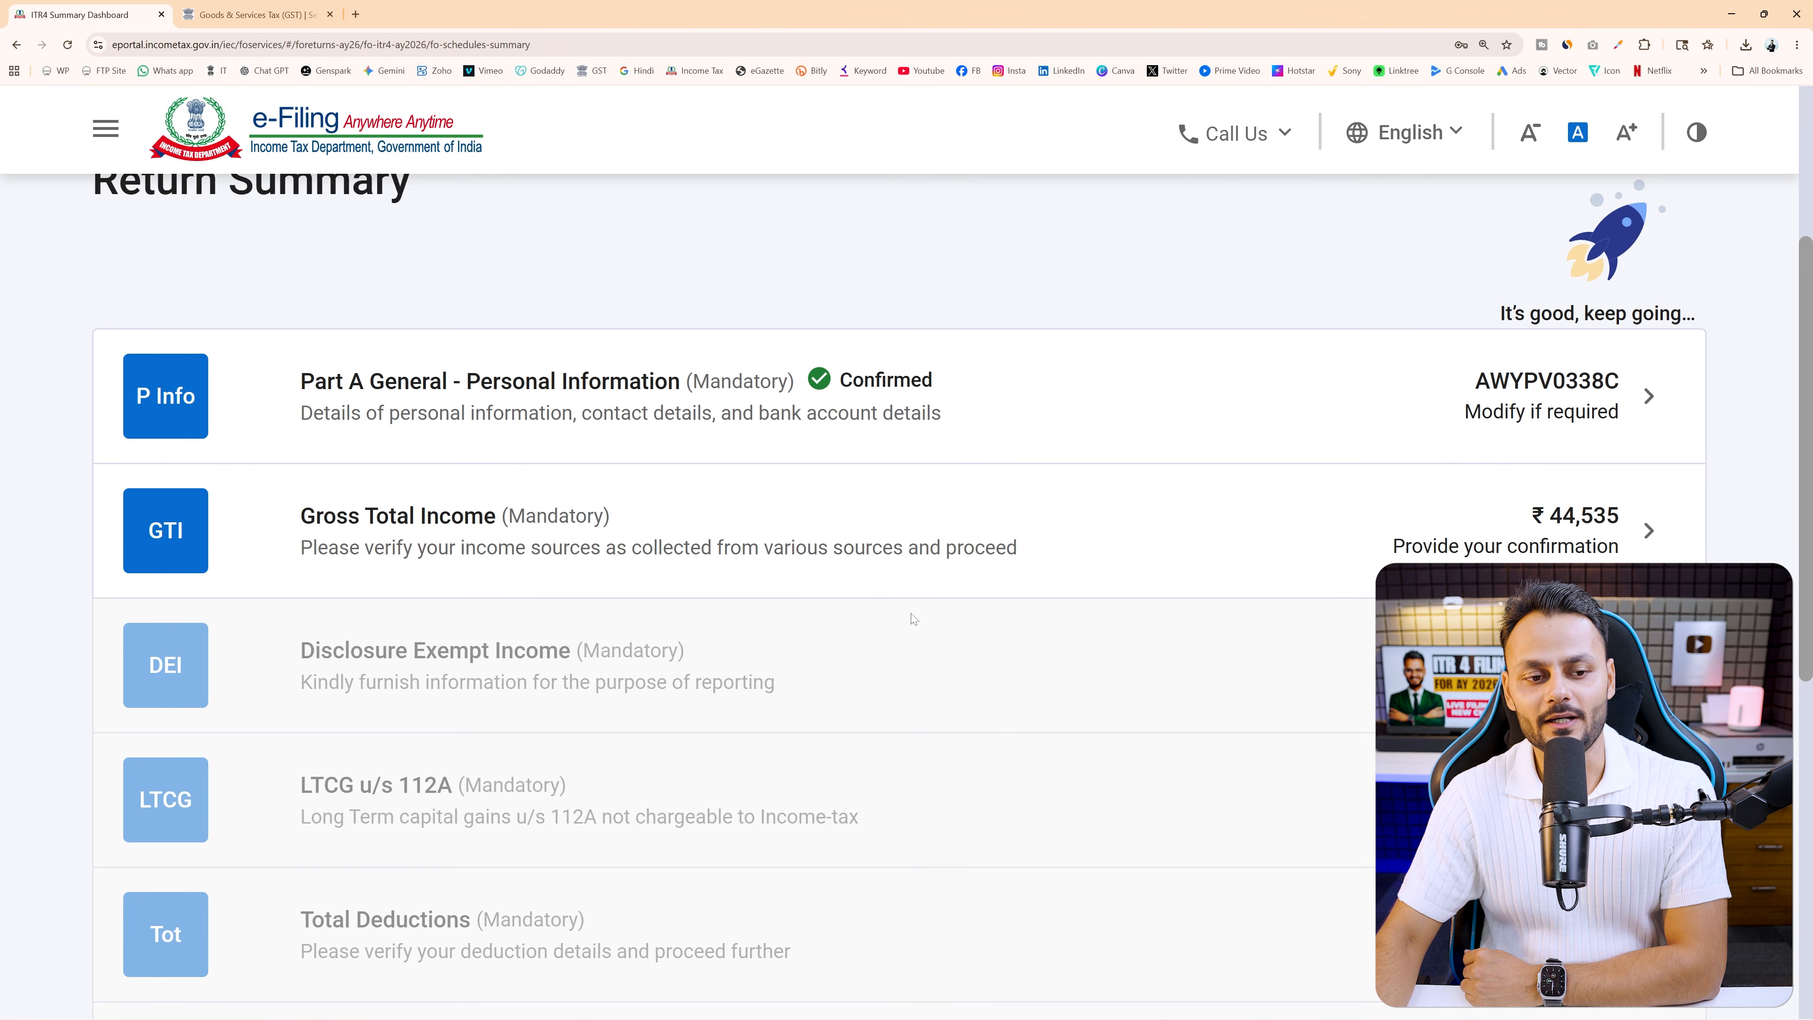
left_click(1153, 548)
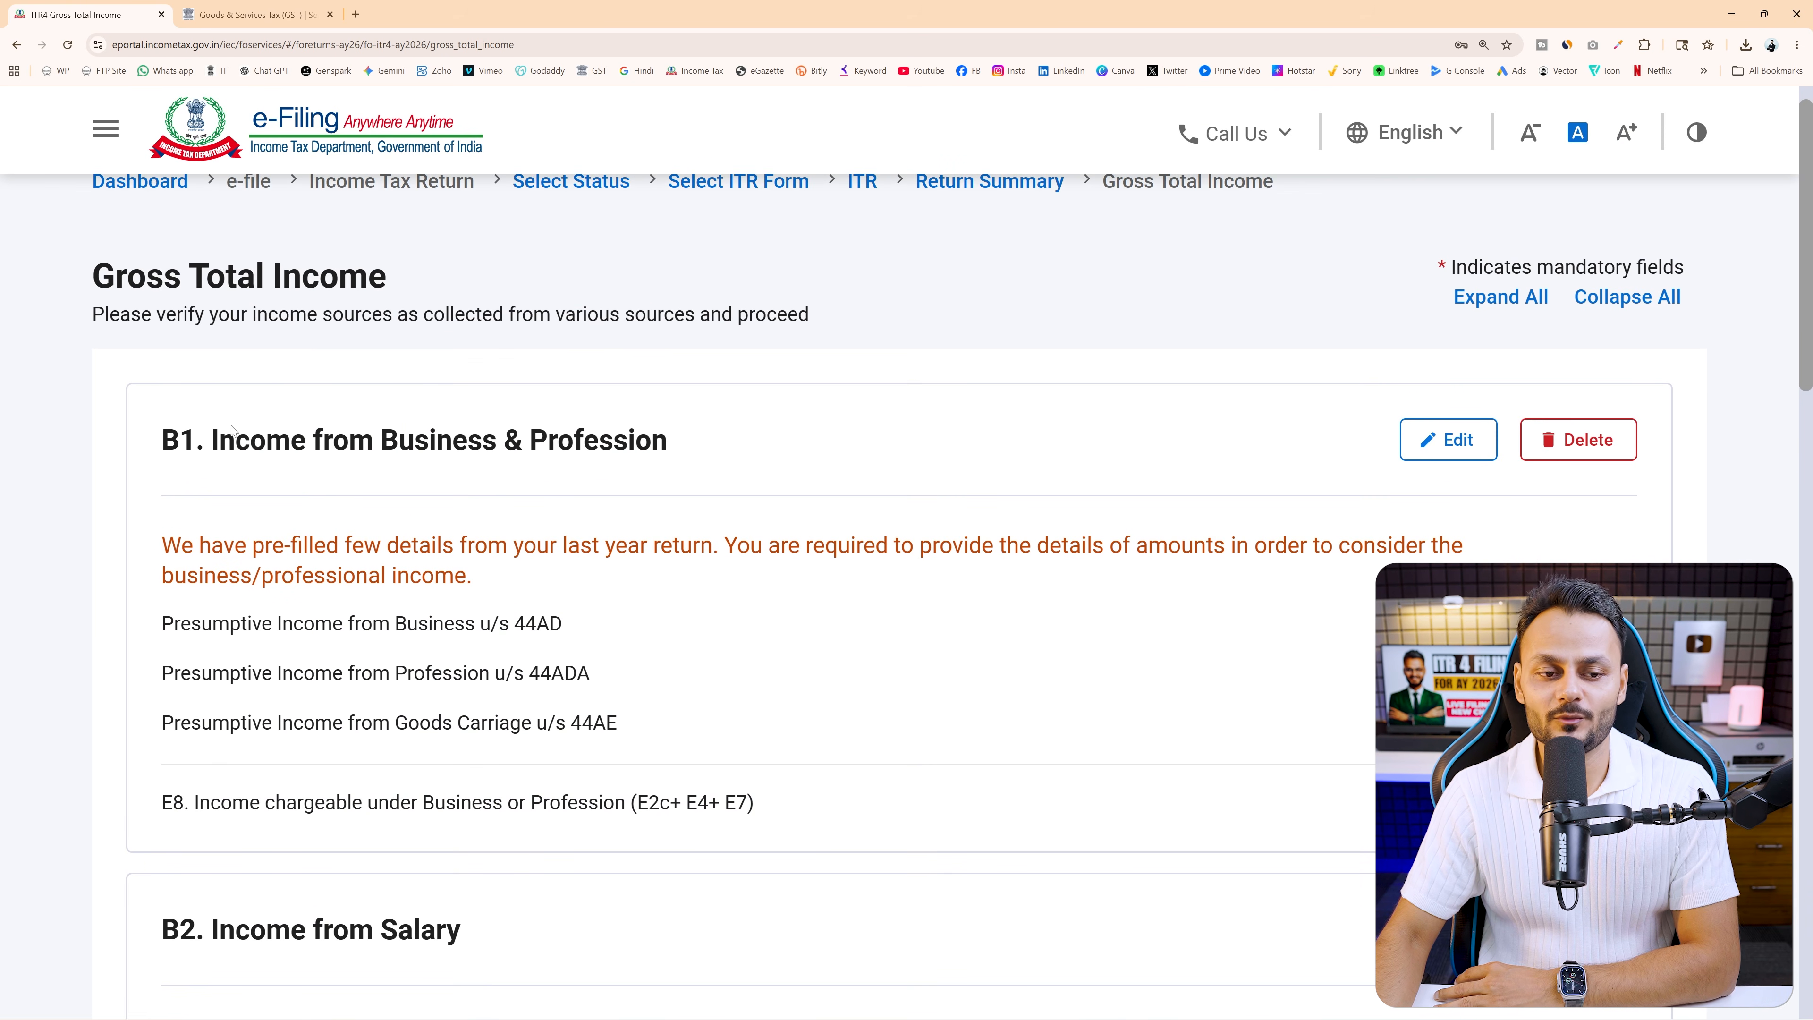
Open AIS in a new Compliance Portal tab, then return to e-Filing and open the e-File options
scroll(500, 528, "down", 12)
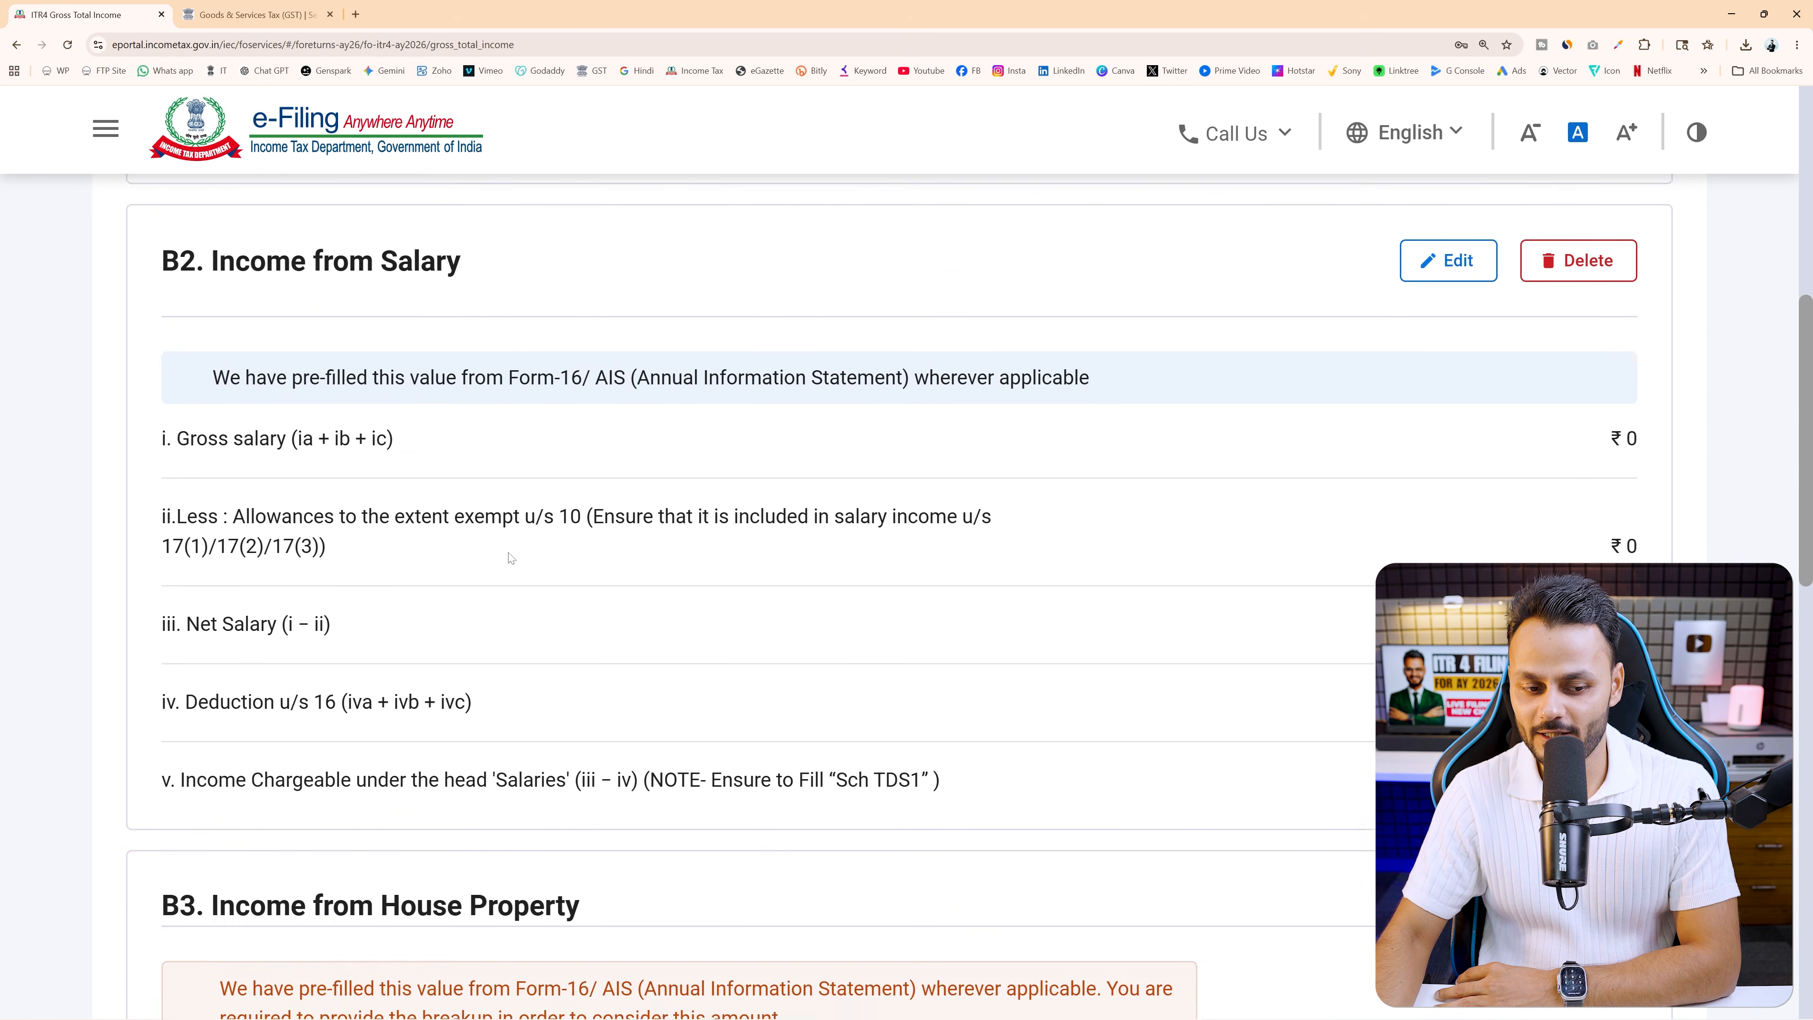
scroll(619, 750, "up", 12)
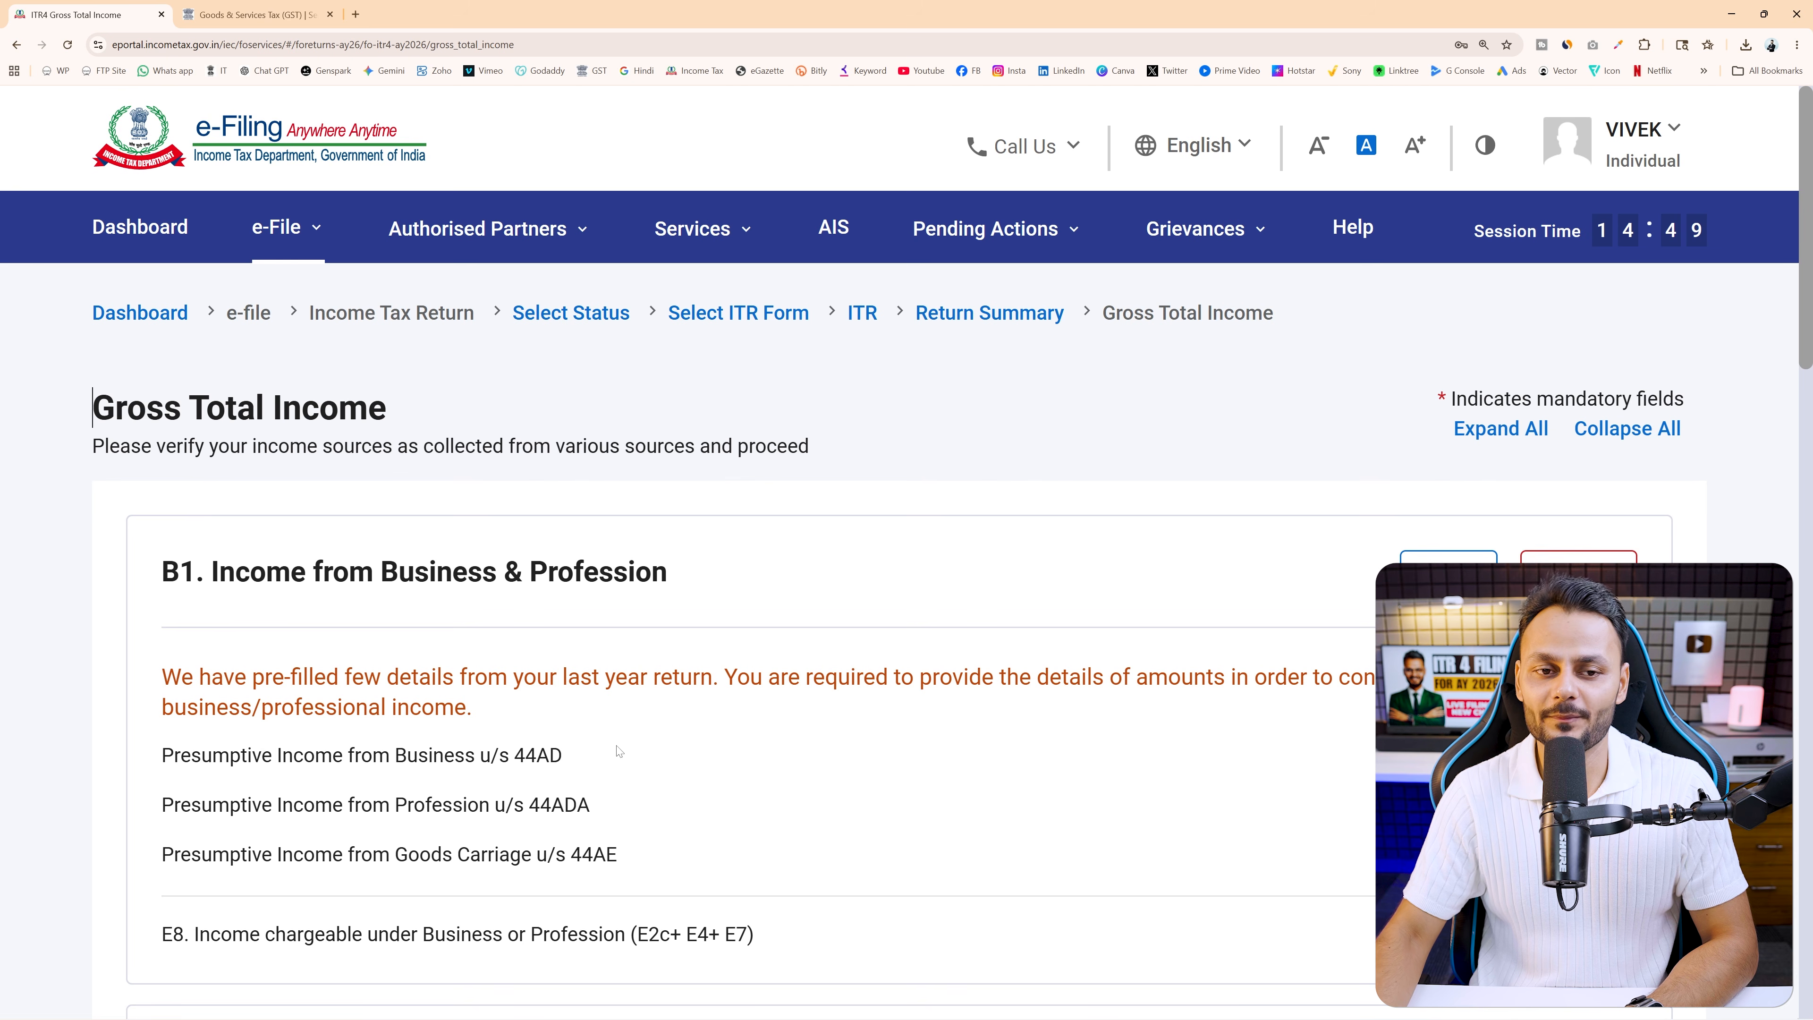
left_click(836, 228)
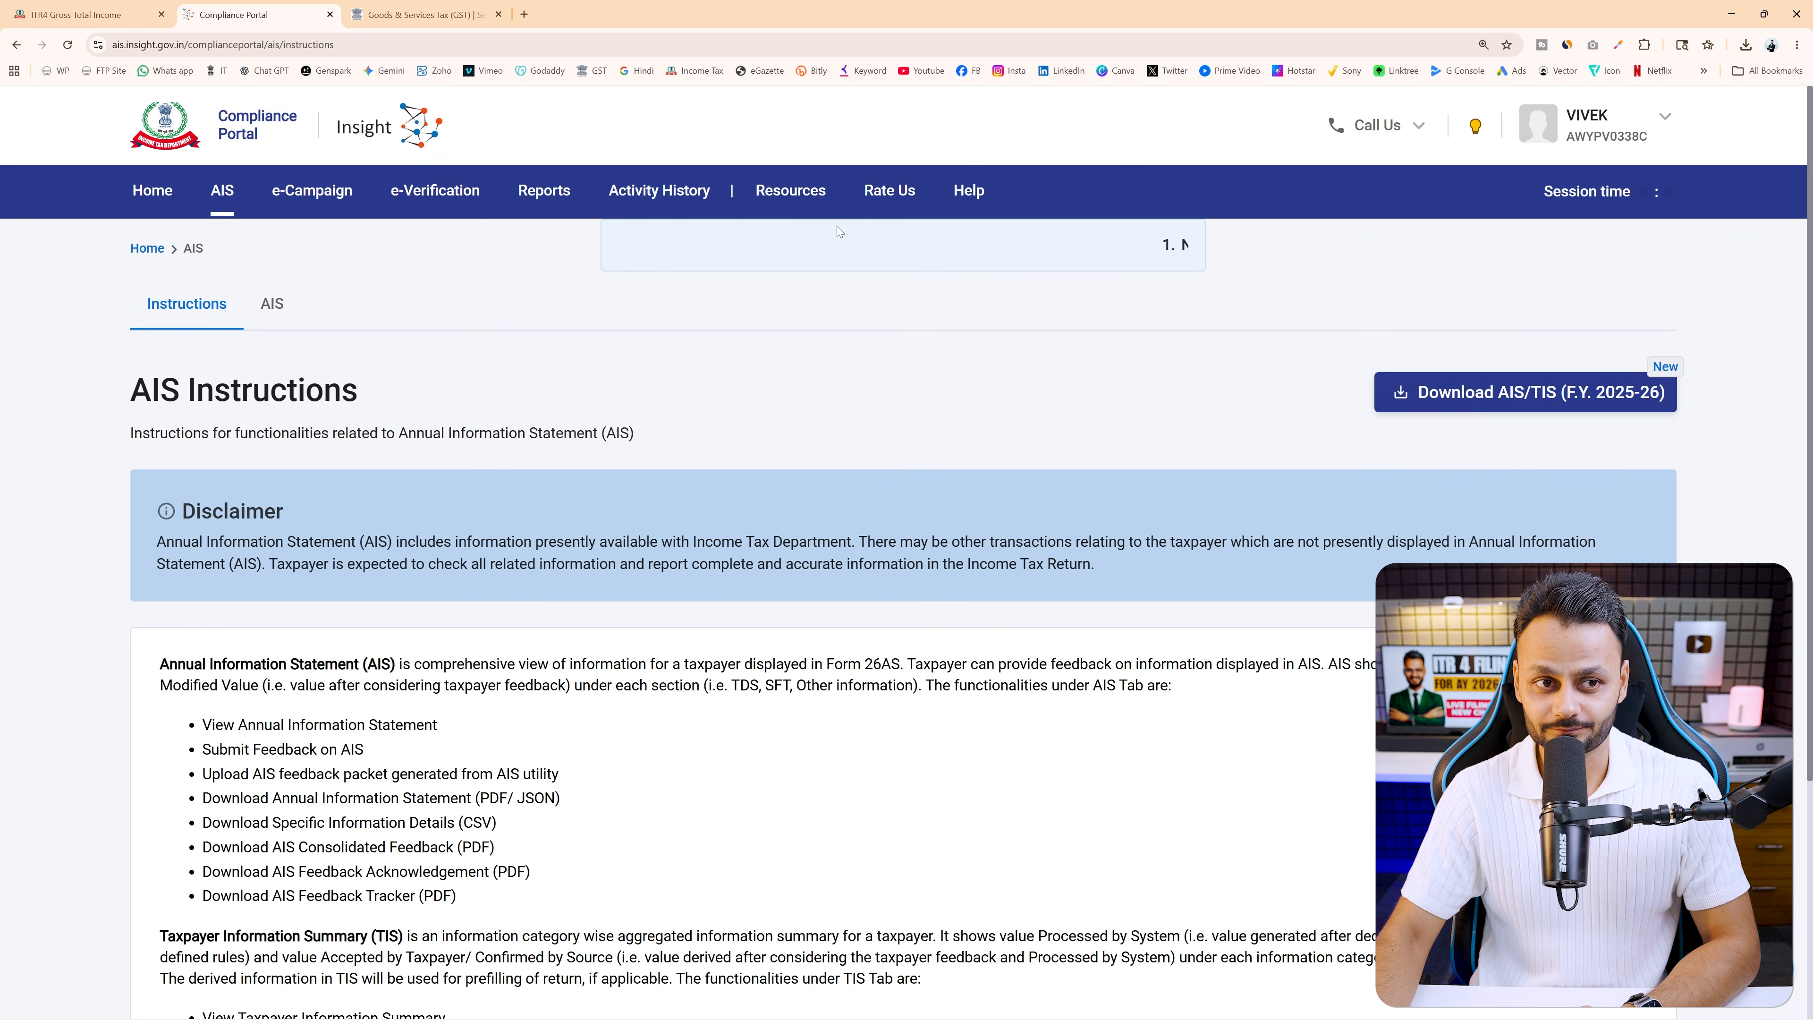
left_click(85, 15)
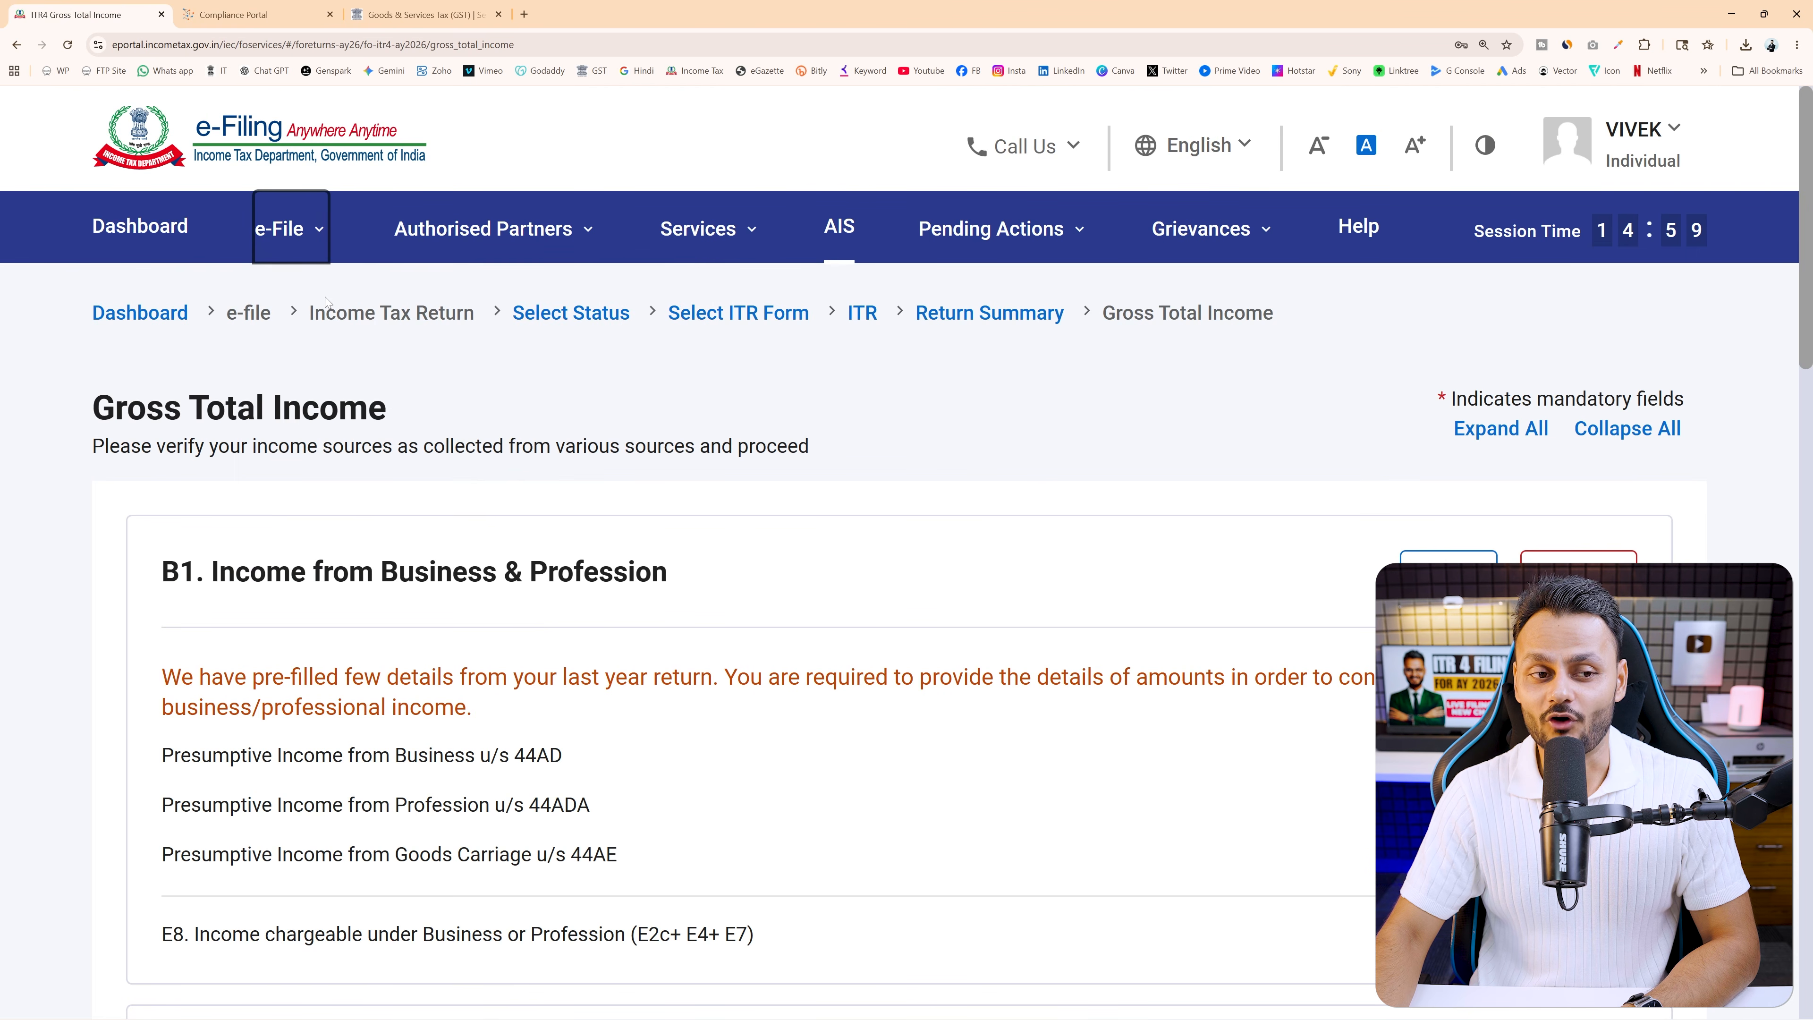
left_click(299, 242)
Open Form 26AS on TRACES, accepting the Form 16/16A terms and proceeding to View Tax Credit
mouse_move(414, 303)
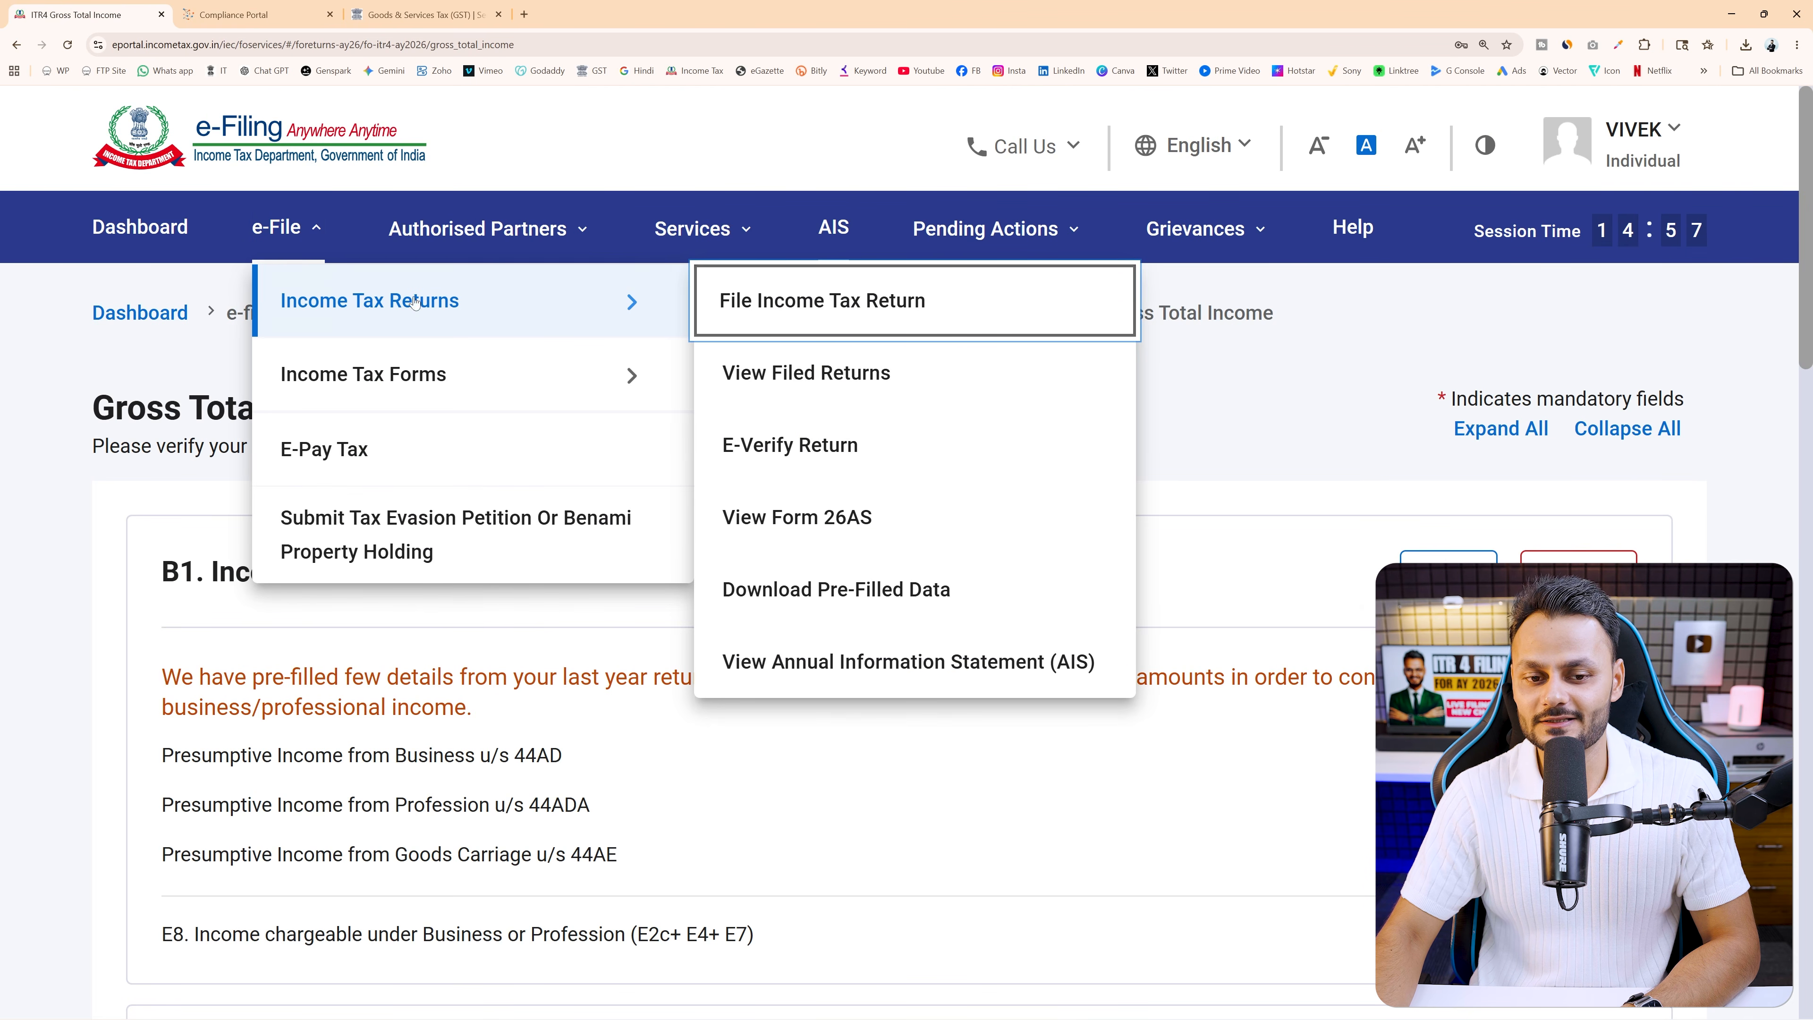
left_click(828, 519)
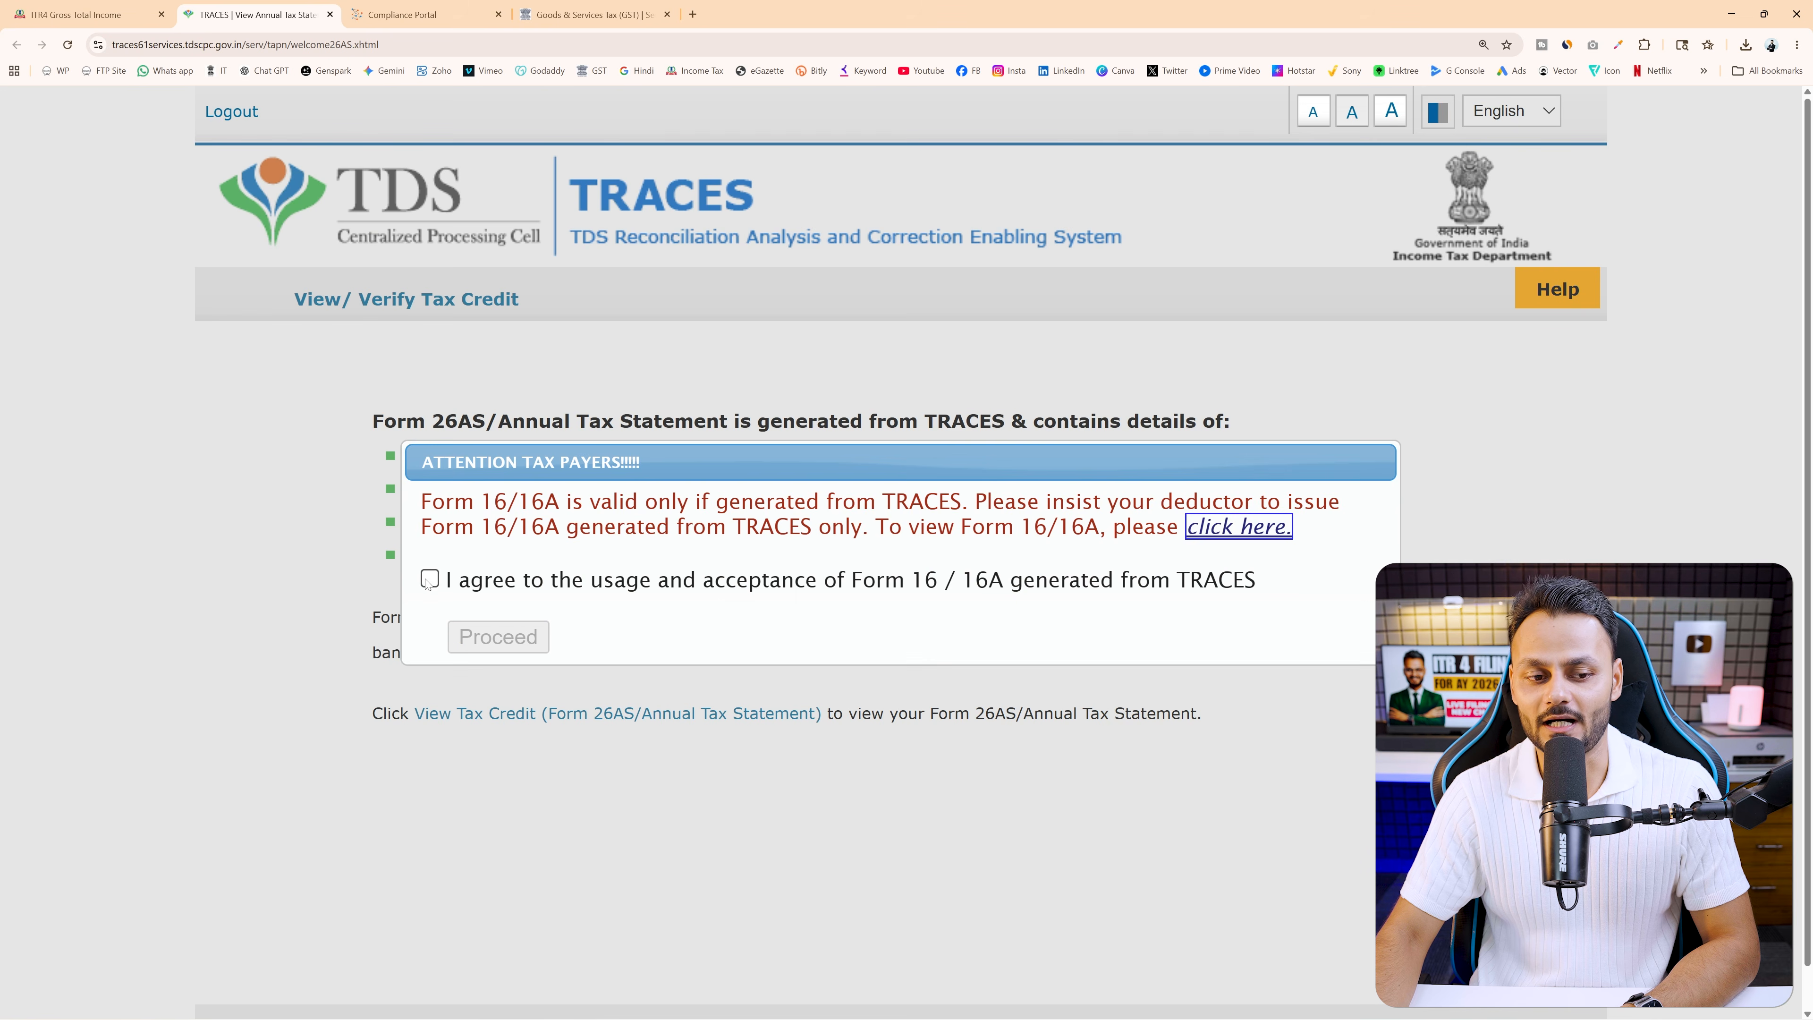
left_click(430, 579)
left_click(499, 636)
left_click(617, 714)
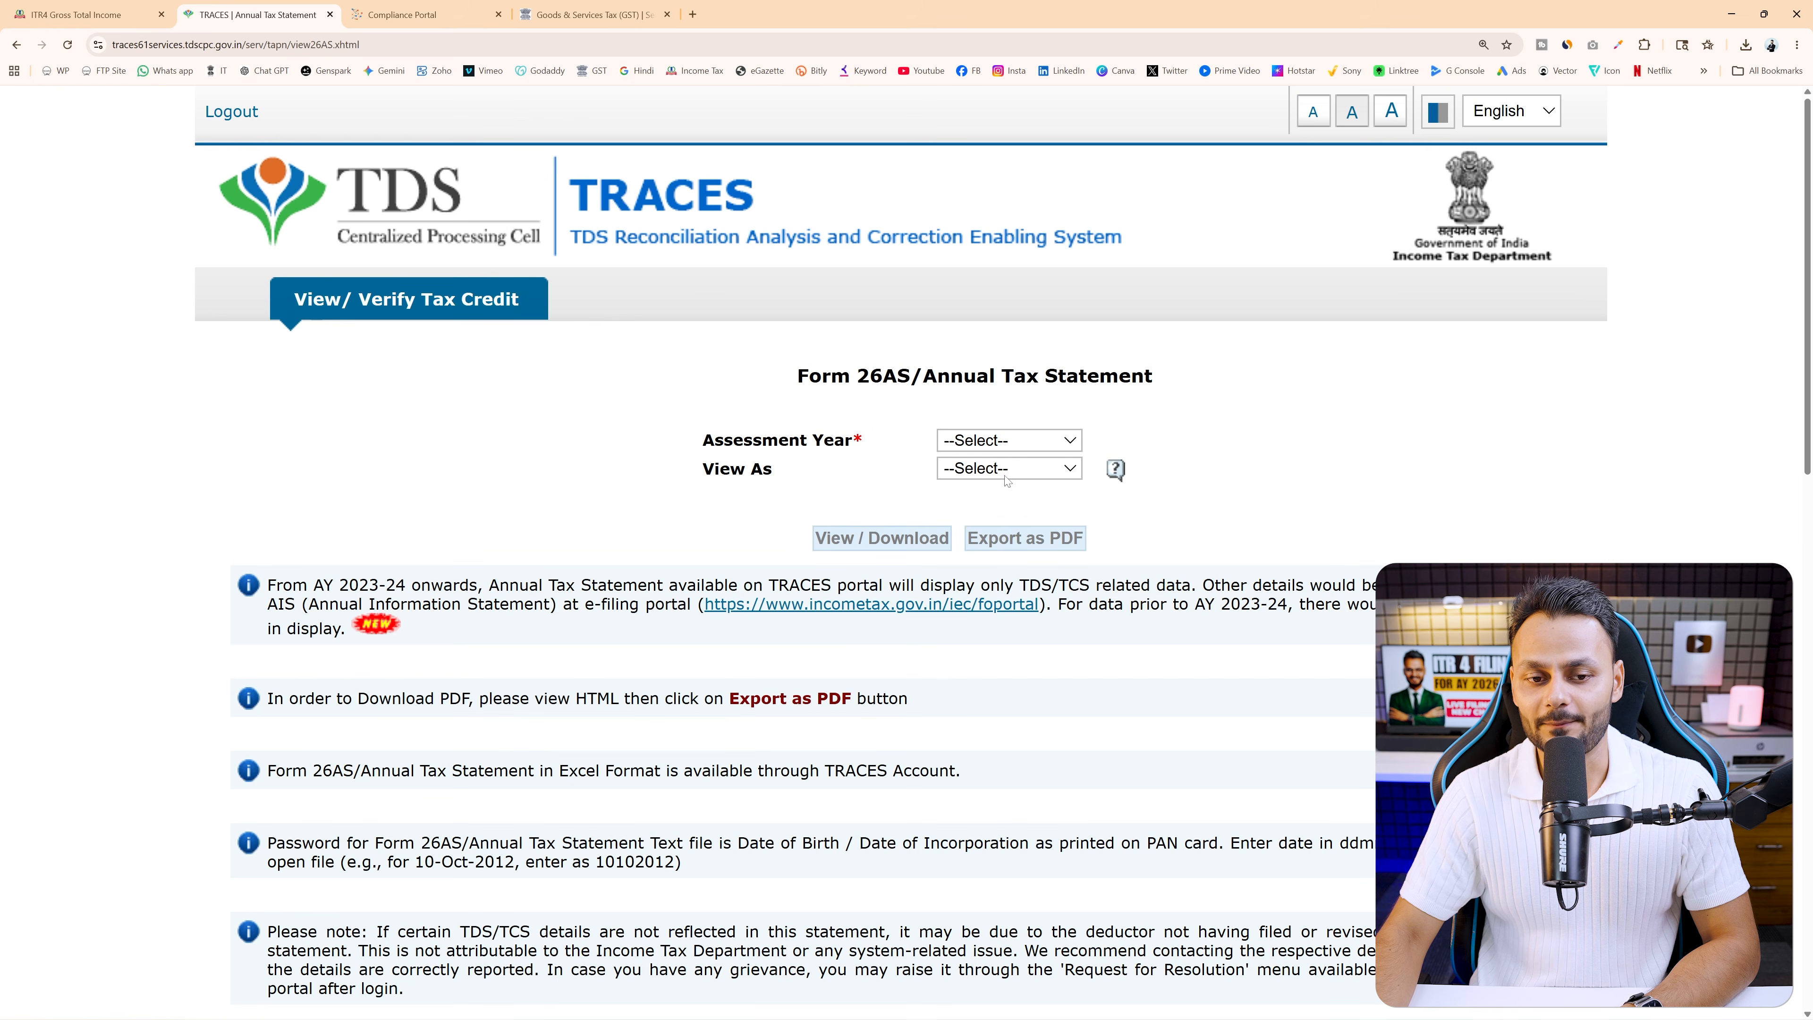
Request Form 26AS for AY 2026-27 as HTML, then return to the Compliance Portal tab
left_click(1028, 443)
left_click(995, 496)
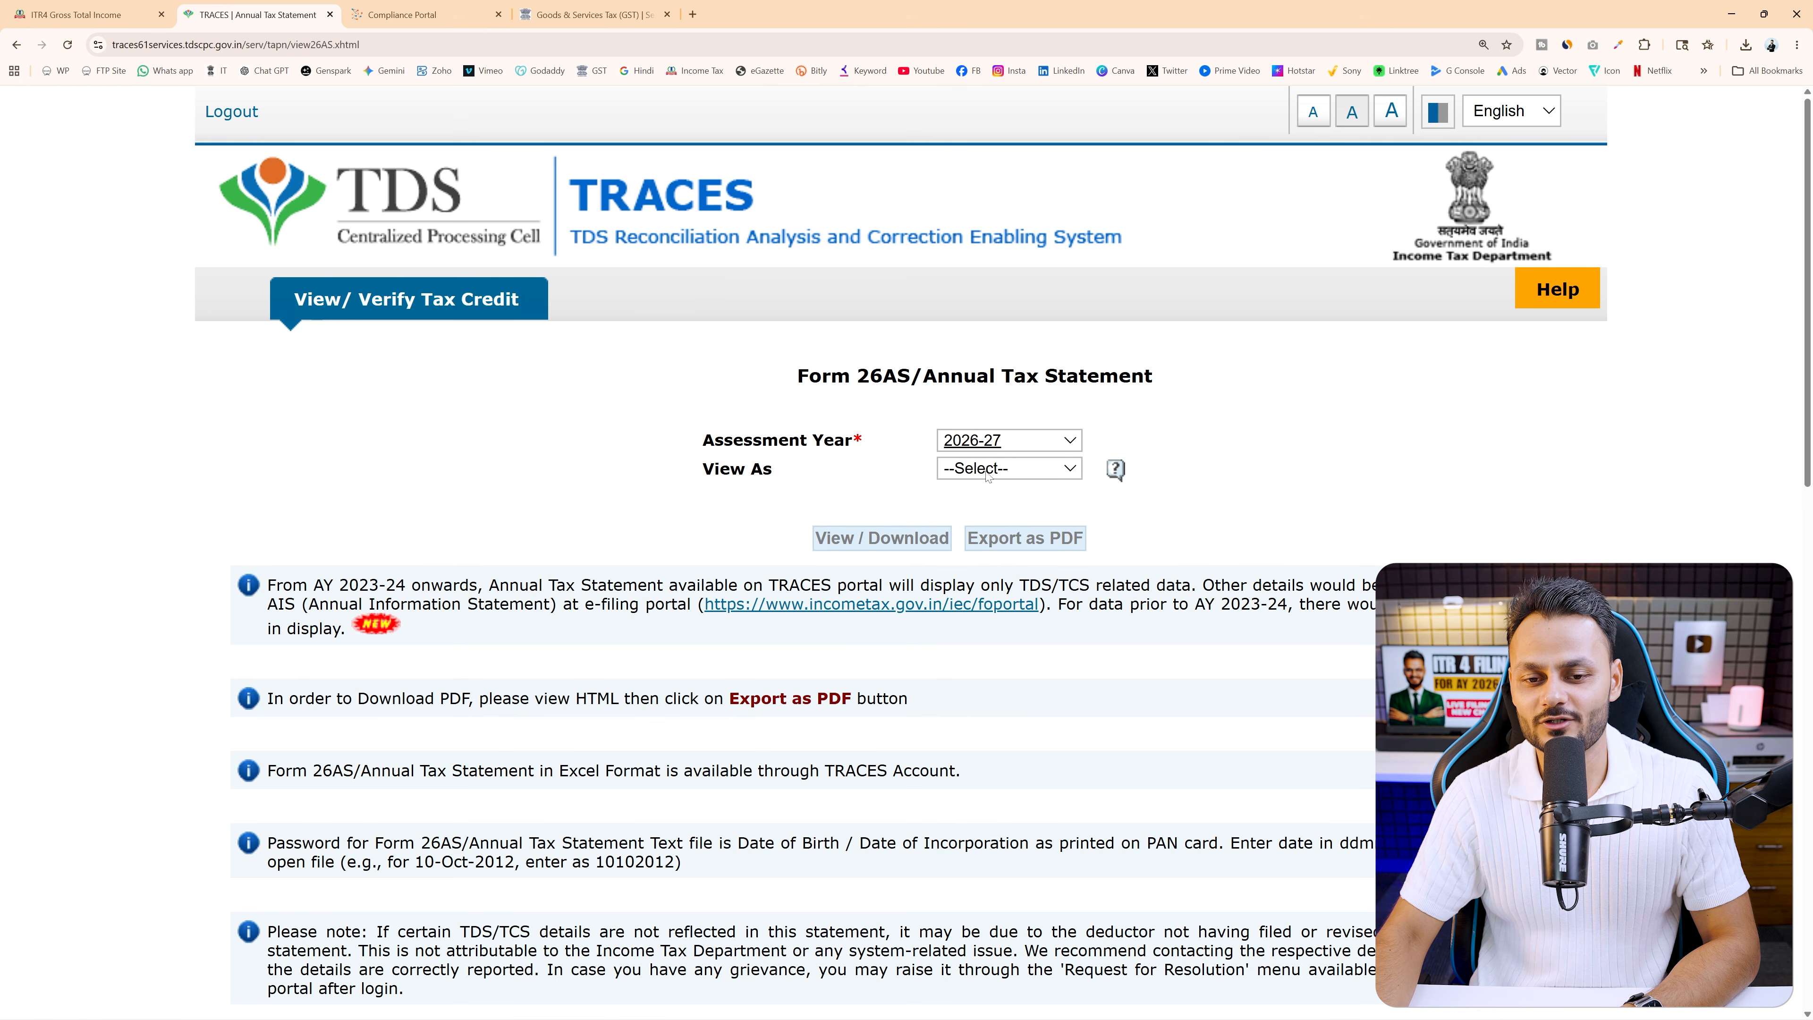
left_click(975, 513)
key("ctrl+plus")
key("ctrl+plus")
left_click(988, 763)
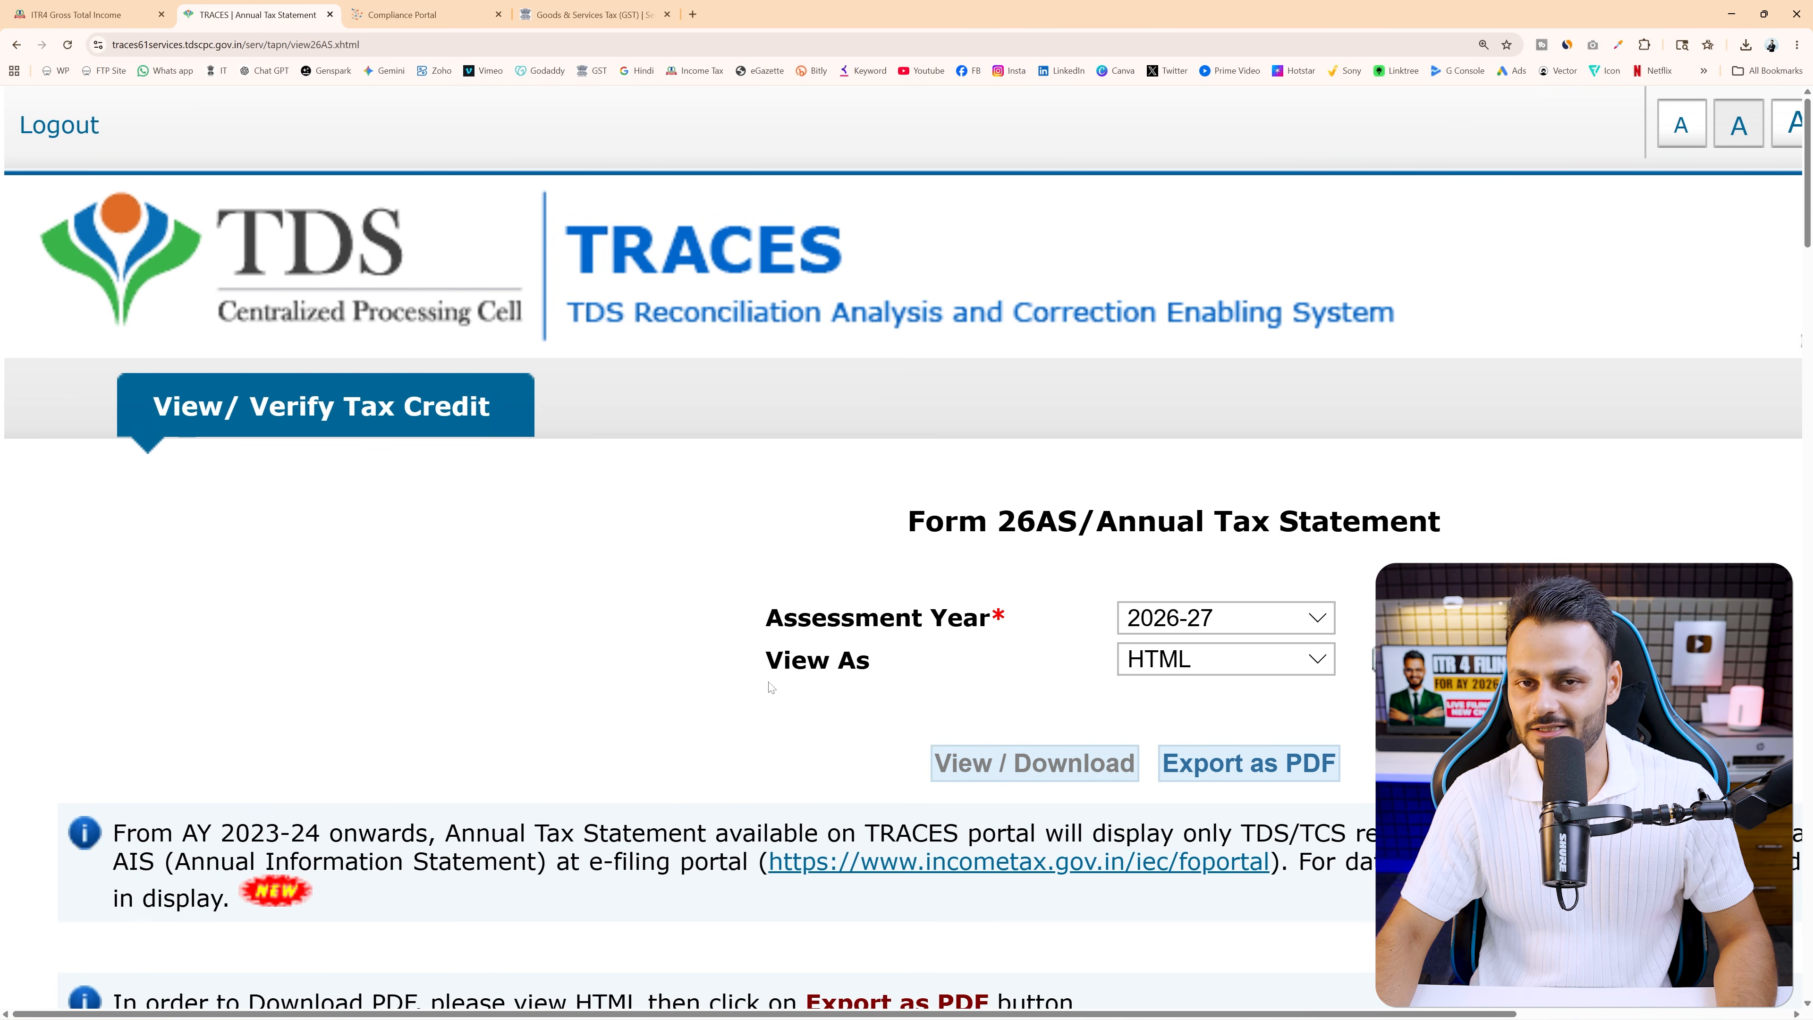
key("ctrl+0")
key("ctrl+Tab")
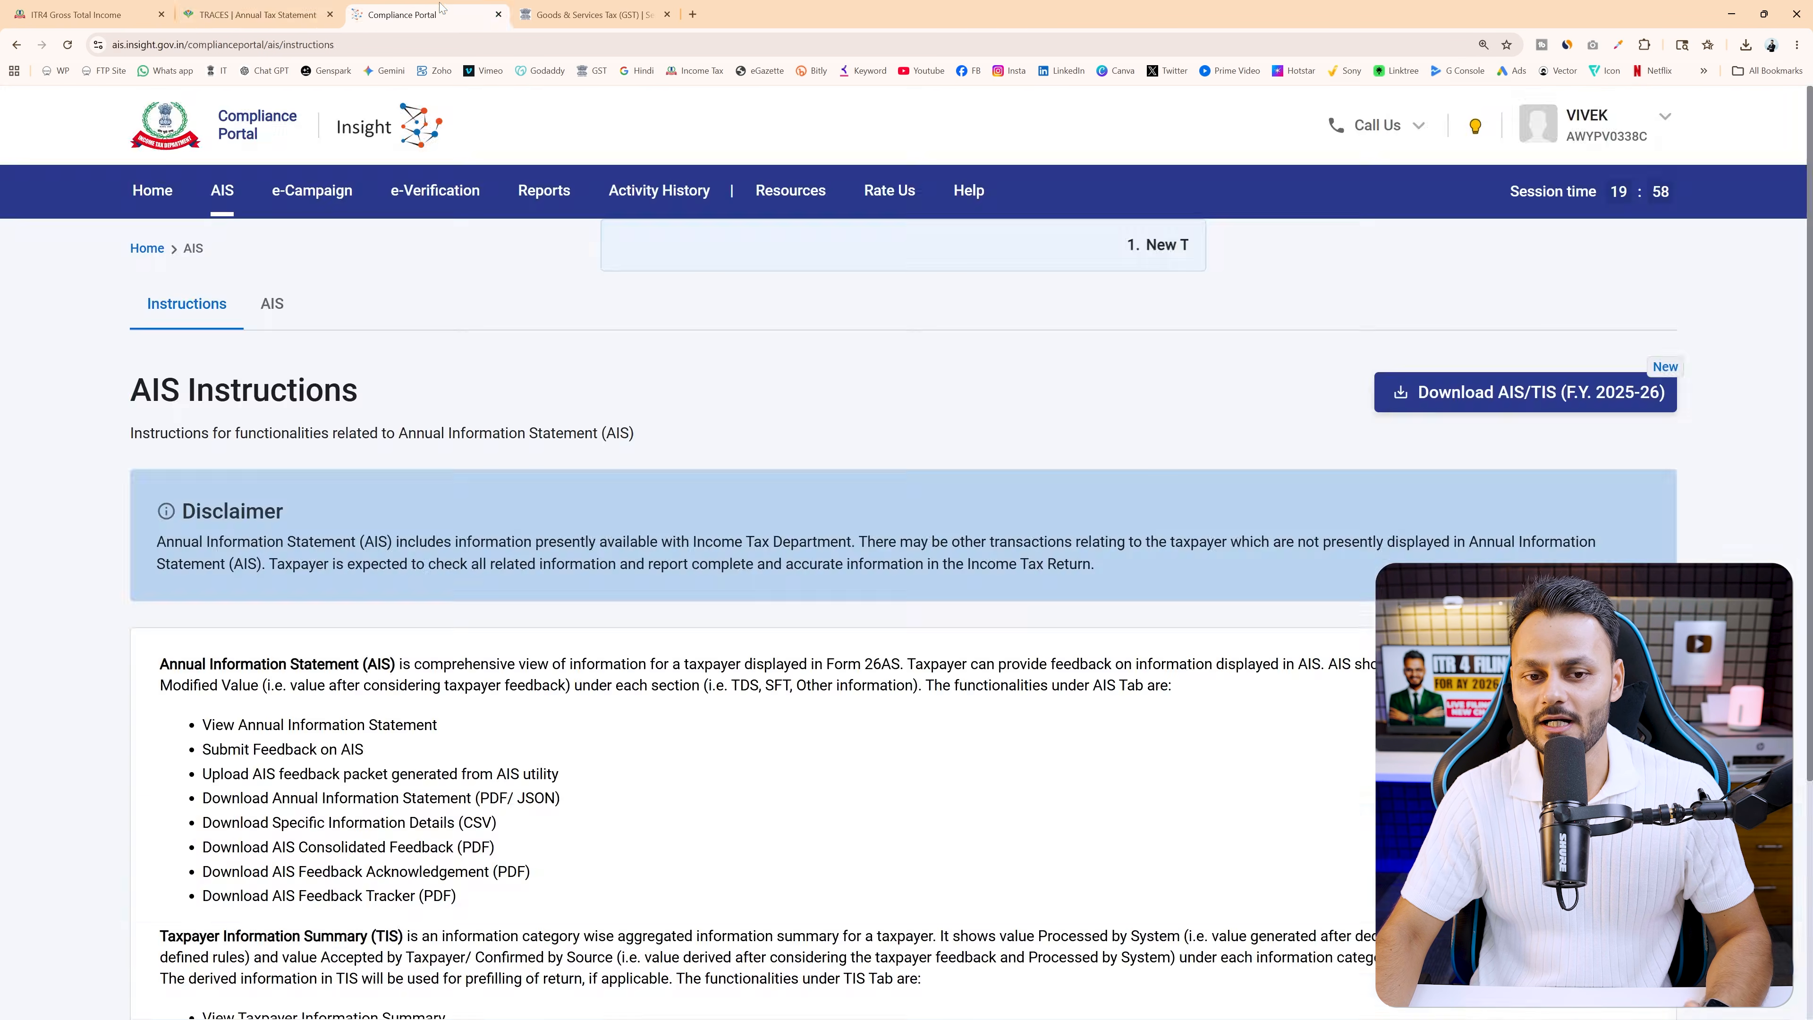
View the F.Y. 2025-26 Annual Information Statement, then go back to the e-Filing Gross Total Income page
left_click(280, 303)
left_click(1241, 386)
left_click(1238, 499)
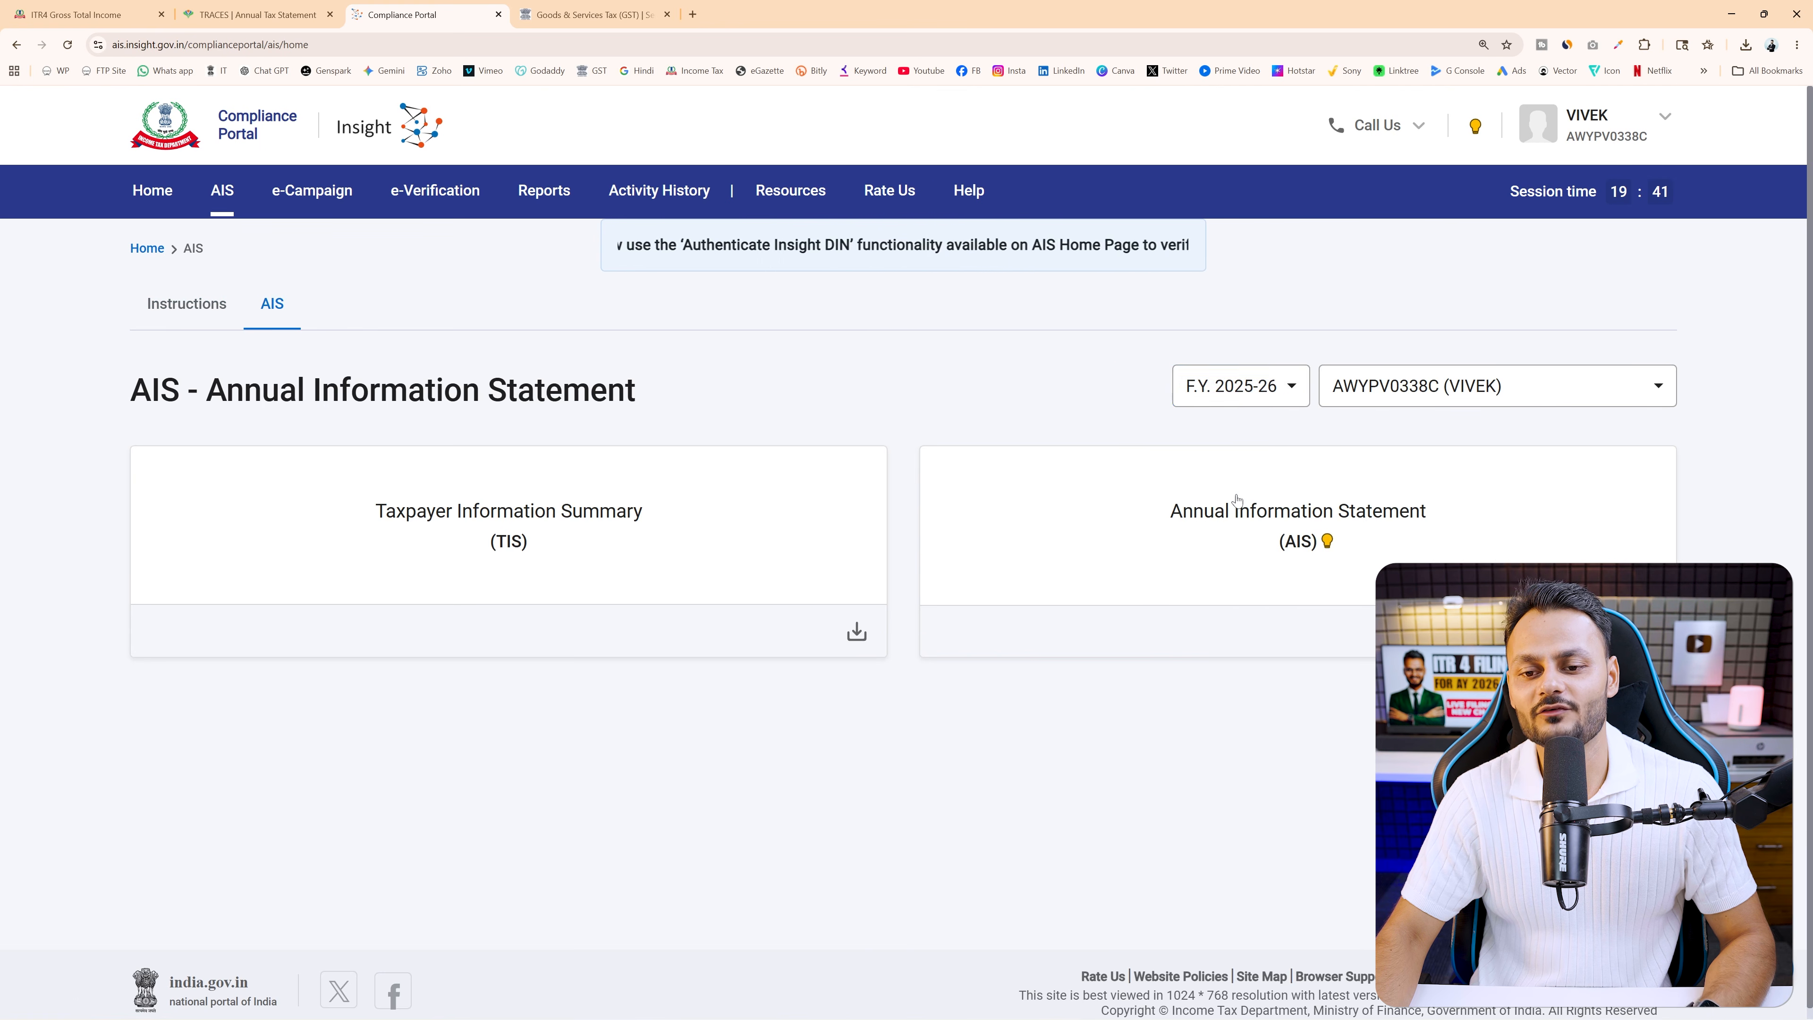
left_click(1232, 520)
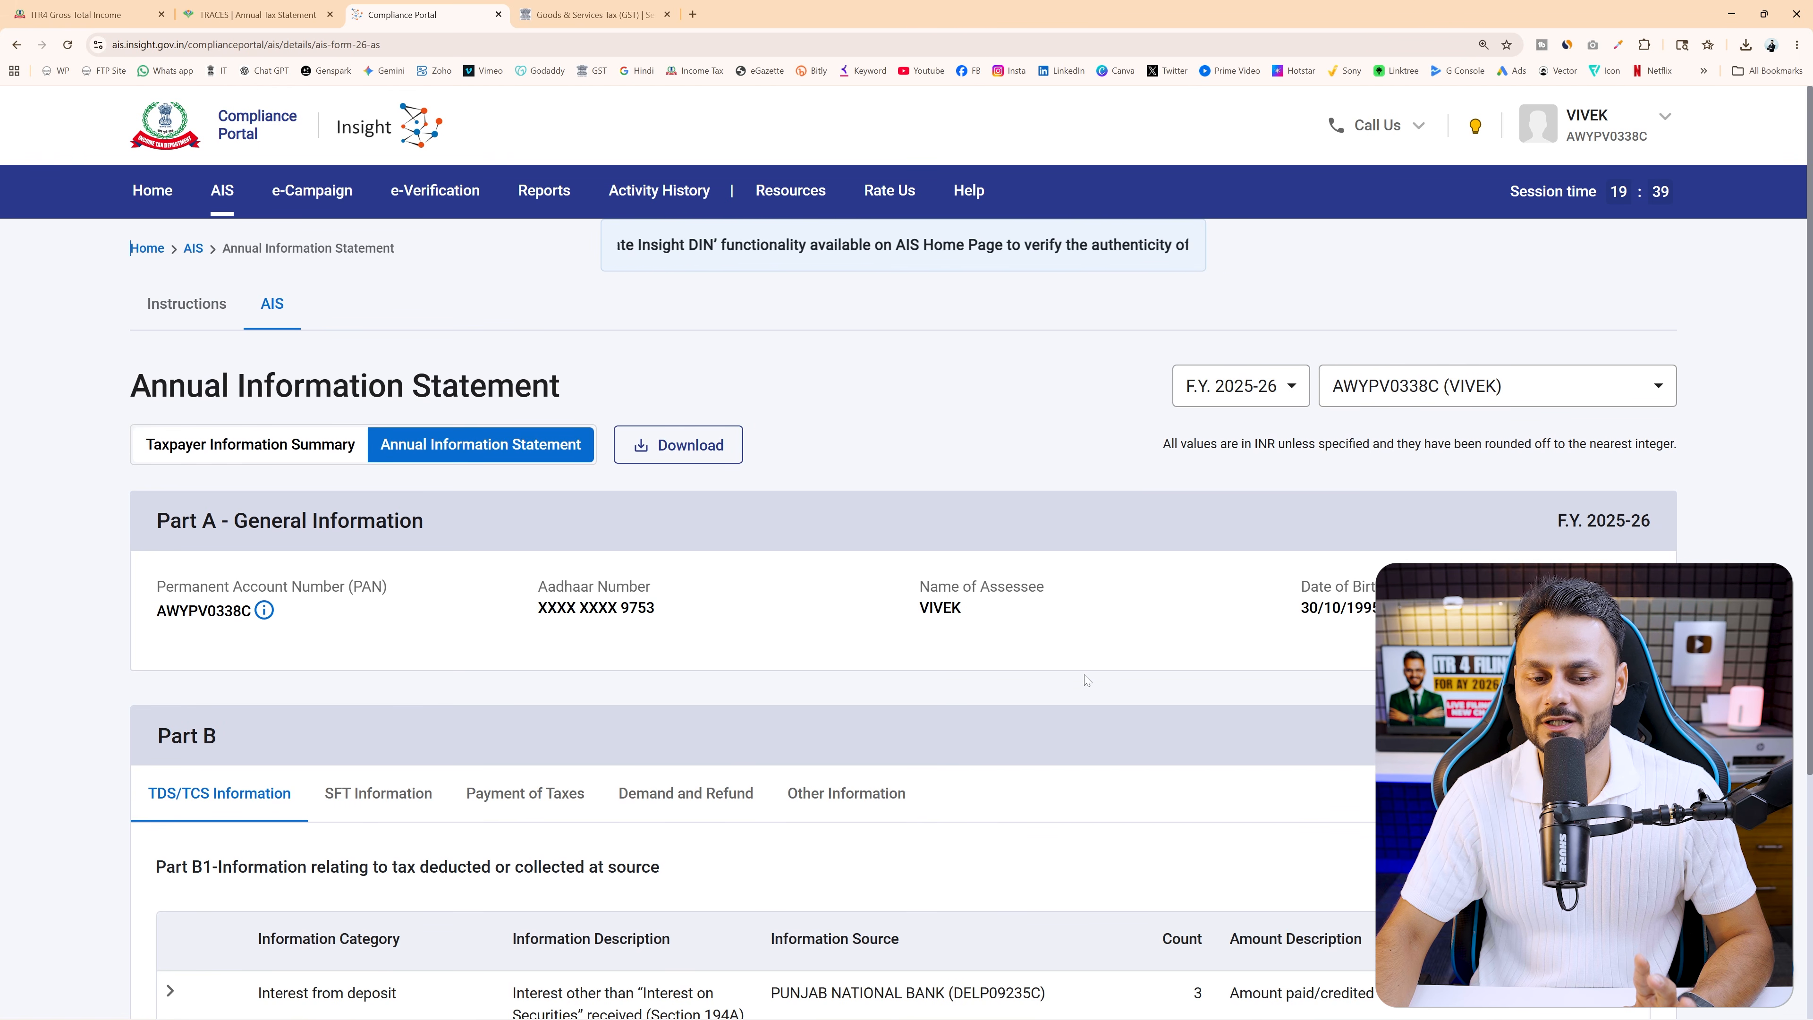
scroll(1084, 675, "down", 1)
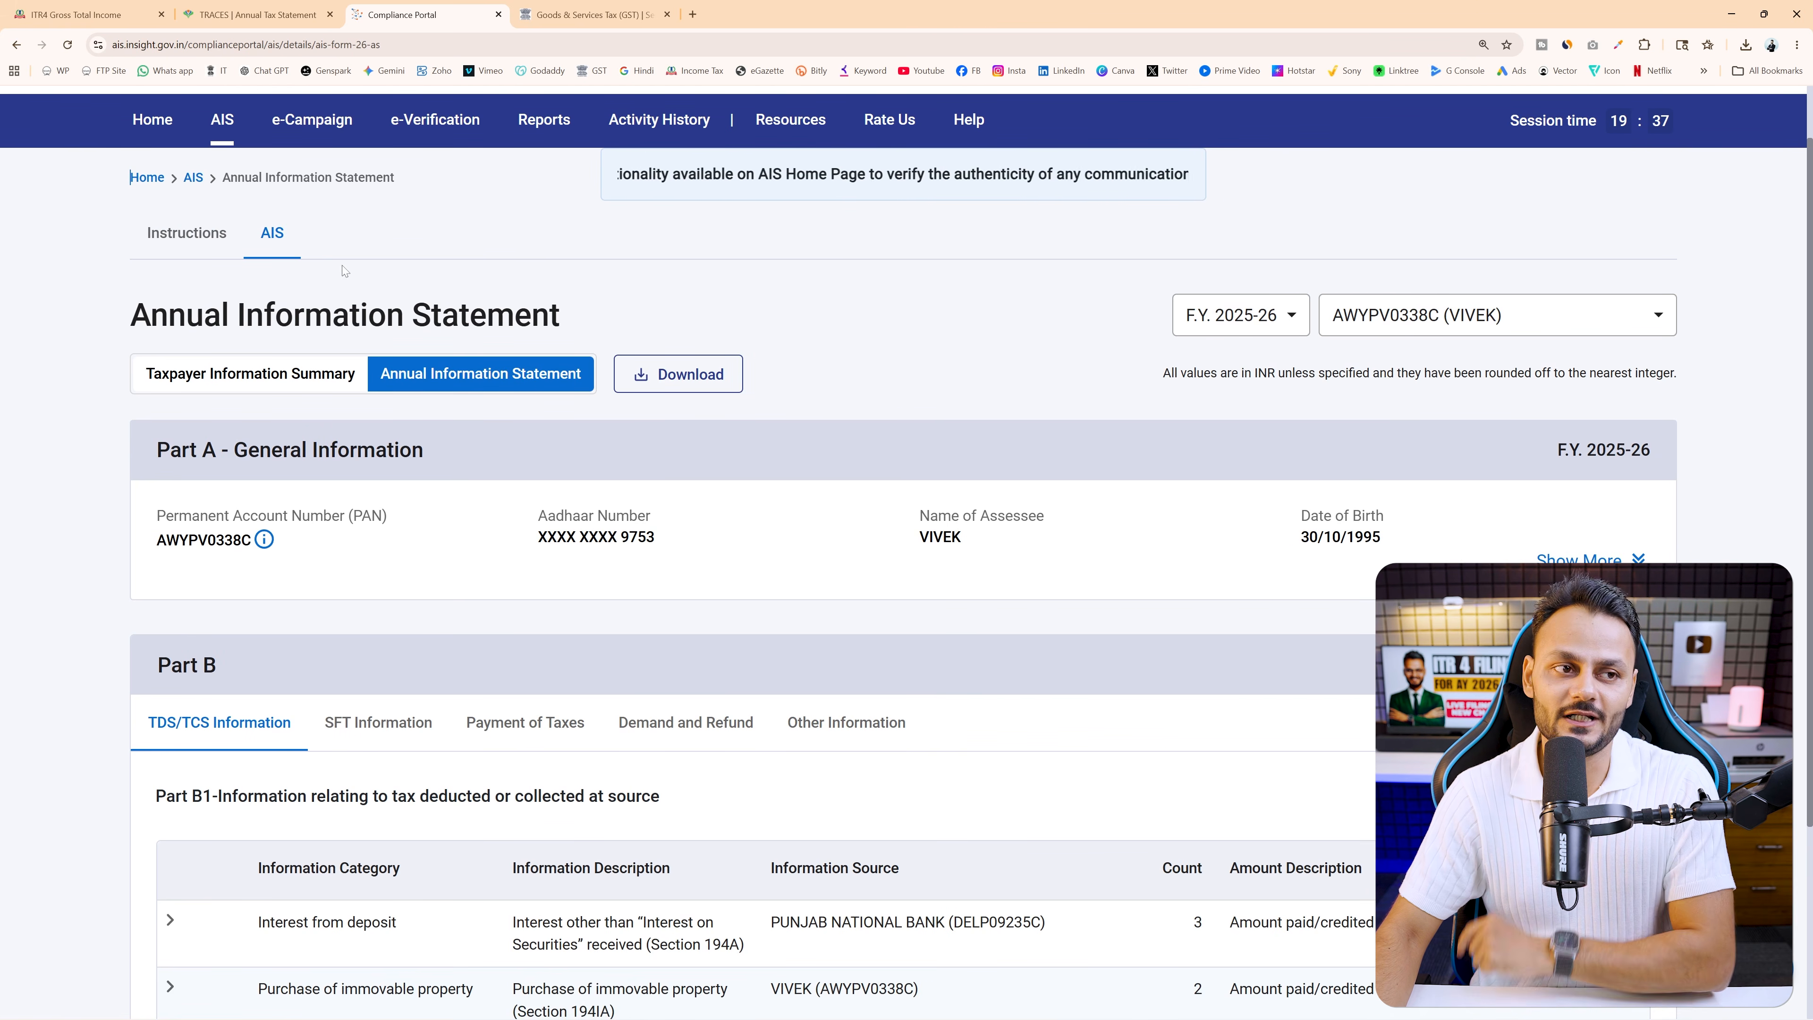
left_click(69, 13)
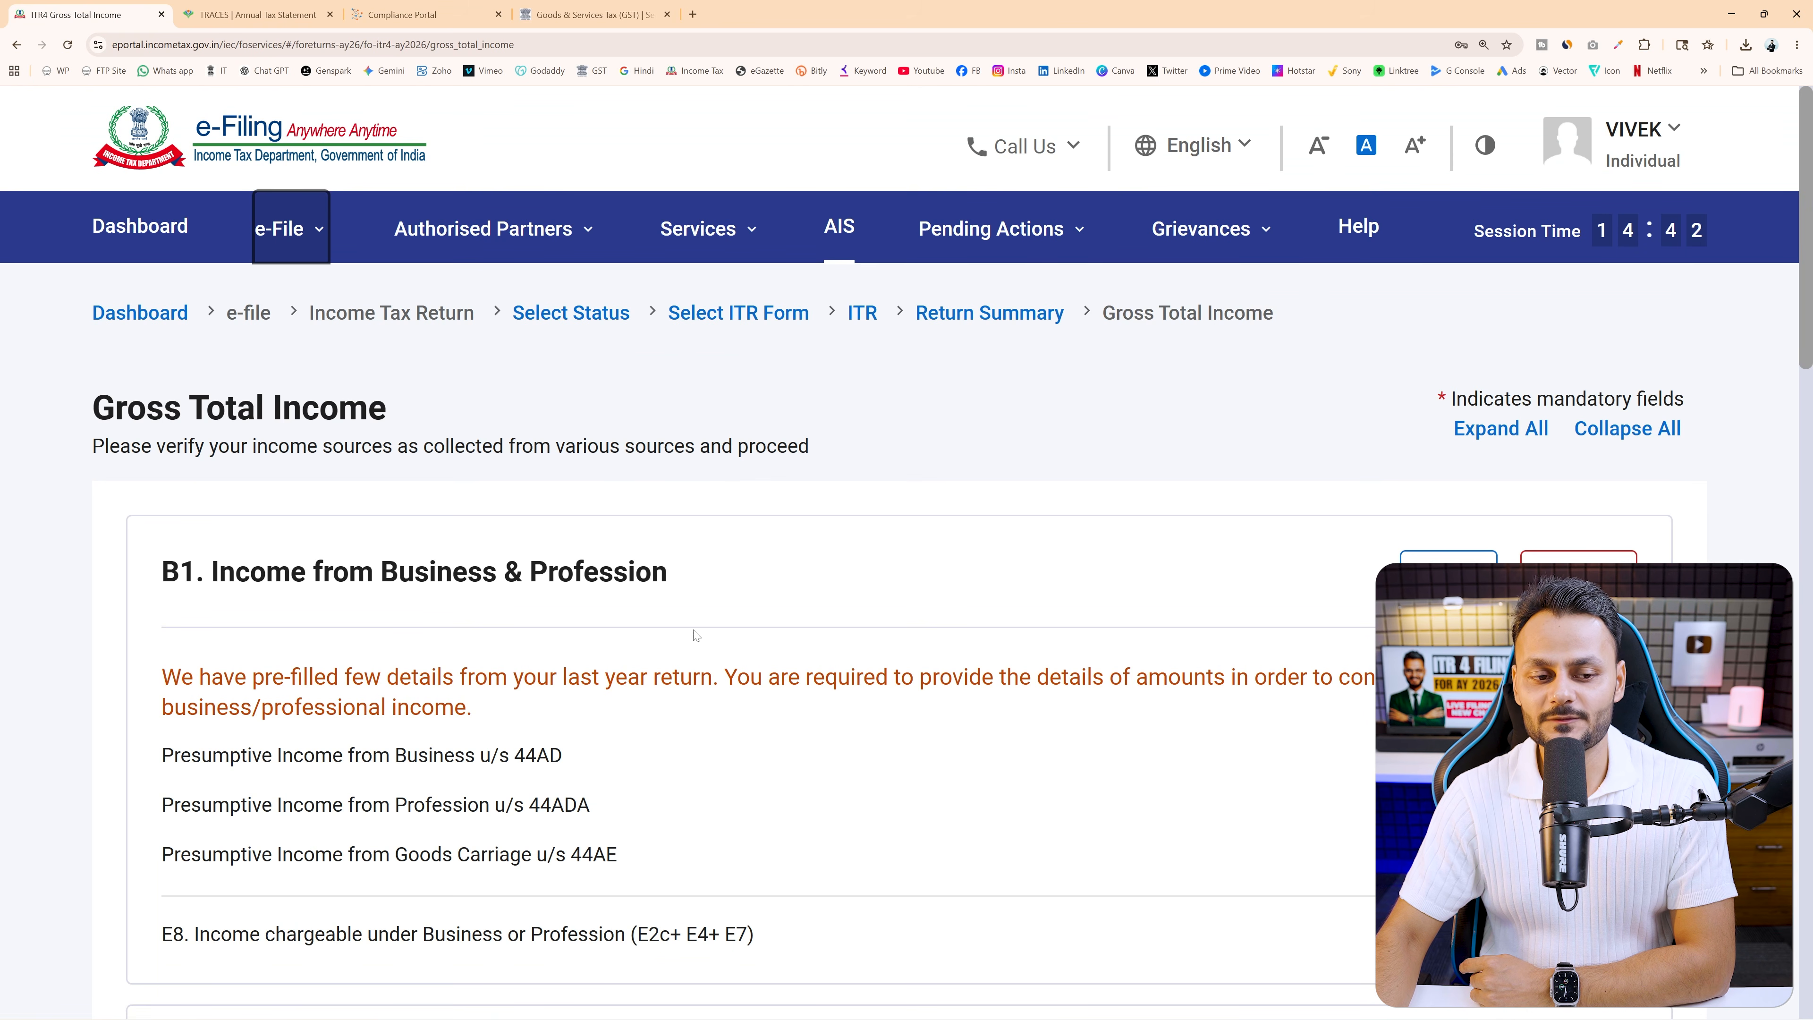
Highlight the Business & Profession heading and open the B1 Income from Business & Profession details
left_click_drag(374, 569, 786, 582)
left_click(1448, 572)
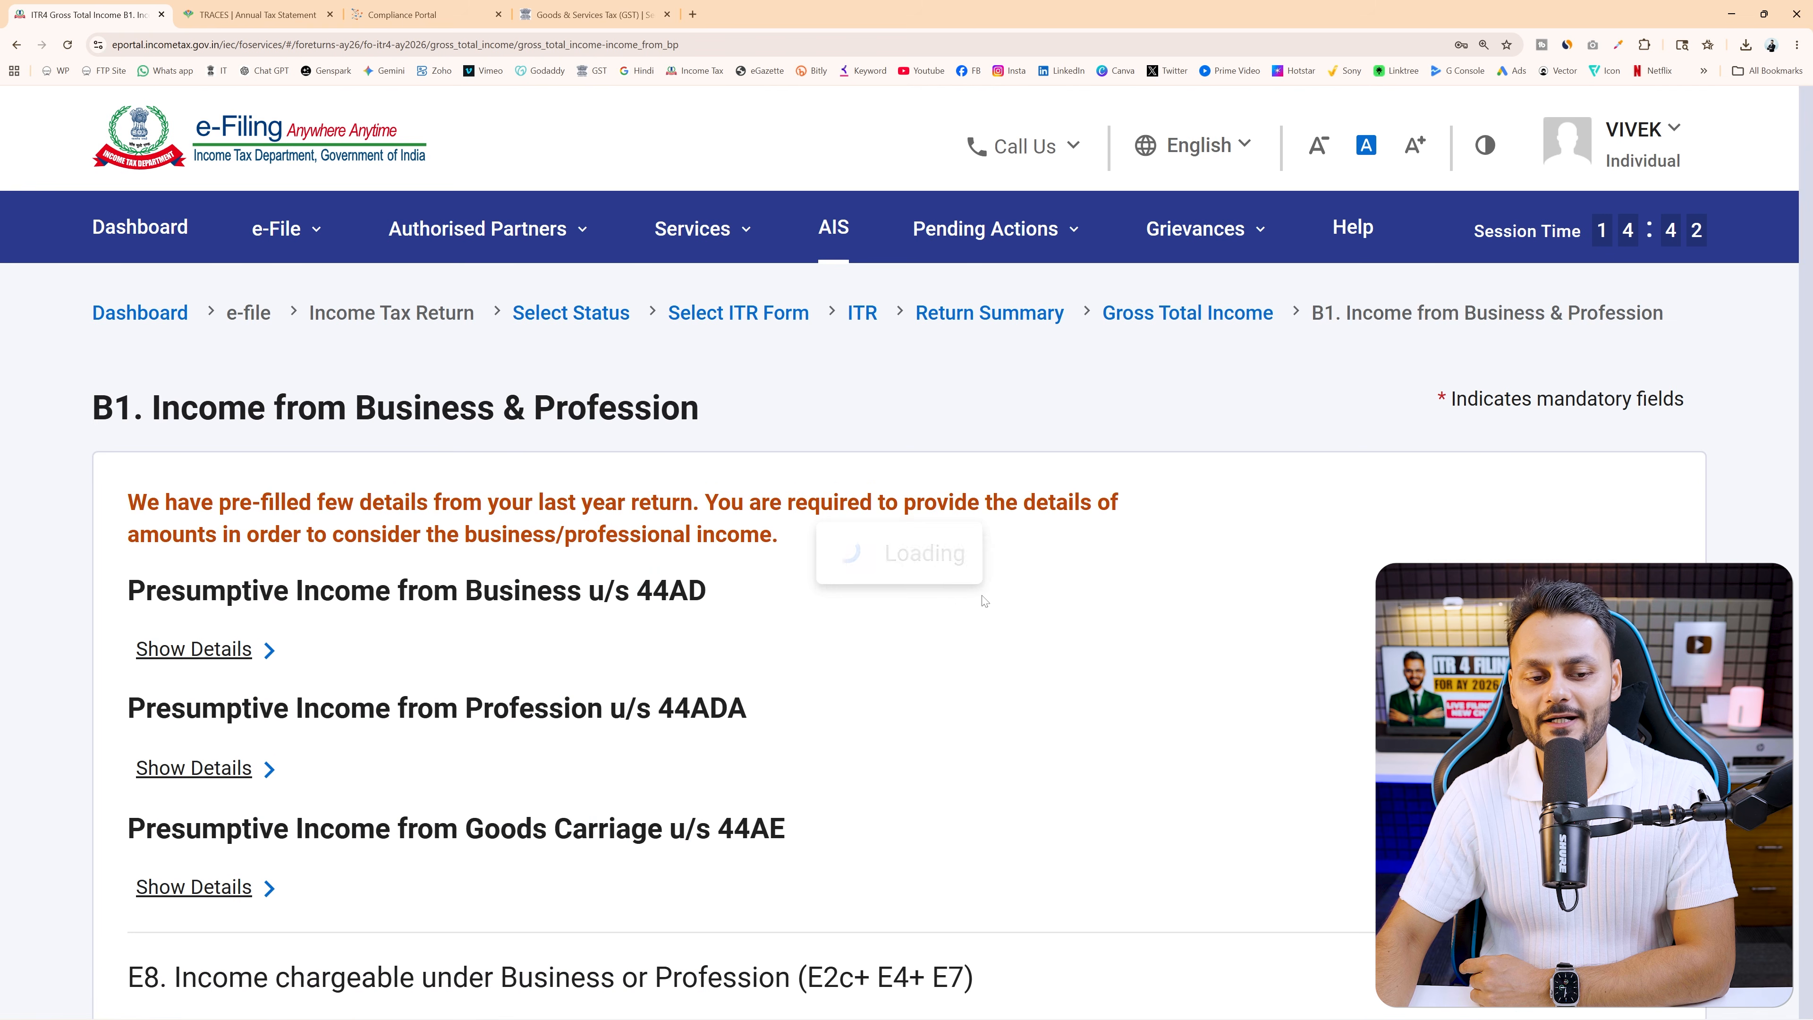
scroll(985, 599, "down", 3)
scroll(985, 599, "up", 1)
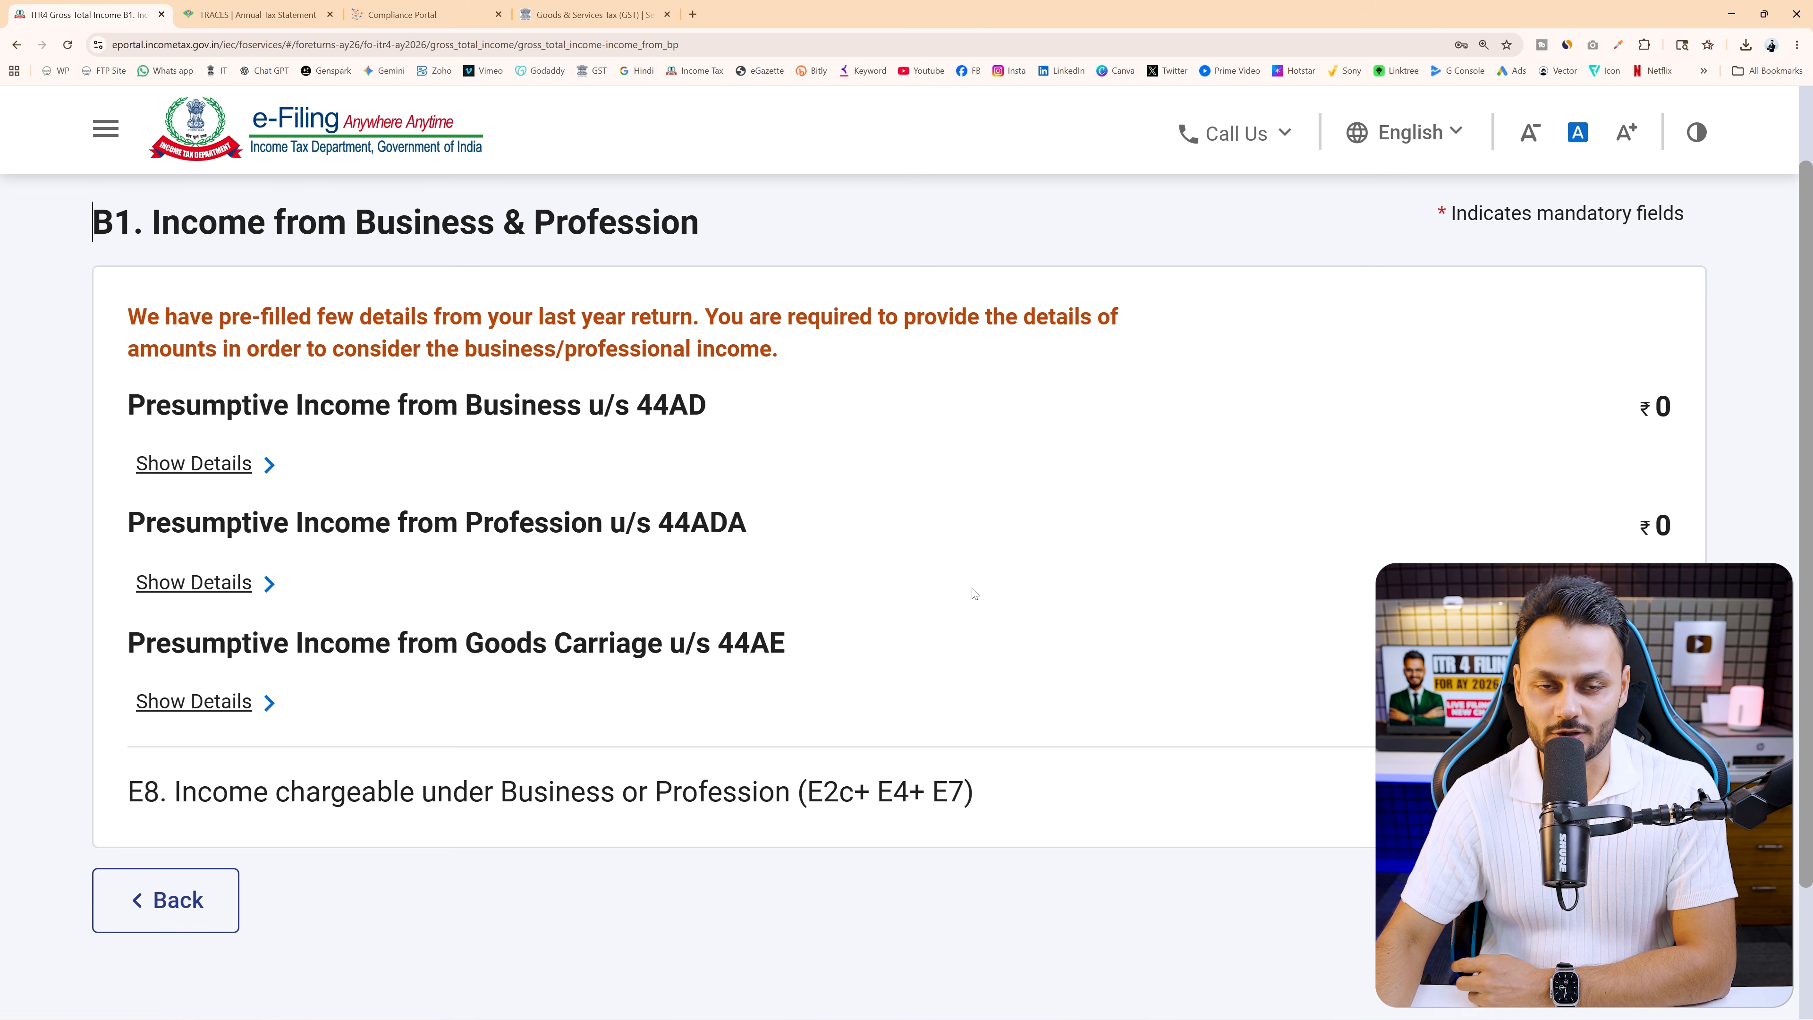
Mark the 44AD, 44ADA and 44AE headings, then expand the 44AD presumptive income computation
left_click_drag(590, 408, 840, 407)
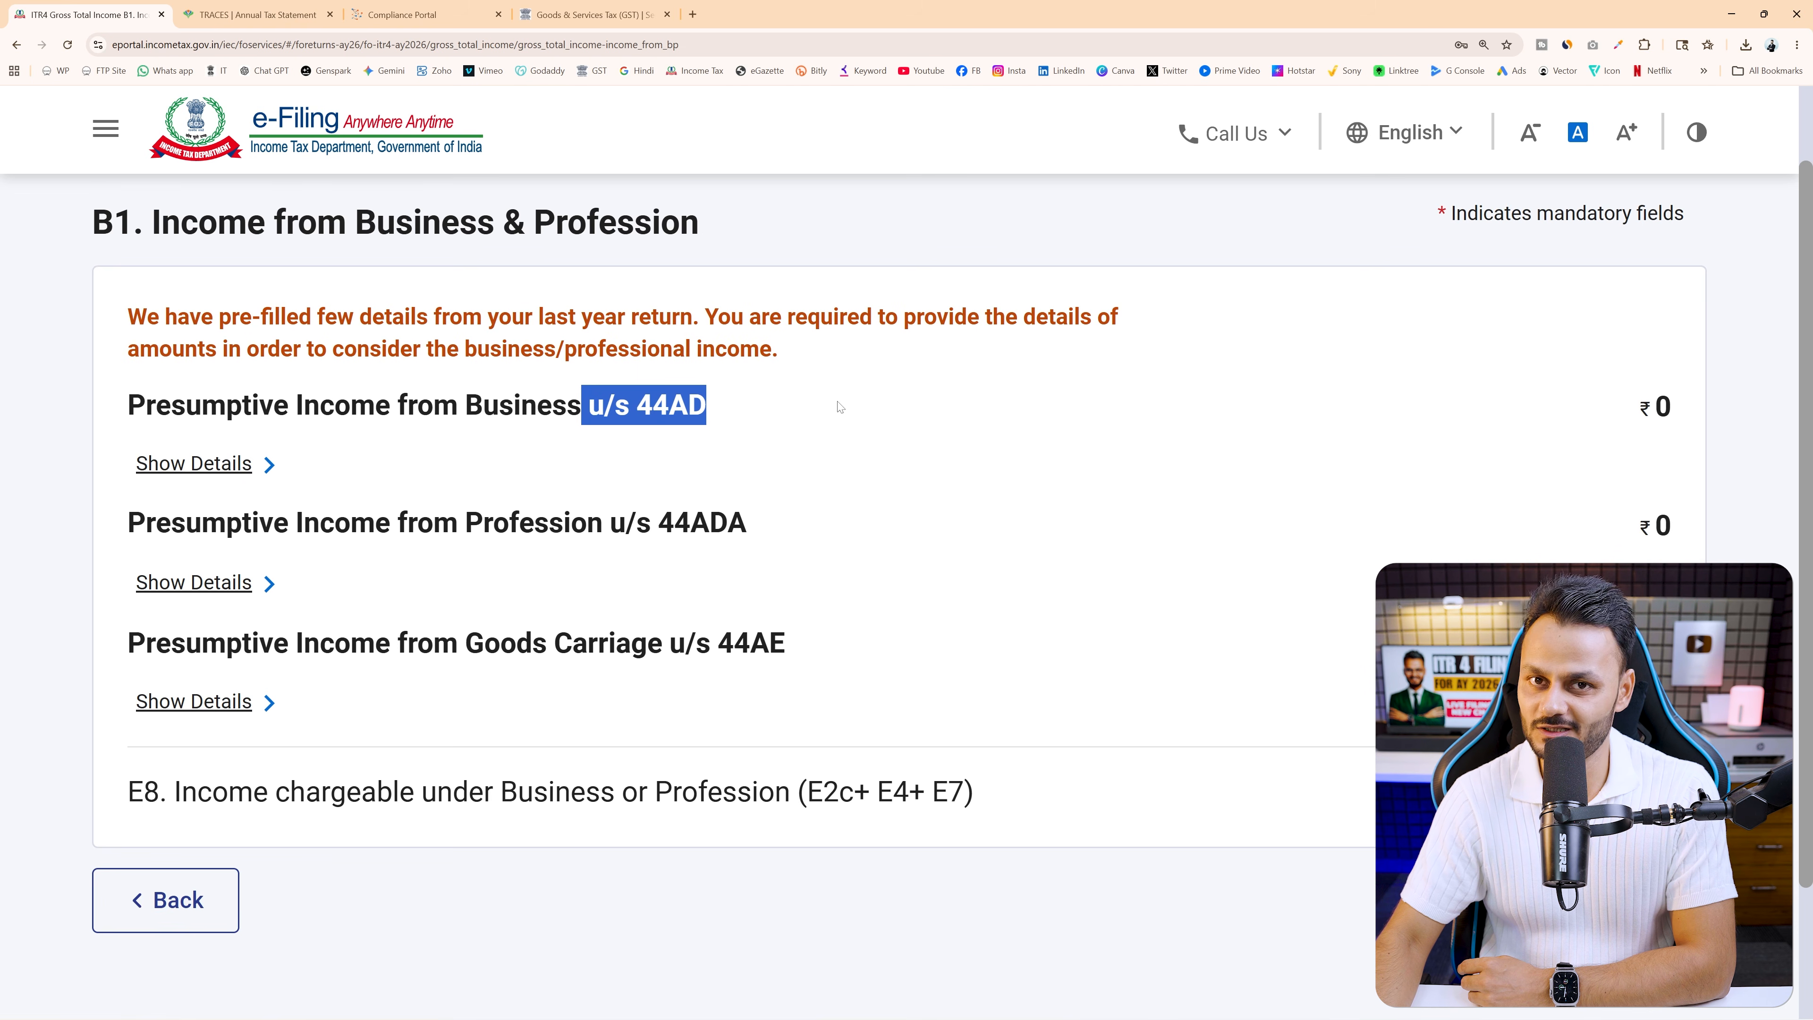
left_click_drag(612, 531, 753, 525)
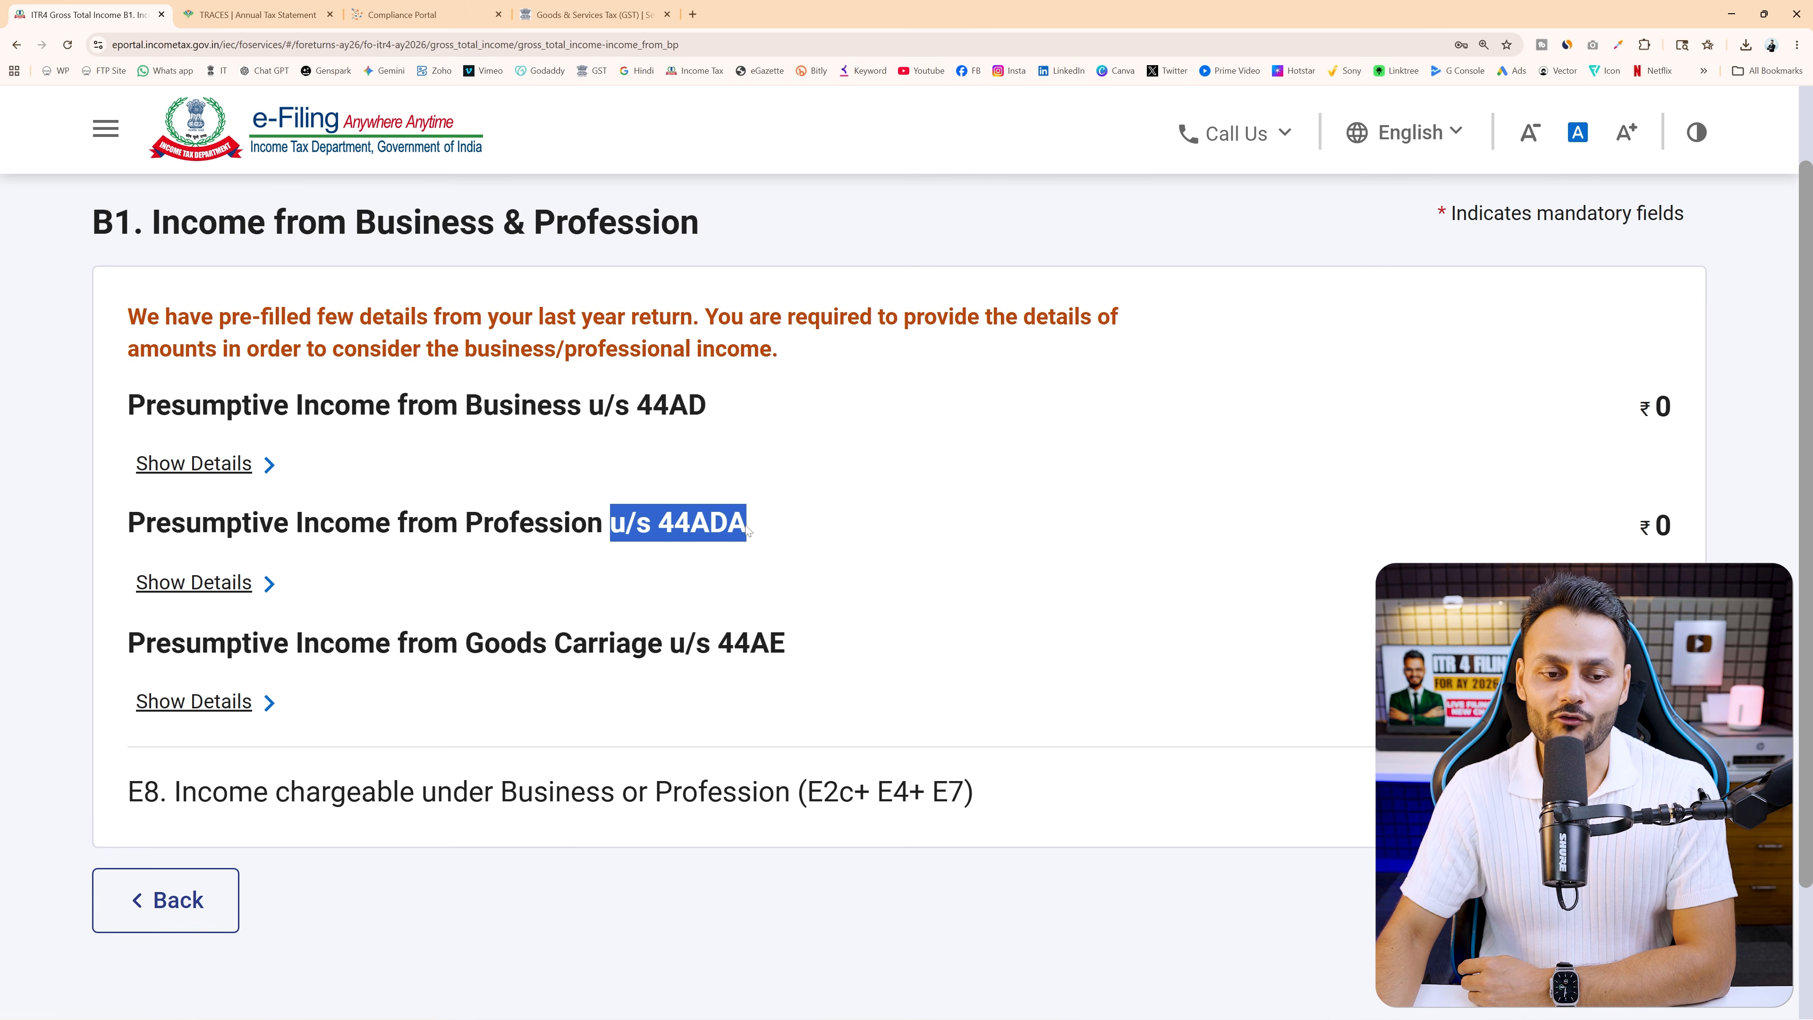
left_click_drag(472, 633, 791, 645)
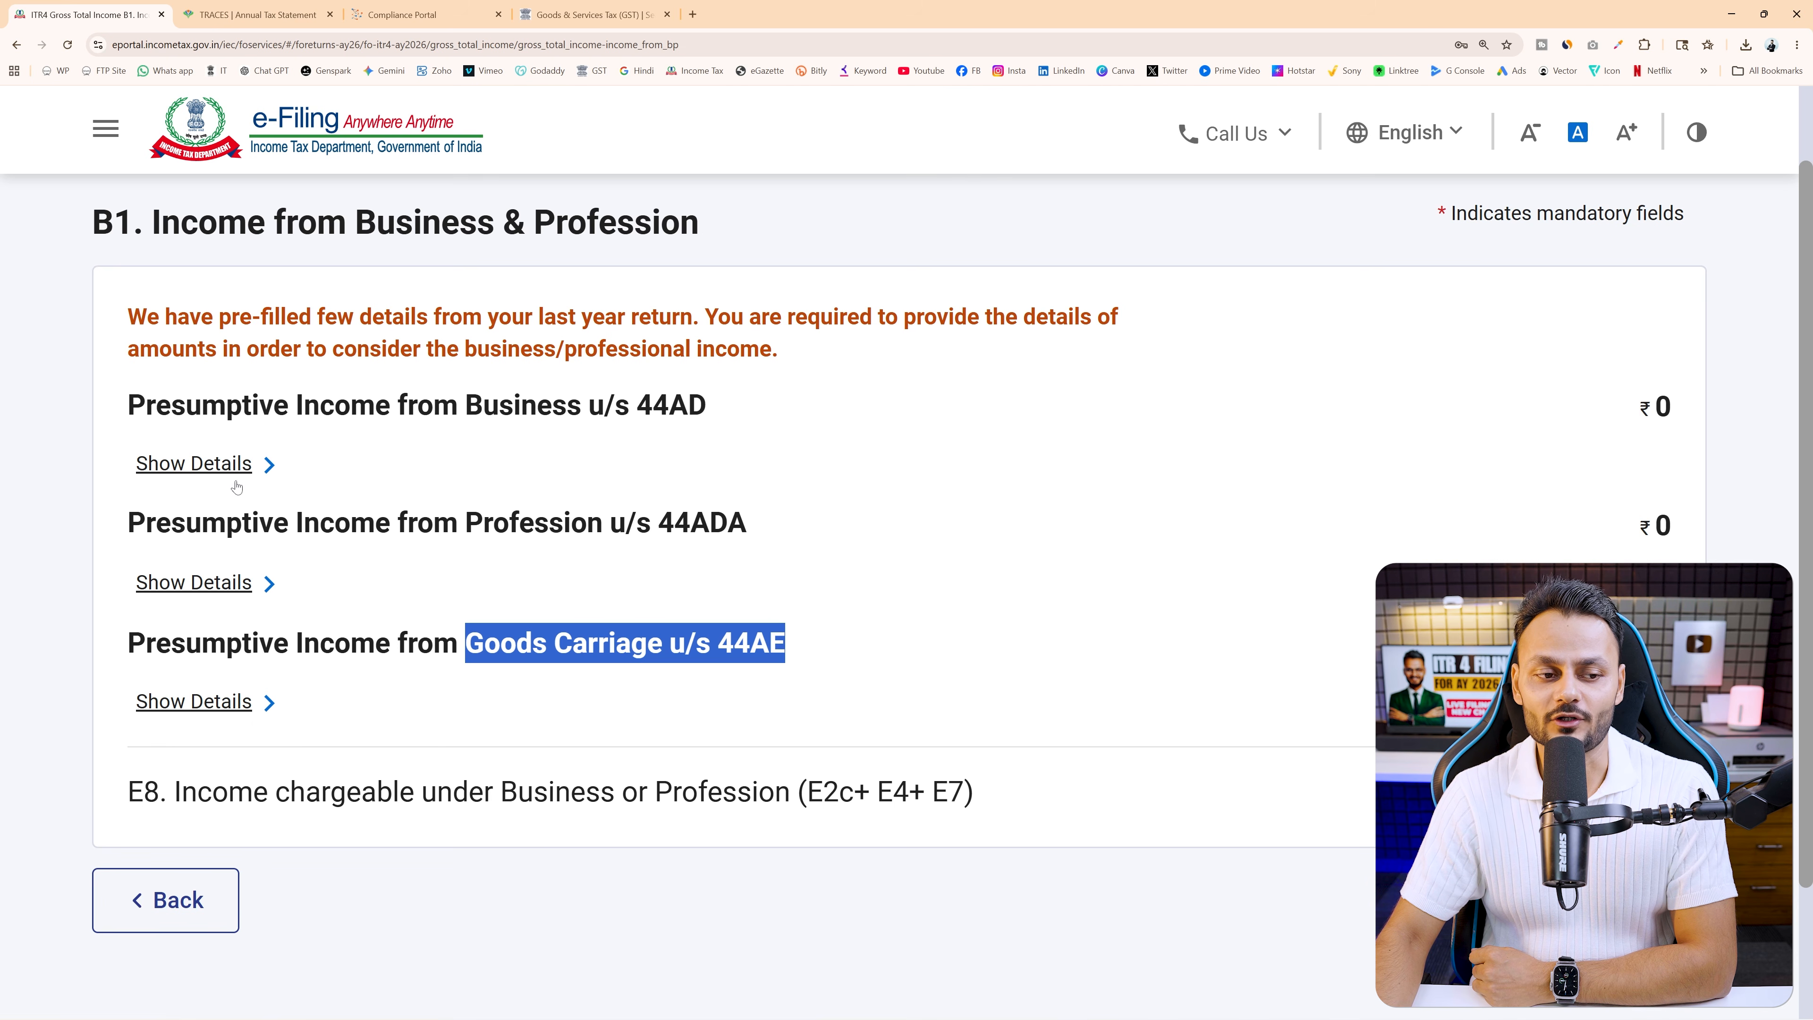
left_click(202, 467)
scroll(768, 530, "down", 3)
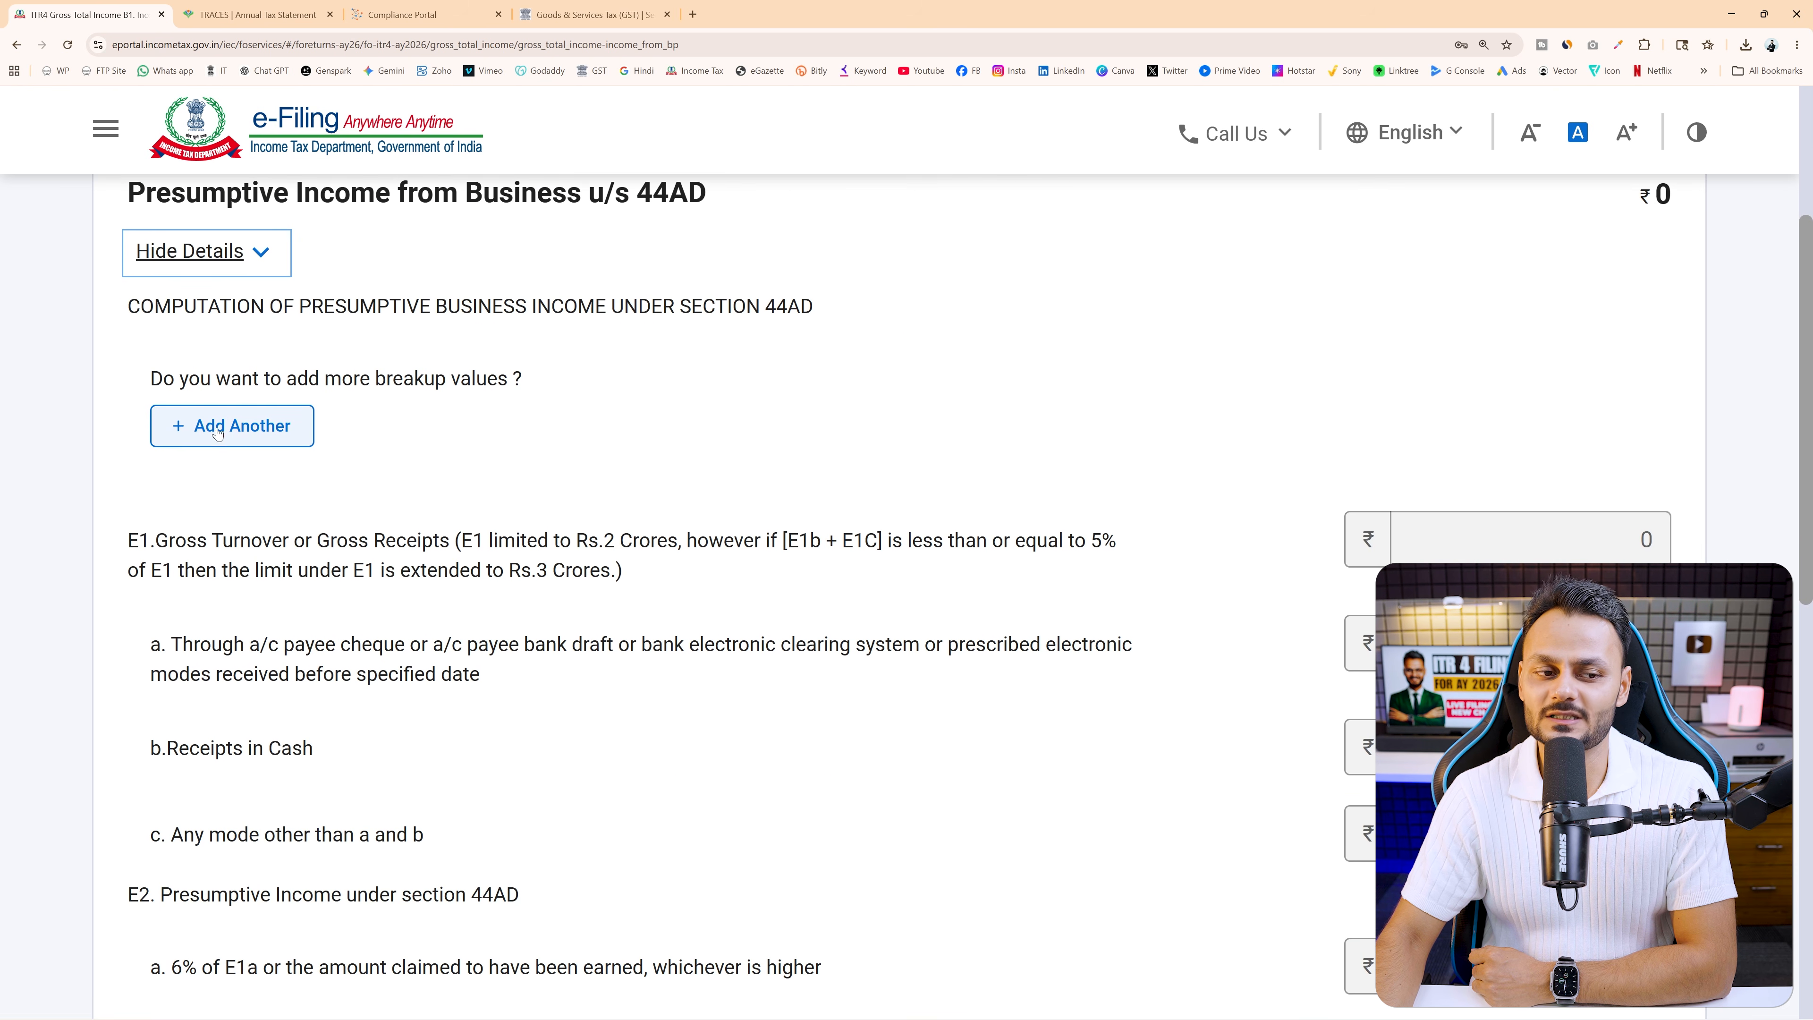
Add a 44AD business entry with the firm's autofilled name and code 20001-Motion picture production
left_click(218, 432)
left_click(289, 488)
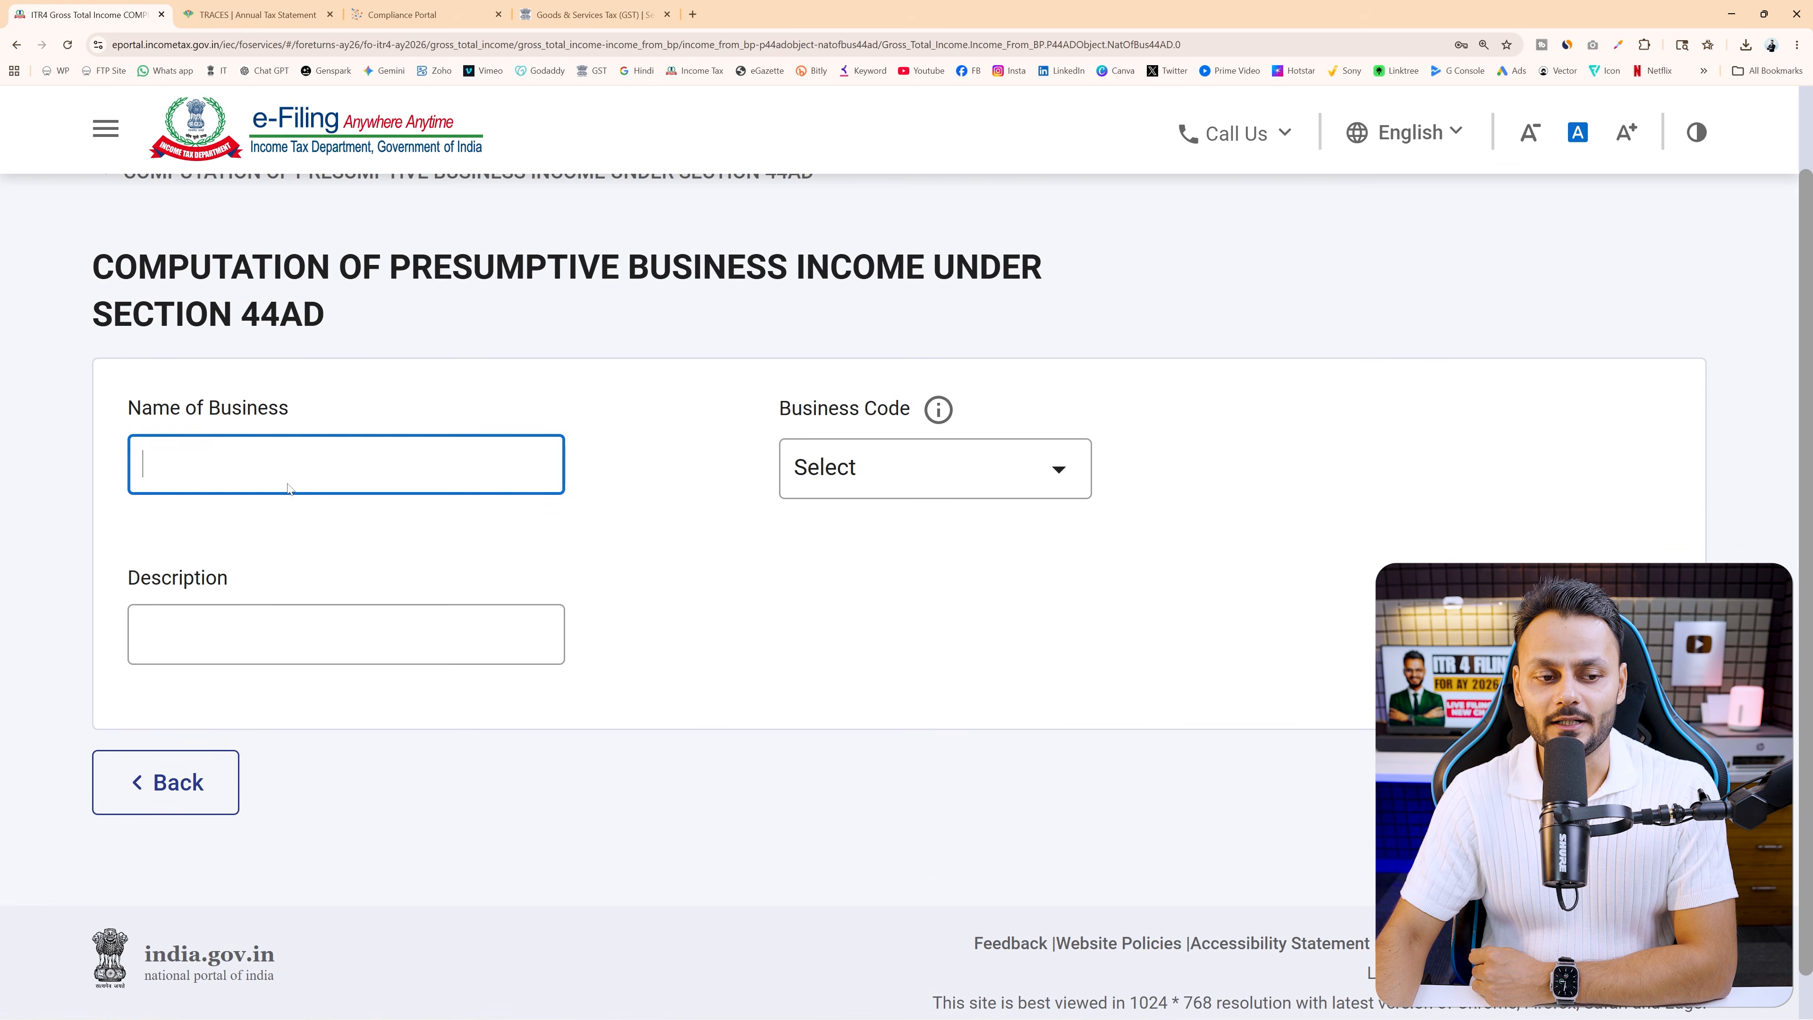
left_click(289, 504)
left_click(1008, 469)
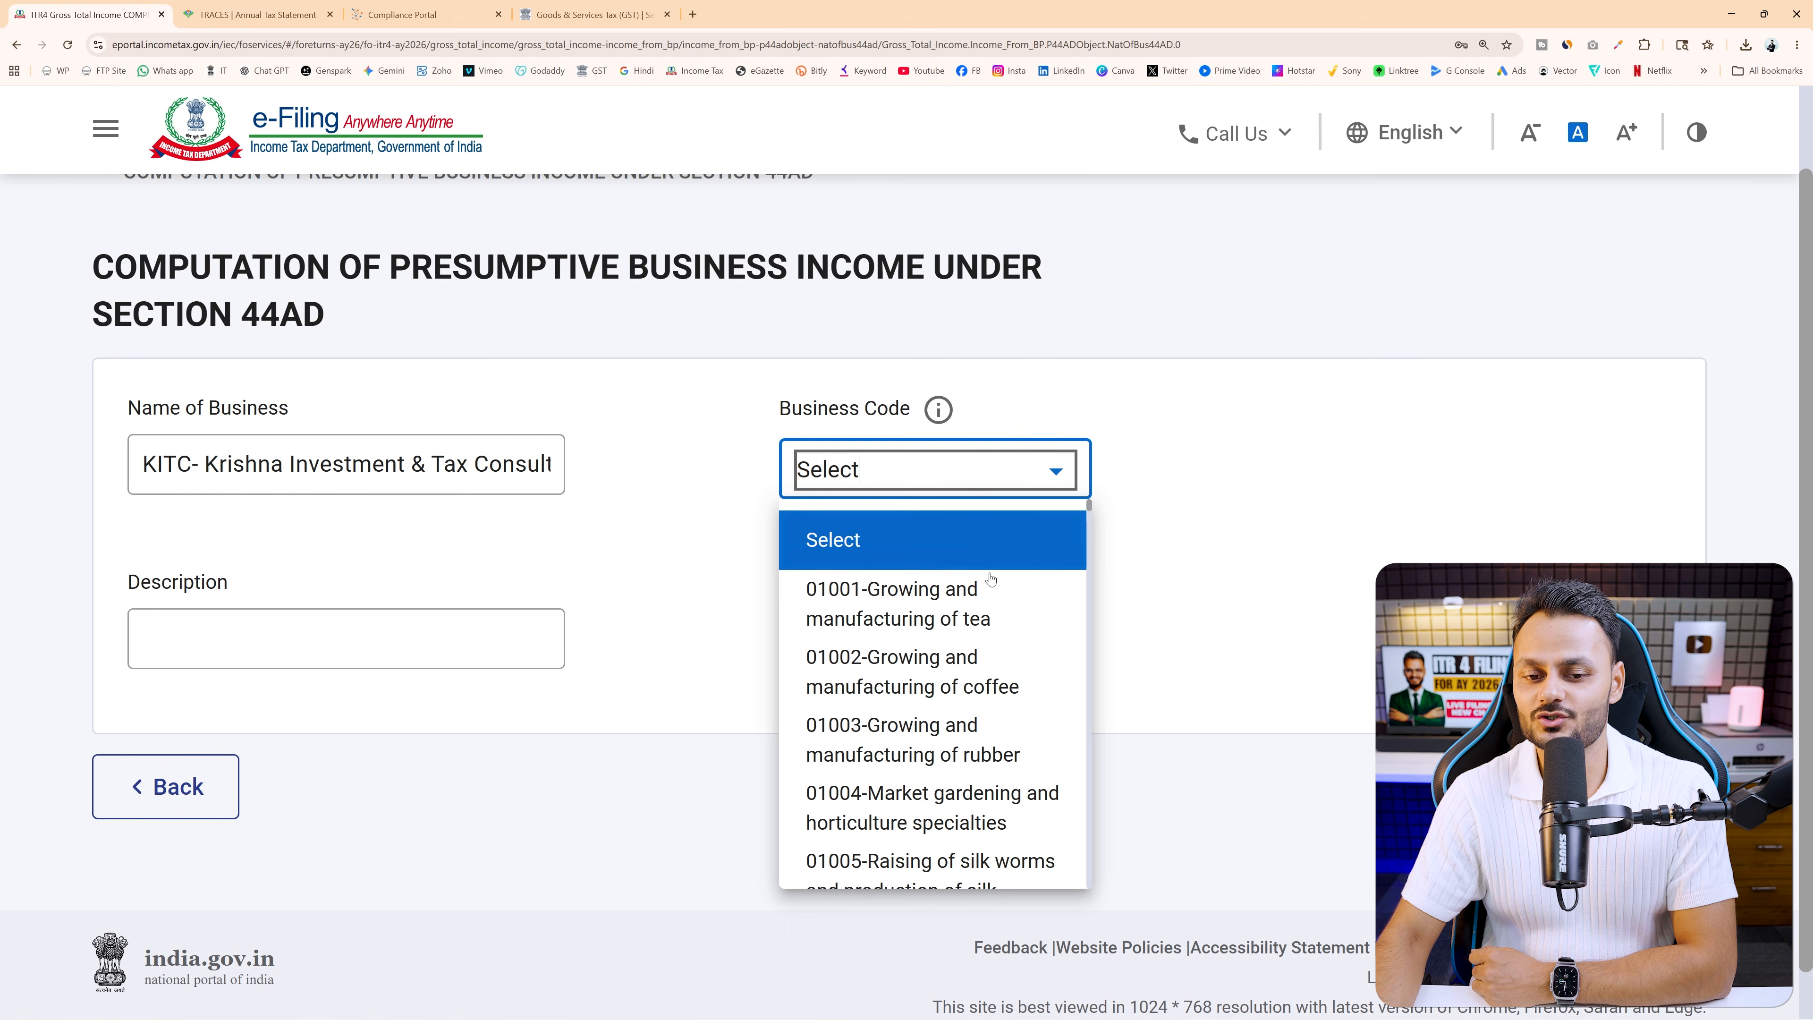
scroll(990, 581, "down", 9)
left_click_drag(1089, 517, 1079, 888)
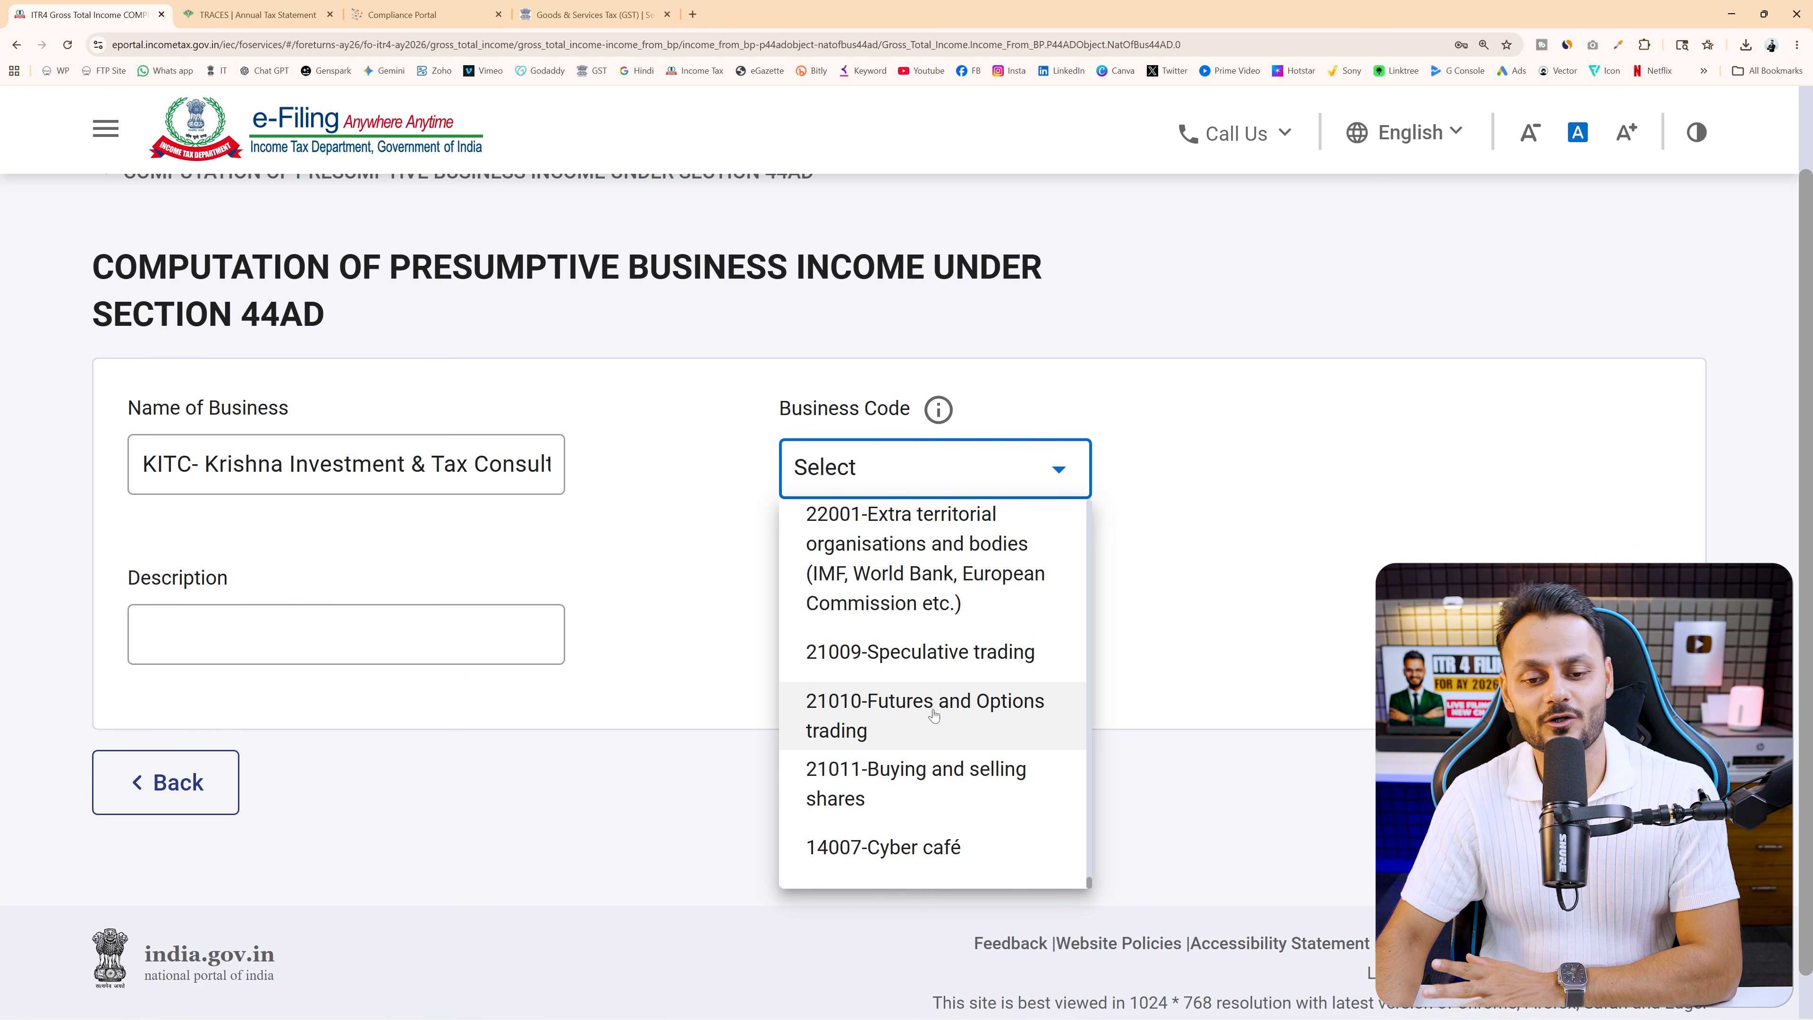
scroll(961, 658, "up", 4)
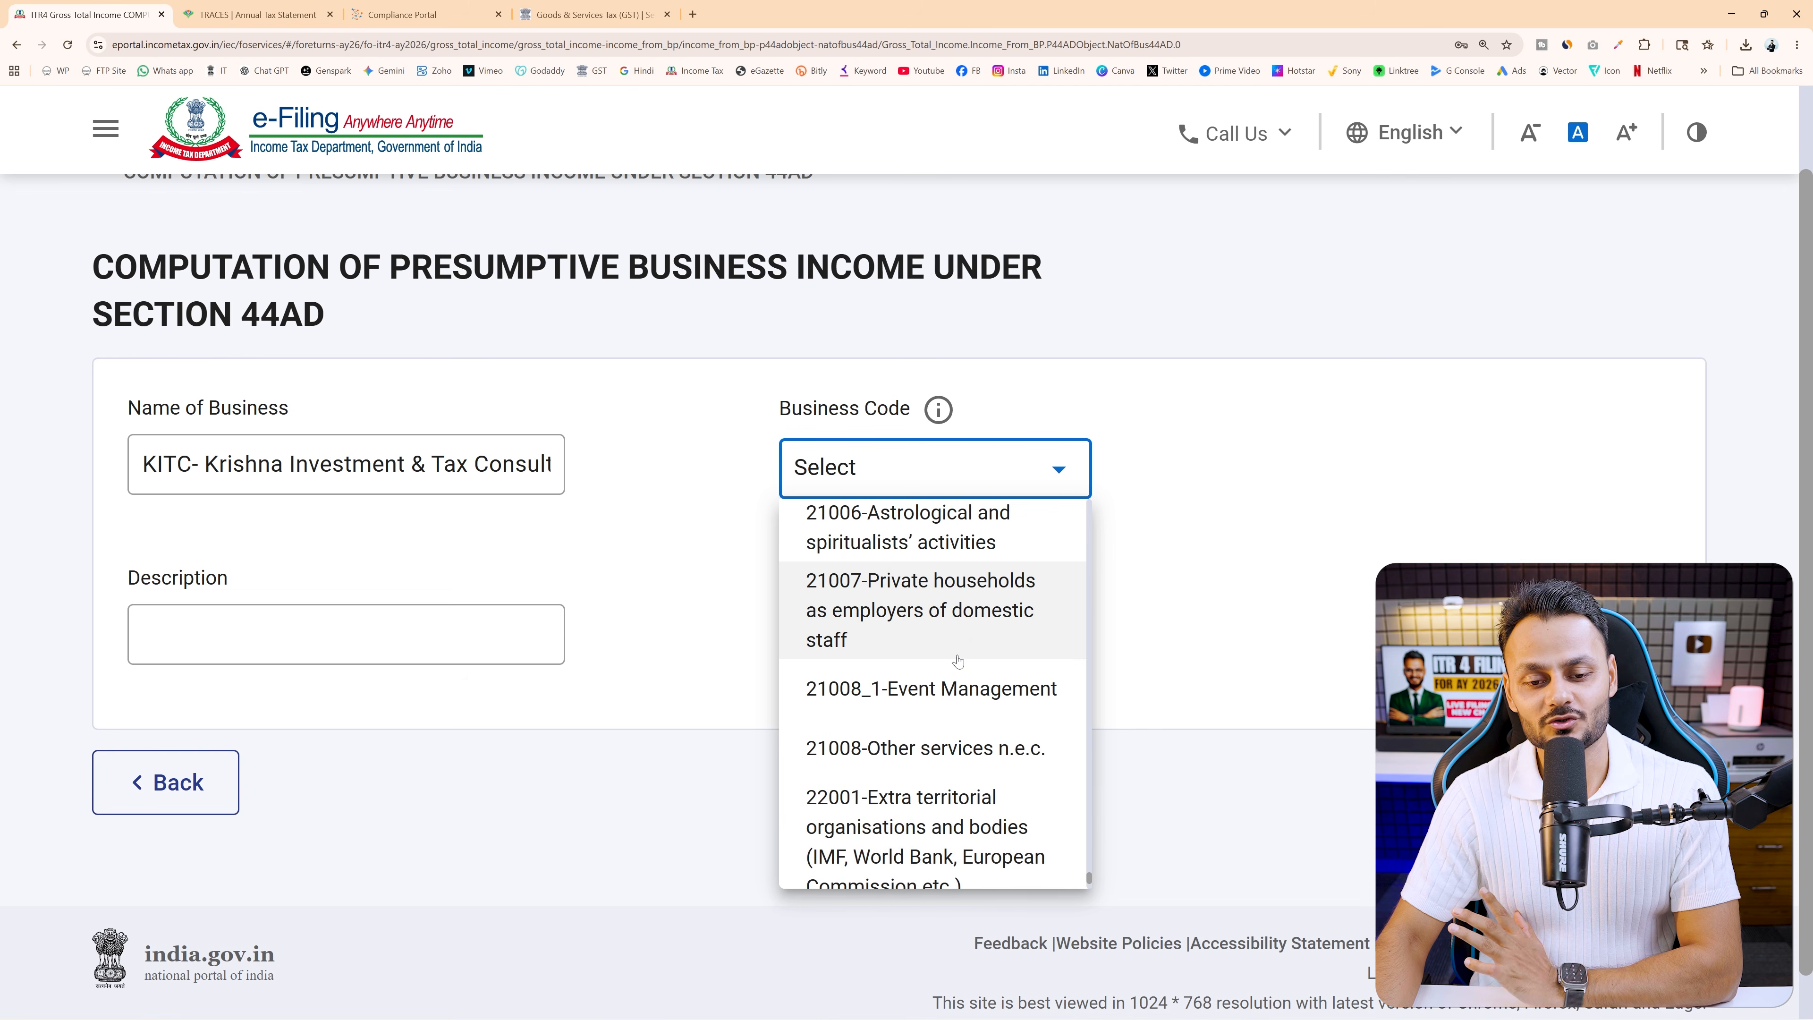
scroll(971, 715, "up", 5)
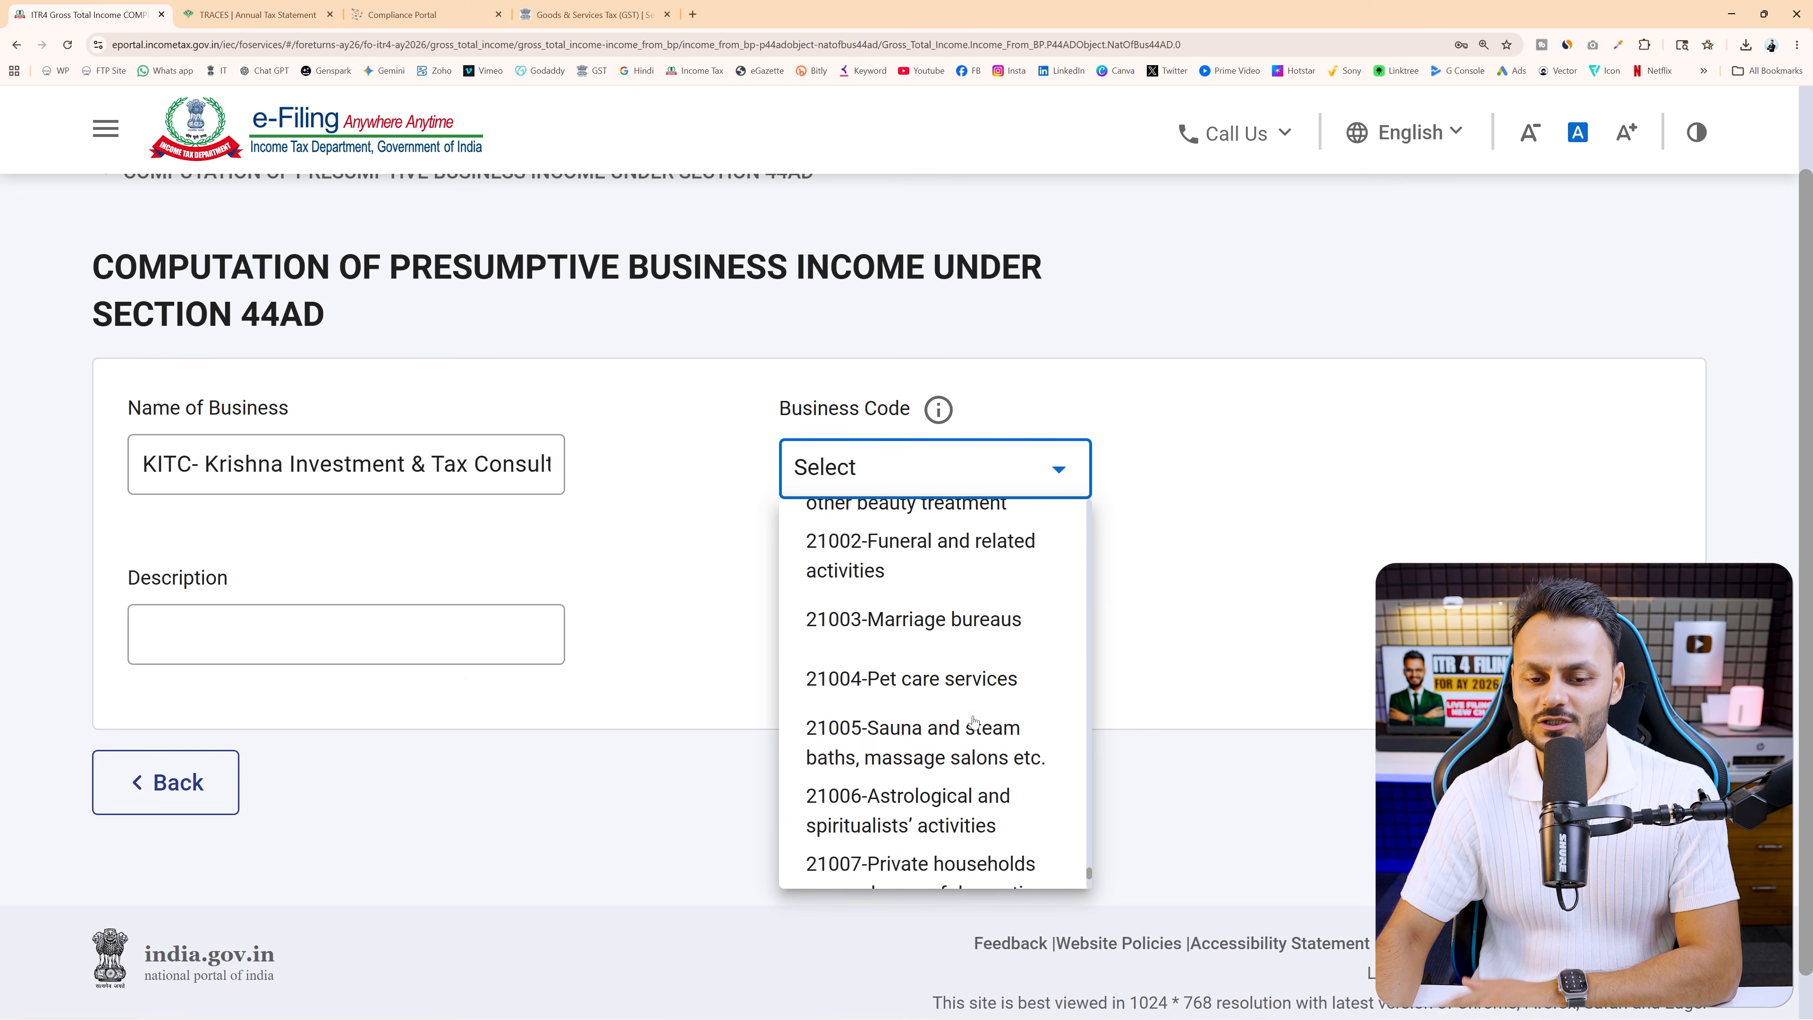
scroll(974, 722, "up", 10)
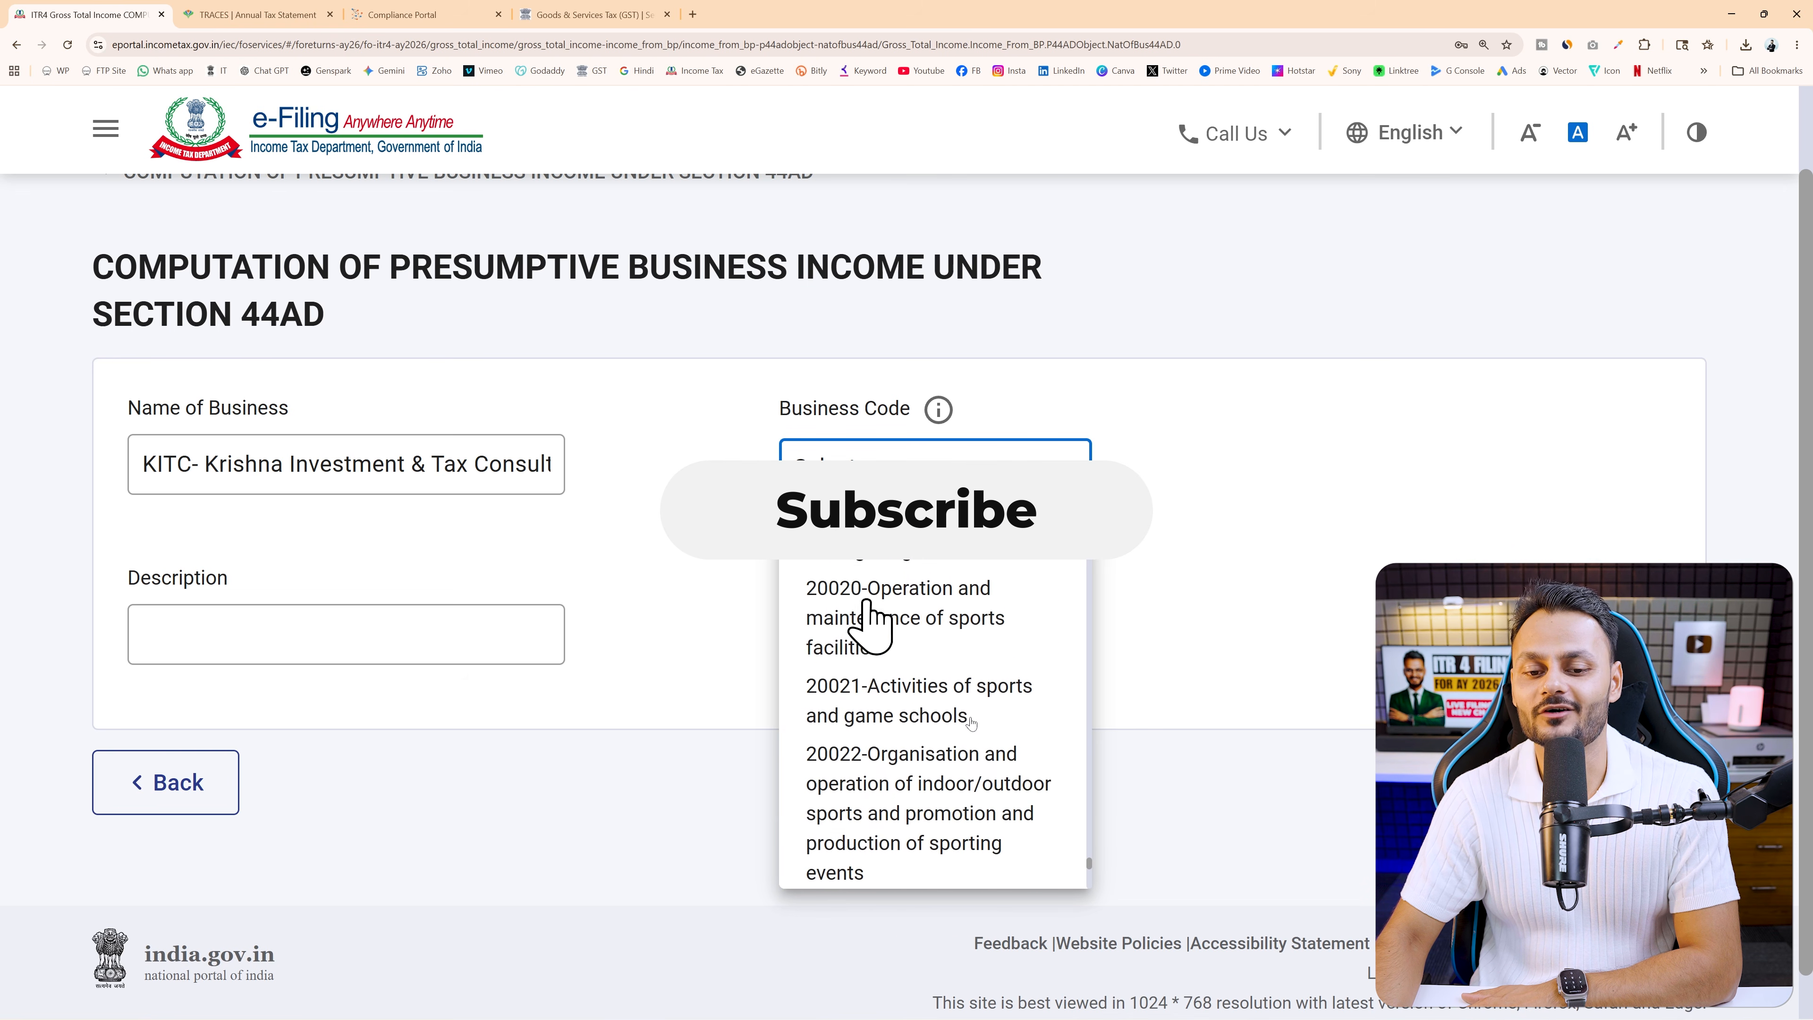
scroll(973, 732, "up", 4)
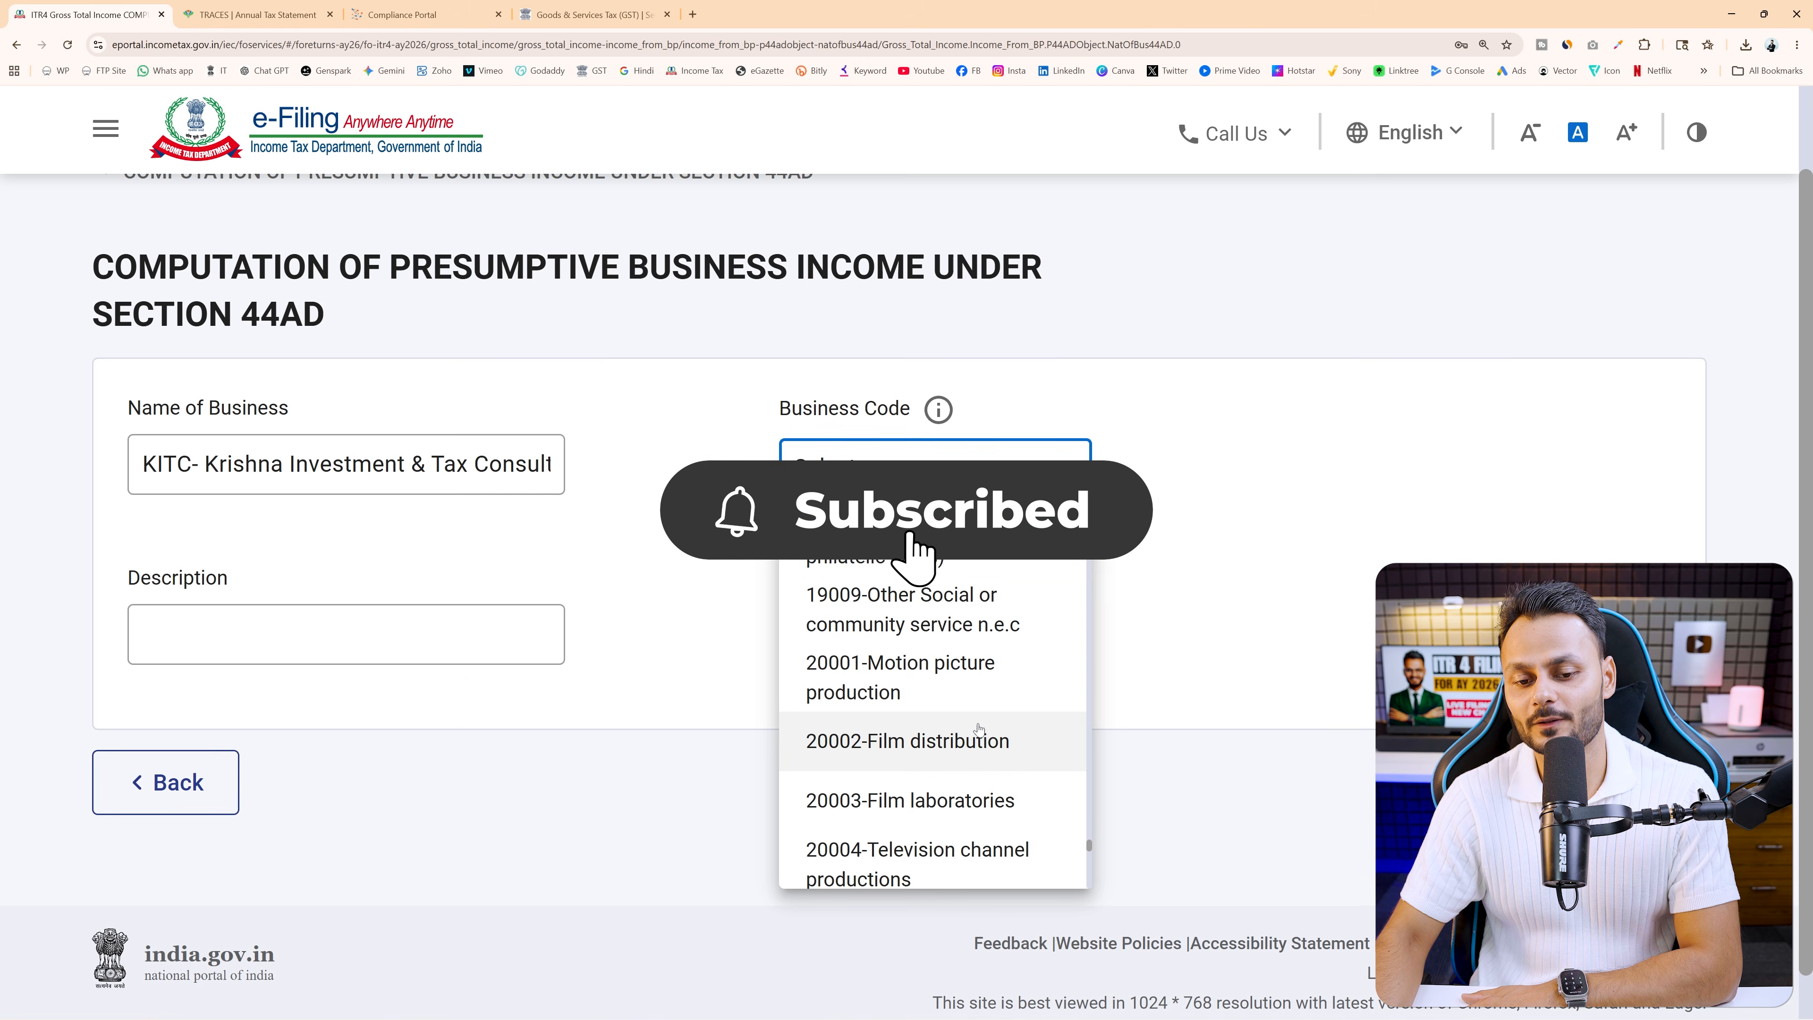
left_click(905, 679)
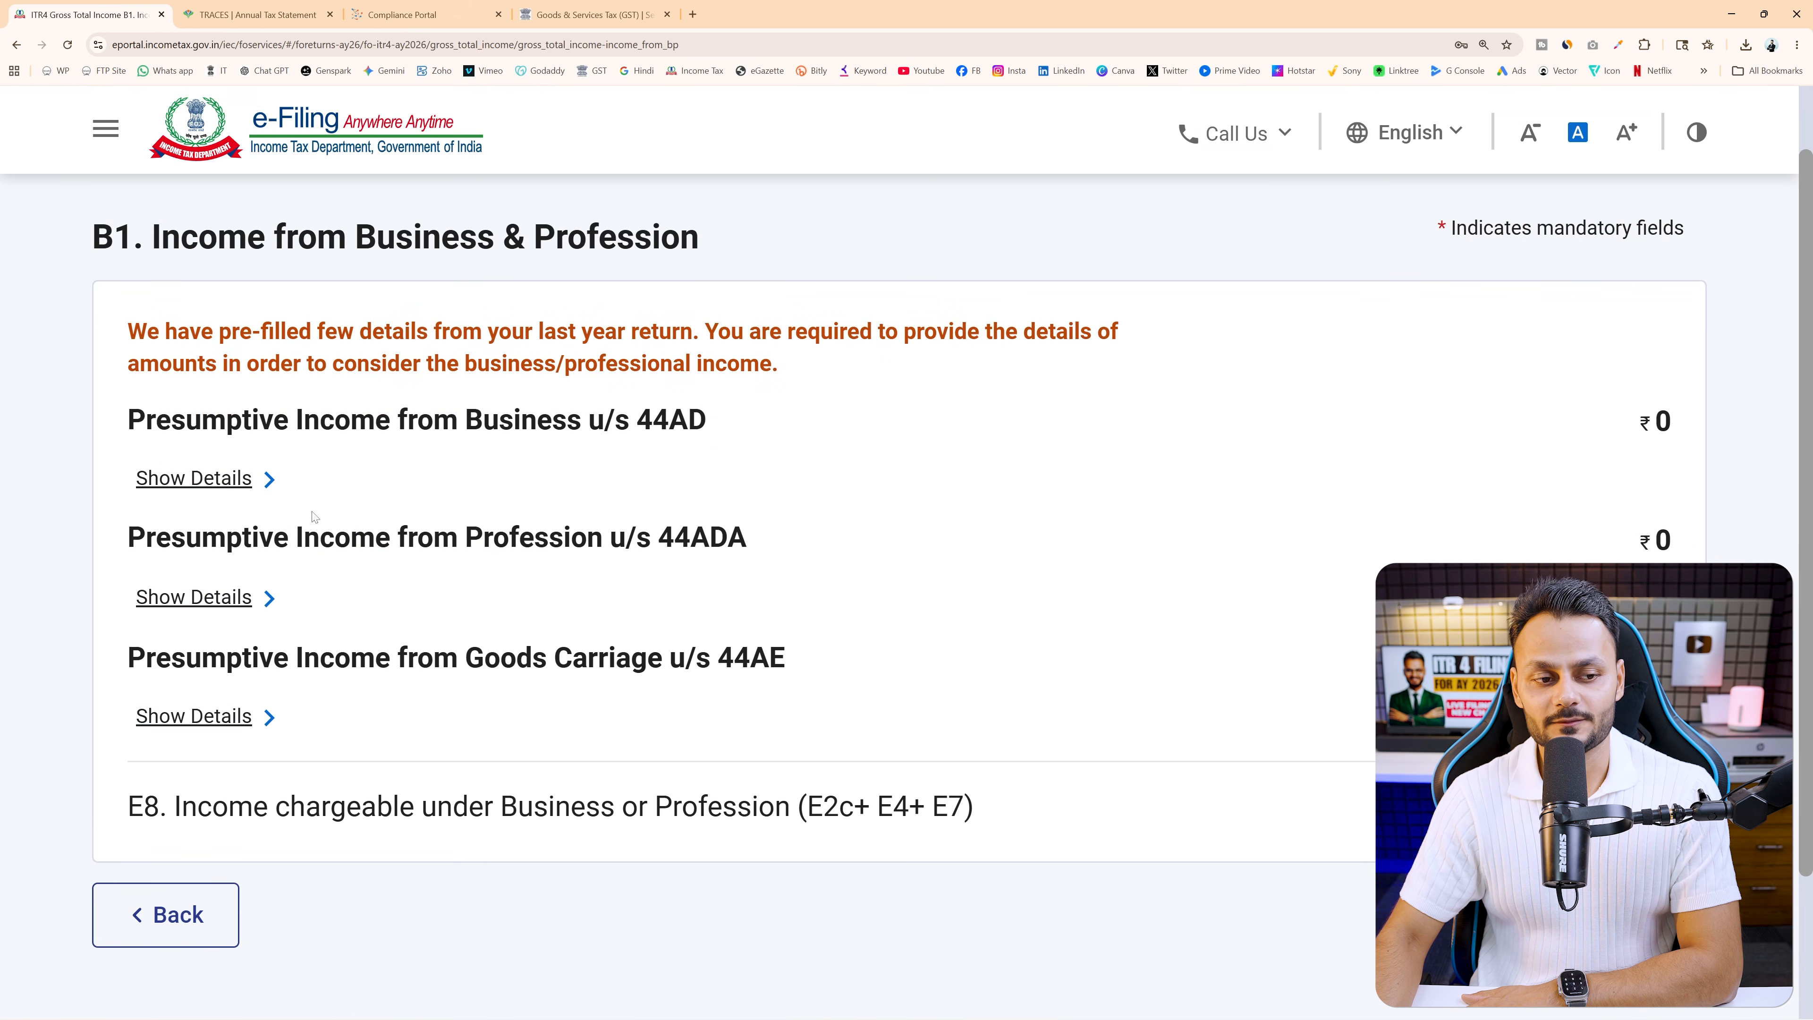
Expand the 44AD business table and highlight the E1 Gross Turnover label, still at 0
left_click(193, 478)
scroll(499, 572, "down", 3)
left_click_drag(414, 591, 878, 591)
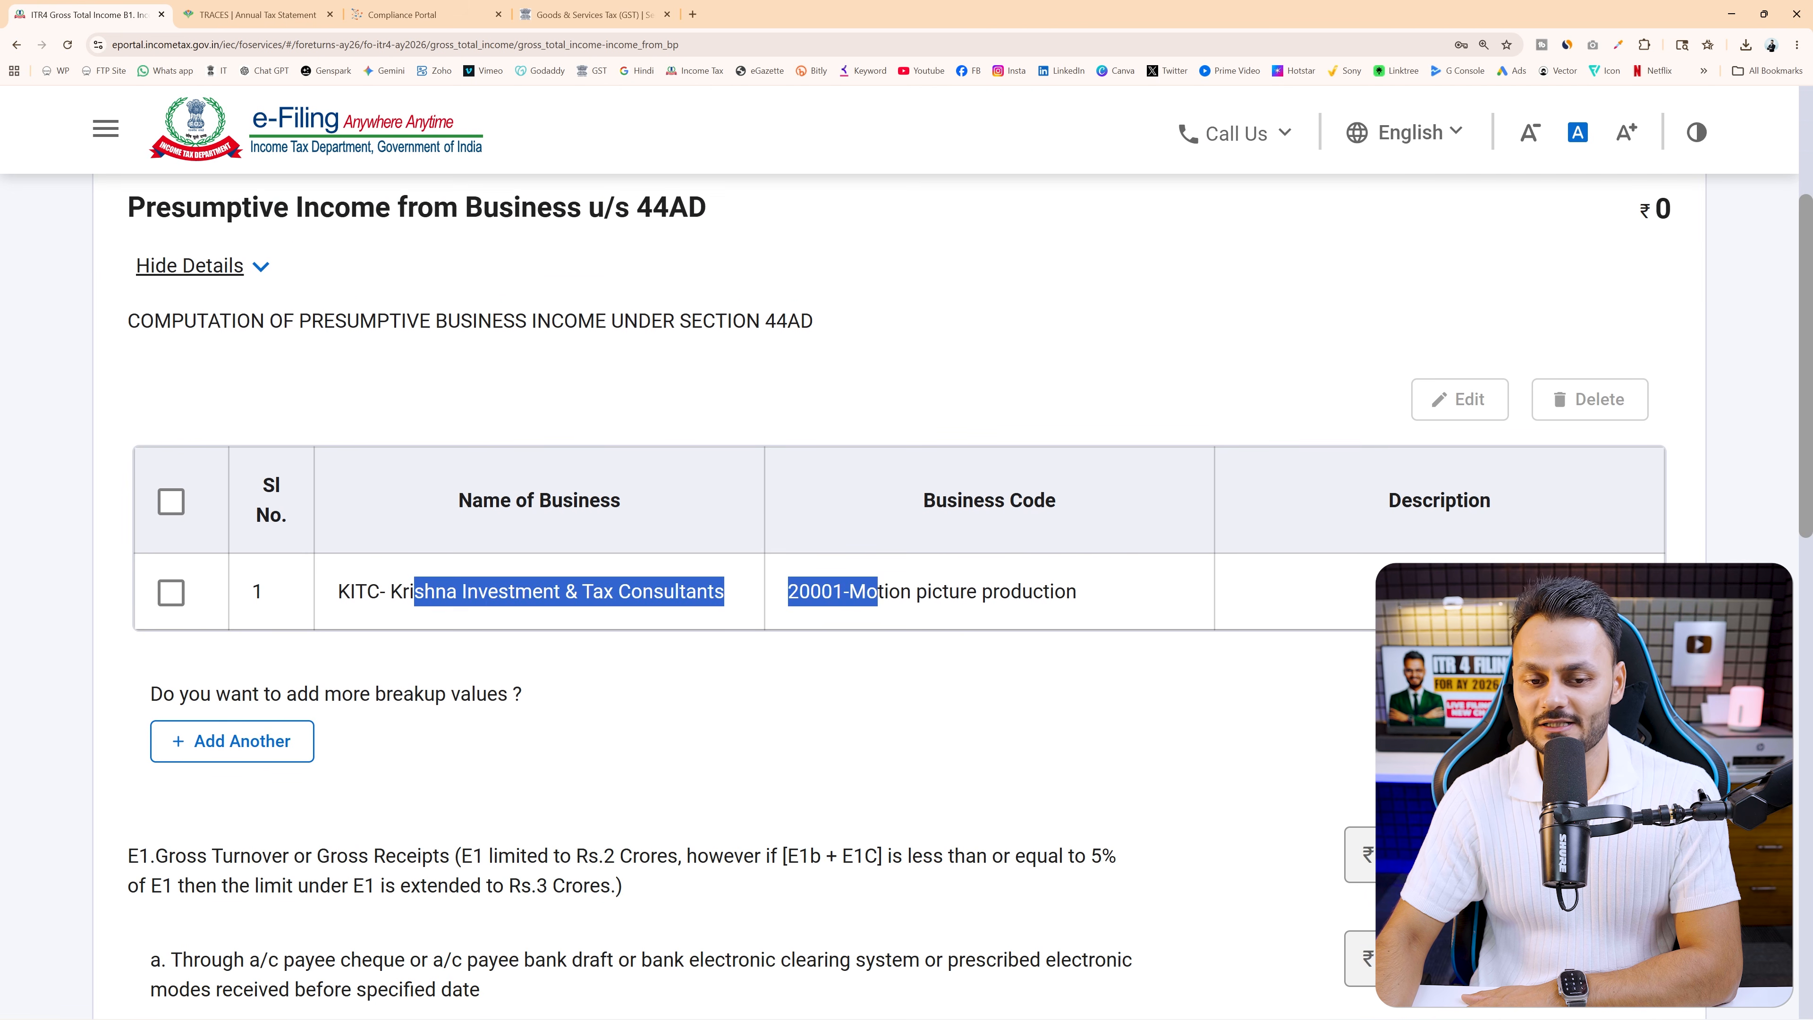
scroll(1019, 594, "down", 8)
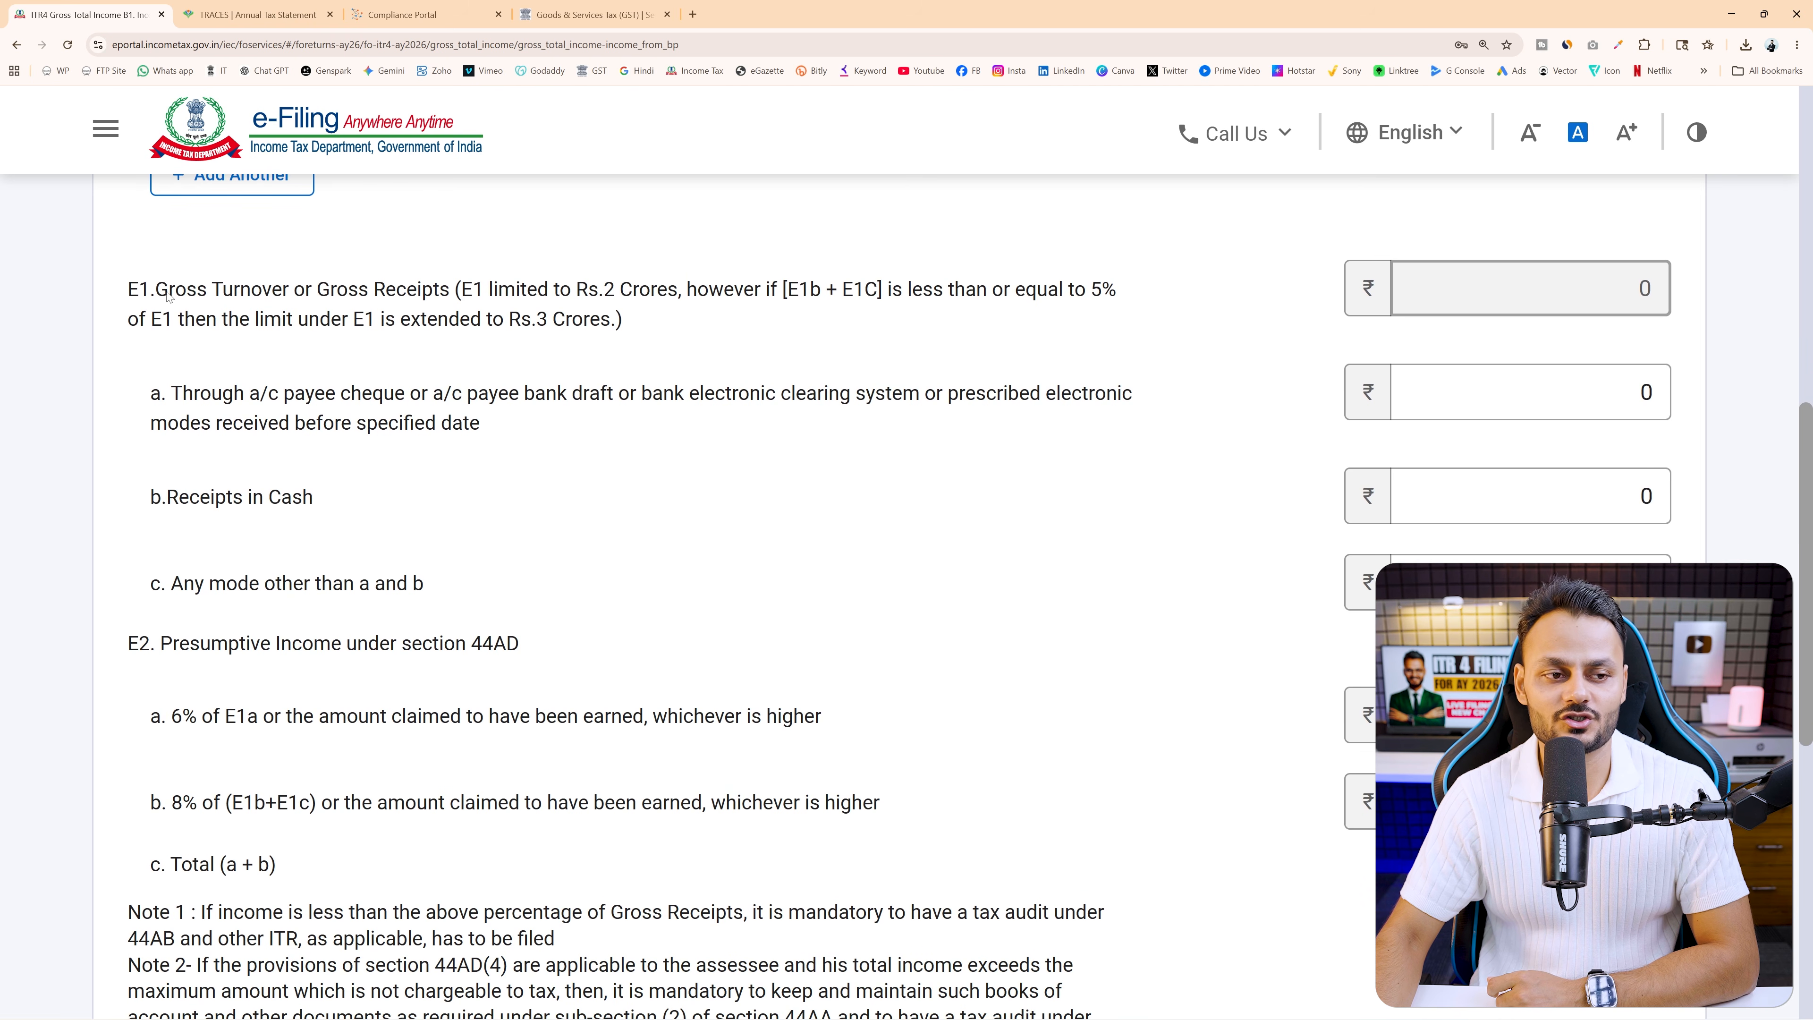
left_click_drag(156, 289, 442, 288)
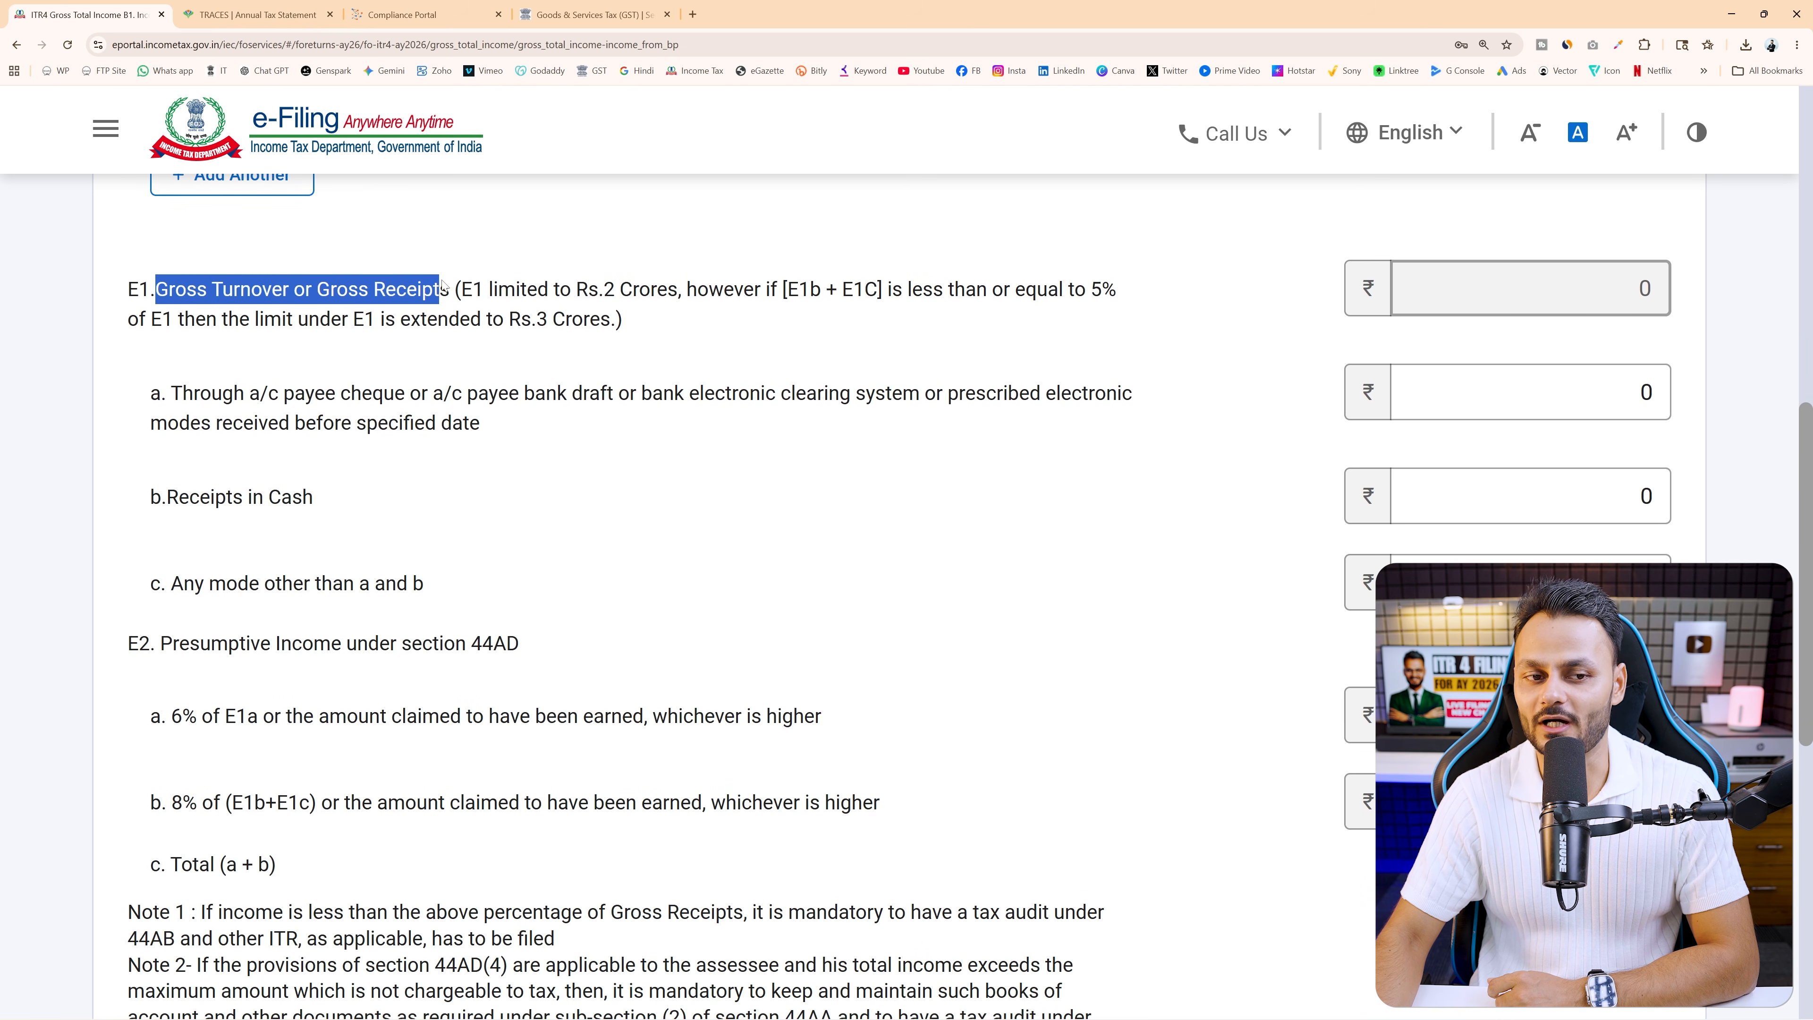
left_click(805, 343)
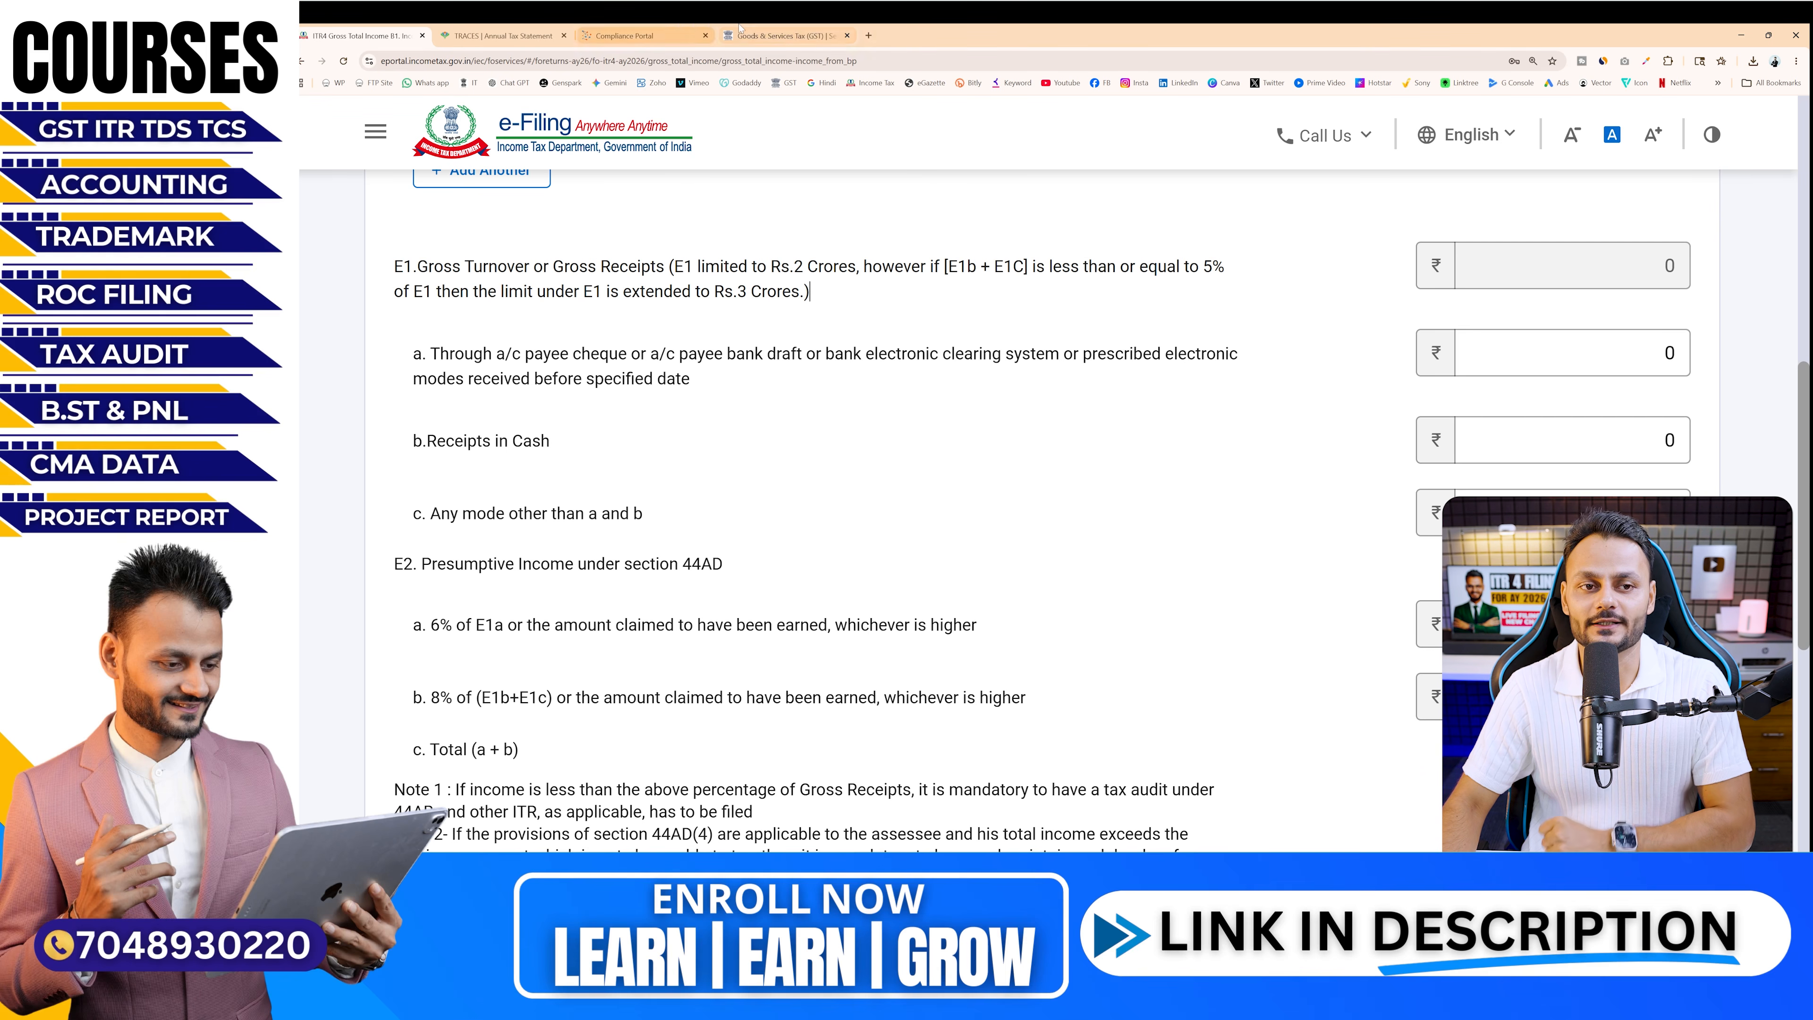
Switch to the Compliance Portal's AIS and open Part B's Other Information section
left_click(785, 35)
left_click(646, 32)
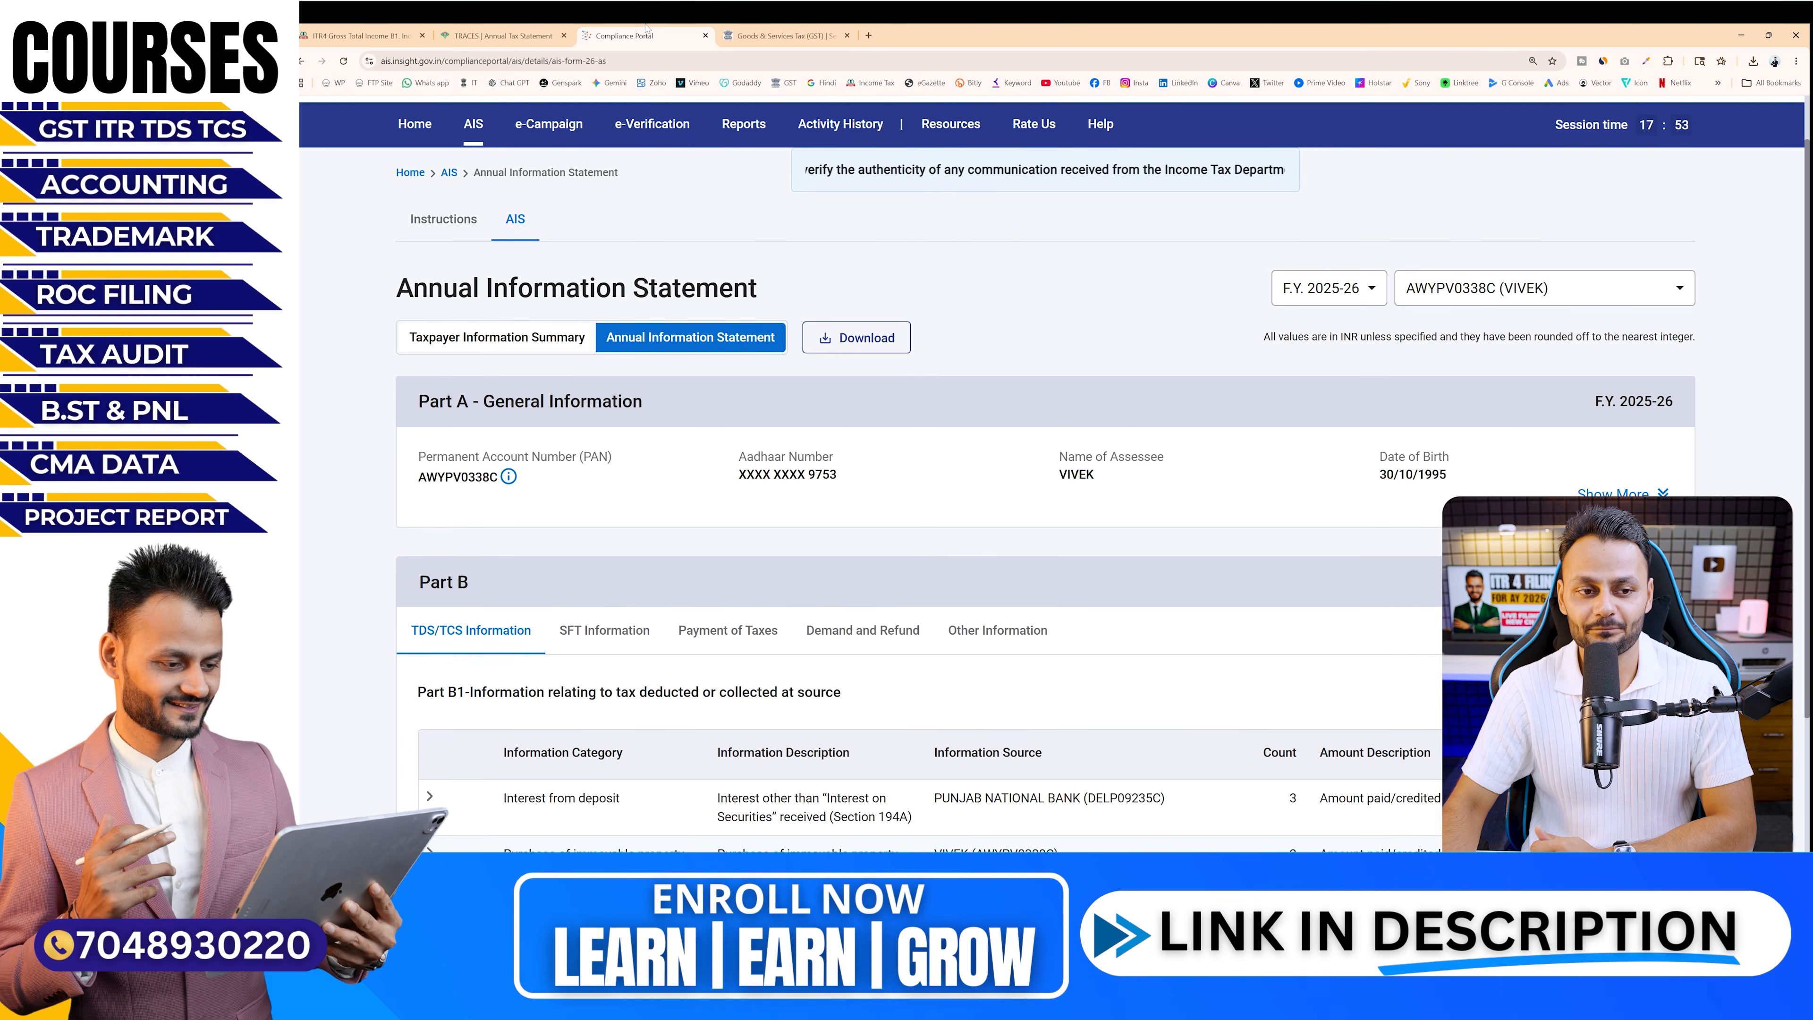
scroll(1002, 417, "down", 3)
left_click(1001, 417)
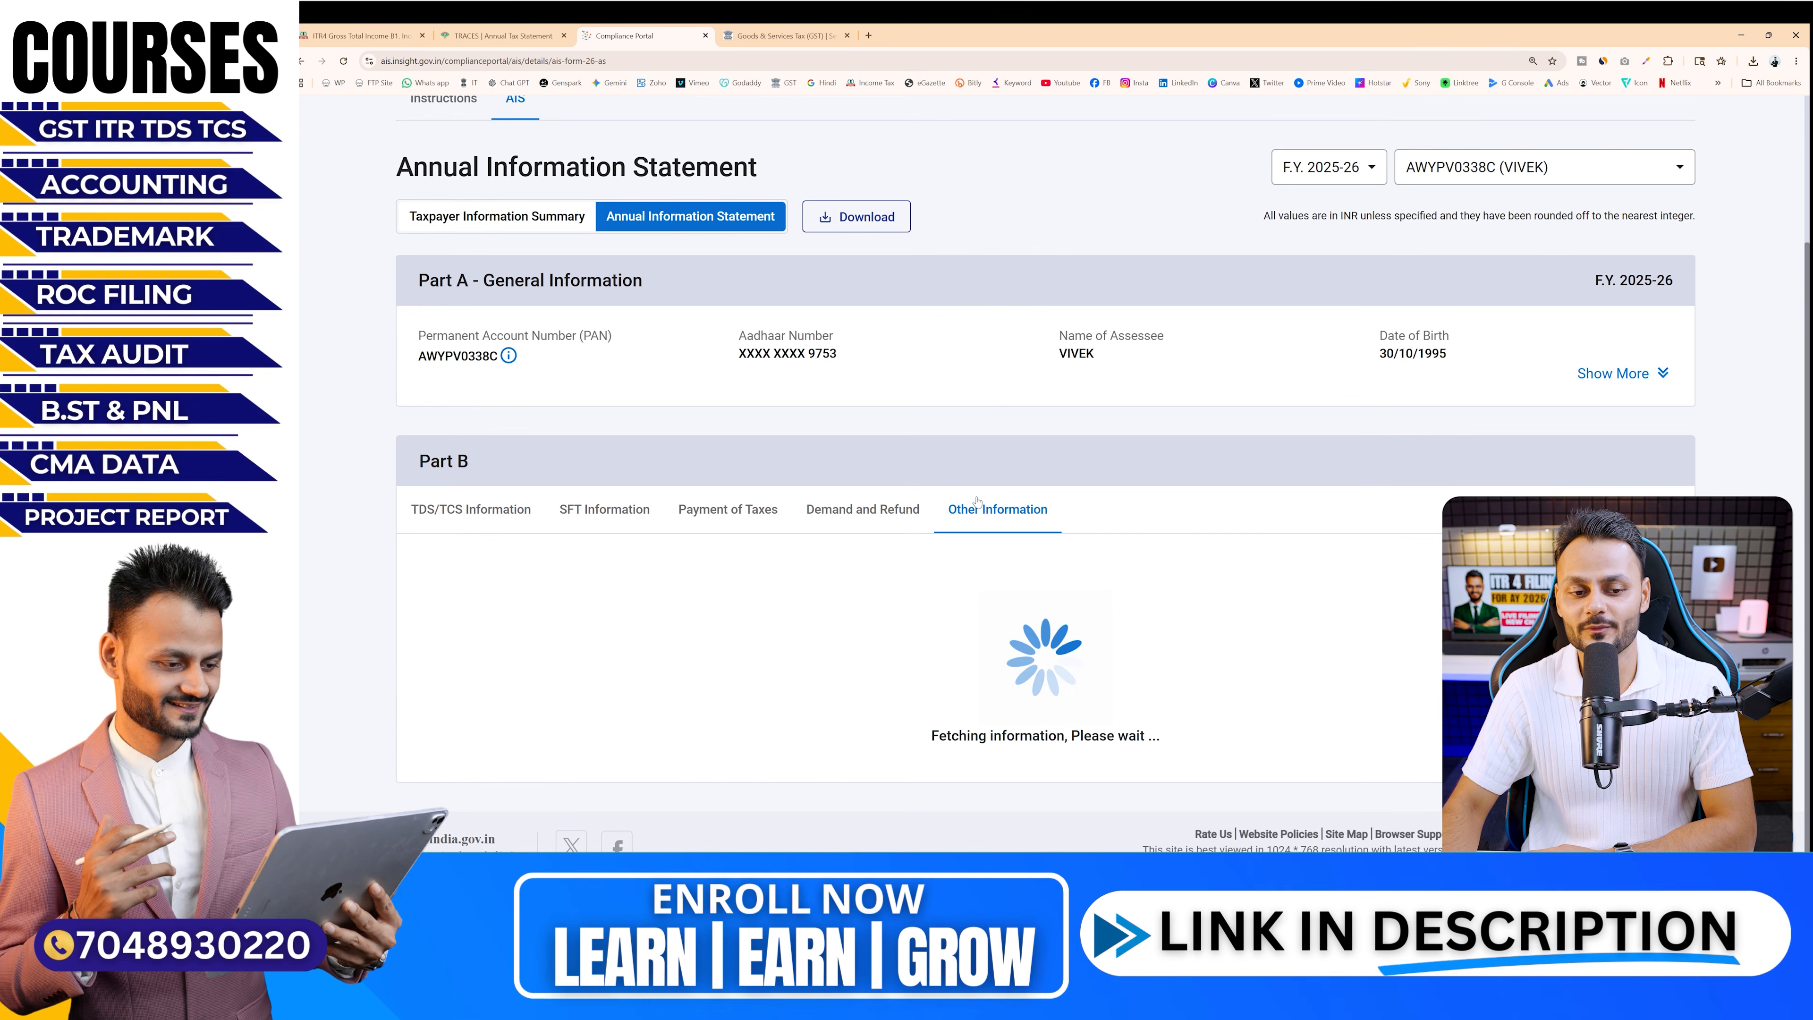
scroll(549, 352, "down", 3)
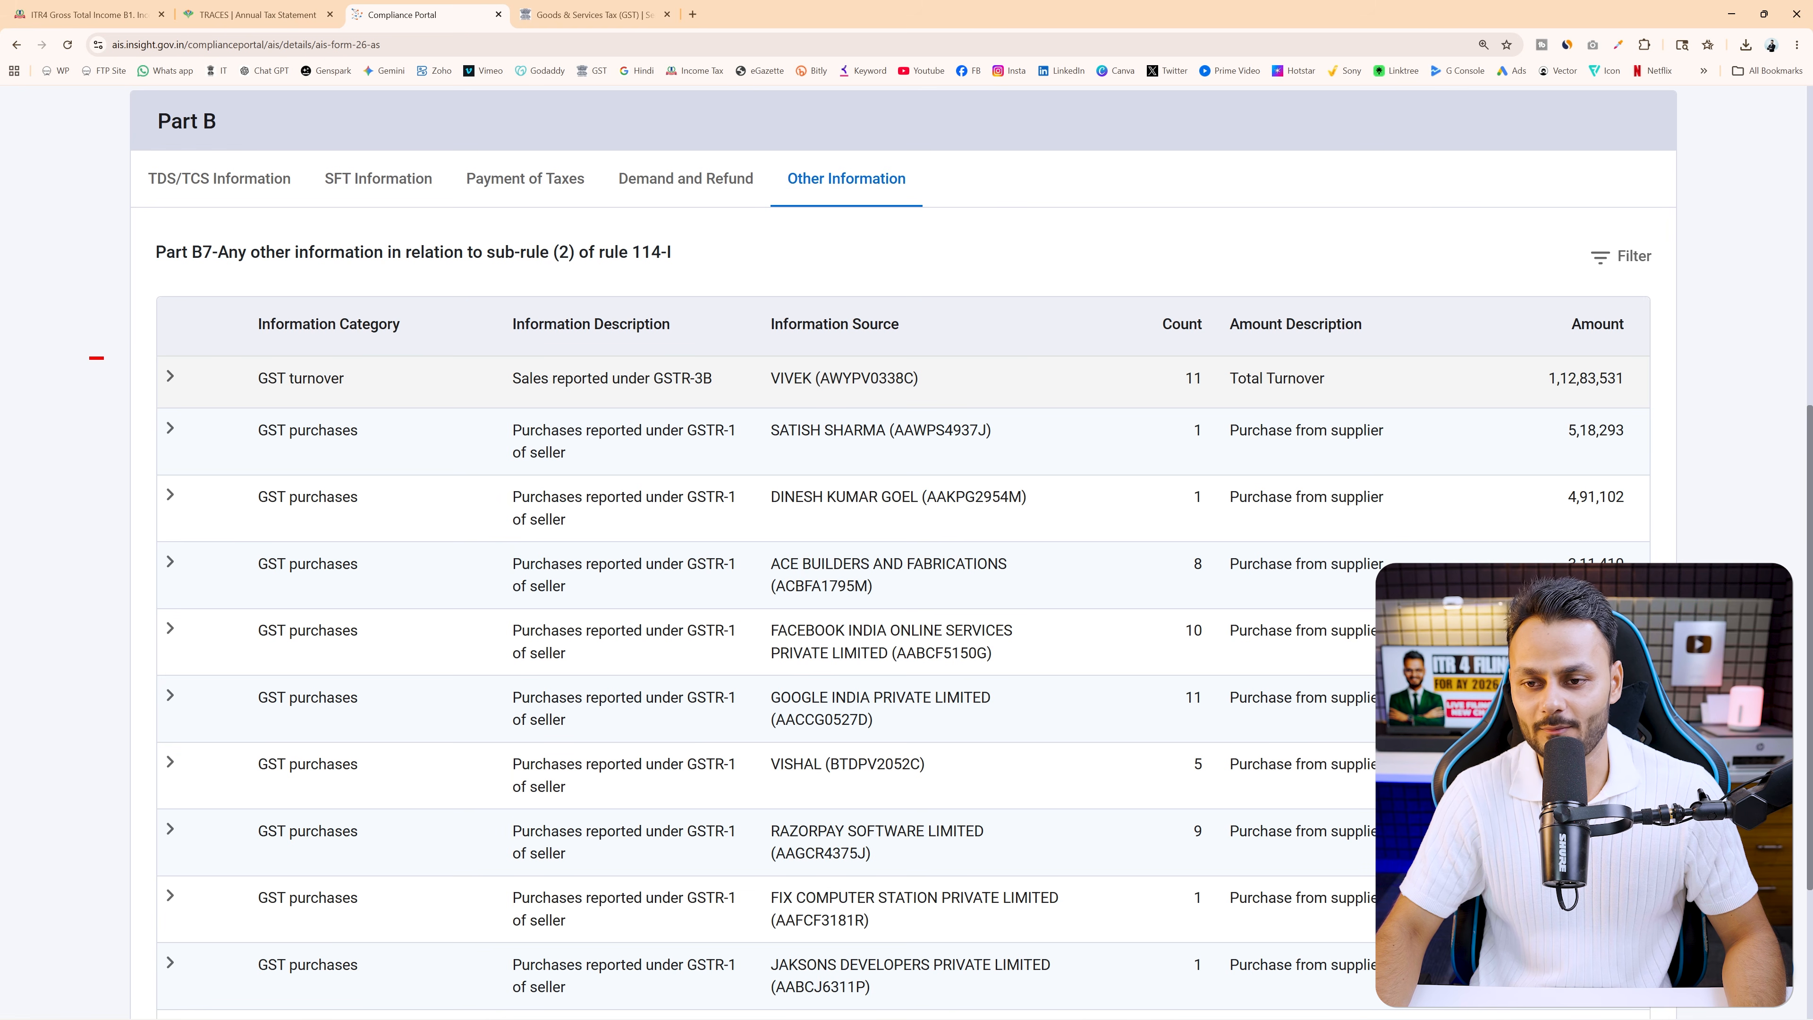
Annotate the GSTR-3B GST turnover row and its 1,12,83,531 amount, then clear the annotations
left_click_drag(102, 358, 1763, 405)
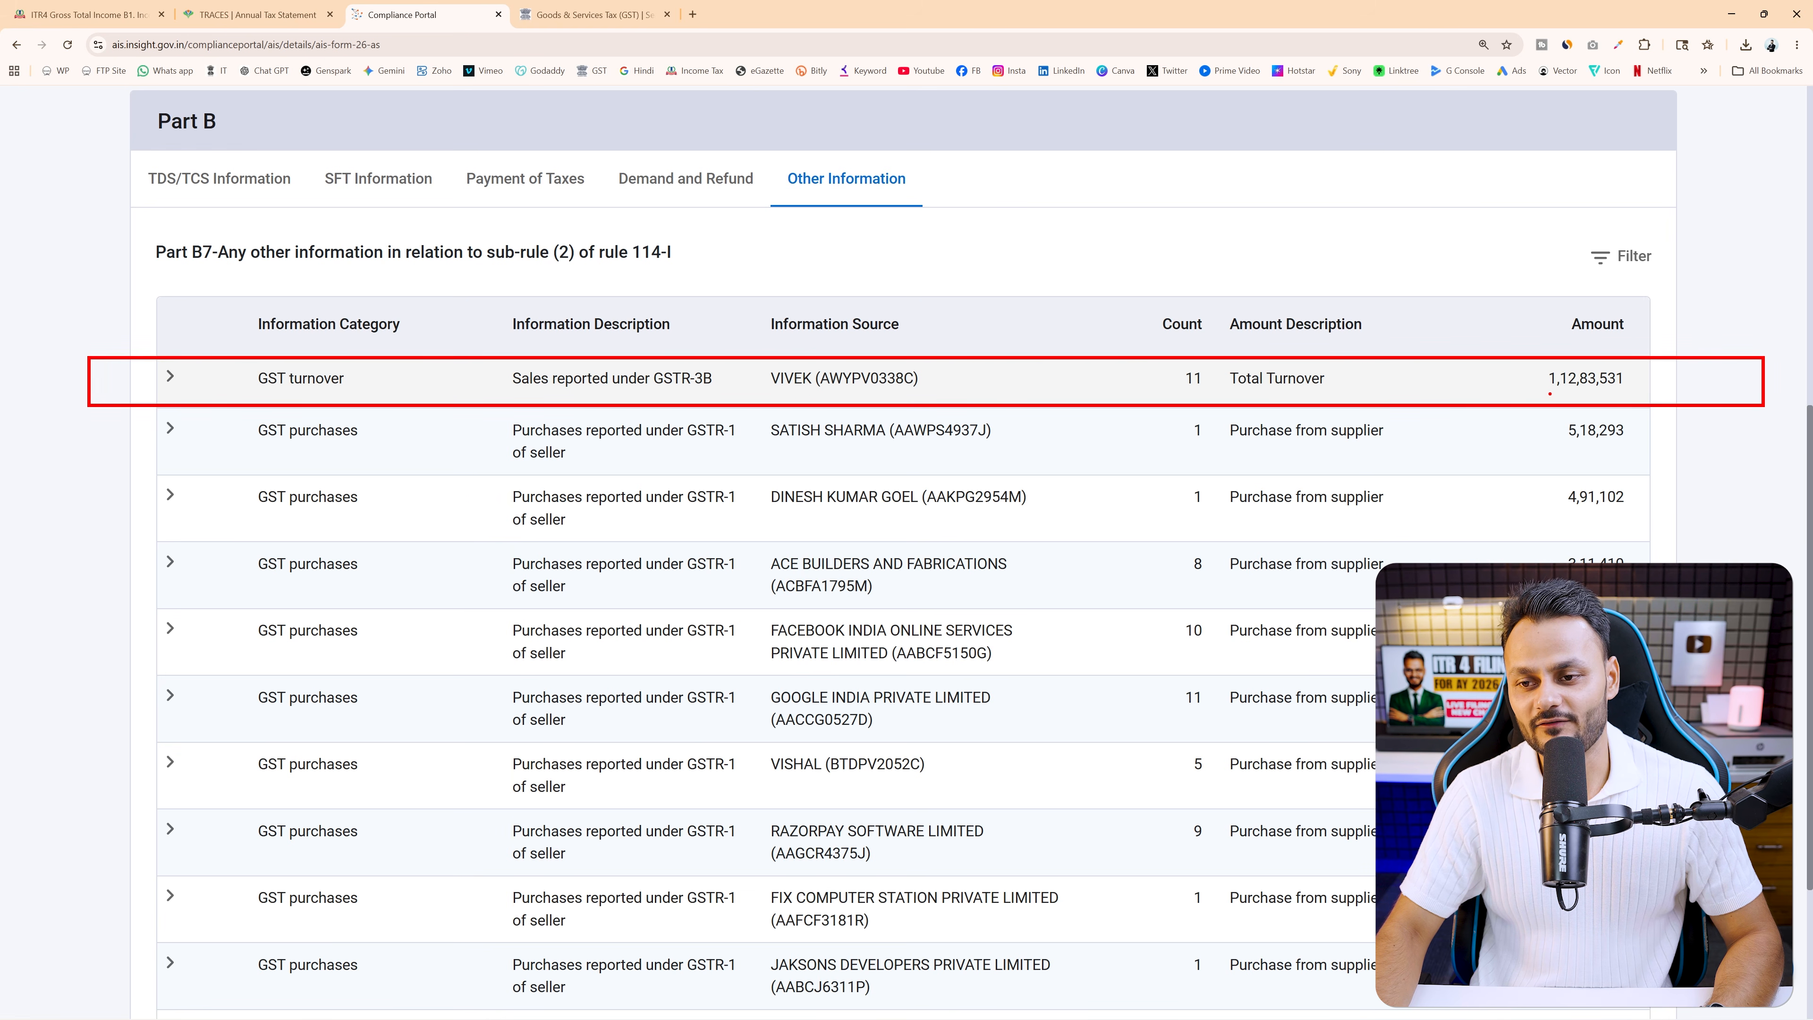
mouse_move(1550, 393)
left_mouse_down()
mouse_move(1610, 392)
mouse_move(1596, 350)
mouse_move(1634, 404)
mouse_move(1665, 398)
left_mouse_up()
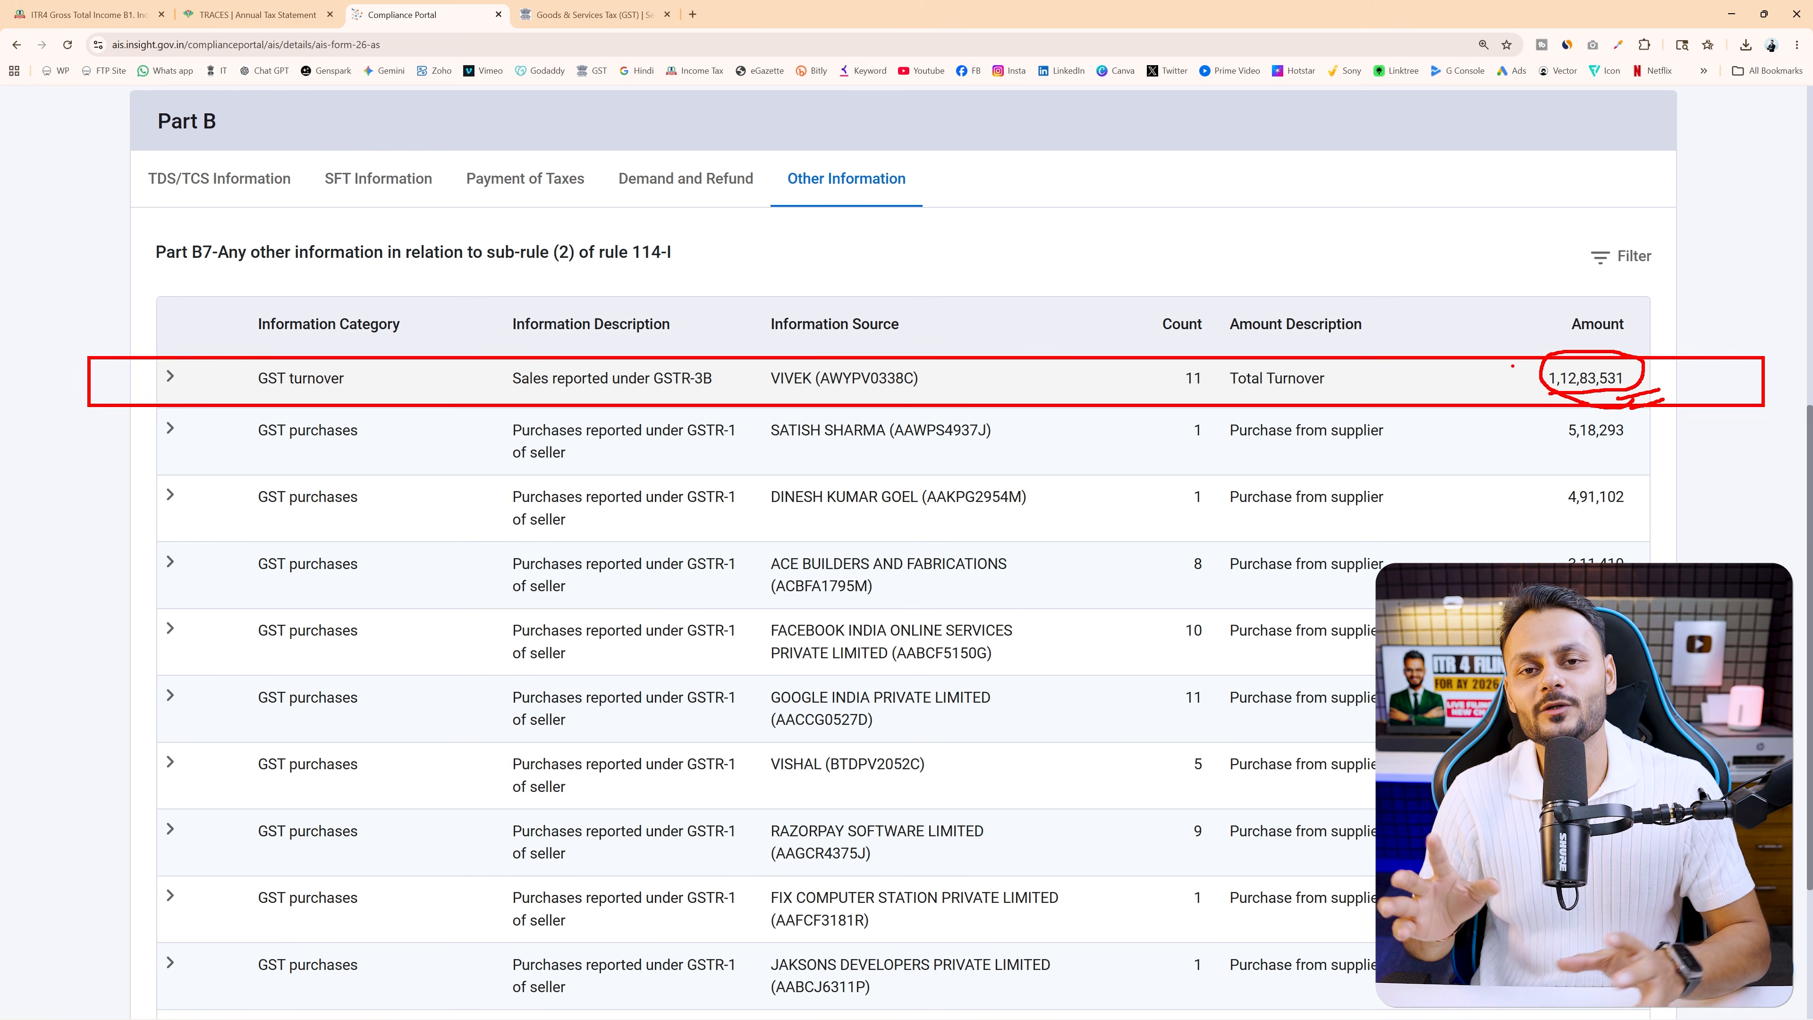
key("Escape")
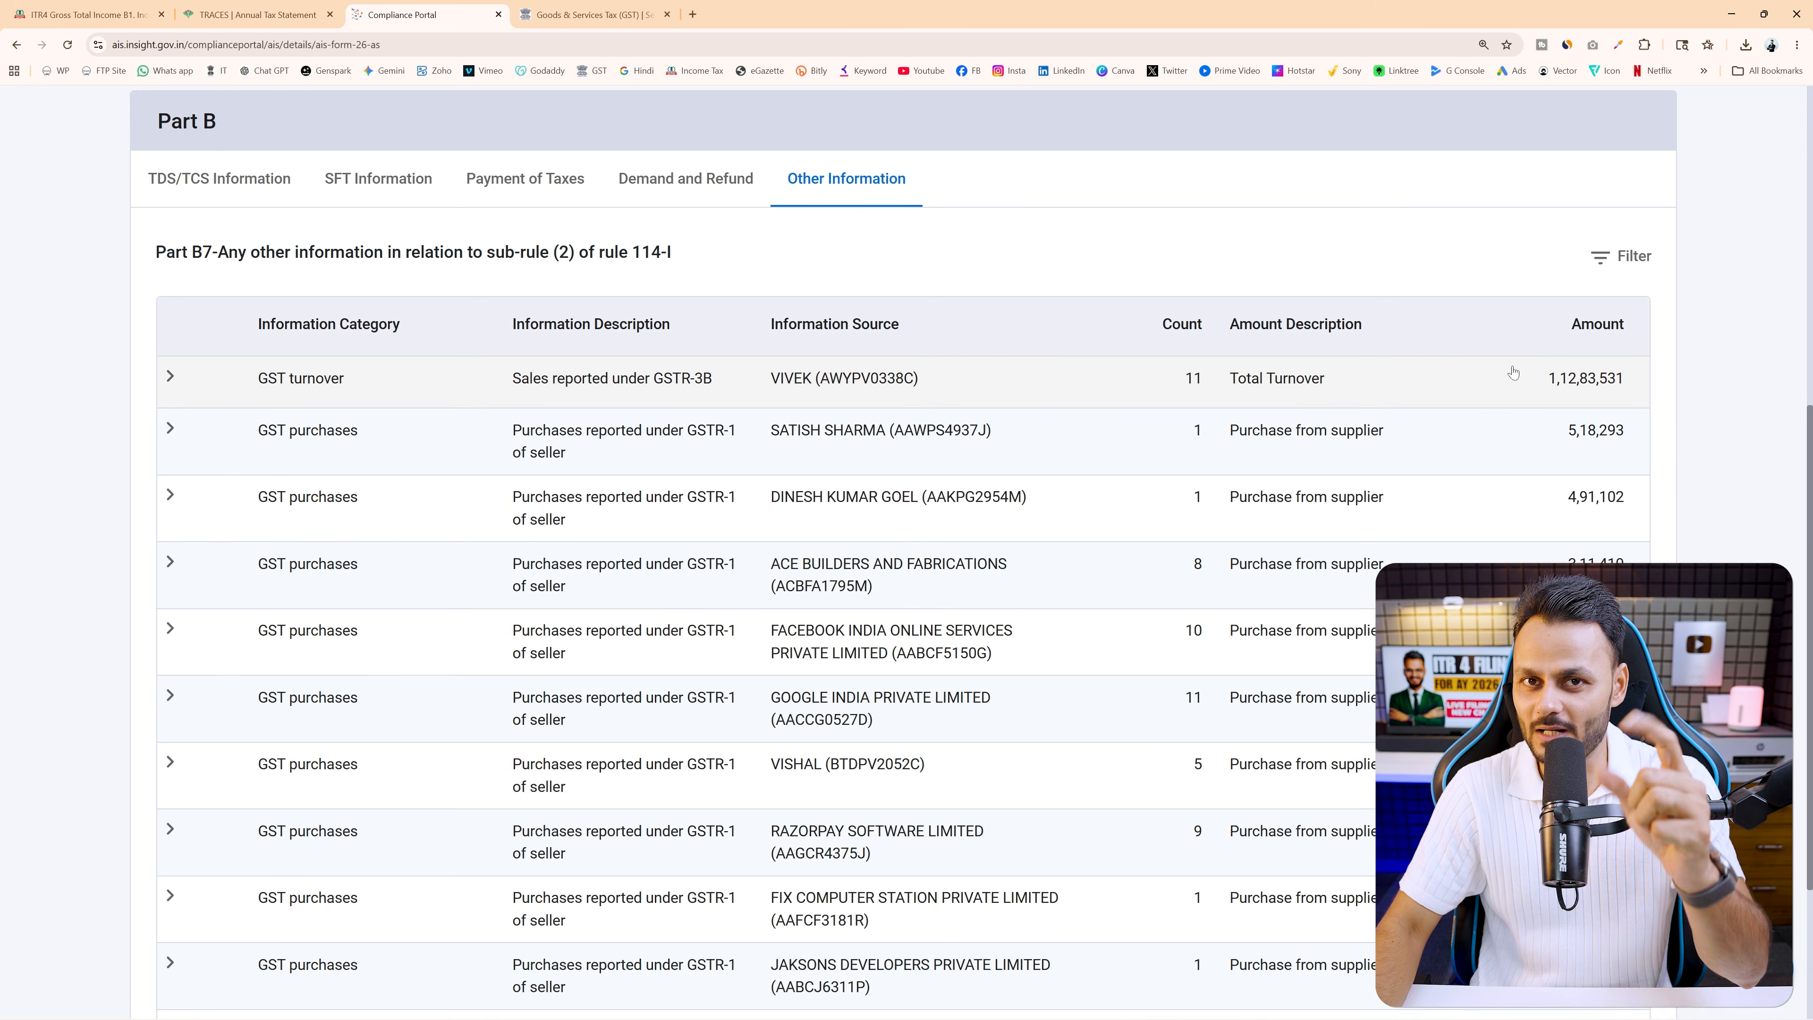
mouse_move(1250, 987)
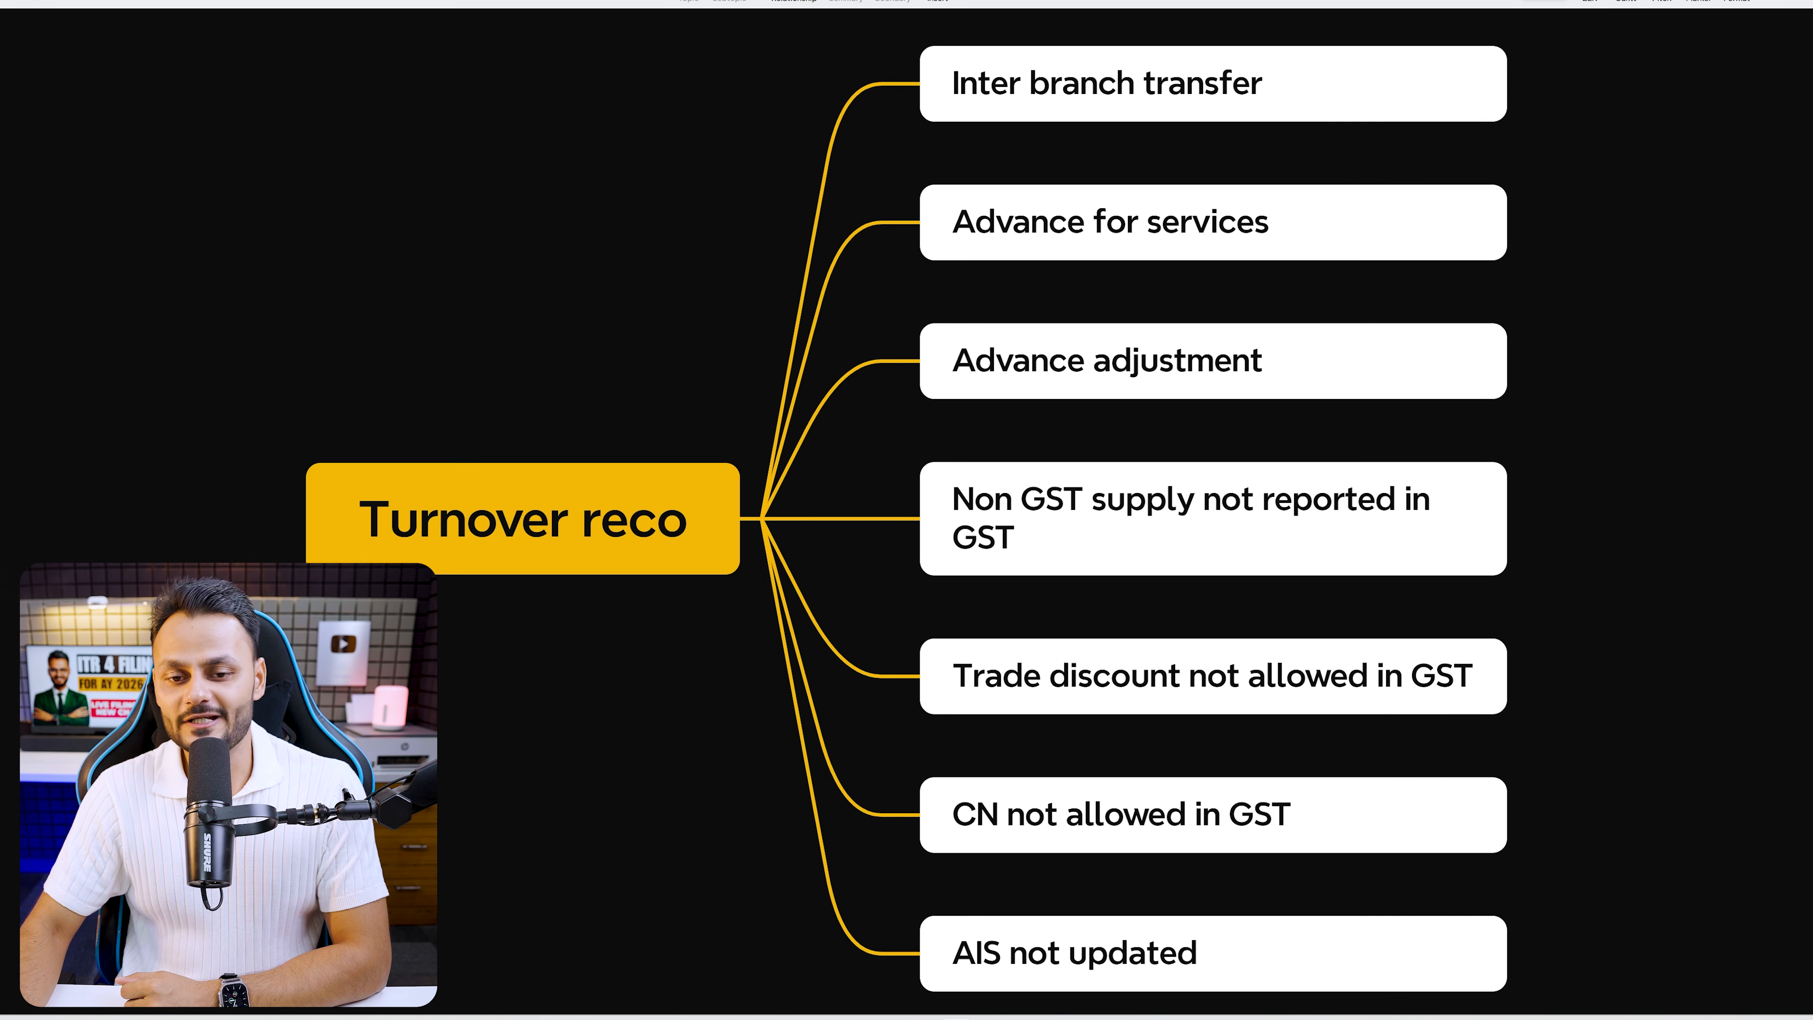
left_click(599, 544)
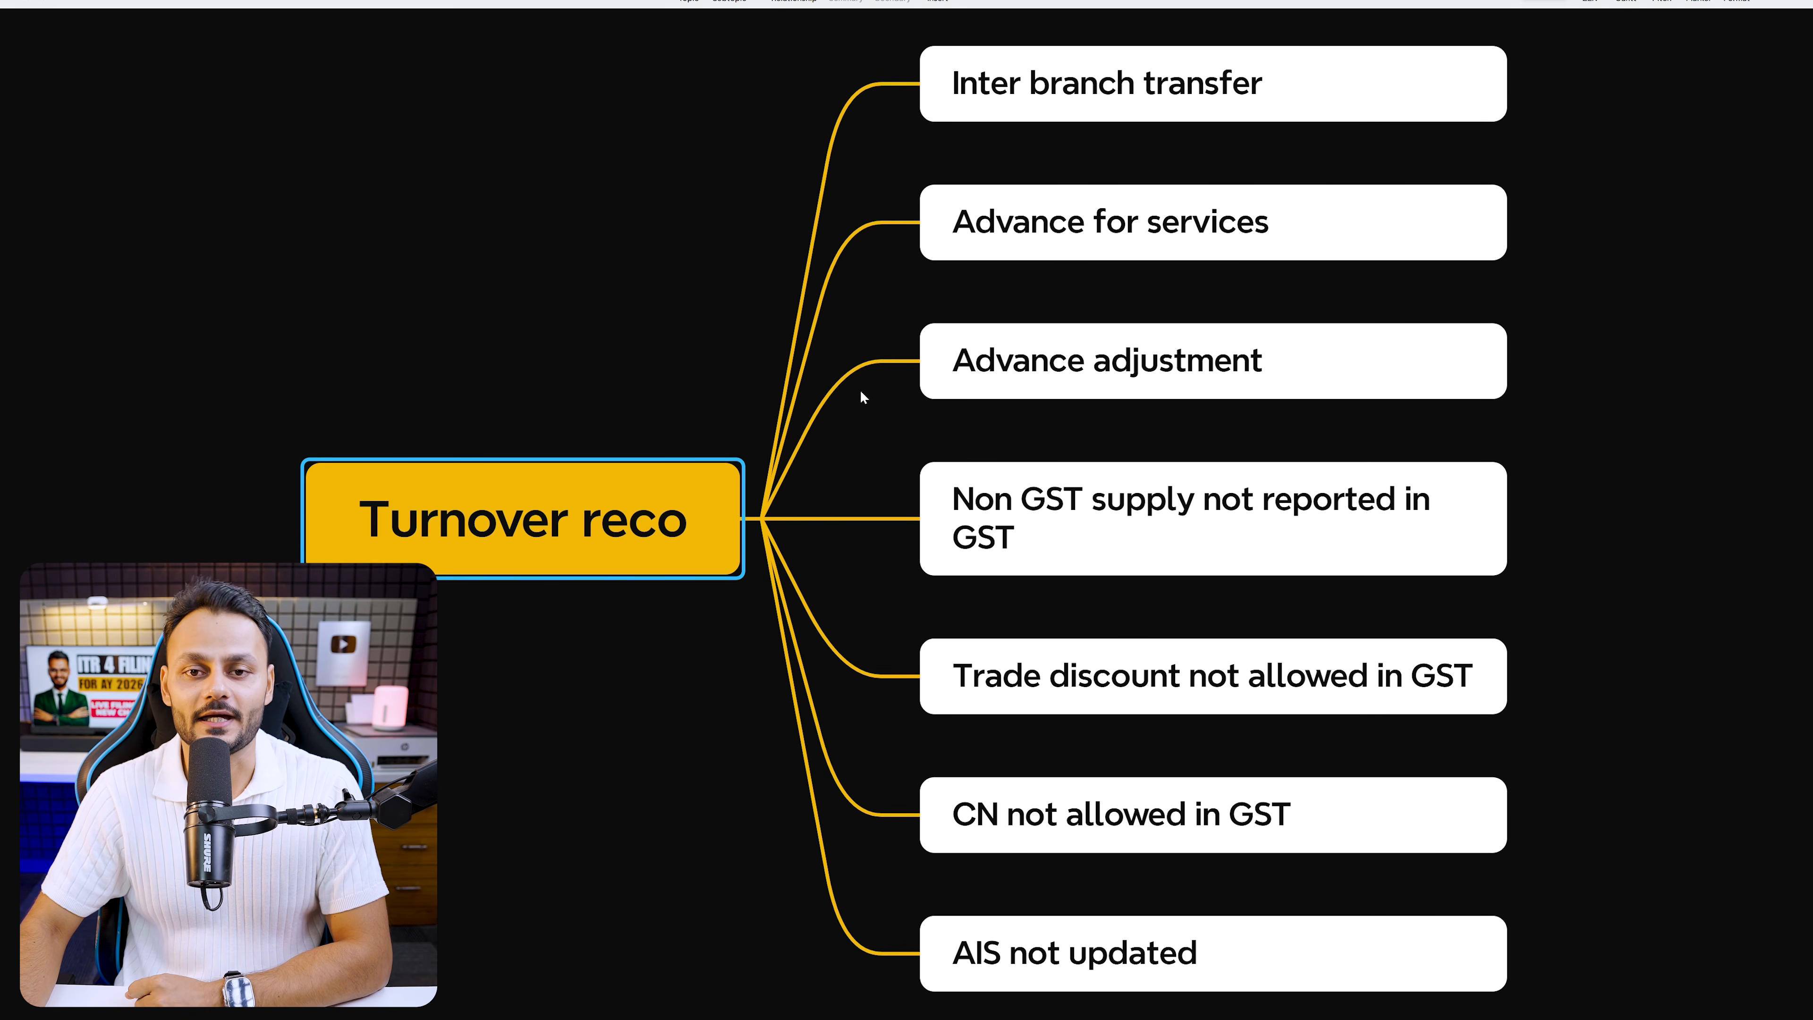
left_click(1288, 81)
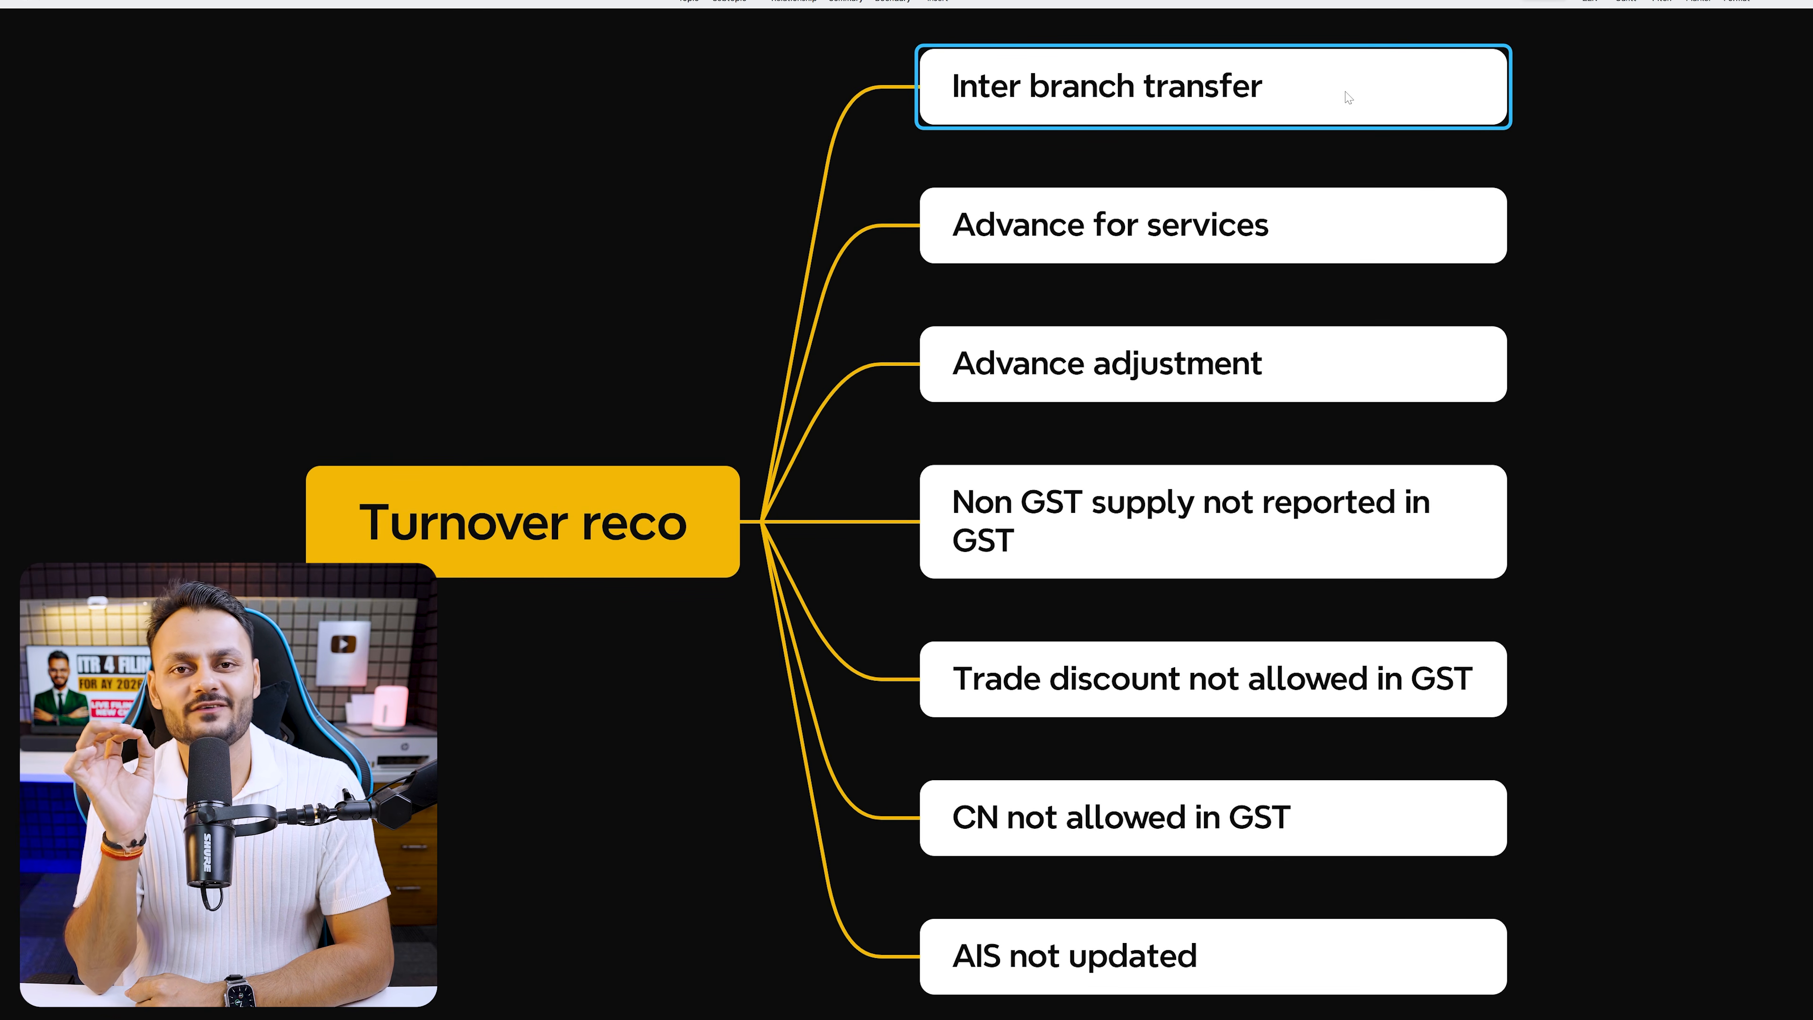
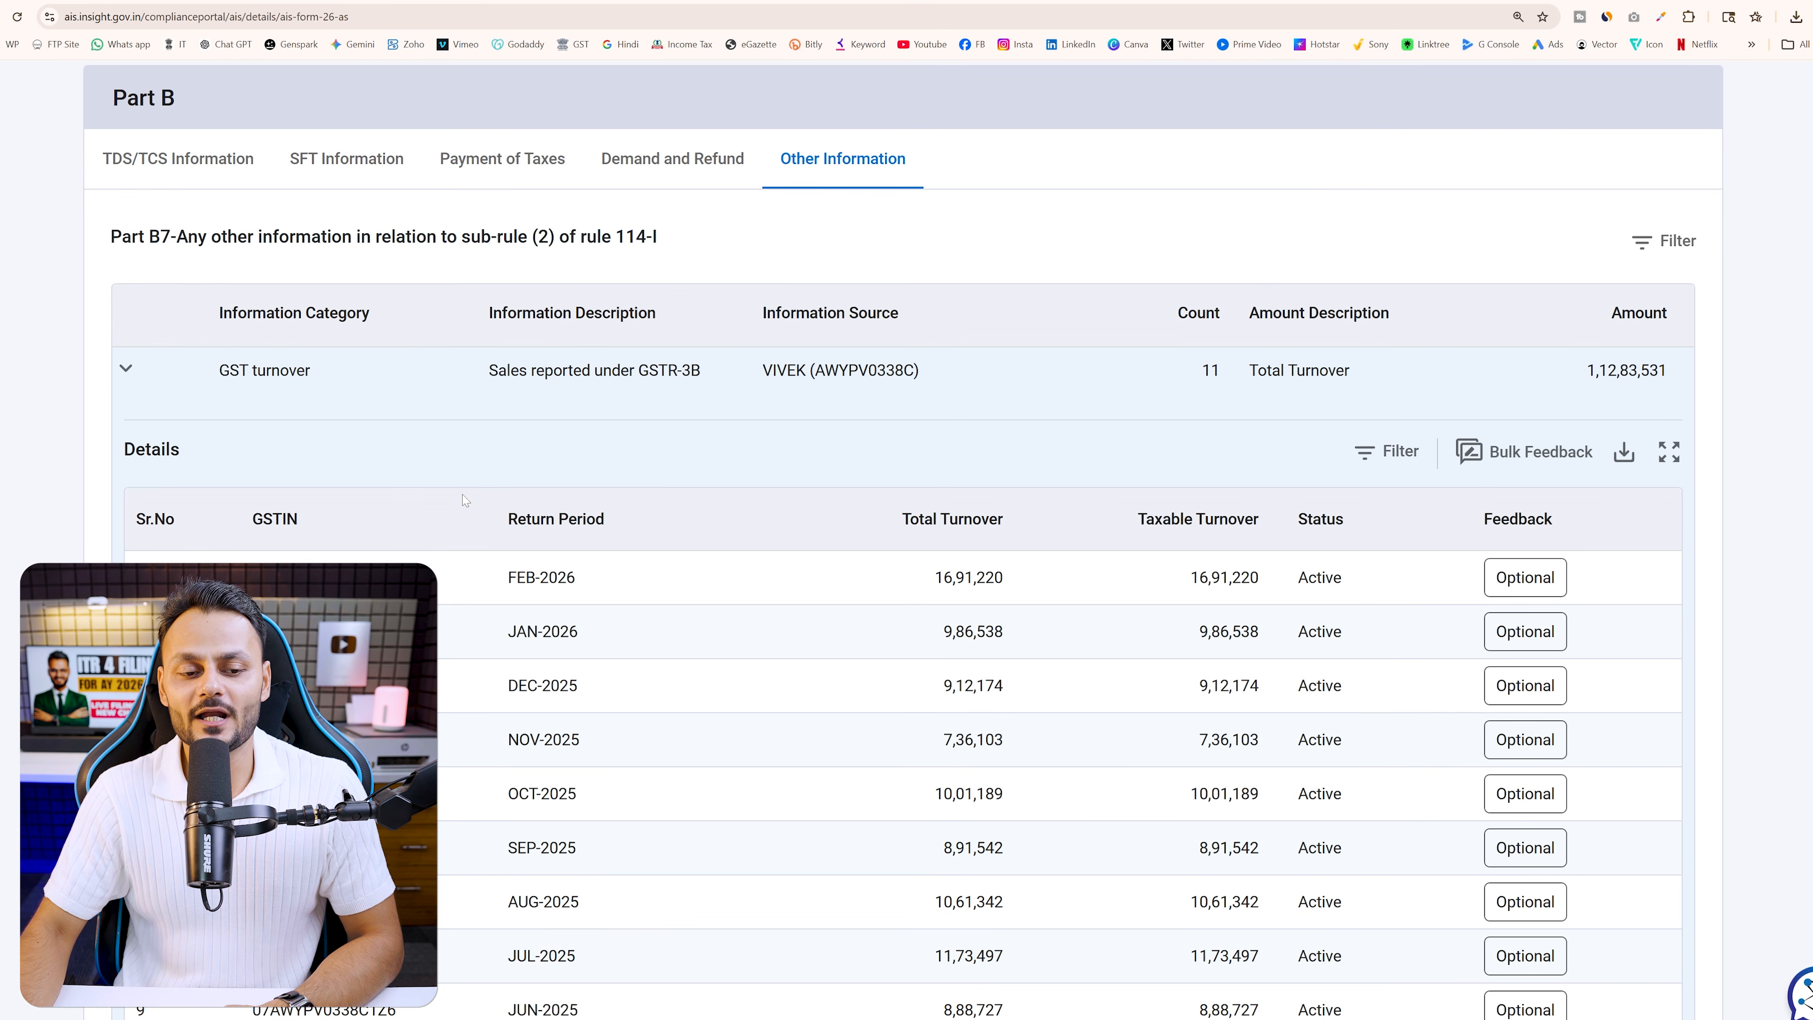
Check the GSTR-3B turnover of 1,12,83,531 in AIS, then go back to the ITR-4 tab
scroll(716, 544, "down", 2)
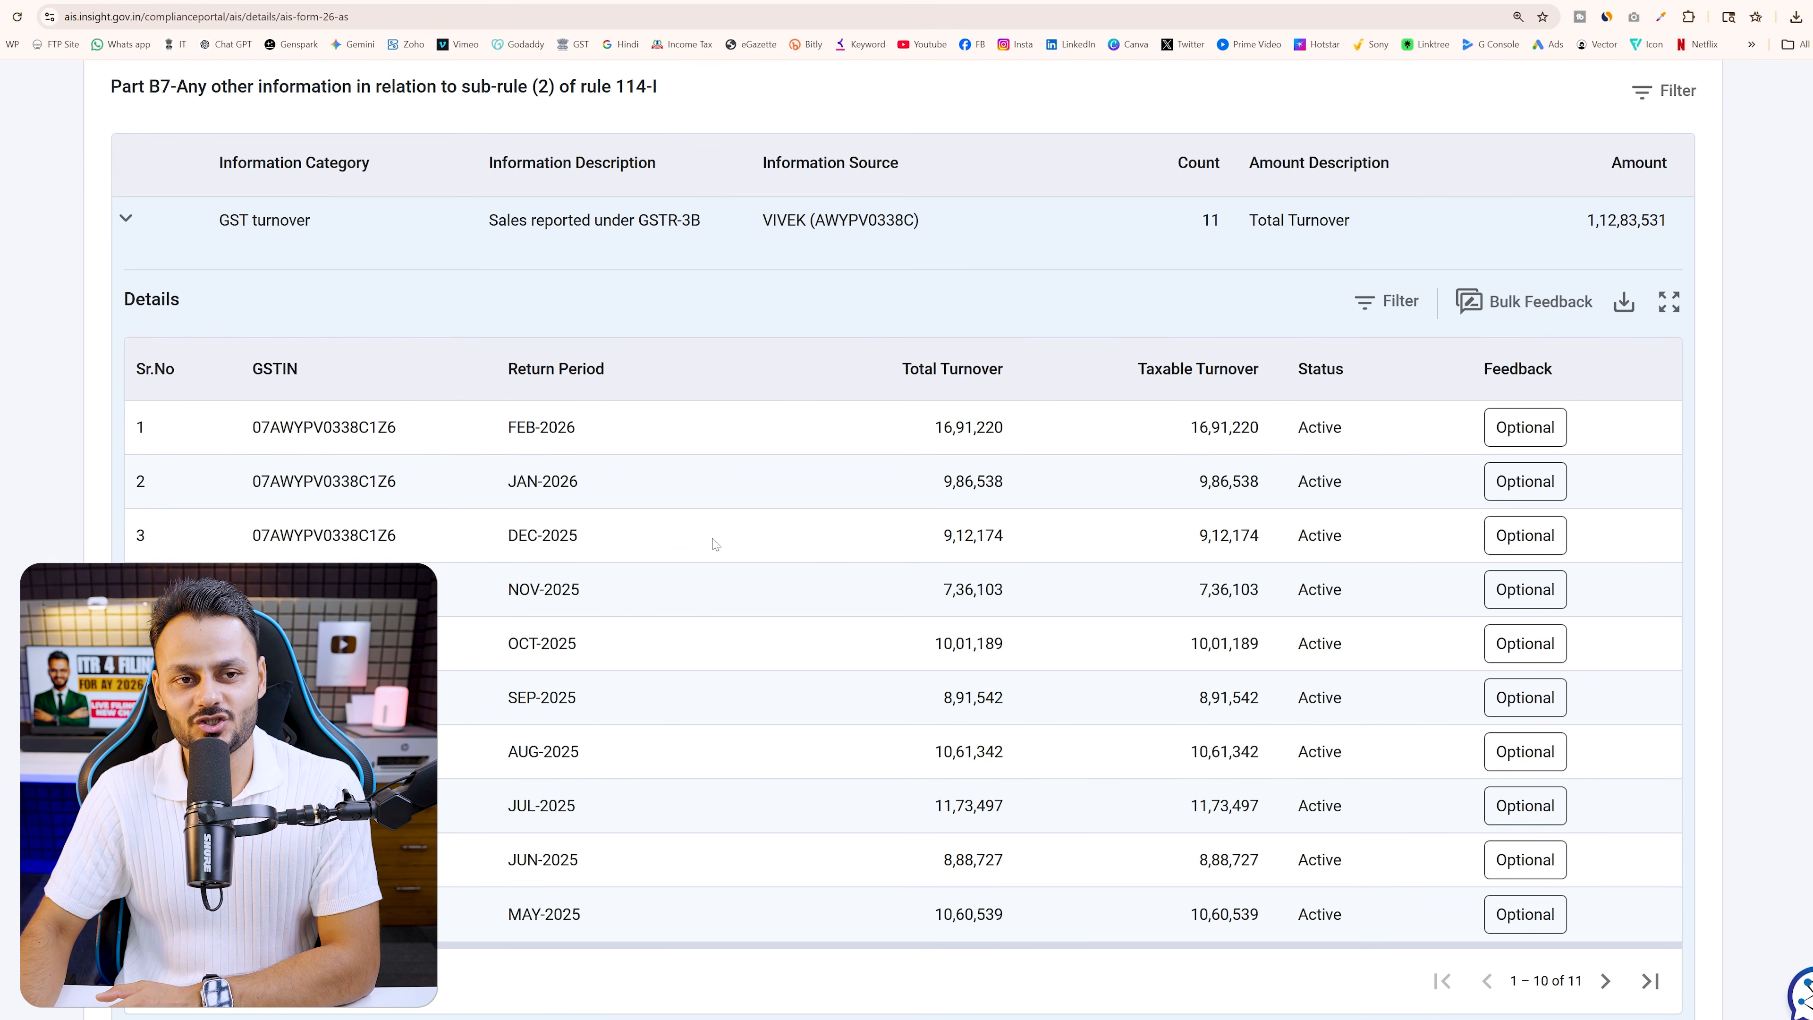
left_click(664, 1)
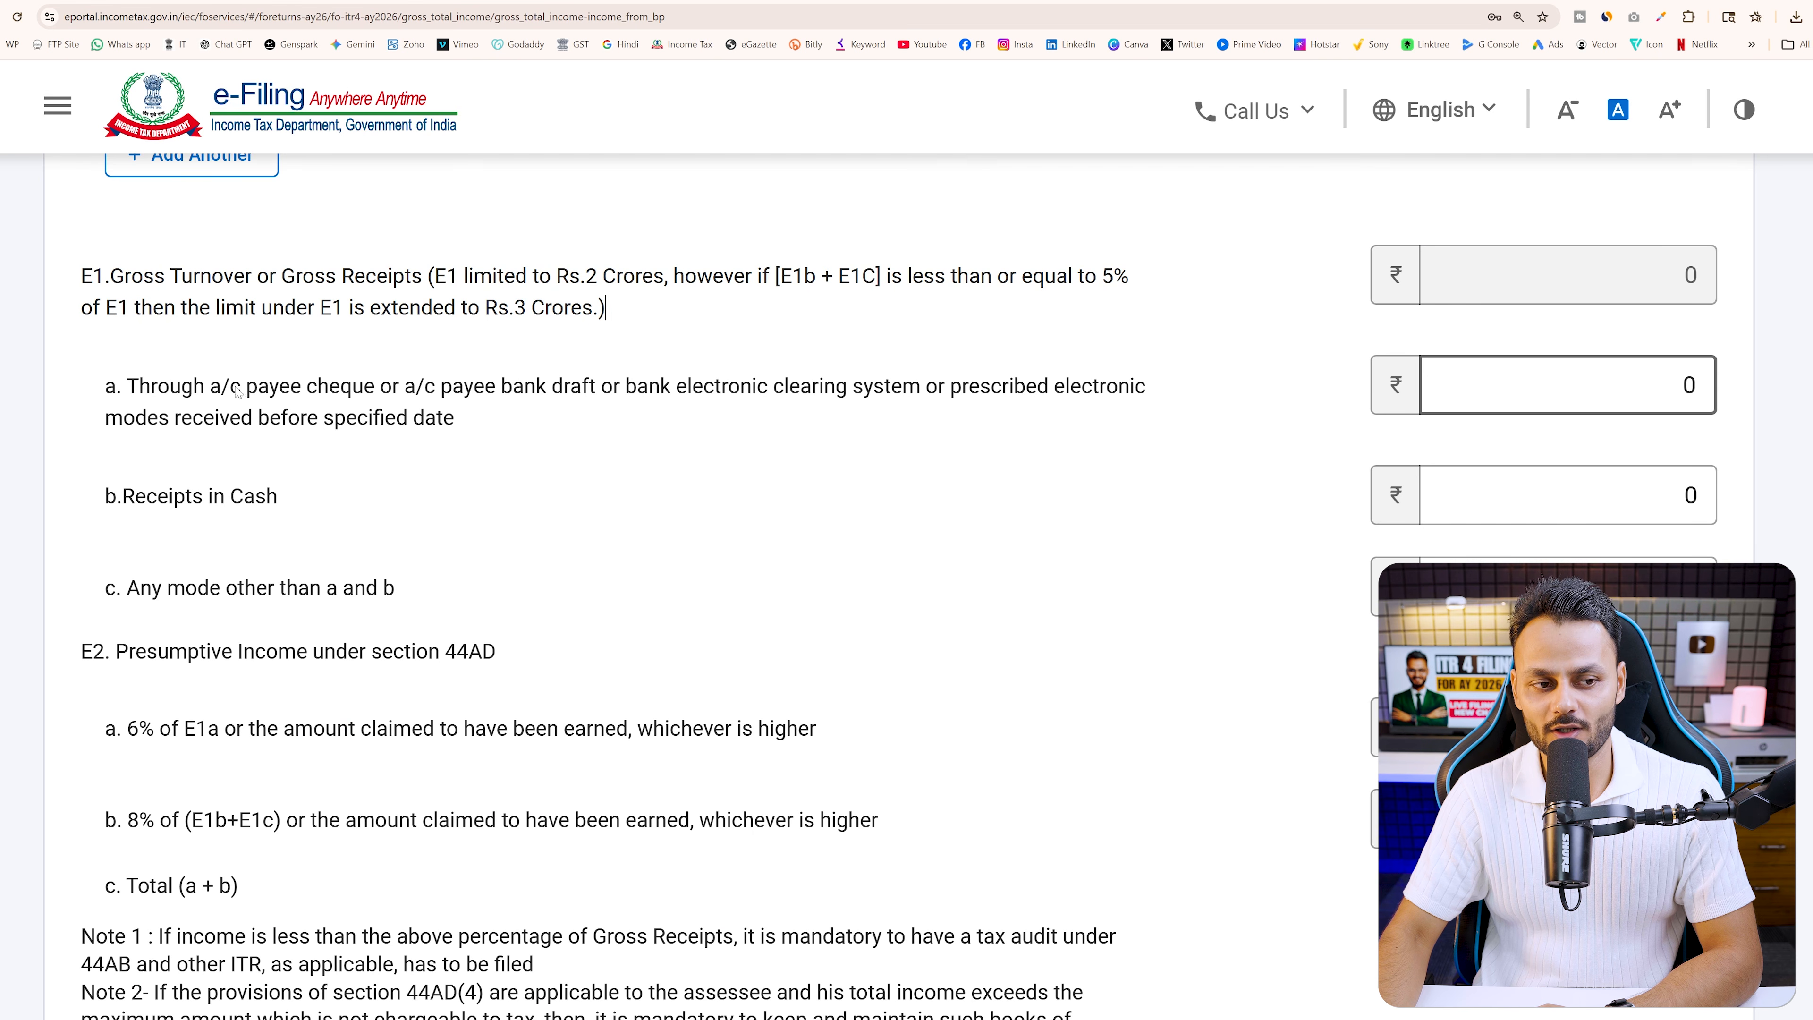
Review the E1 item a banking-channel and item b any-other-mode receipts descriptions
left_click_drag(118, 387, 470, 437)
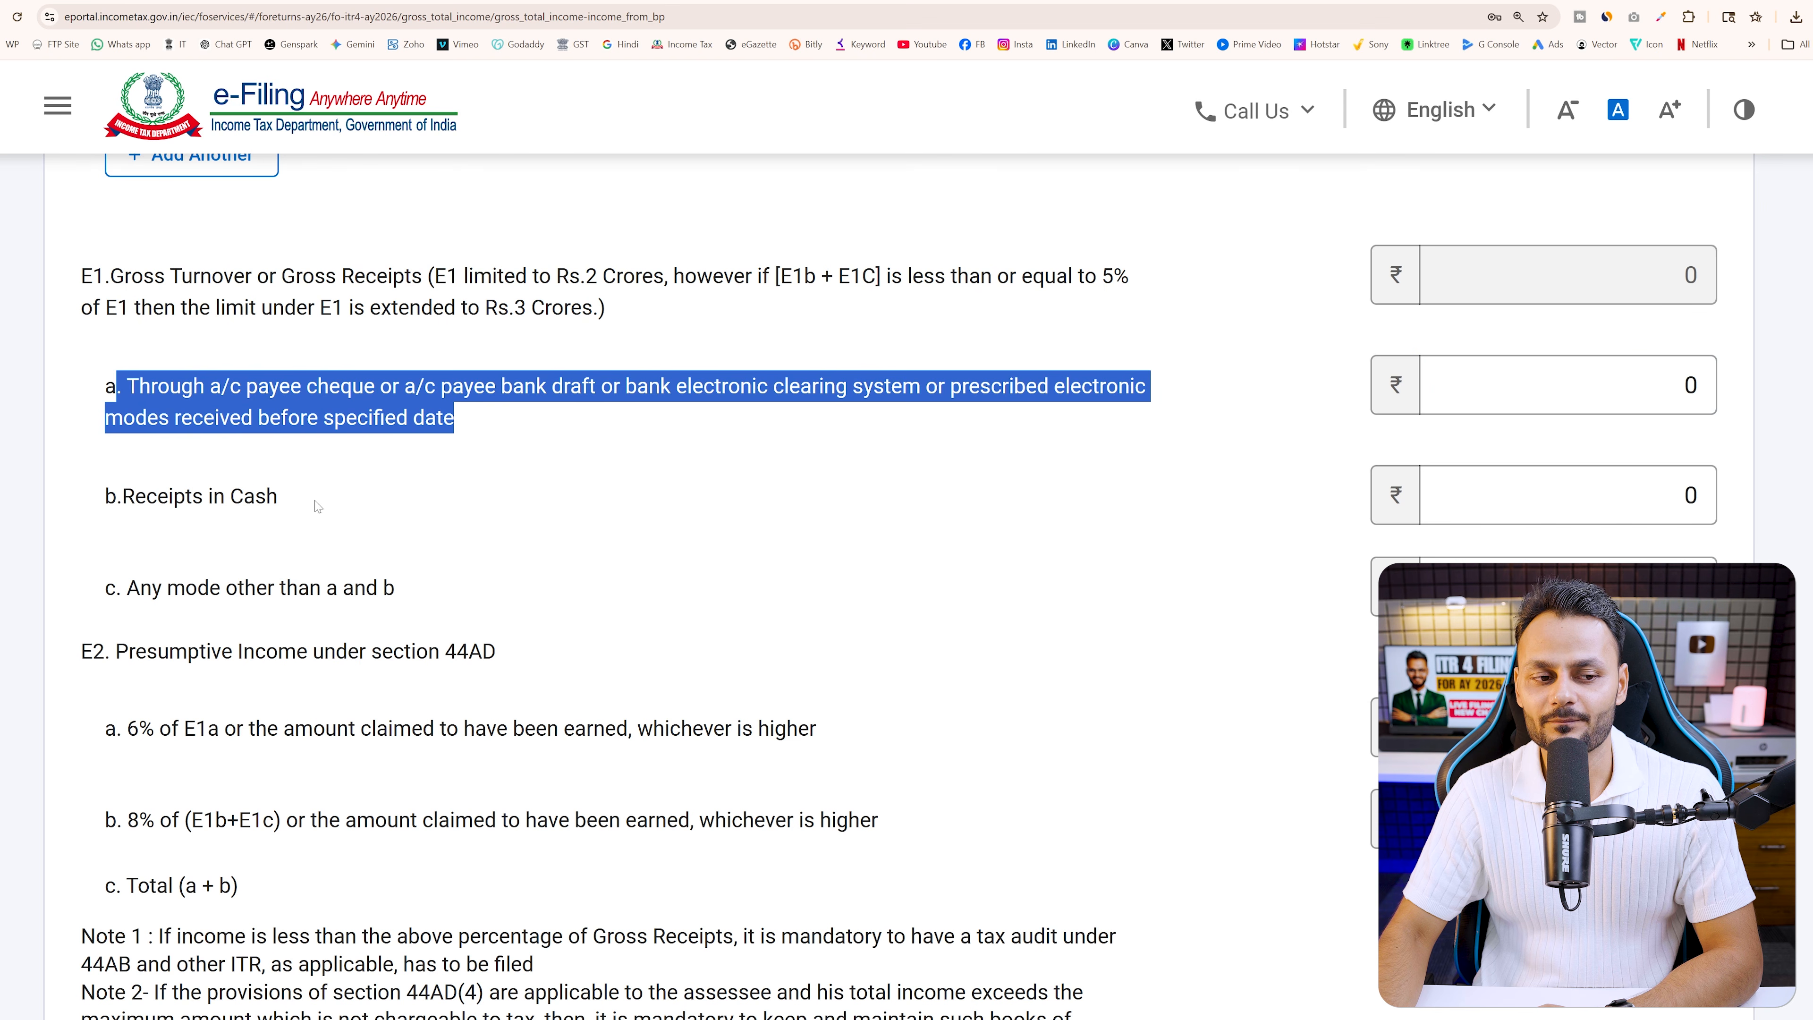
left_click(172, 397)
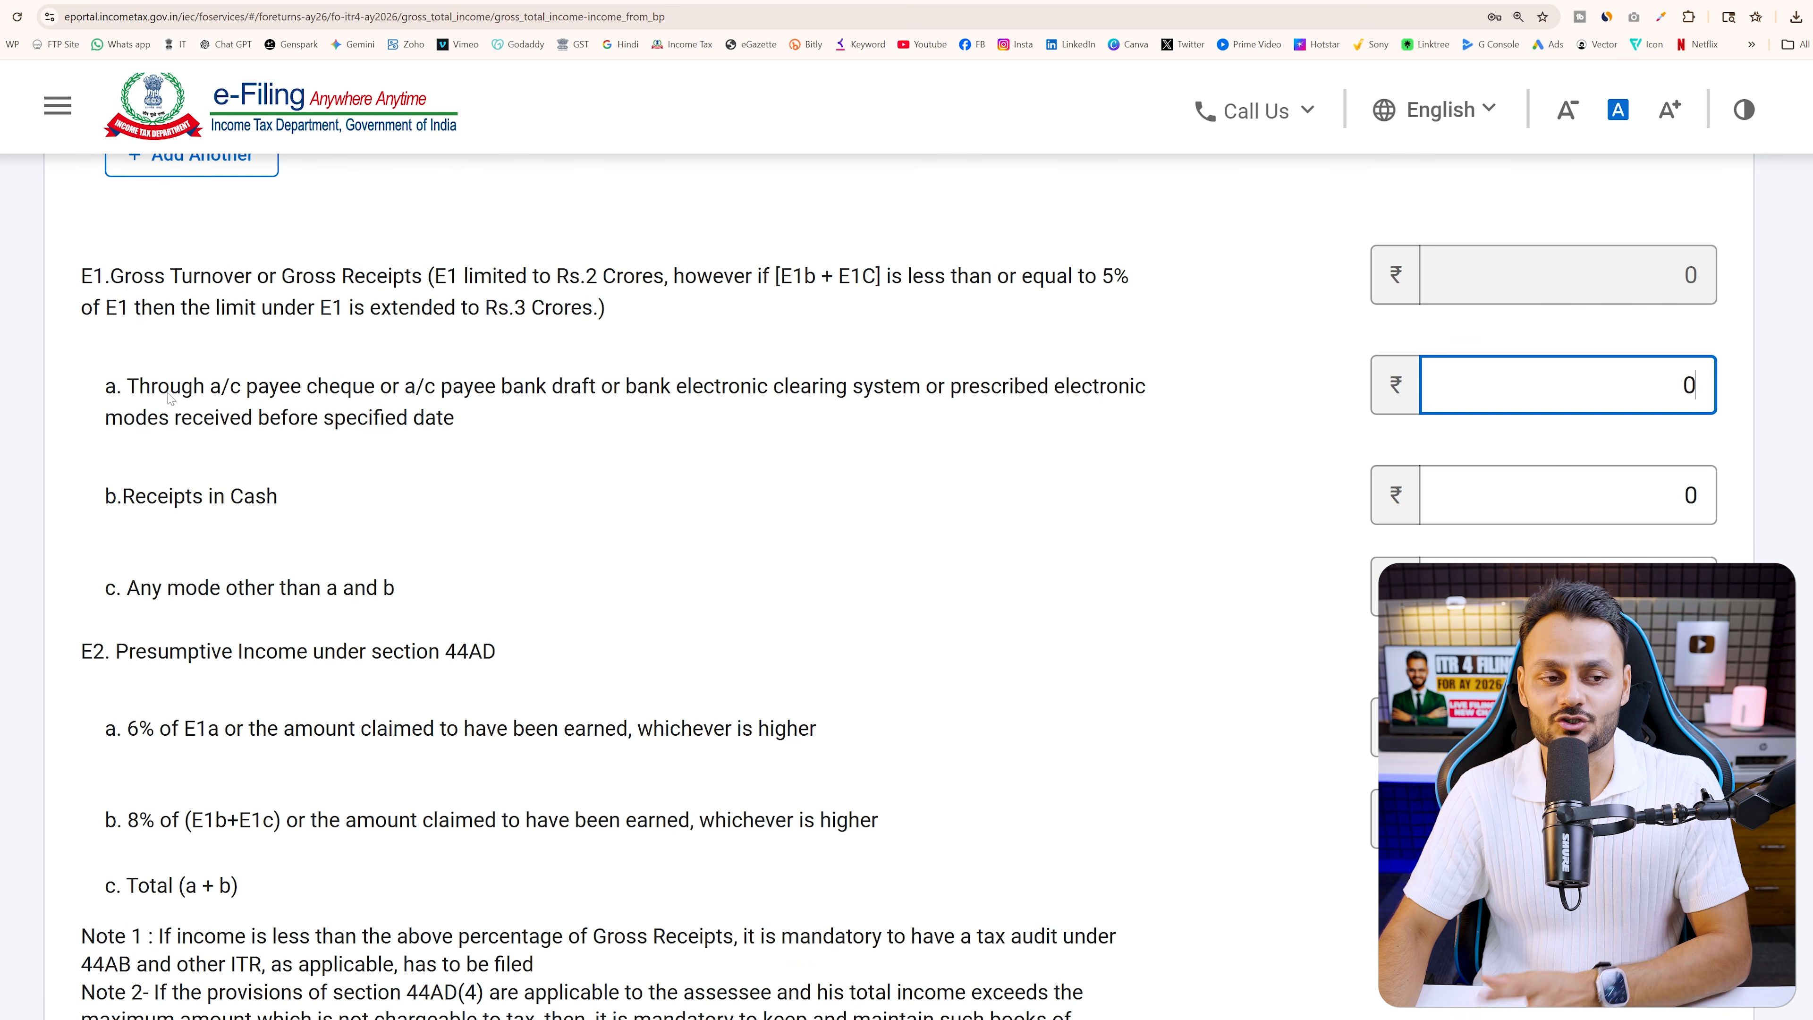
left_click_drag(97, 387, 471, 423)
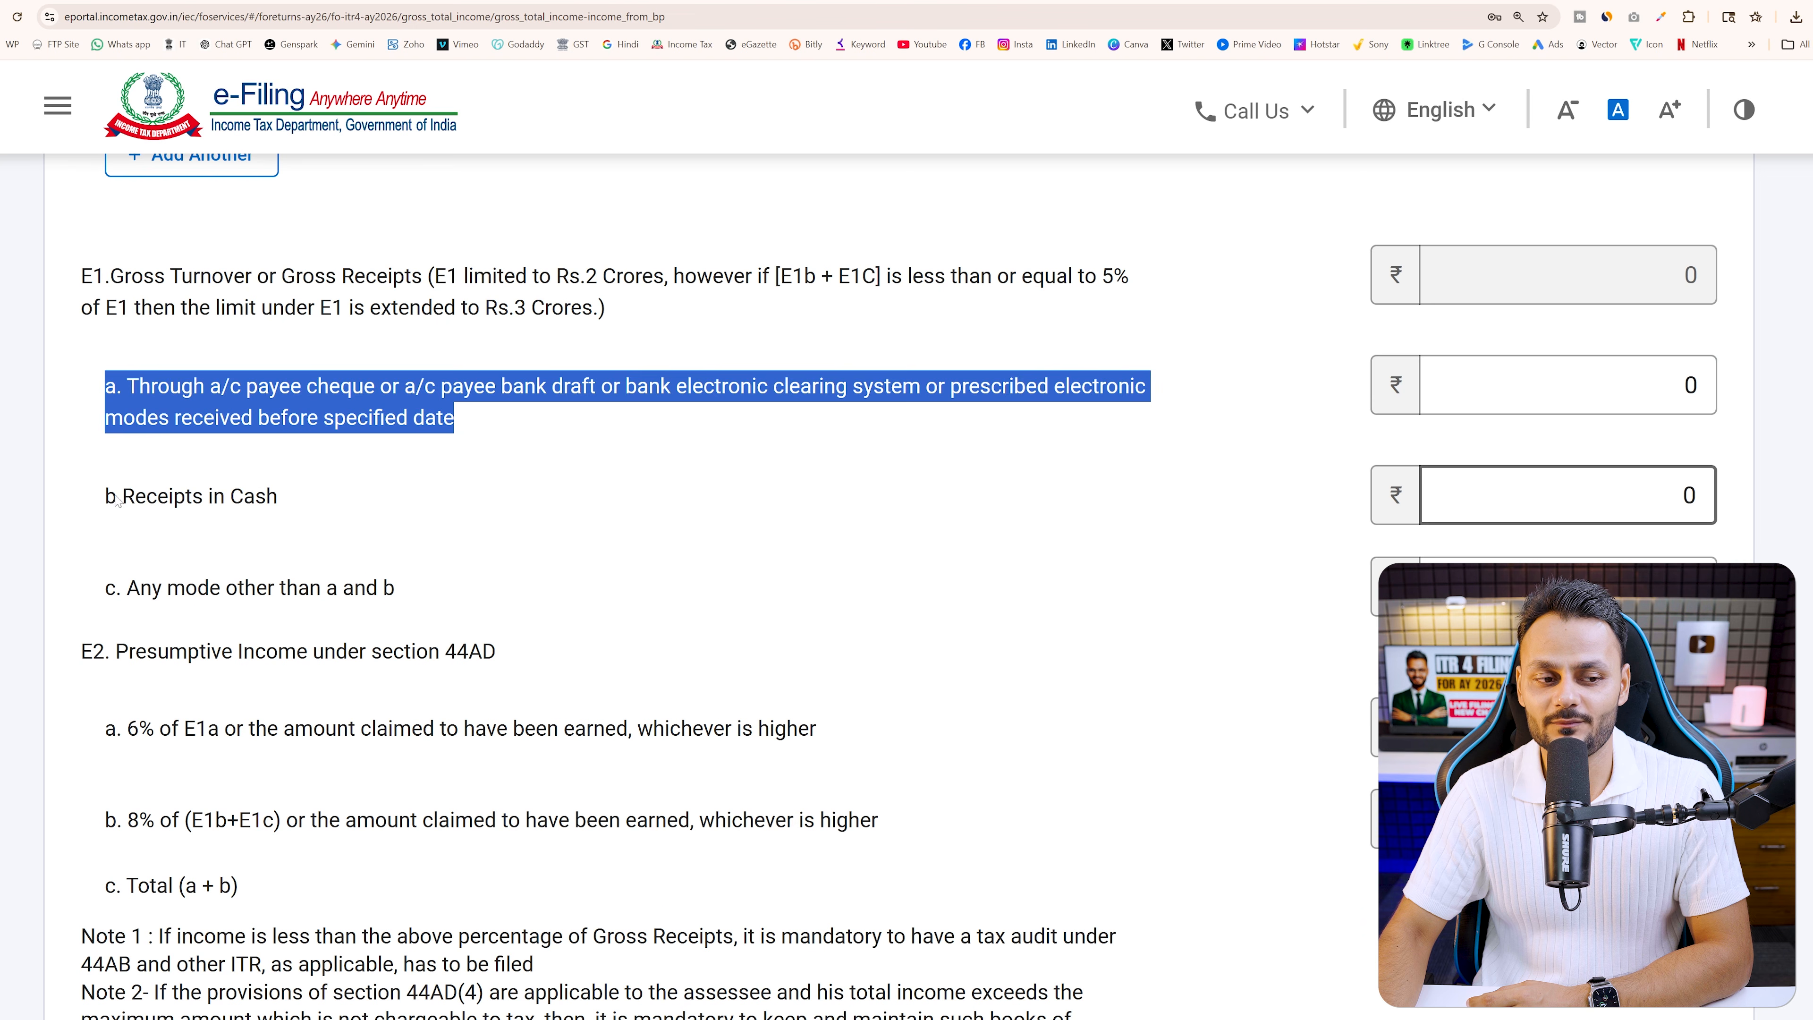
left_click_drag(117, 497, 323, 504)
left_click_drag(123, 587, 417, 587)
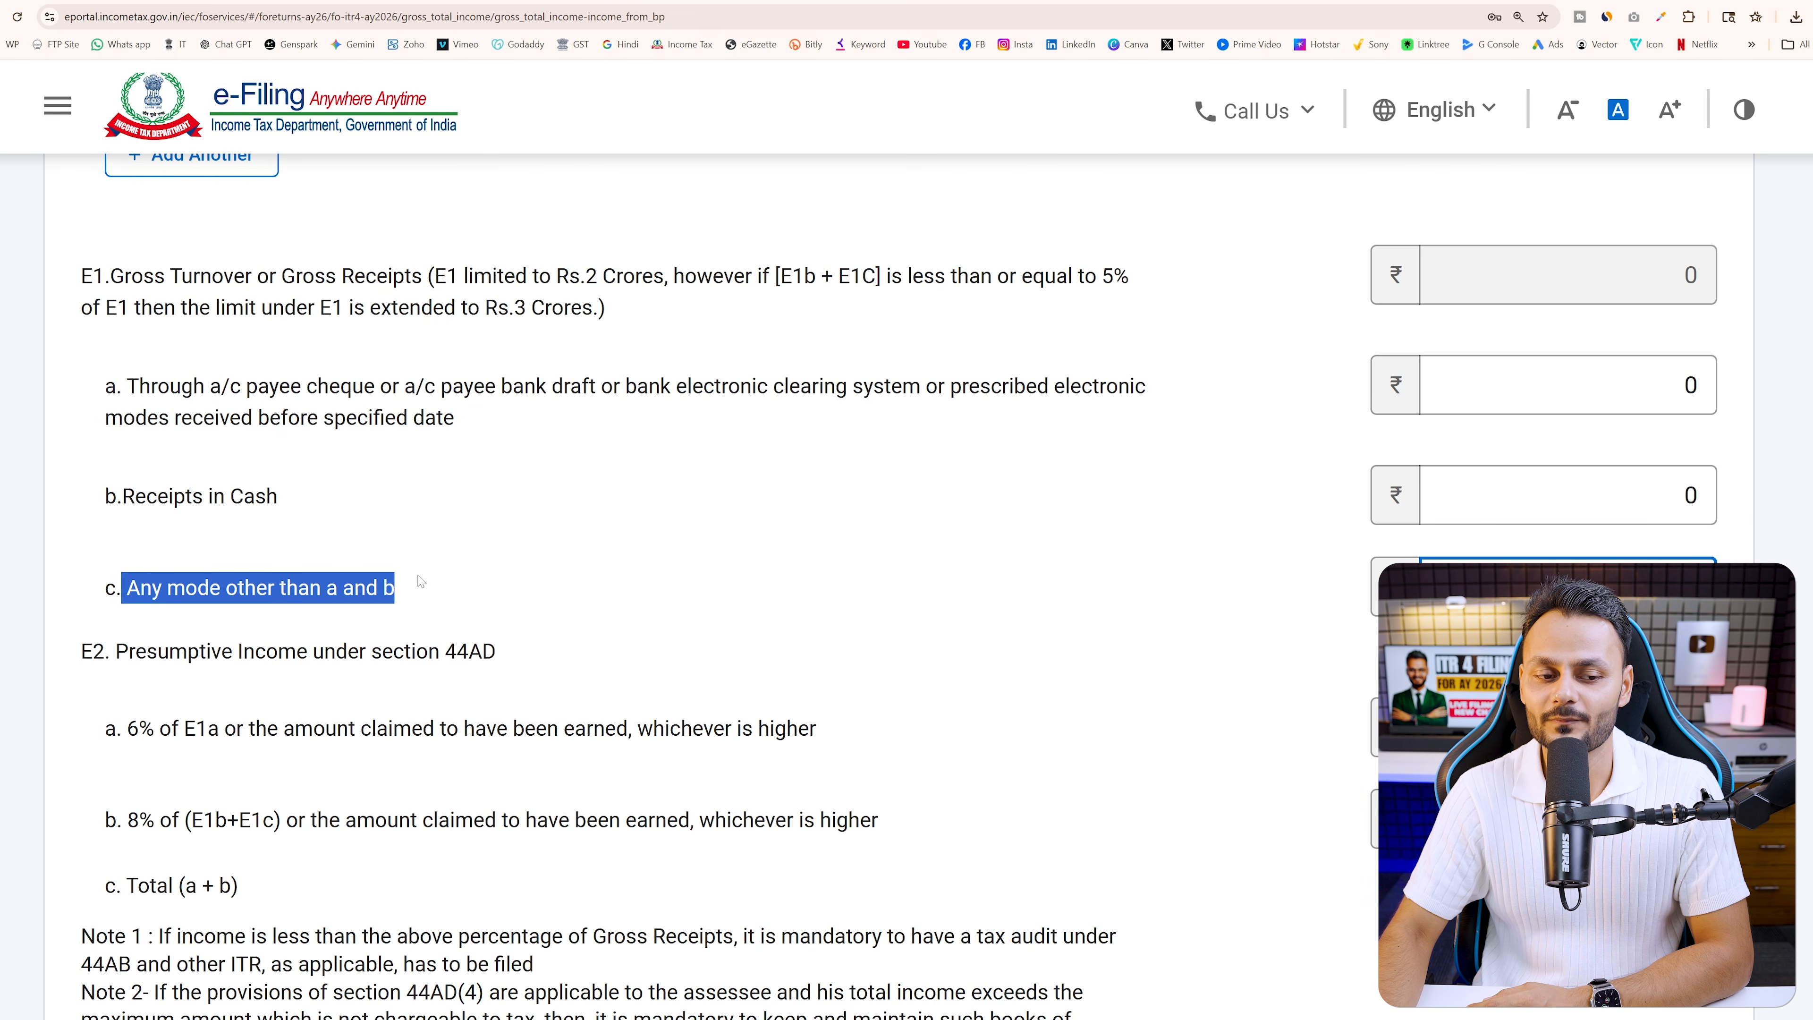
Enter 11283531 as E1a receipts through banking channels, matching the AIS GST turnover
left_click(1689, 386)
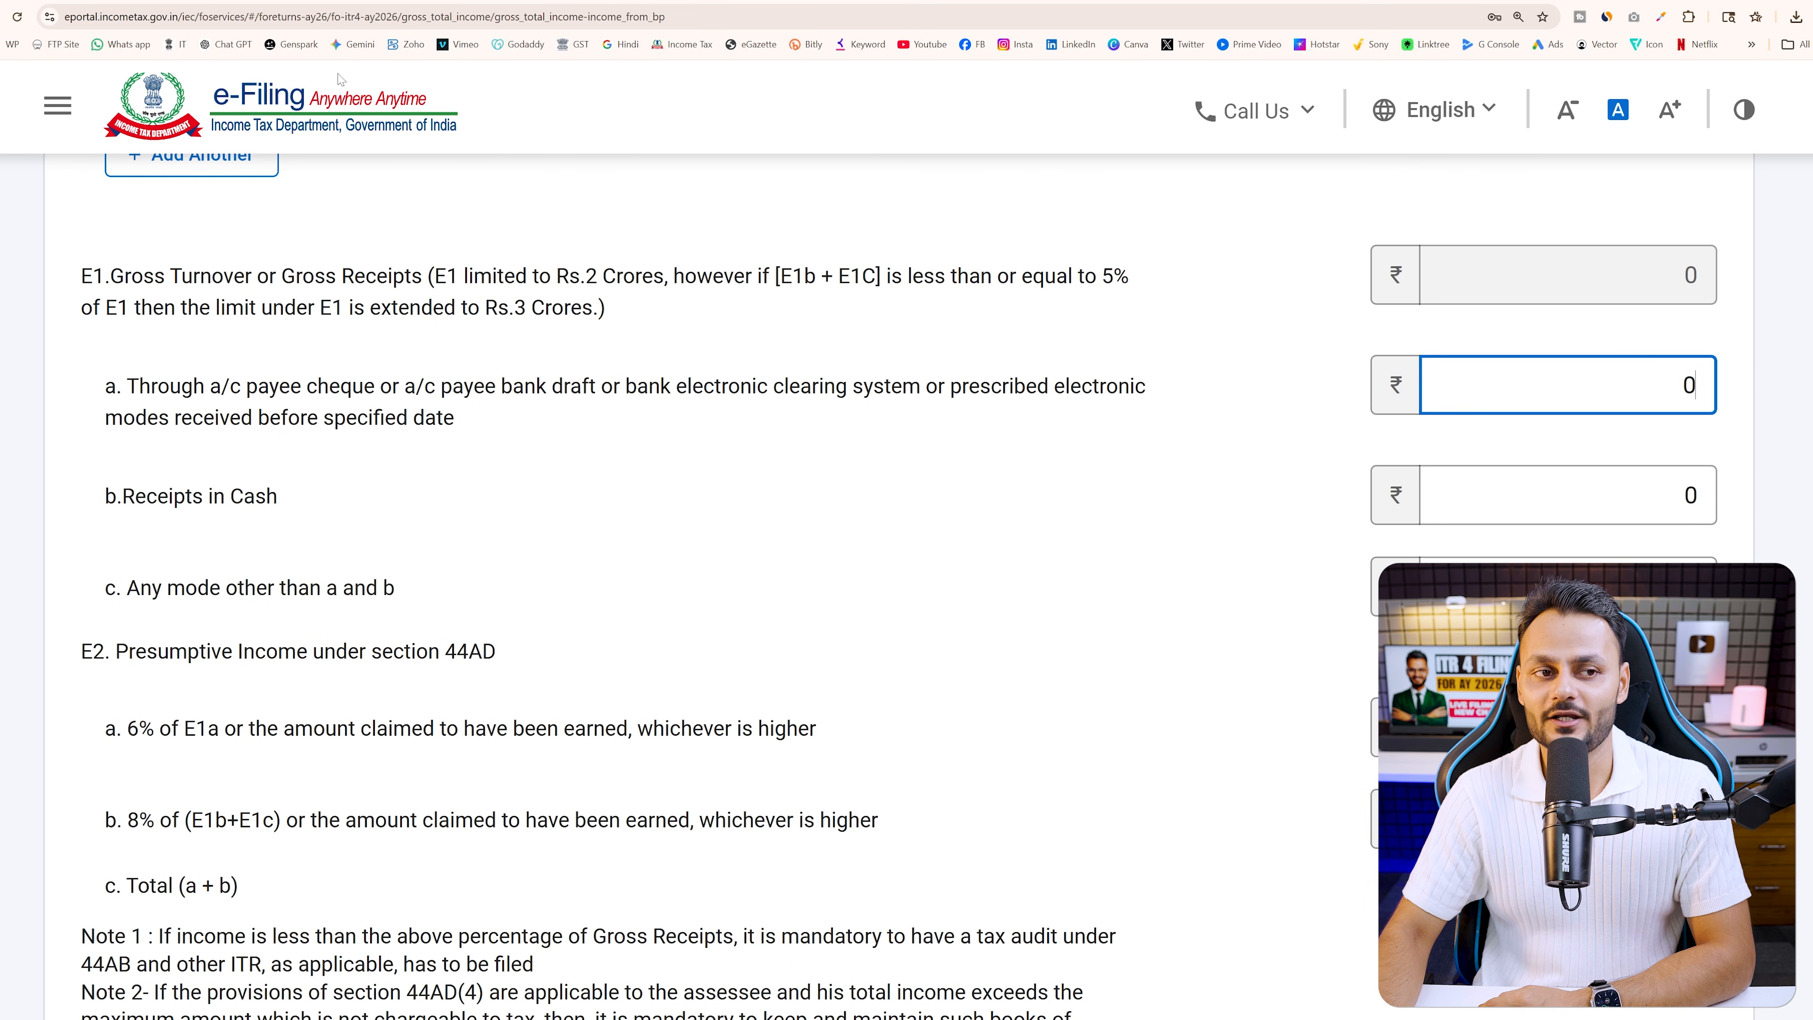
left_click(336, 1)
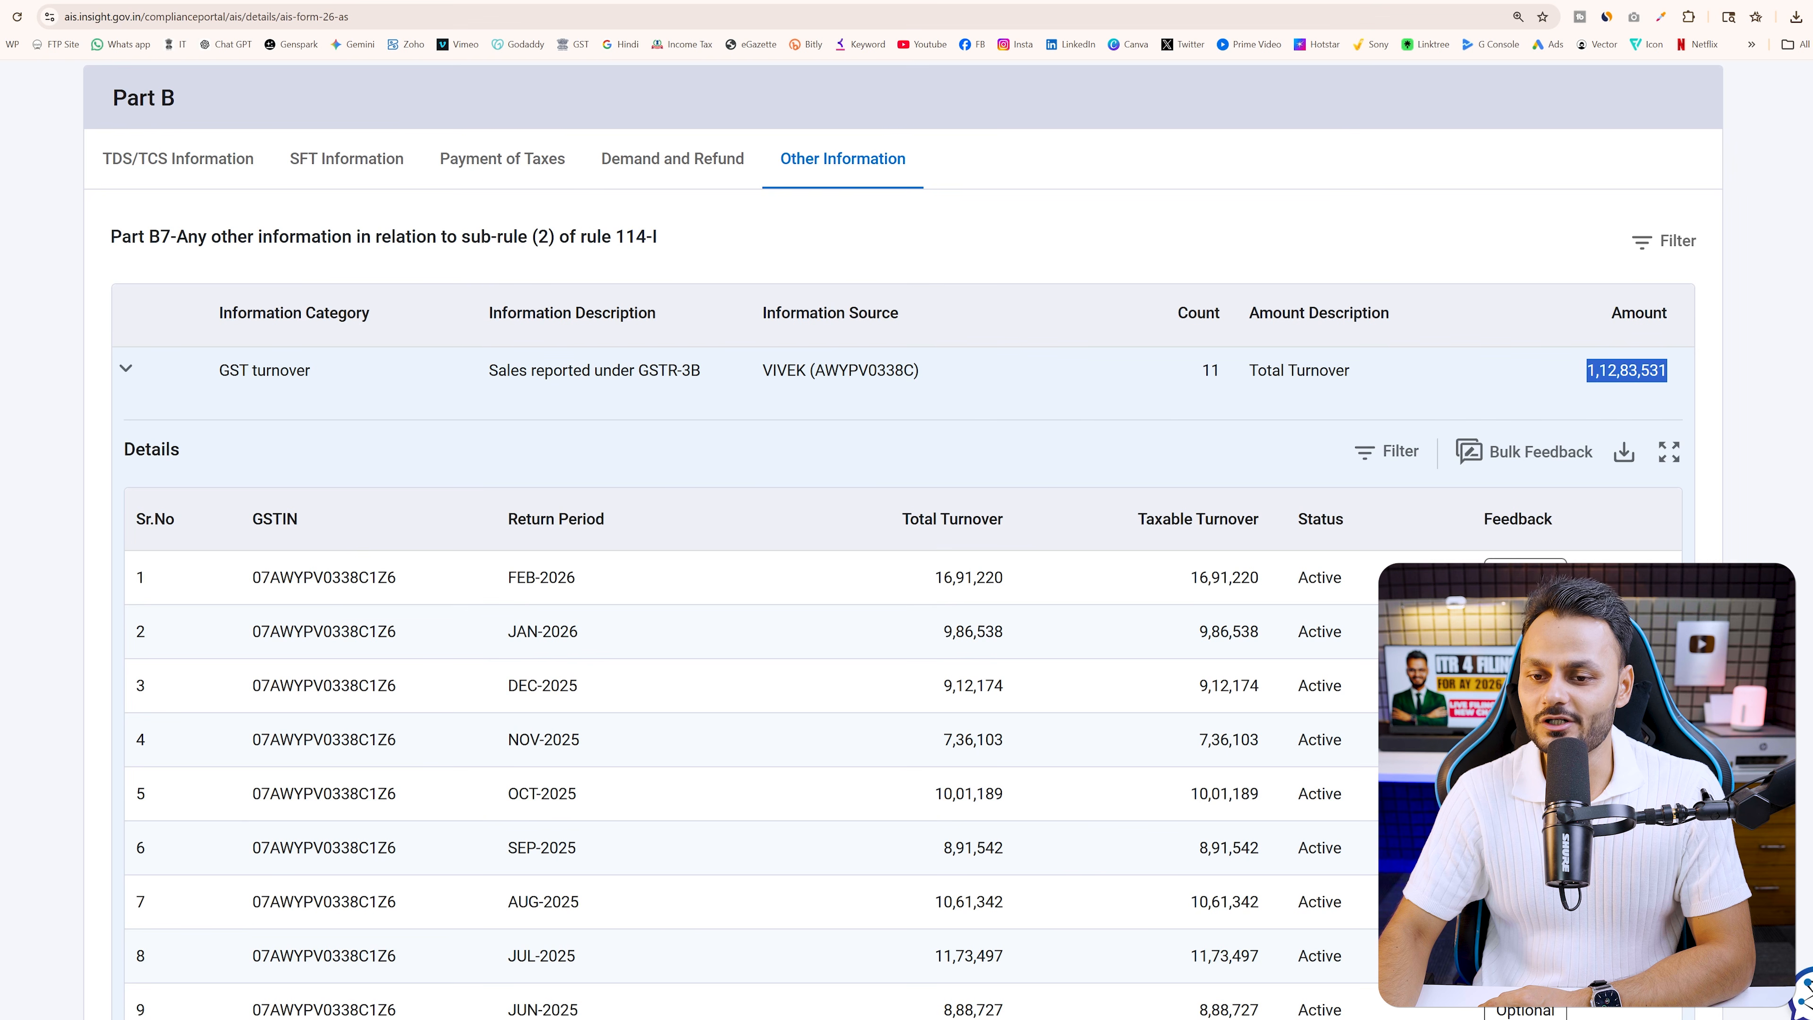
left_click(1647, 413)
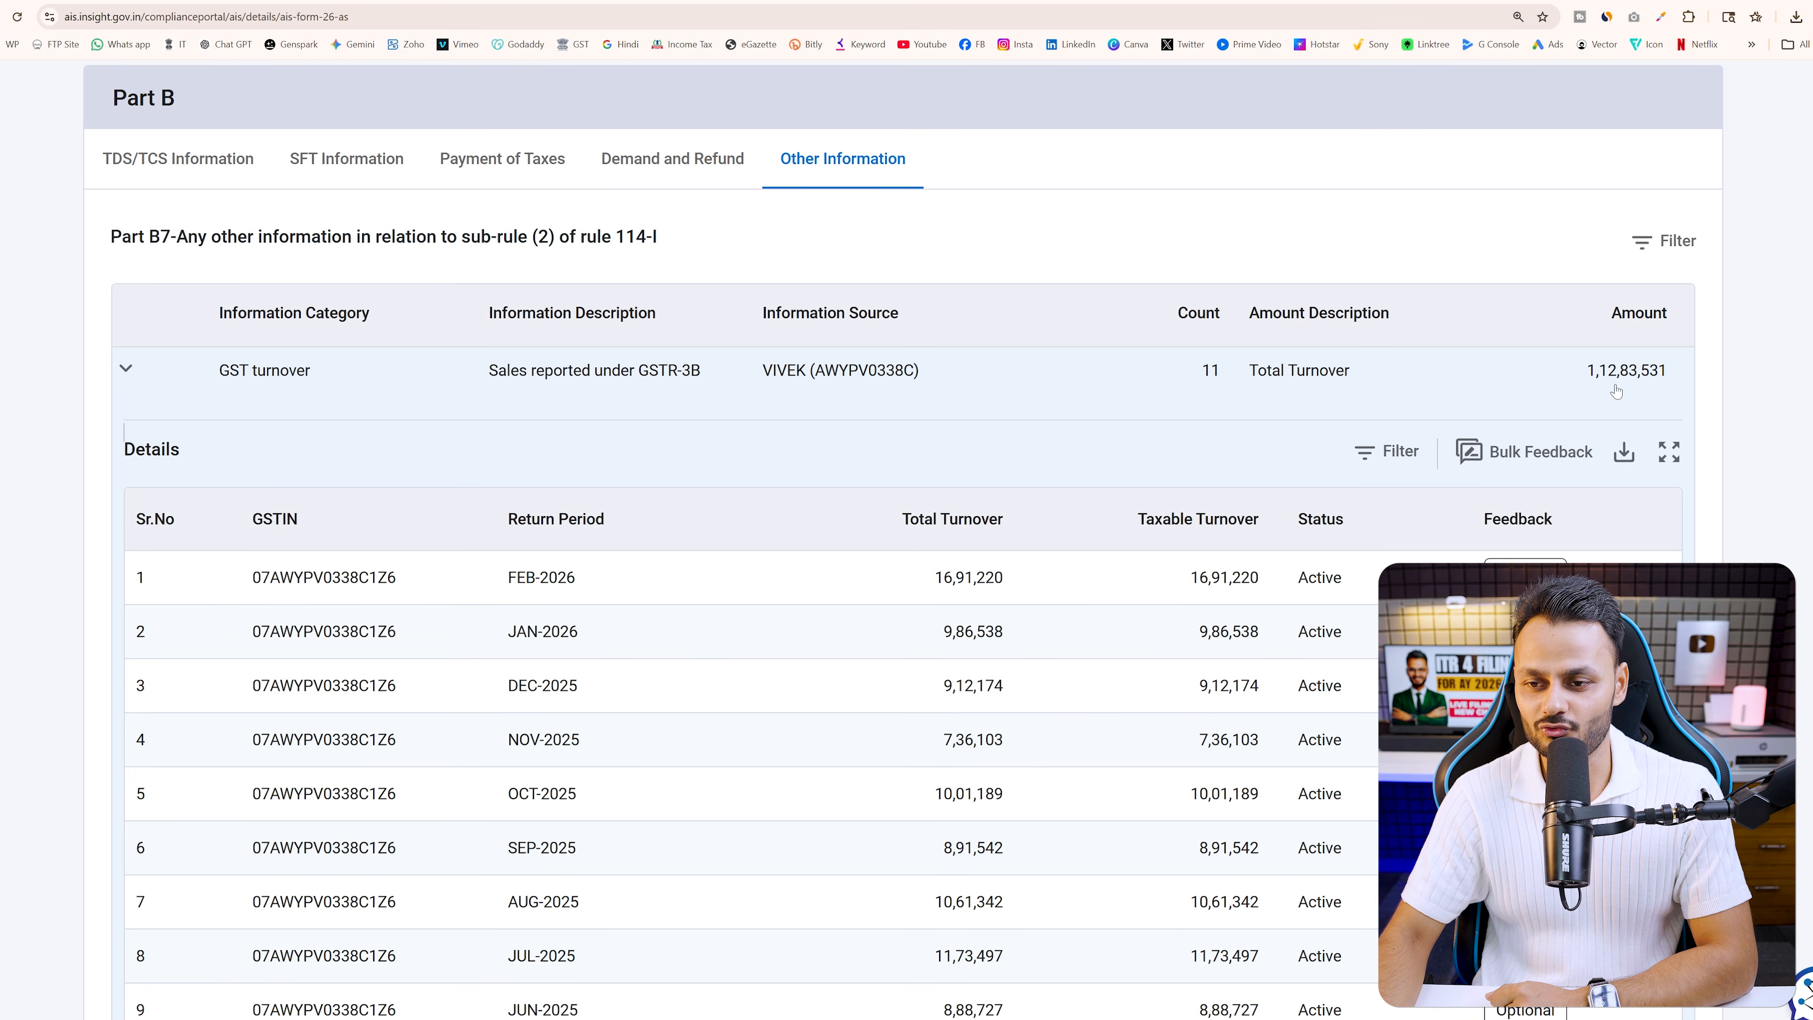
left_click(65, 2)
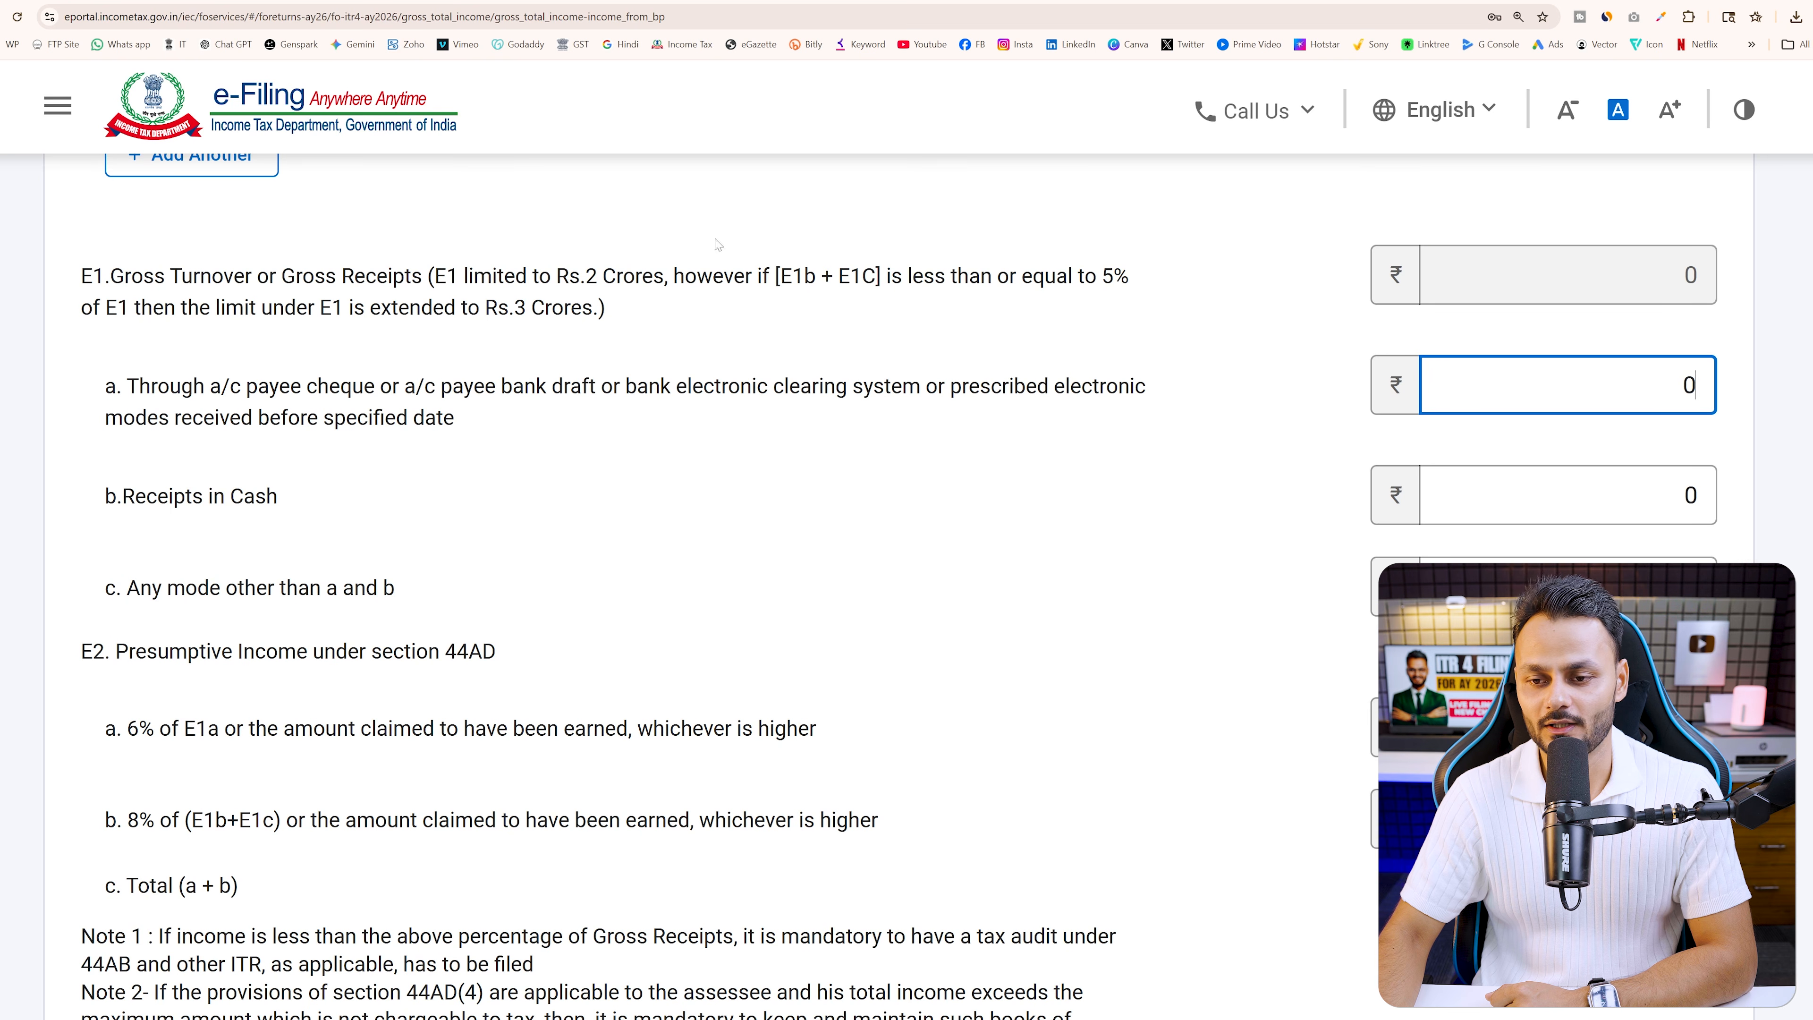
key("ctrl+a")
type("112")
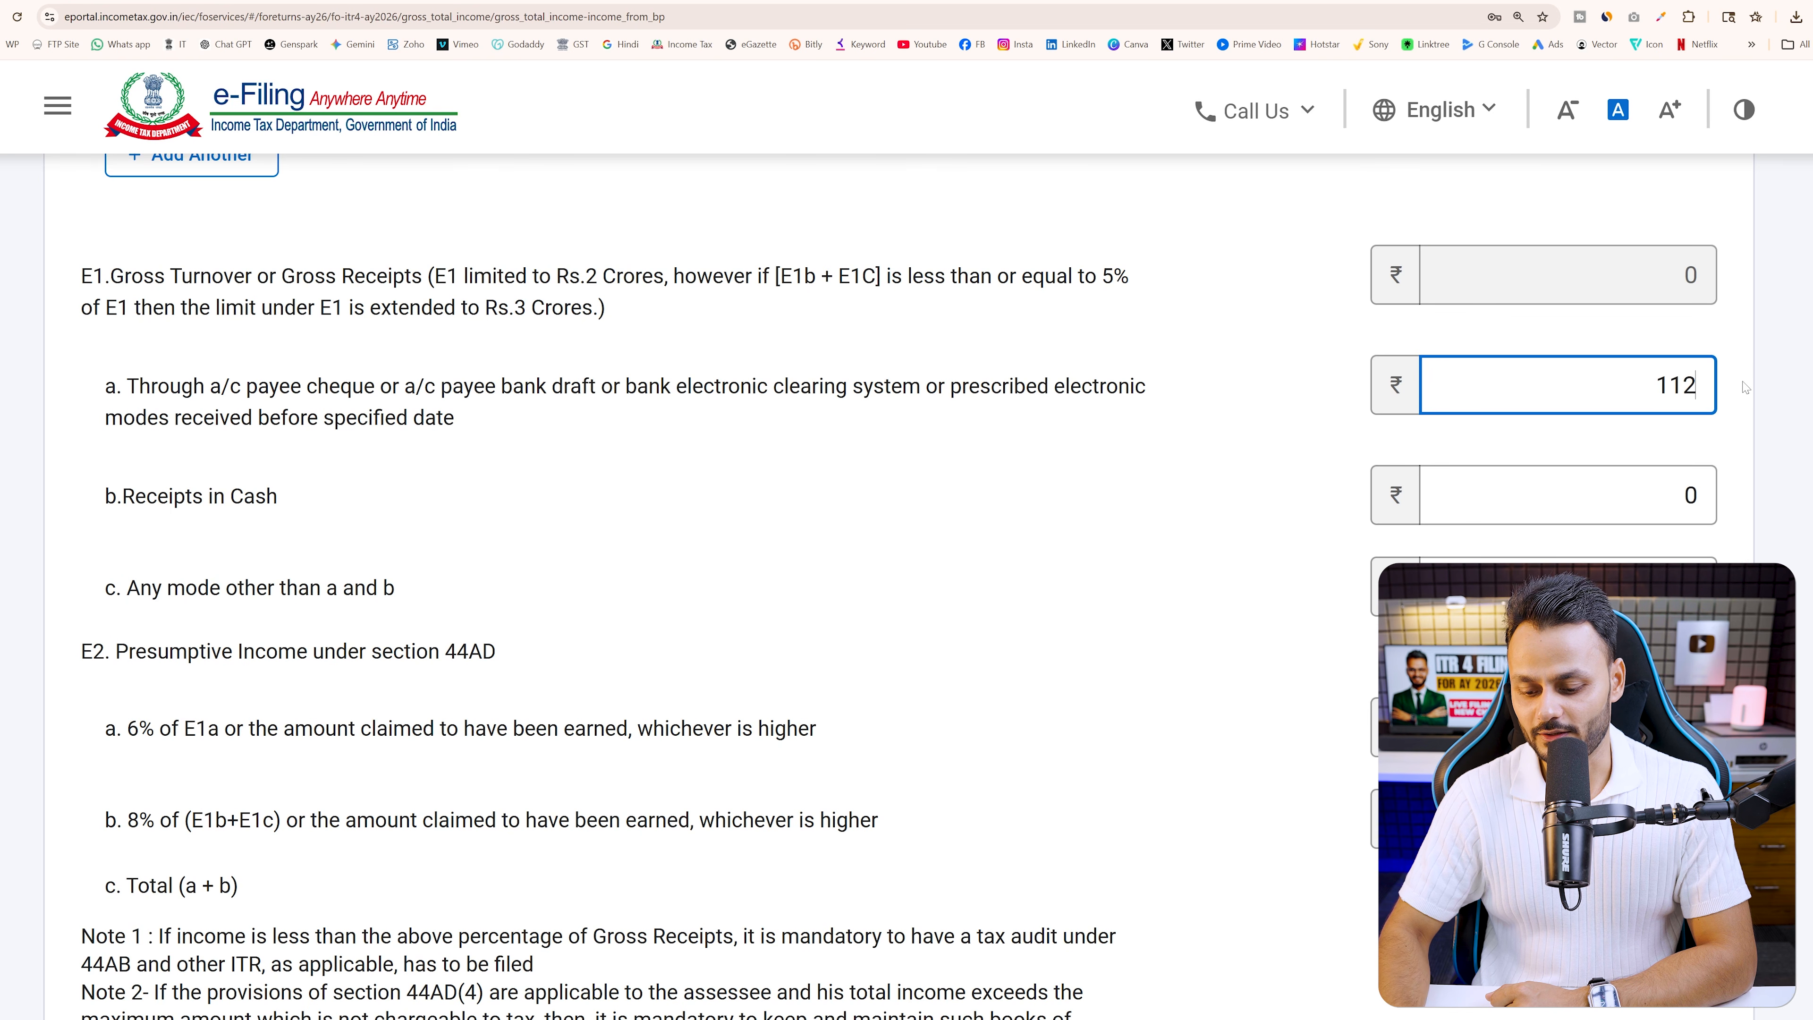
type("83531")
left_click(1032, 526)
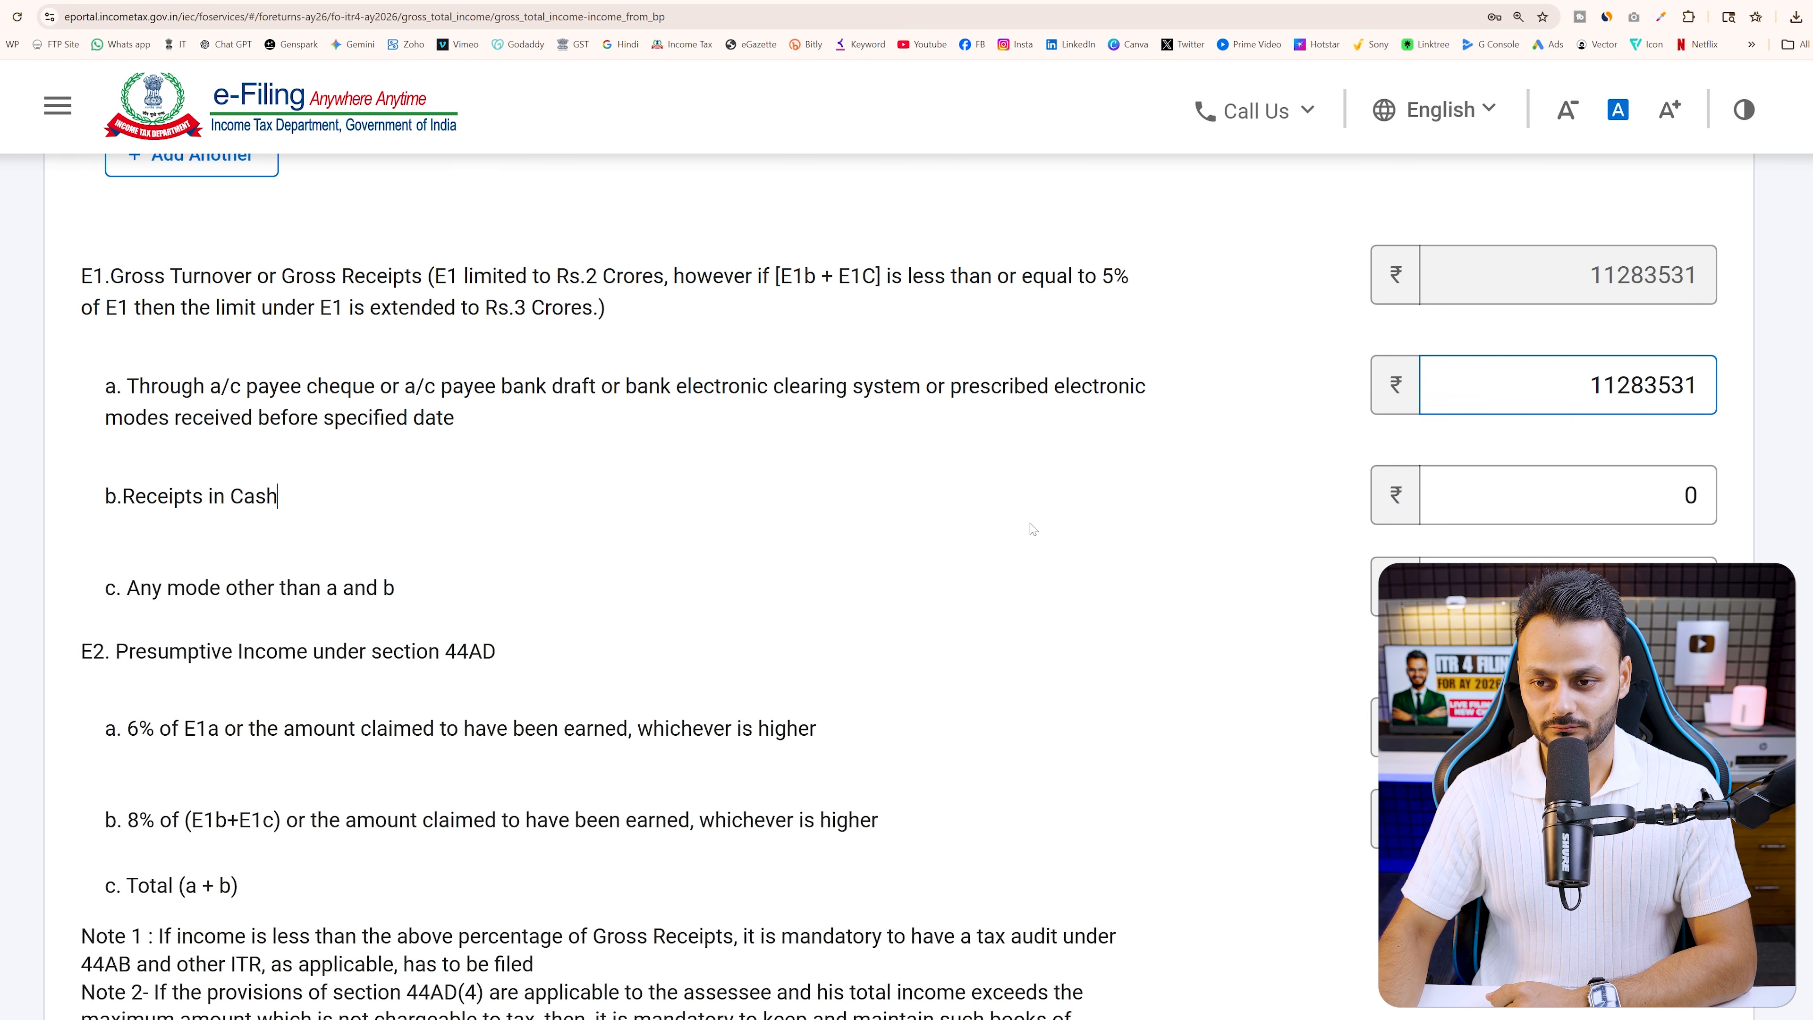
Dismiss the session warning on Form 26AS, glance at AIS Part B, and return to ITR-4
left_click(271, 2)
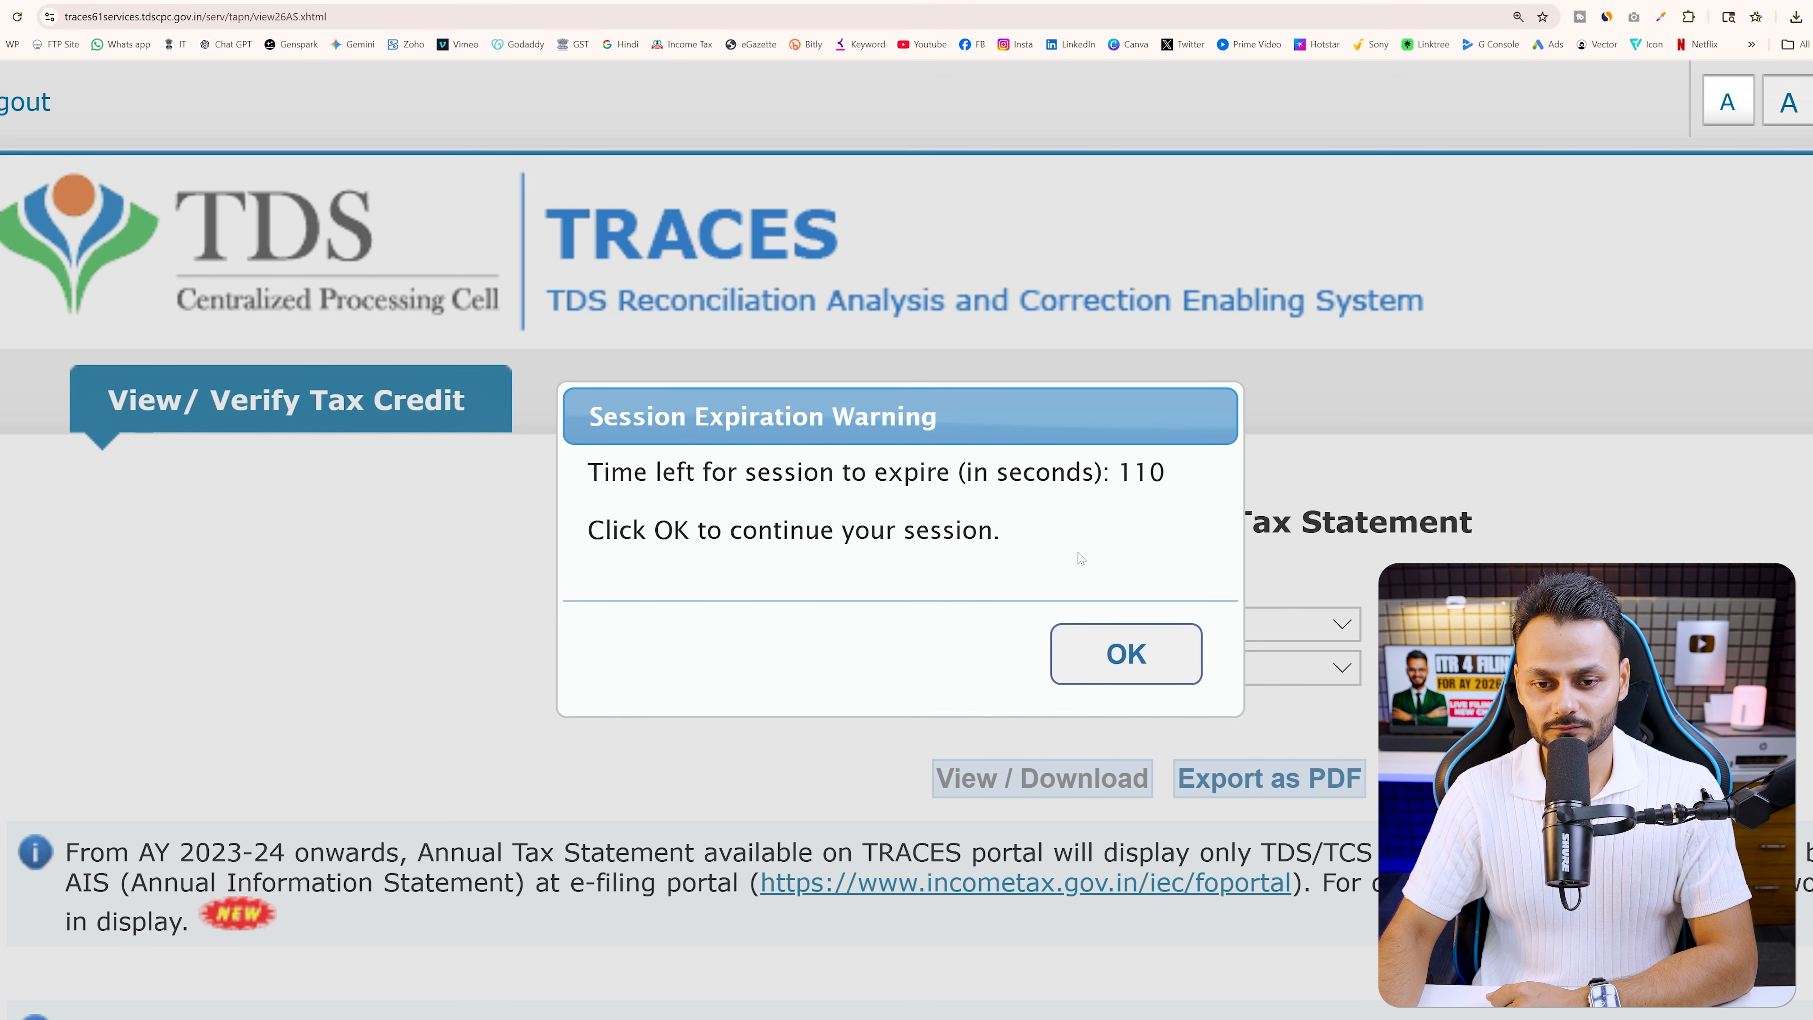
left_click(1125, 653)
left_click(428, 2)
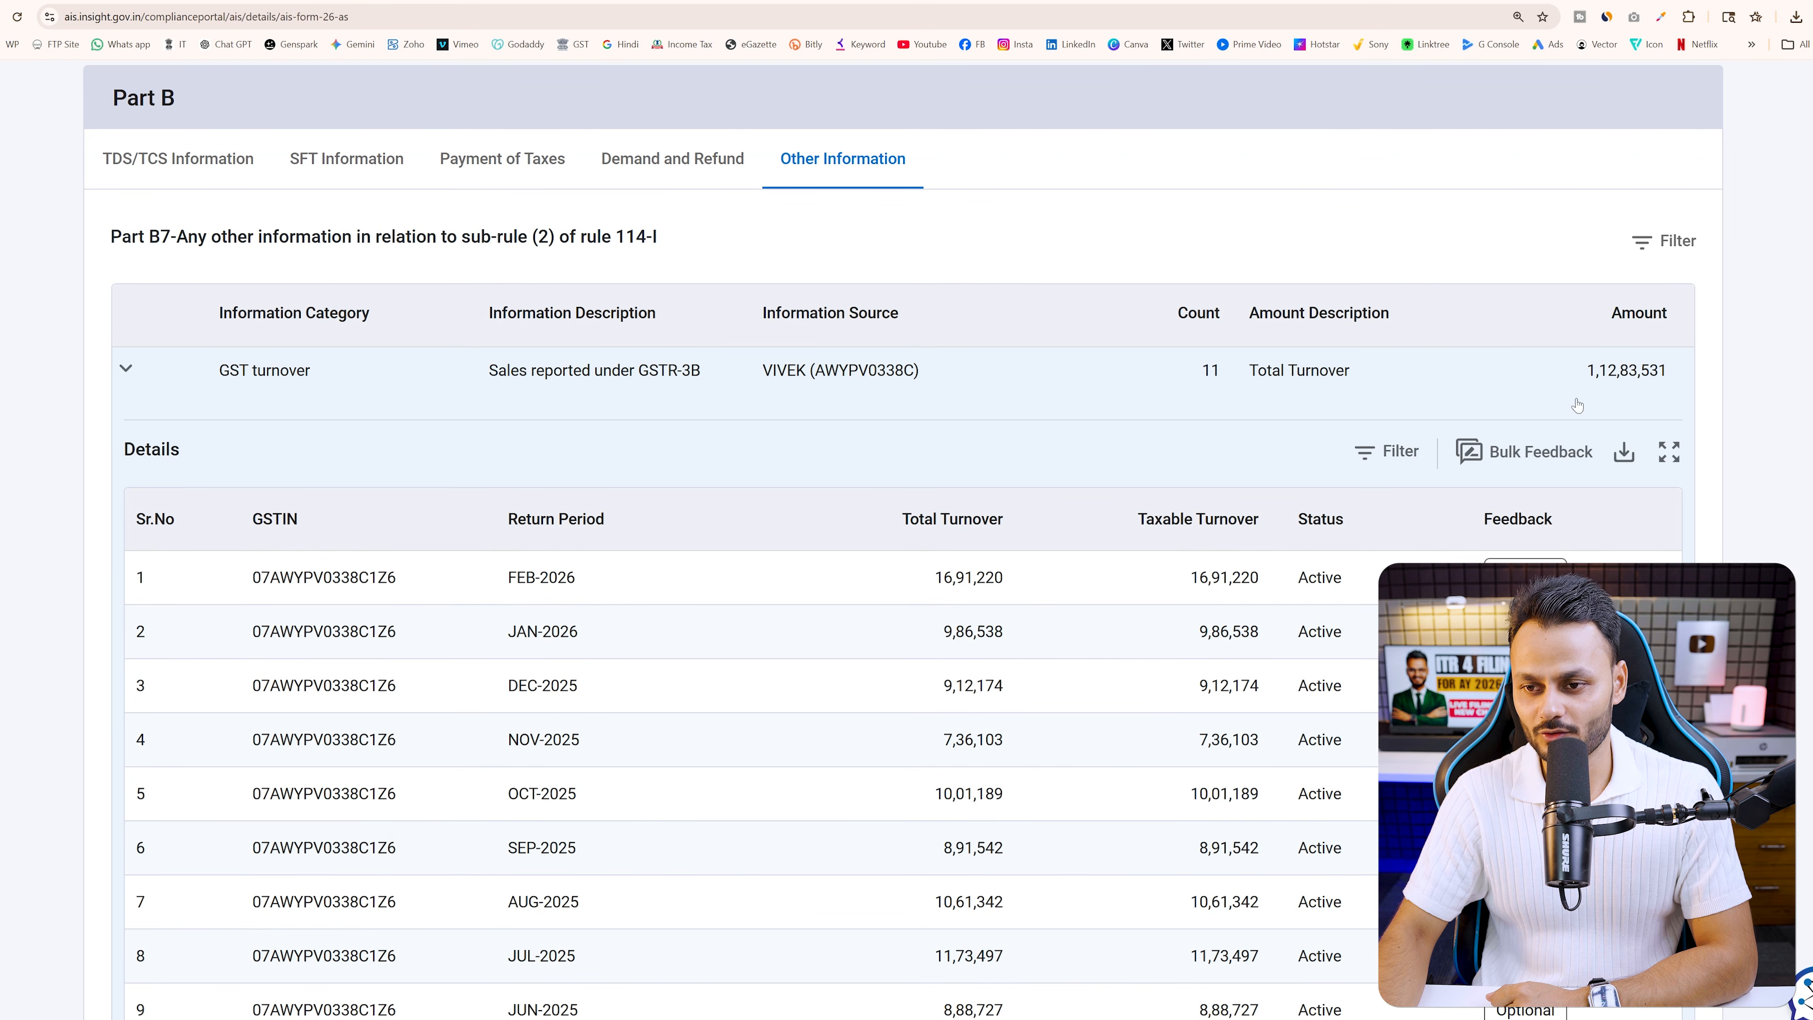
left_click(271, 2)
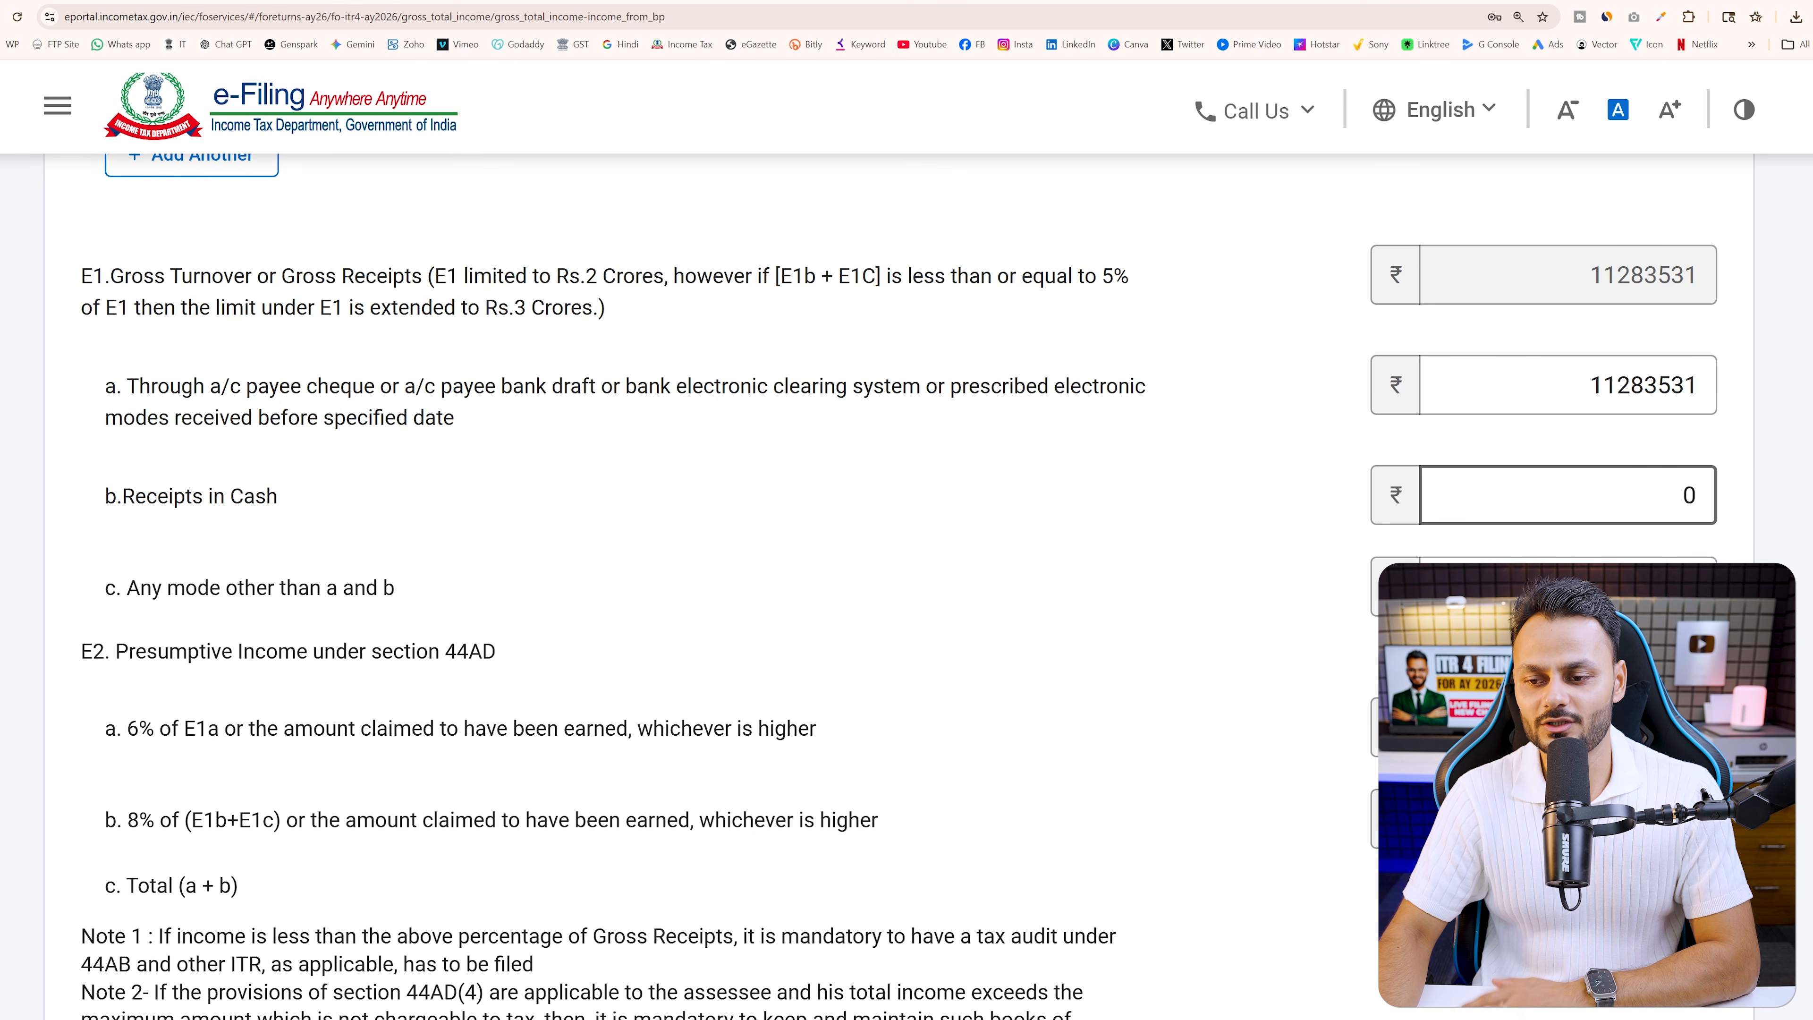
scroll(800, 543, "down", 1)
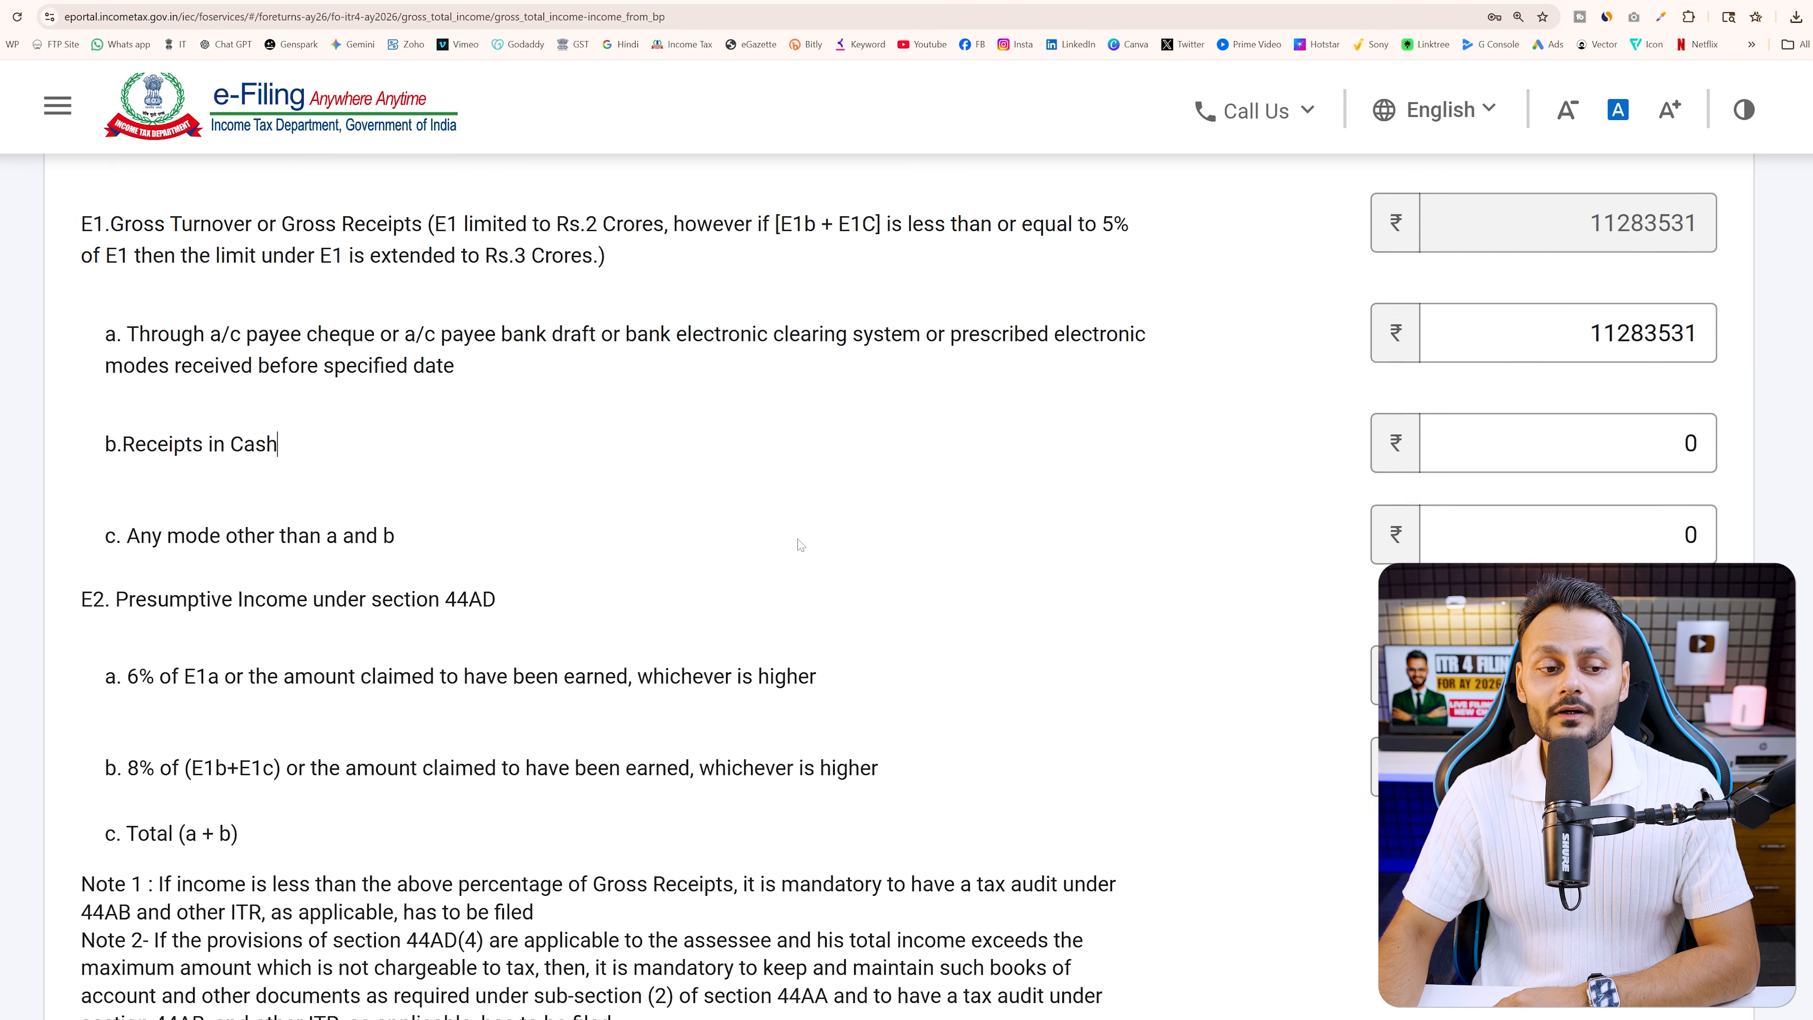
left_click_drag(233, 576, 515, 591)
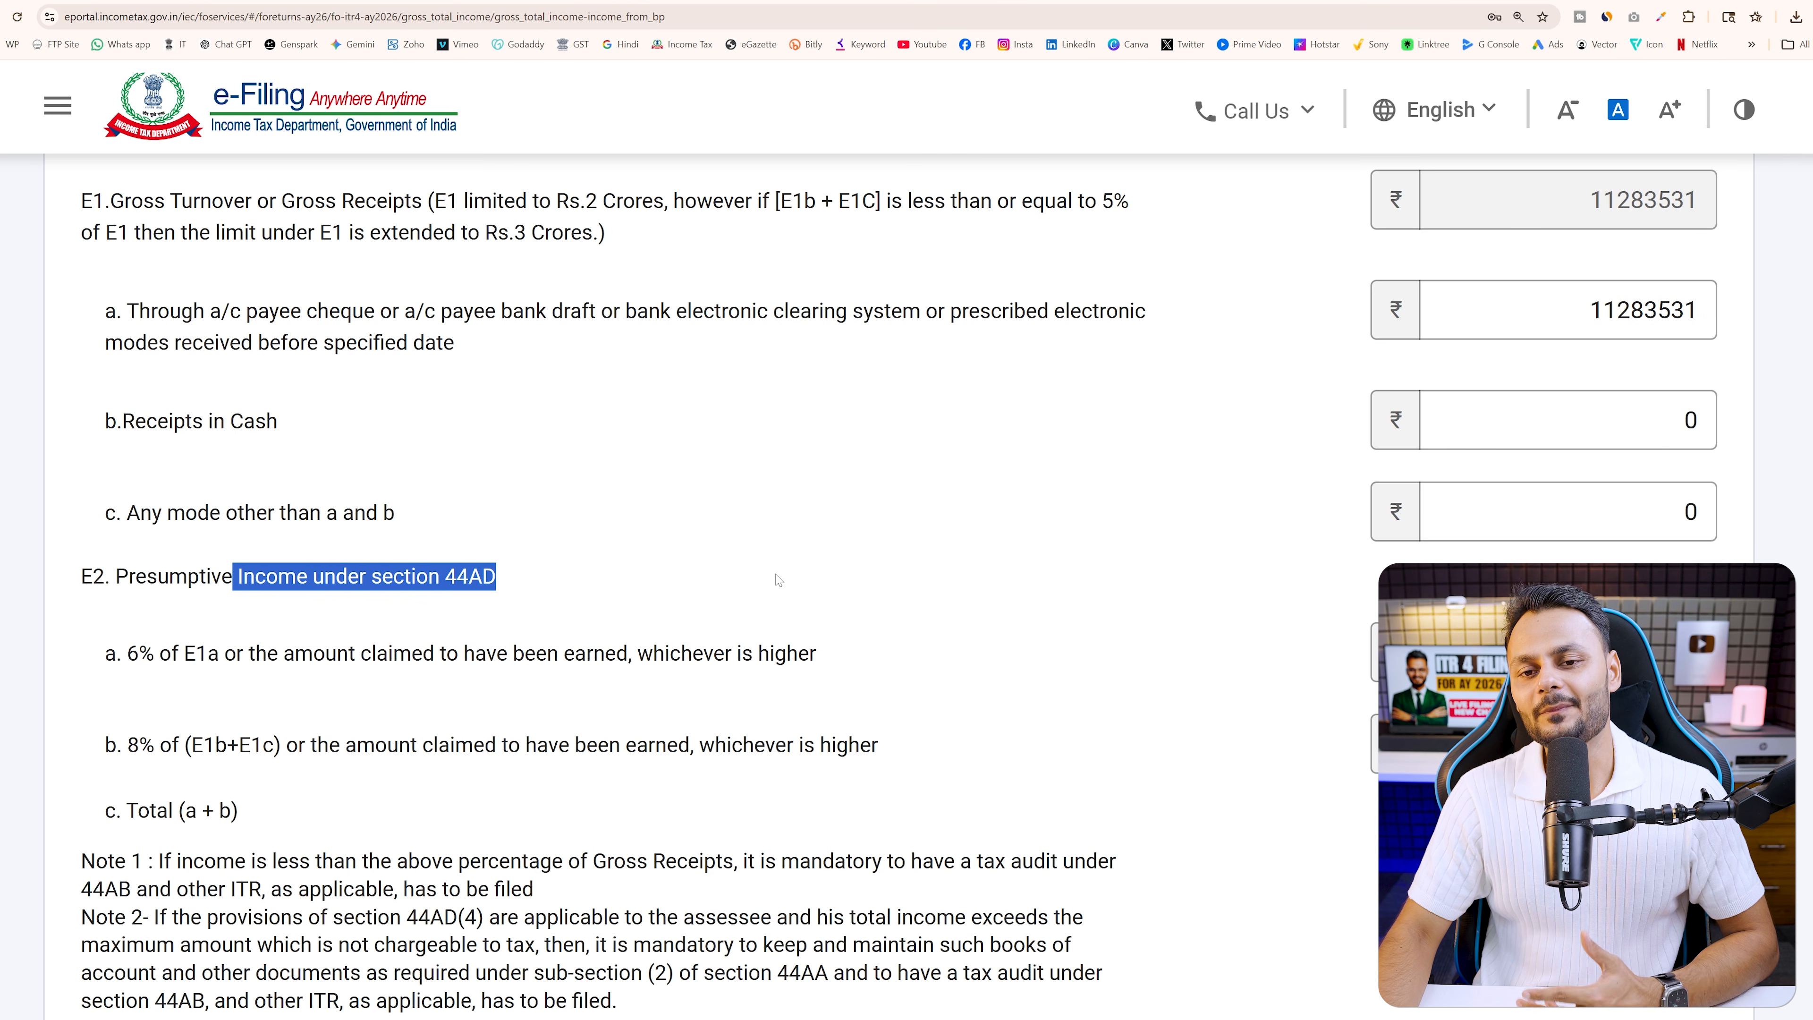
left_click(652, 620)
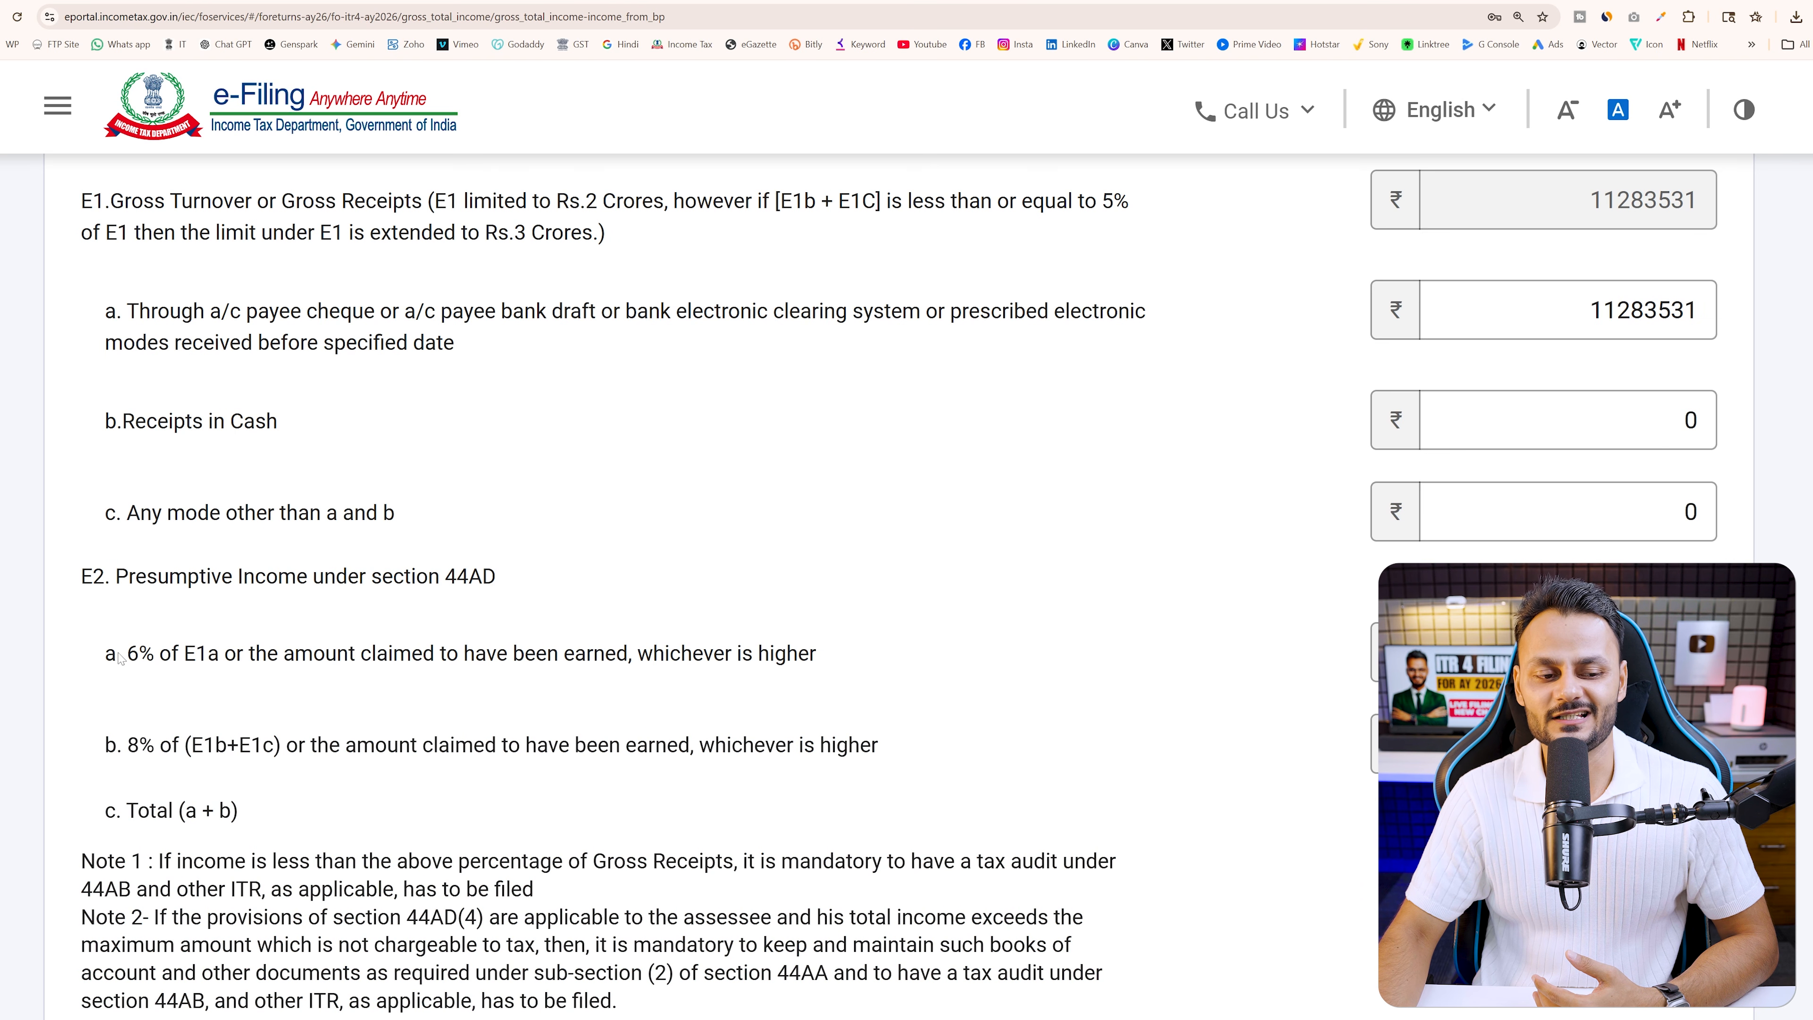
left_click_drag(116, 658, 187, 655)
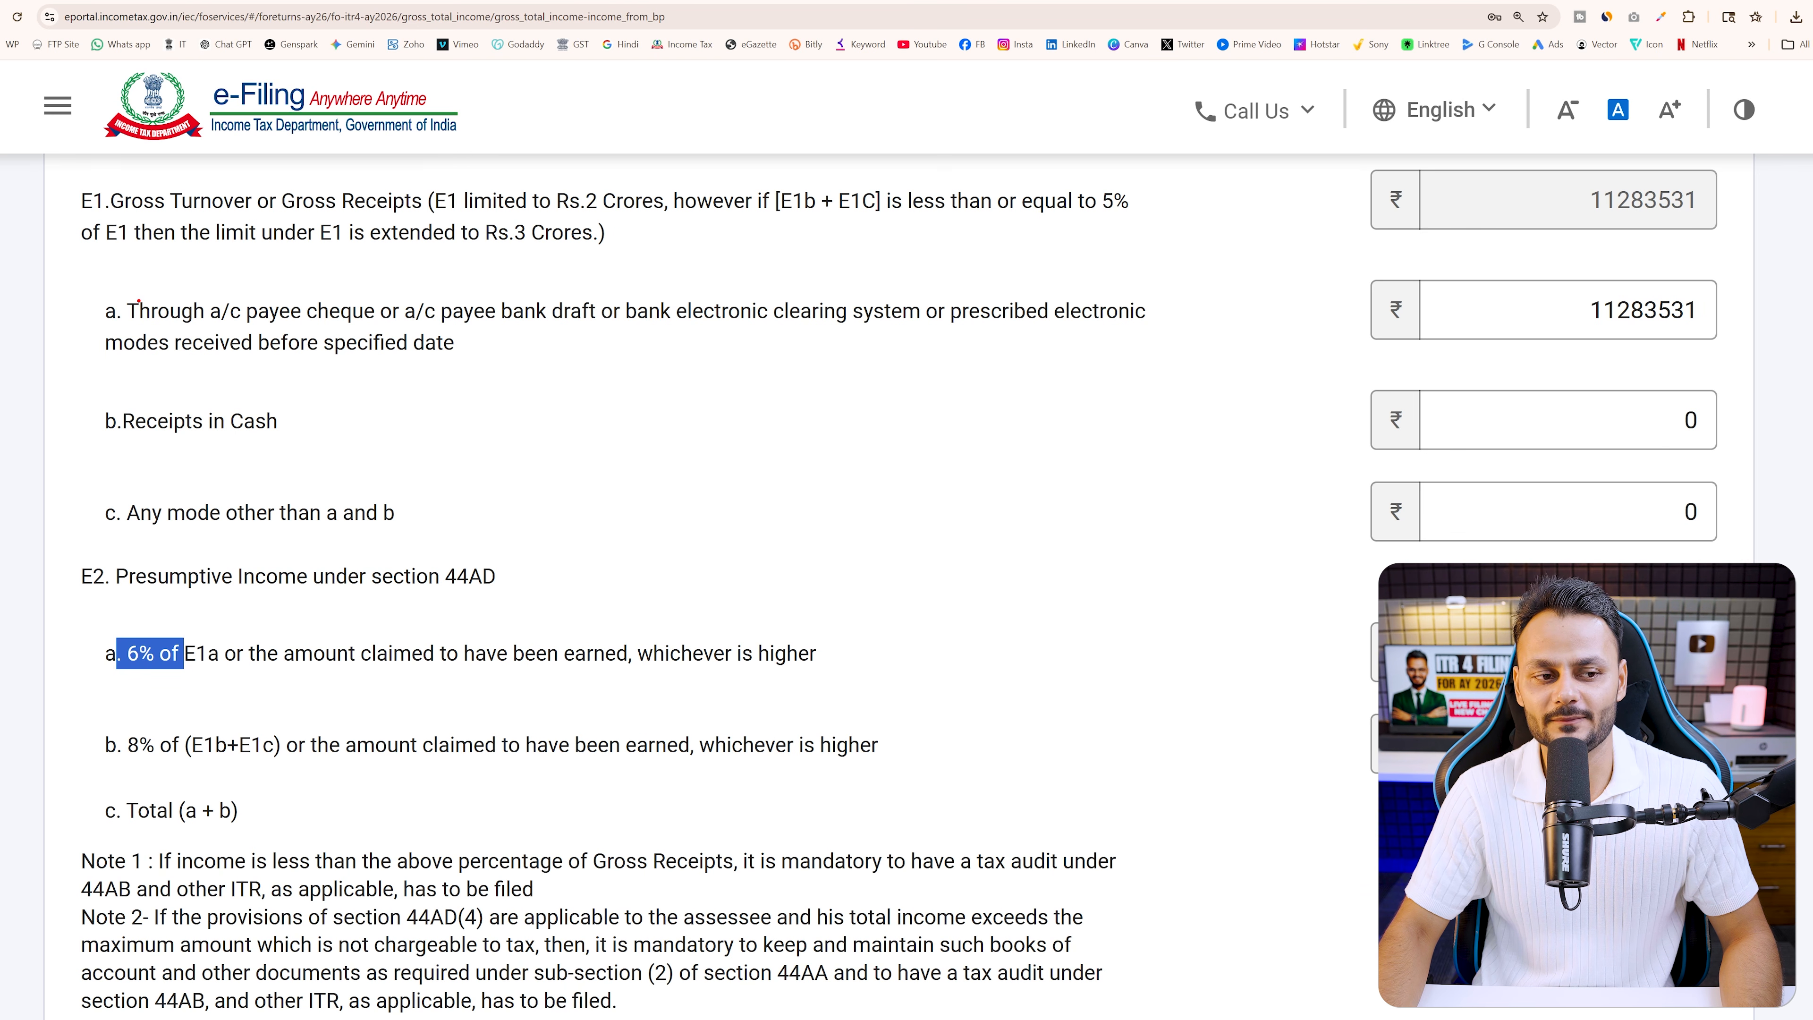
mouse_move(72, 278)
left_mouse_down()
mouse_move(429, 347)
mouse_move(1756, 364)
left_mouse_up()
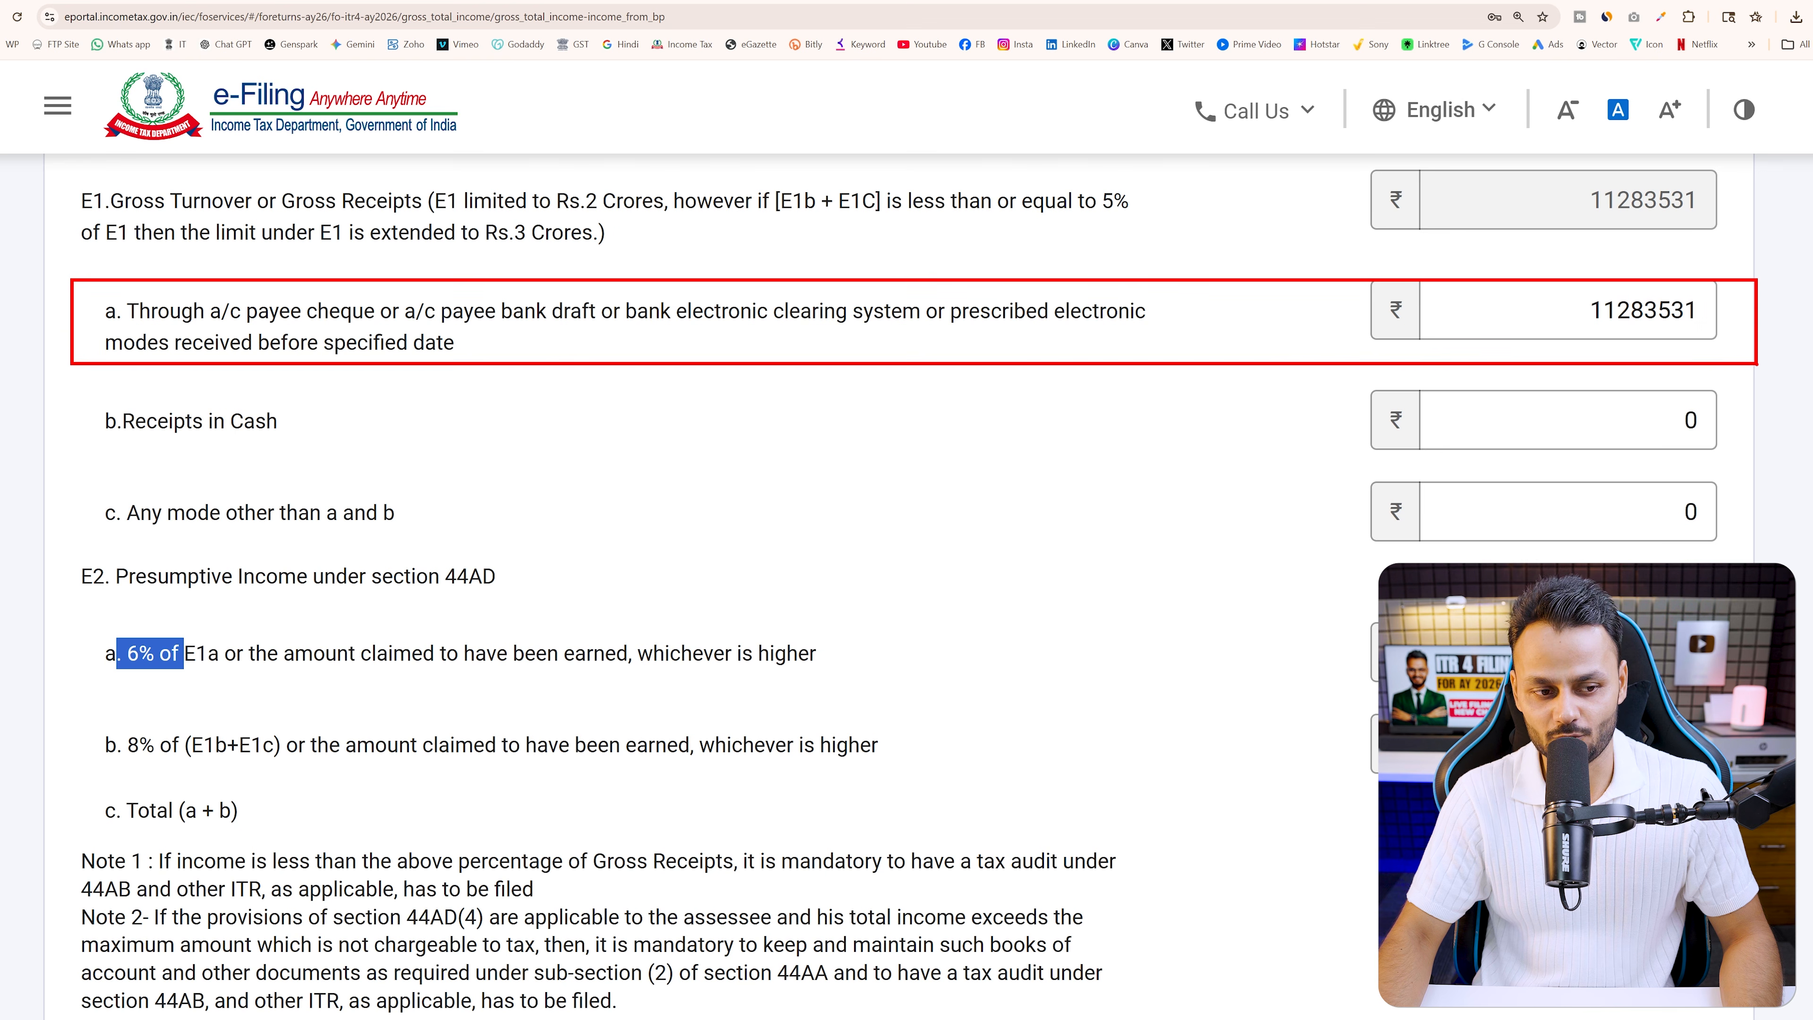
left_click_drag(82, 390, 1750, 455)
mouse_move(72, 727)
left_mouse_down()
mouse_move(1742, 779)
mouse_move(1749, 763)
left_mouse_up()
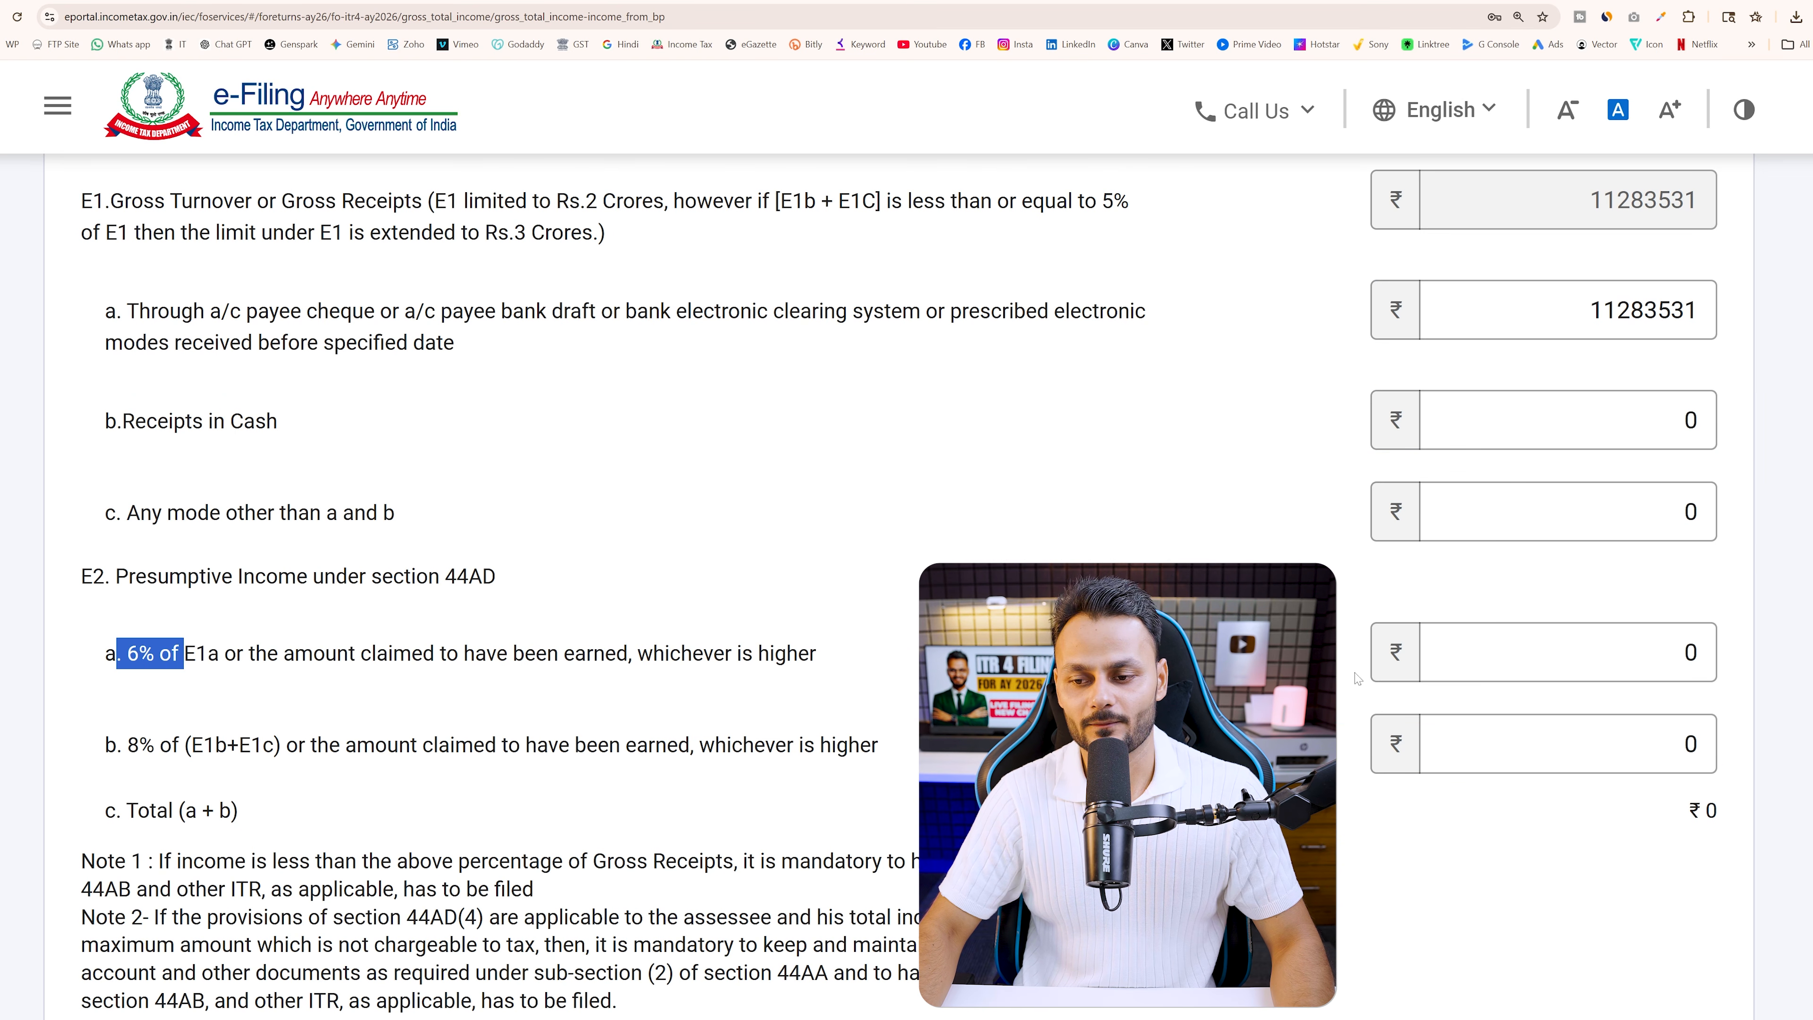
Enter 2256706 as E2a 6% presumptive income, making the 44AD total ₹22,56,706
left_click(1706, 651)
type("225678")
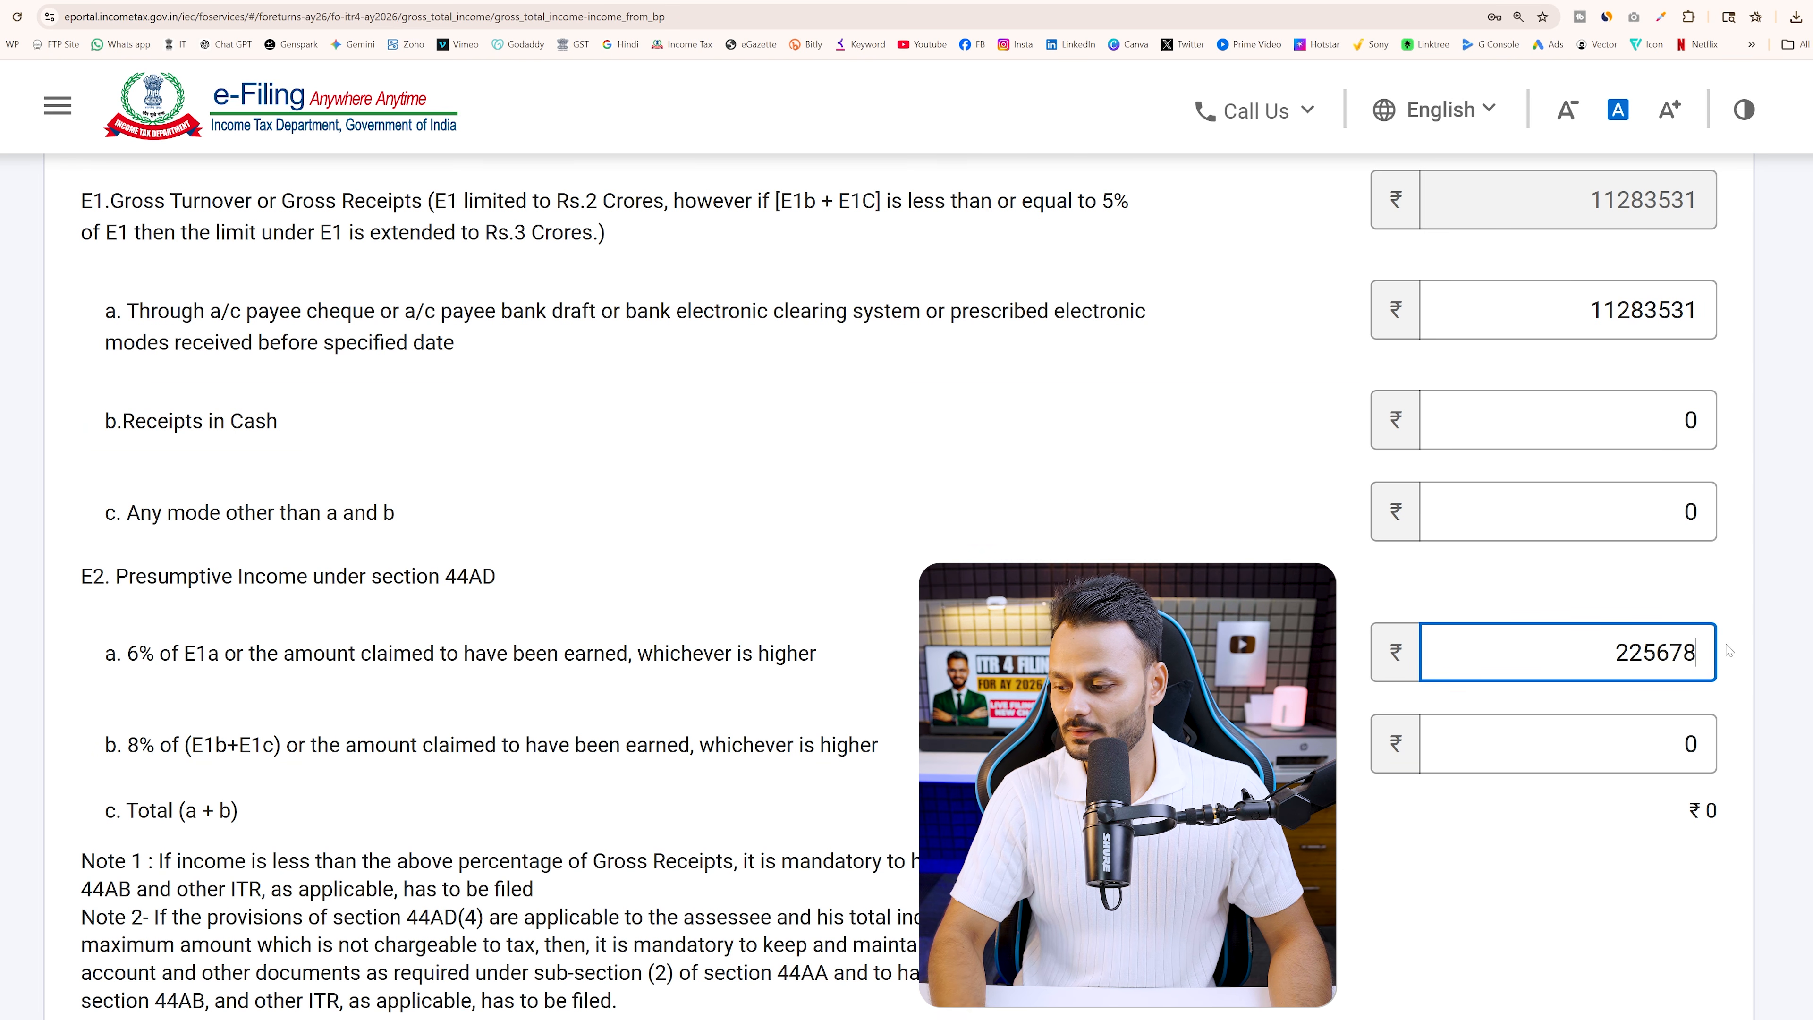
key("BackSpace")
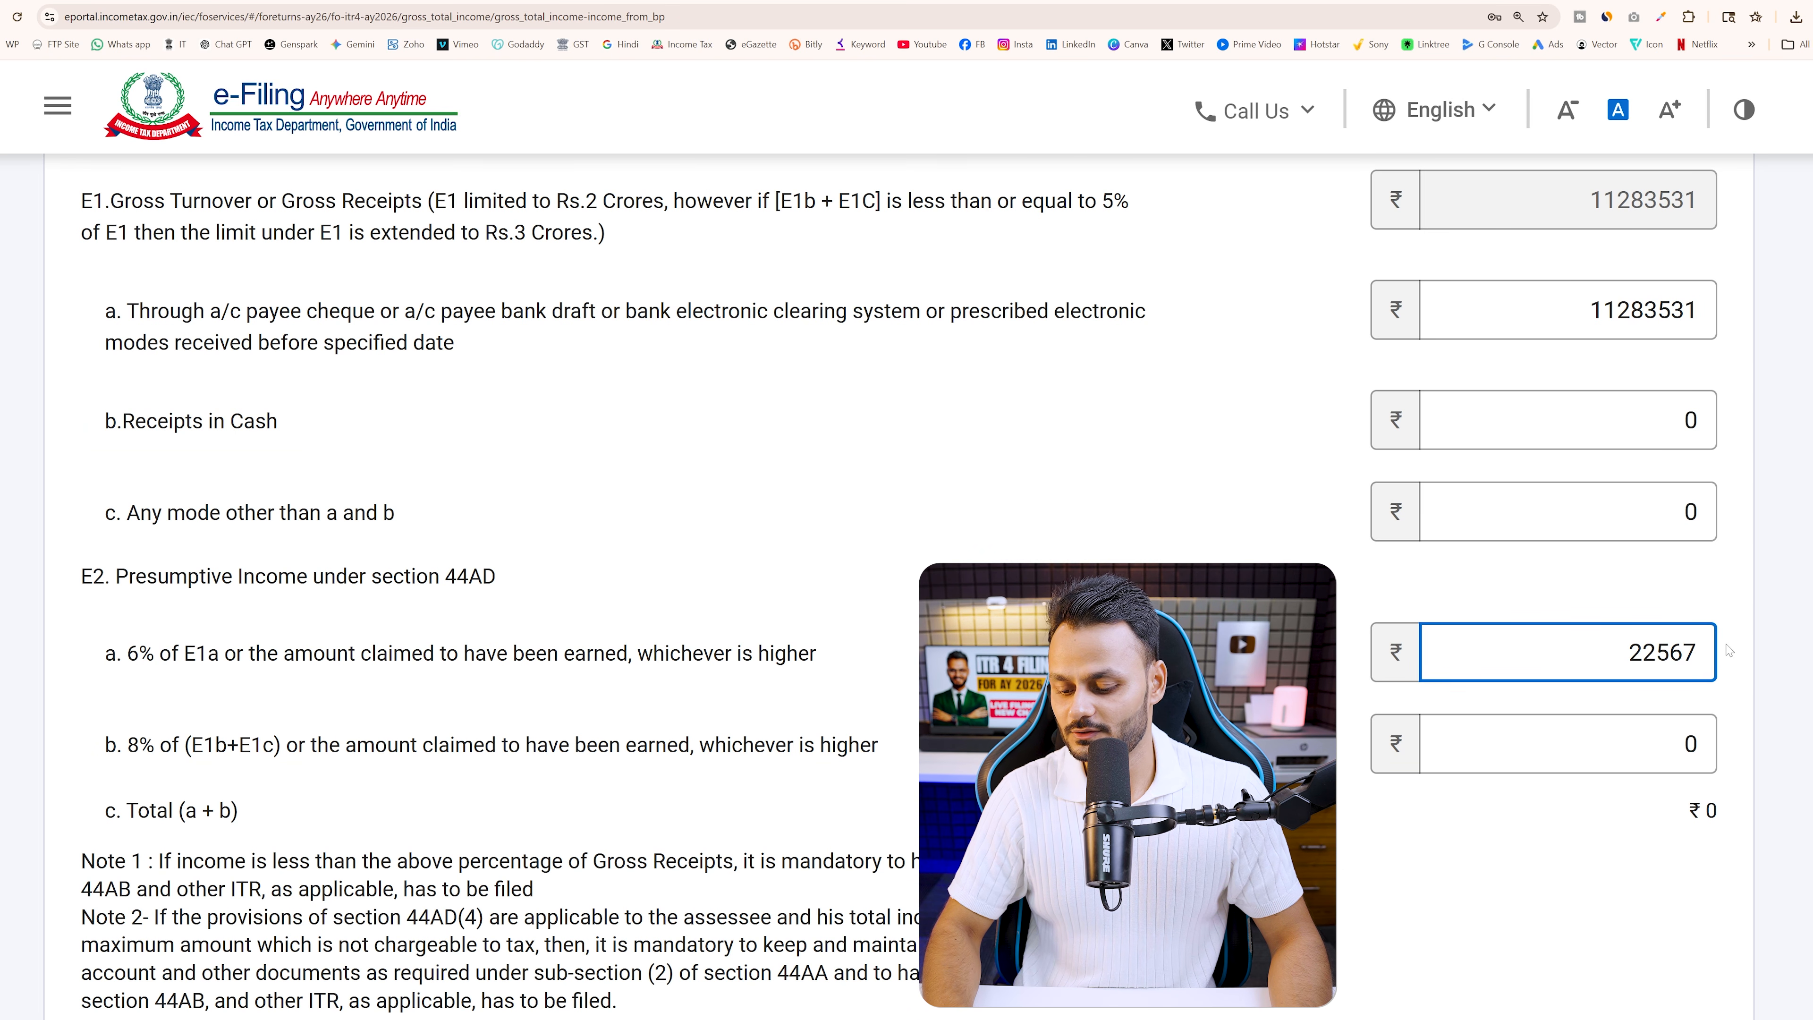
type("062")
key("BackSpace")
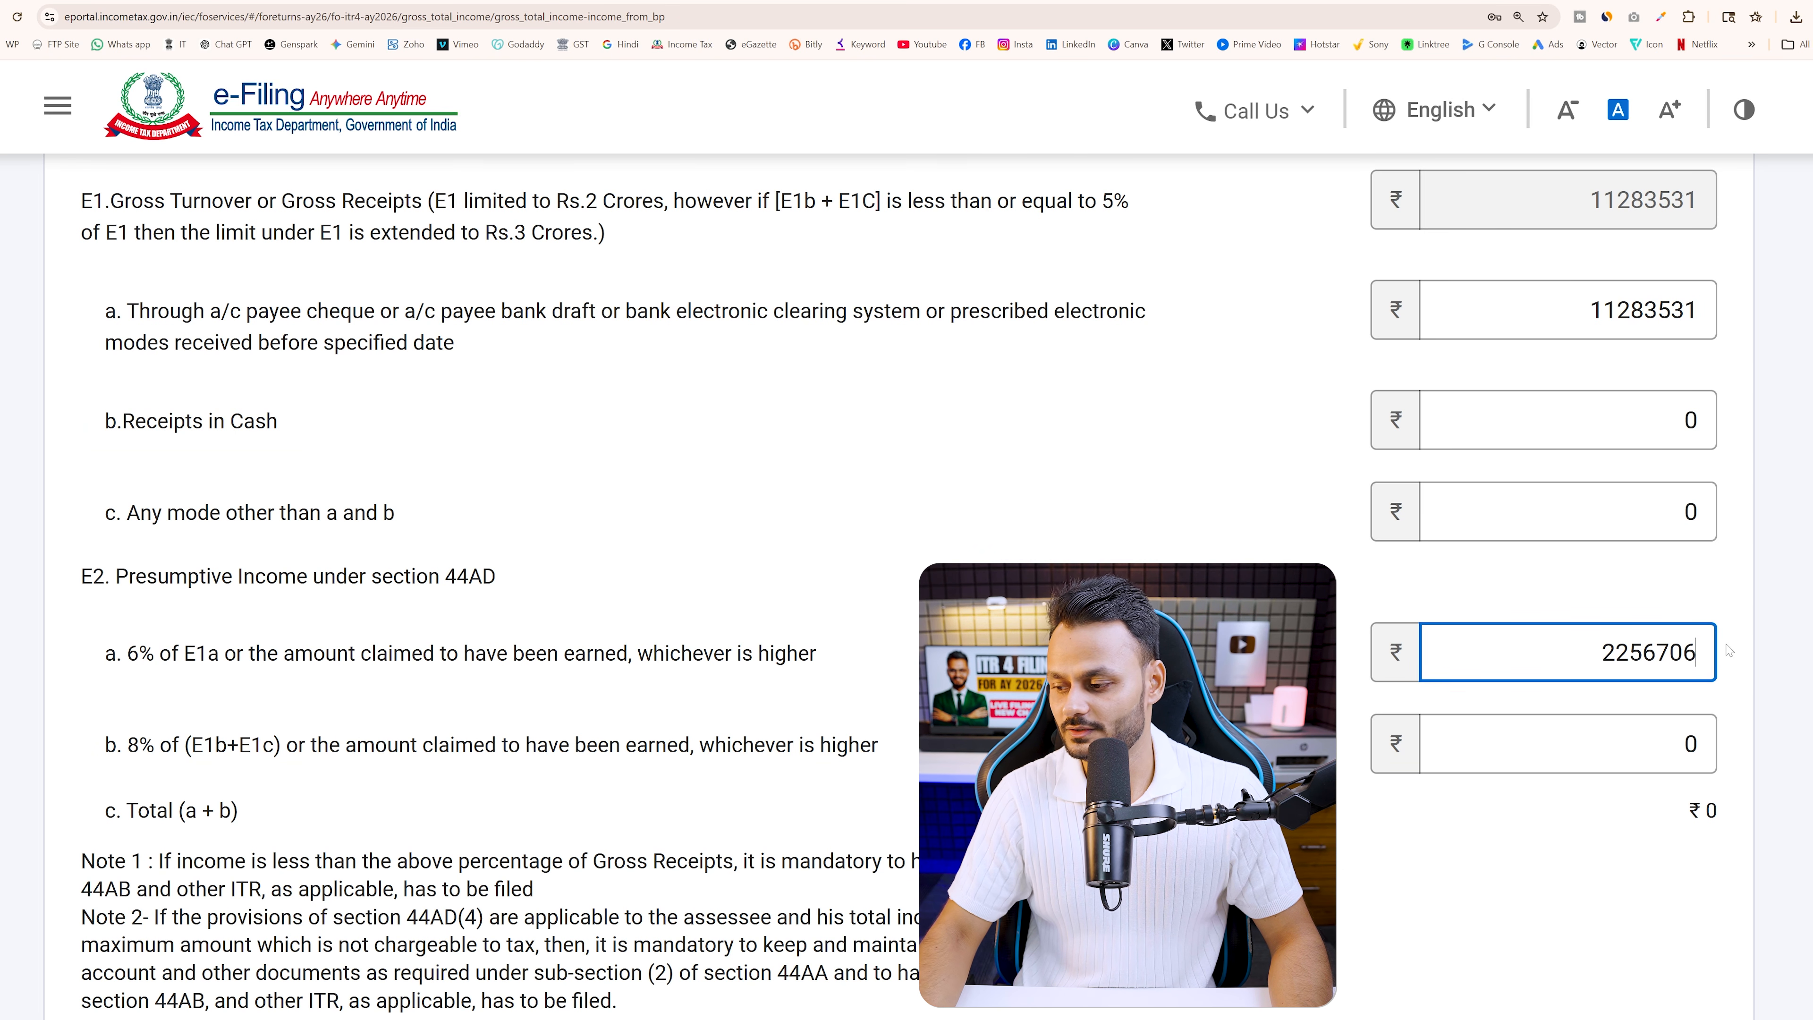
left_click(817, 653)
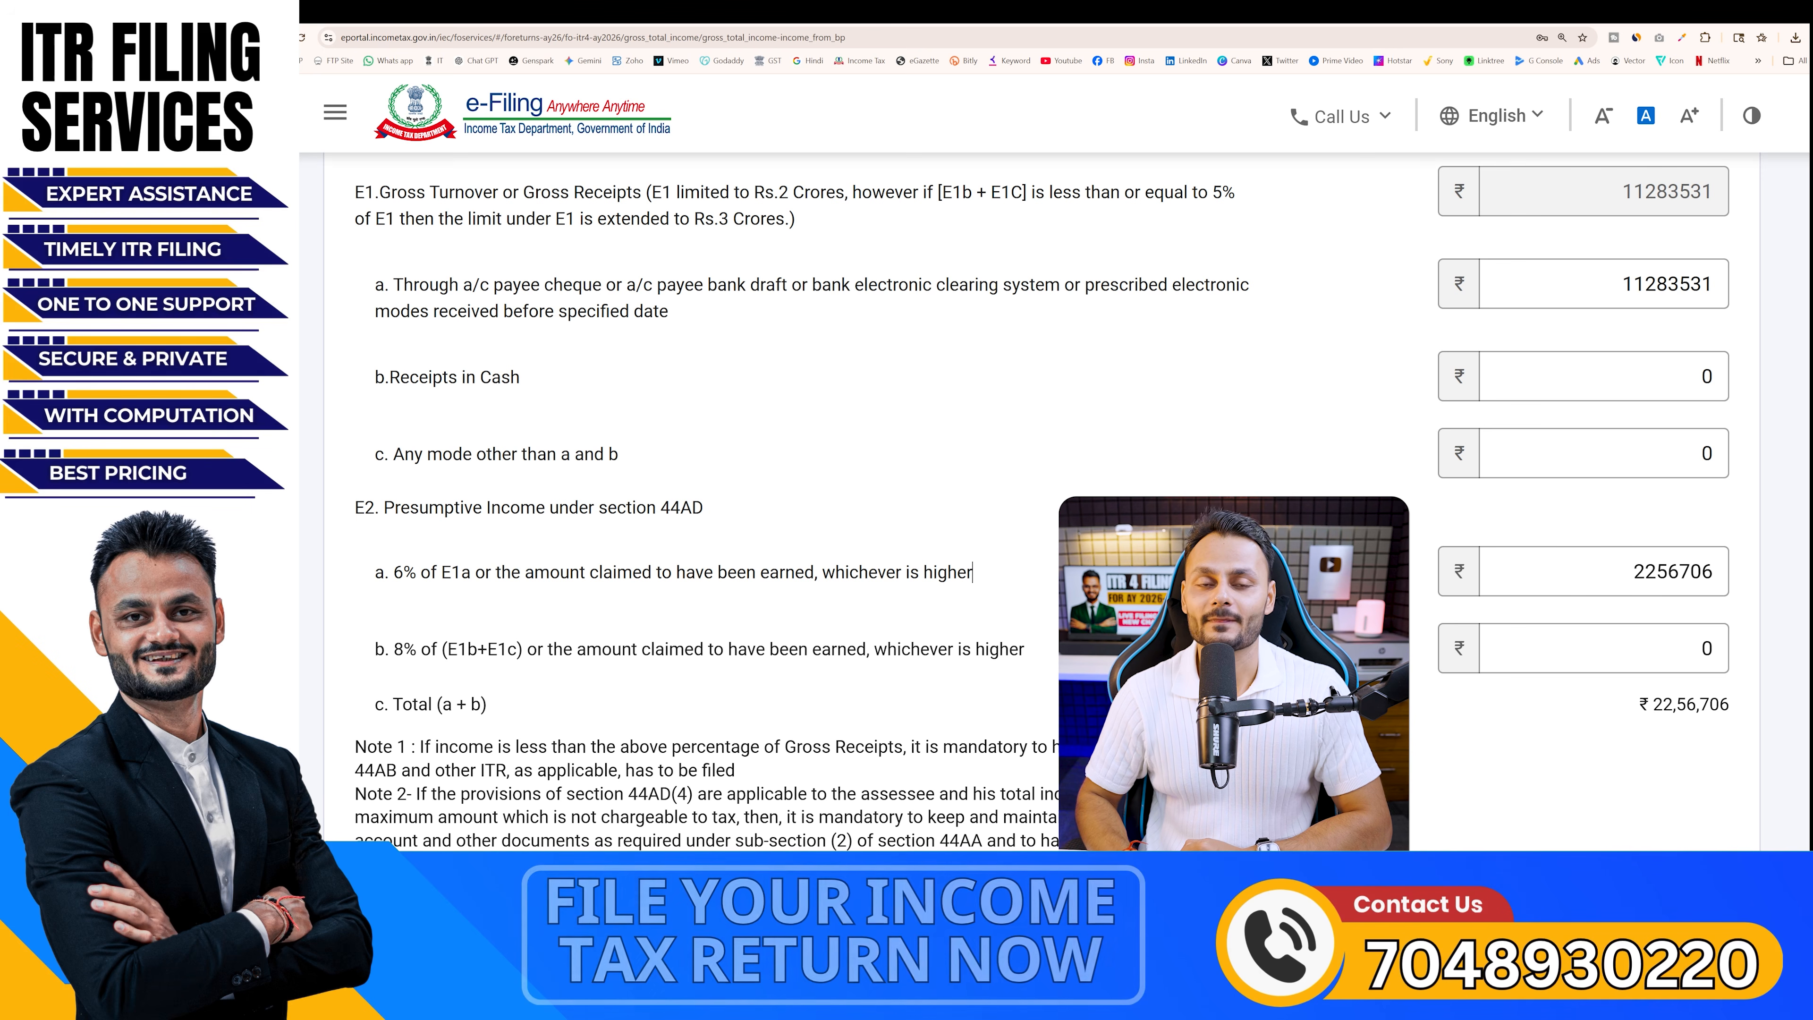
key("Tab")
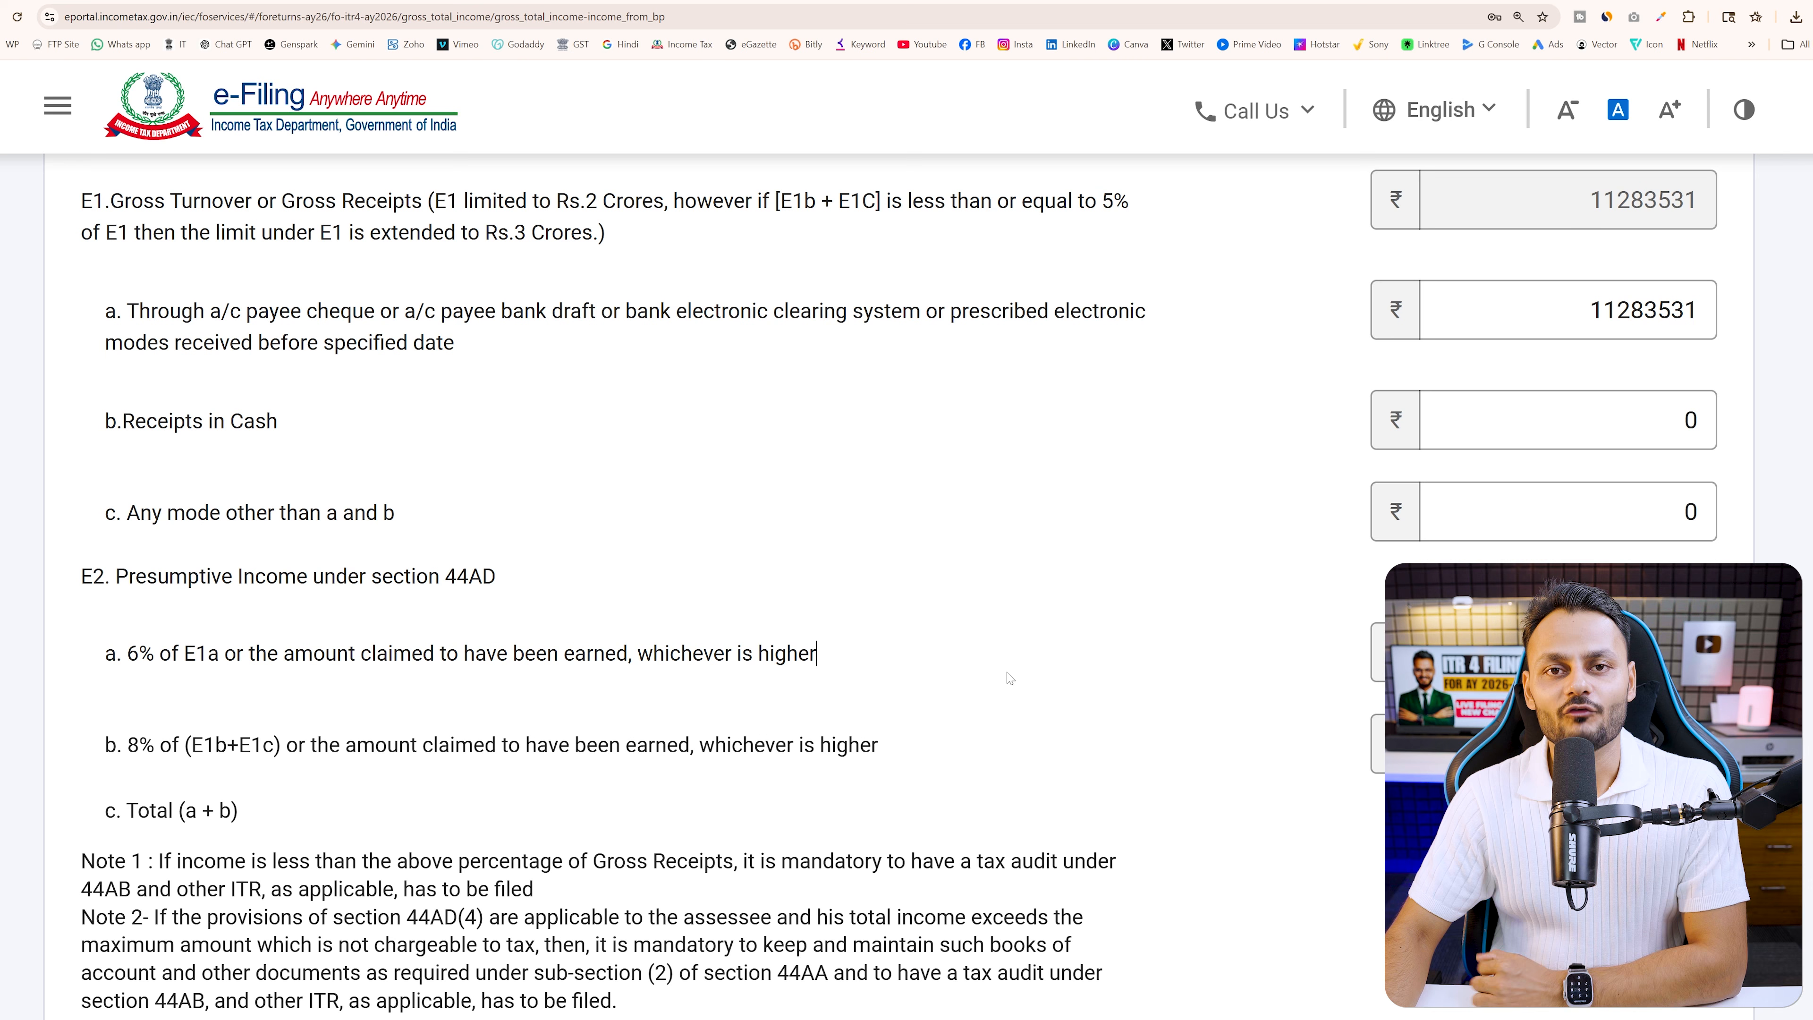
Leave the 44ADA section blank, return to Gross Total Income, and edit B2 Income from Salary
scroll(1143, 589, "up", 1)
scroll(1010, 677, "down", 10)
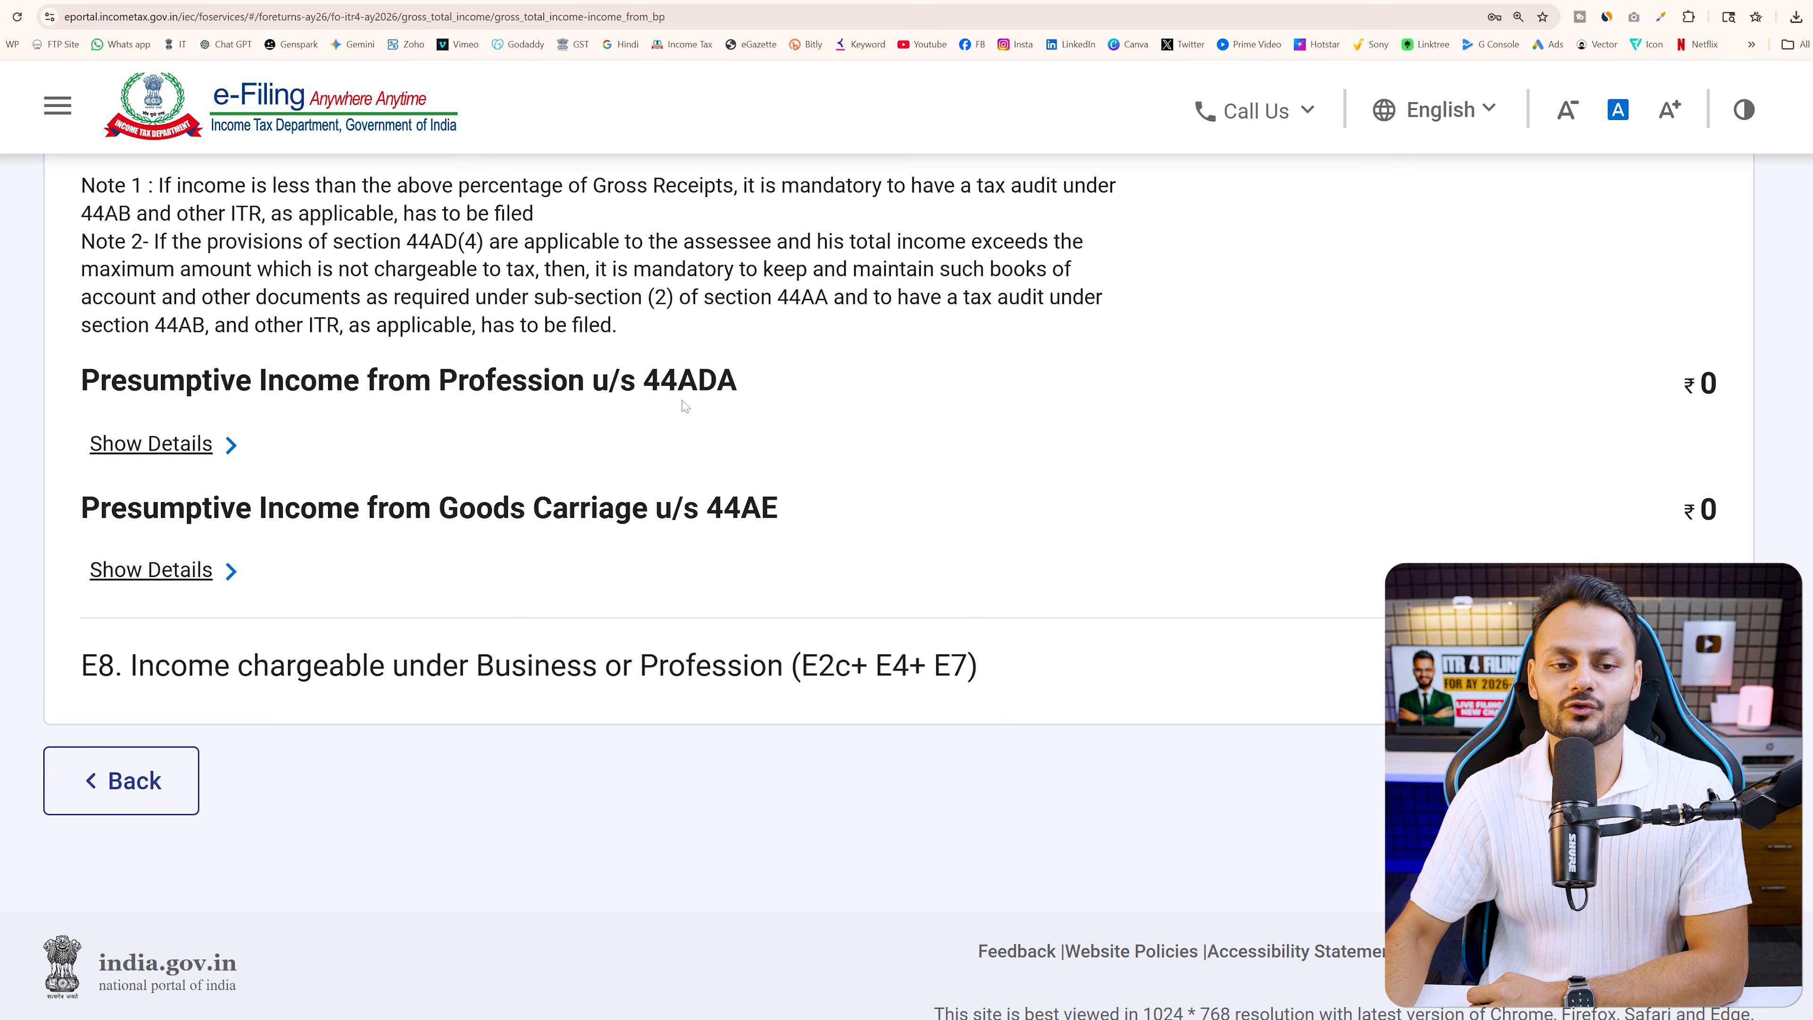
left_click_drag(438, 380, 849, 384)
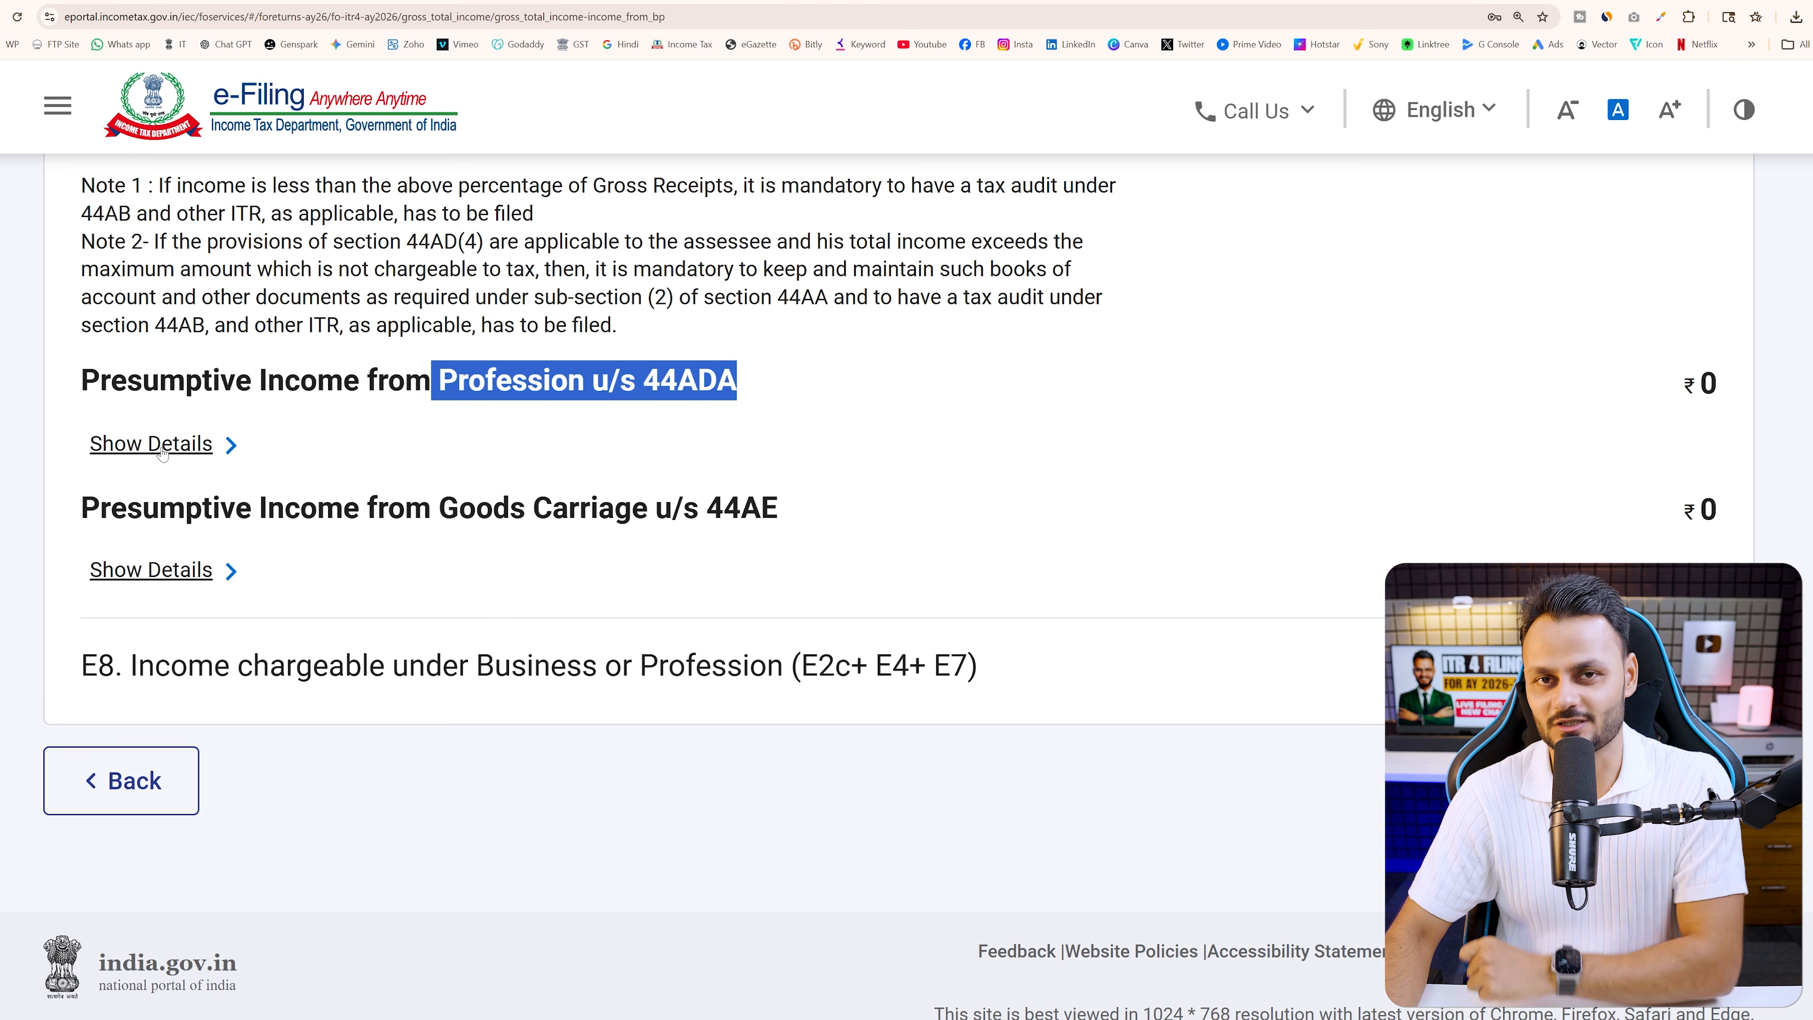
scroll(1177, 536, "down", 1)
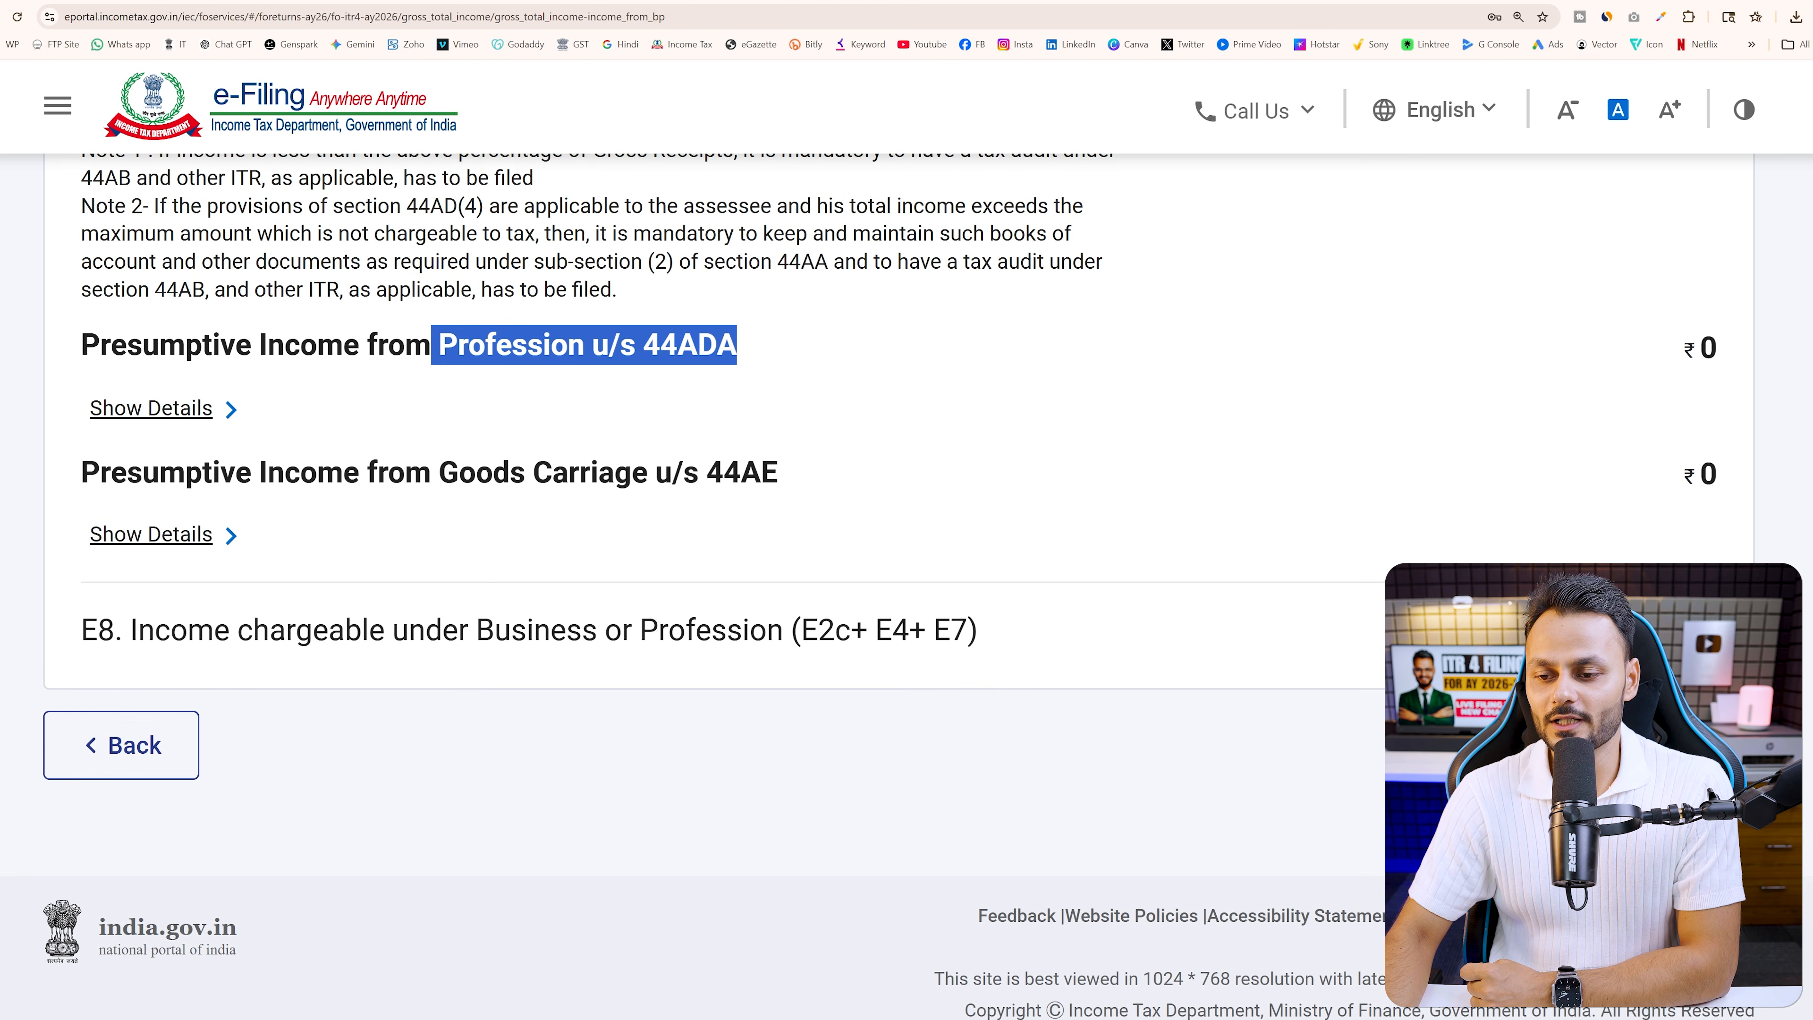
left_click(1671, 745)
scroll(1019, 712, "up", 10)
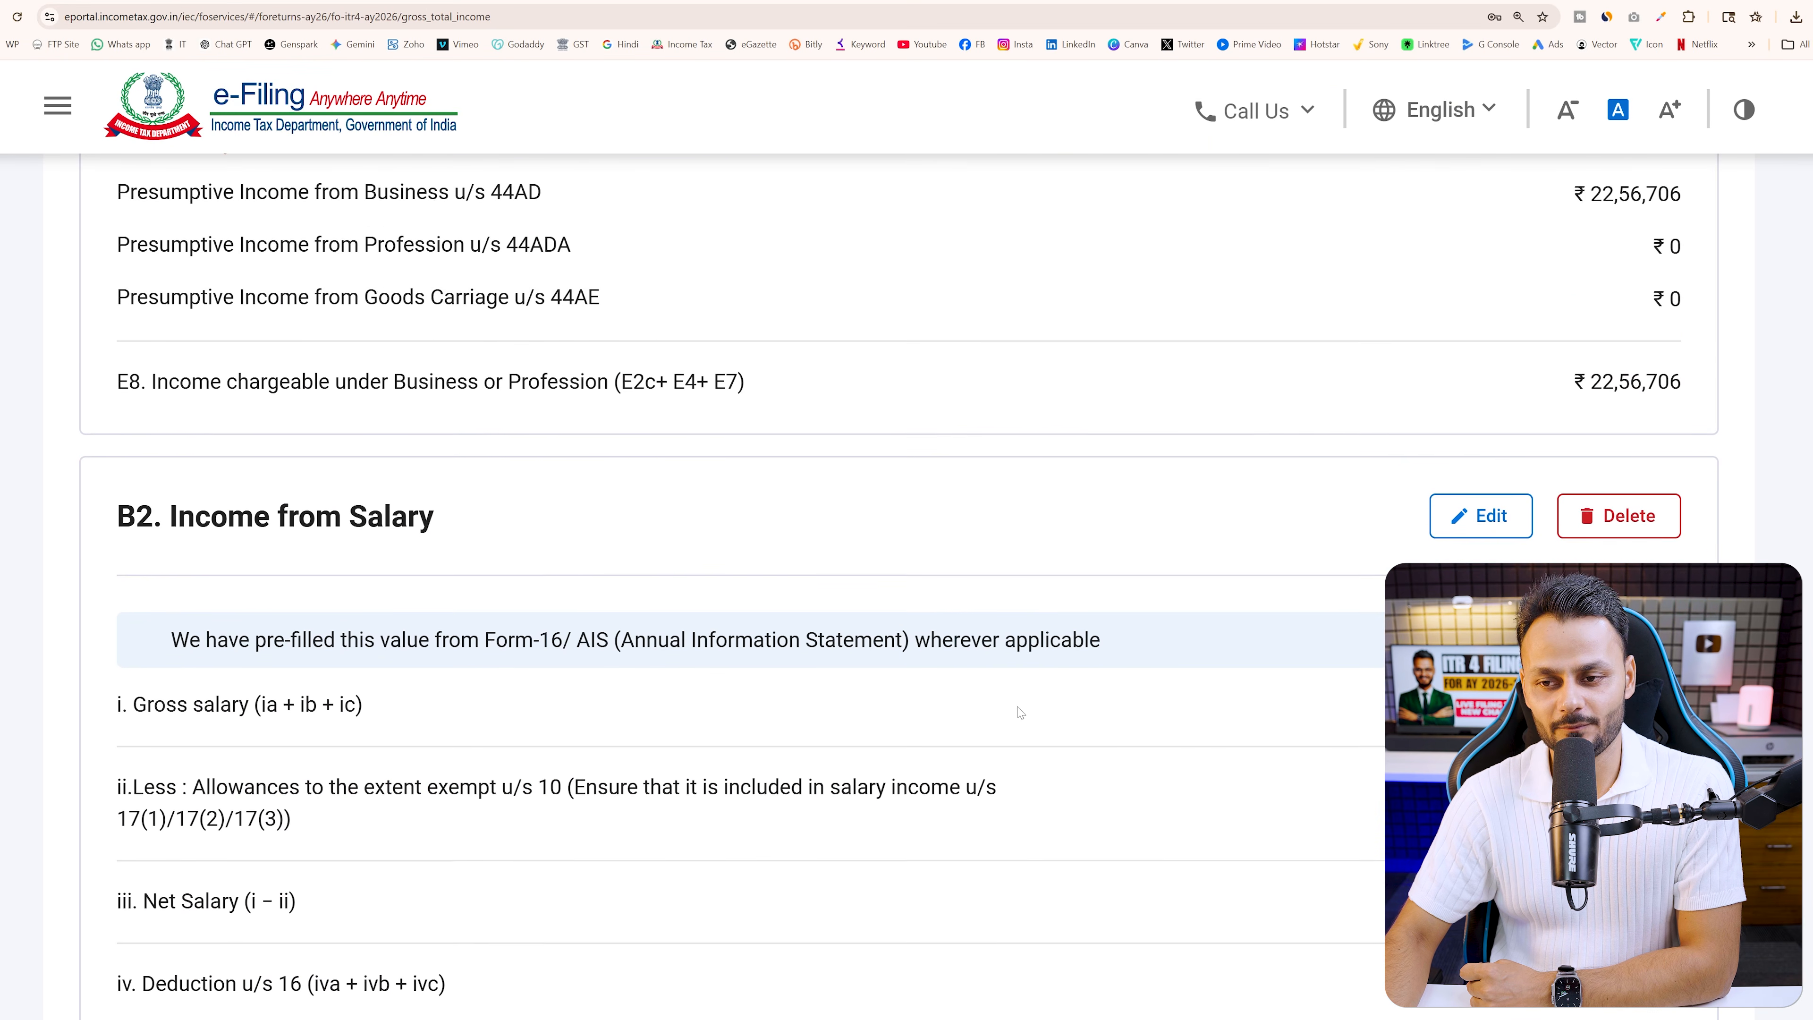
scroll(1025, 720, "down", 5)
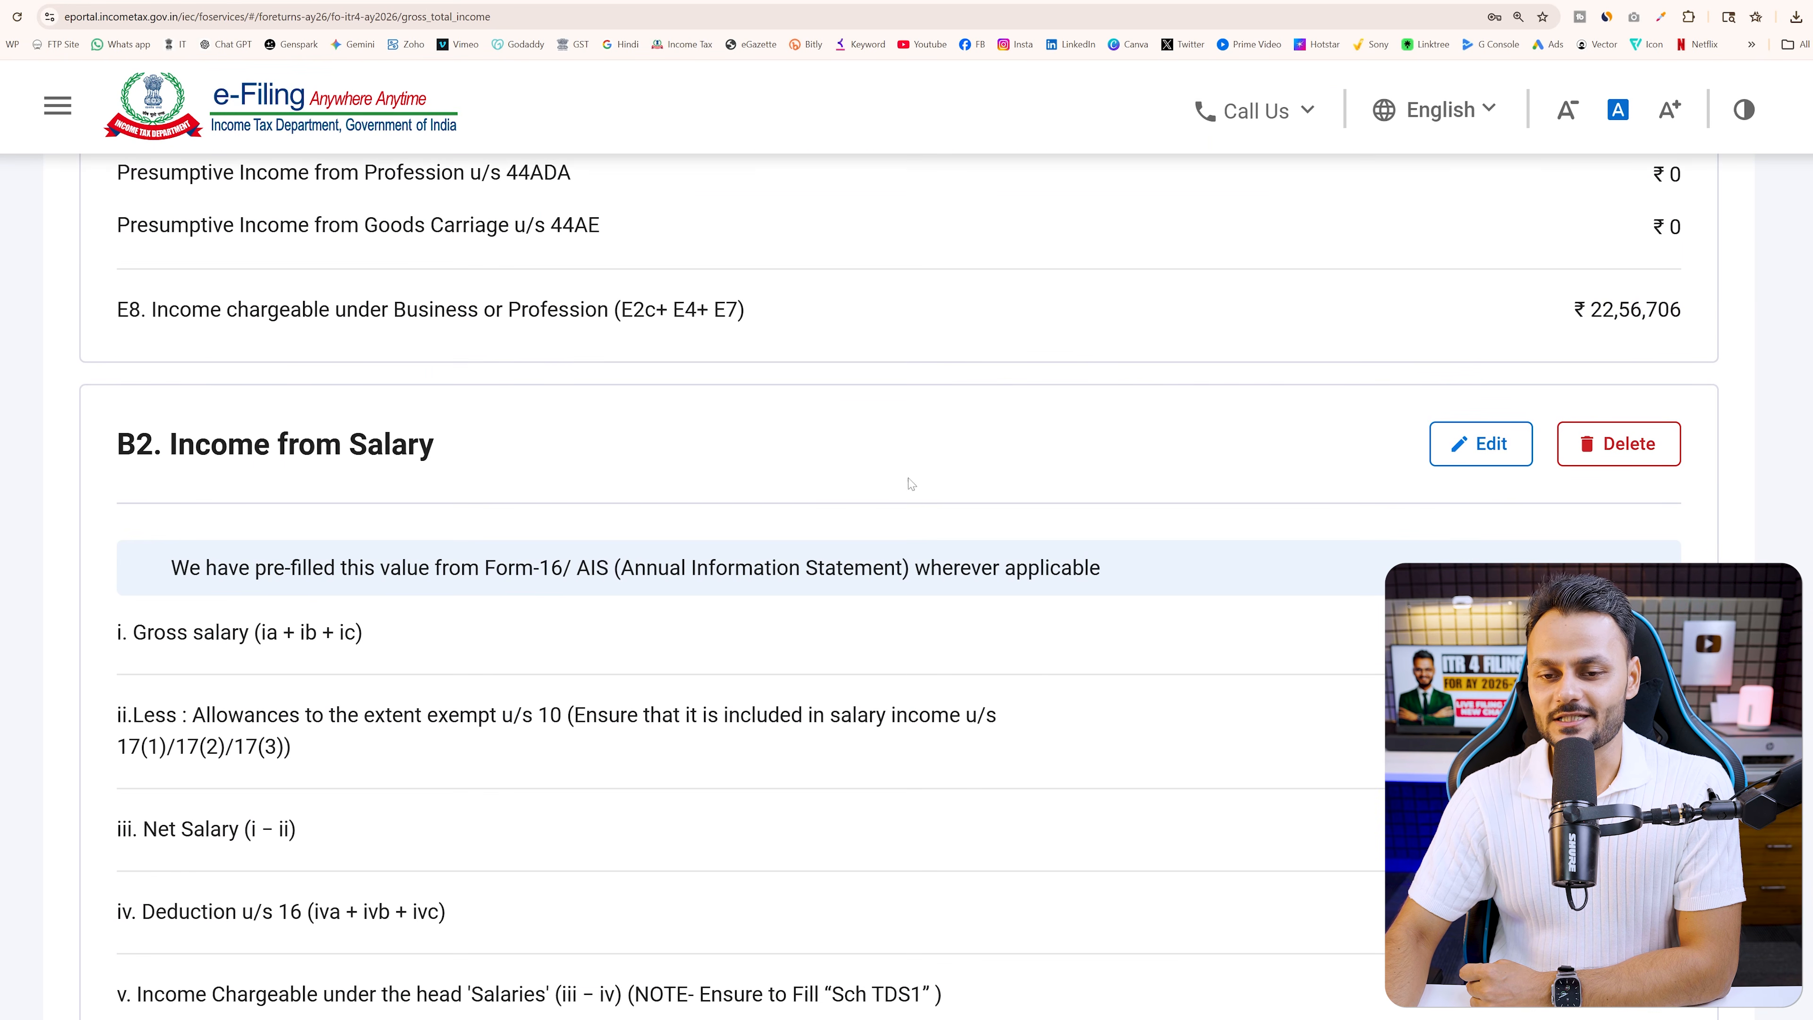
left_click(1481, 439)
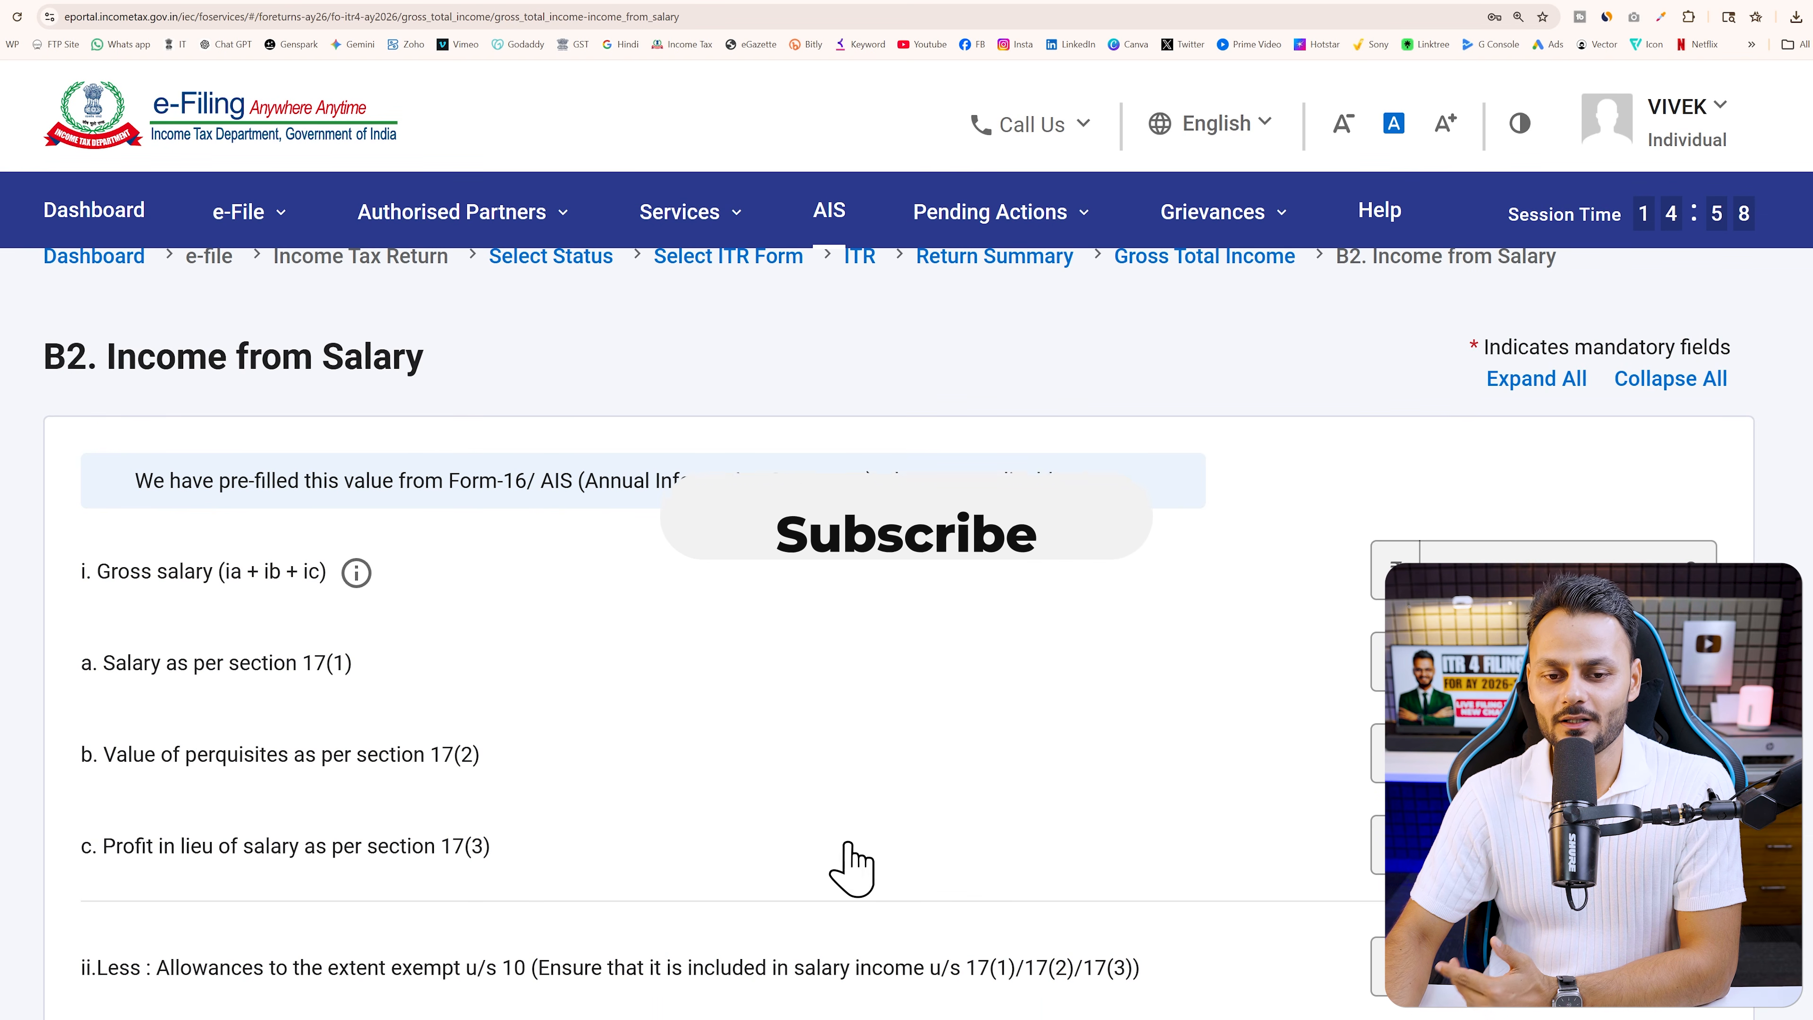
Scroll through the all-zero B2 salary page and go back to Gross Total Income
scroll(1162, 674, "down", 2)
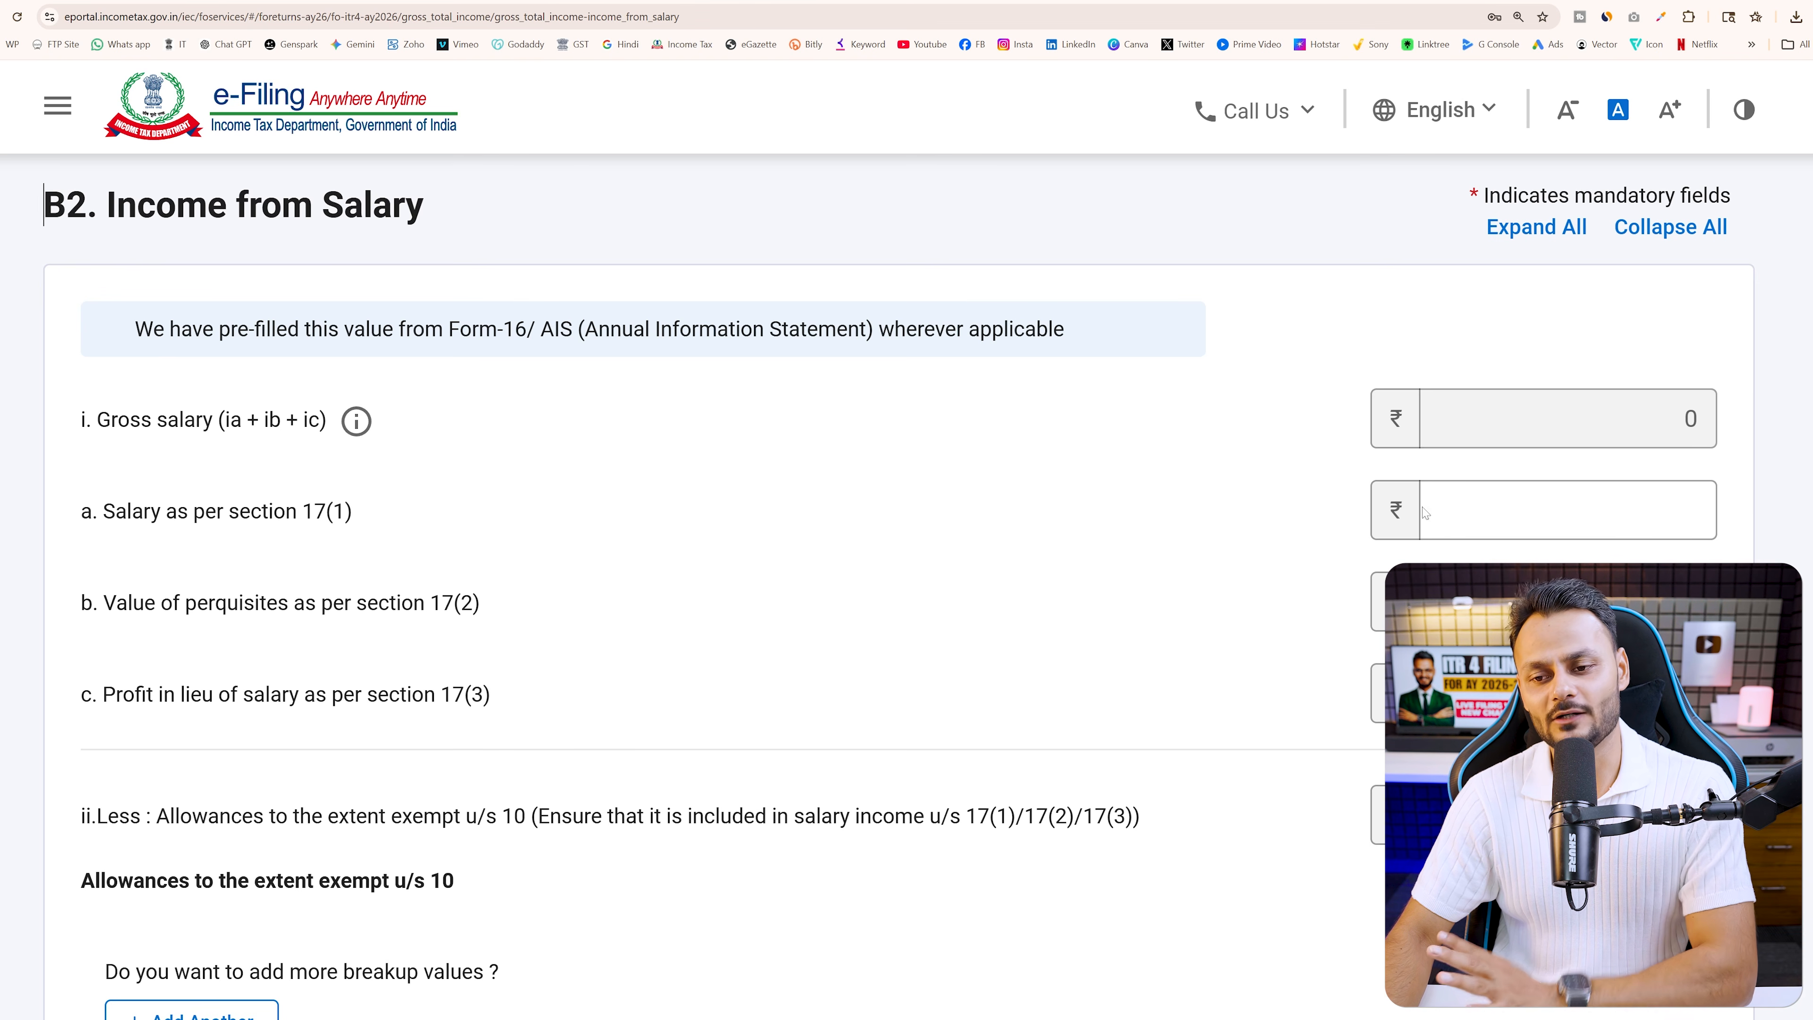
scroll(1140, 628, "down", 10)
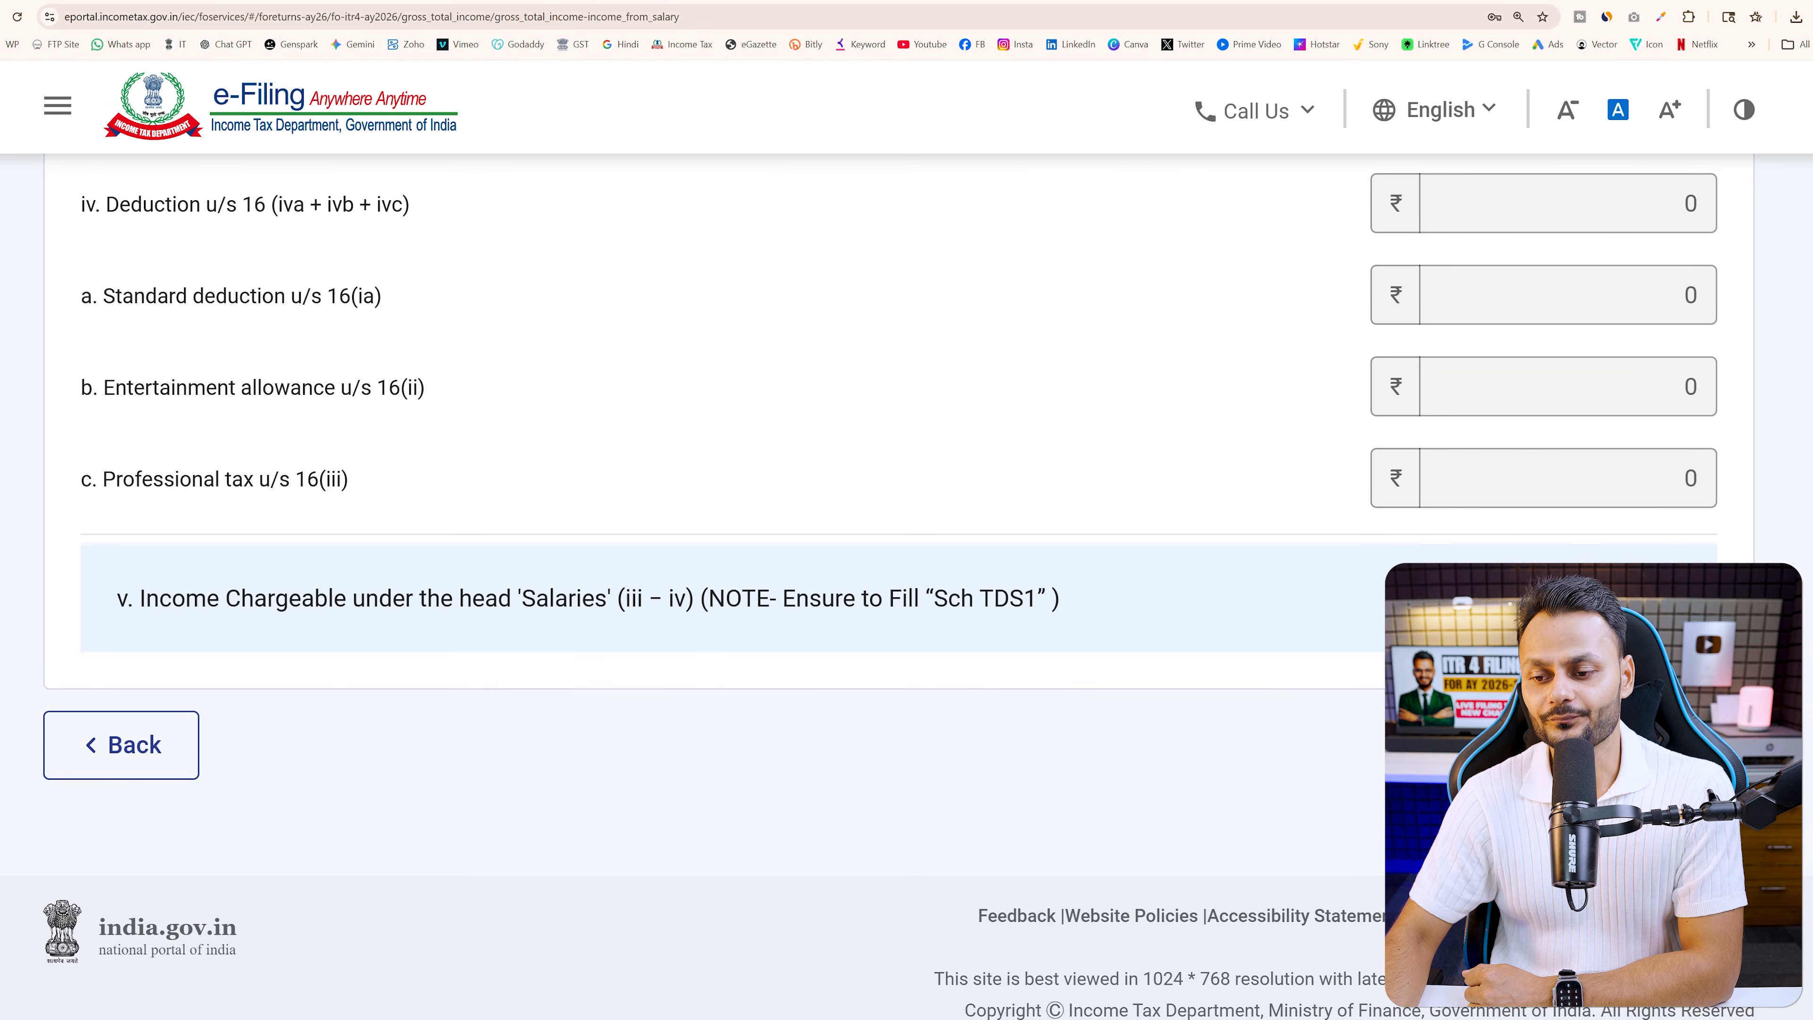
left_click(1667, 745)
scroll(1171, 723, "up", 3)
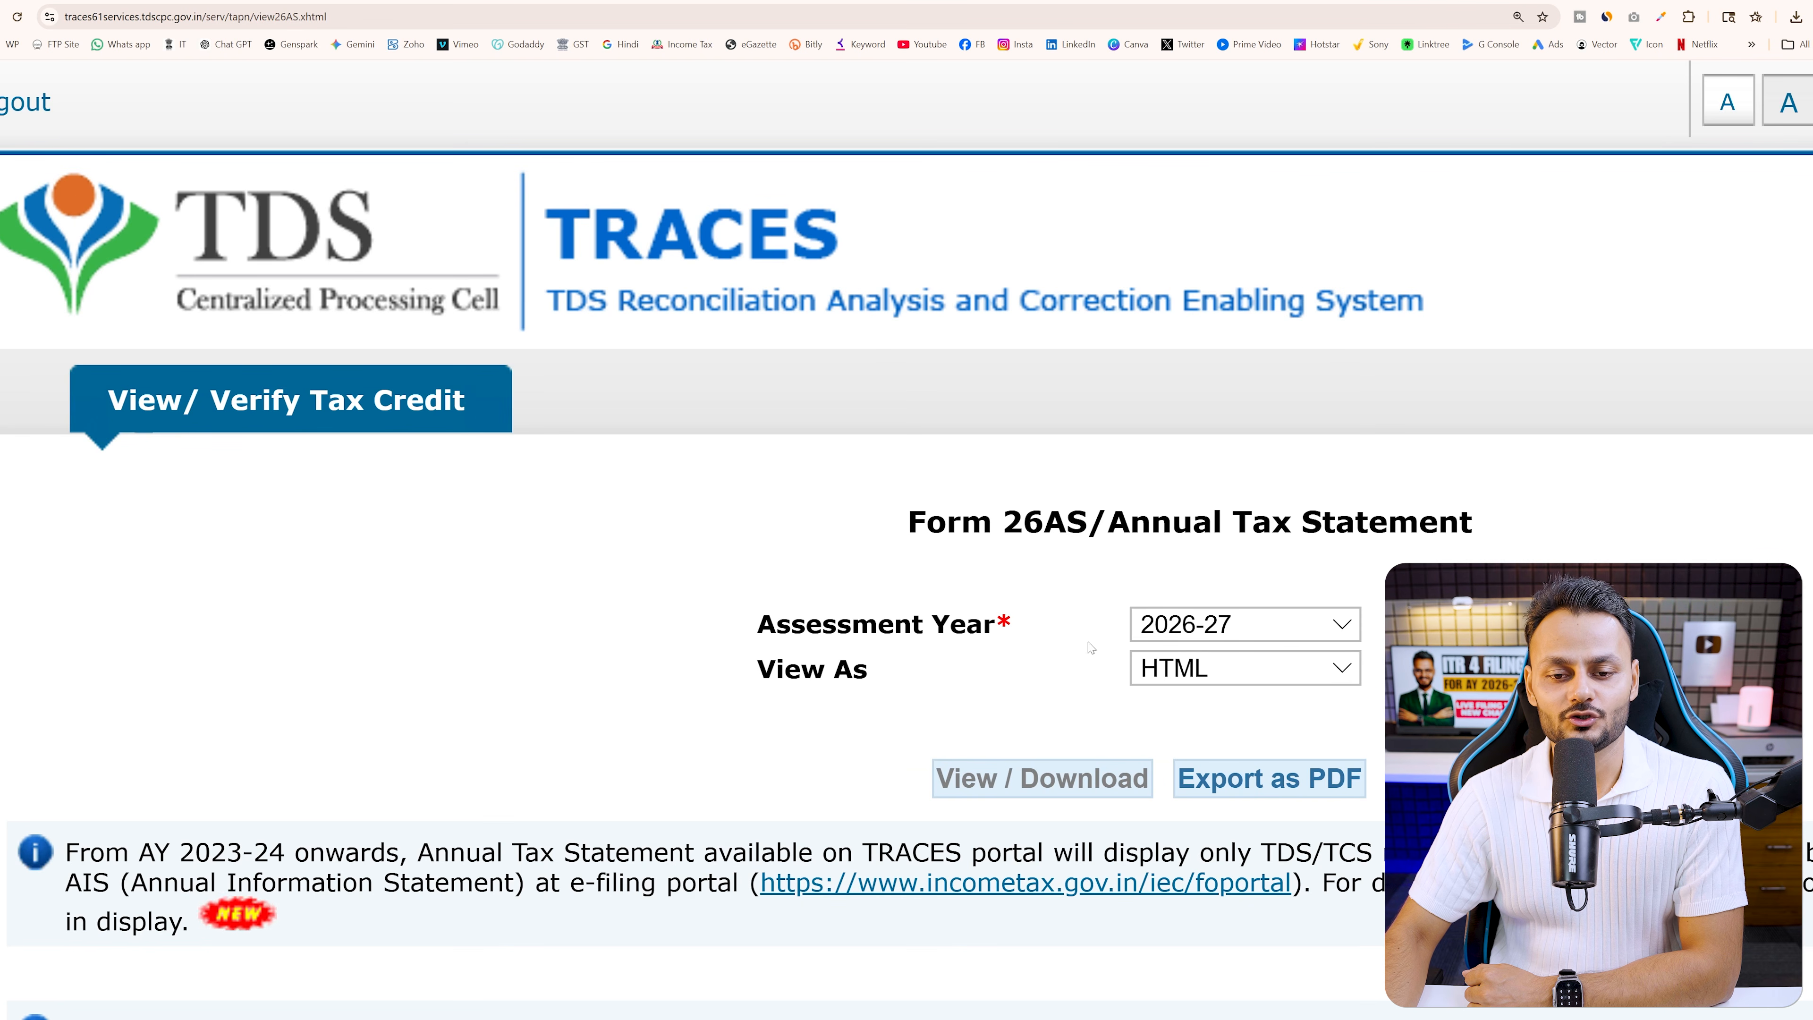
left_click_drag(908, 523, 1087, 523)
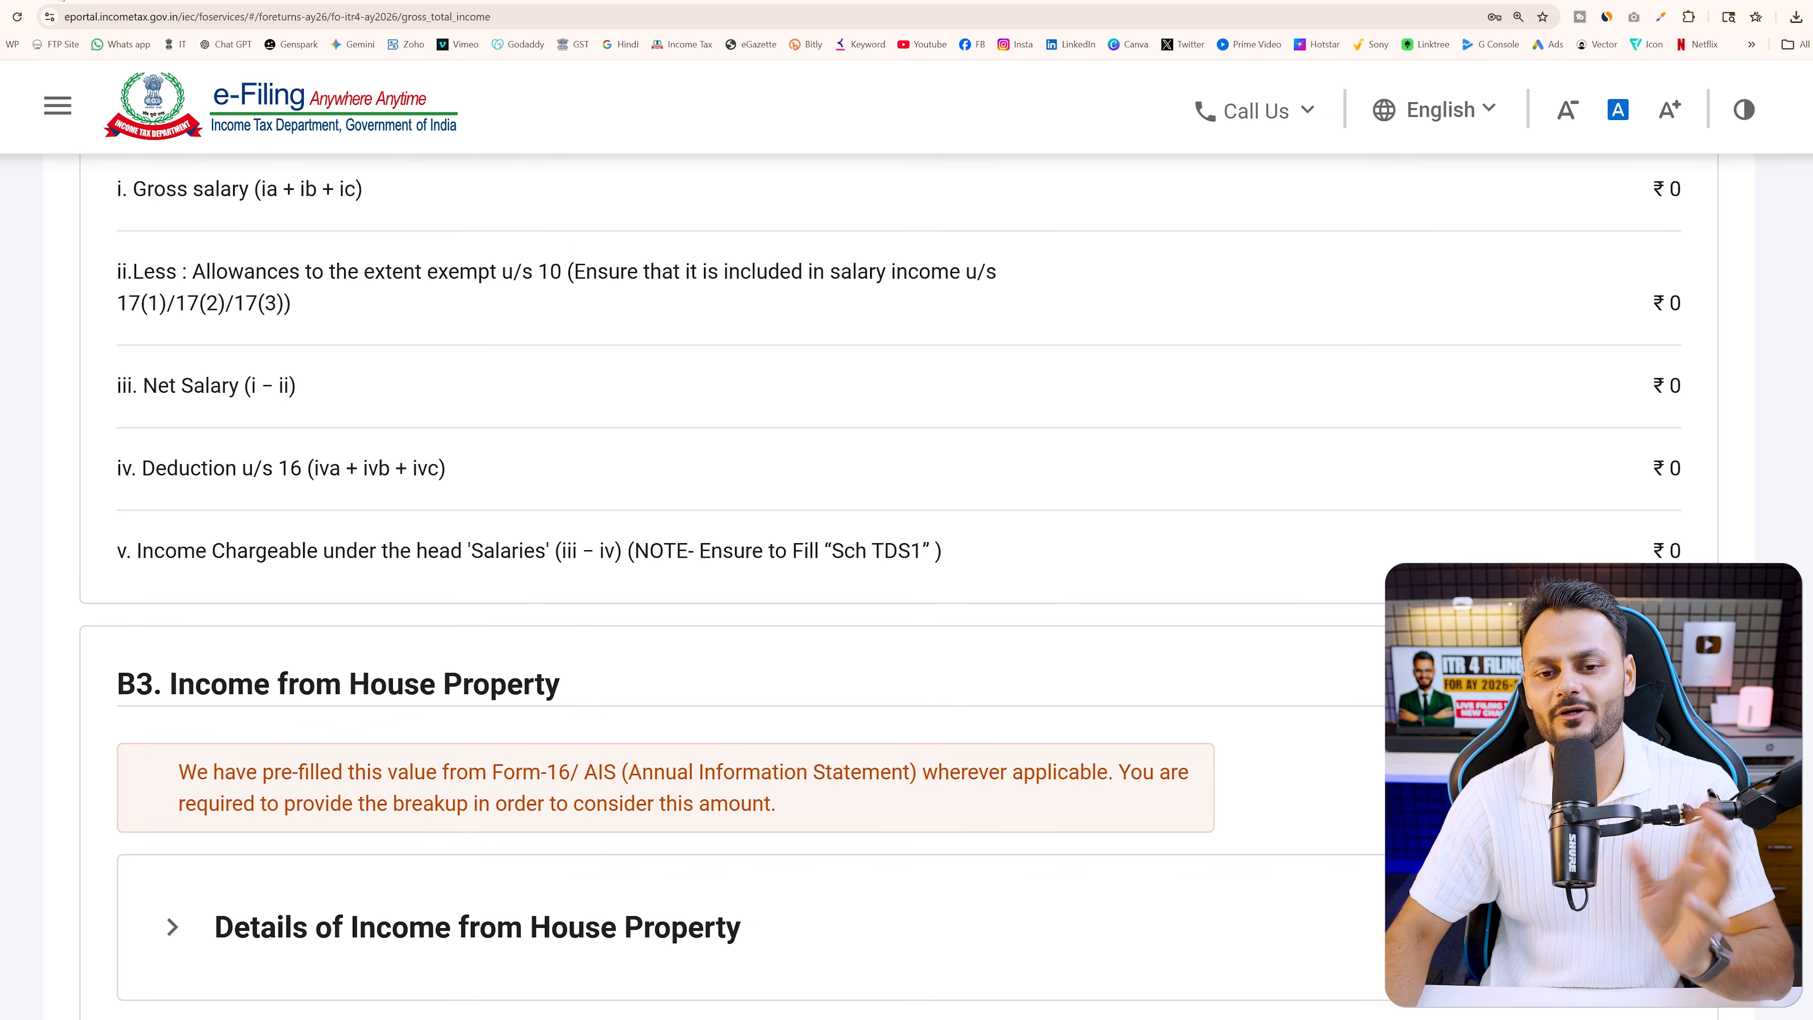
scroll(1118, 389, "down", 6)
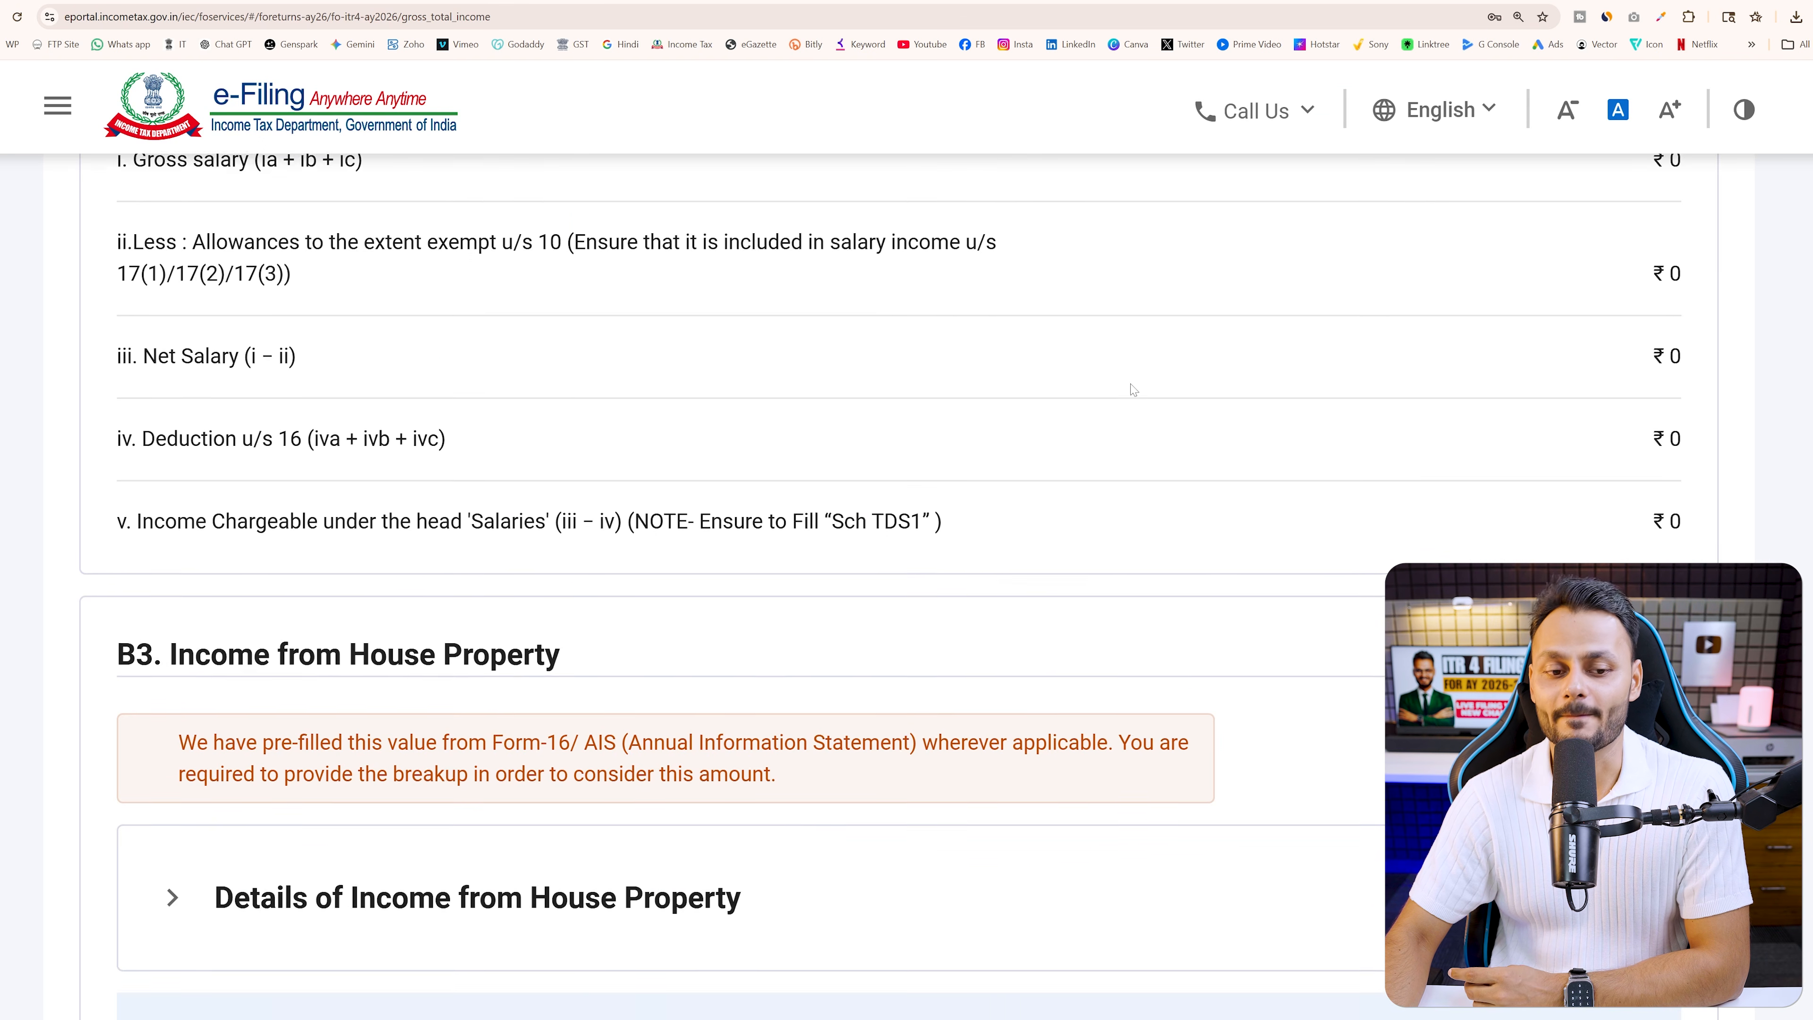
Expand the House Property details, find no entries, and scroll to the ₹23,01,241 total
left_click_drag(388, 233, 654, 253)
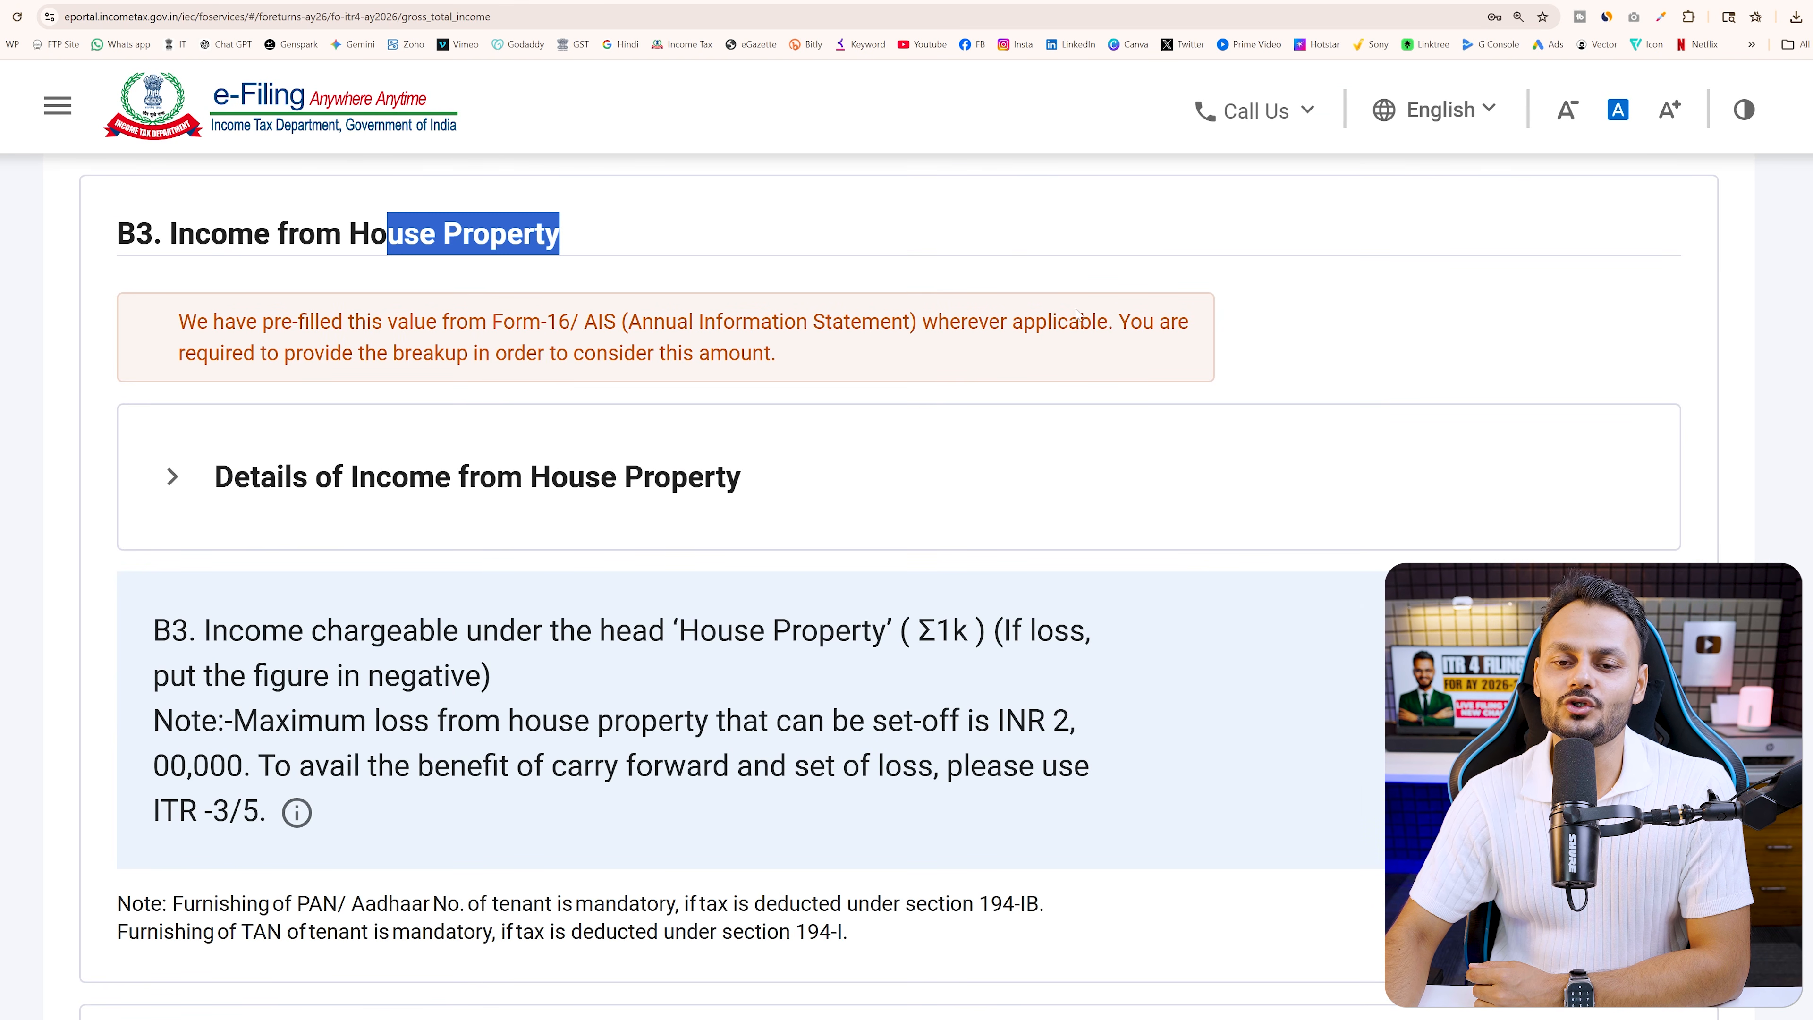
left_click(1276, 440)
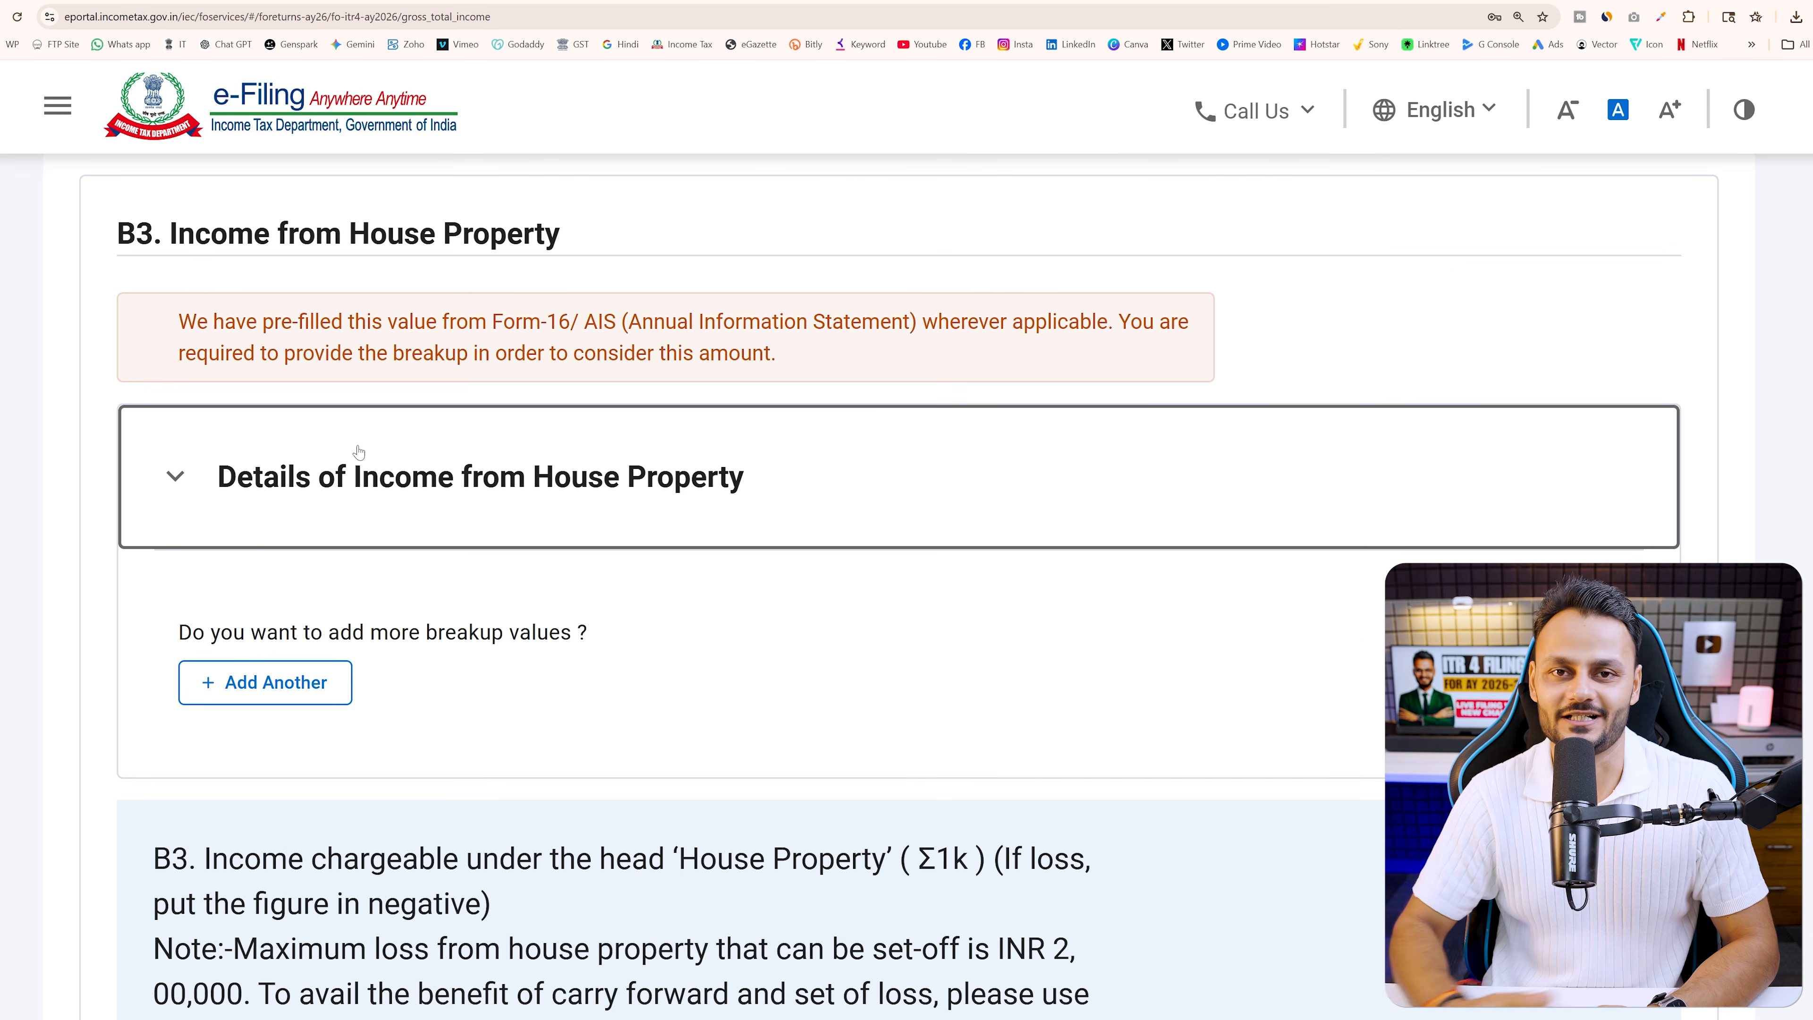
scroll(963, 599, "down", 1)
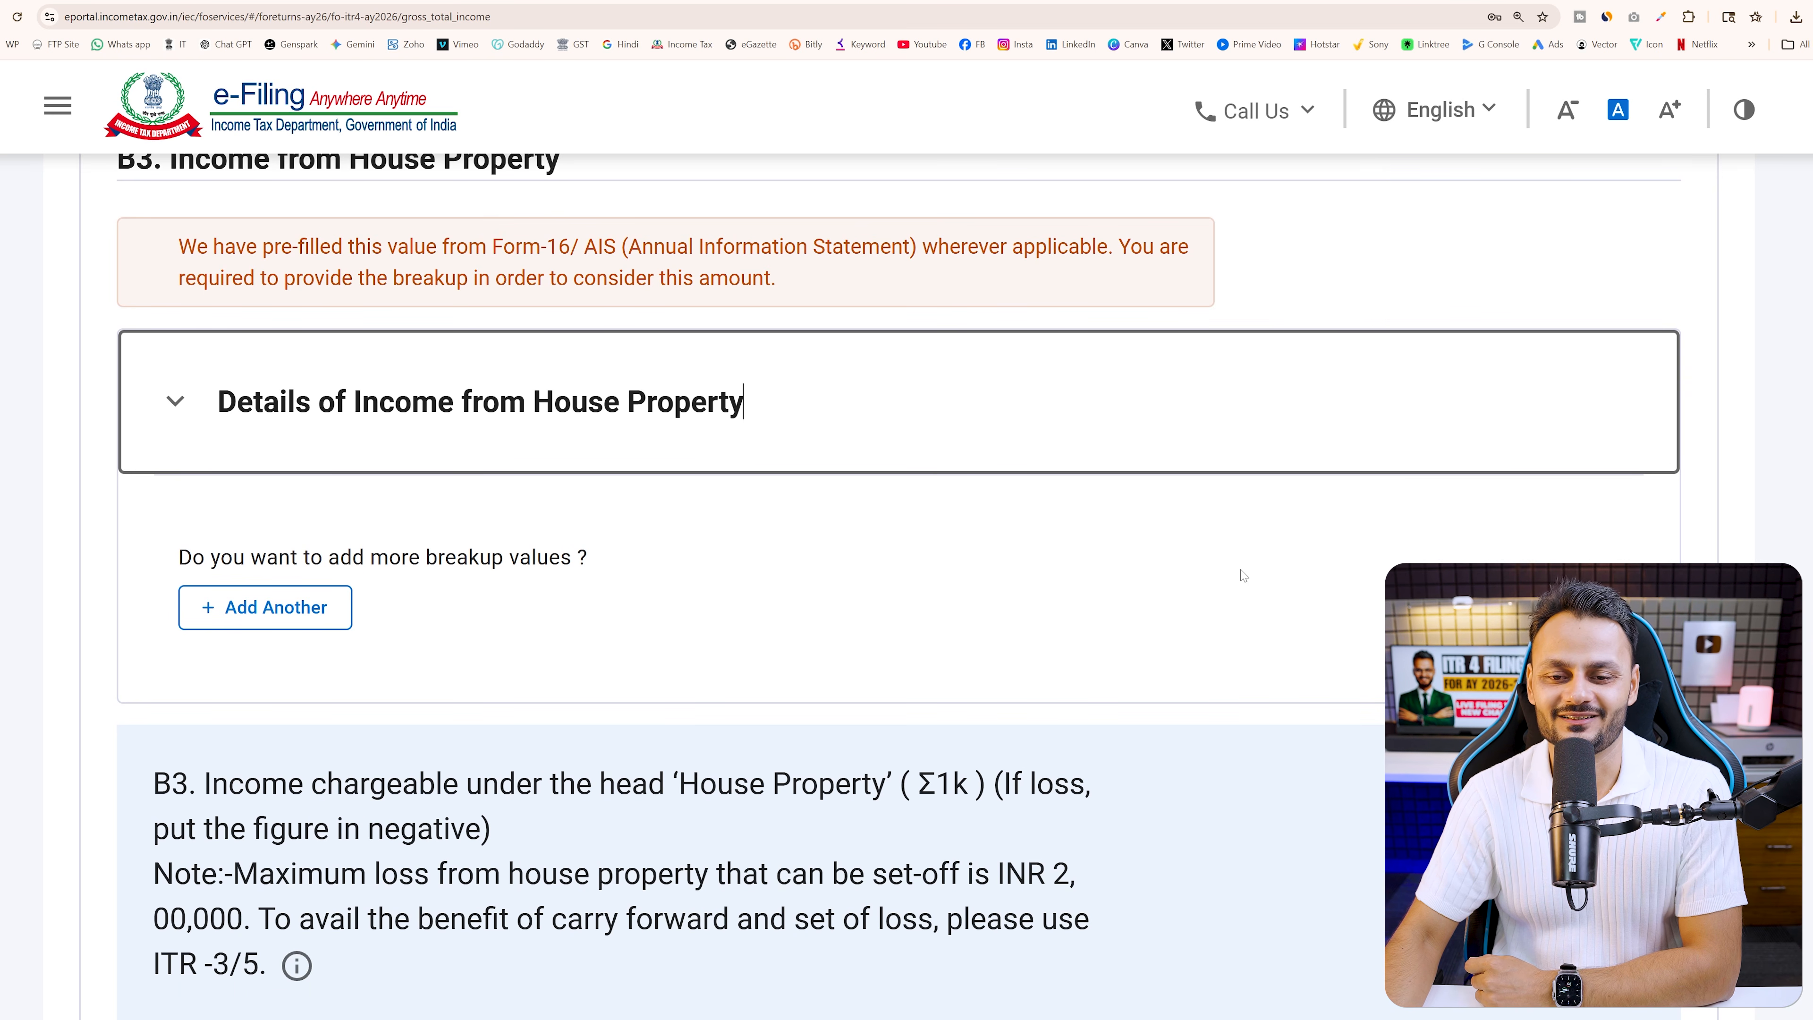
scroll(1256, 570, "down", 6)
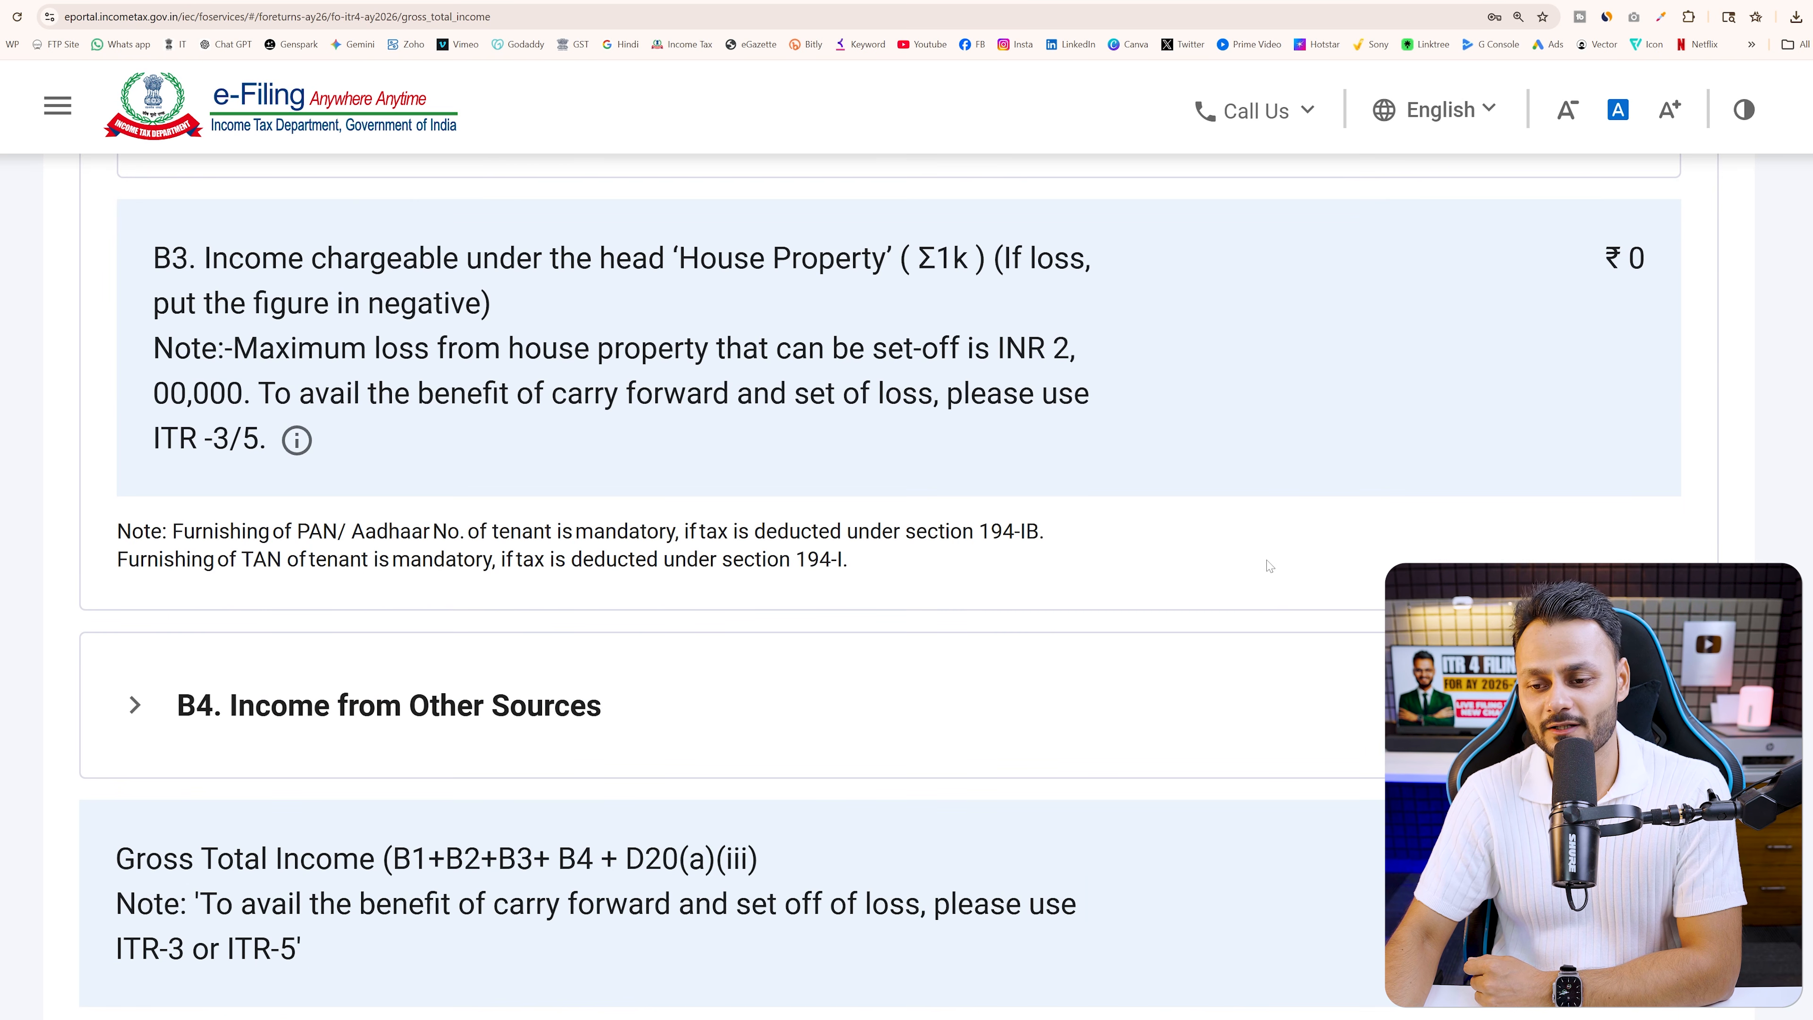
scroll(1267, 570, "down", 4)
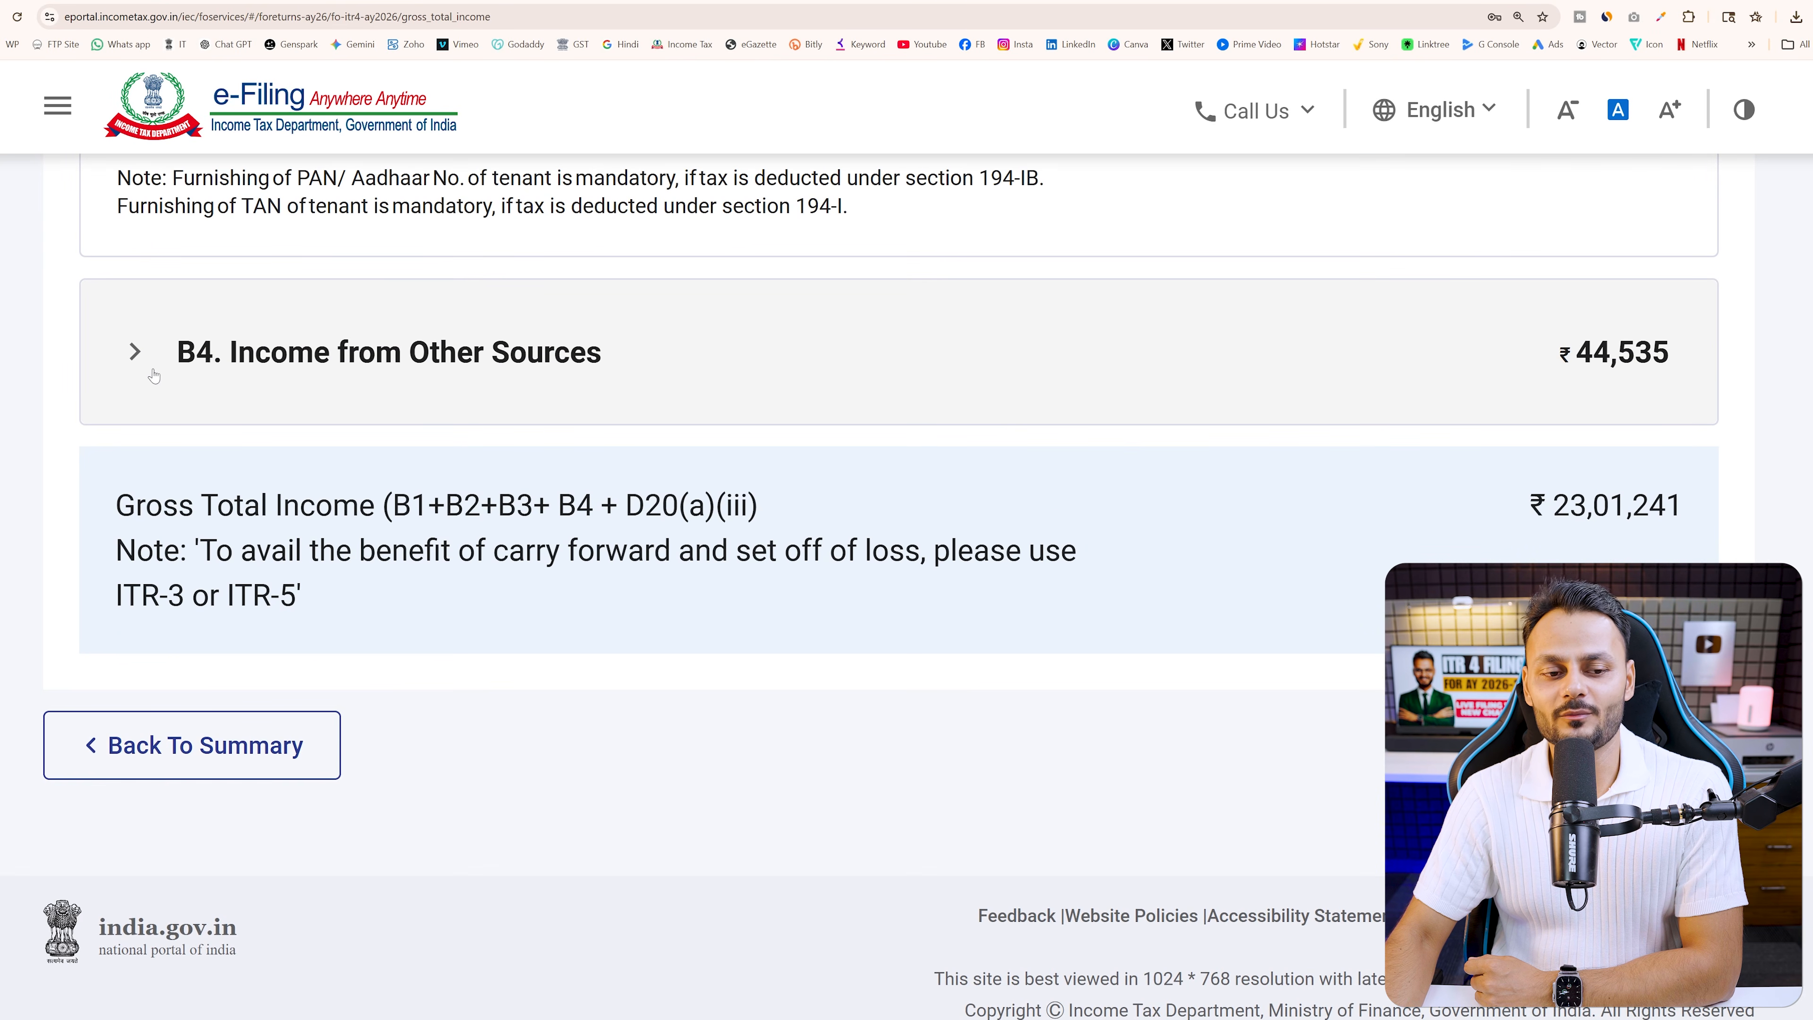
Expand the B4 other-sources breakup (₹44,535) and open the AIS savings bank interest details
left_click(154, 376)
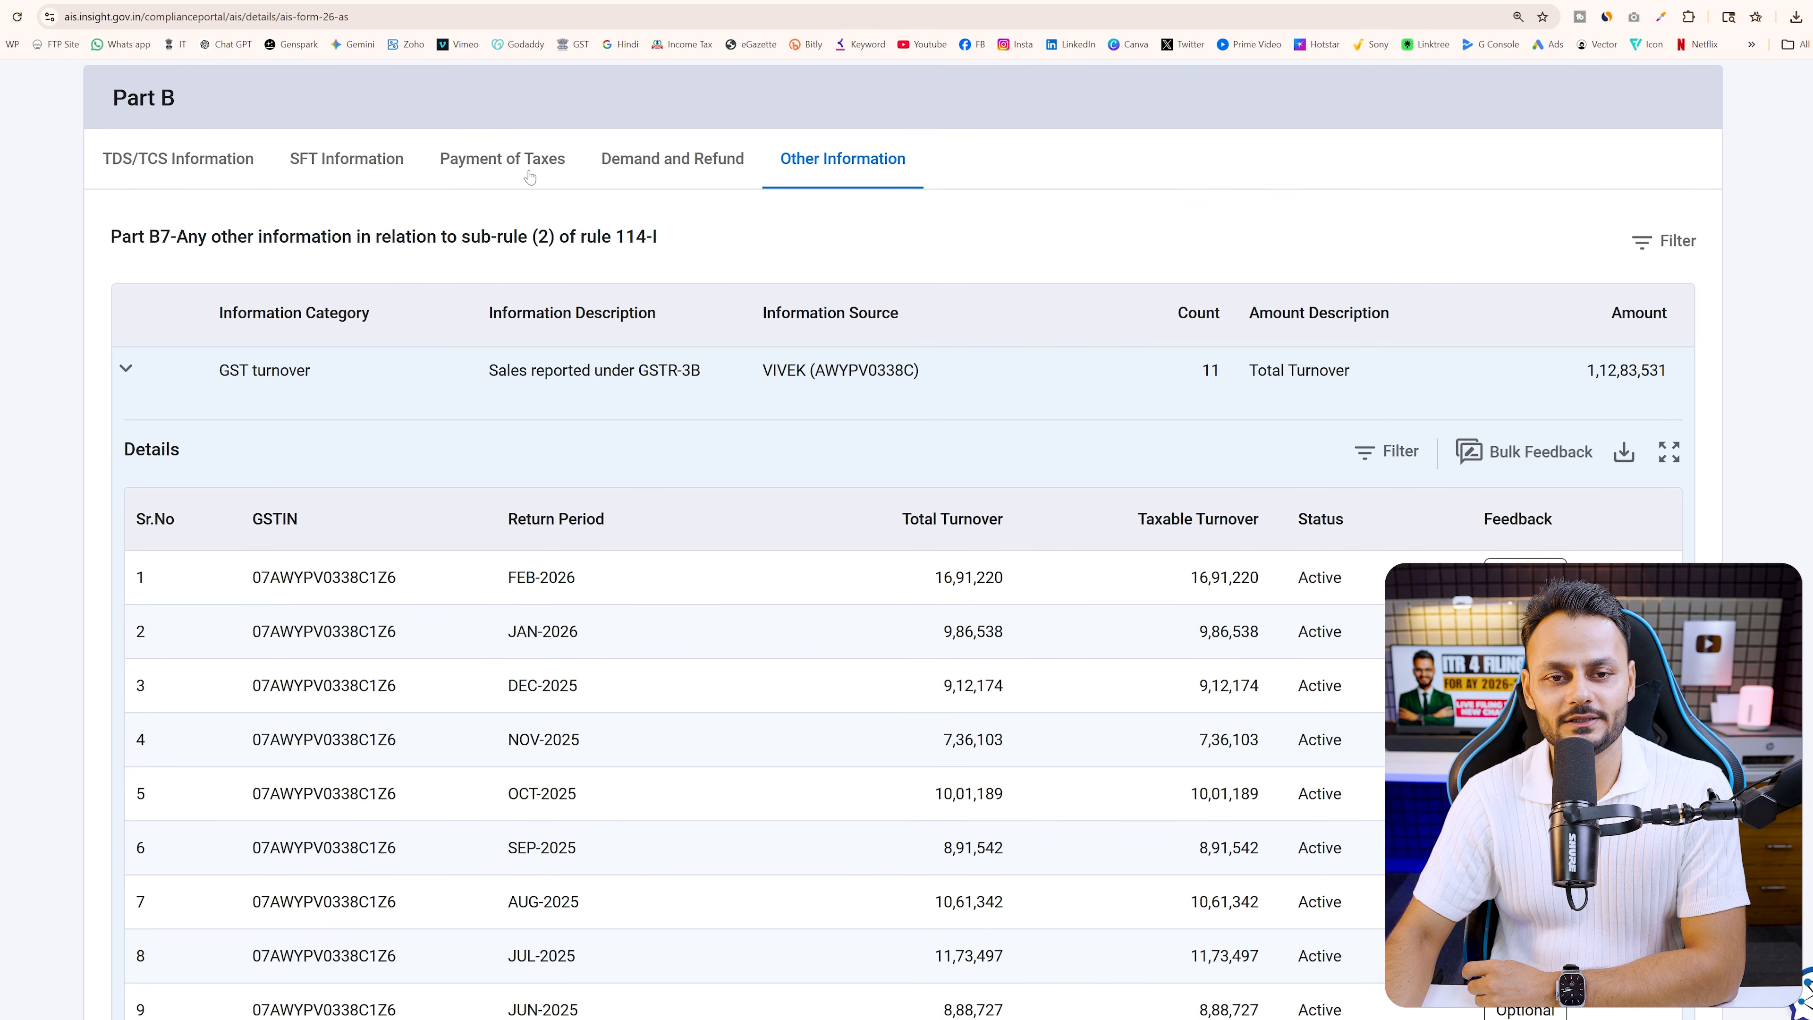
scroll(636, 402, "down", 5)
scroll(636, 402, "up", 10)
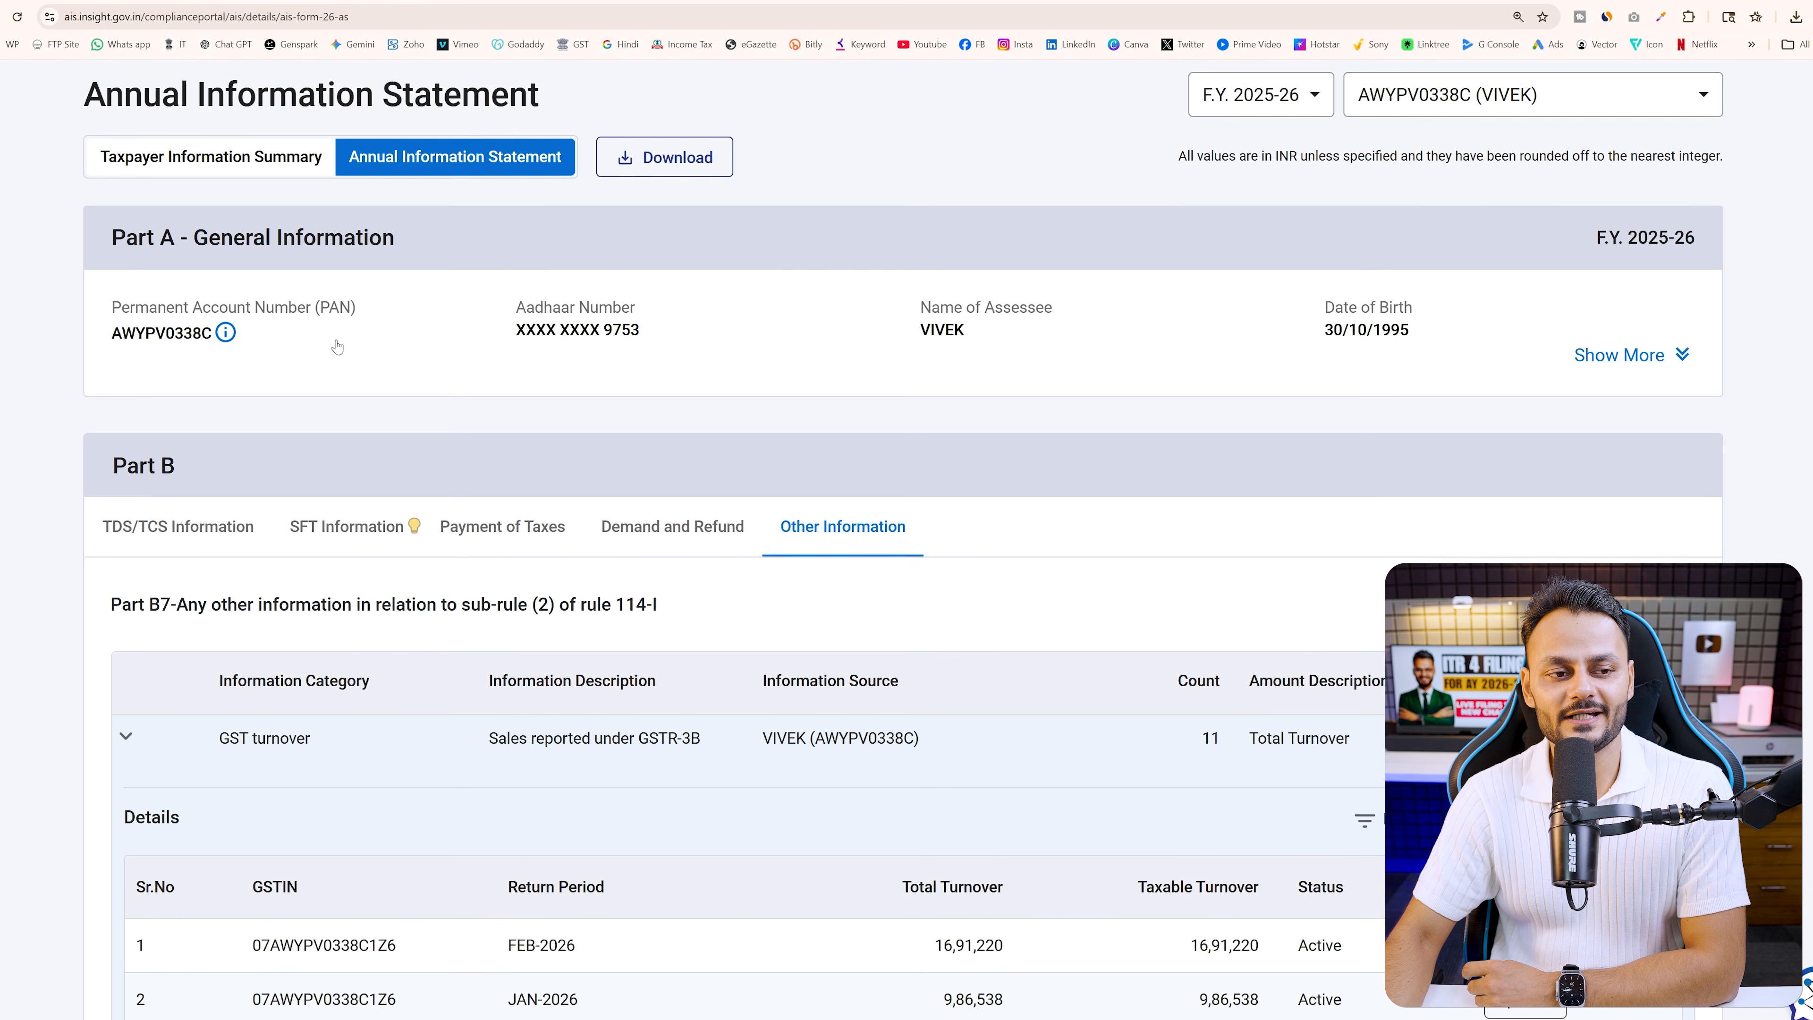
left_click(211, 166)
scroll(428, 514, "down", 3)
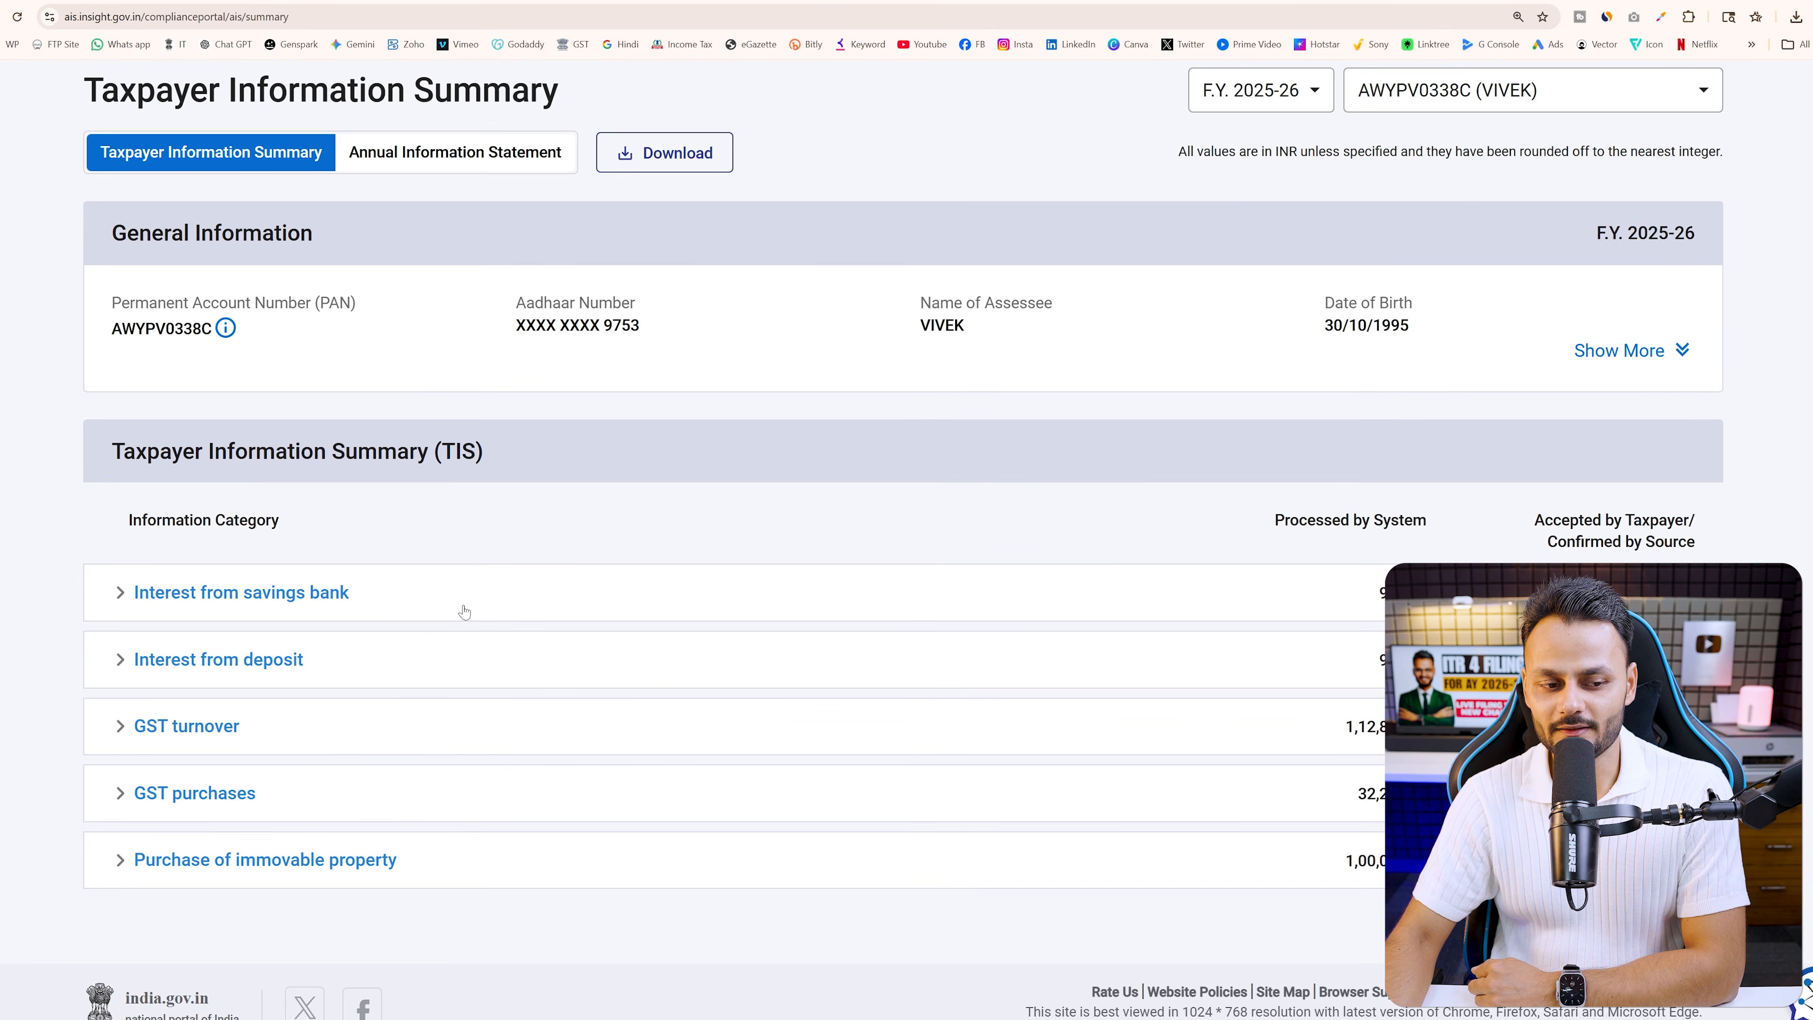
double_click(1389, 592)
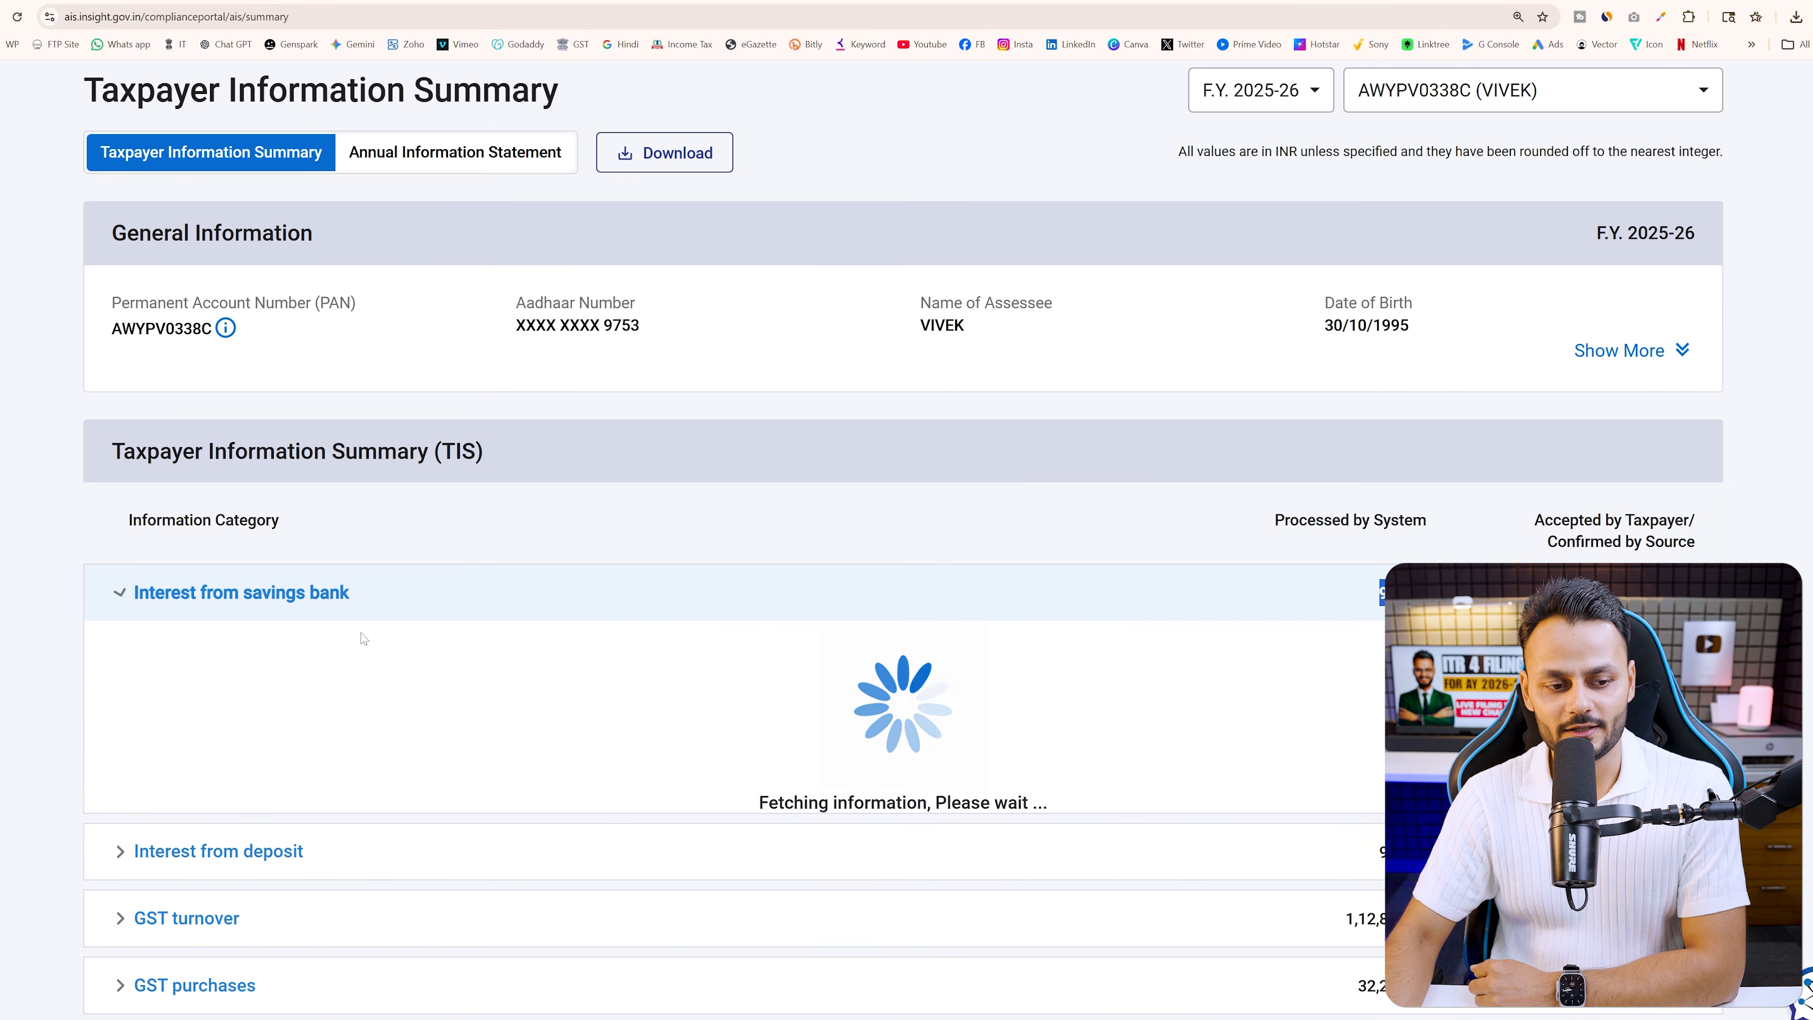
scroll(371, 739, "down", 1)
scroll(371, 739, "down", 3)
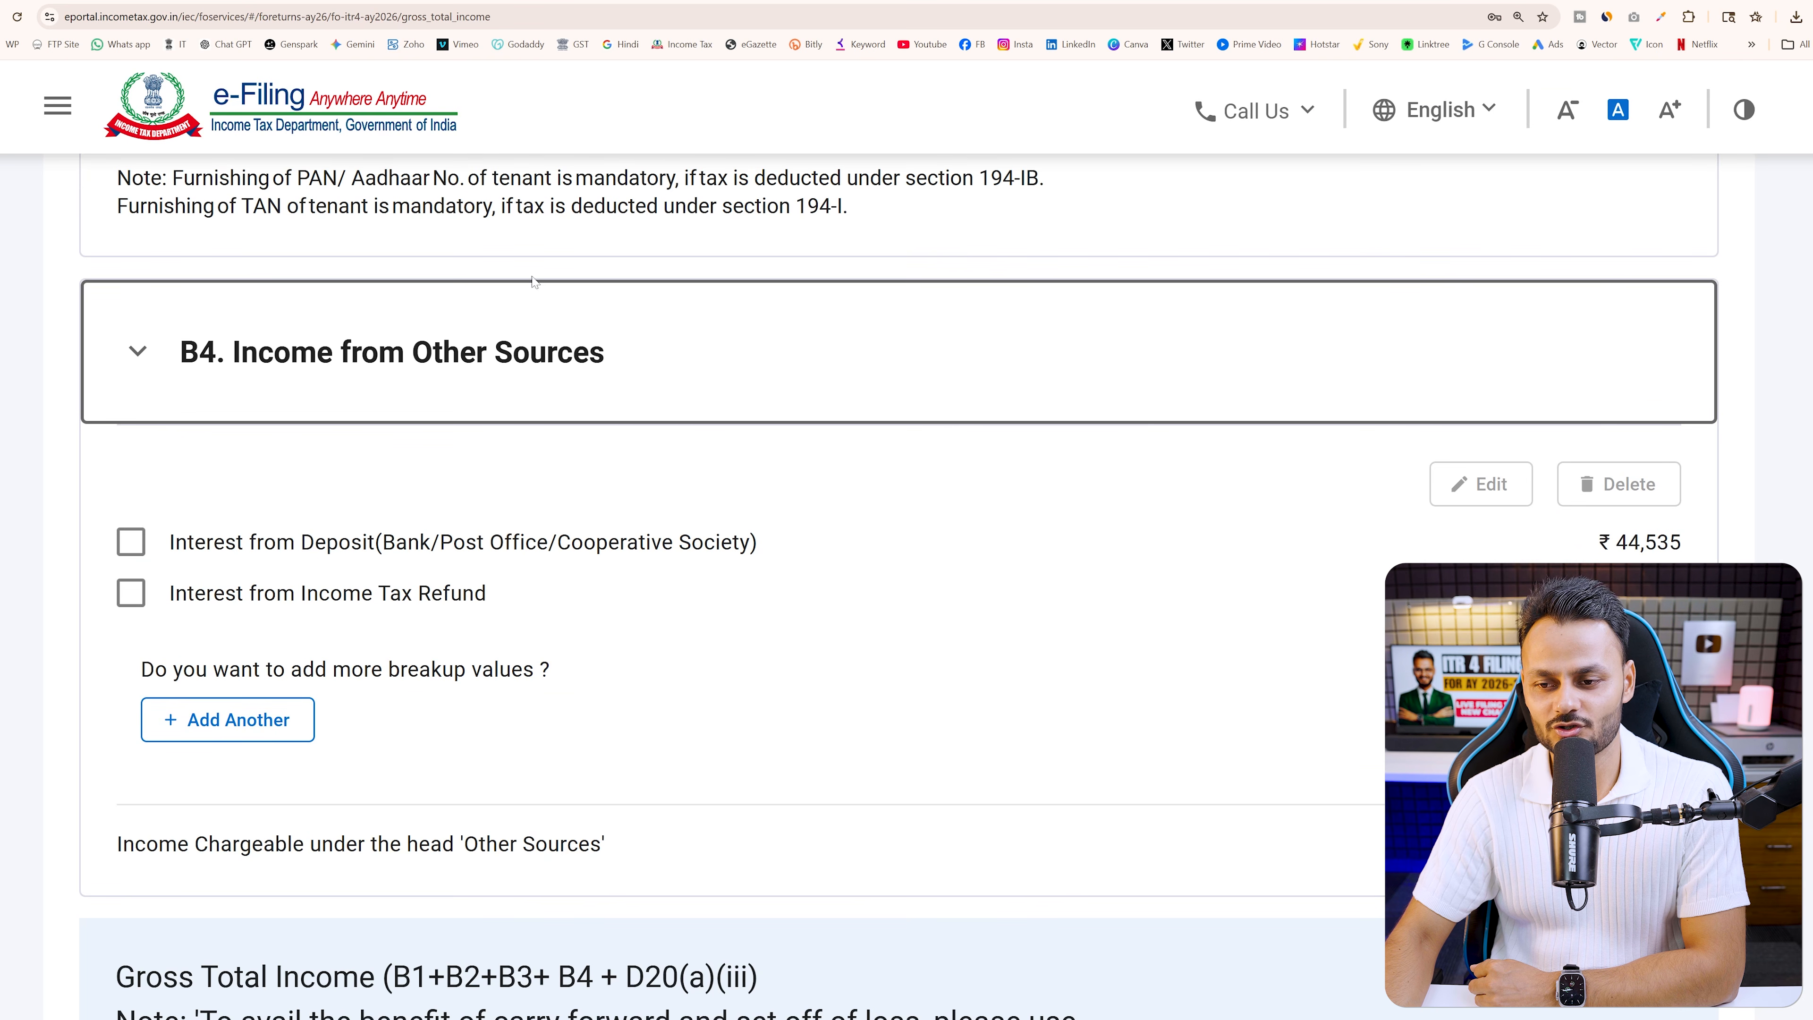
left_click_drag(1599, 542, 1681, 543)
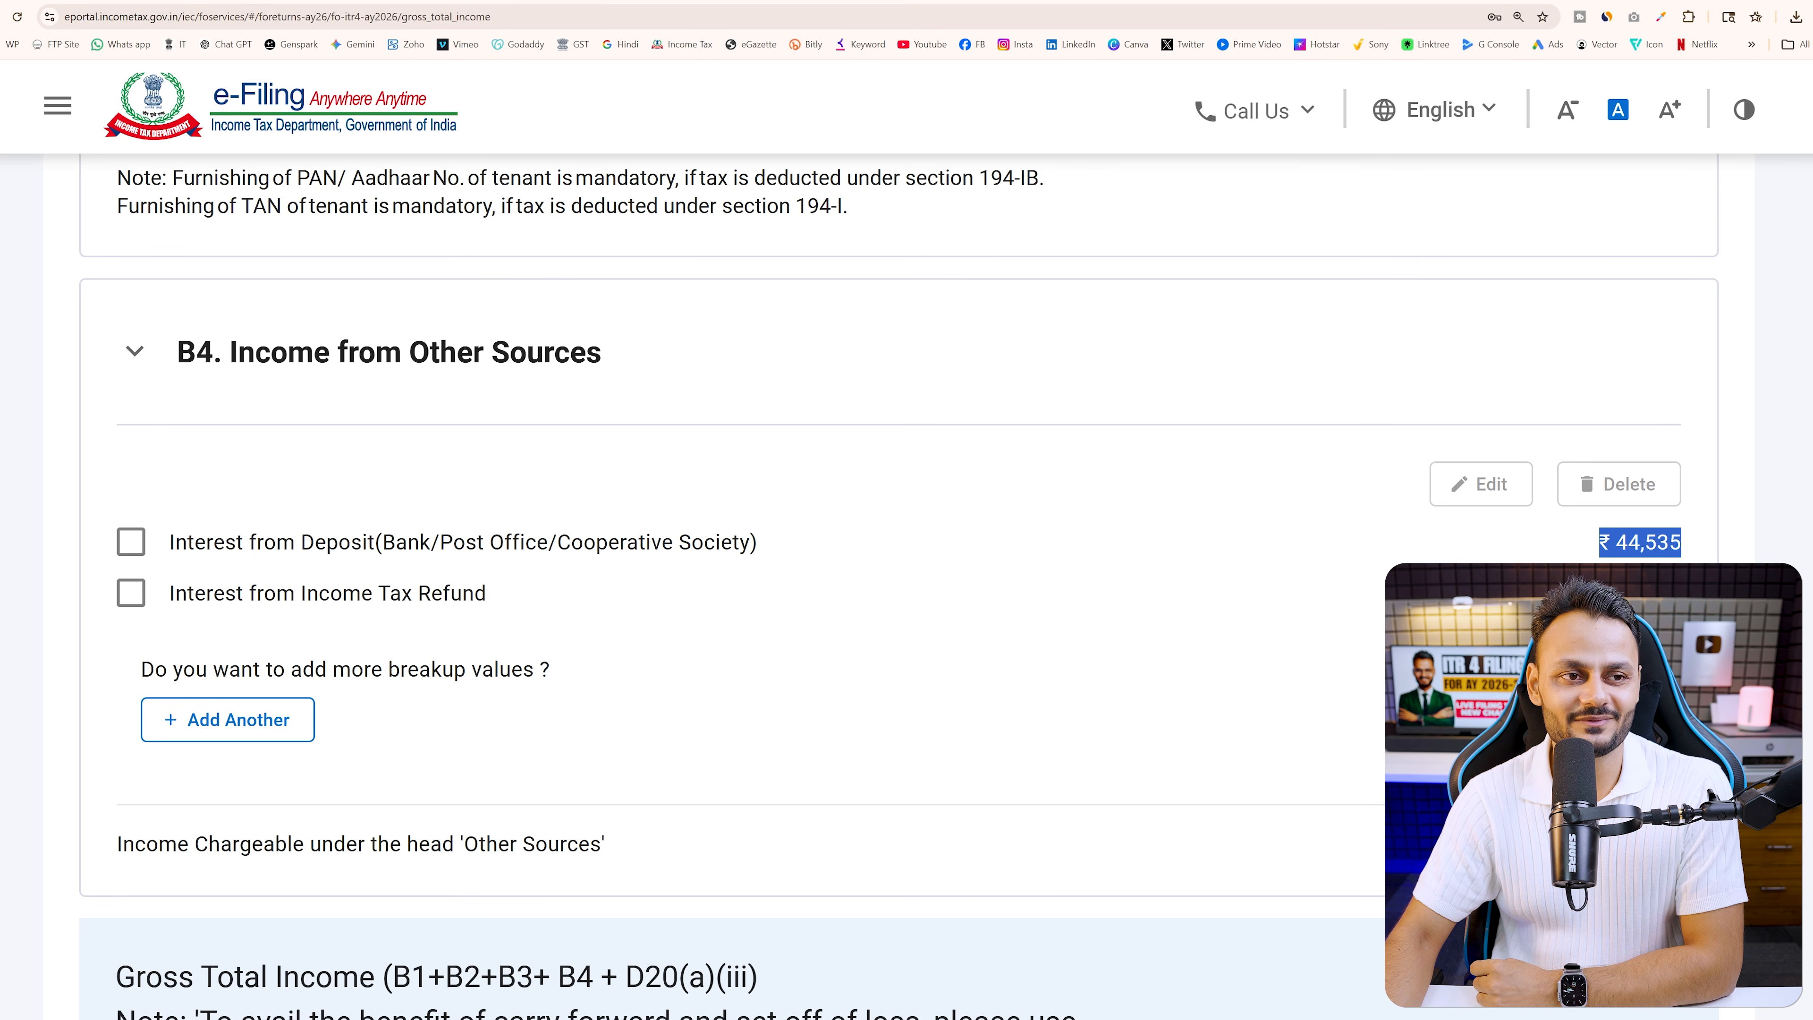
Enlarge the AIS Taxpayer Information Summary and move it into its own window
left_click(657, 1)
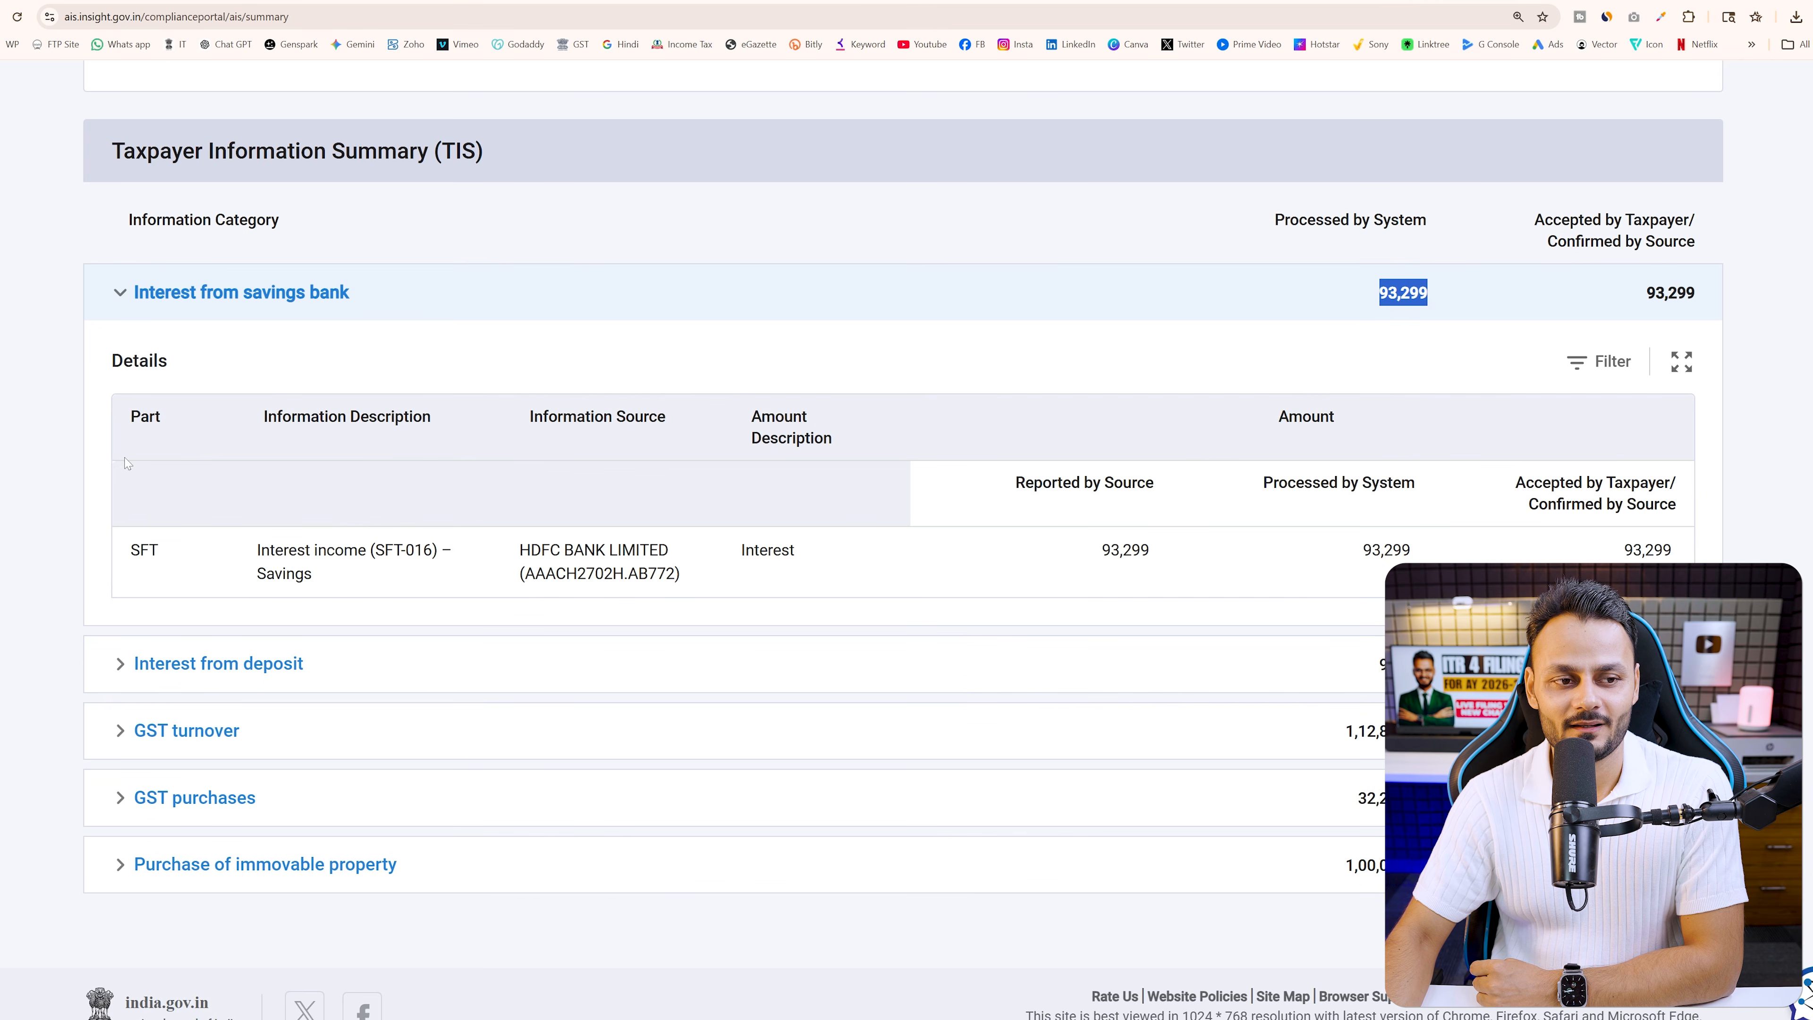
left_click(116, 292)
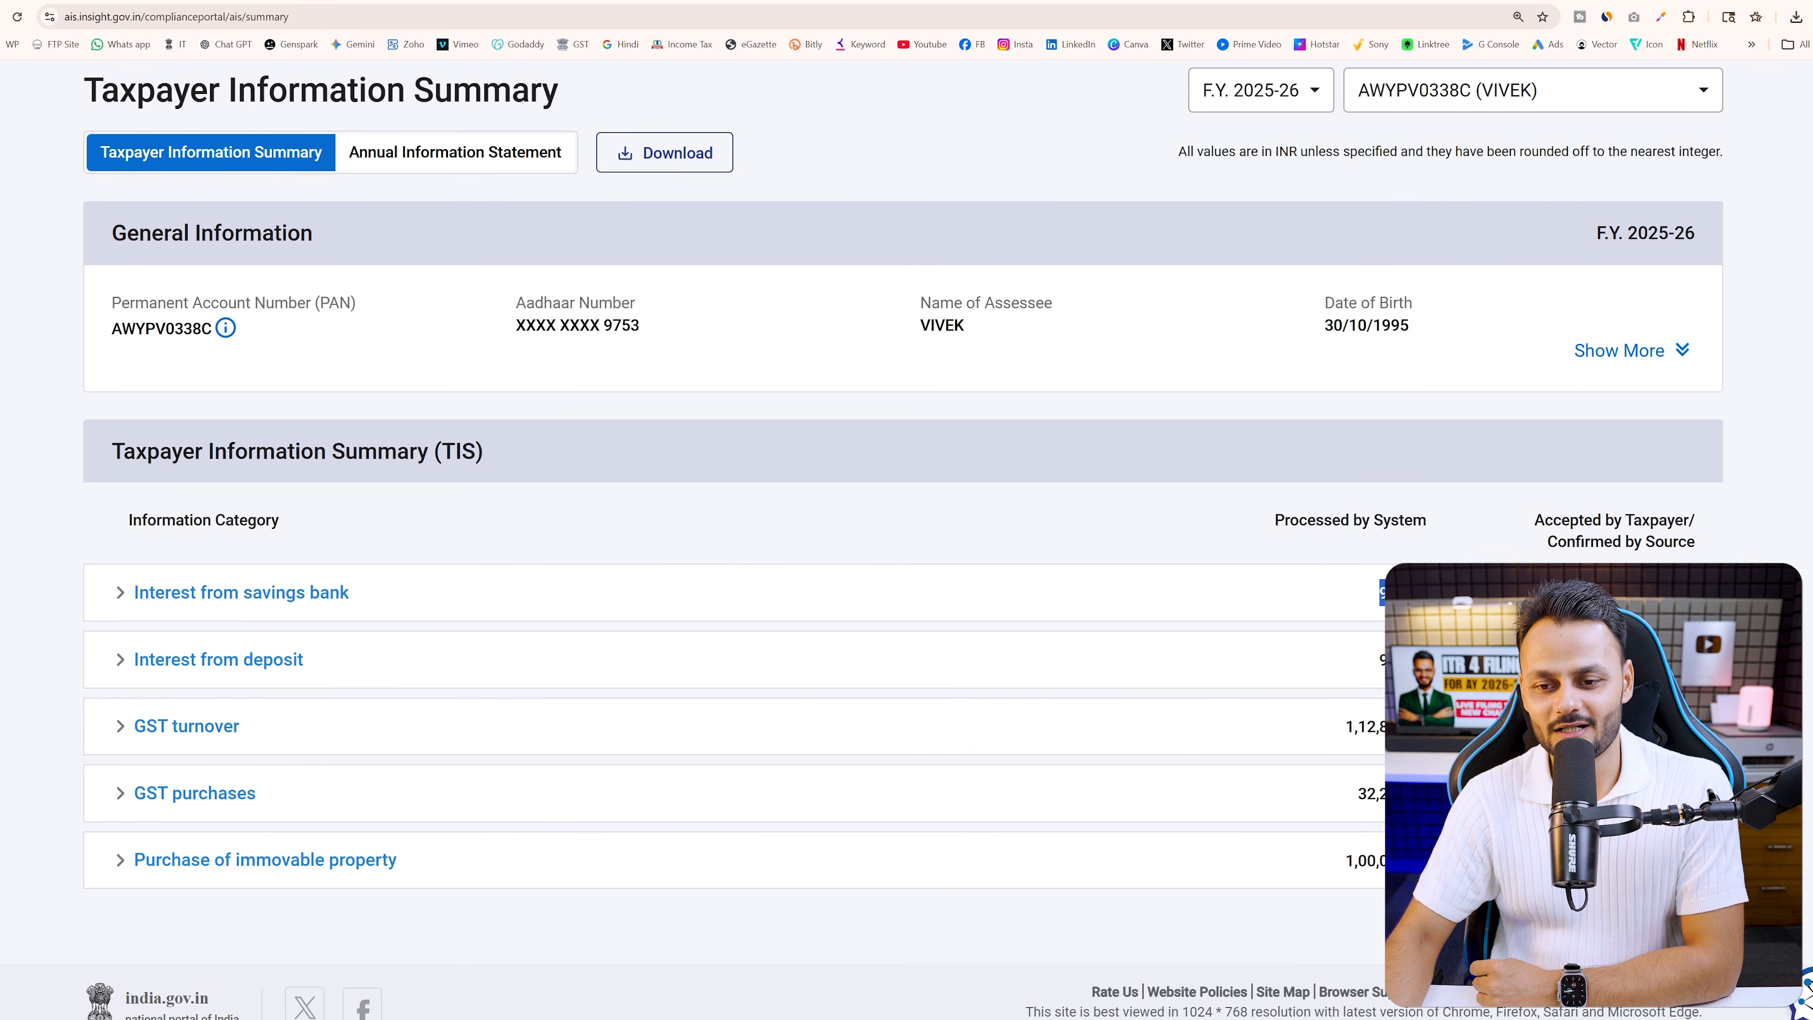
key("ctrl+plus")
key("ctrl+plus")
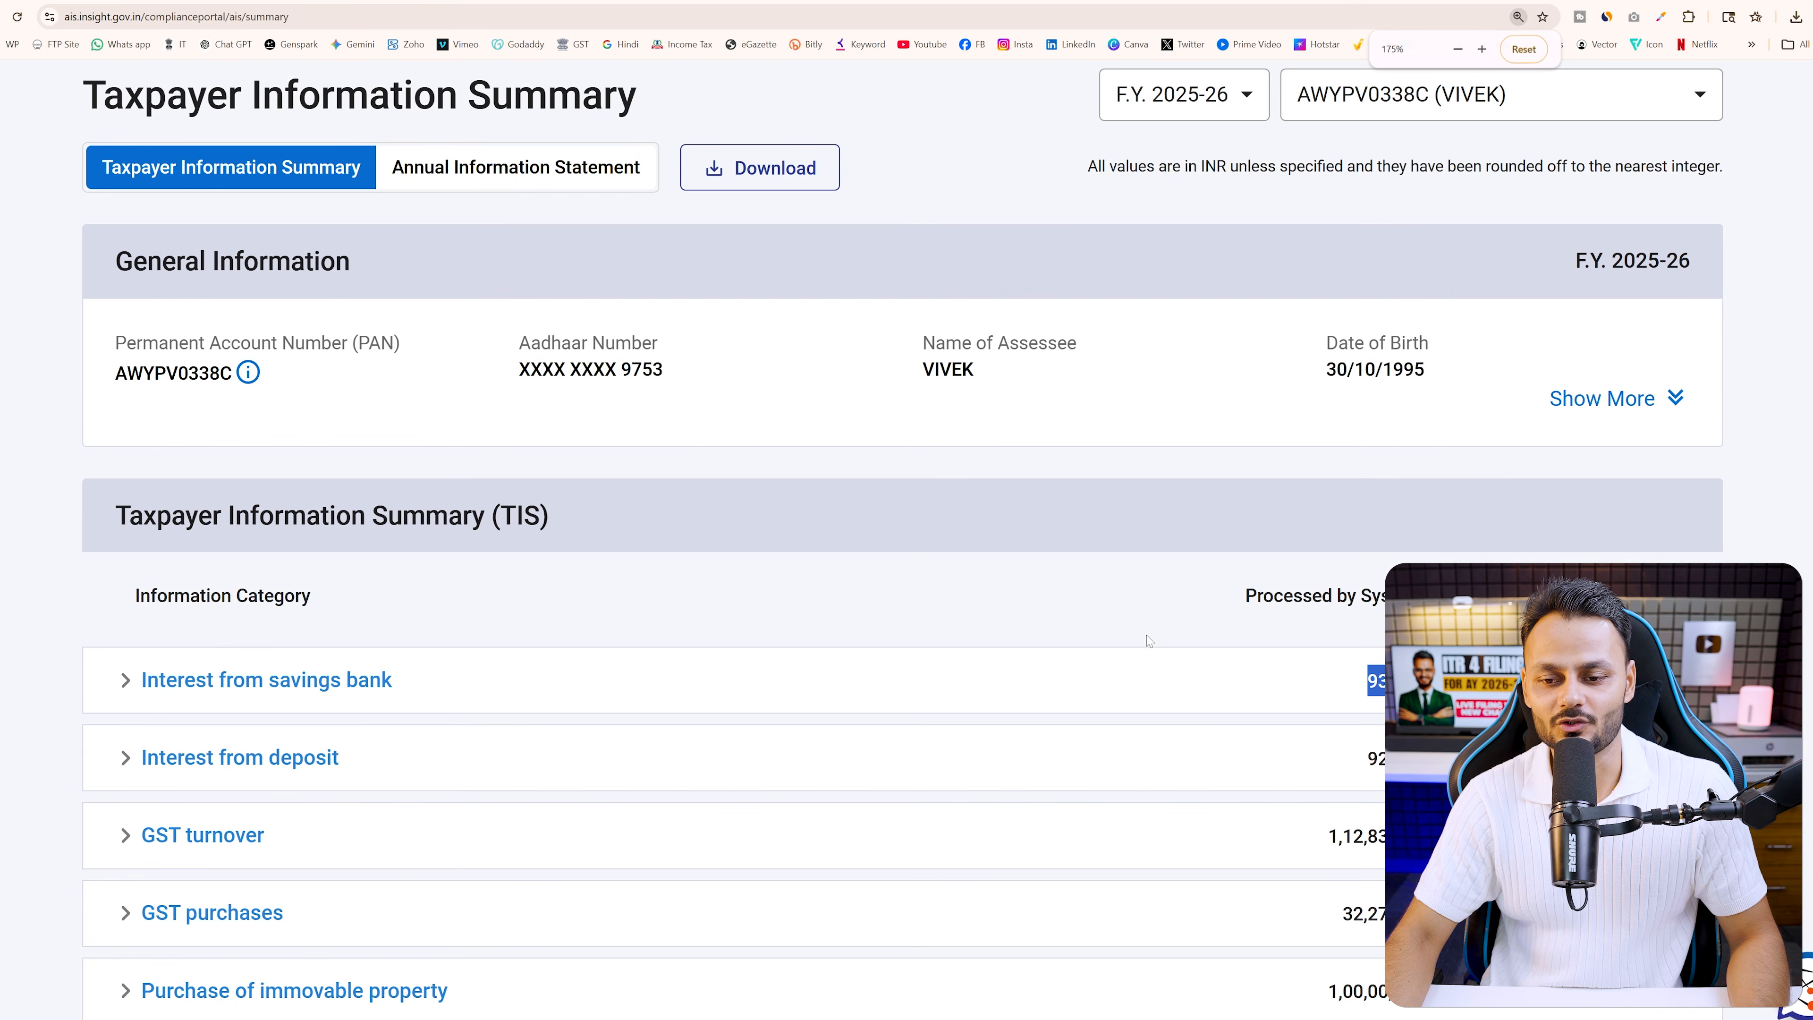
key("ctrl+plus")
scroll(1147, 641, "down", 5)
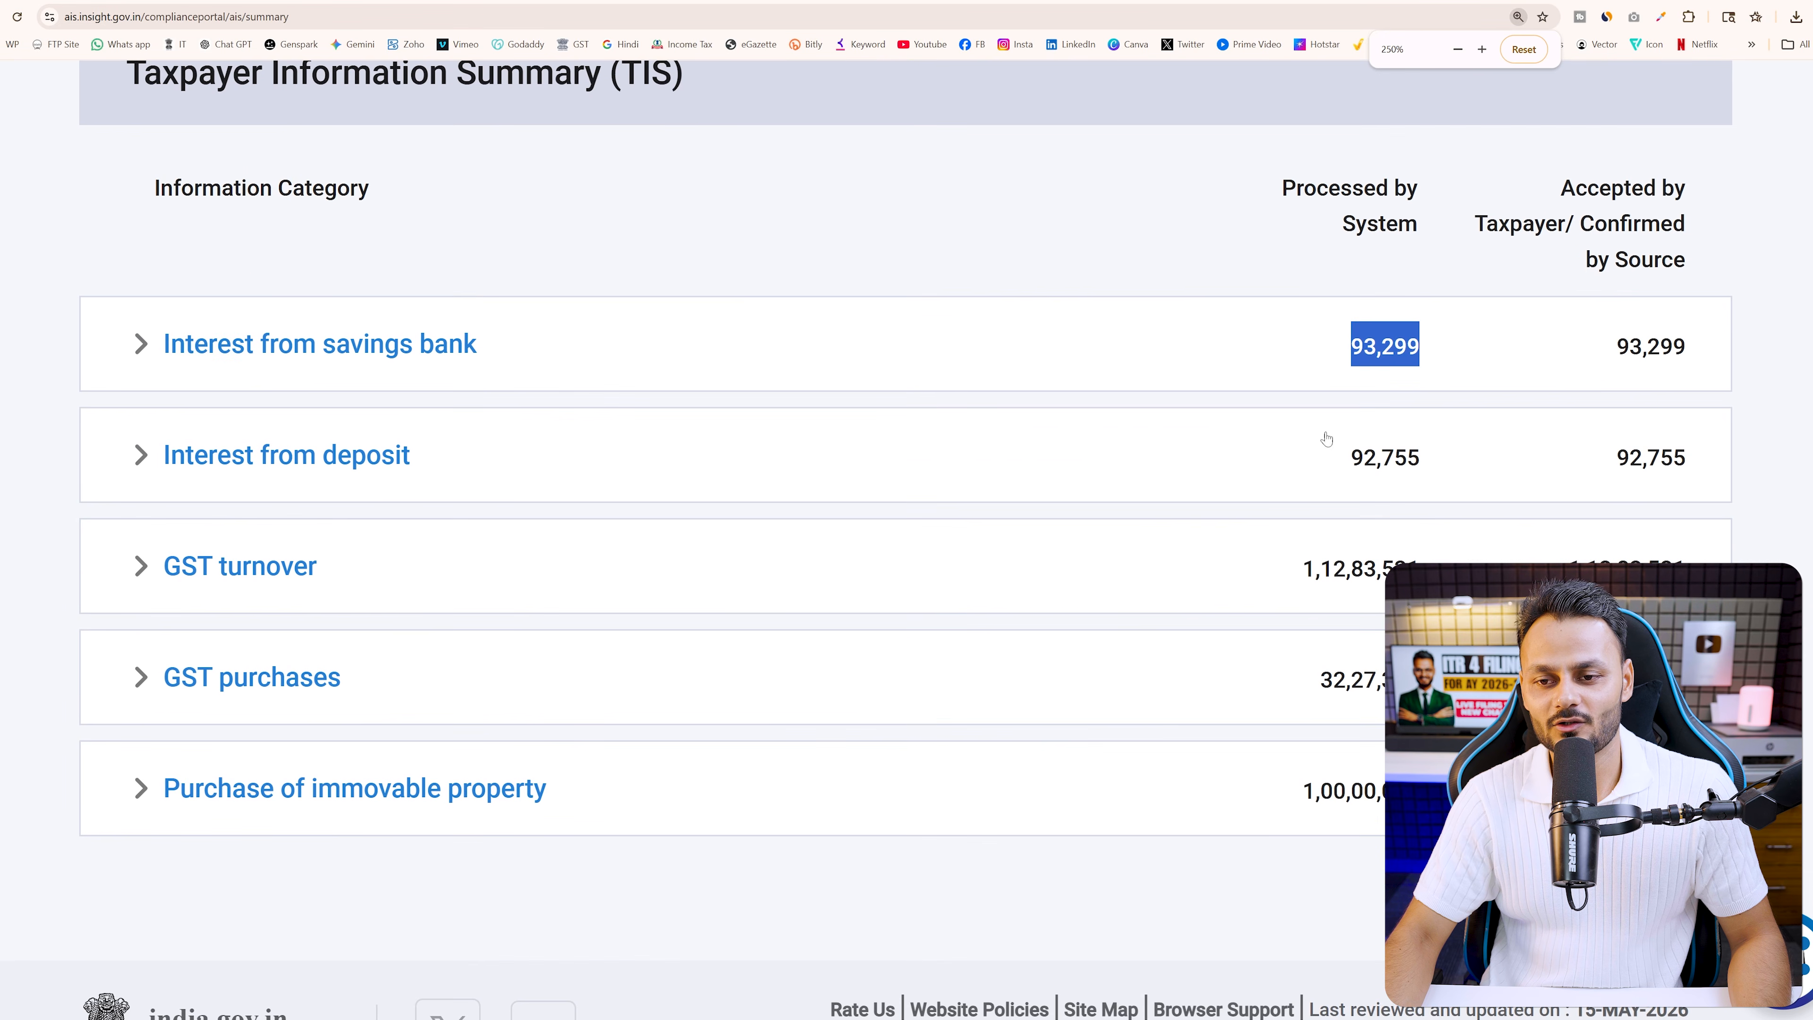
left_click_drag(754, 4, 1809, 107)
scroll(1382, 535, "down", 5)
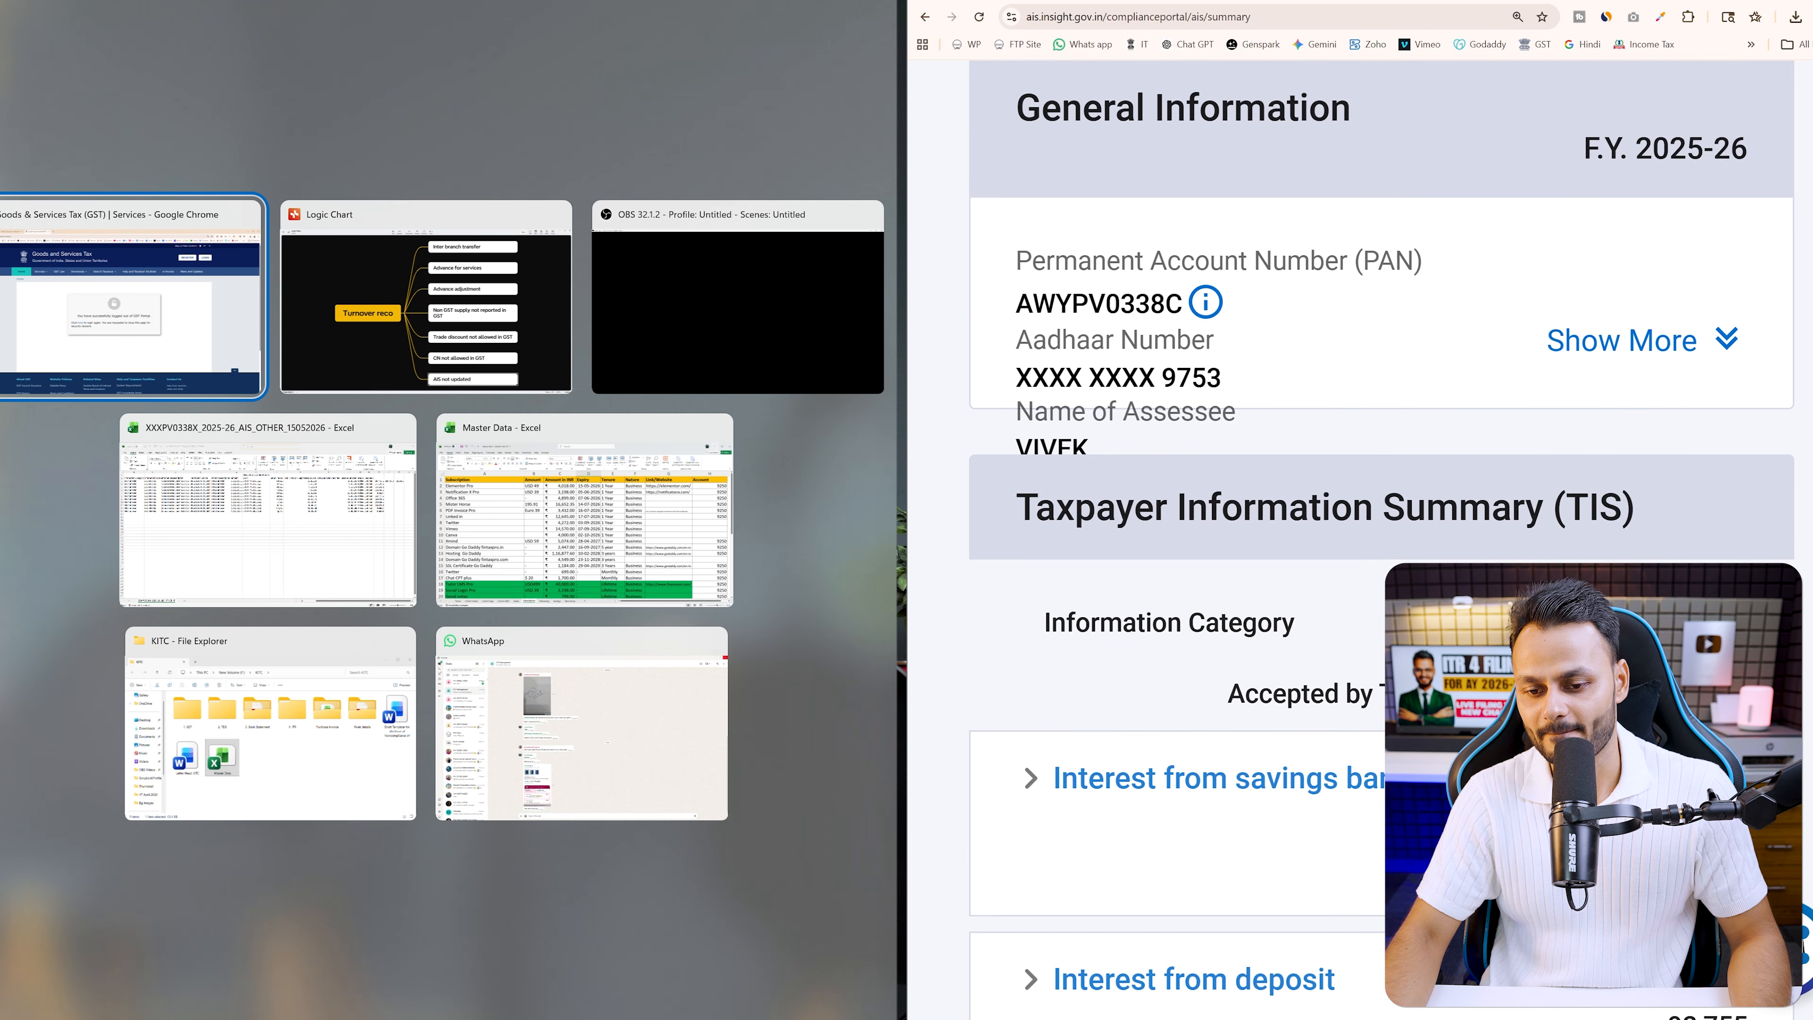
Place the e-Filing return in the left half of the screen, zoomed out to fit
left_click(77, 350)
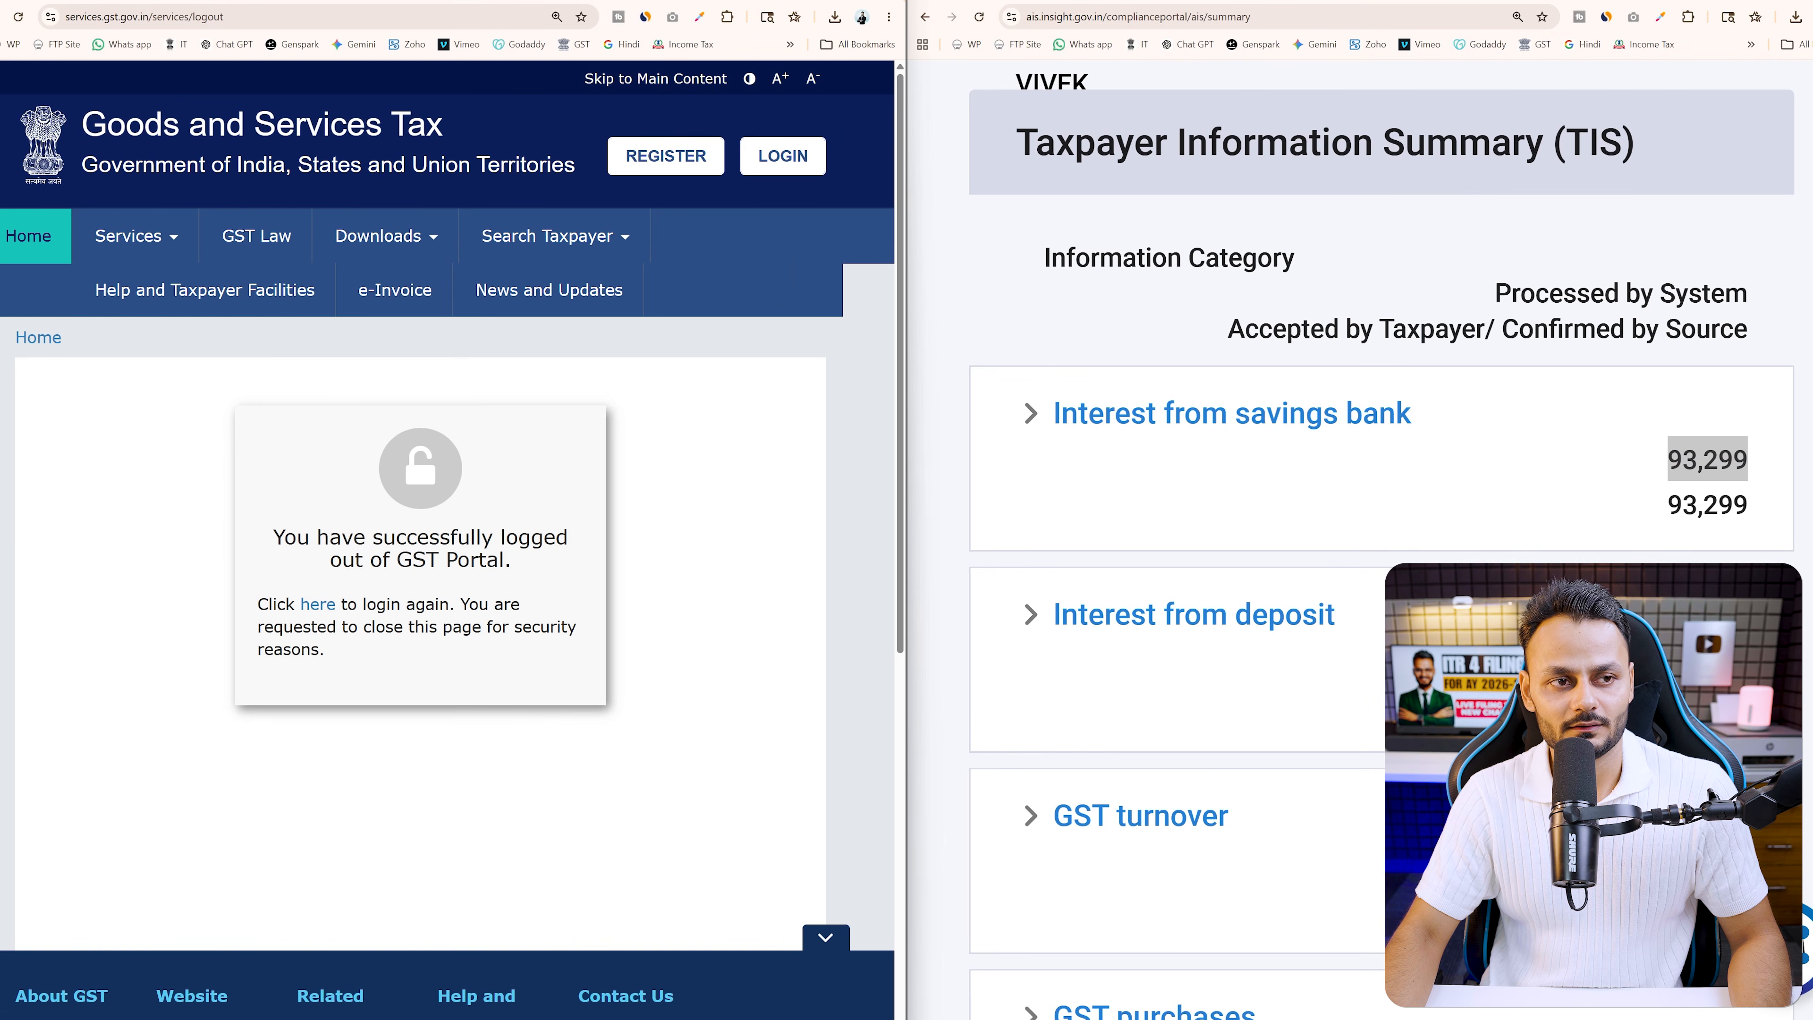
left_click(193, 1)
key("ctrl+minus")
key("ctrl+minus")
scroll(457, 529, "down", 6)
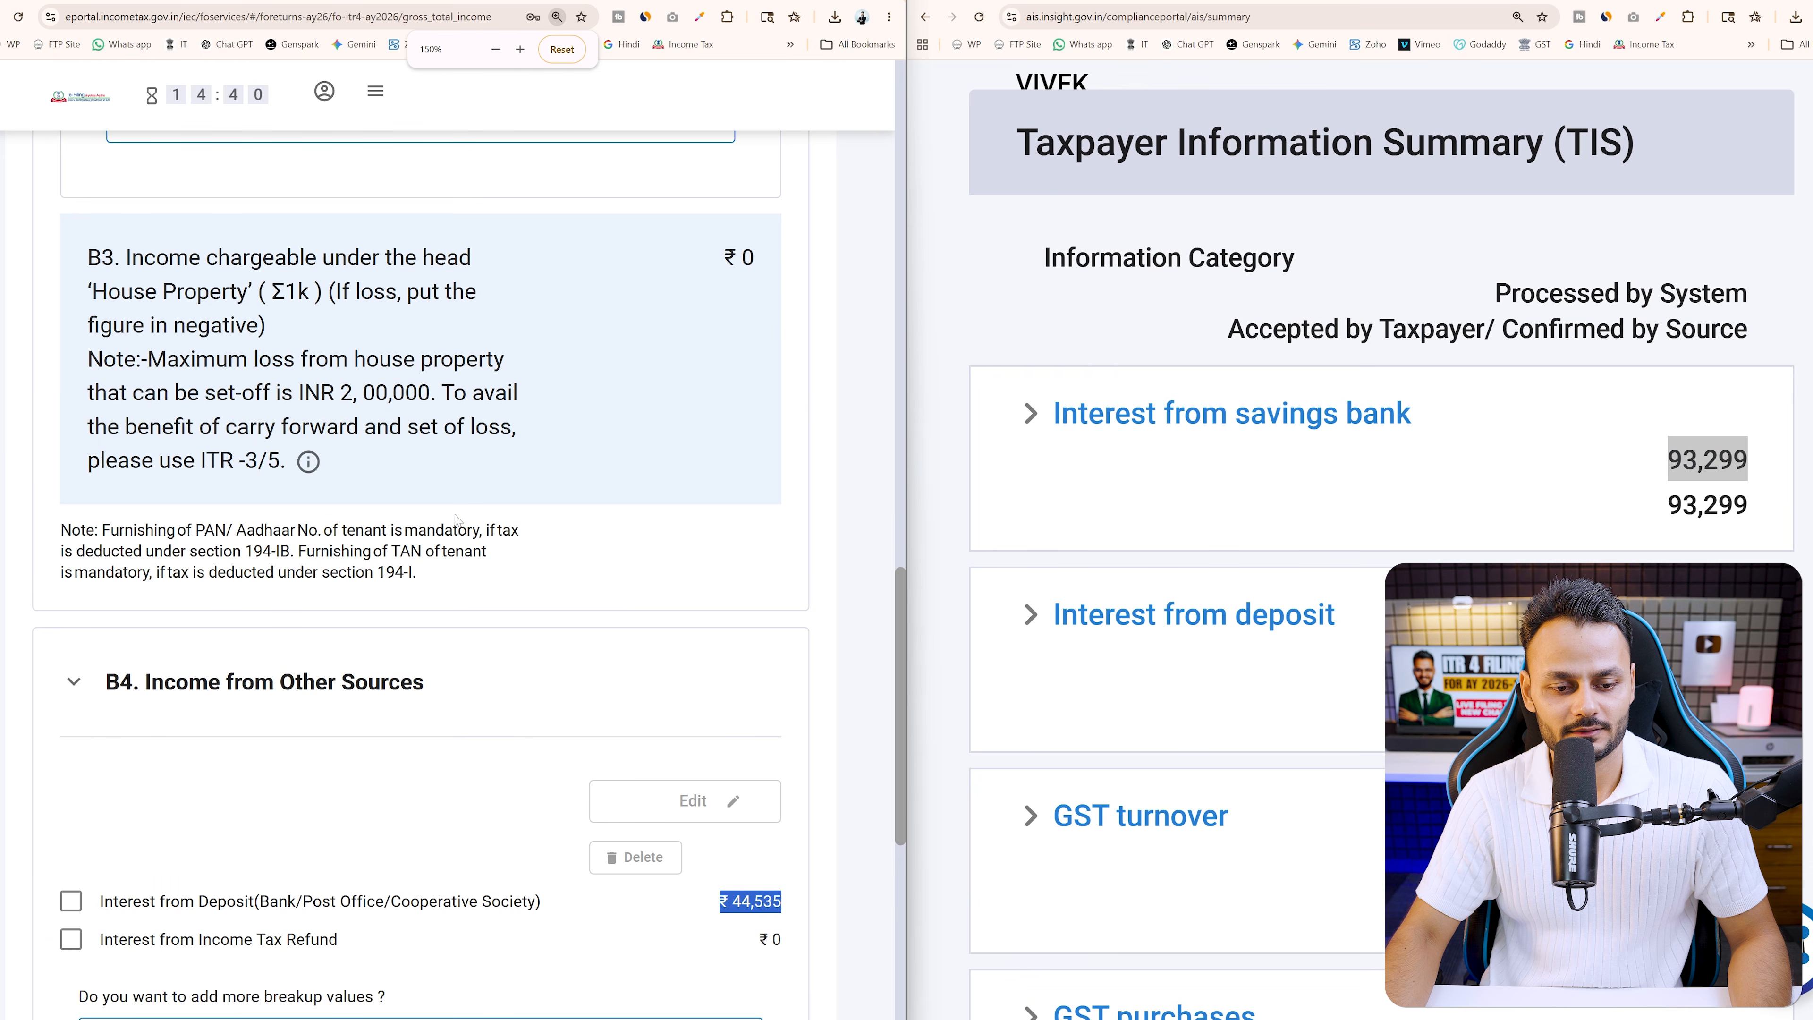
scroll(461, 534, "down", 3)
Change the Interest from Deposit amount from 44535 to 92755 and save it
left_click(71, 525)
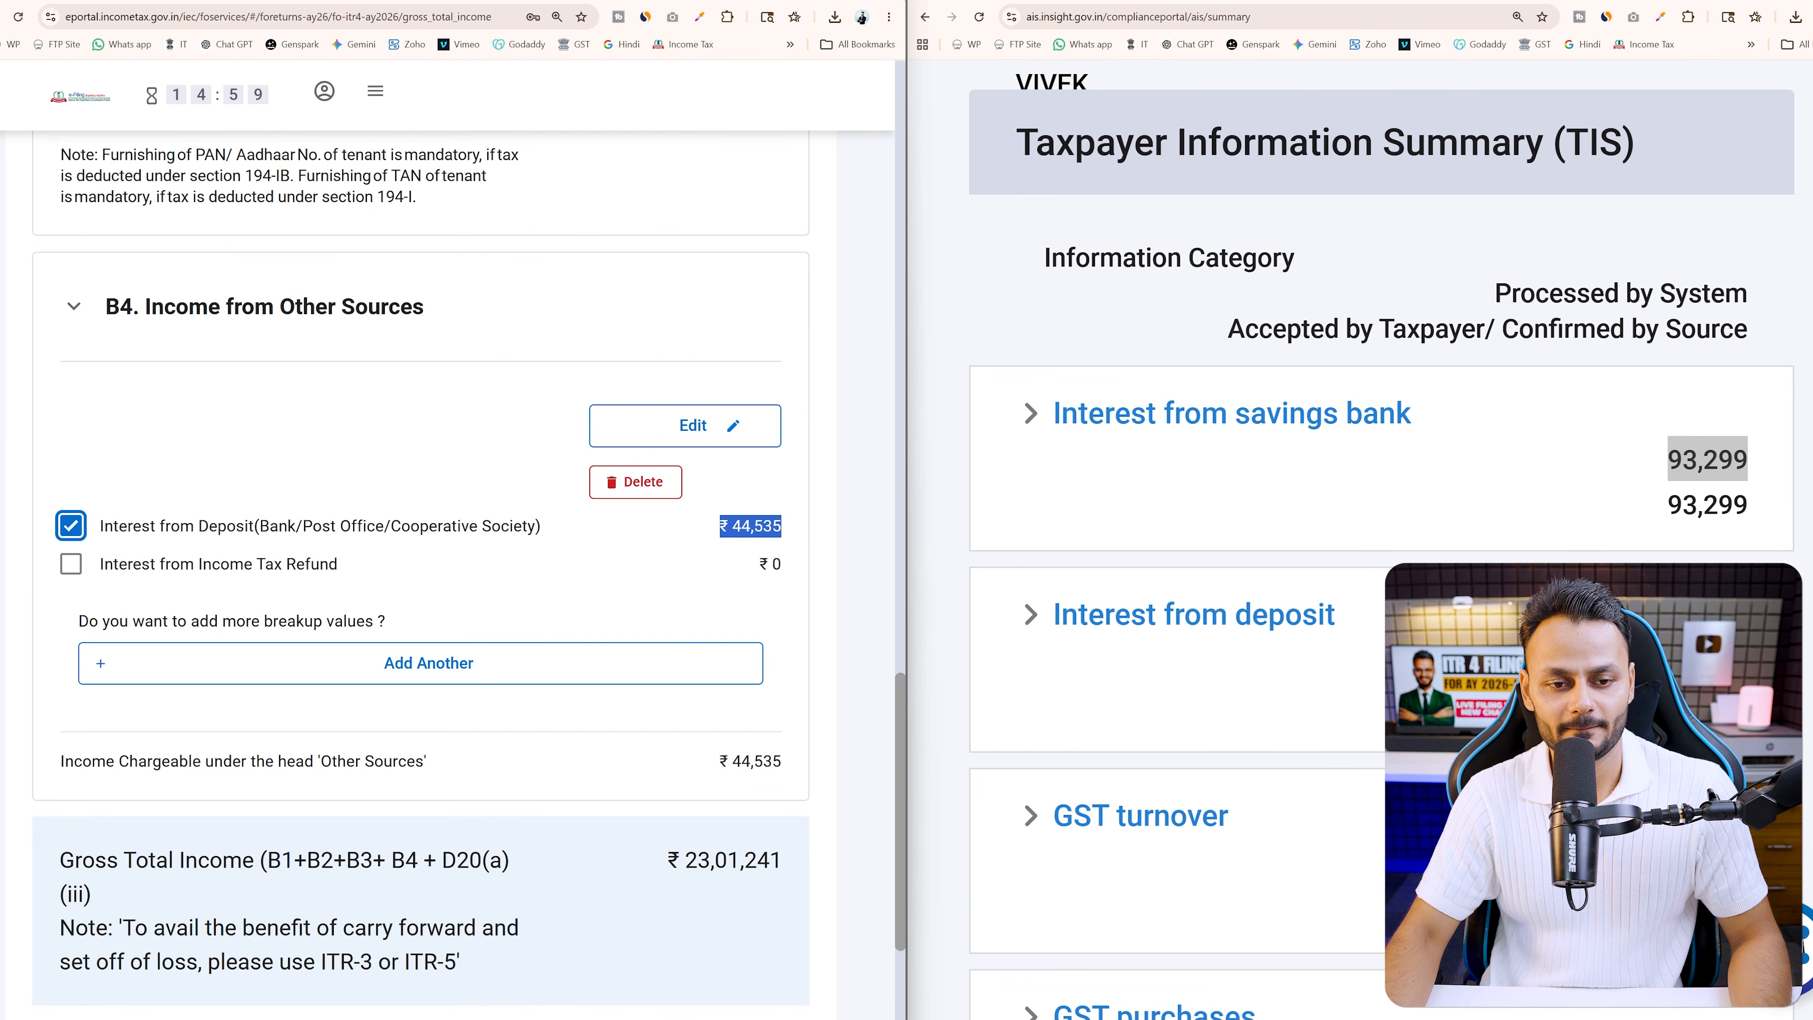
left_click(733, 429)
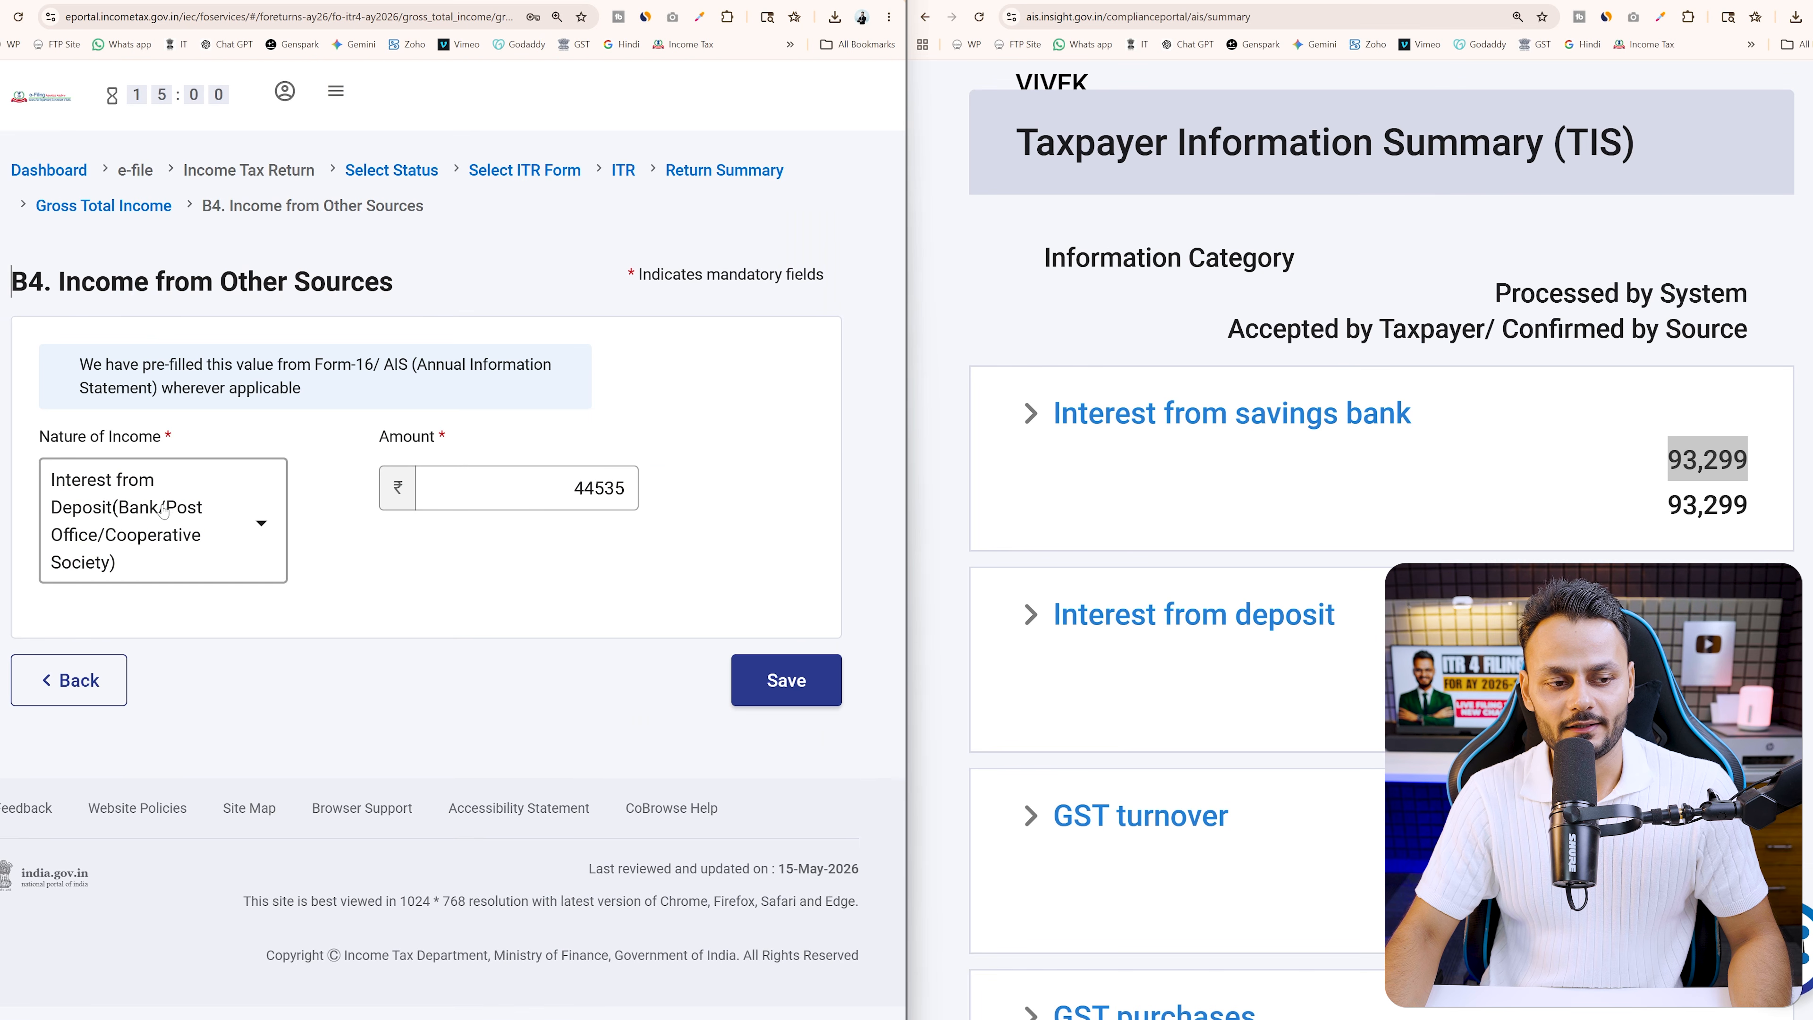
left_click(214, 527)
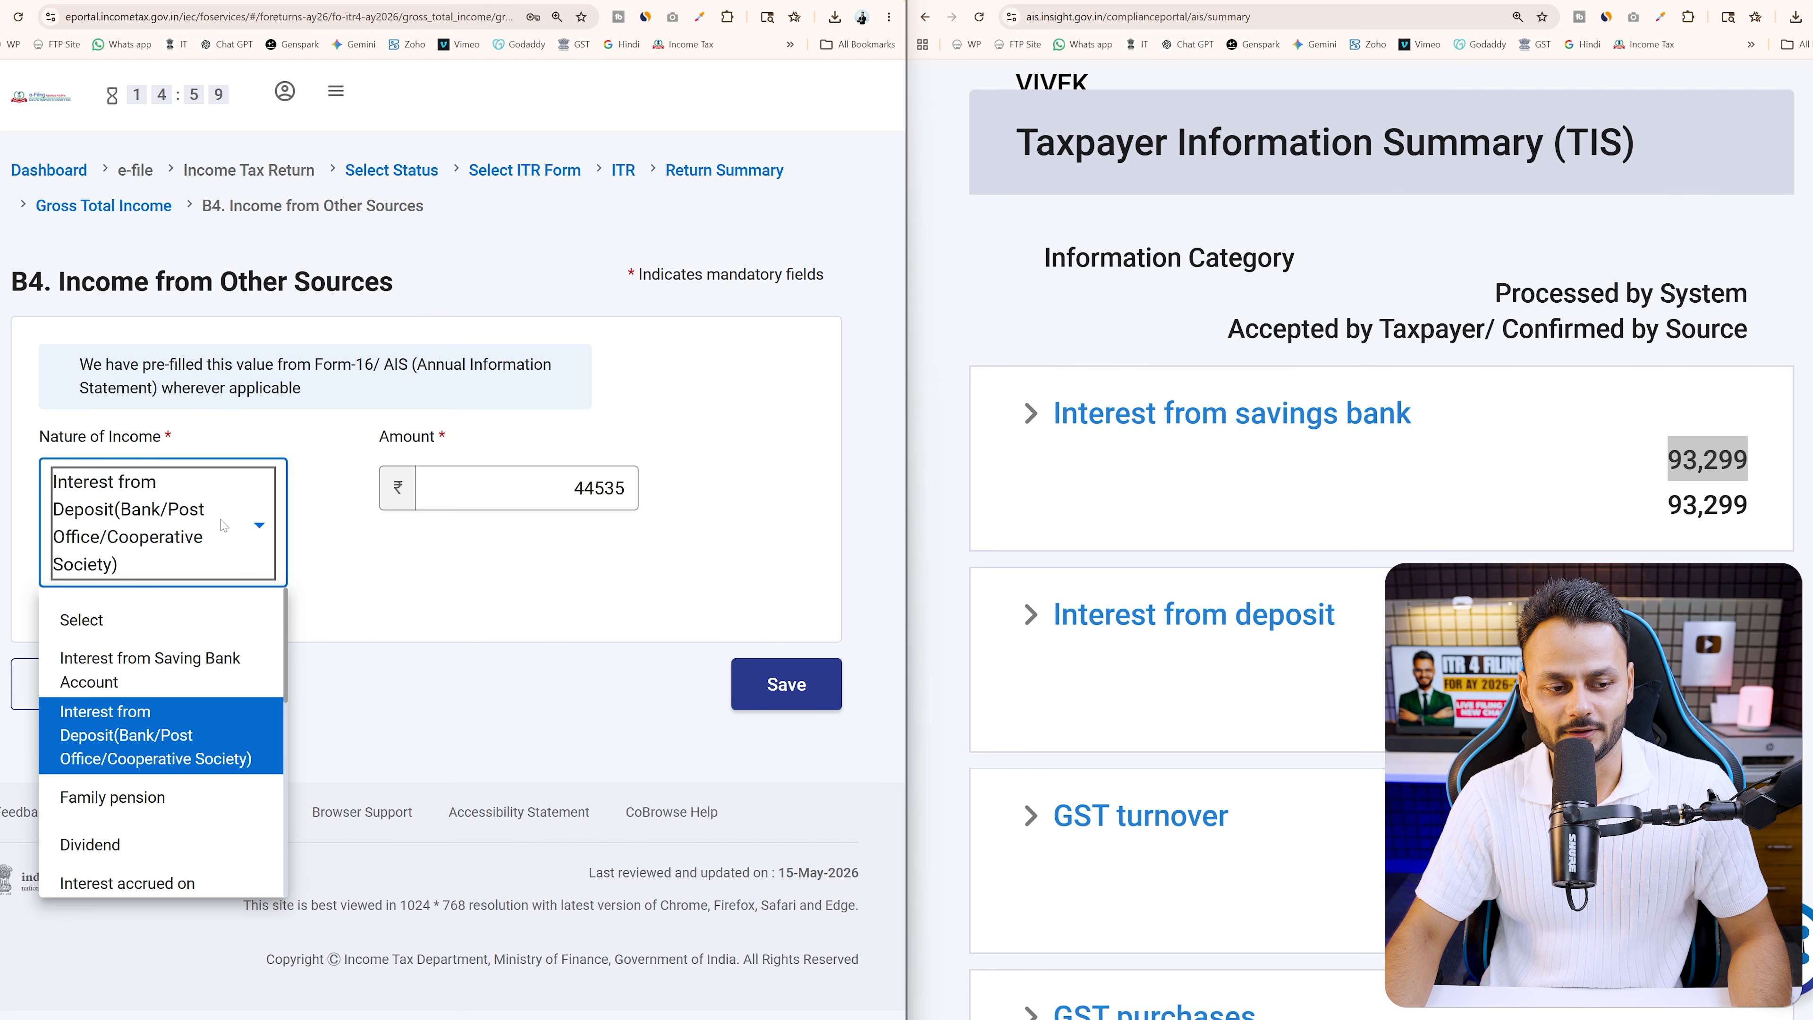
left_click(619, 630)
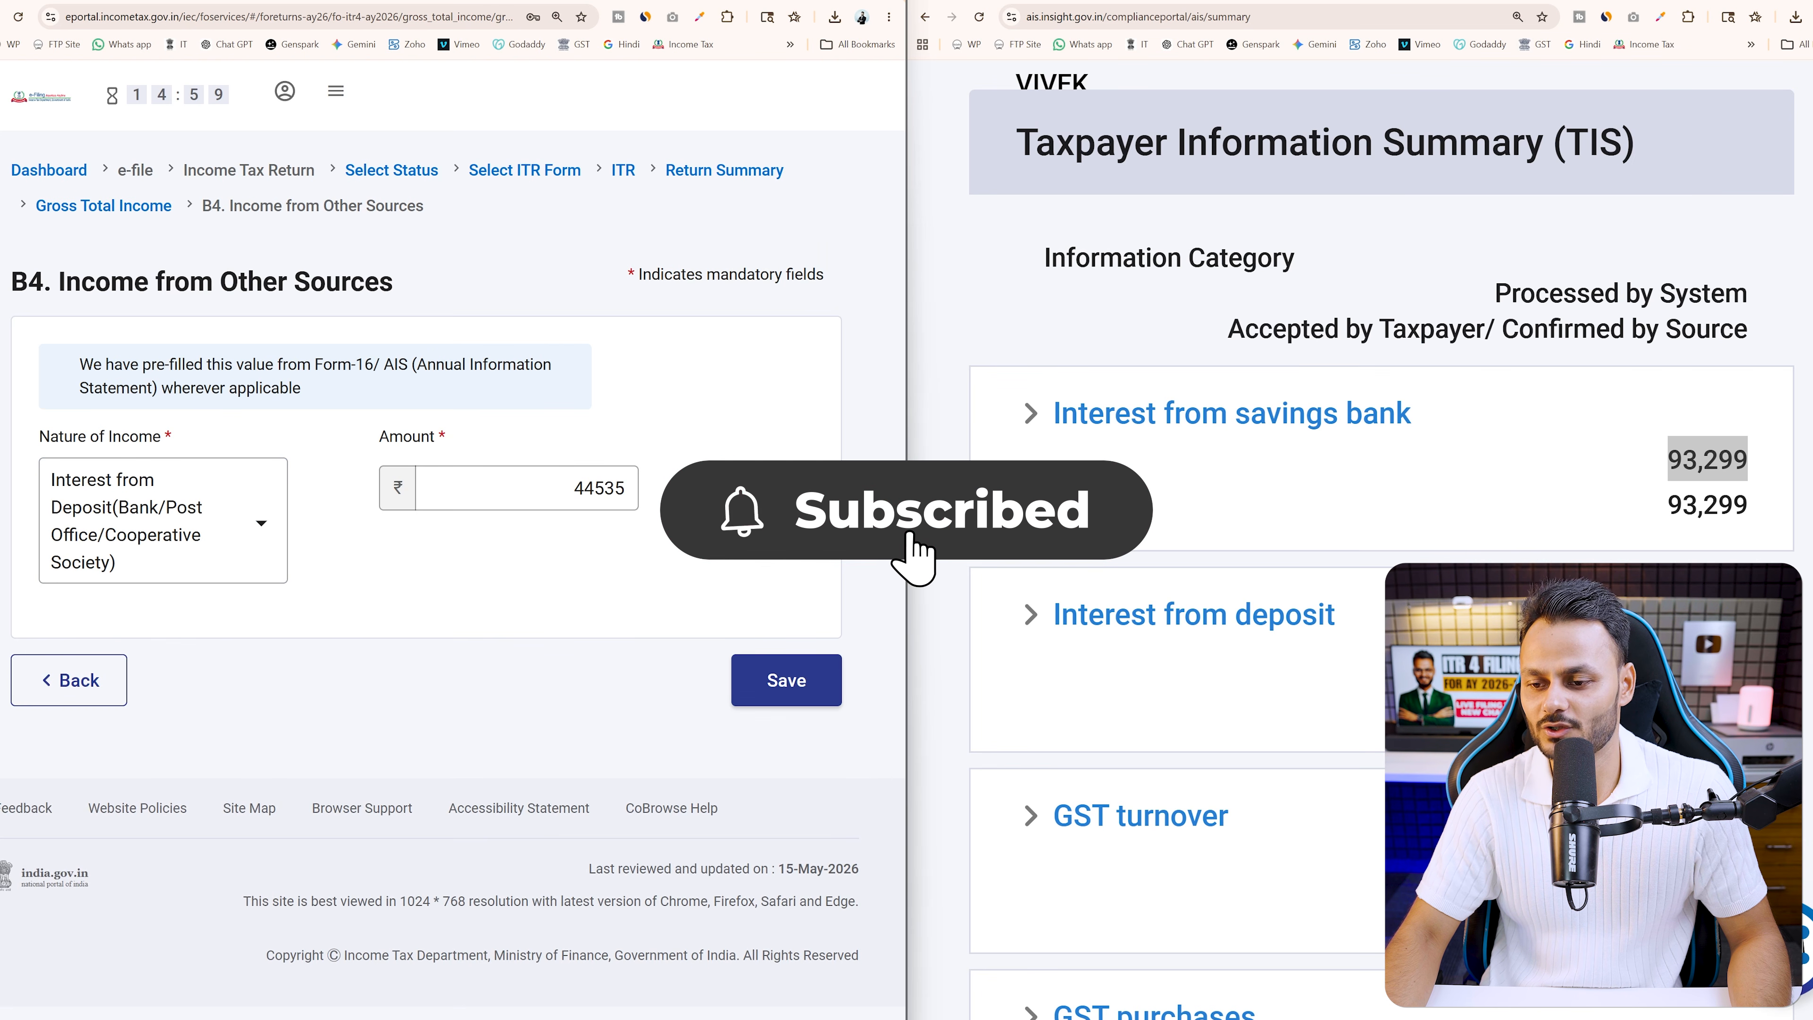
double_click(600, 488)
type("92")
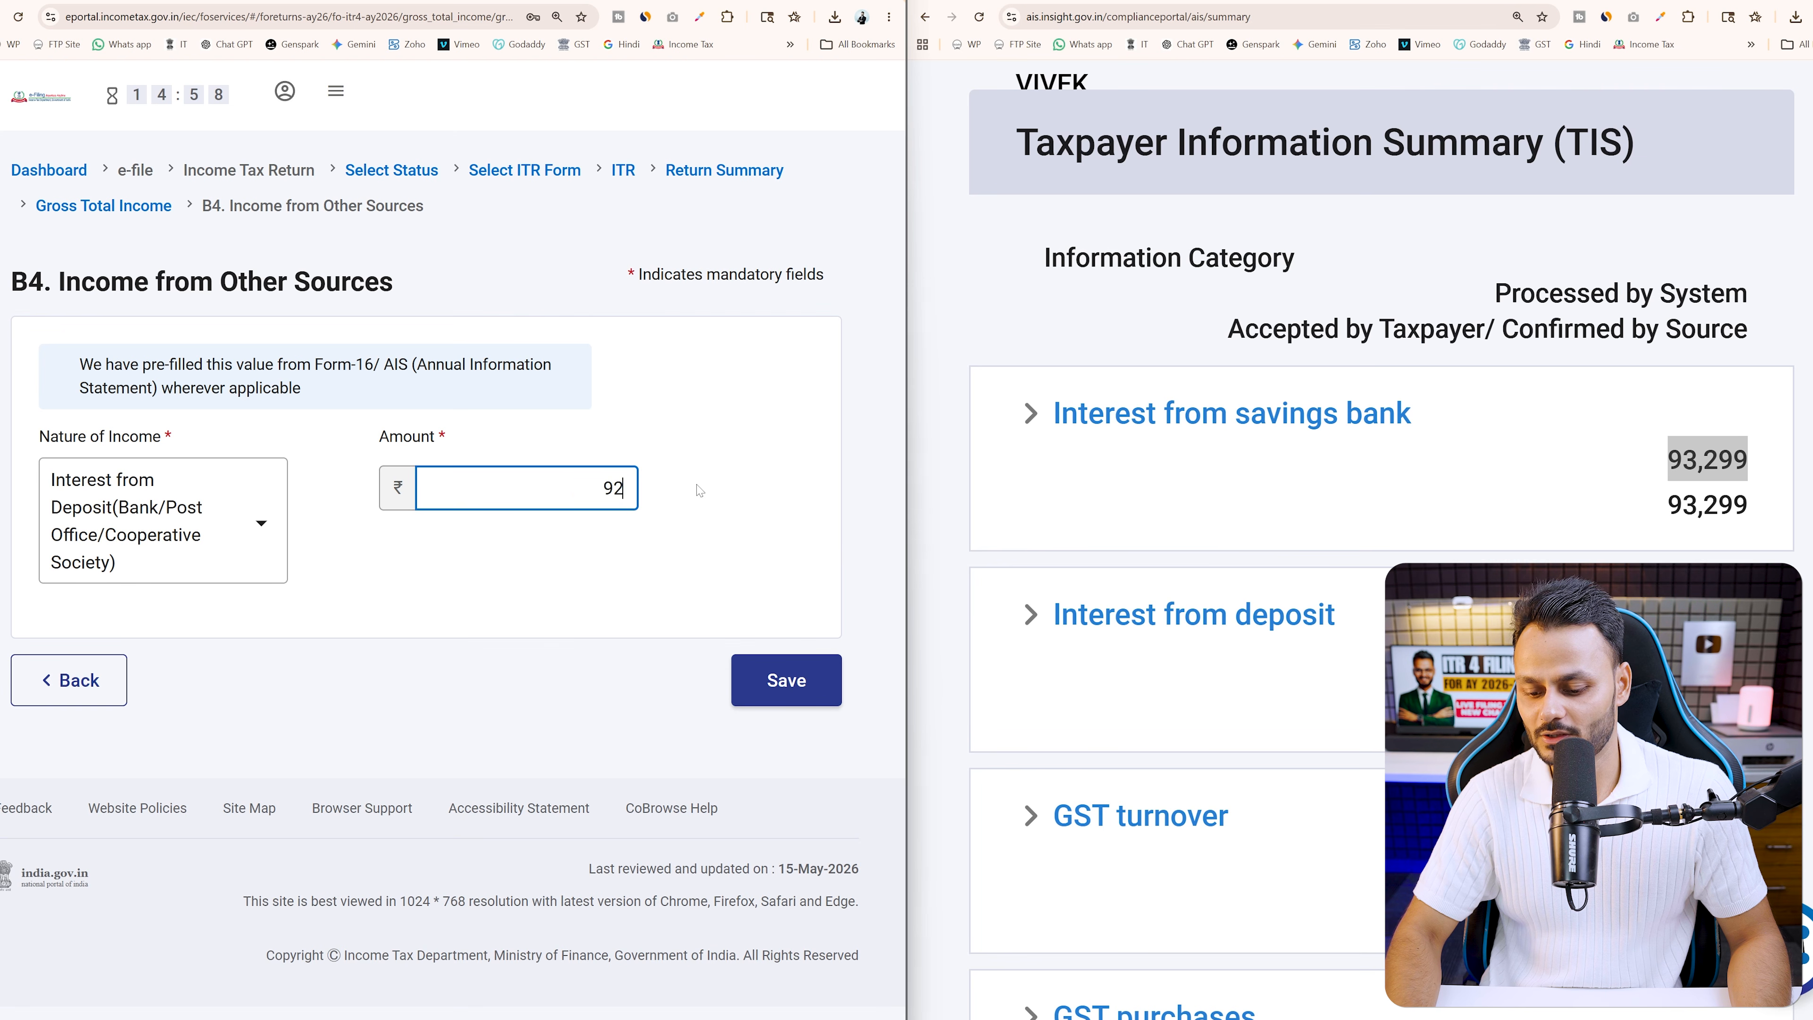
type("718")
left_click(772, 679)
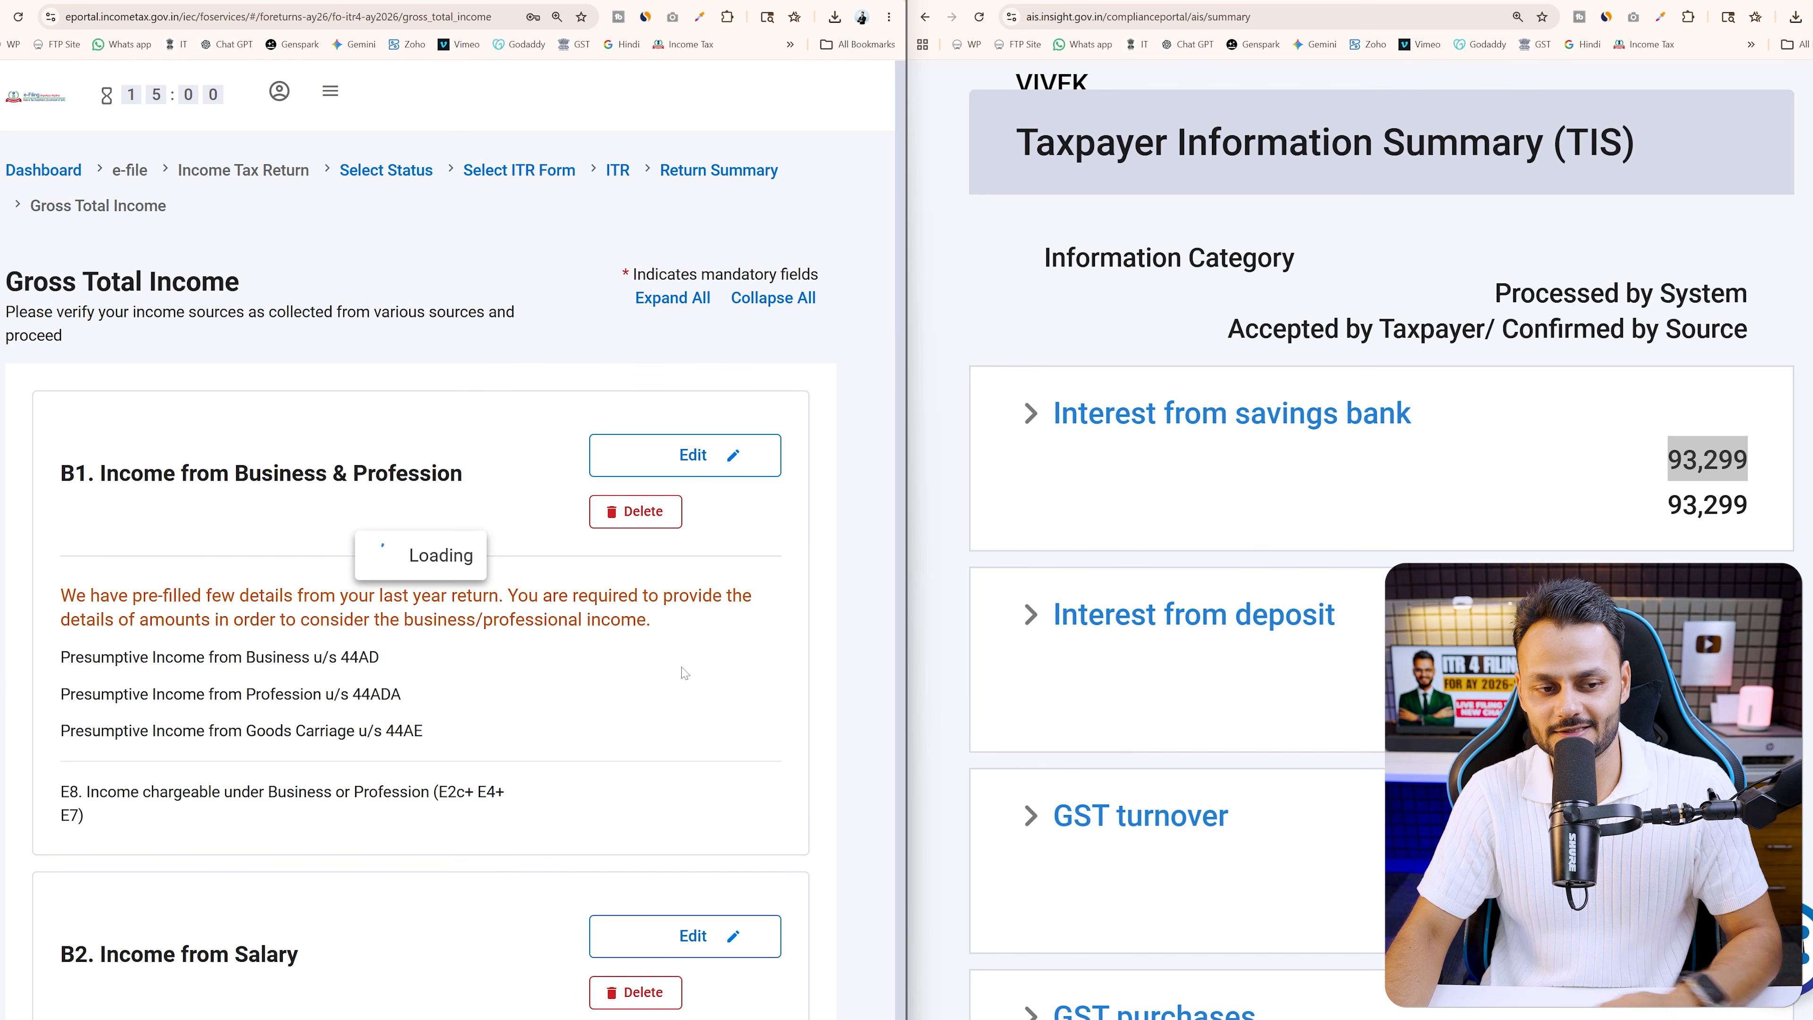
scroll(500, 686, "down", 15)
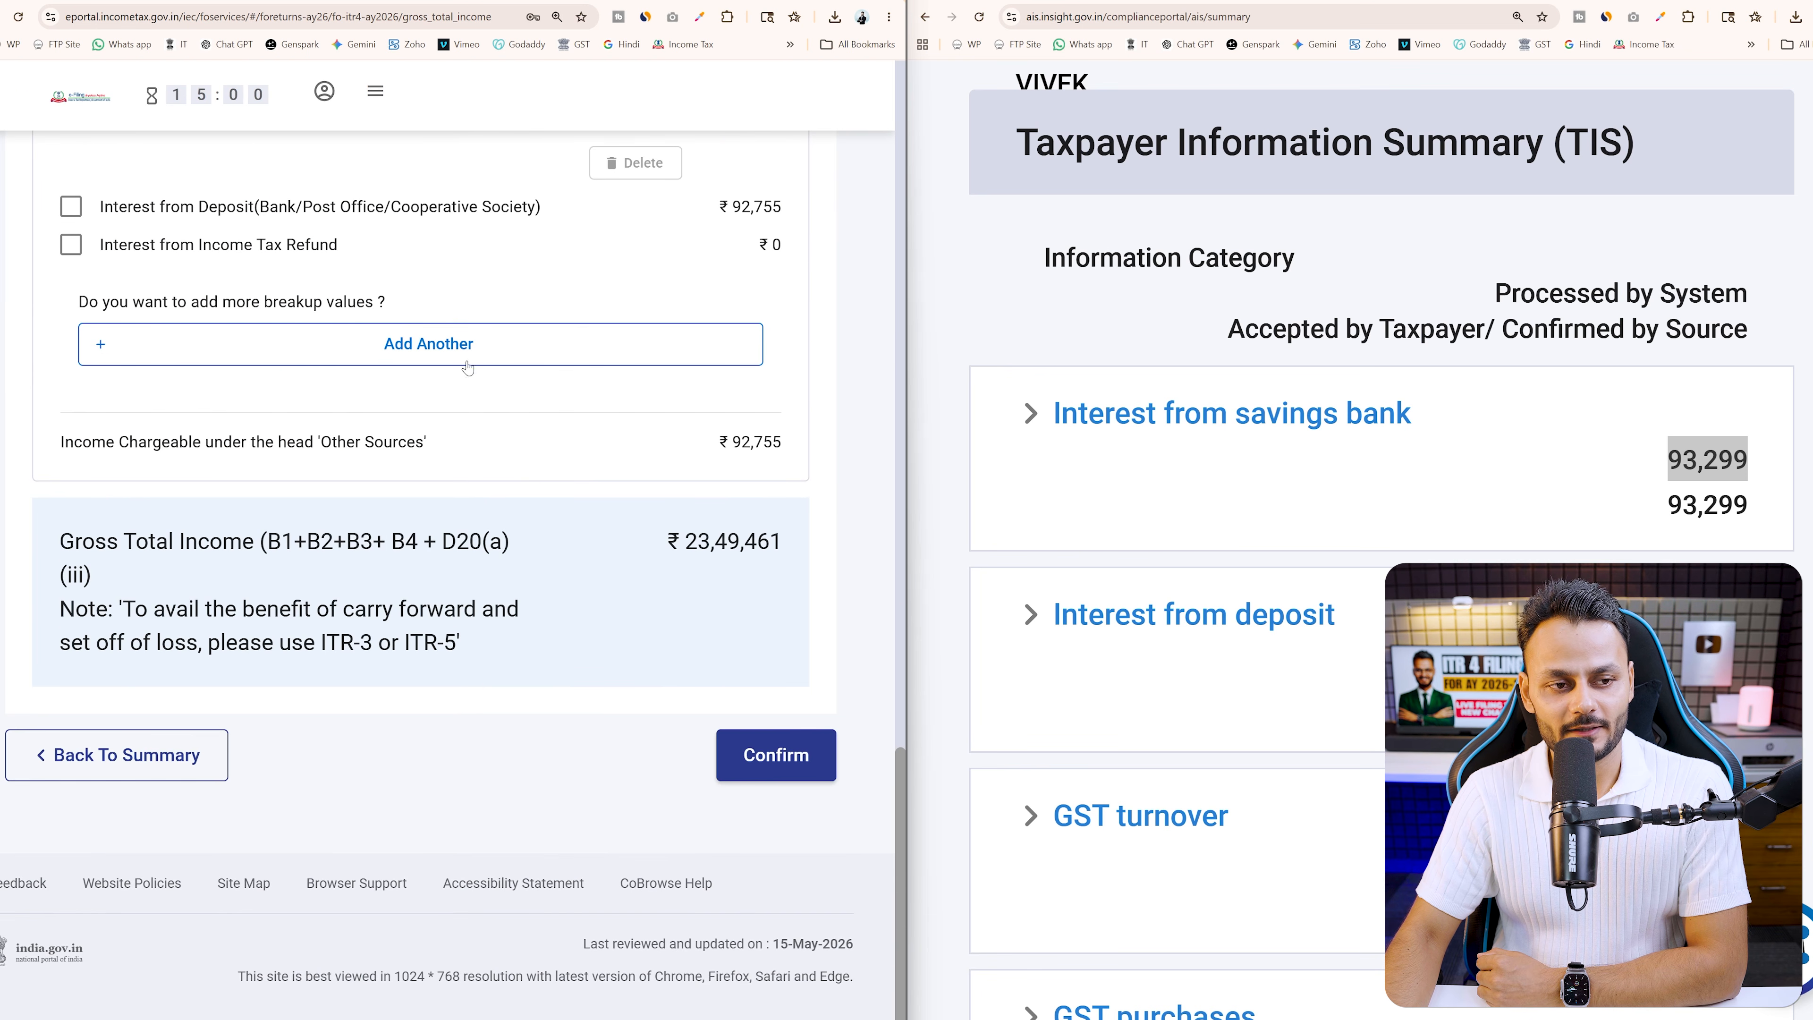
Add Interest from Saving Bank Account of 93299, raising other sources to ₹1,86,054
left_click(467, 366)
left_click(157, 486)
left_click(158, 593)
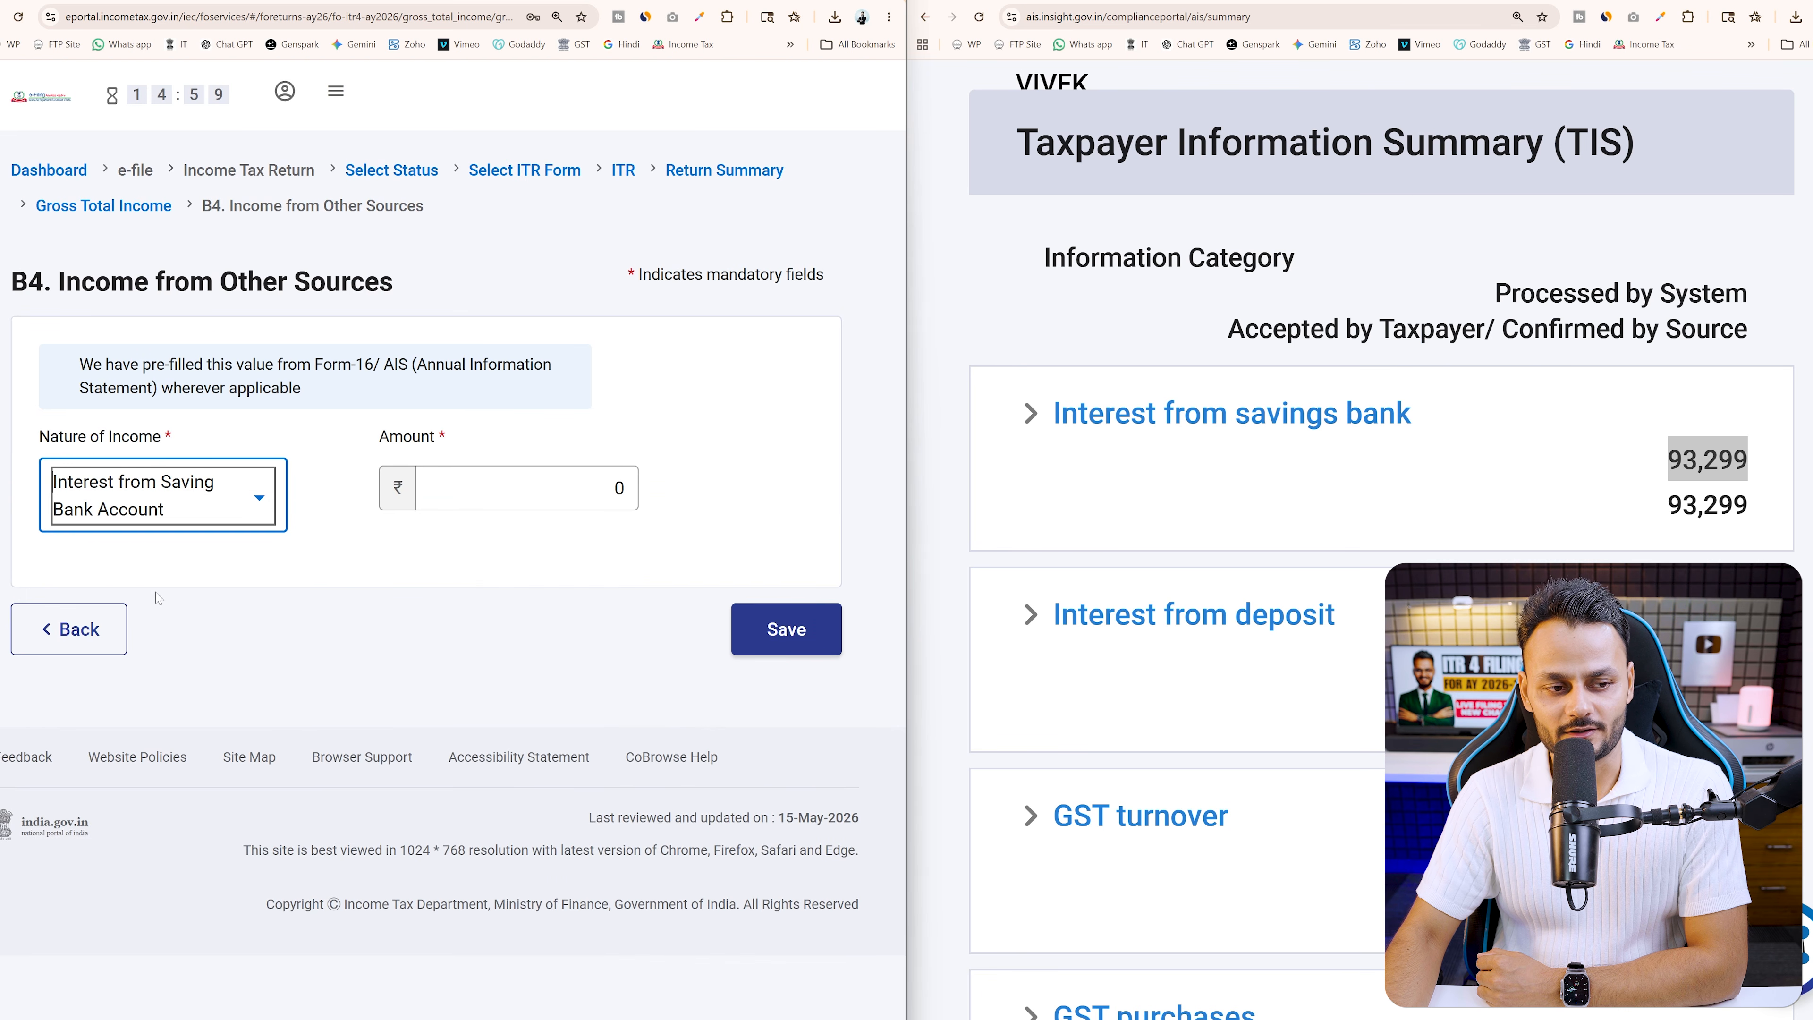
key("Tab")
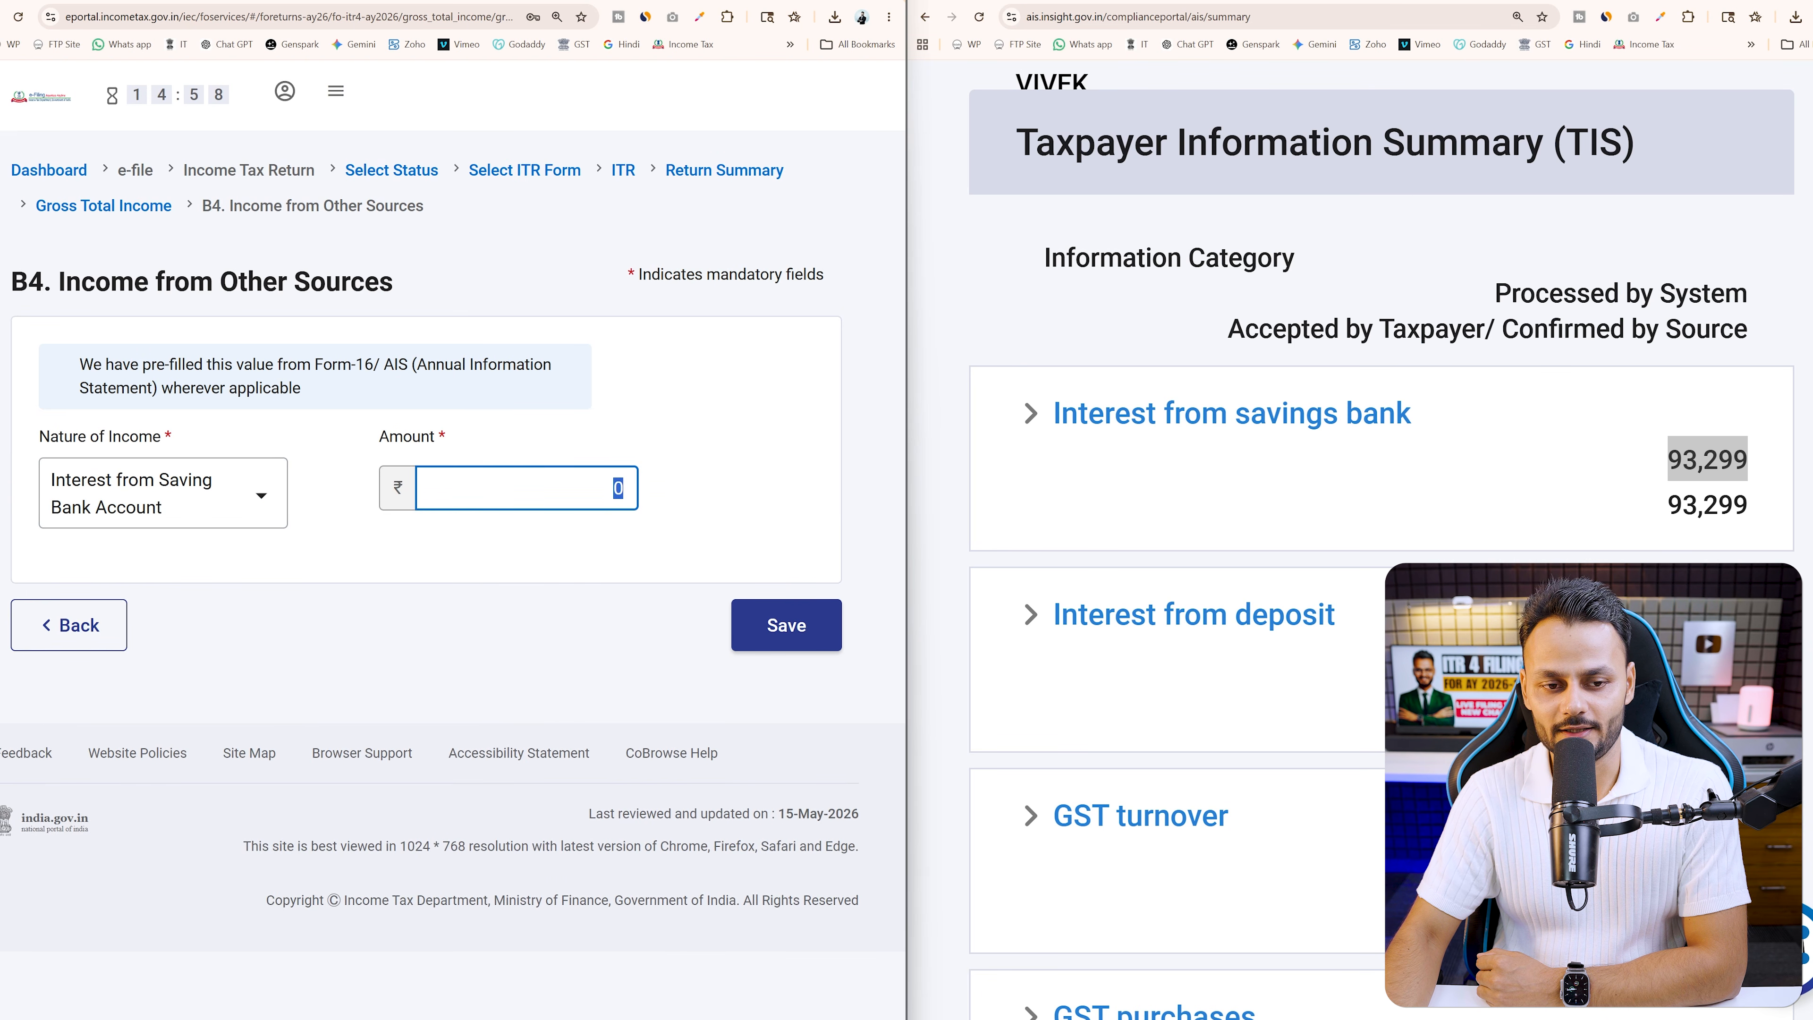
type("93299")
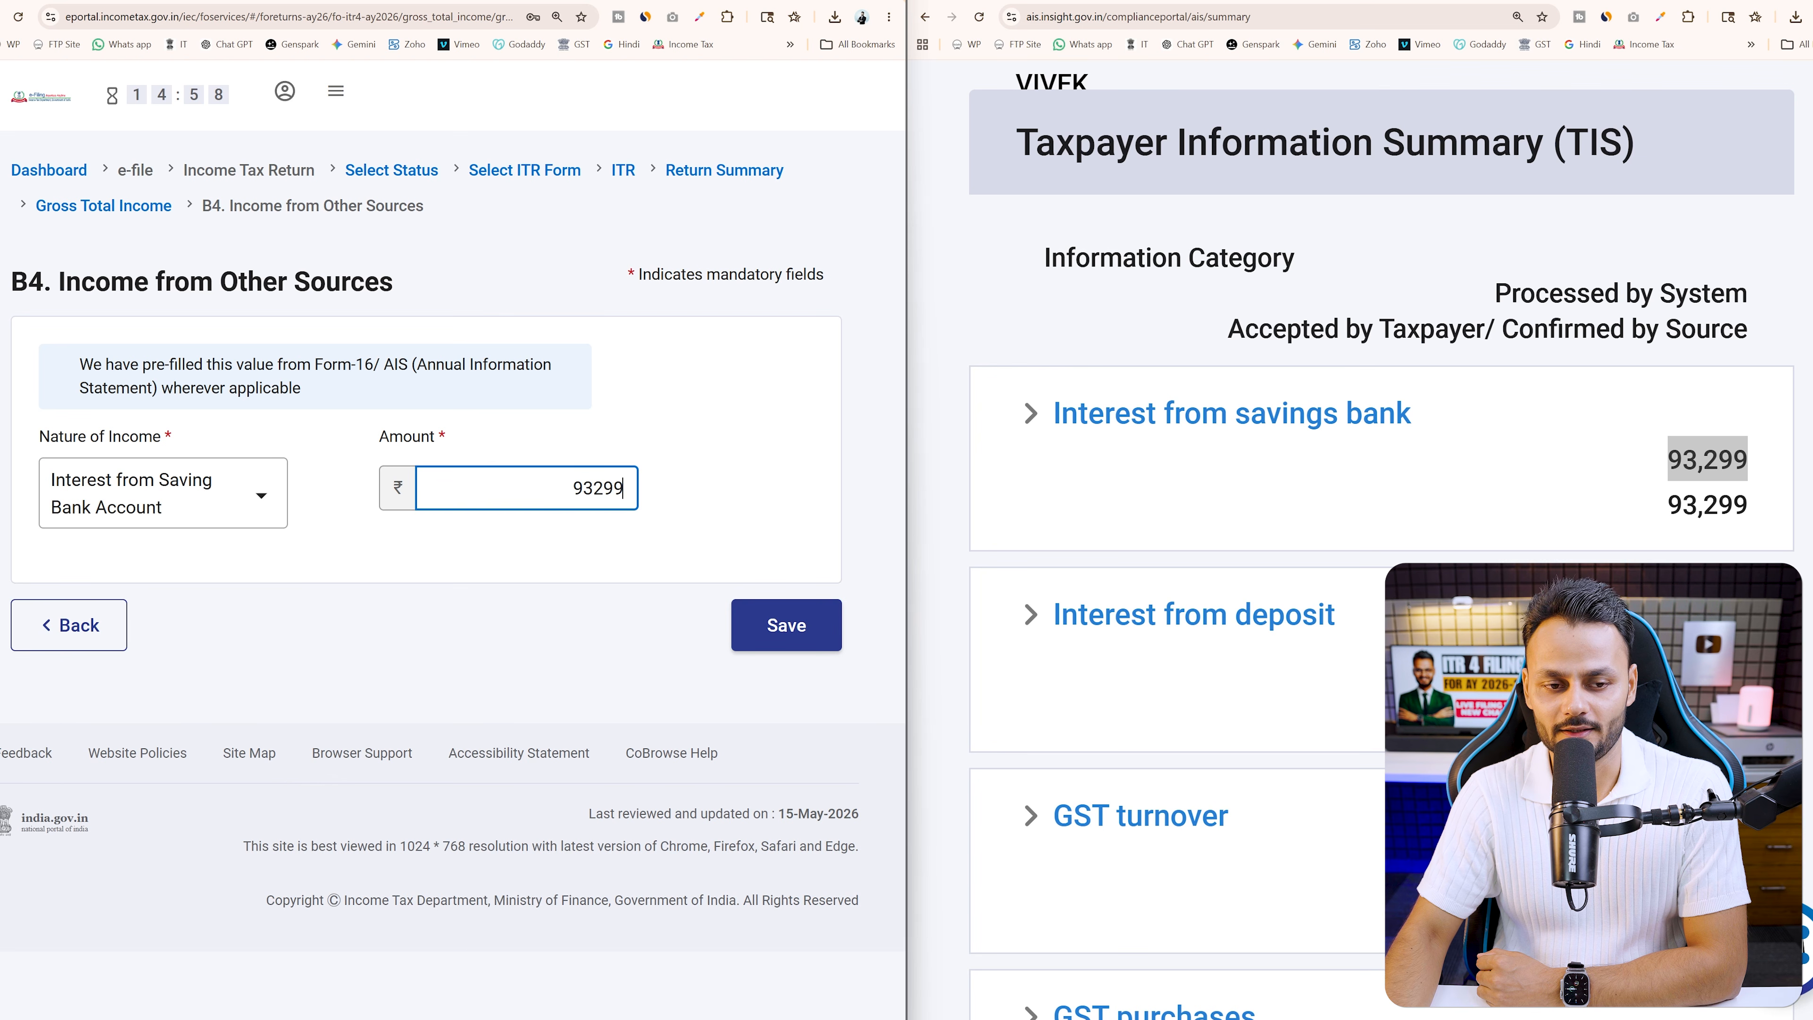
left_click(673, 560)
left_click(786, 625)
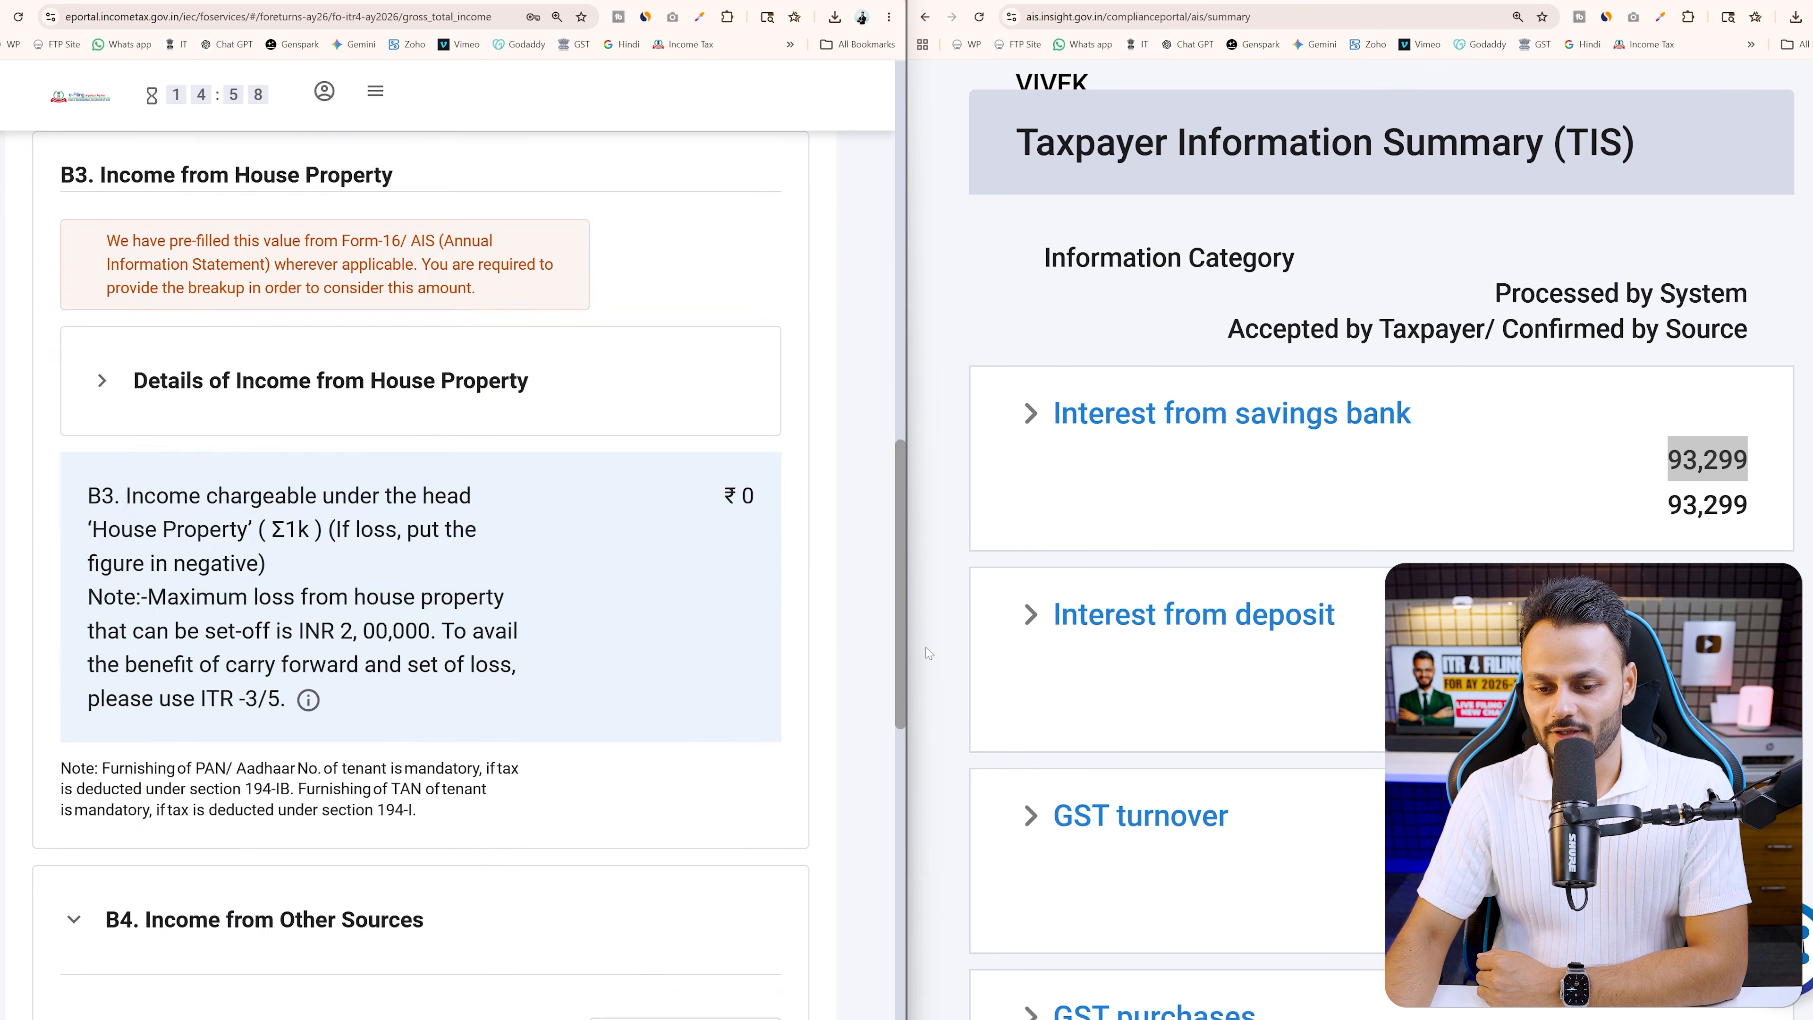
scroll(1382, 500, "down", 6)
scroll(1381, 501, "up", 6)
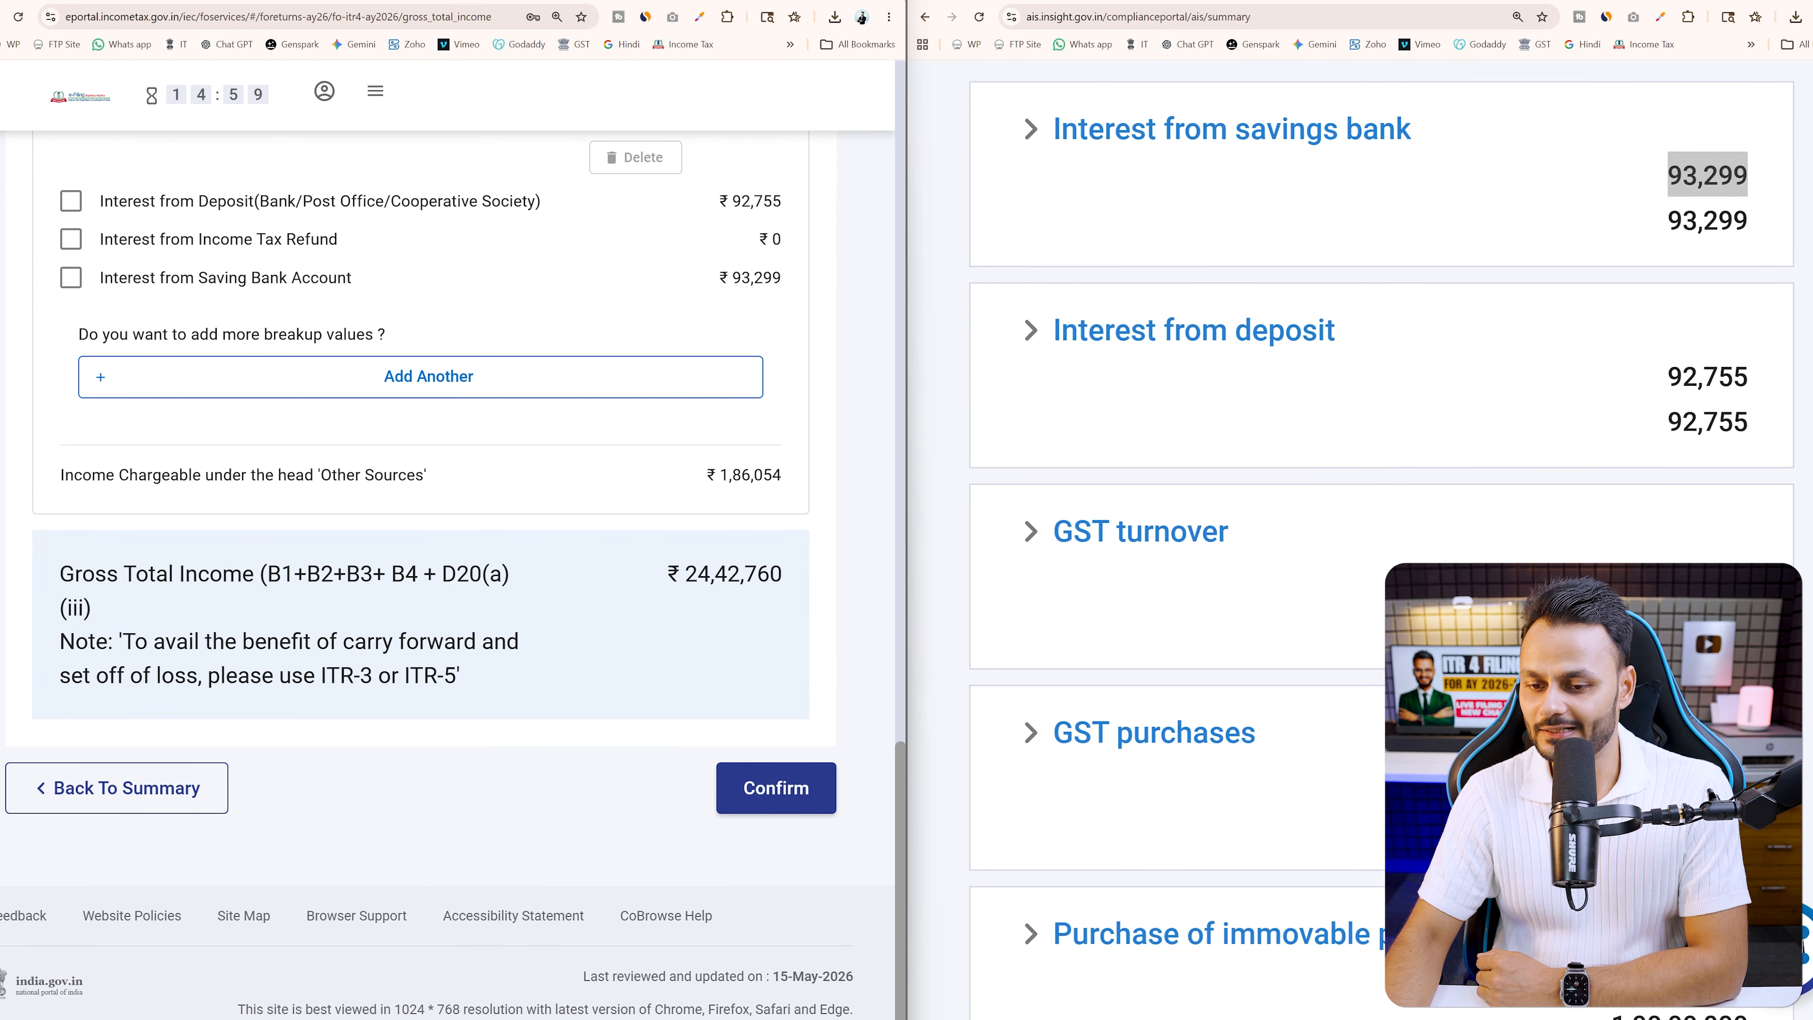
scroll(1382, 536, "up", 1)
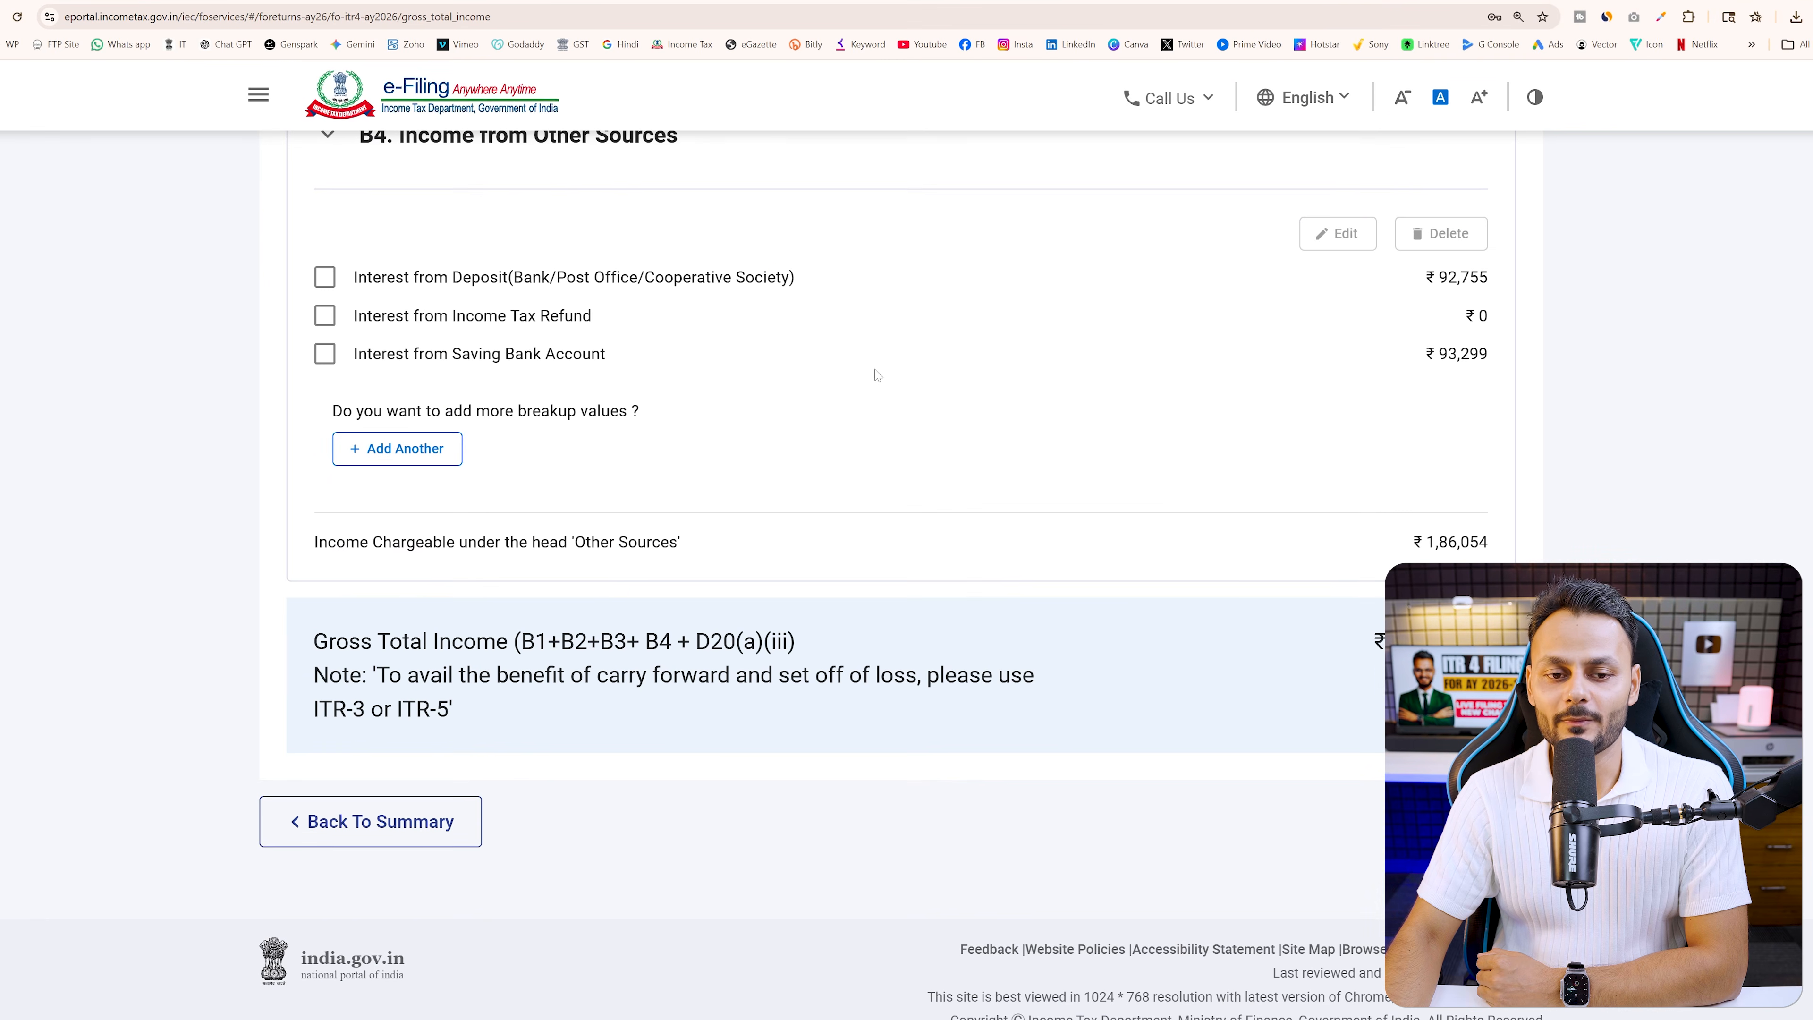
Review the Gross Total Income page, now ₹24,42,760, before confirming it
scroll(780, 446, "up", 3)
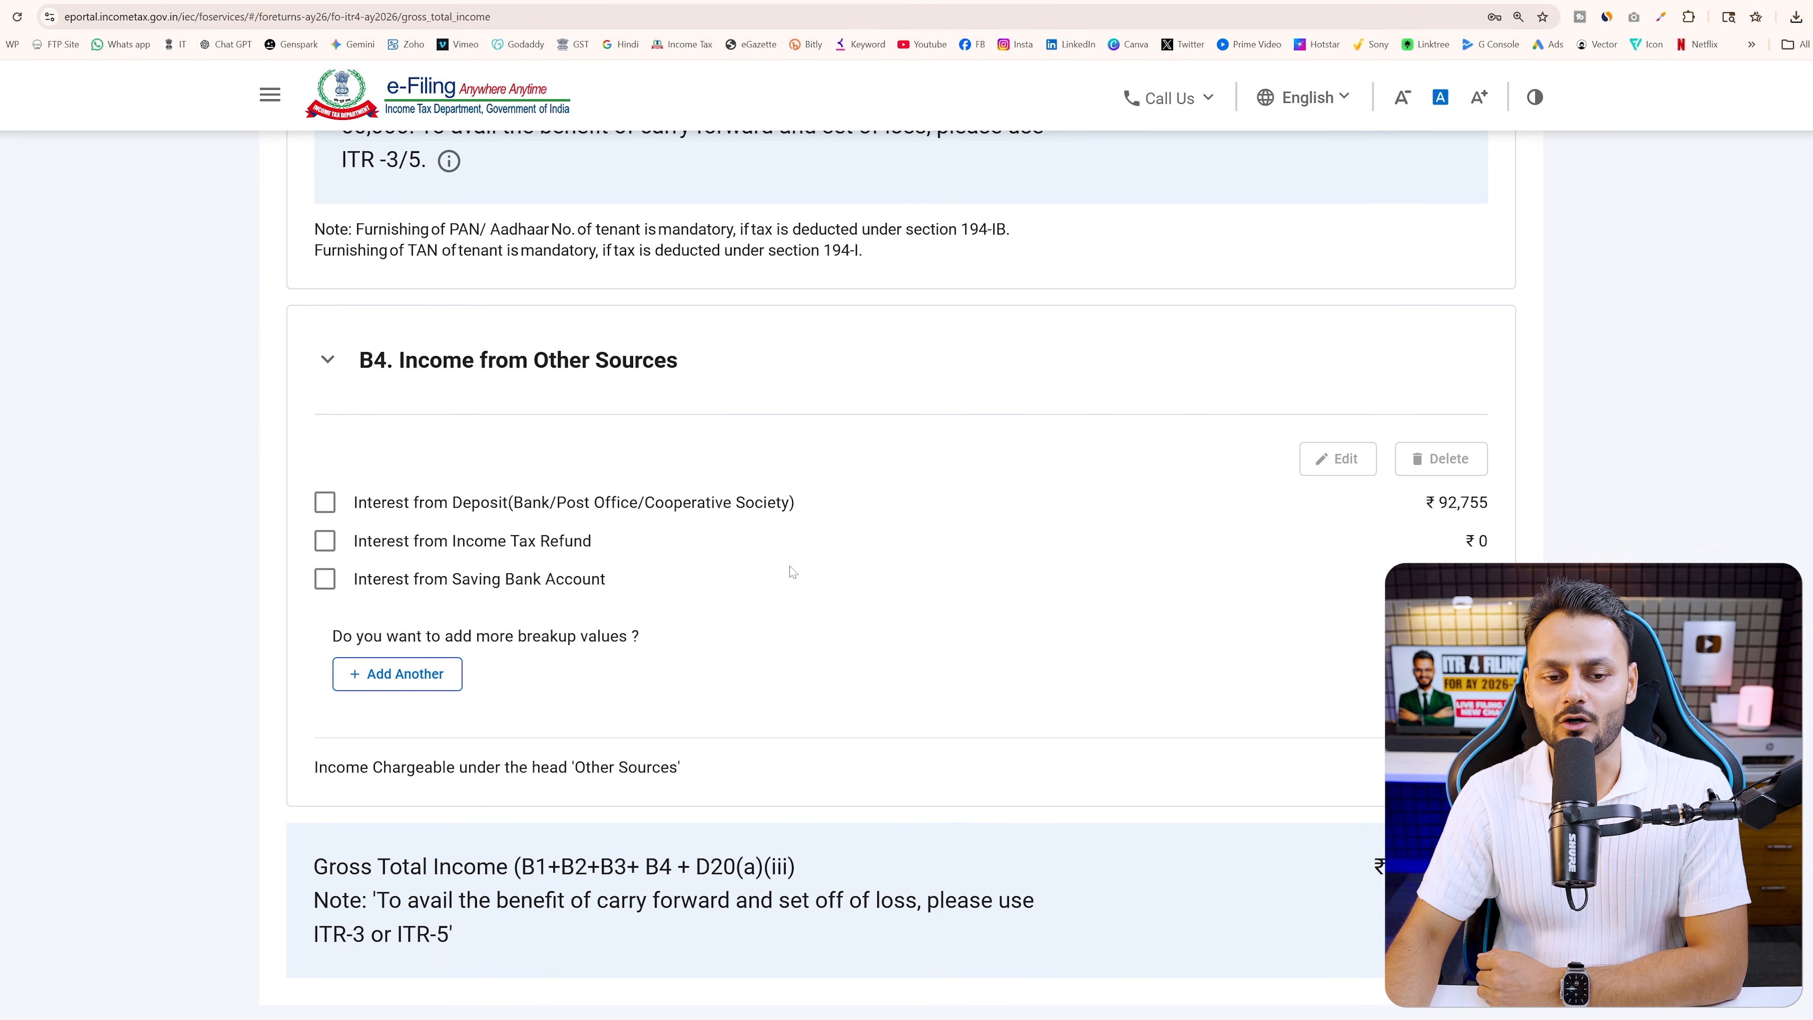
scroll(791, 571, "up", 1)
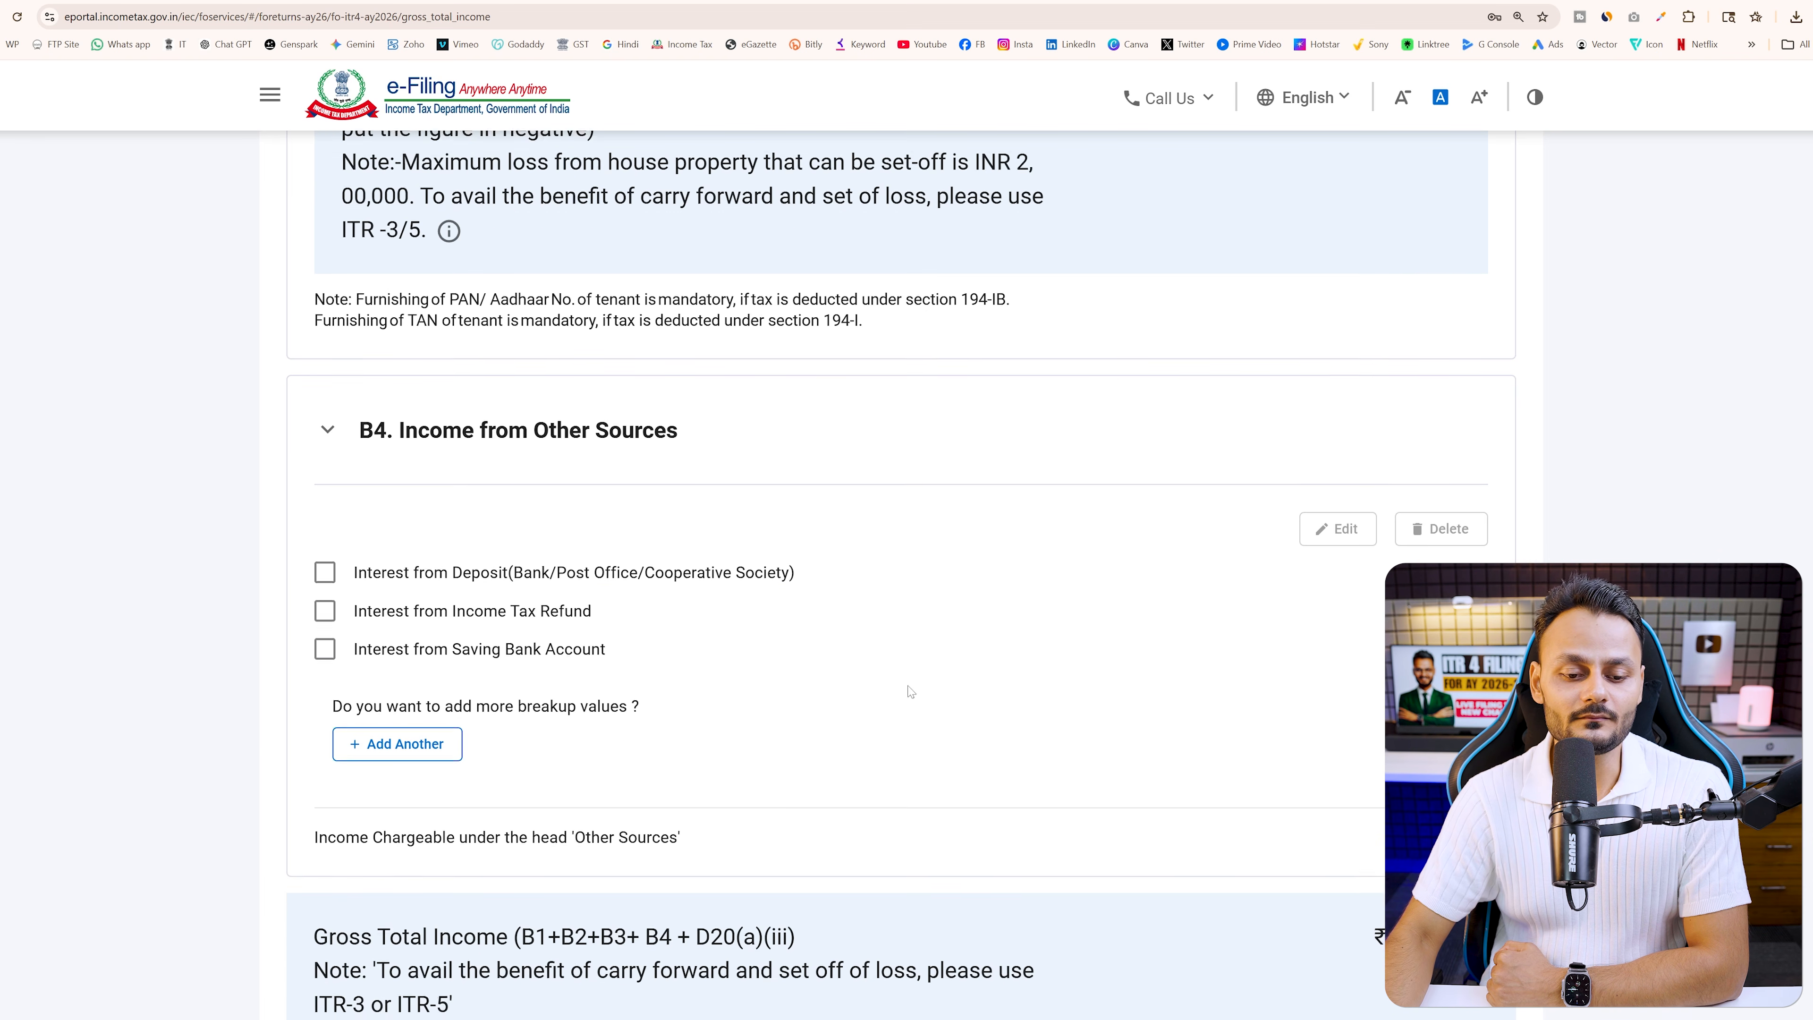
scroll(950, 672, "down", 4)
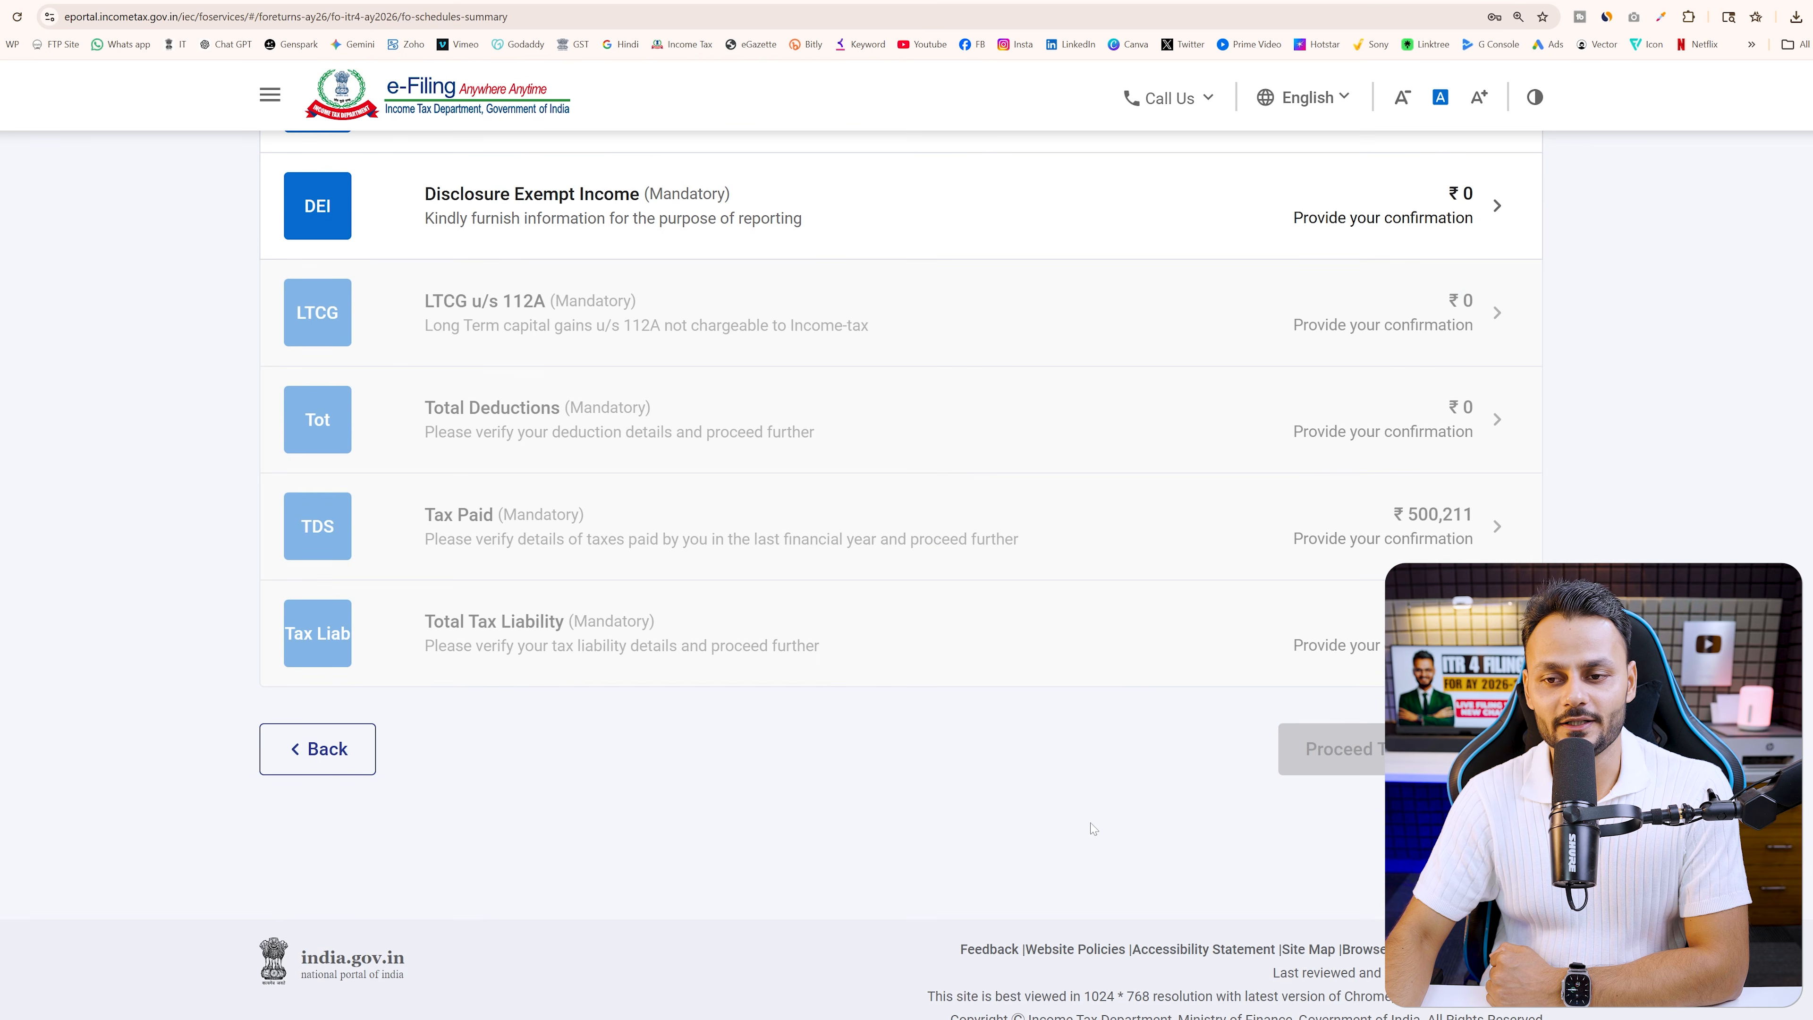
scroll(1246, 450, "up", 5)
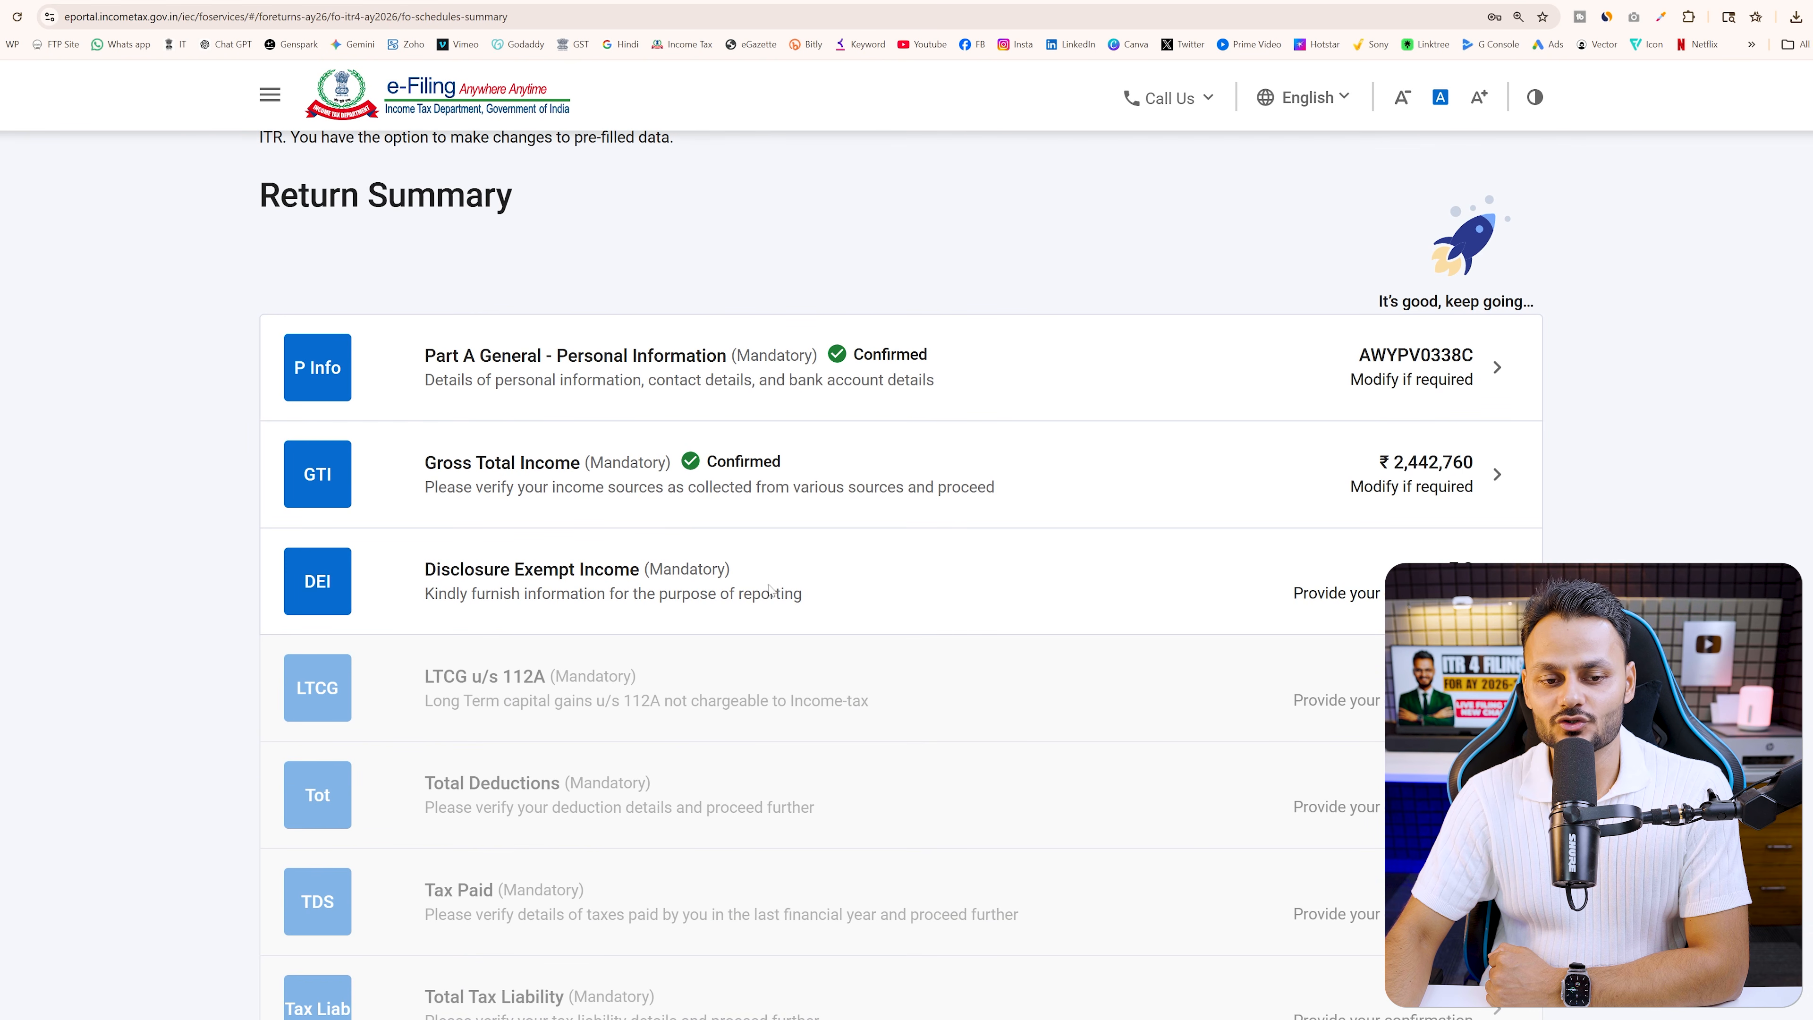
left_click(870, 587)
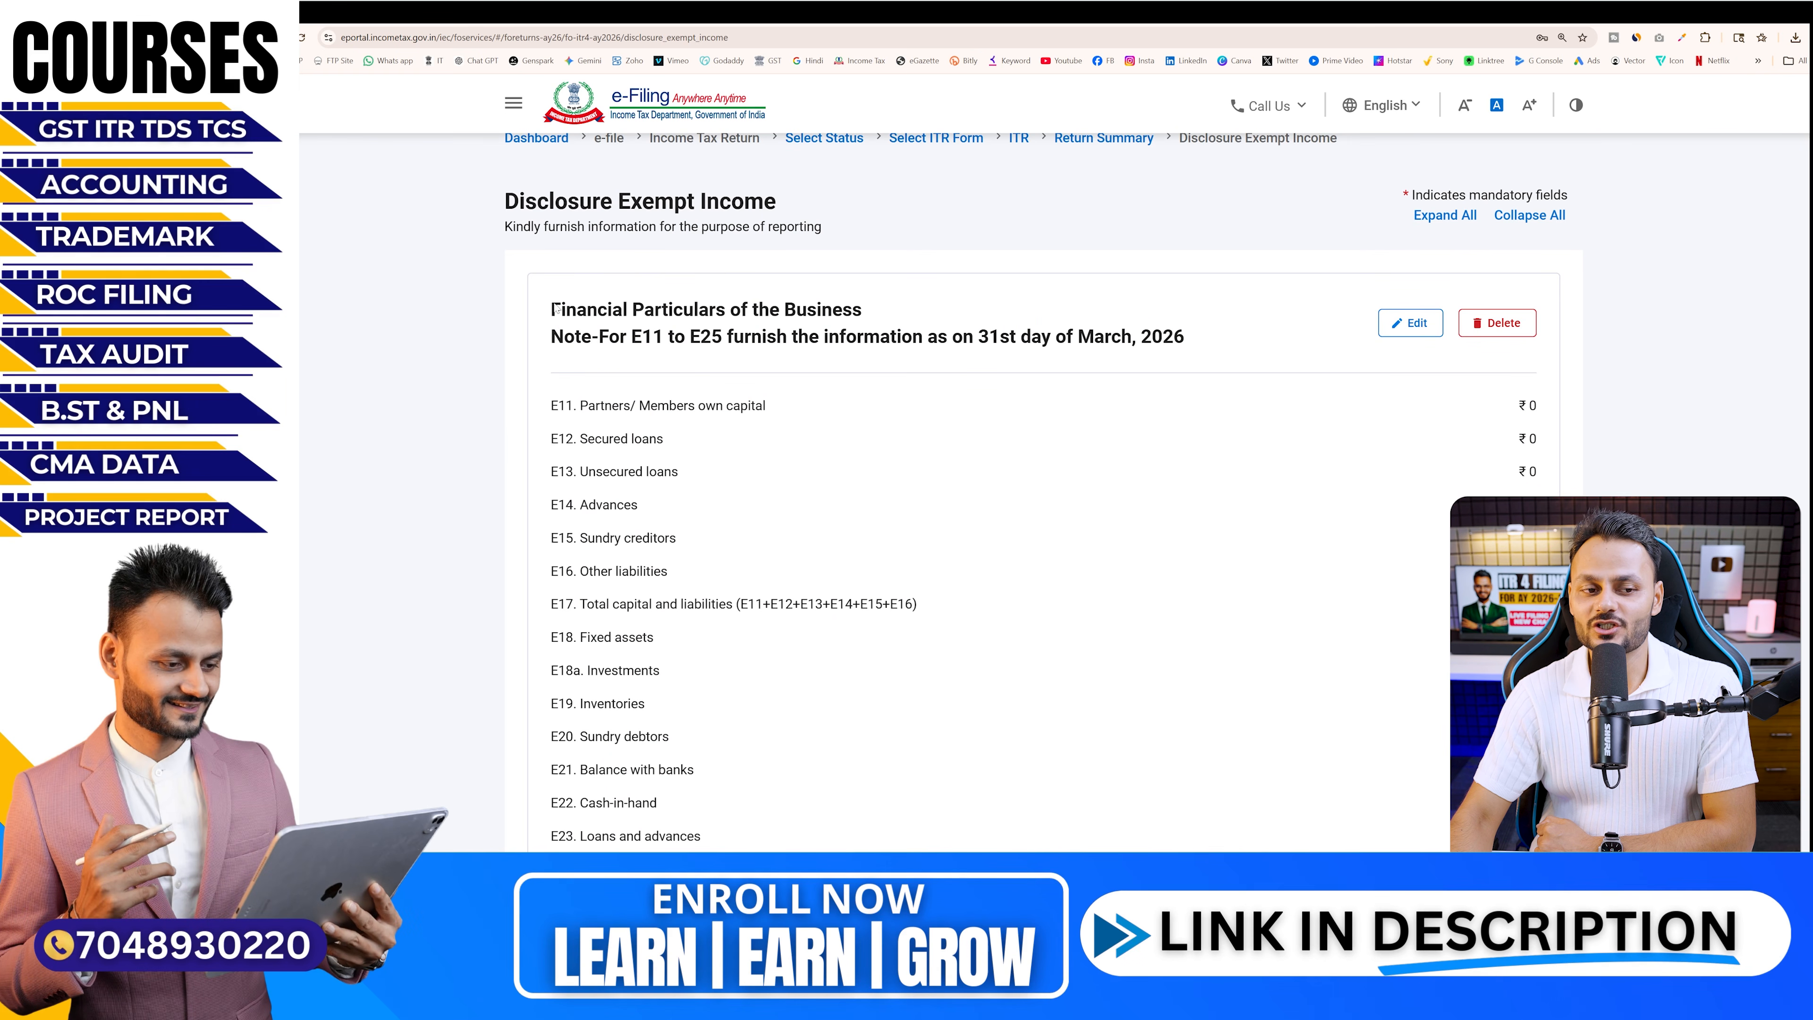
left_click_drag(553, 310, 921, 319)
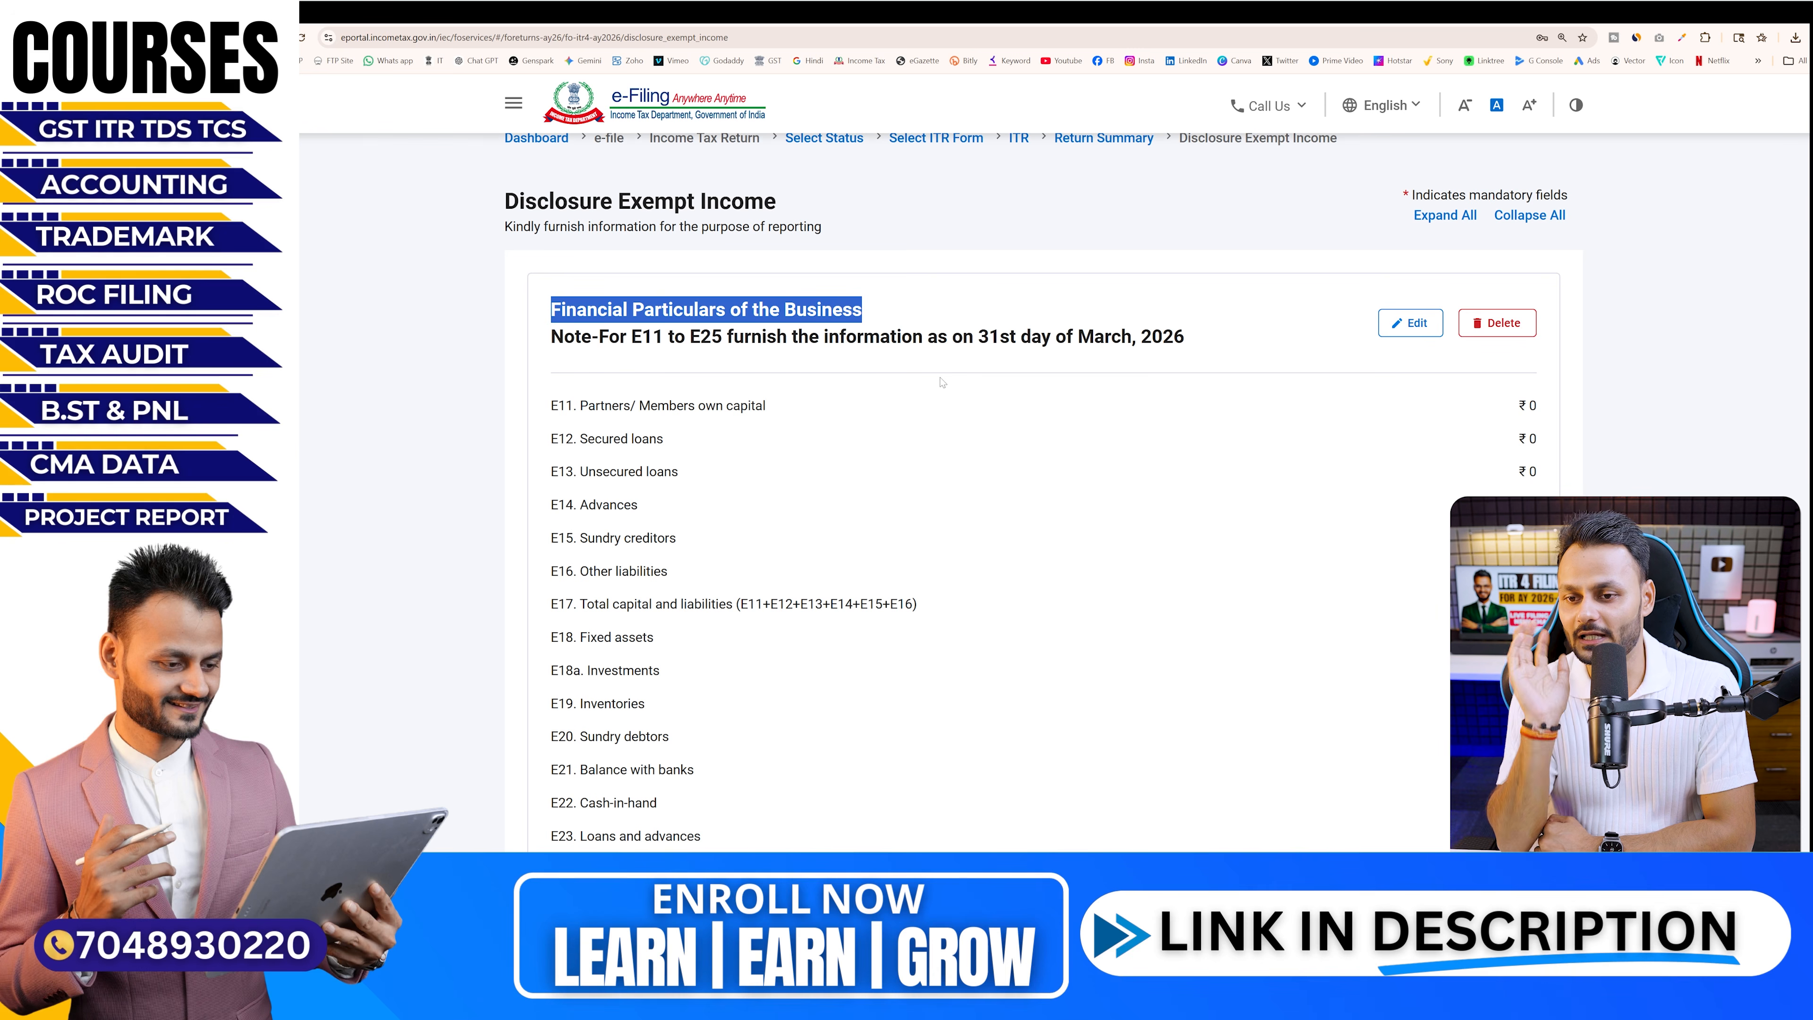
key("ctrl+plus")
scroll(1047, 352, "down", 3)
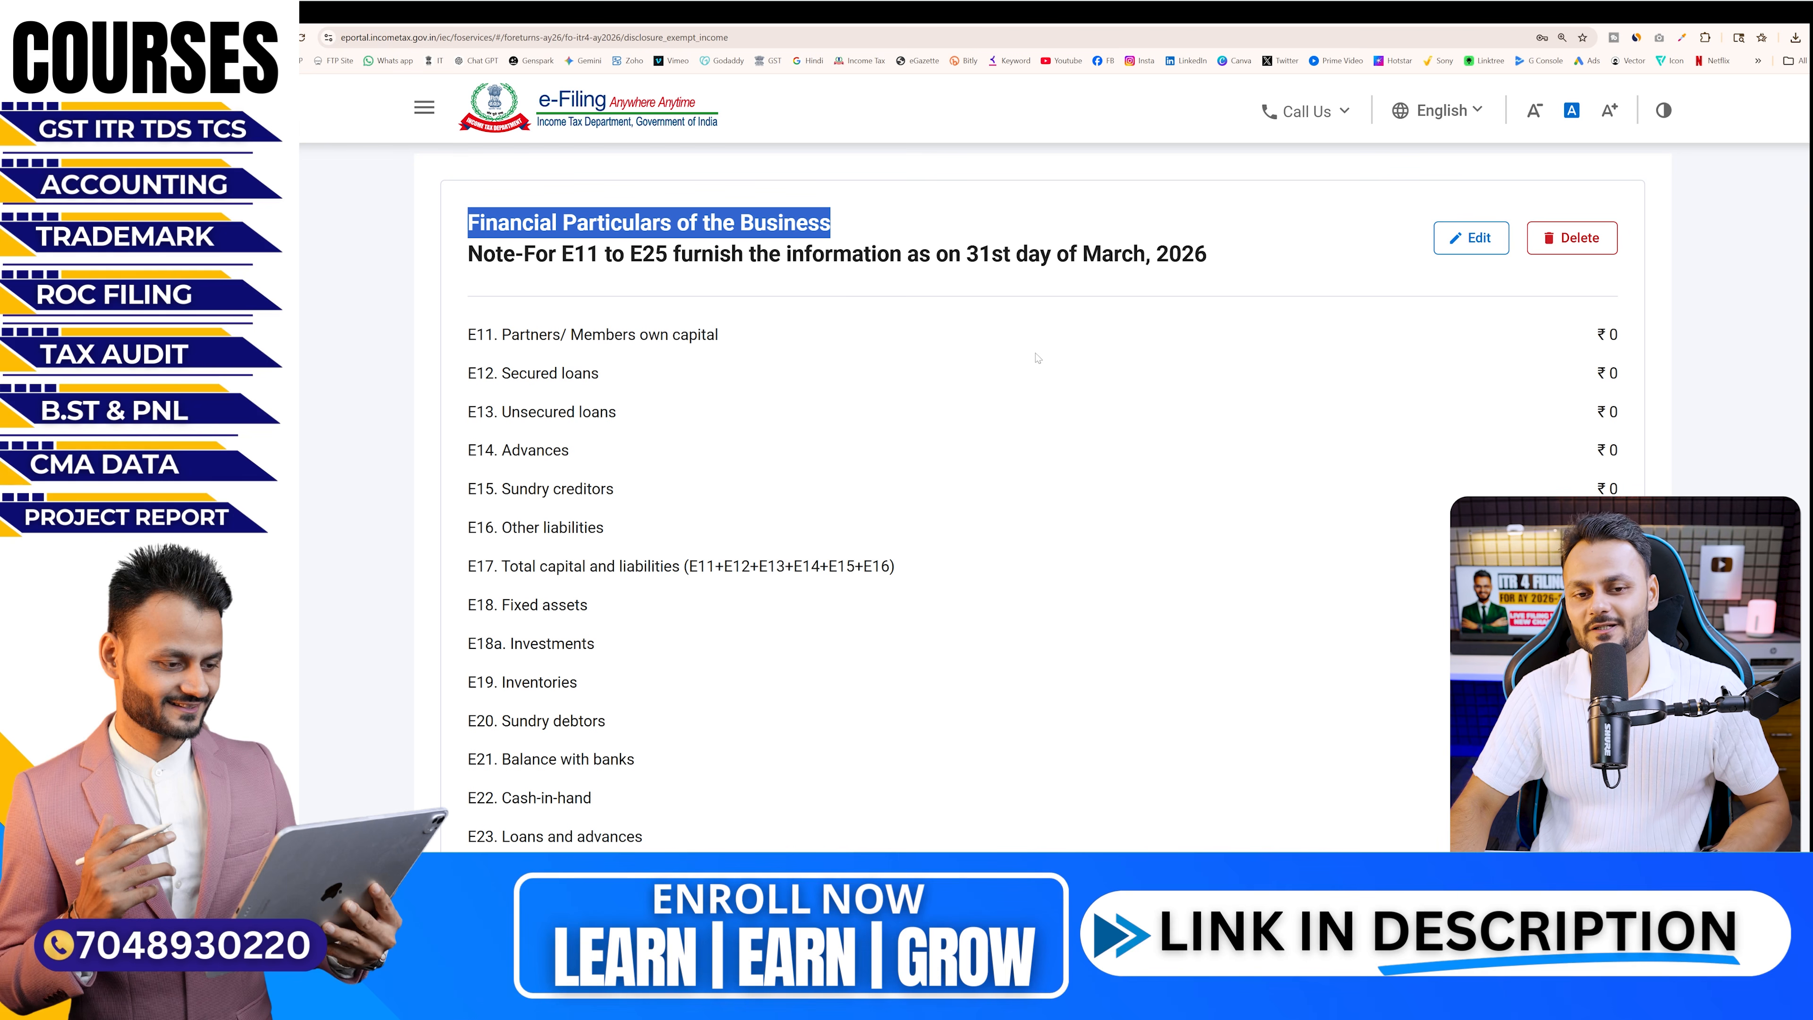
left_click_drag(968, 257, 1208, 268)
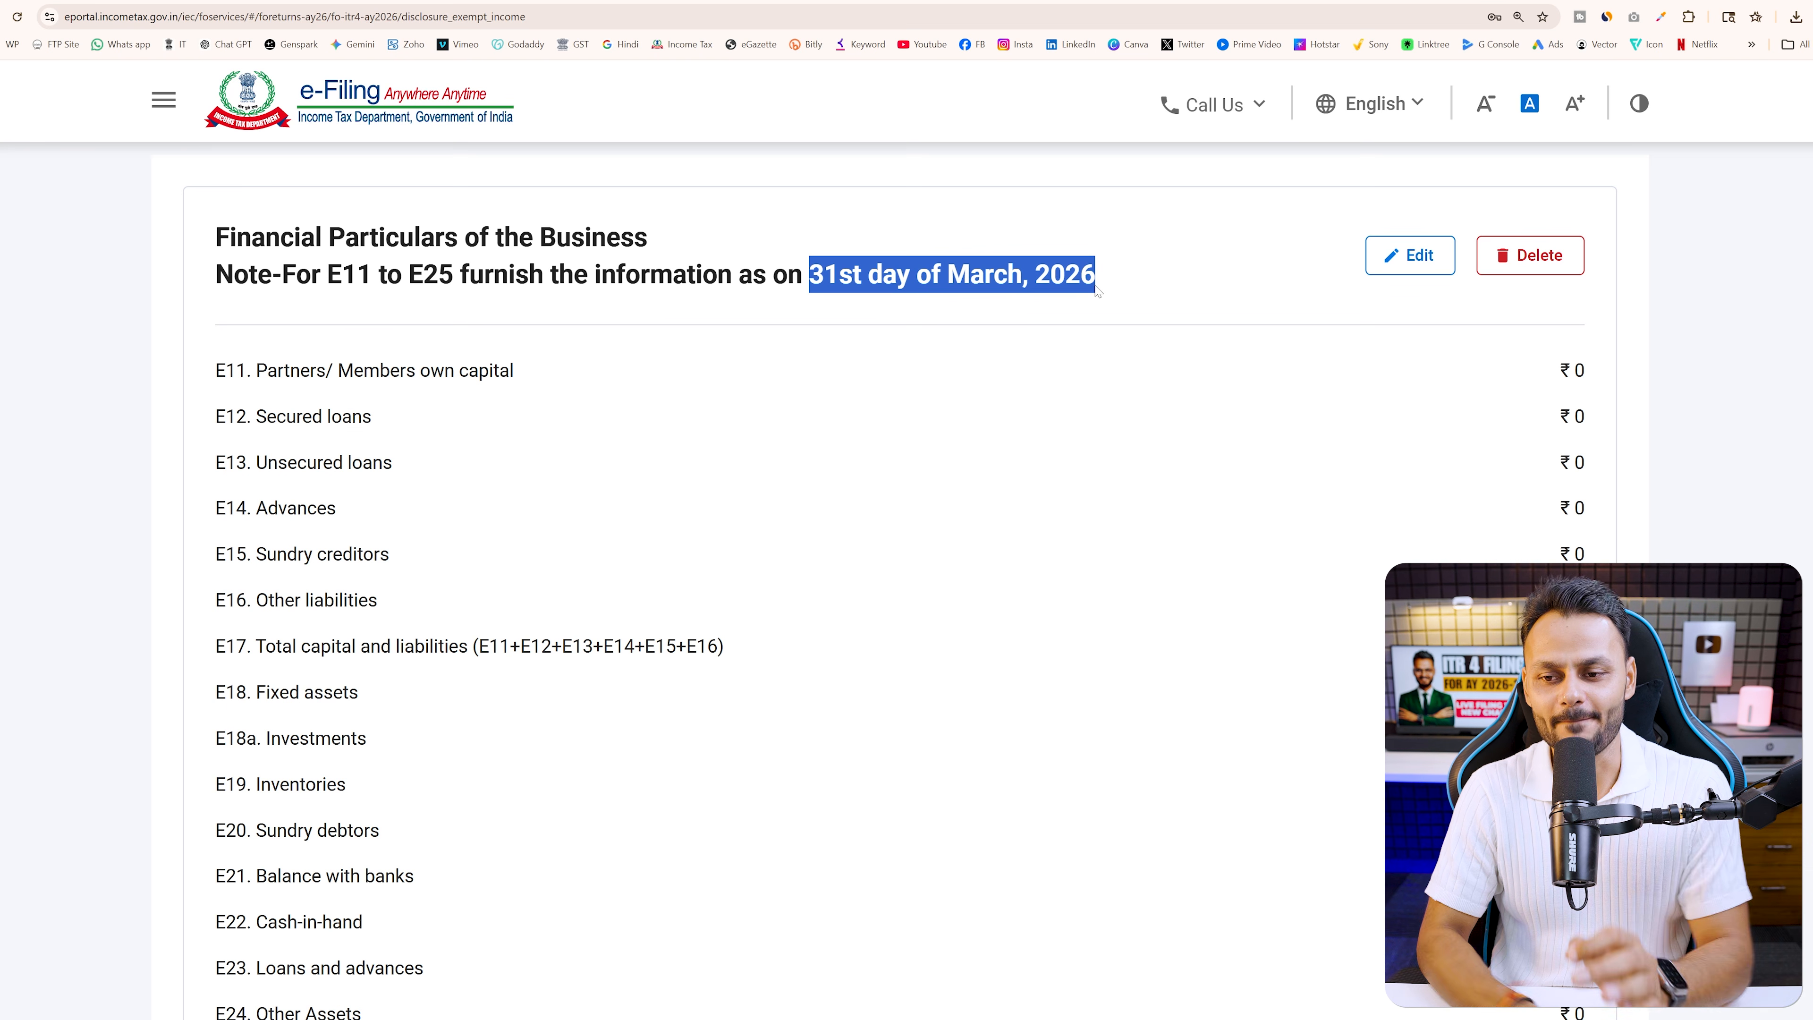
scroll(1285, 663, "down", 10)
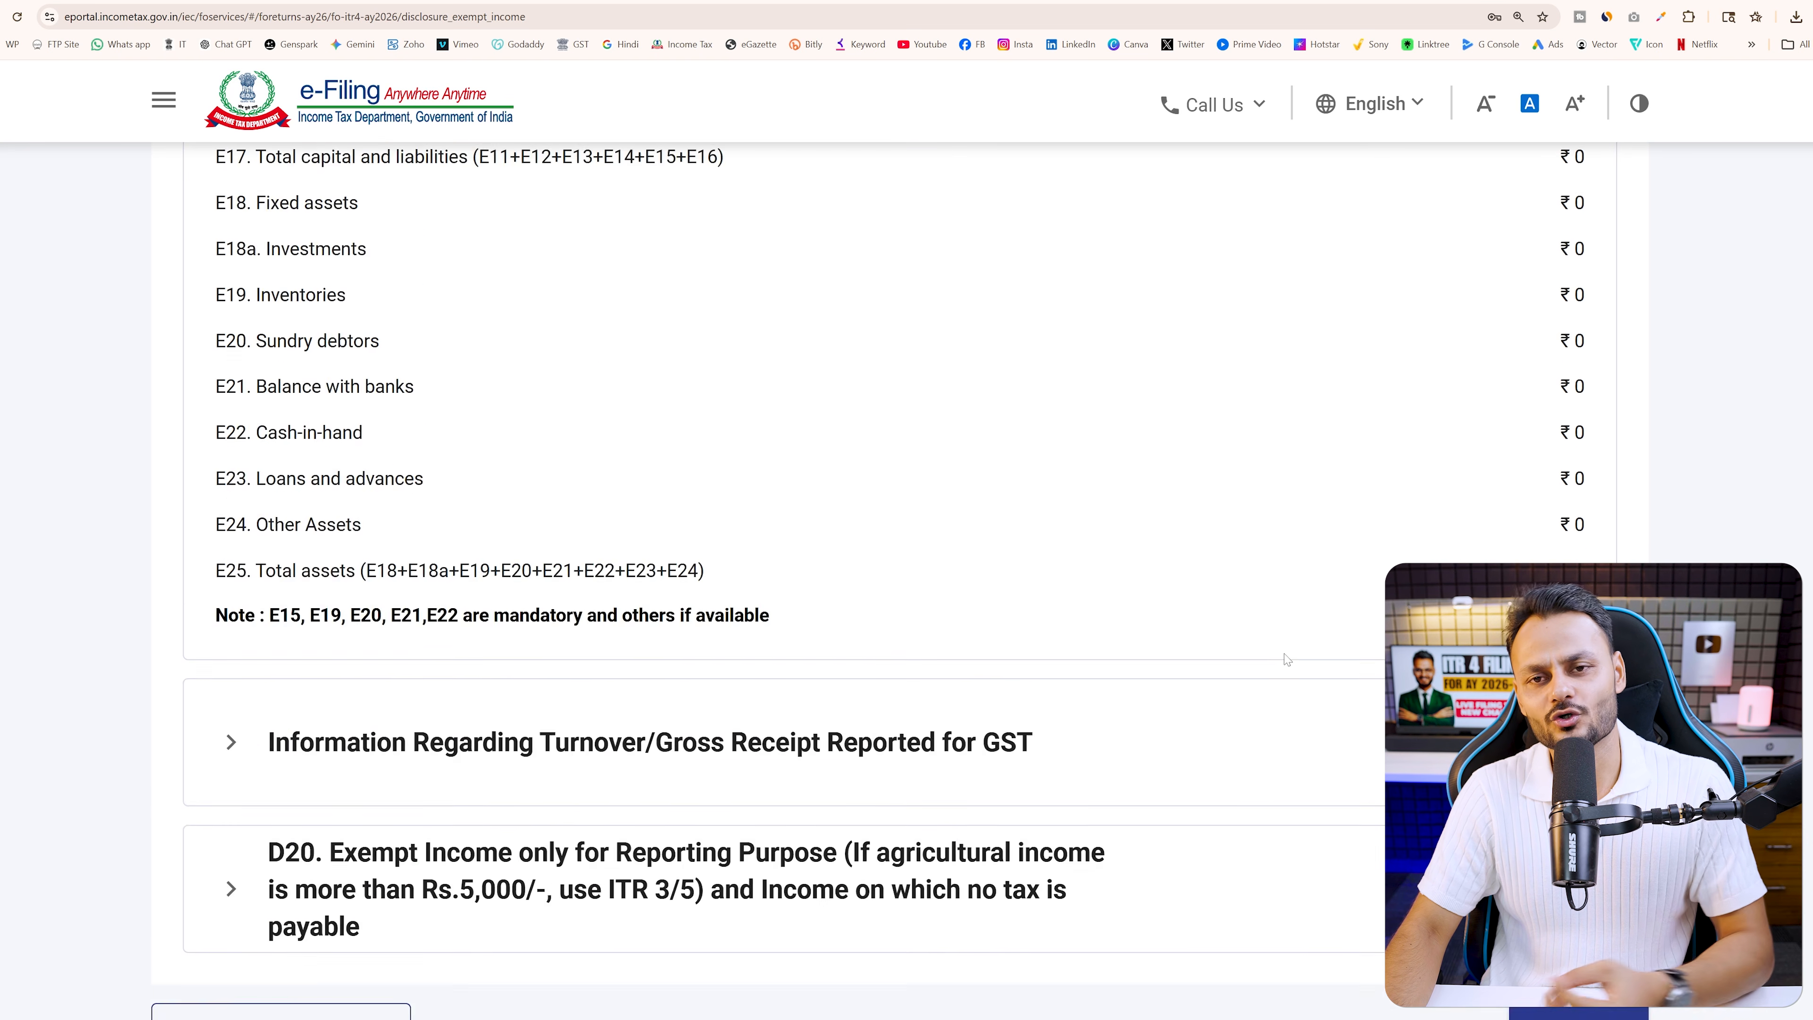
scroll(1283, 670, "up", 9)
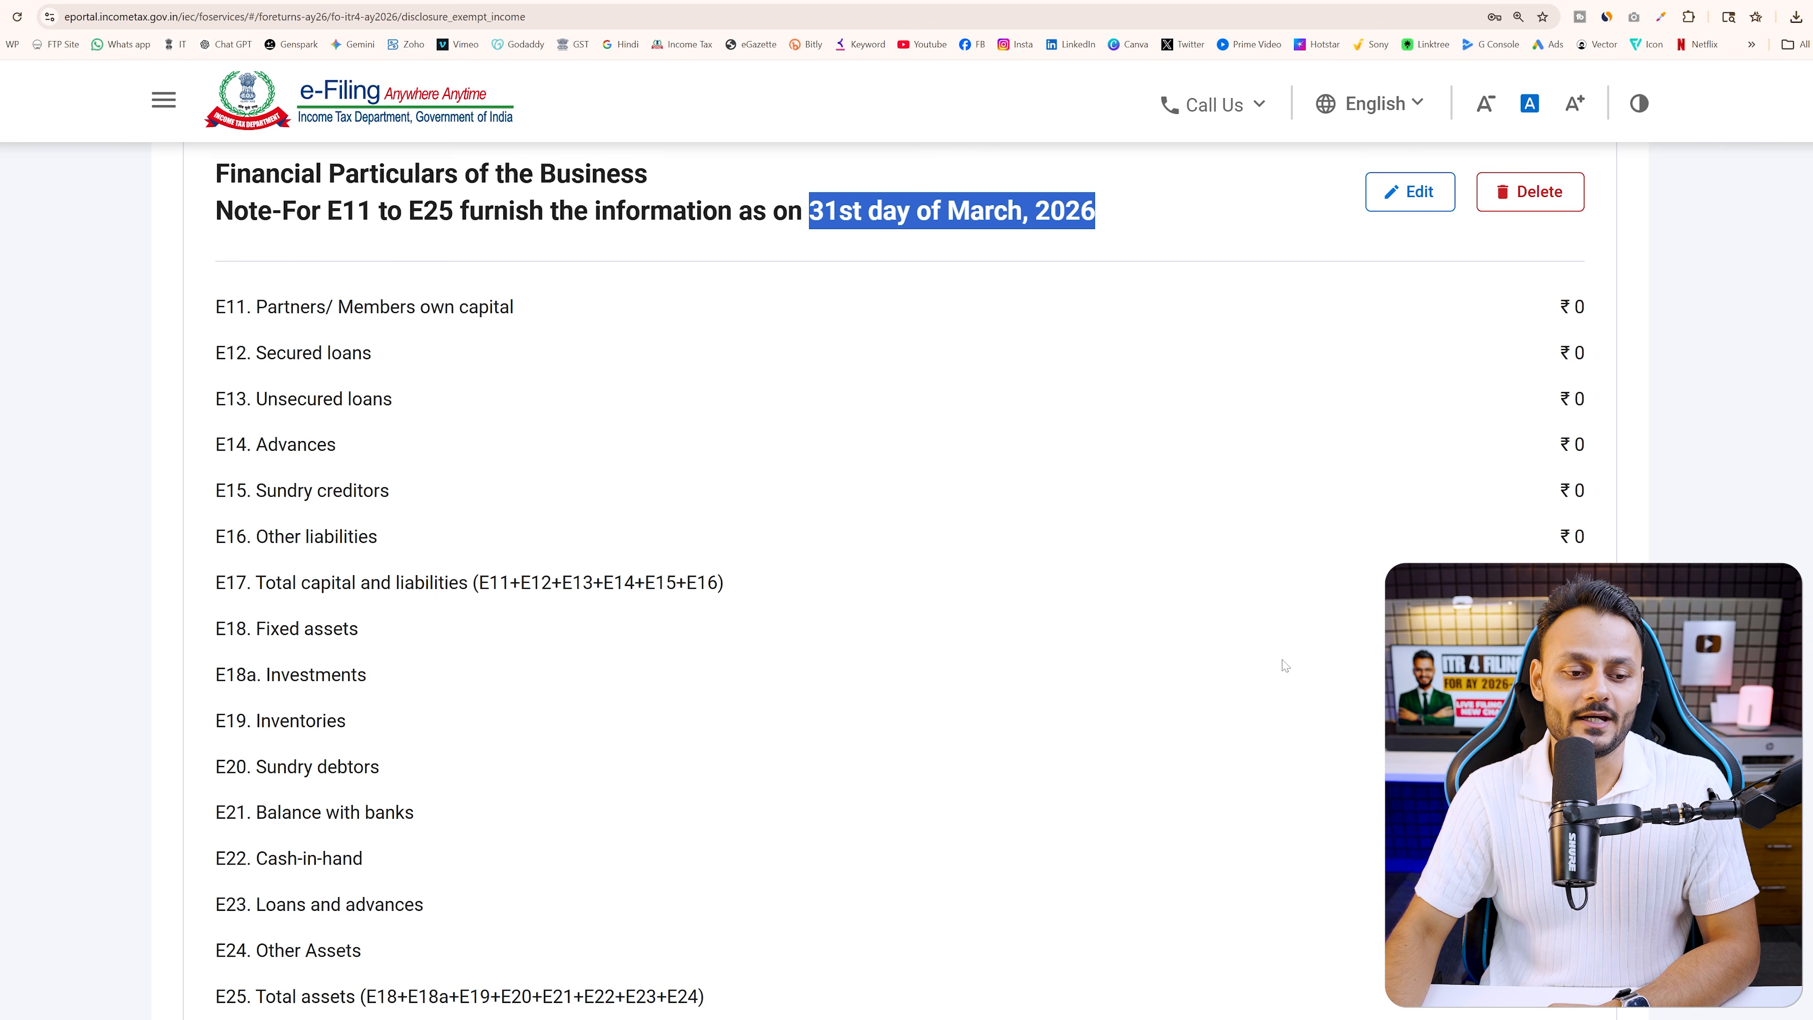
scroll(1261, 966, "down", 3)
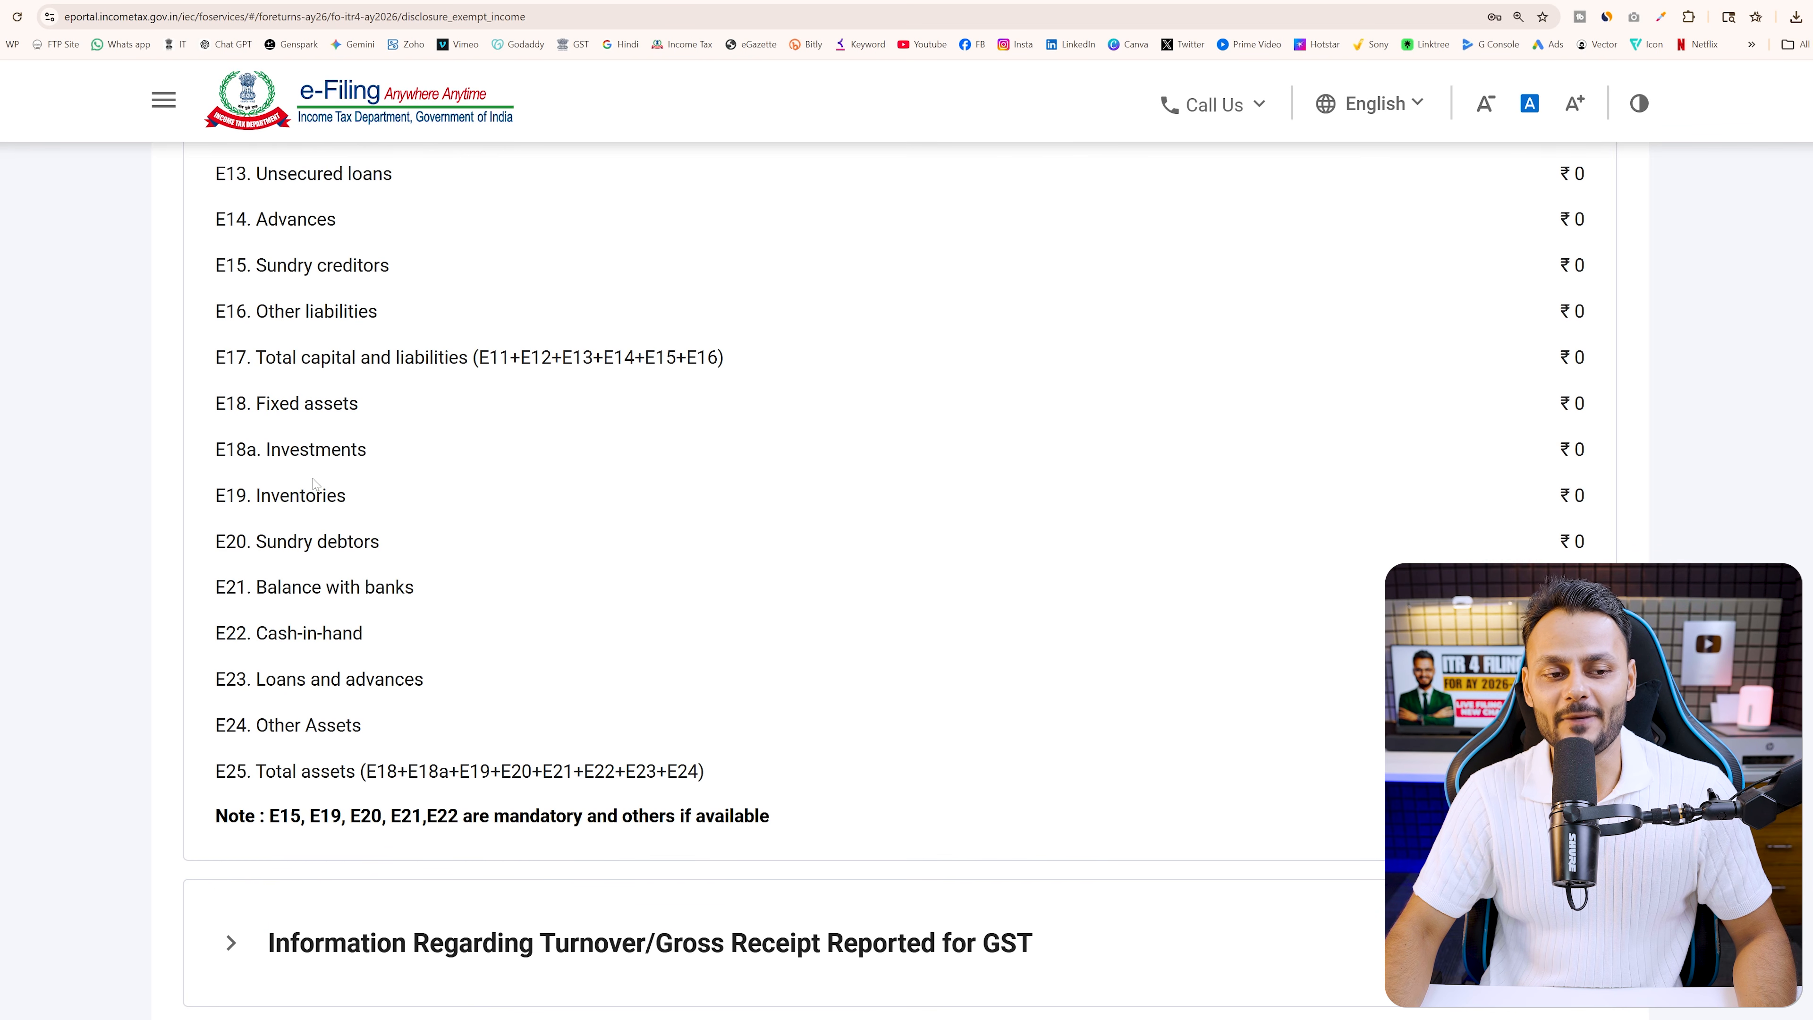
scroll(336, 569, "down", 1)
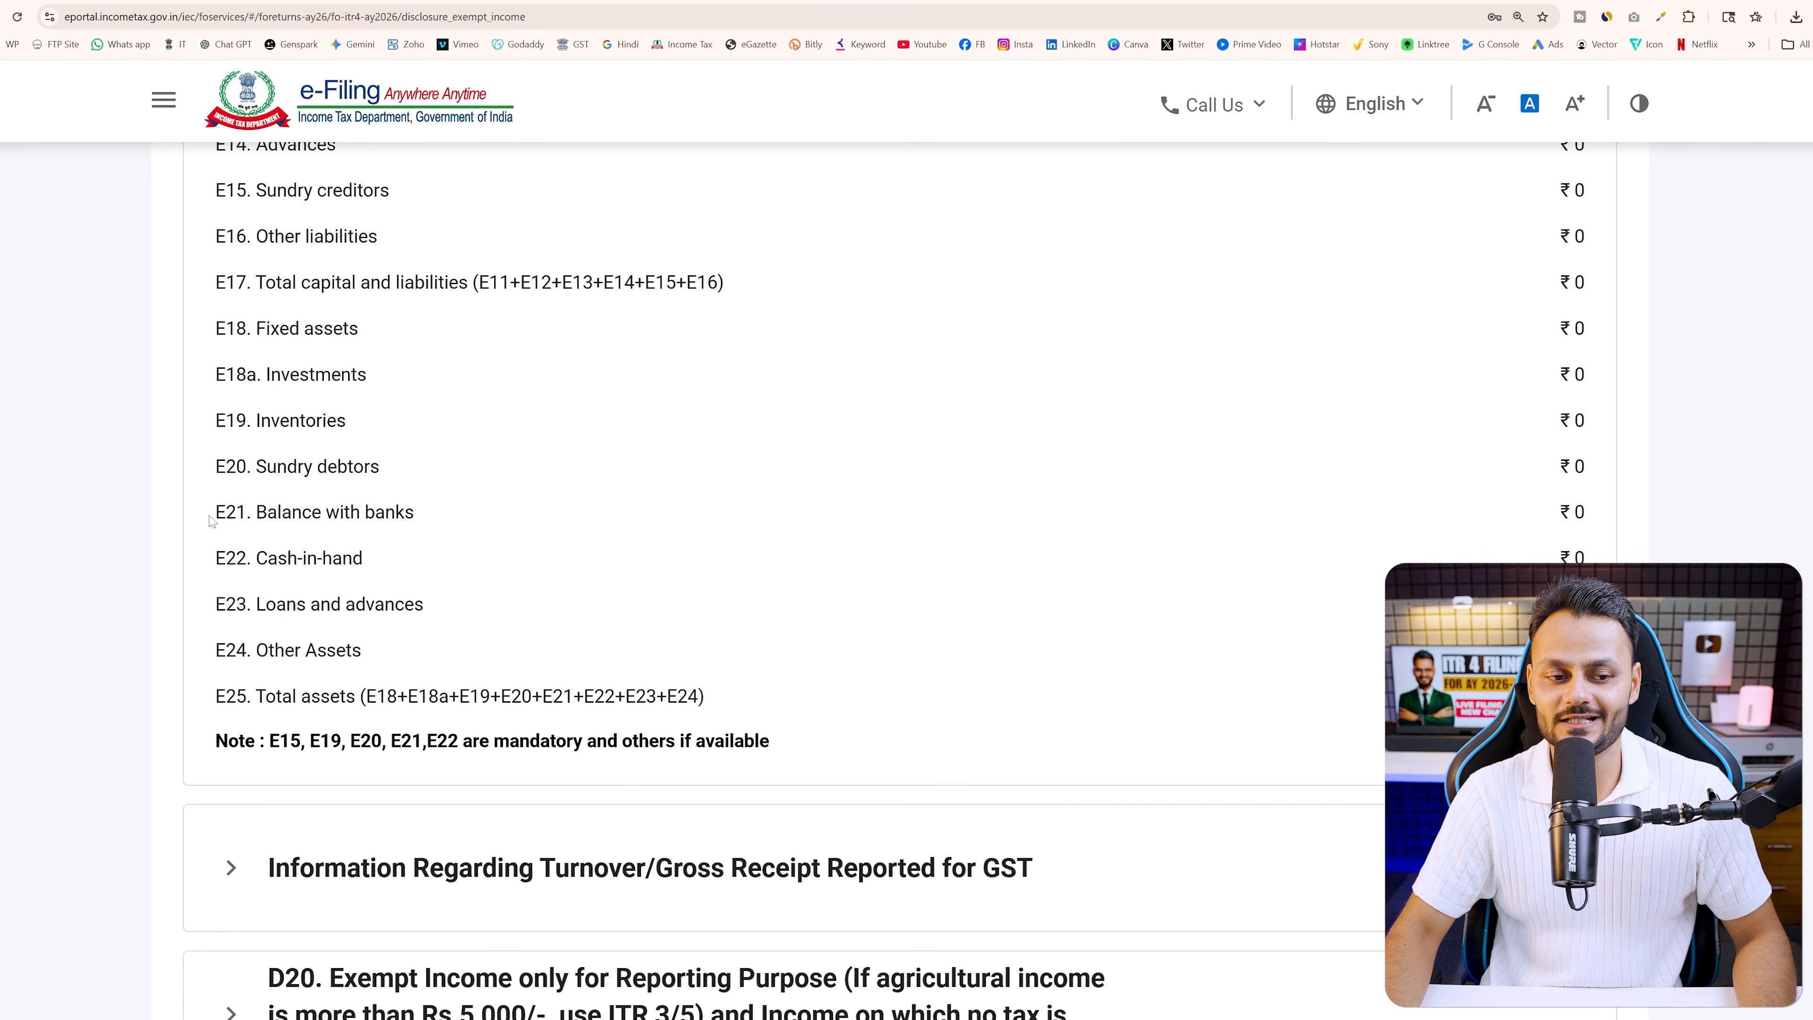
left_click_drag(213, 516, 503, 531)
scroll(514, 536, "up", 4)
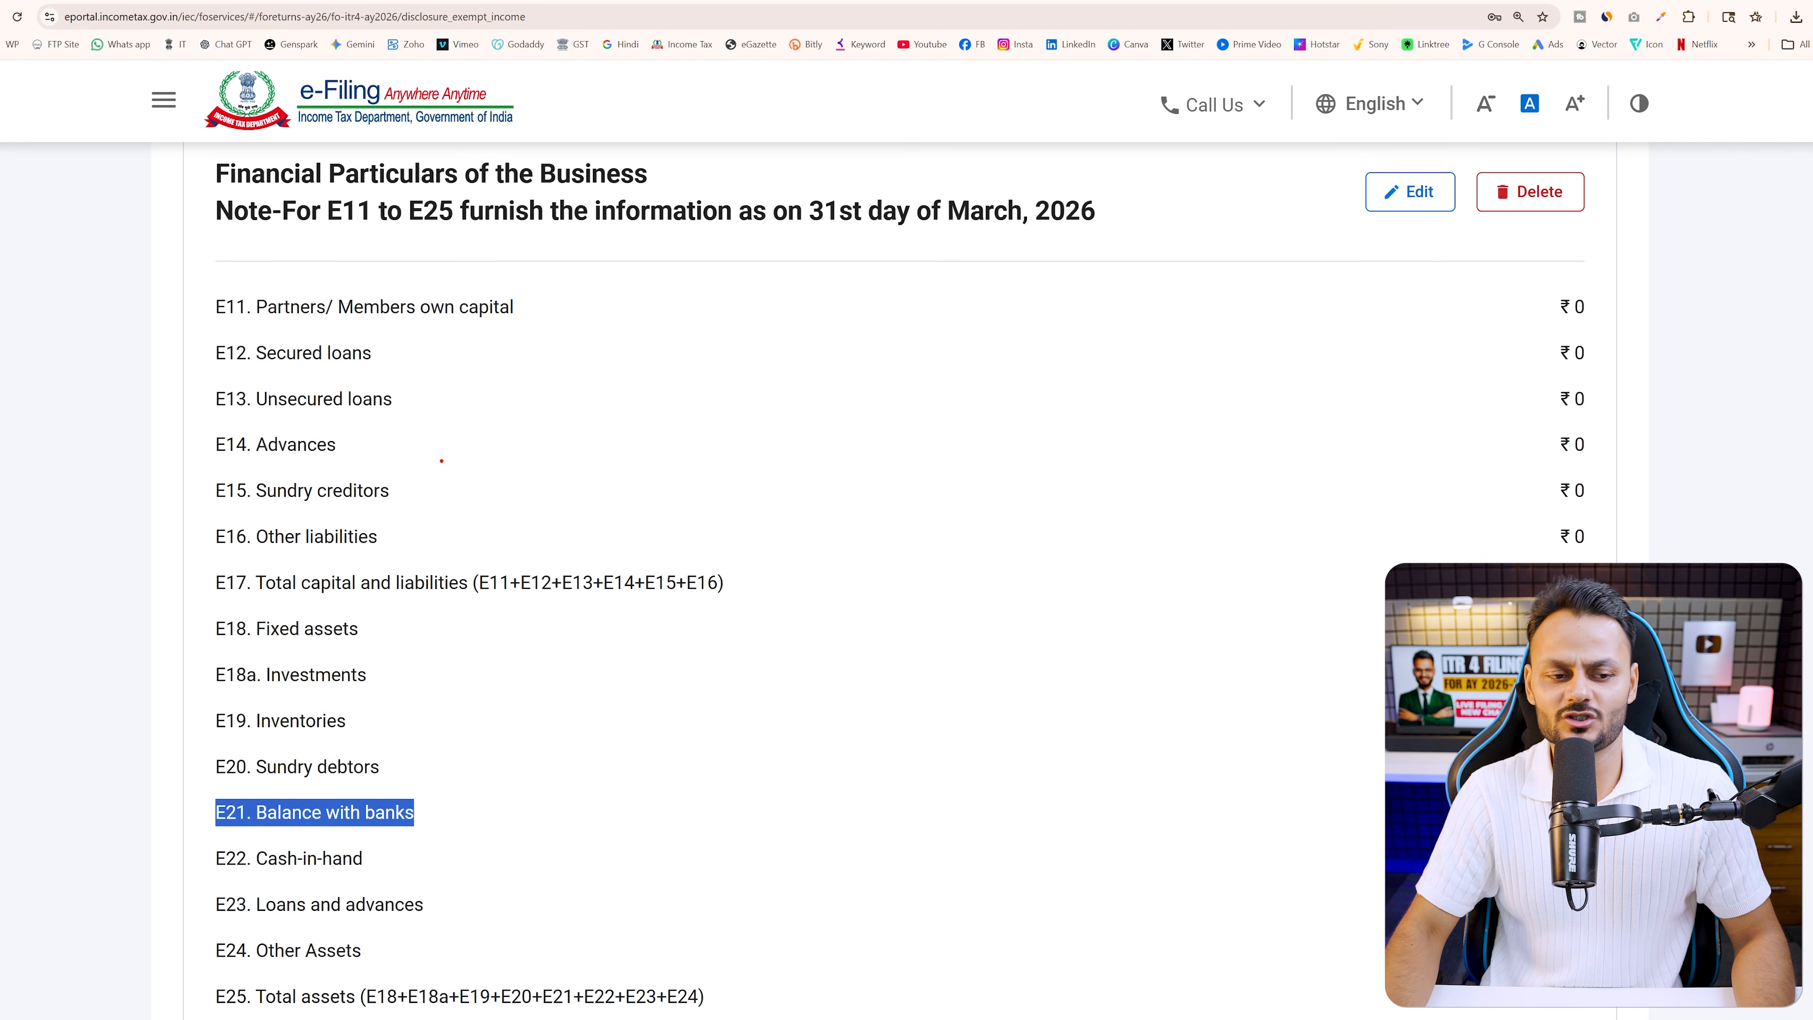
left_click_drag(204, 469, 463, 512)
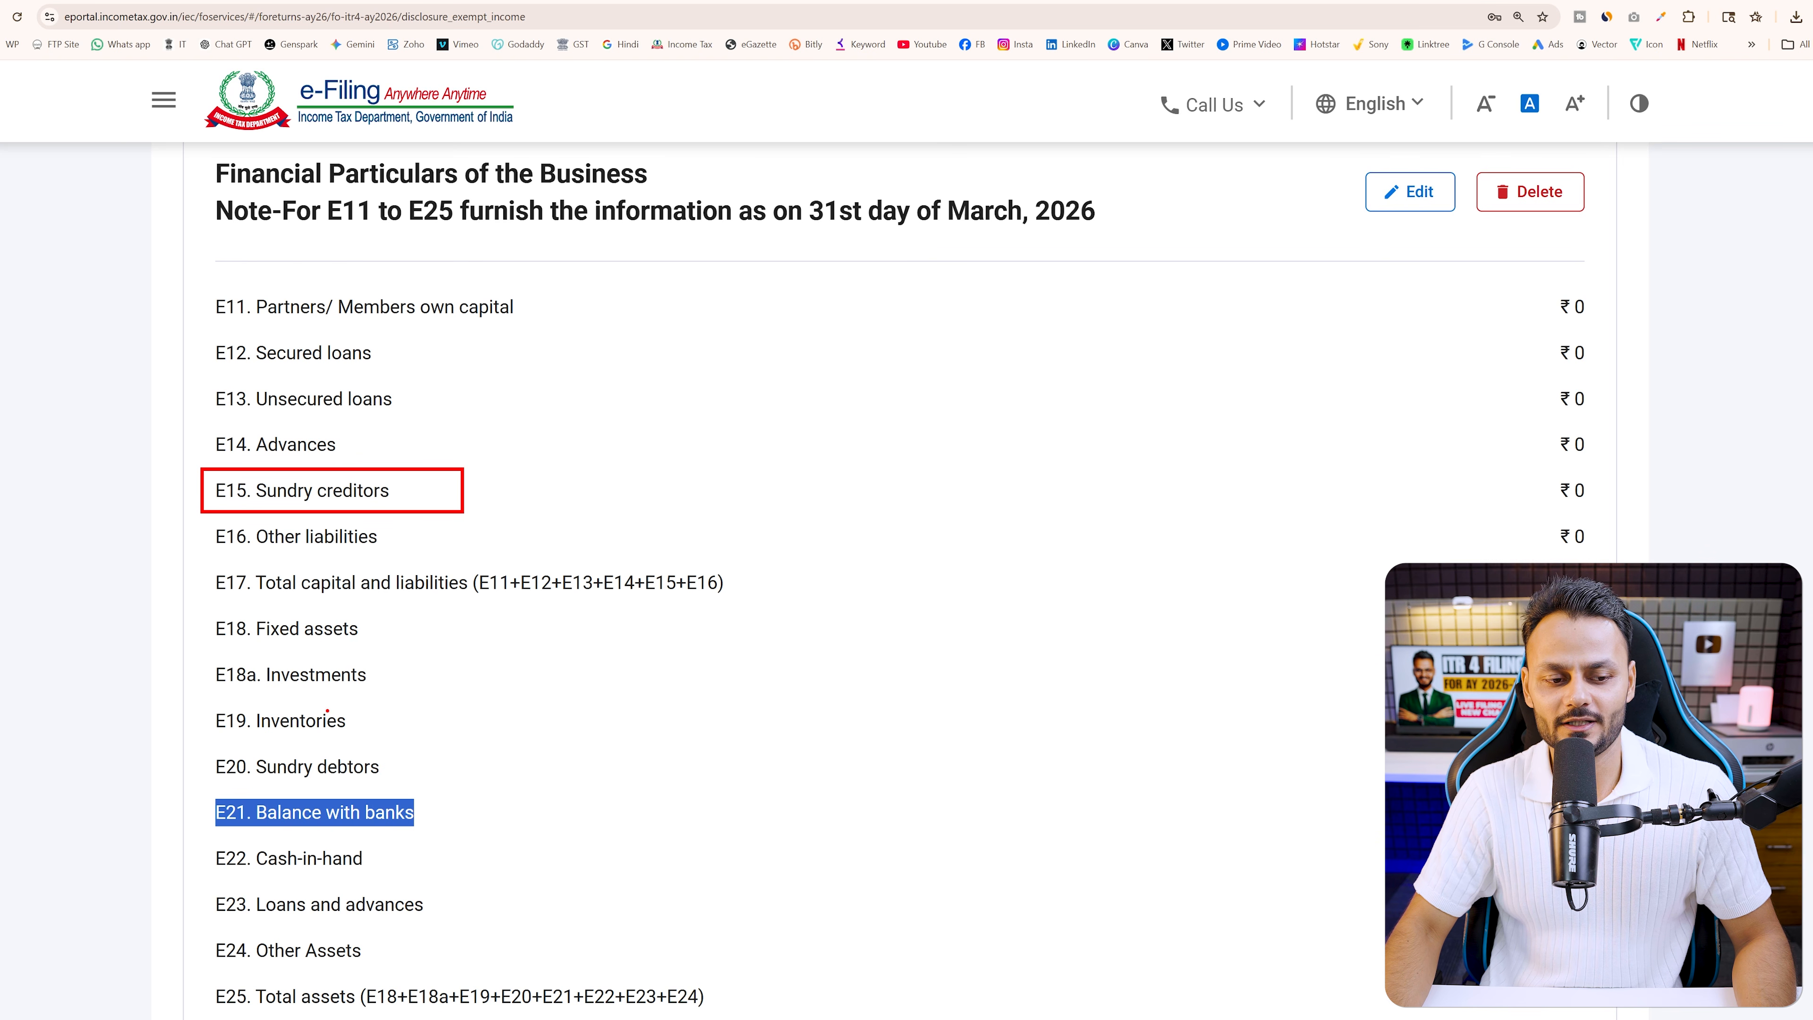
left_click_drag(182, 698, 471, 744)
left_click_drag(206, 836, 475, 879)
left_click_drag(181, 890, 484, 917)
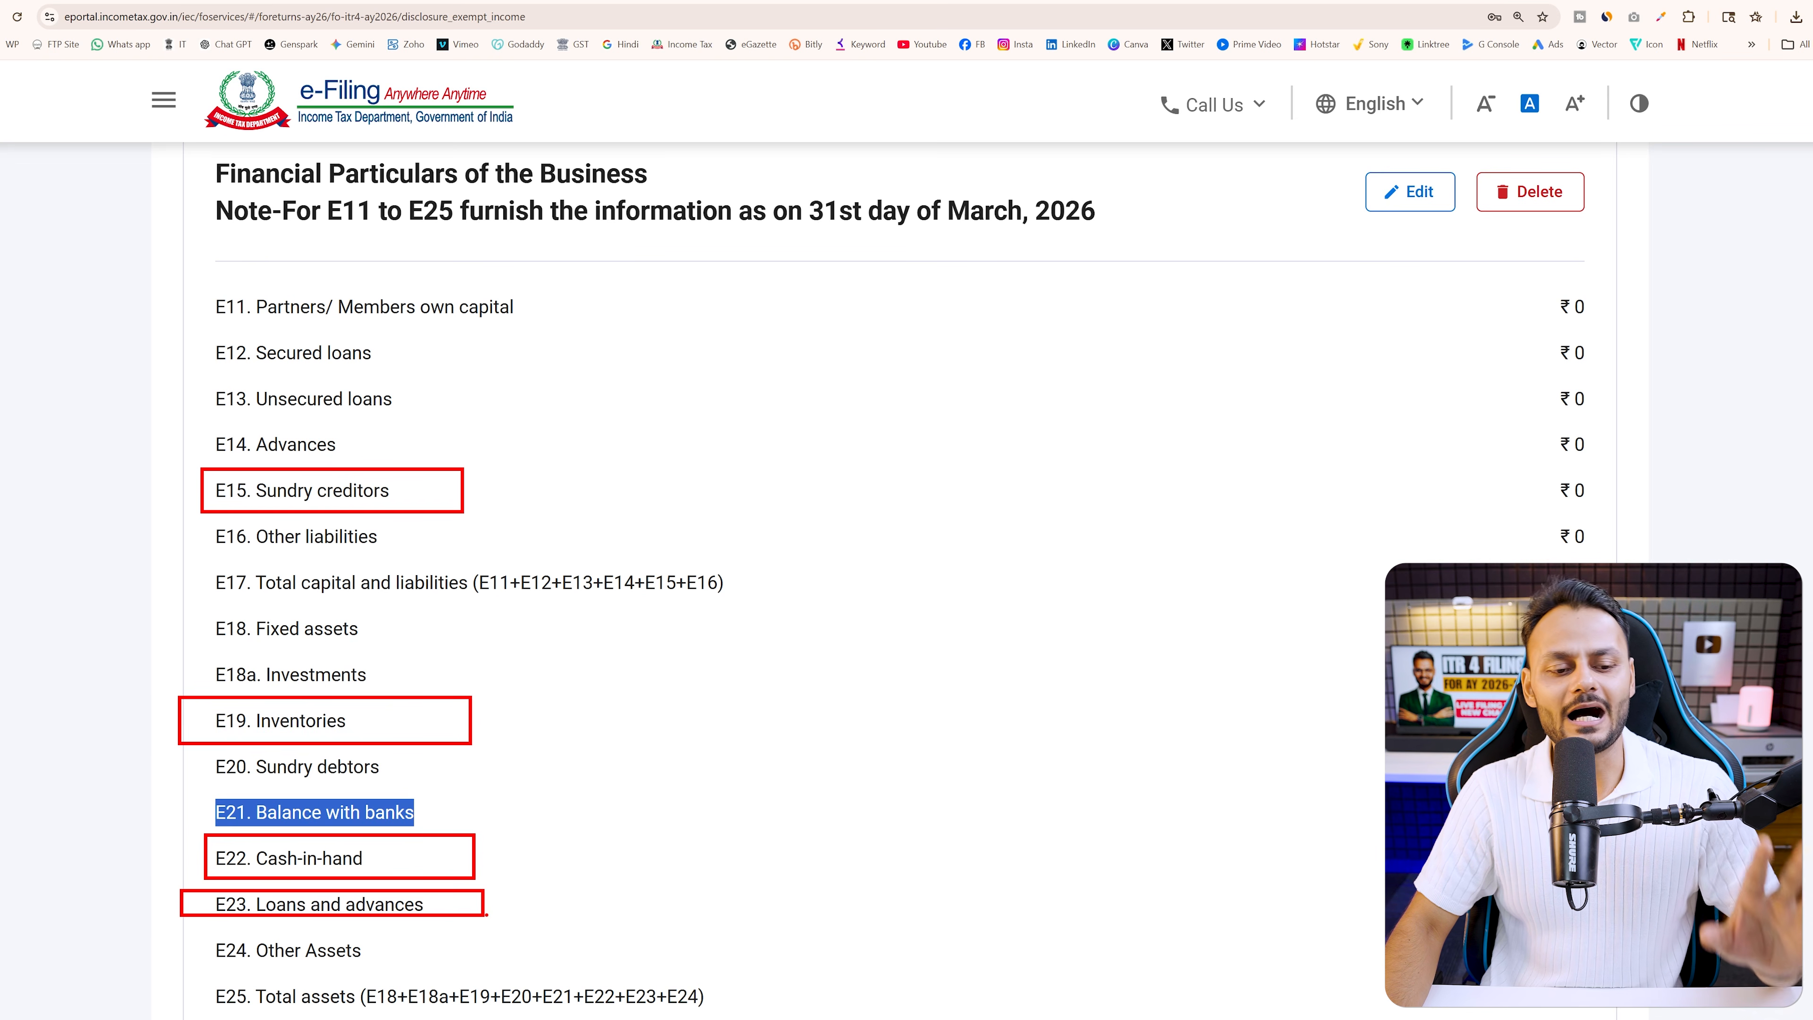
left_click_drag(179, 787, 517, 827)
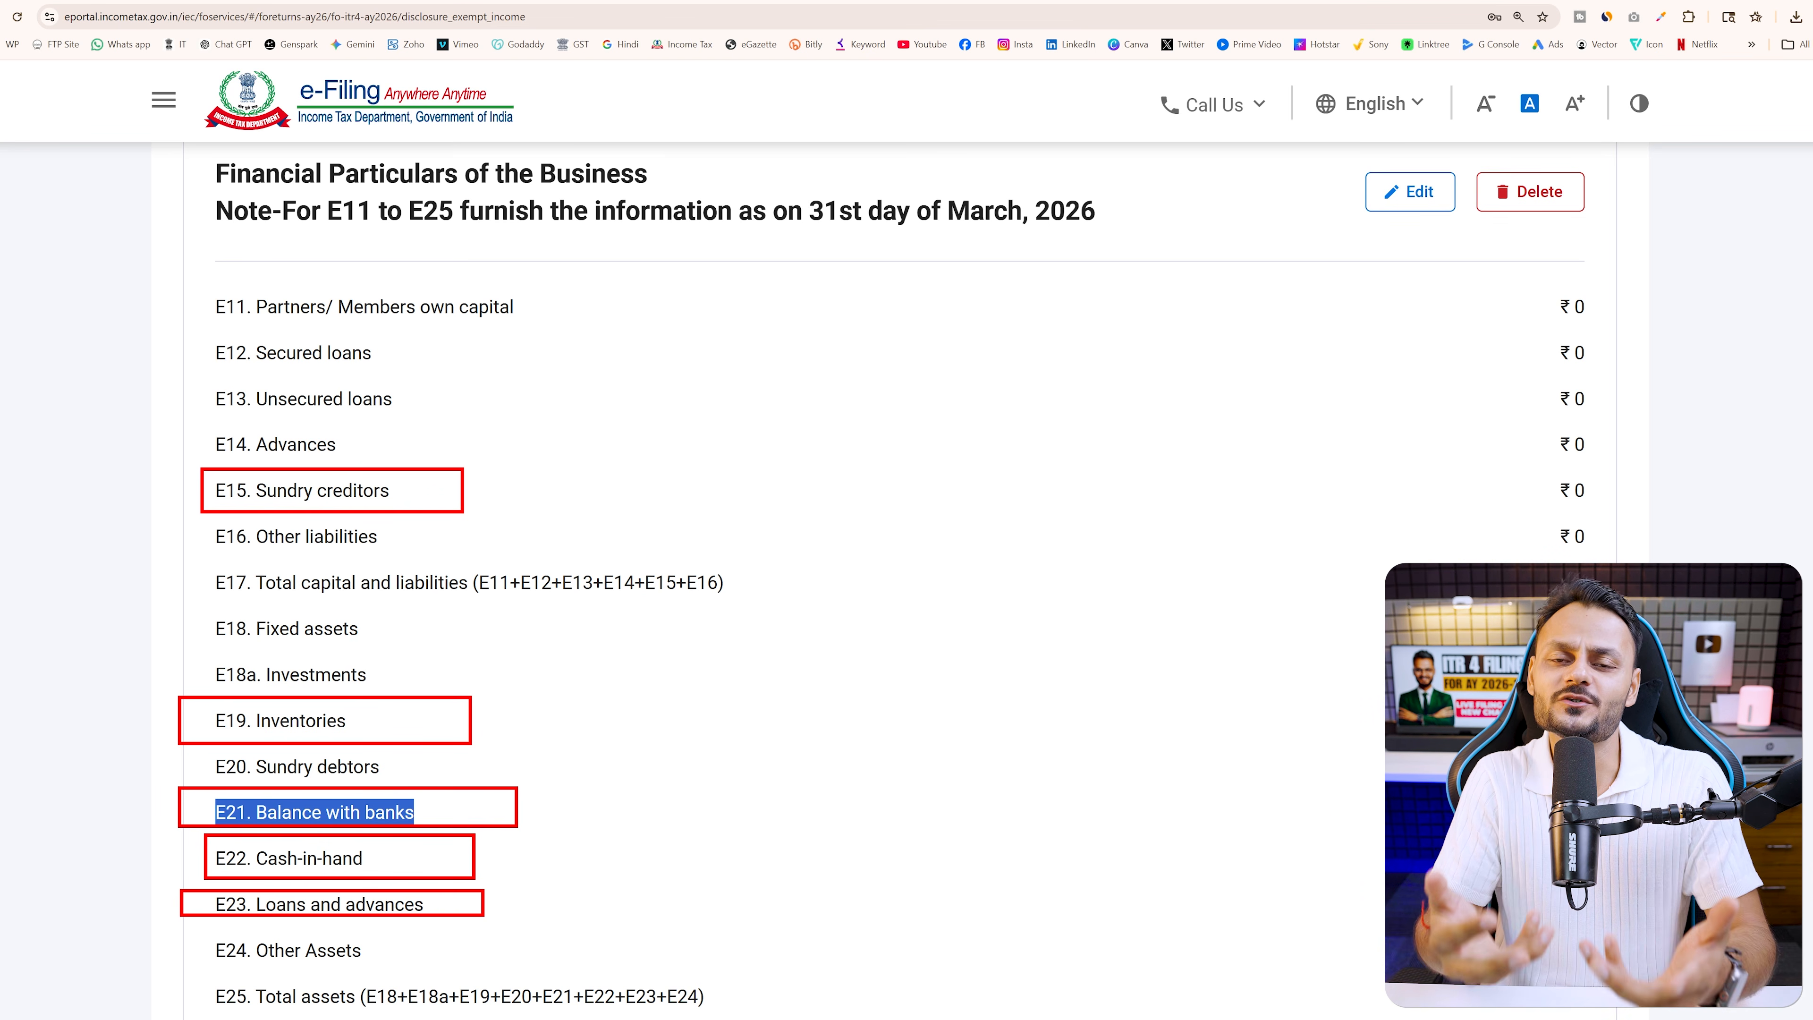
key("Escape")
scroll(1233, 806, "down", 1)
scroll(1233, 806, "down", 5)
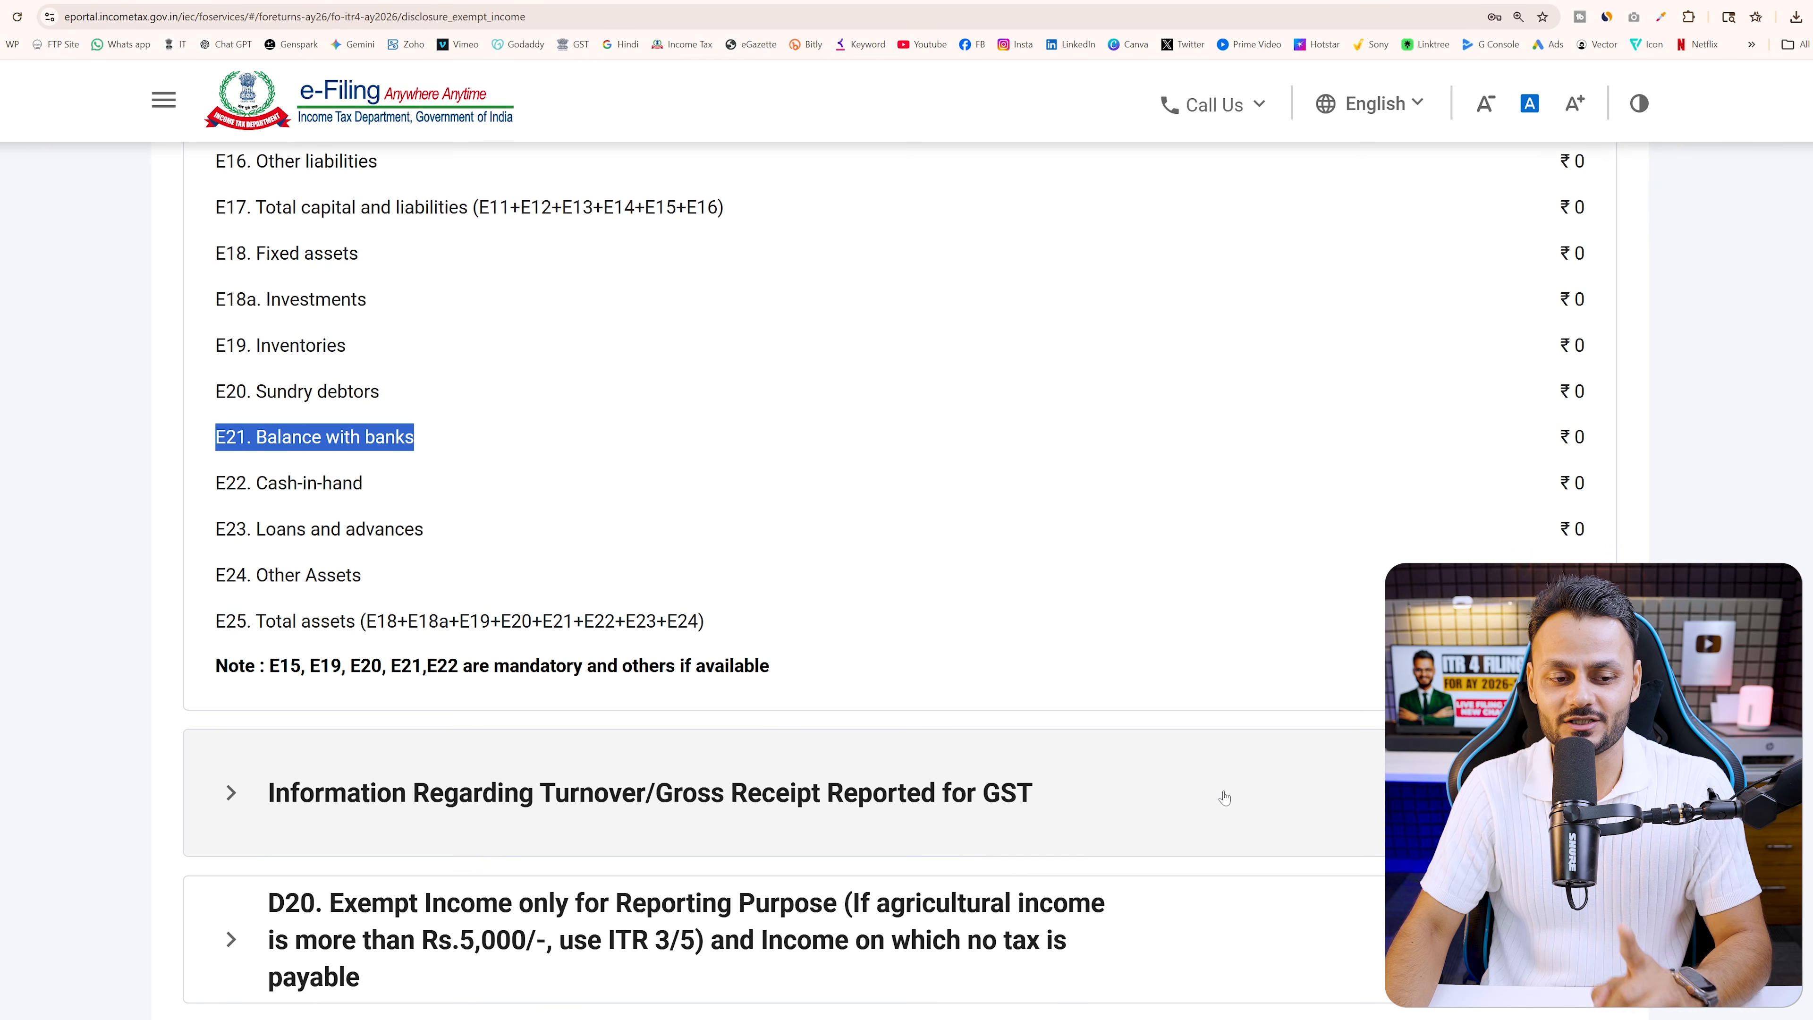
left_click_drag(215, 667, 792, 695)
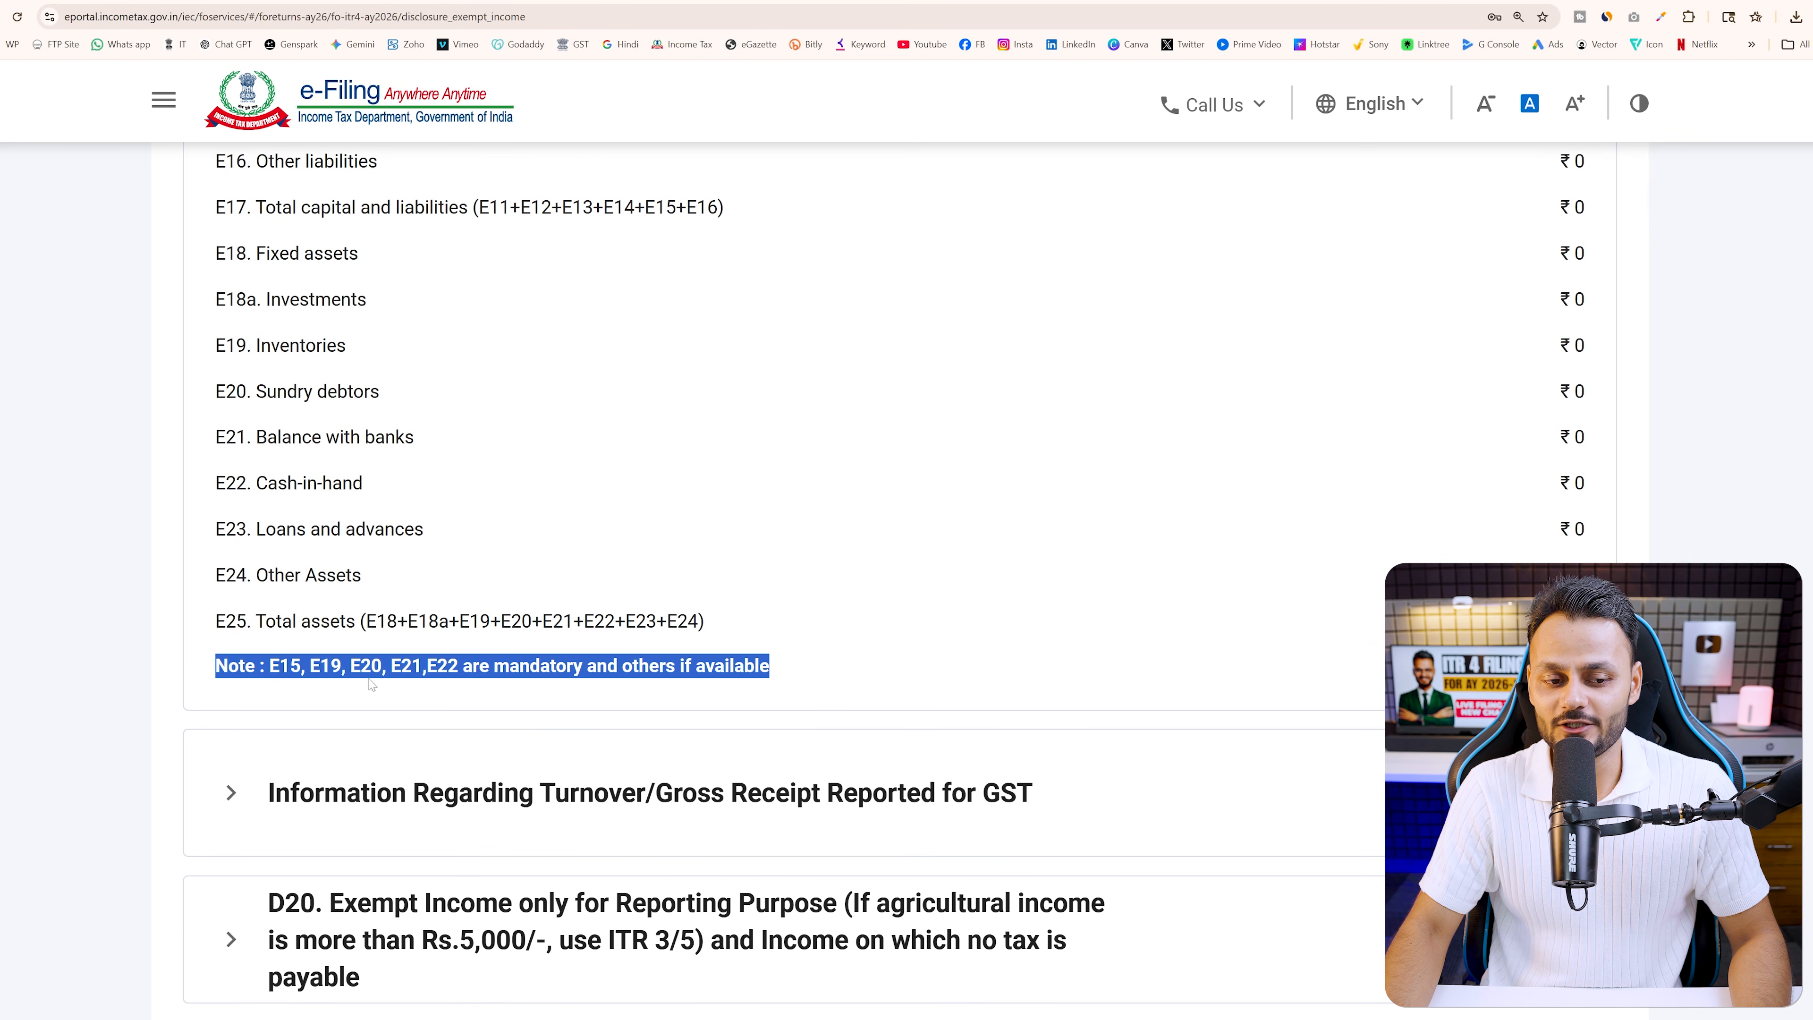
left_click(411, 696)
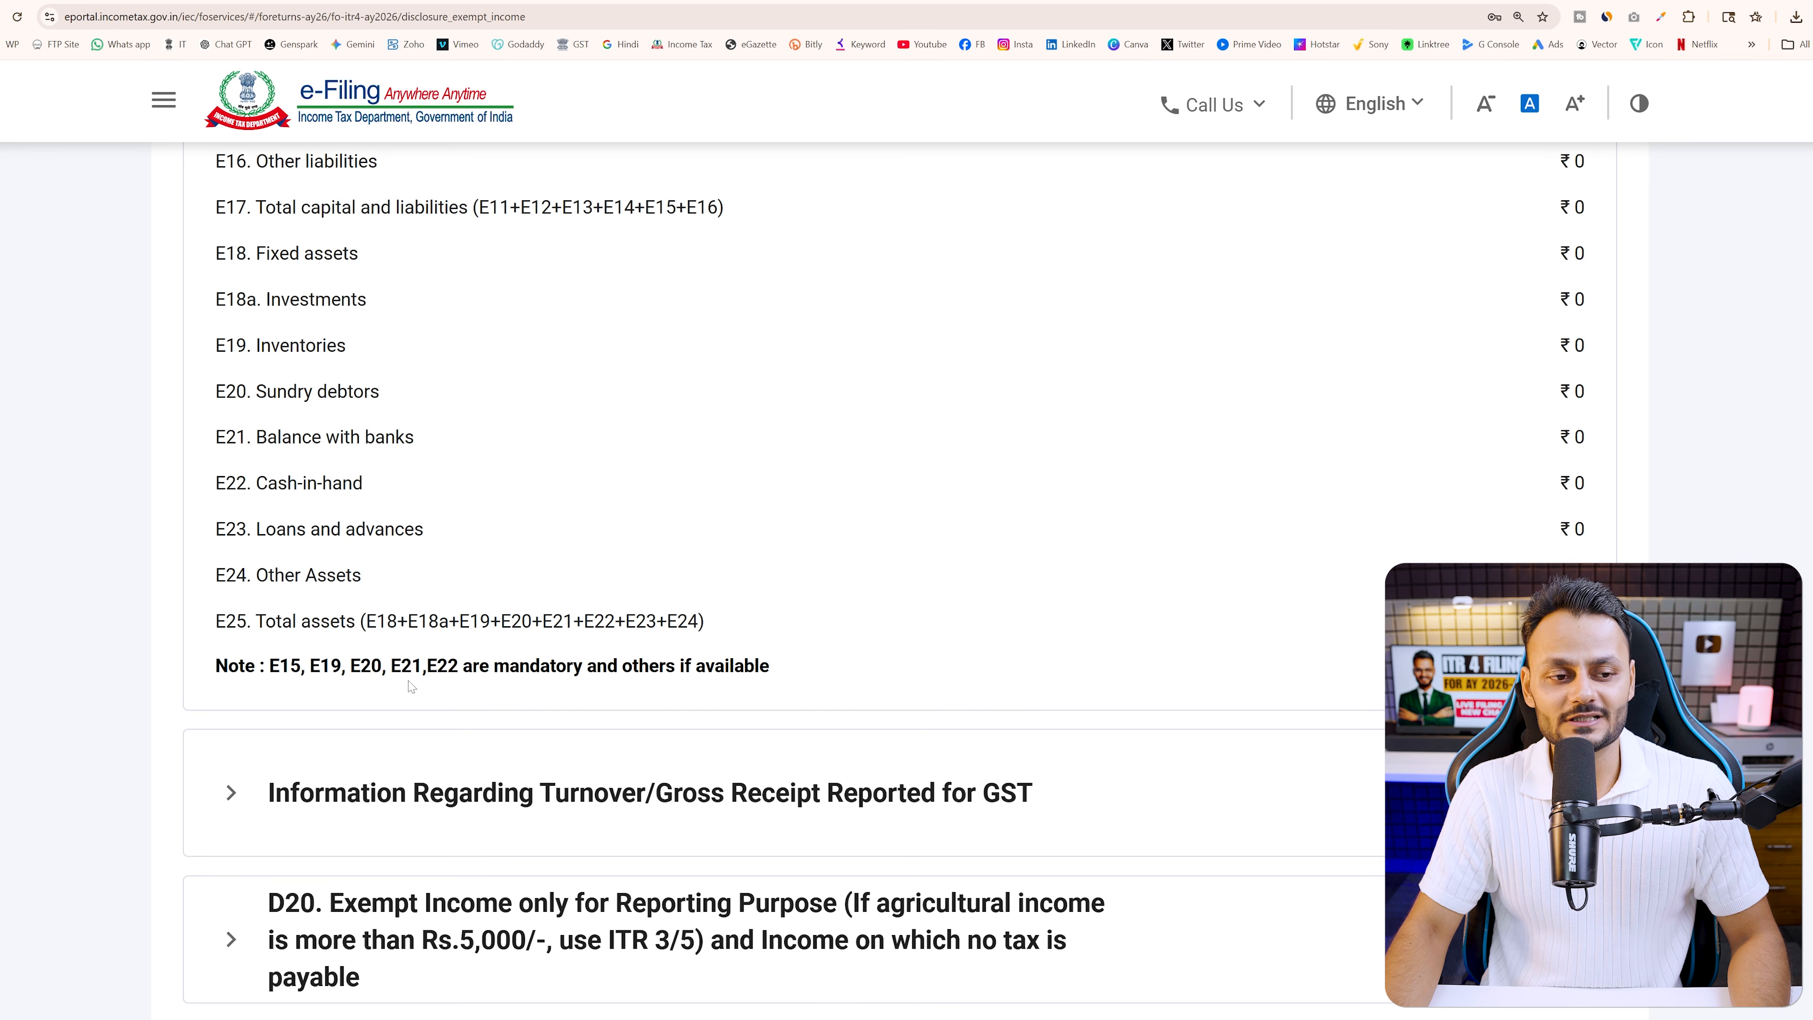
left_click_drag(213, 432, 427, 448)
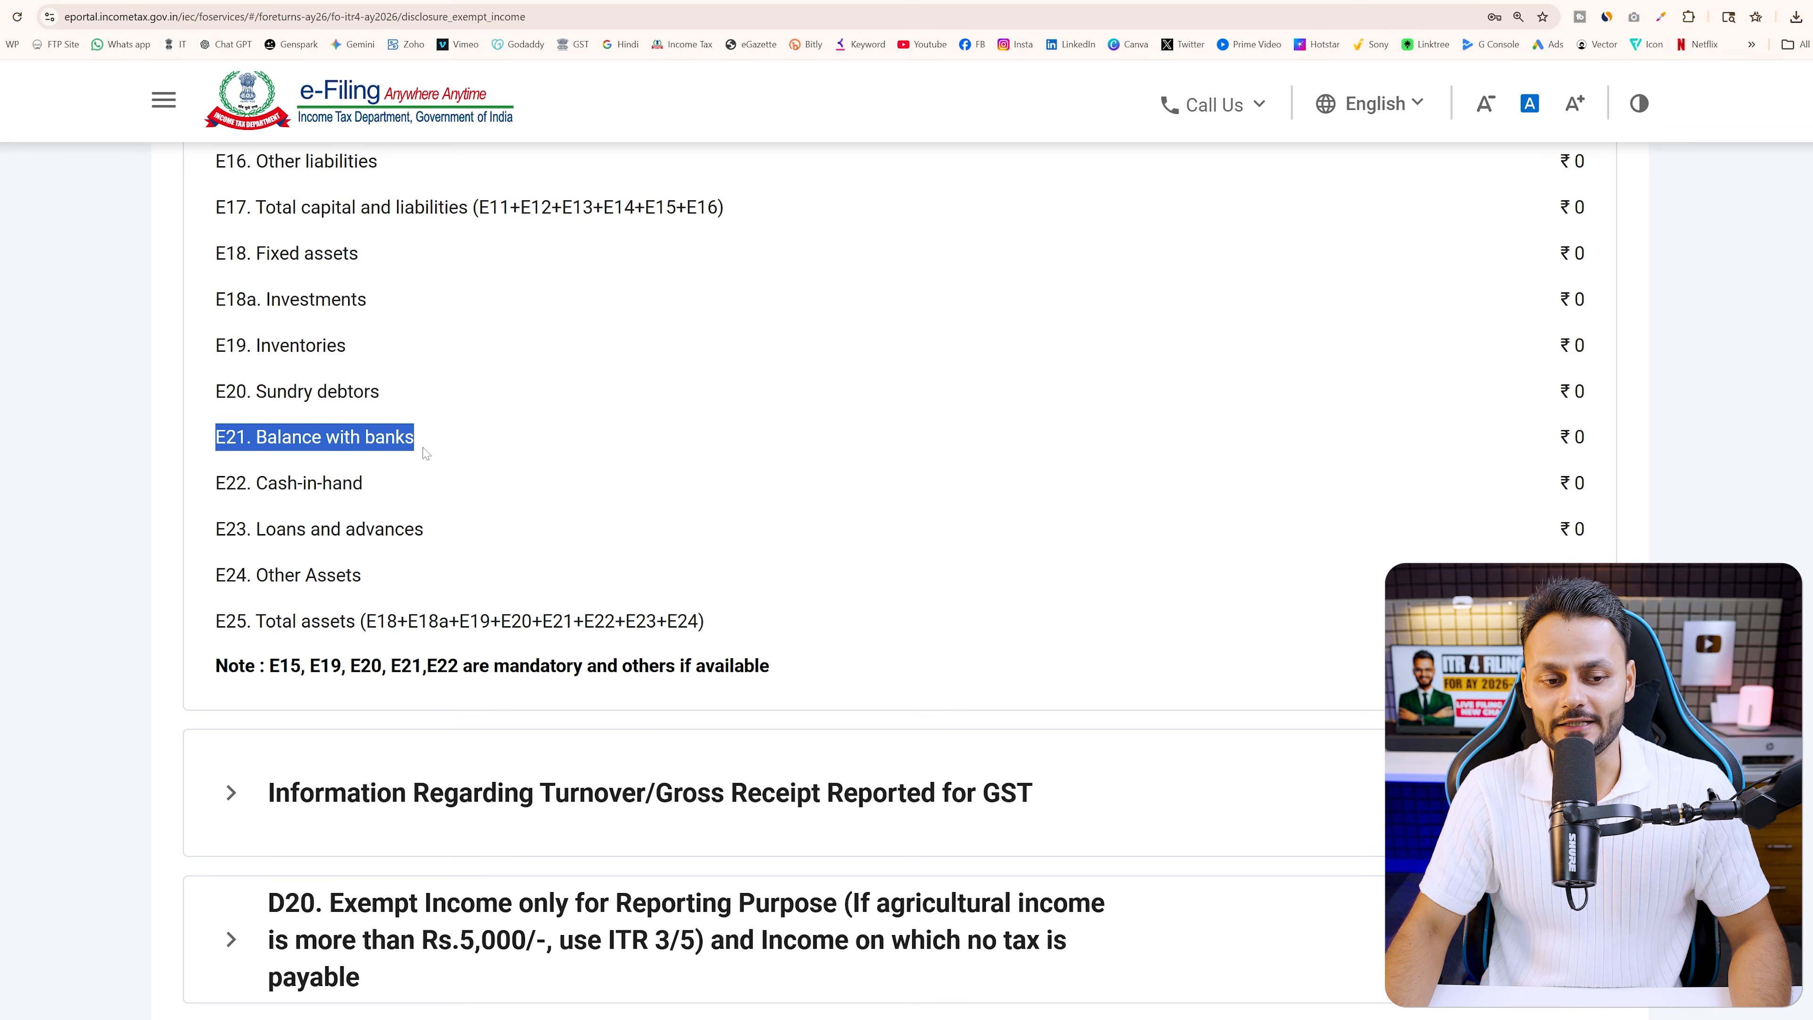
left_click_drag(186, 416, 444, 457)
mouse_move(383, 649)
left_mouse_down()
mouse_move(433, 684)
mouse_move(411, 457)
mouse_move(421, 651)
left_mouse_up()
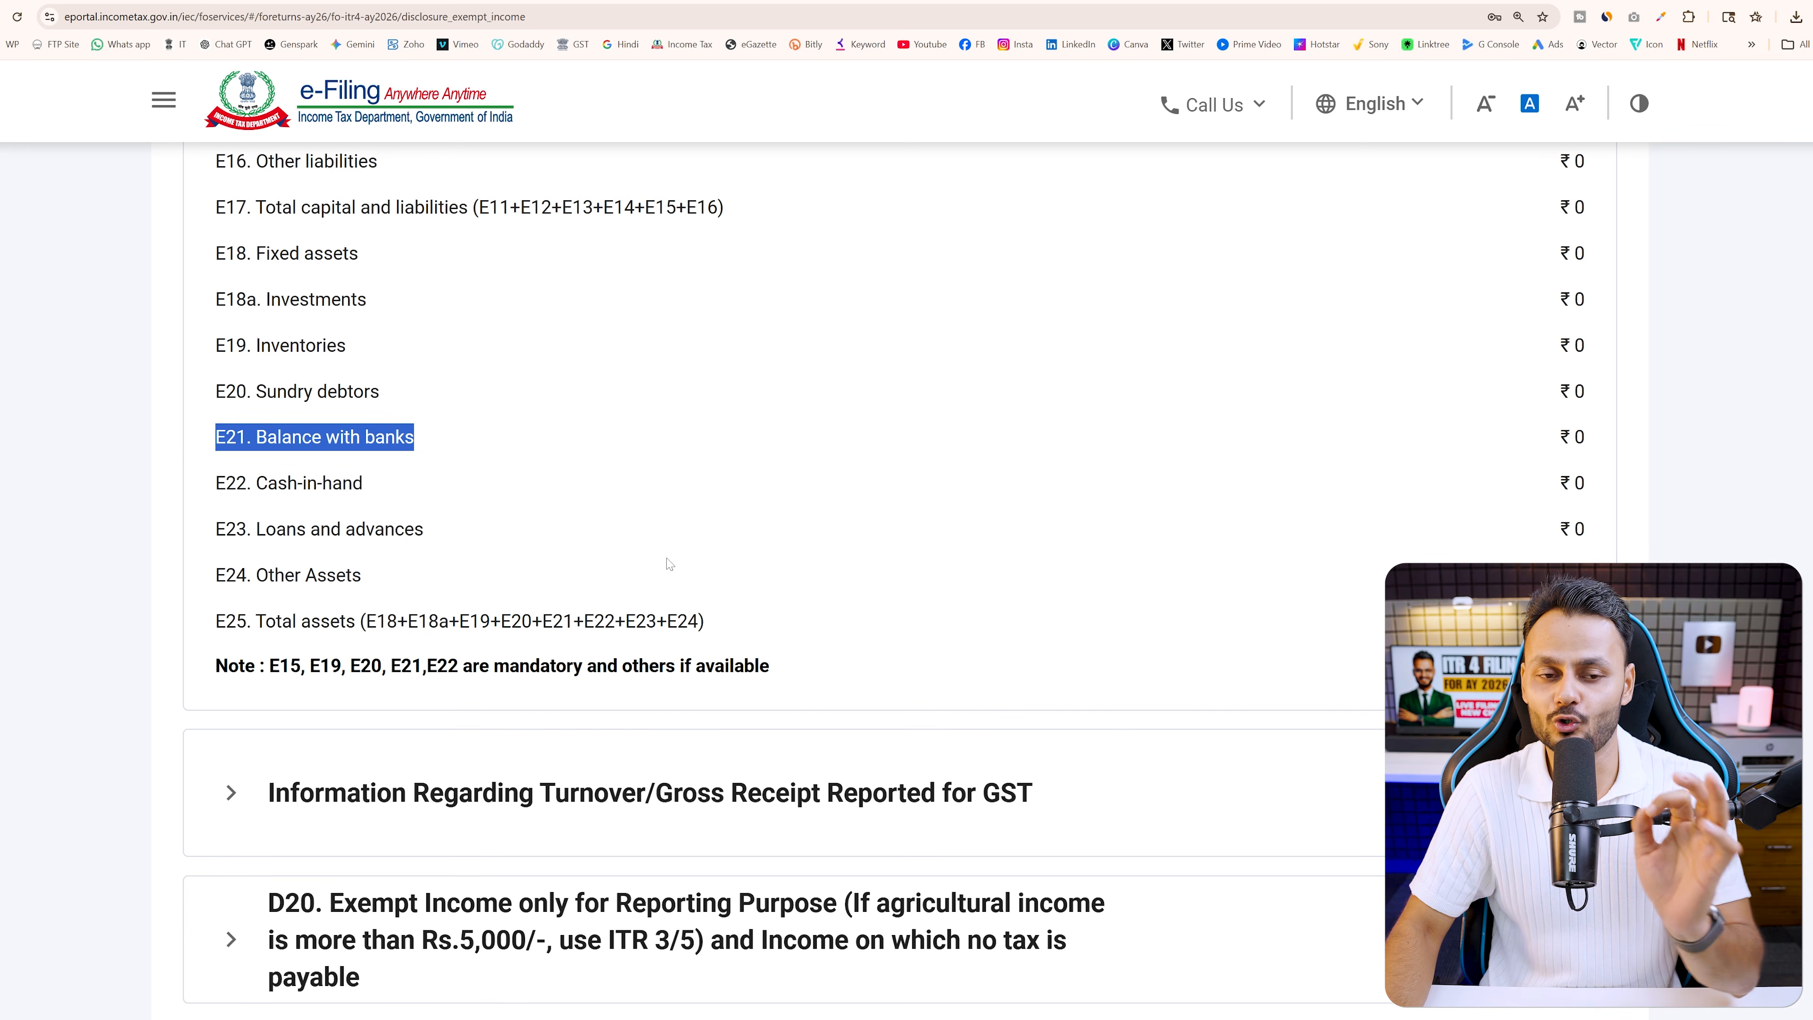
scroll(668, 561, "up", 6)
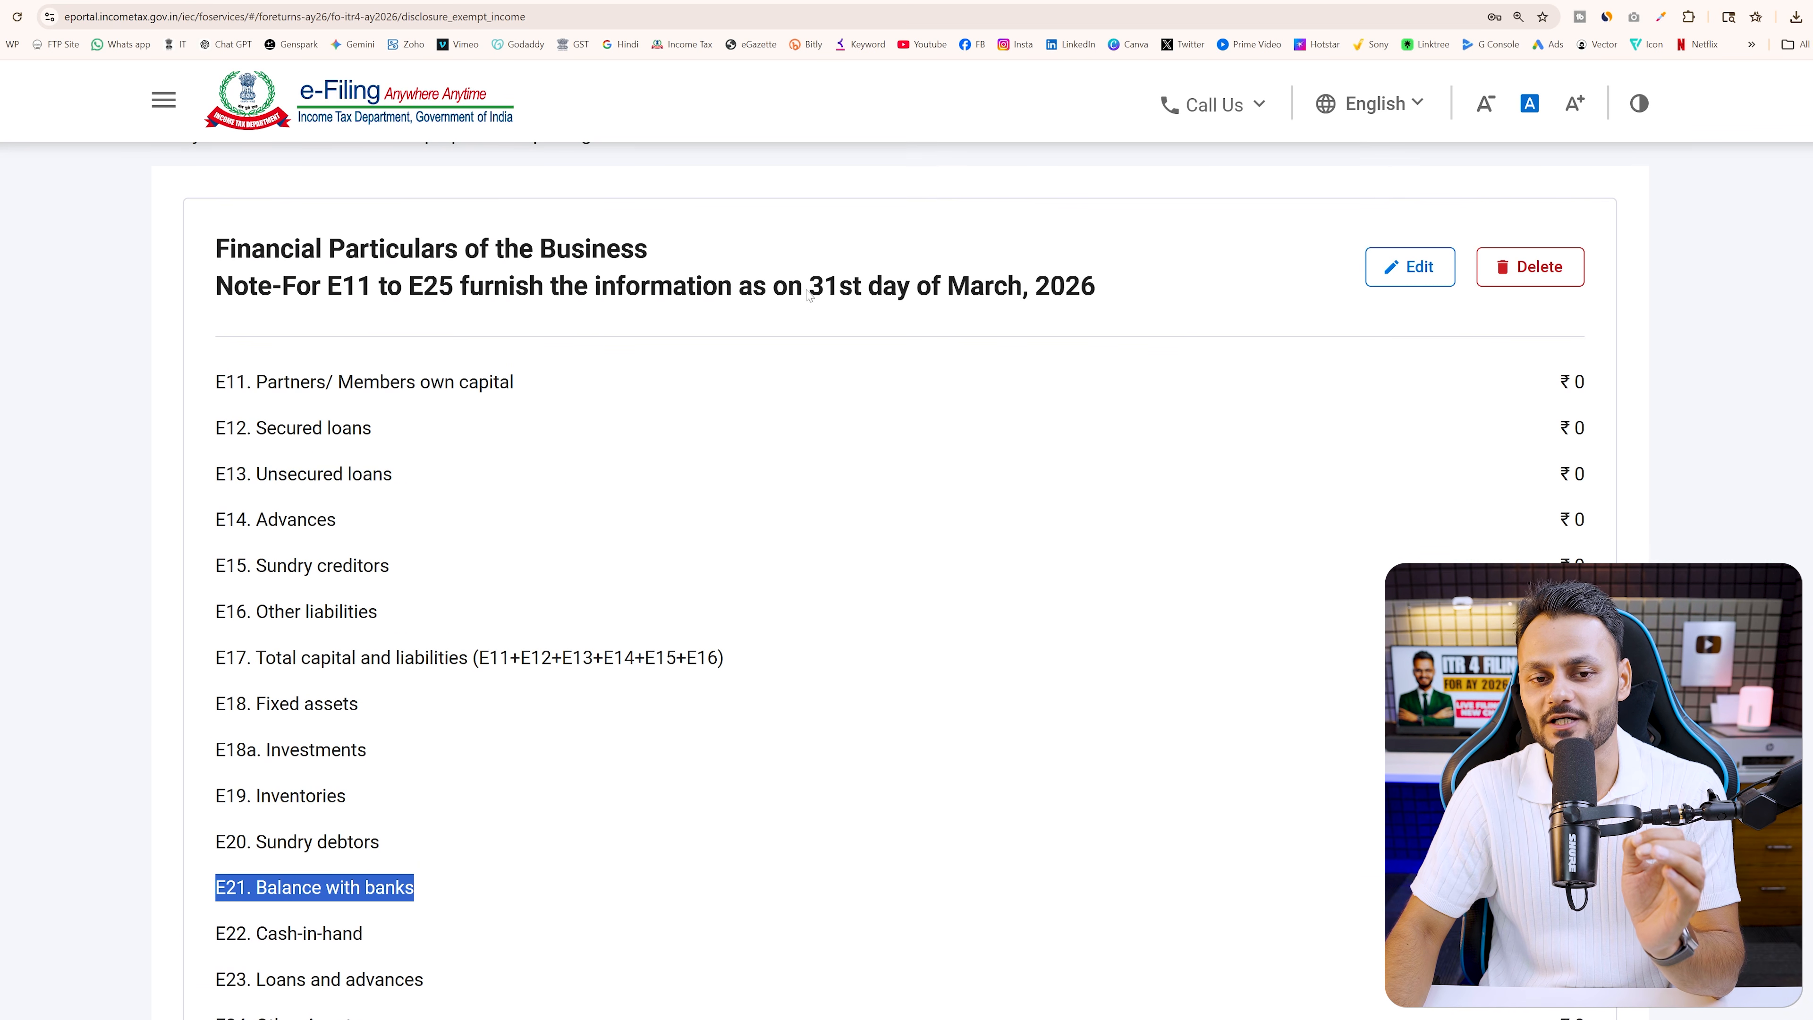
left_click_drag(808, 289, 1124, 308)
scroll(1126, 493, "down", 5)
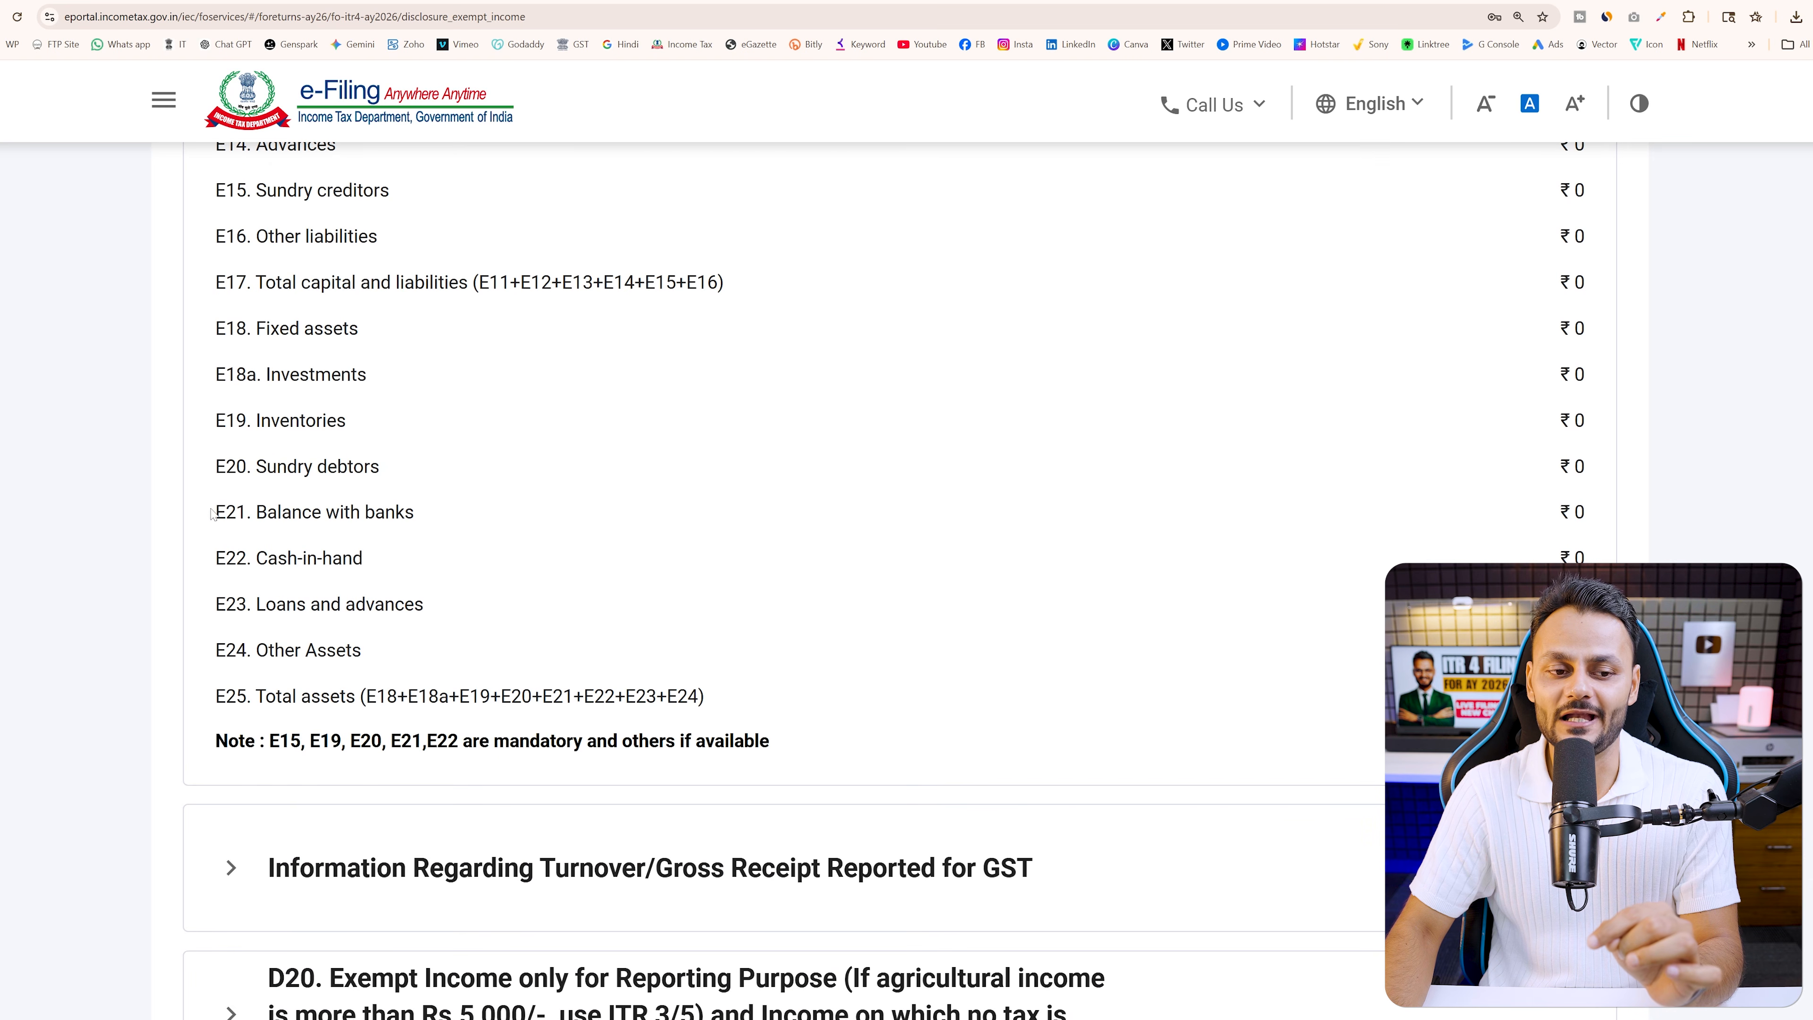
left_click_drag(211, 512, 1590, 530)
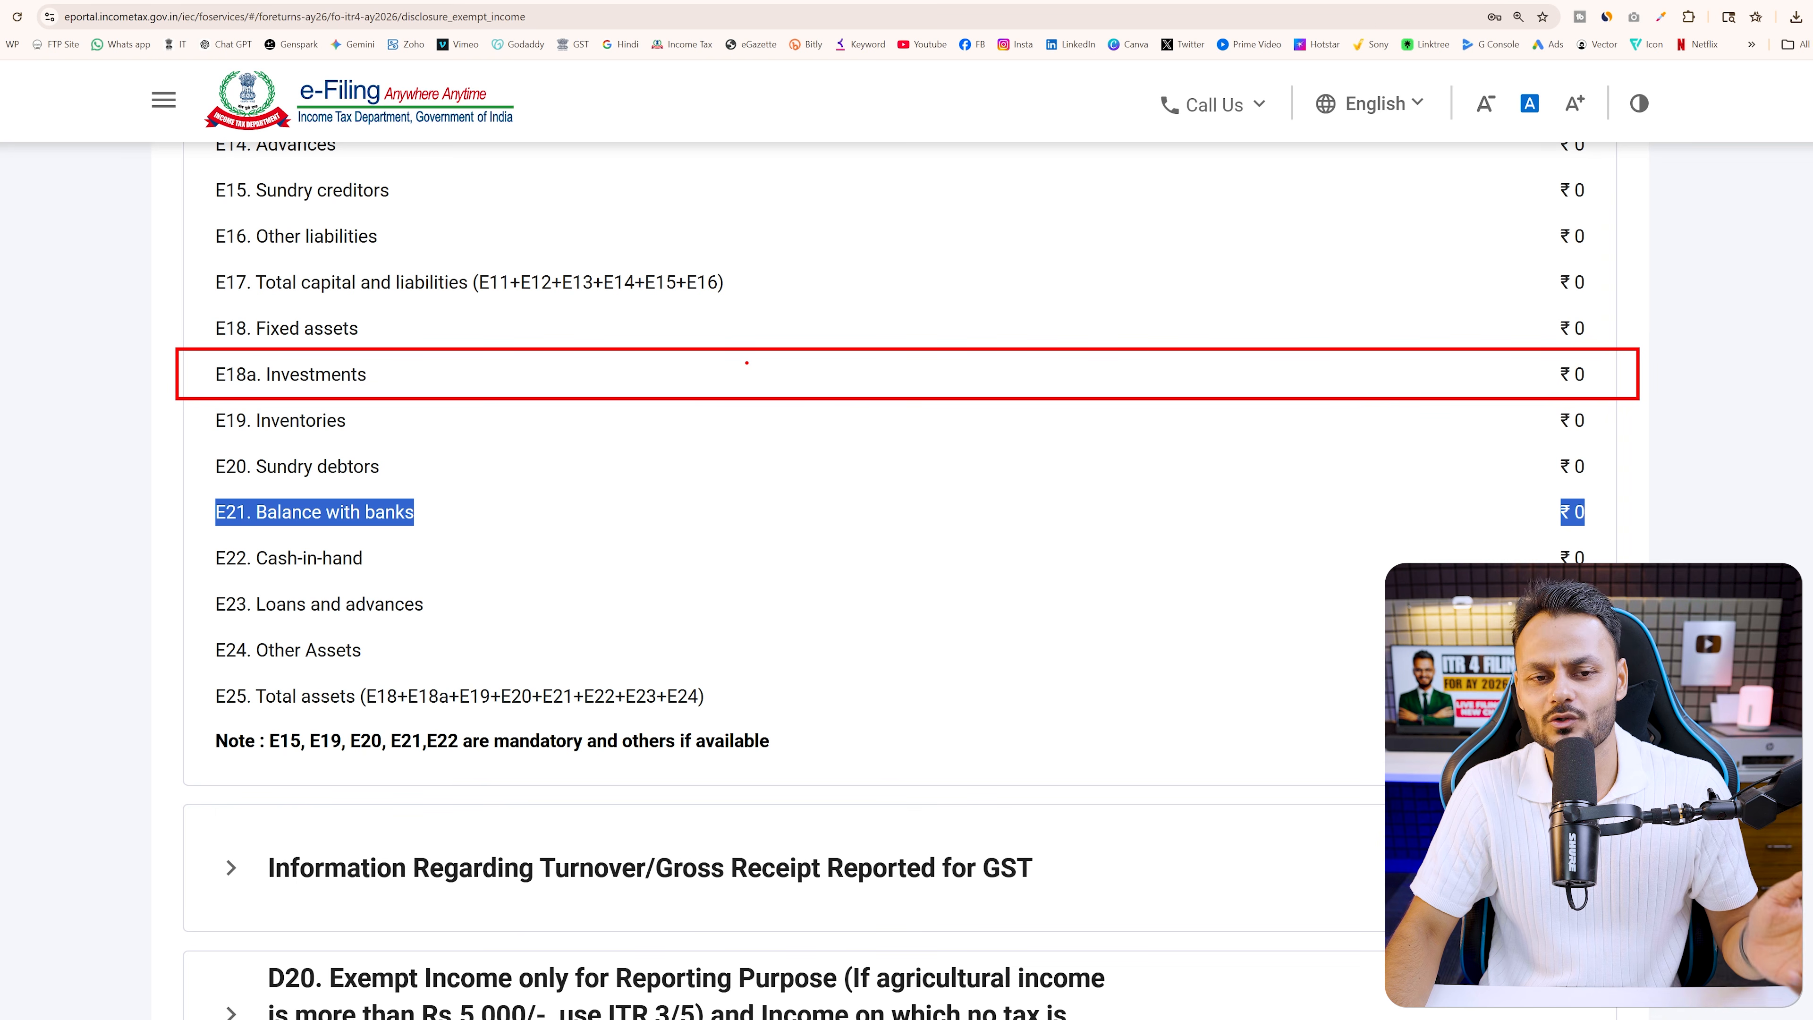
scroll(740, 437, "up", 3)
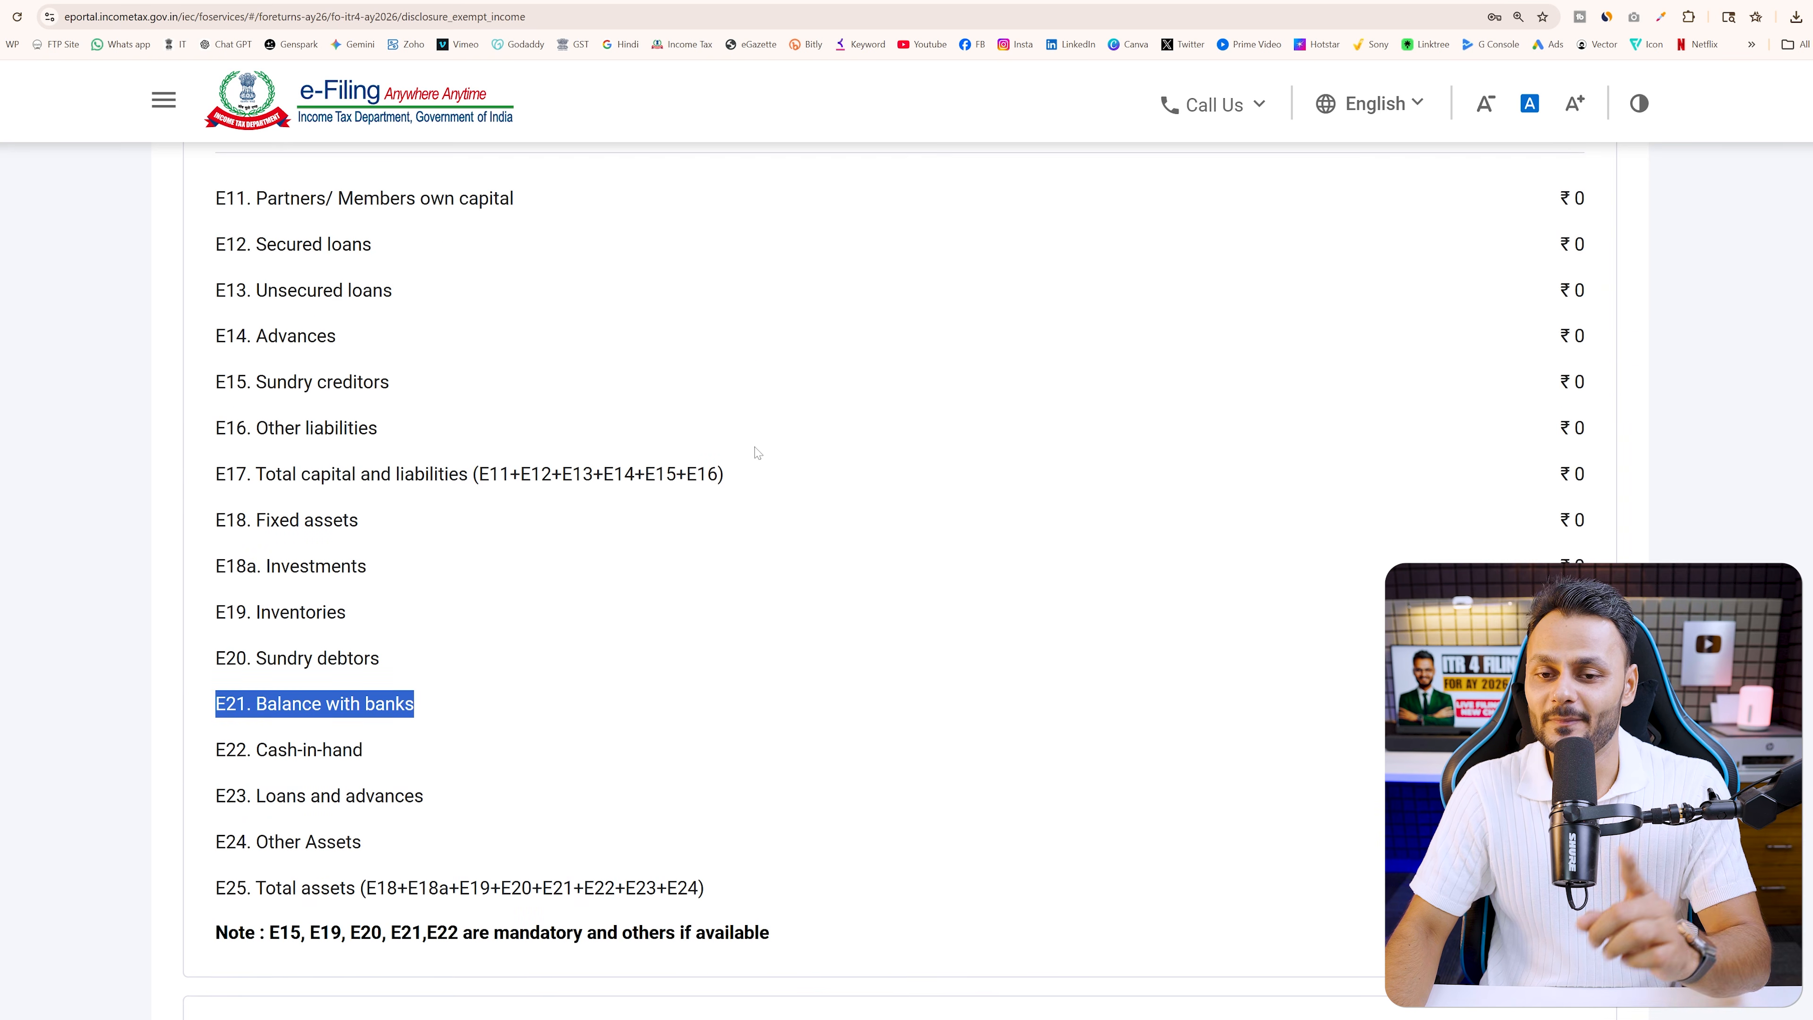
scroll(757, 452, "down", 3)
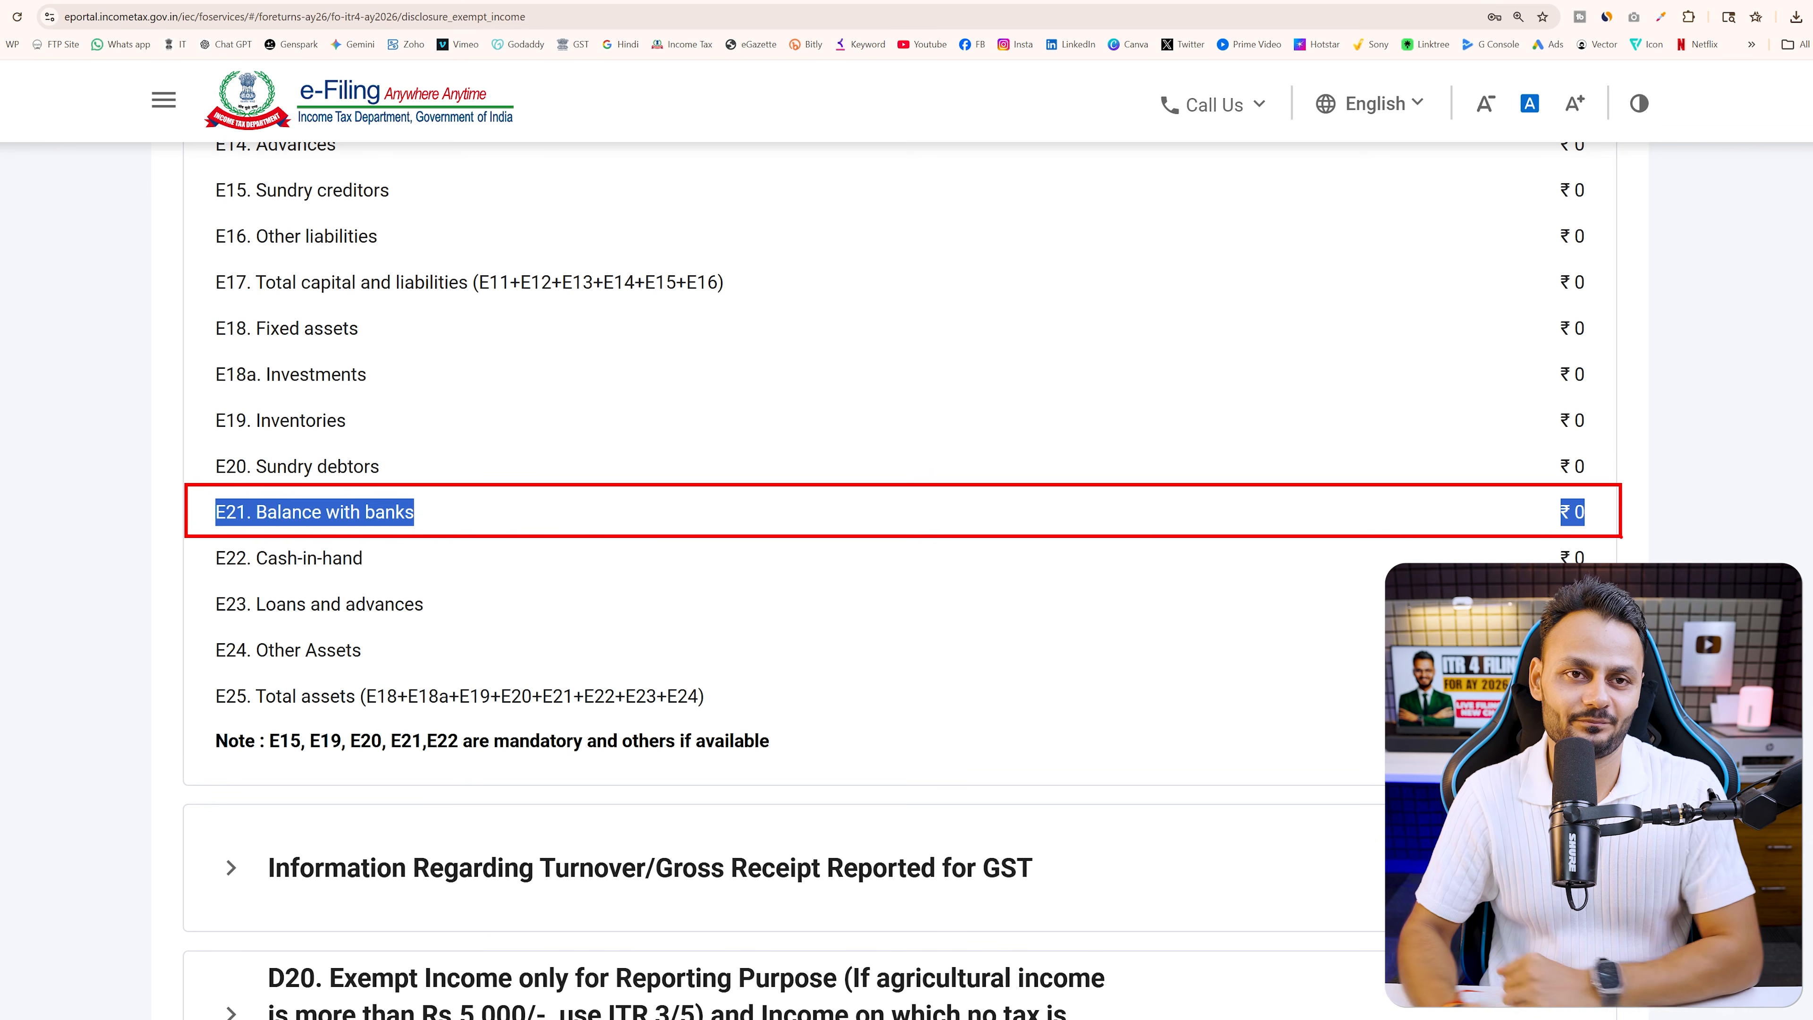
scroll(1527, 418, "up", 4)
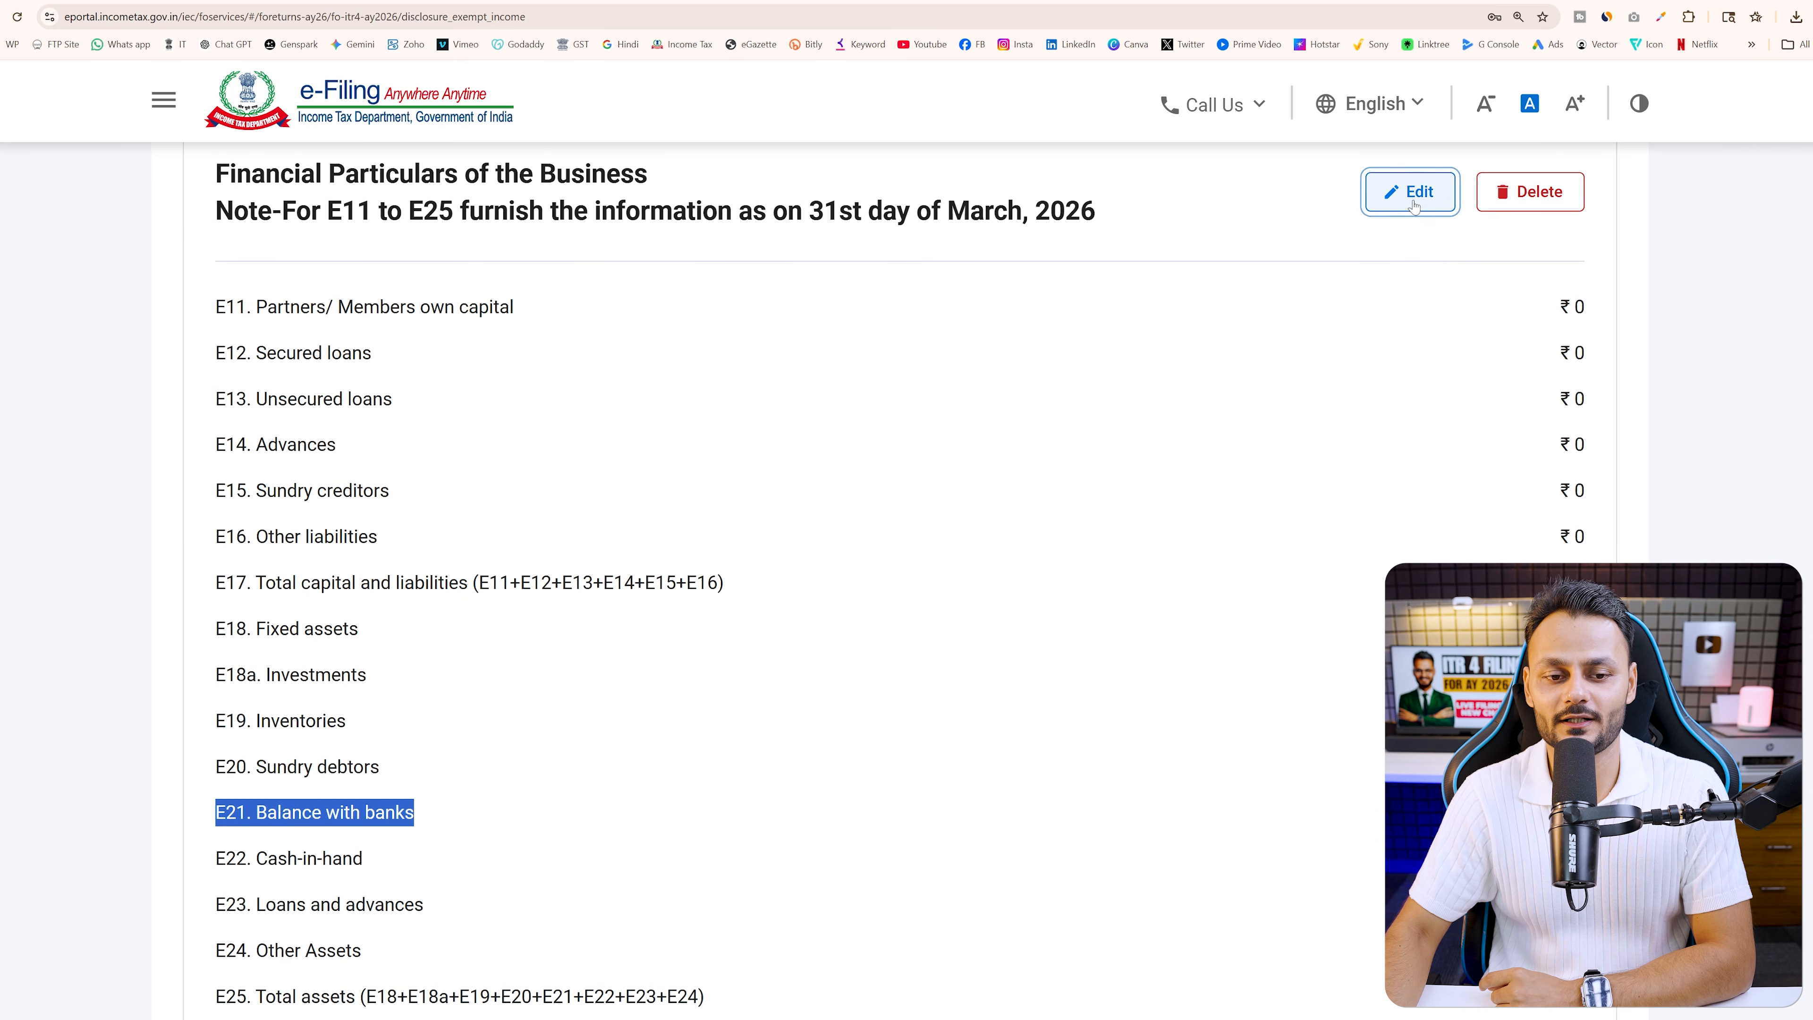
Edit the financial particulars and enter 1250360 as E21 Balance with banks
left_click(1434, 214)
scroll(1057, 513, "down", 10)
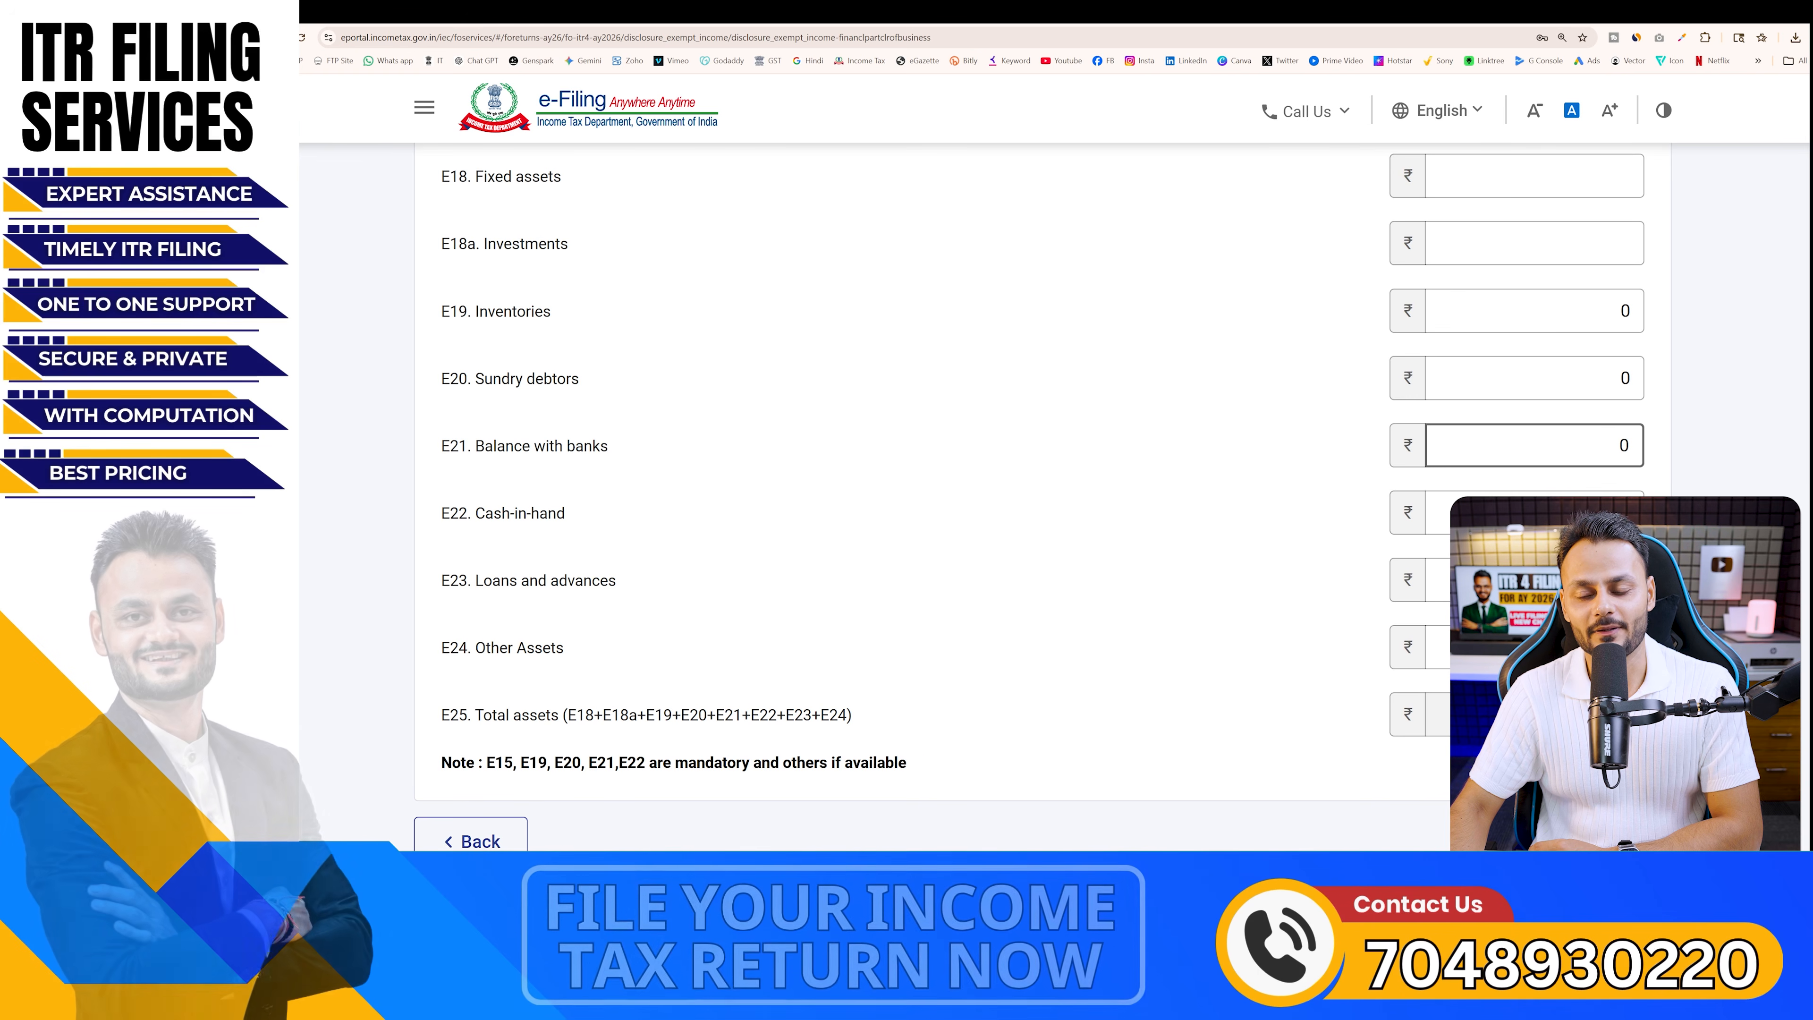
double_click(1593, 502)
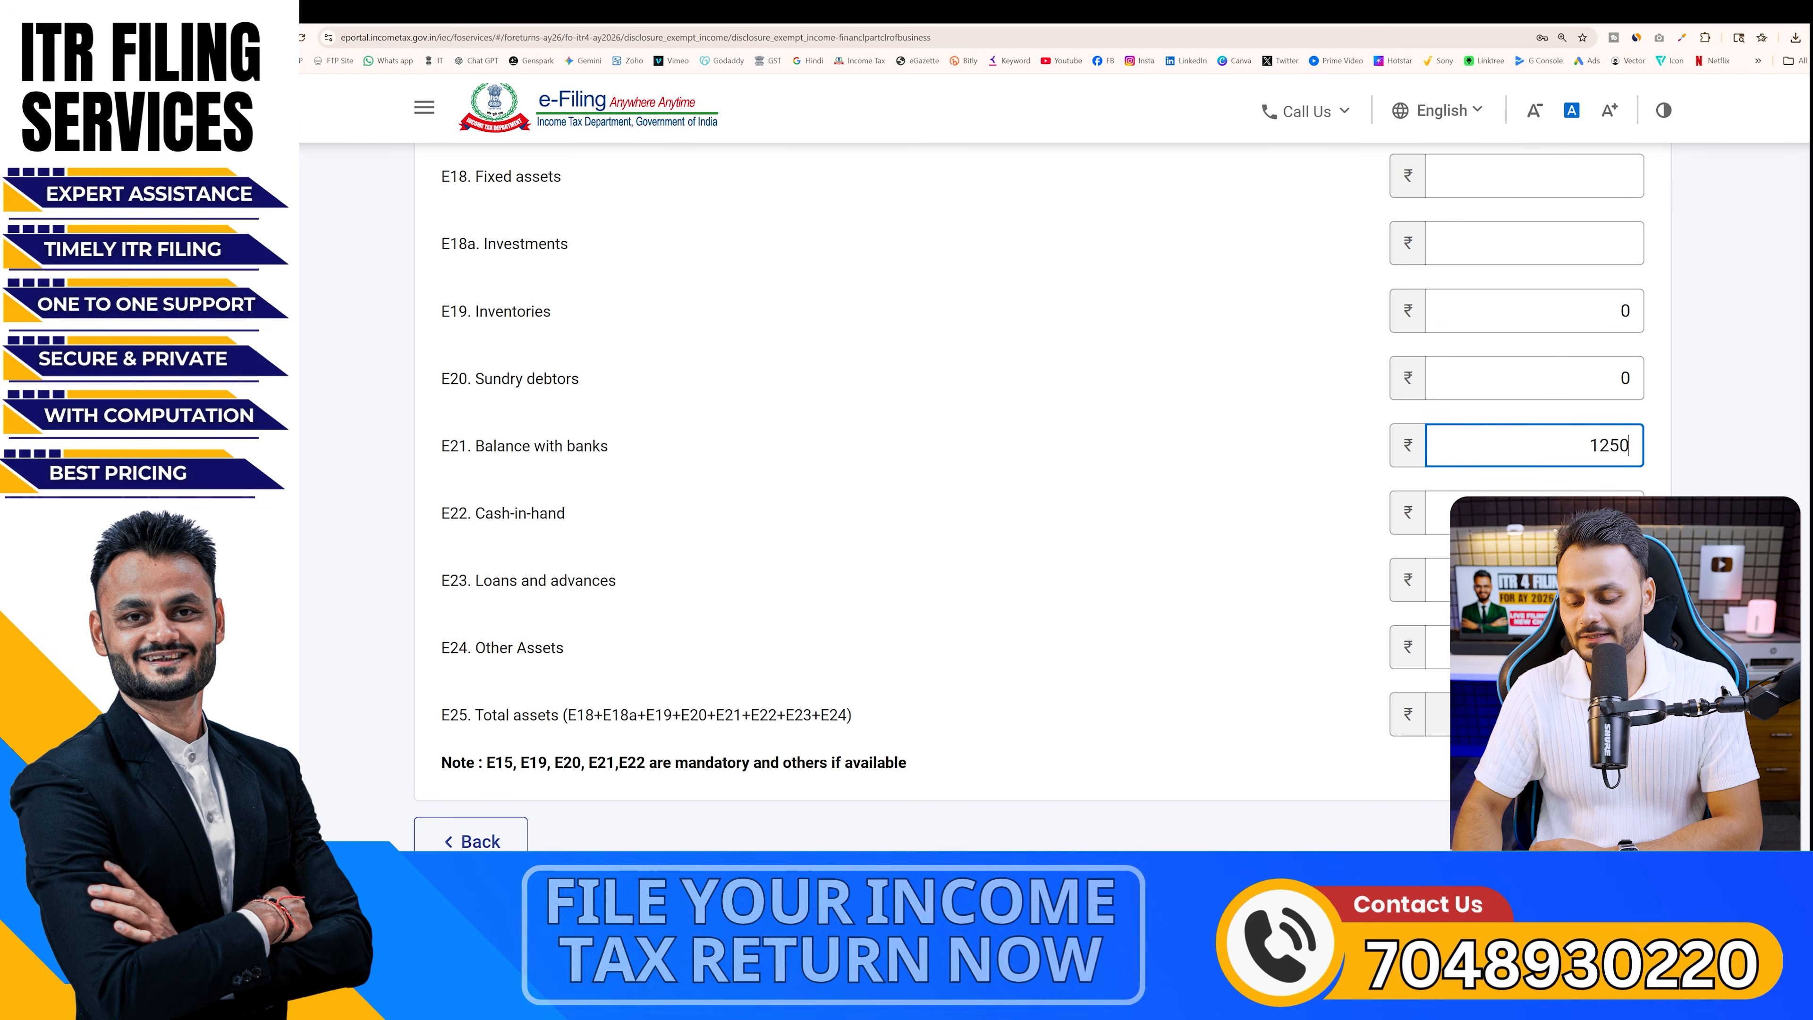
type("690")
left_click(1138, 445)
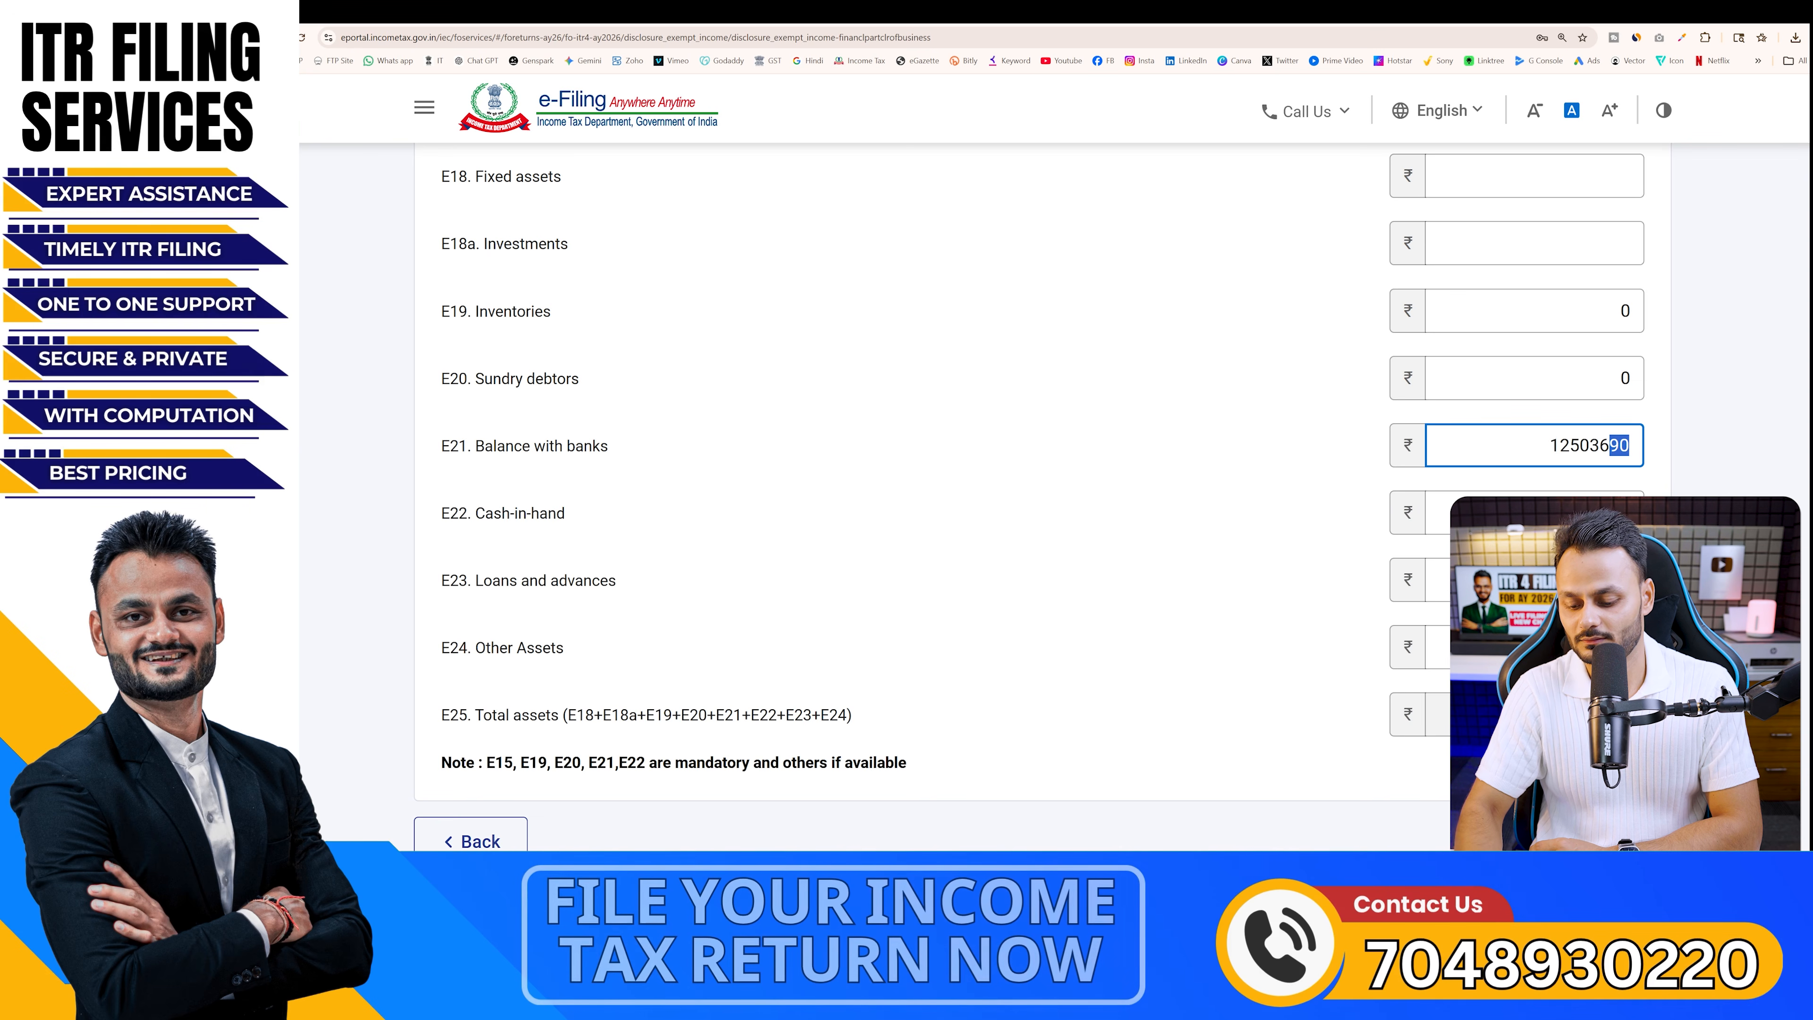
type("0")
left_click(1307, 516)
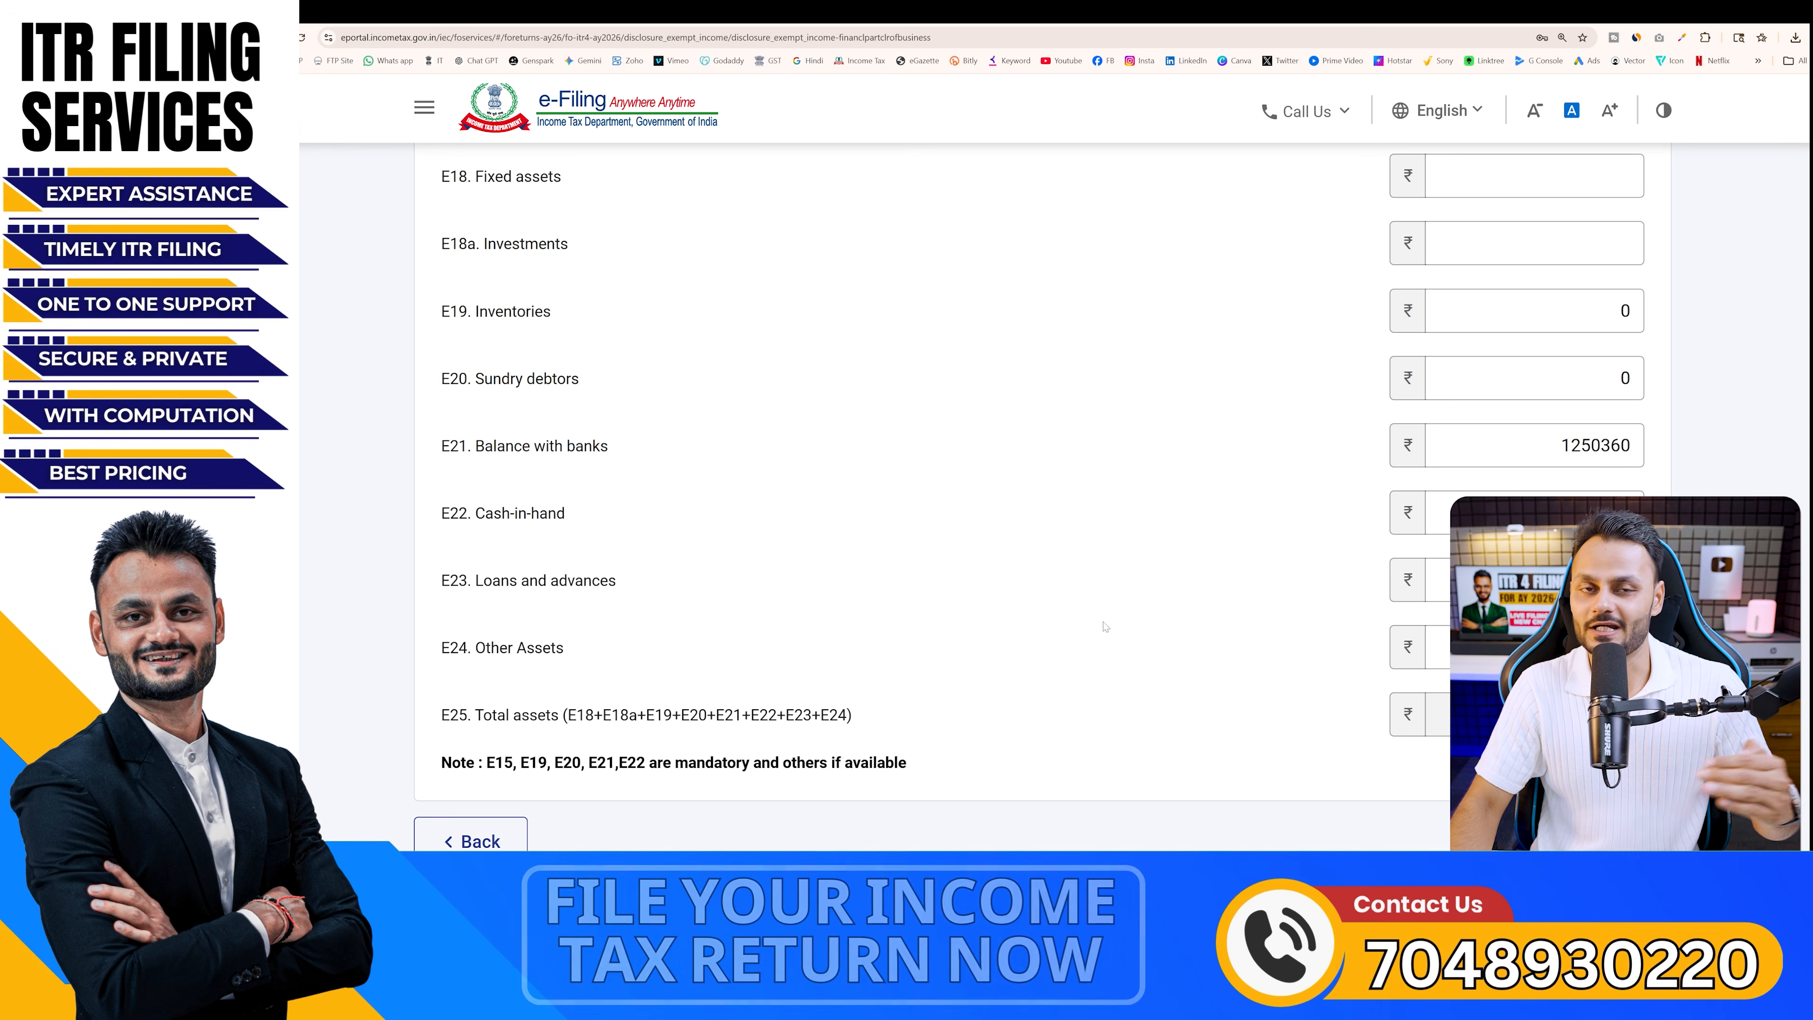
Review the mandatory-fields note and confirm the financial particulars with other figures at ₹0
scroll(1105, 626, "up", 5)
left_click_drag(475, 424, 872, 433)
scroll(971, 493, "down", 8)
left_click_drag(647, 602, 1065, 615)
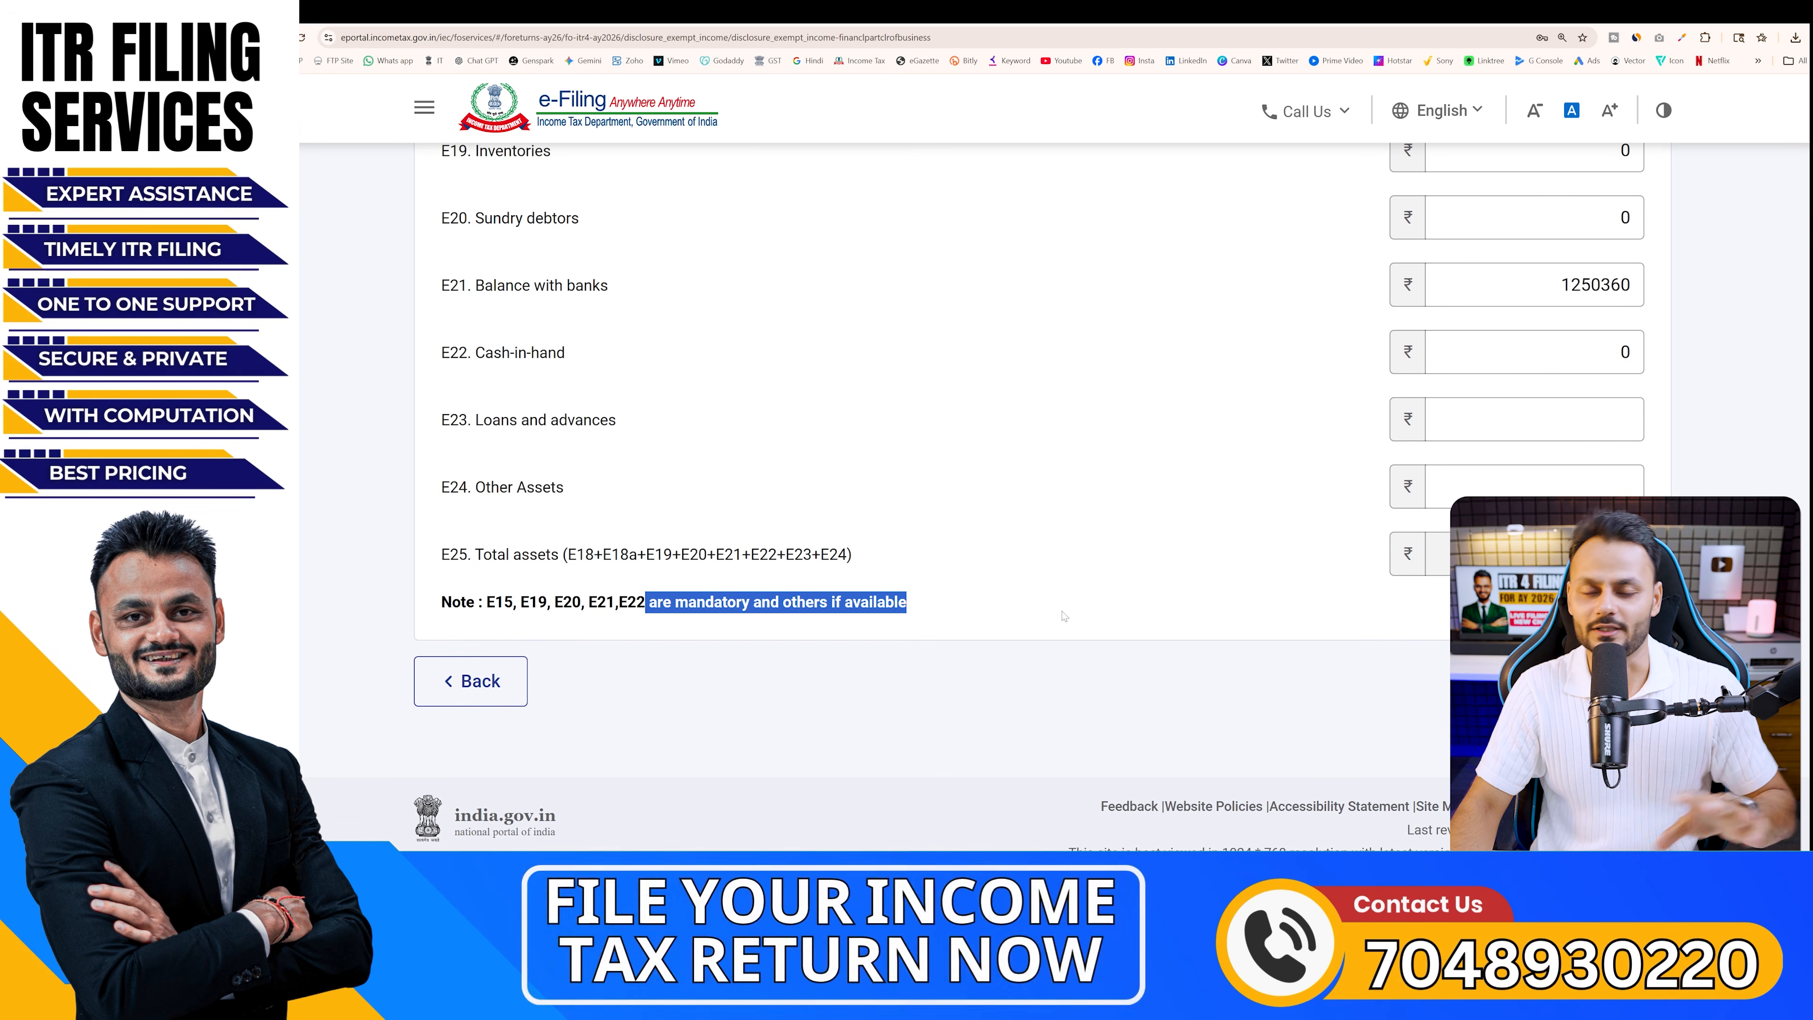
scroll(1064, 615, "up", 3)
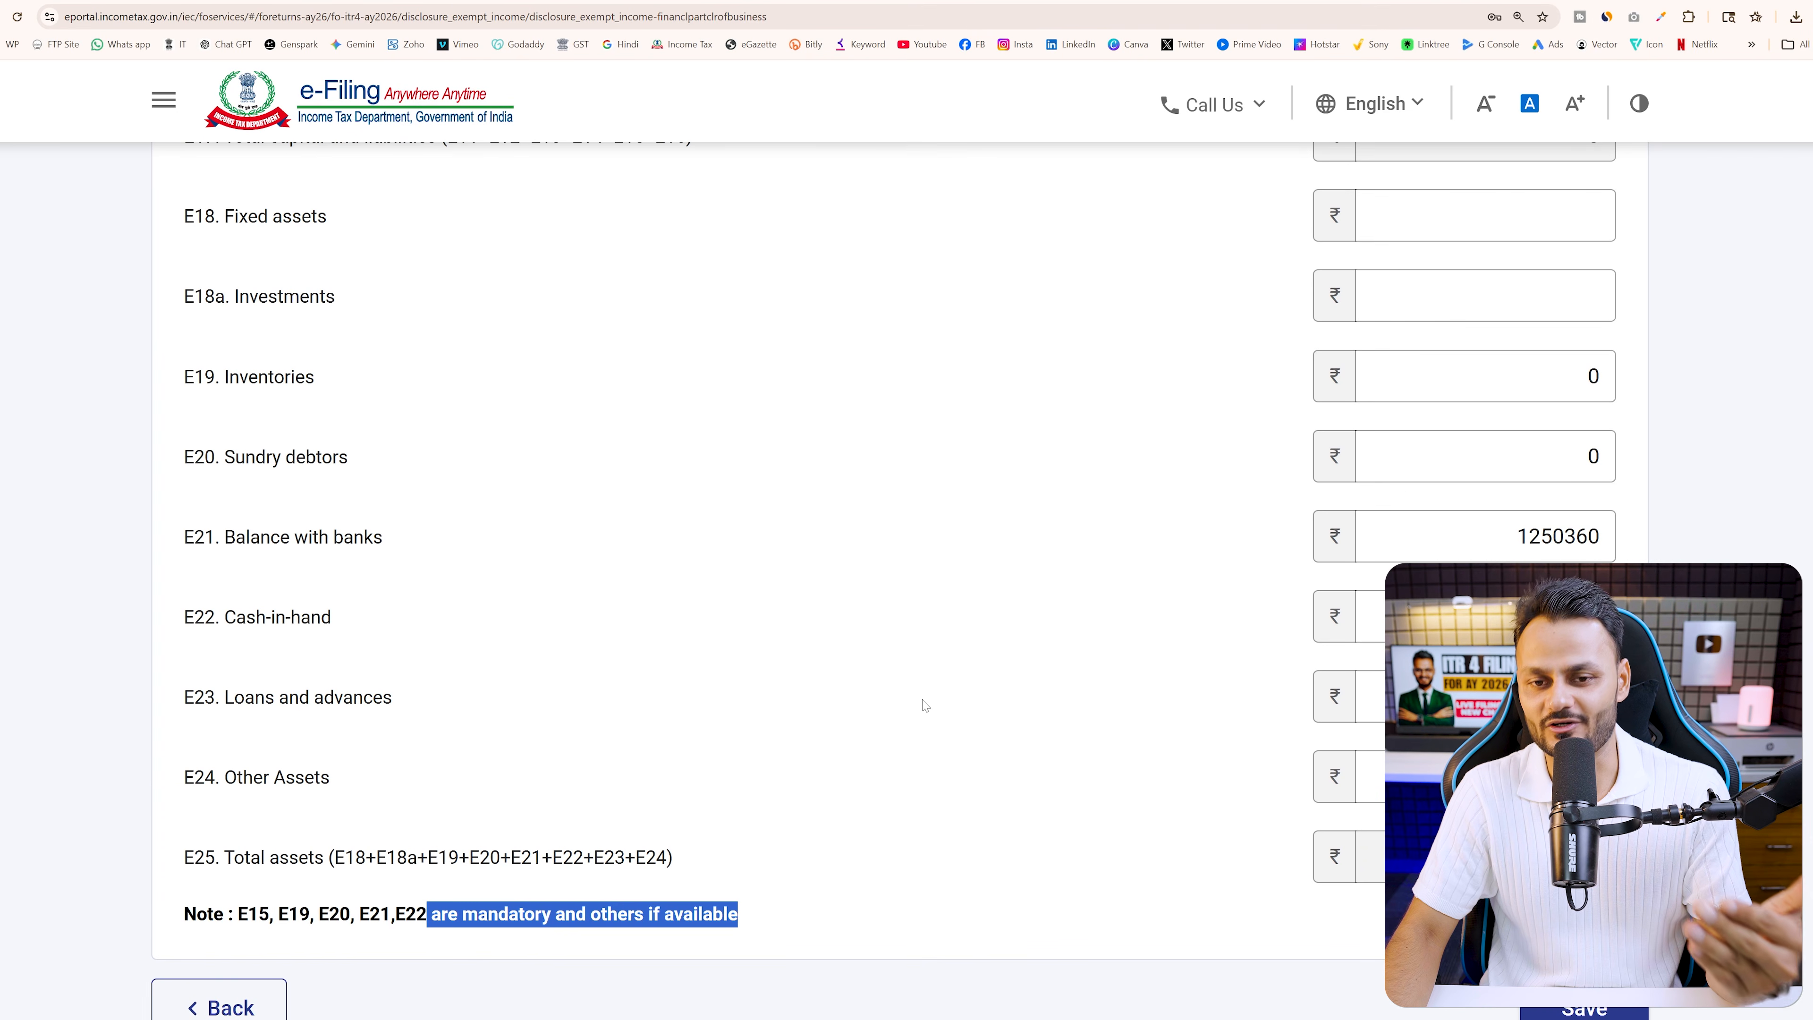
scroll(925, 705, "up", 10)
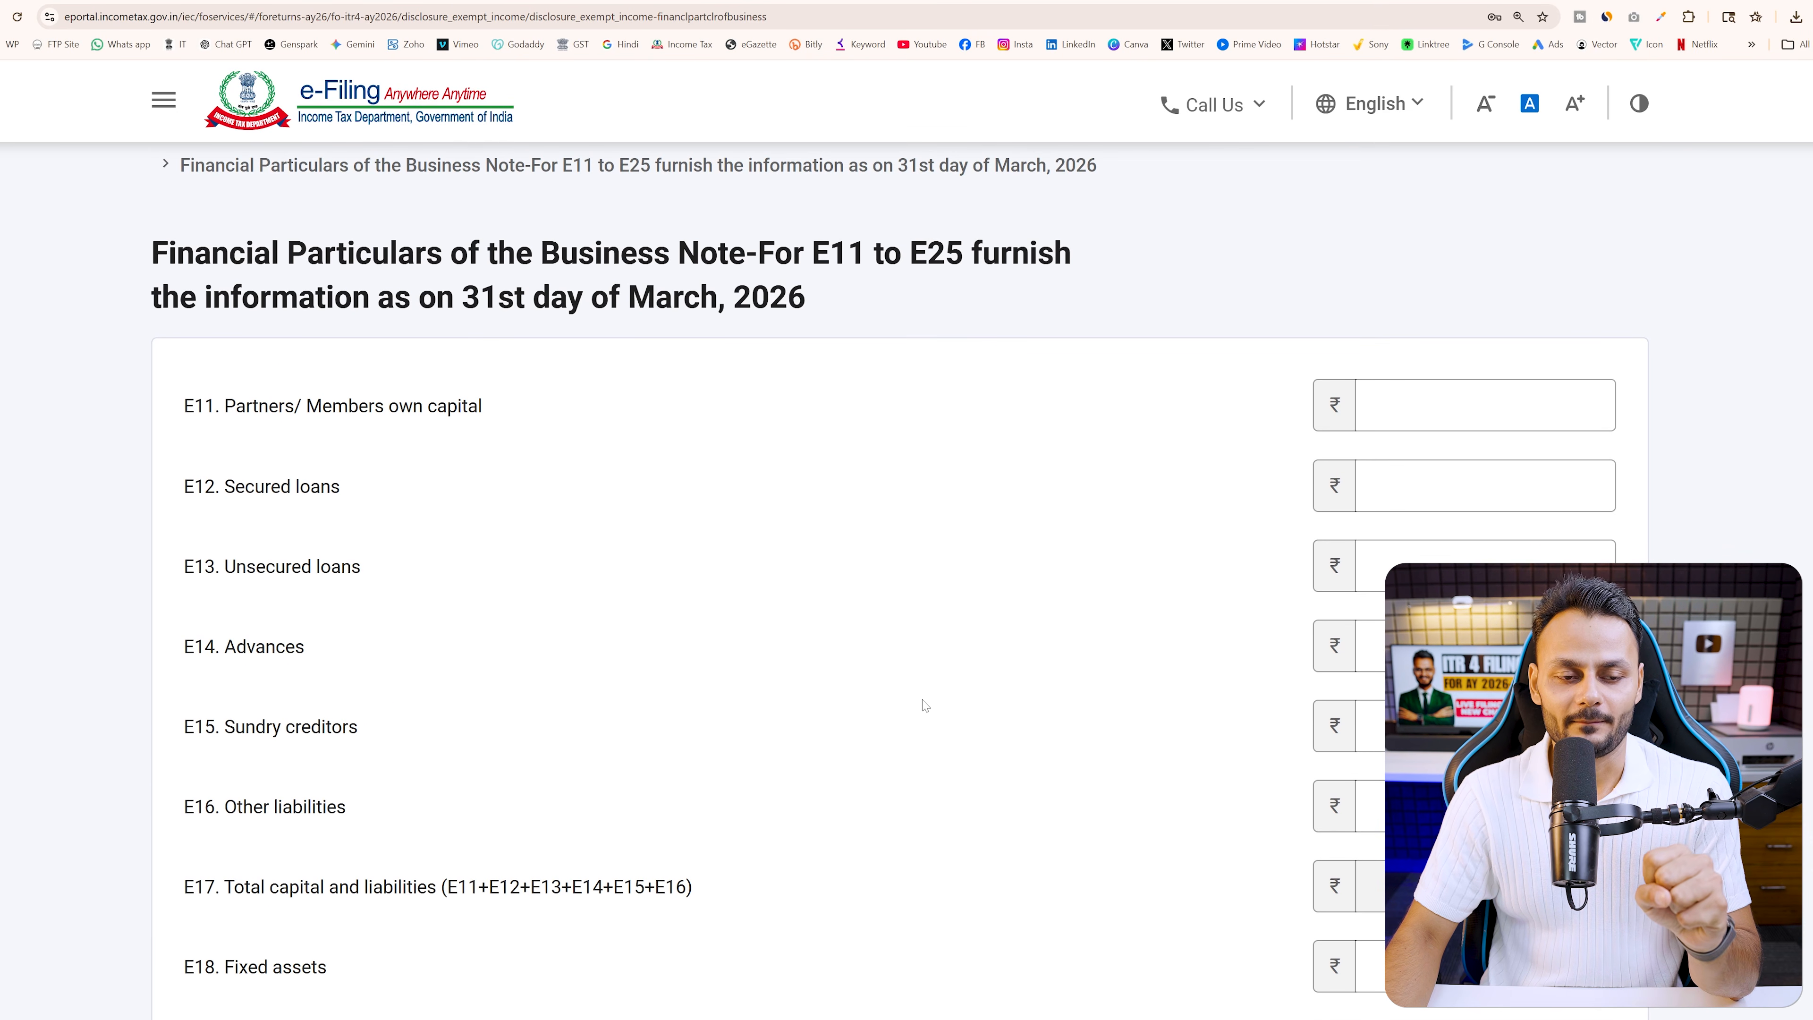
scroll(925, 706, "down", 1)
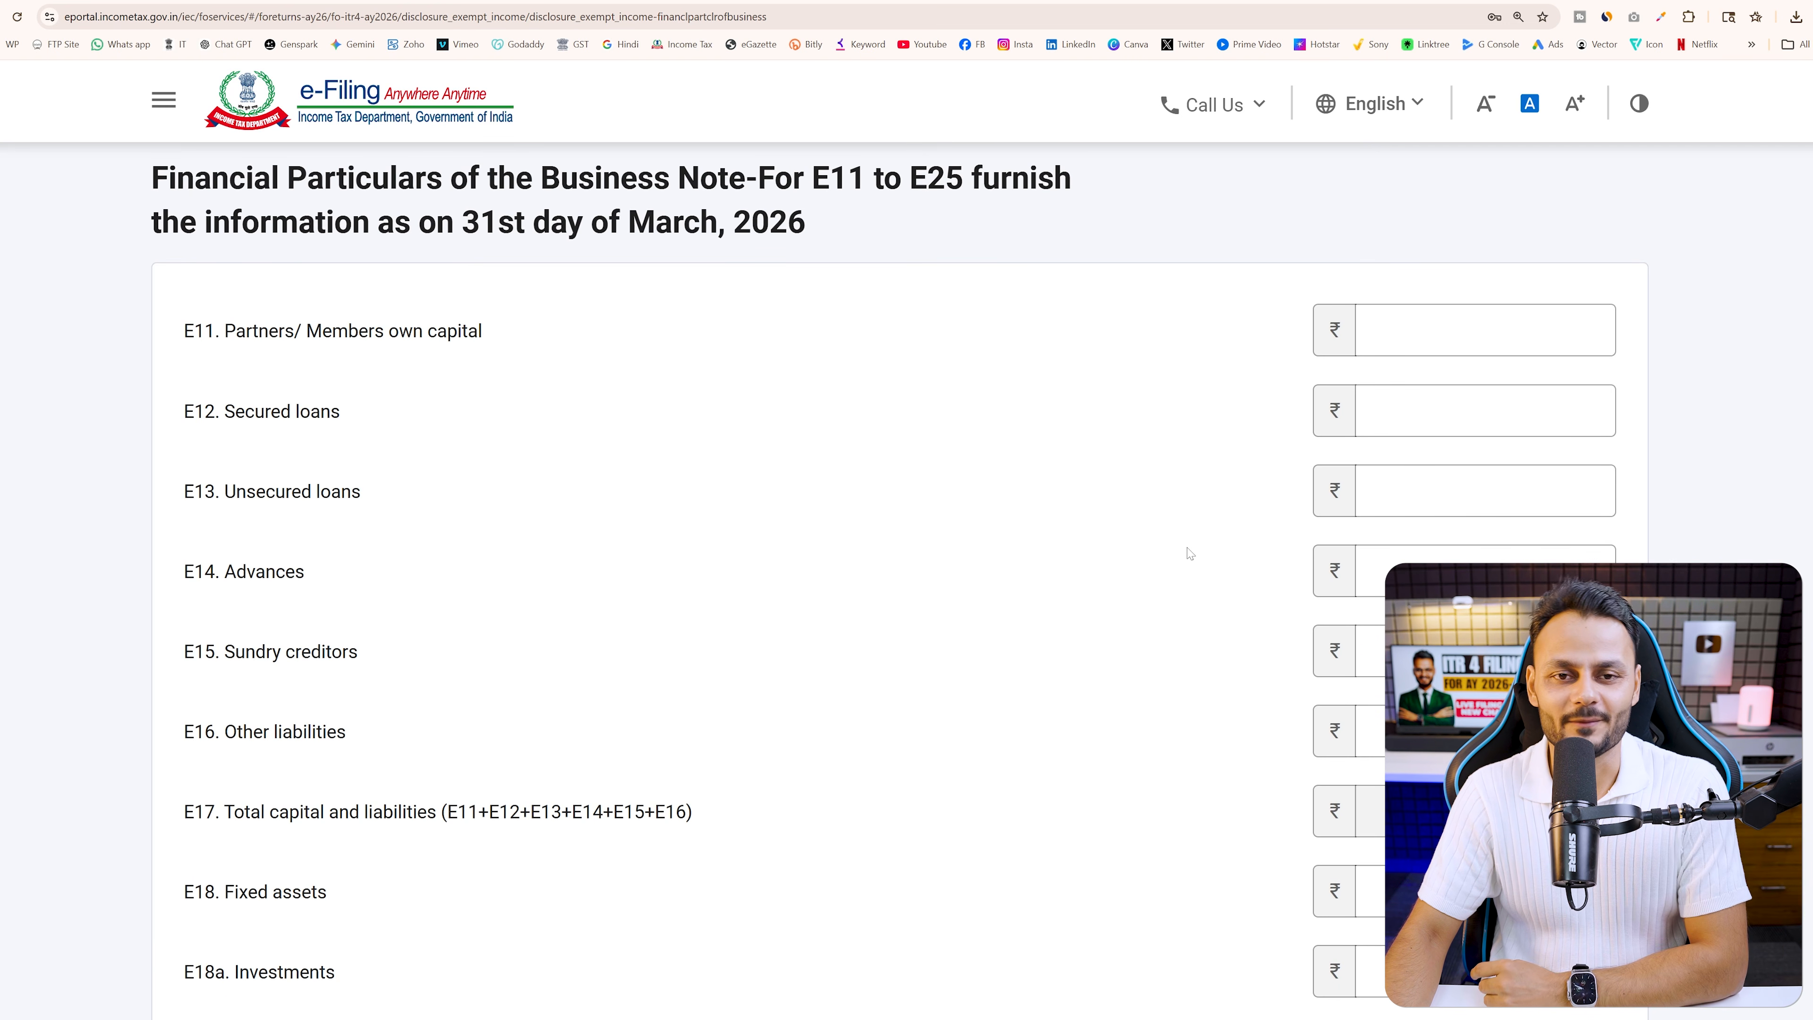
scroll(1063, 537, "down", 8)
scroll(1064, 537, "down", 3)
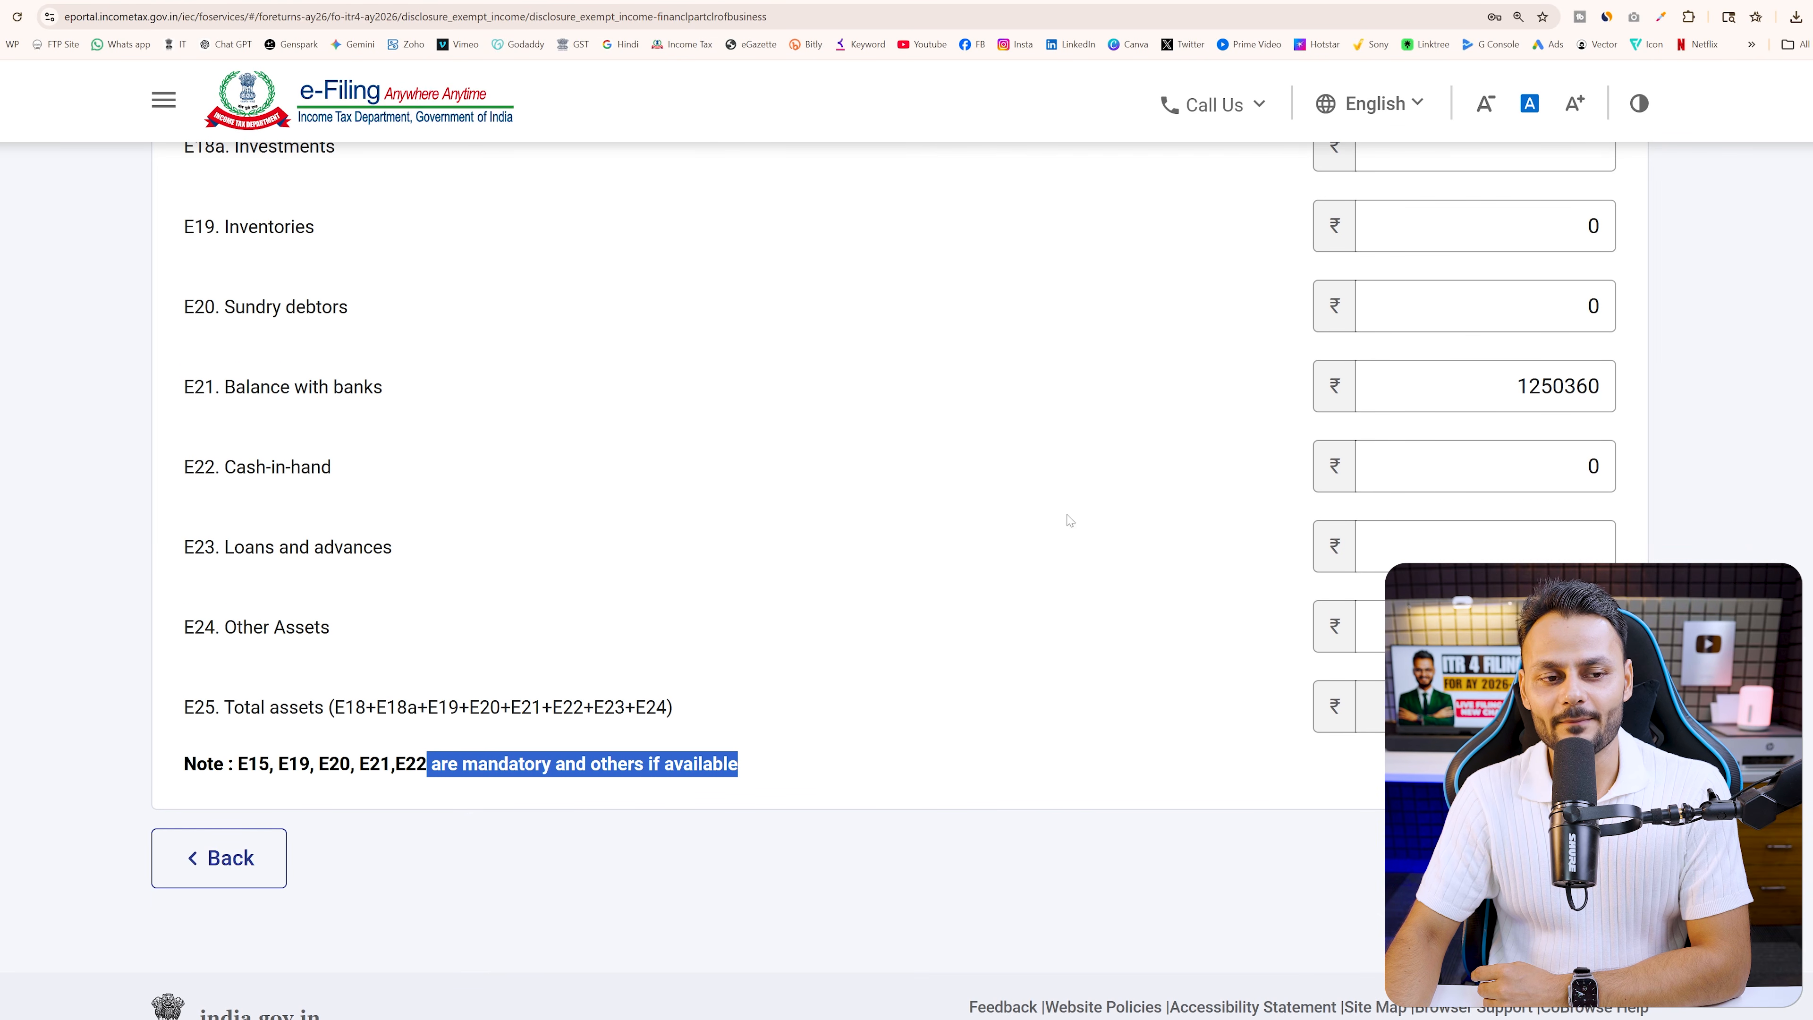
left_click(1070, 521)
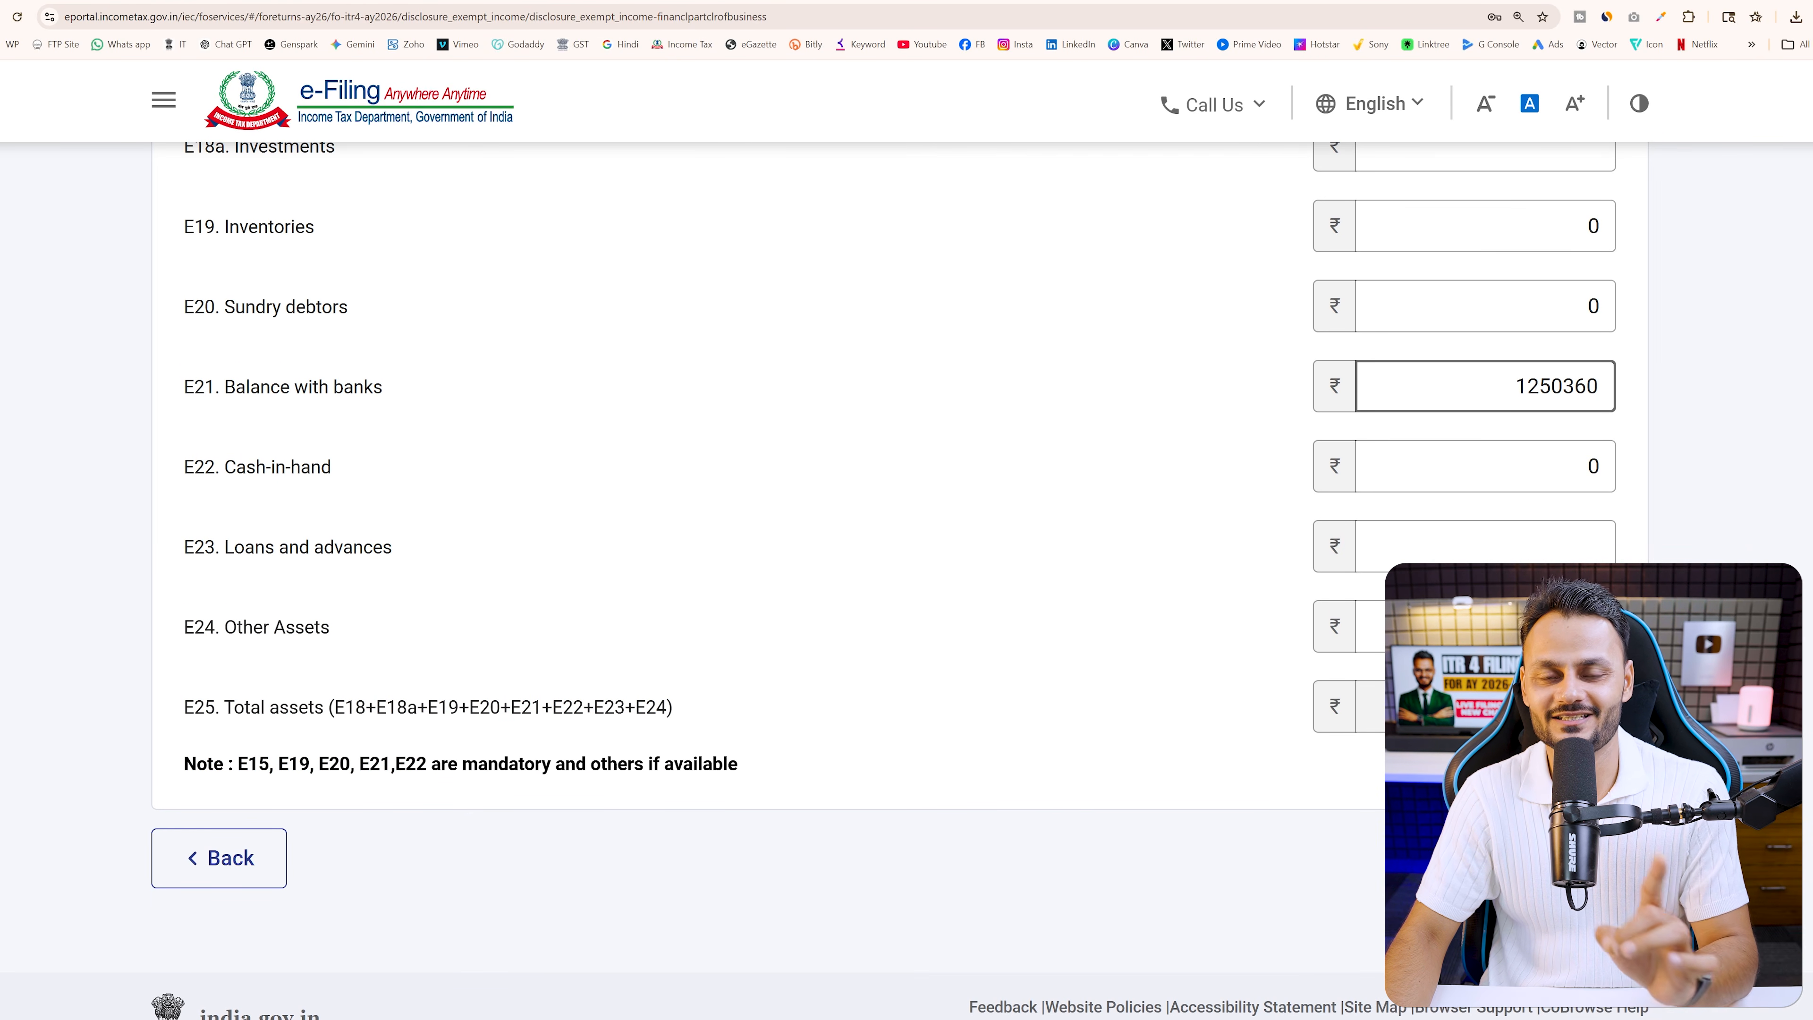
left_click(1571, 858)
scroll(789, 713, "up", 10)
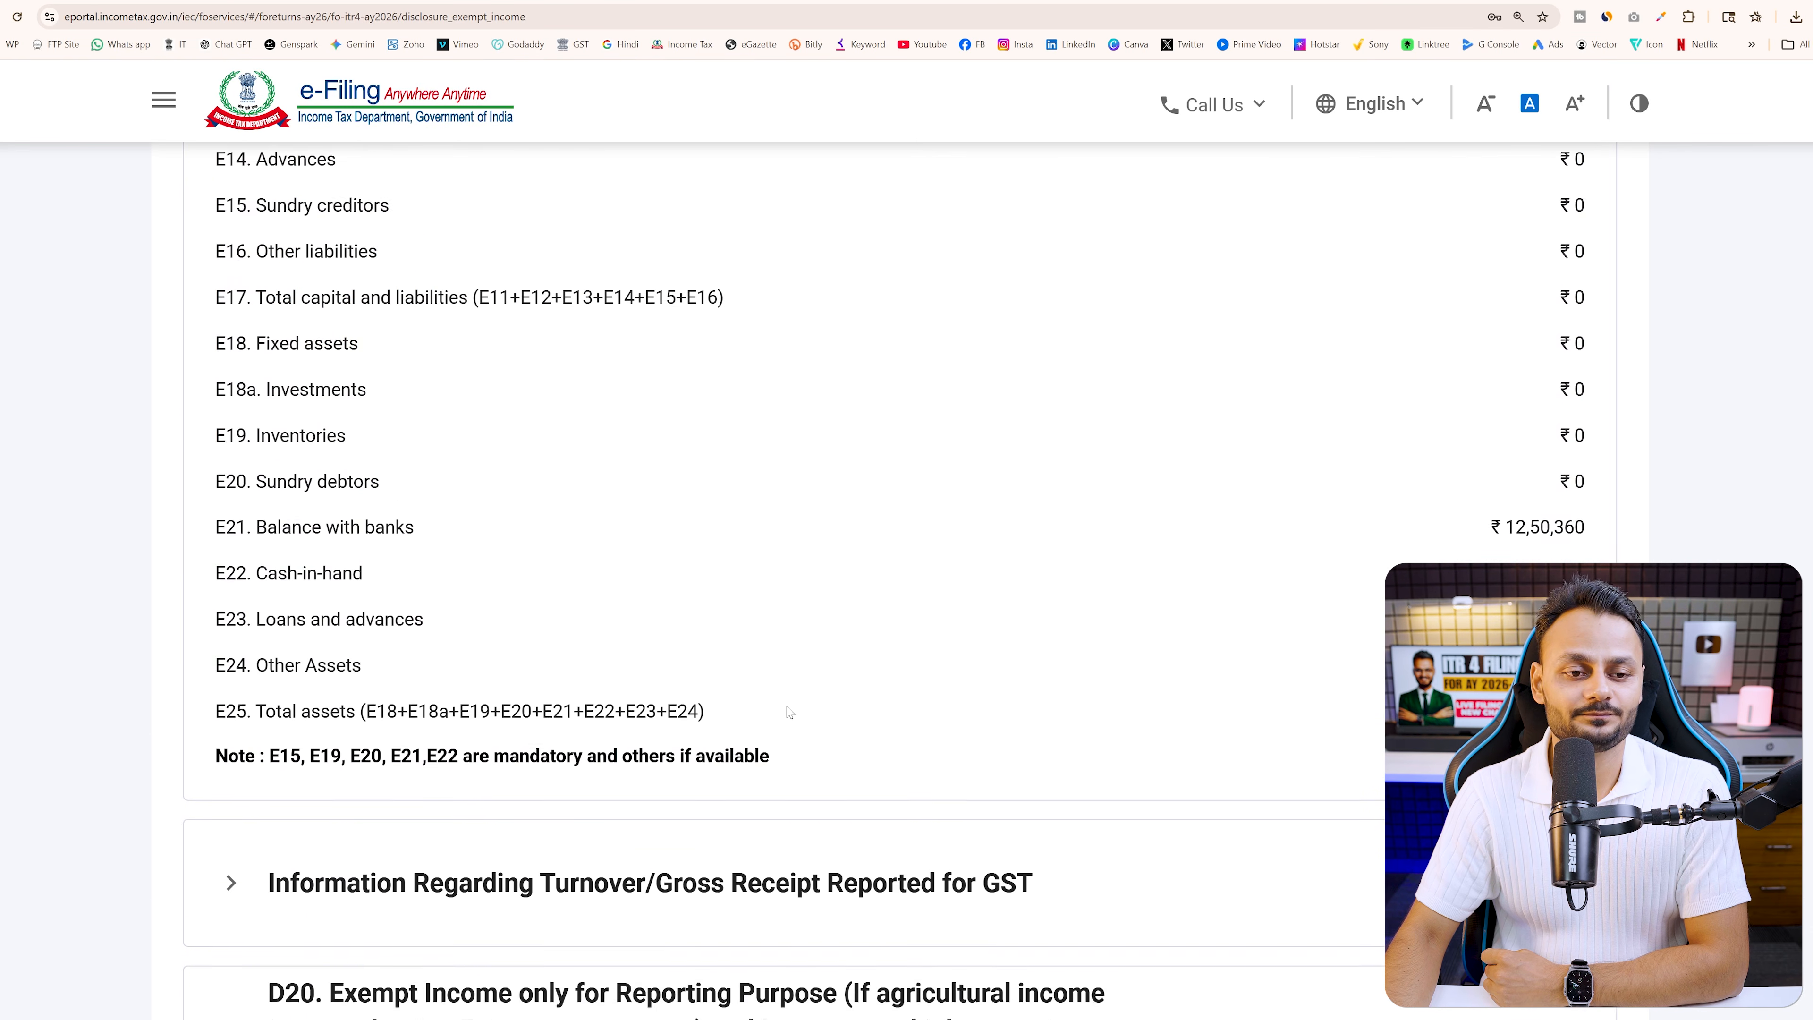
Check the GST turnover section, backing out of the outward-supplies breakup without adding an entry
scroll(897, 631, "down", 9)
scroll(898, 640, "down", 1)
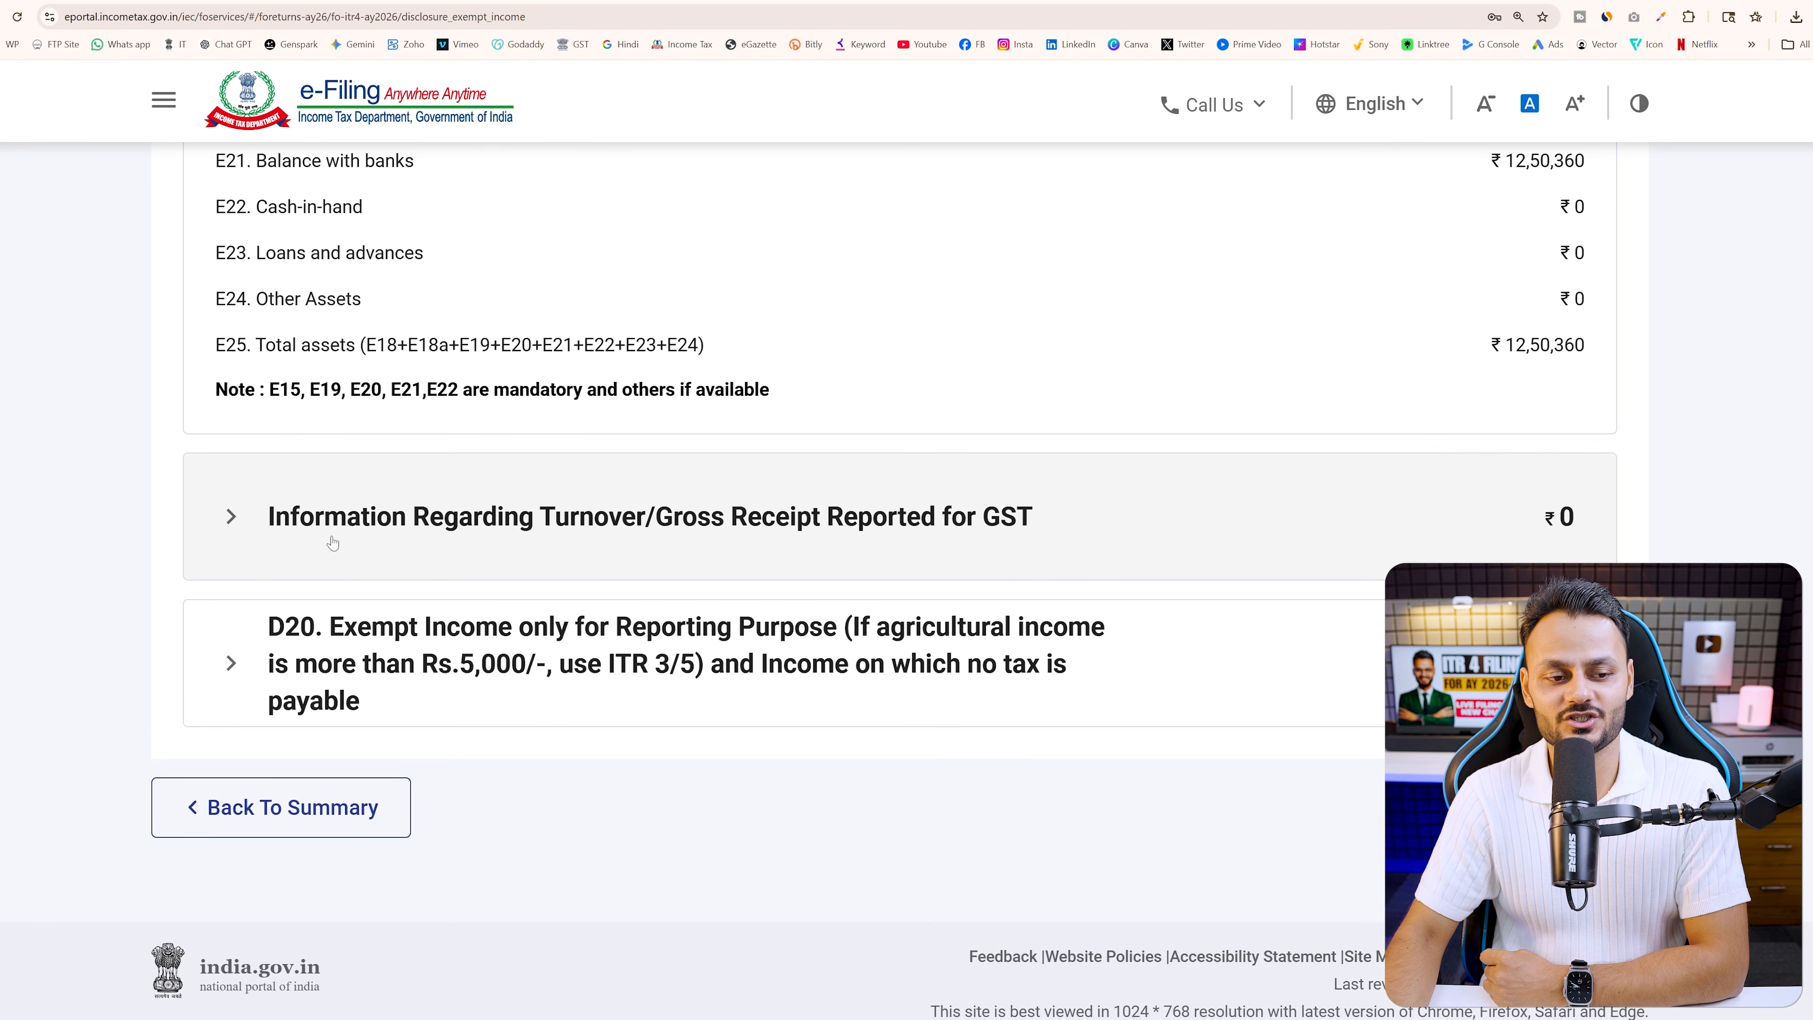
left_click(642, 565)
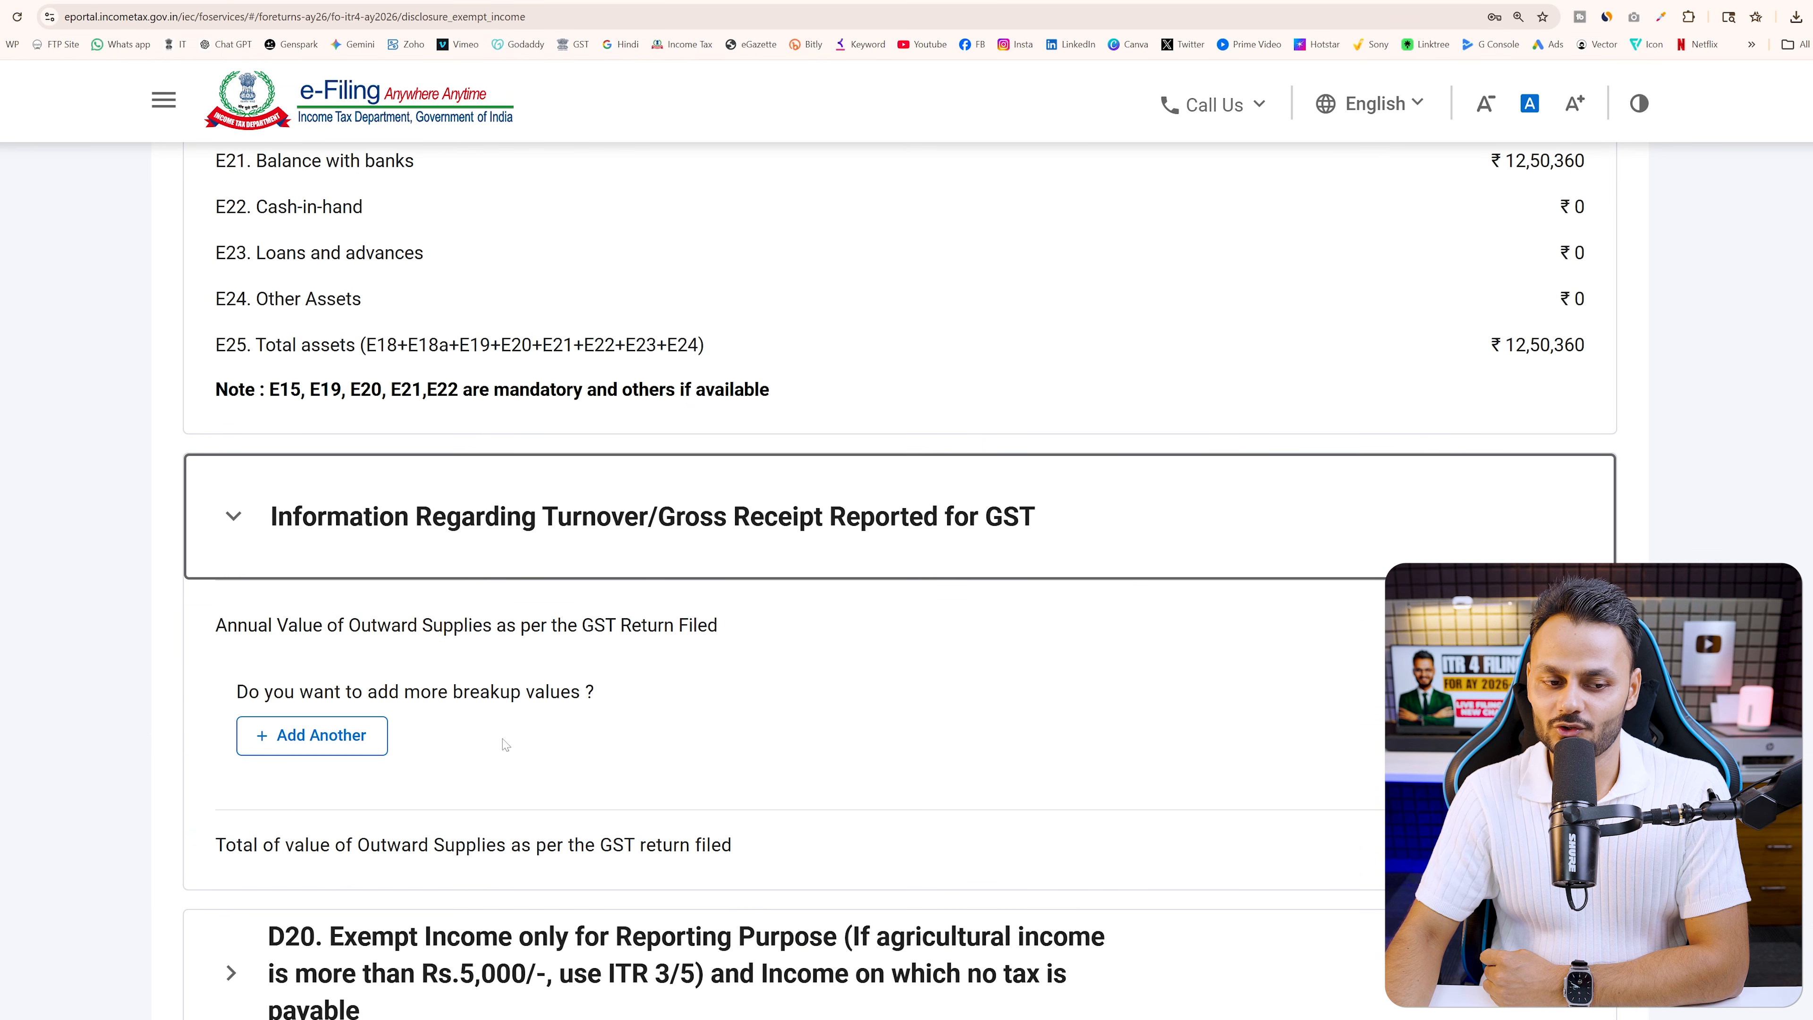
left_click(313, 735)
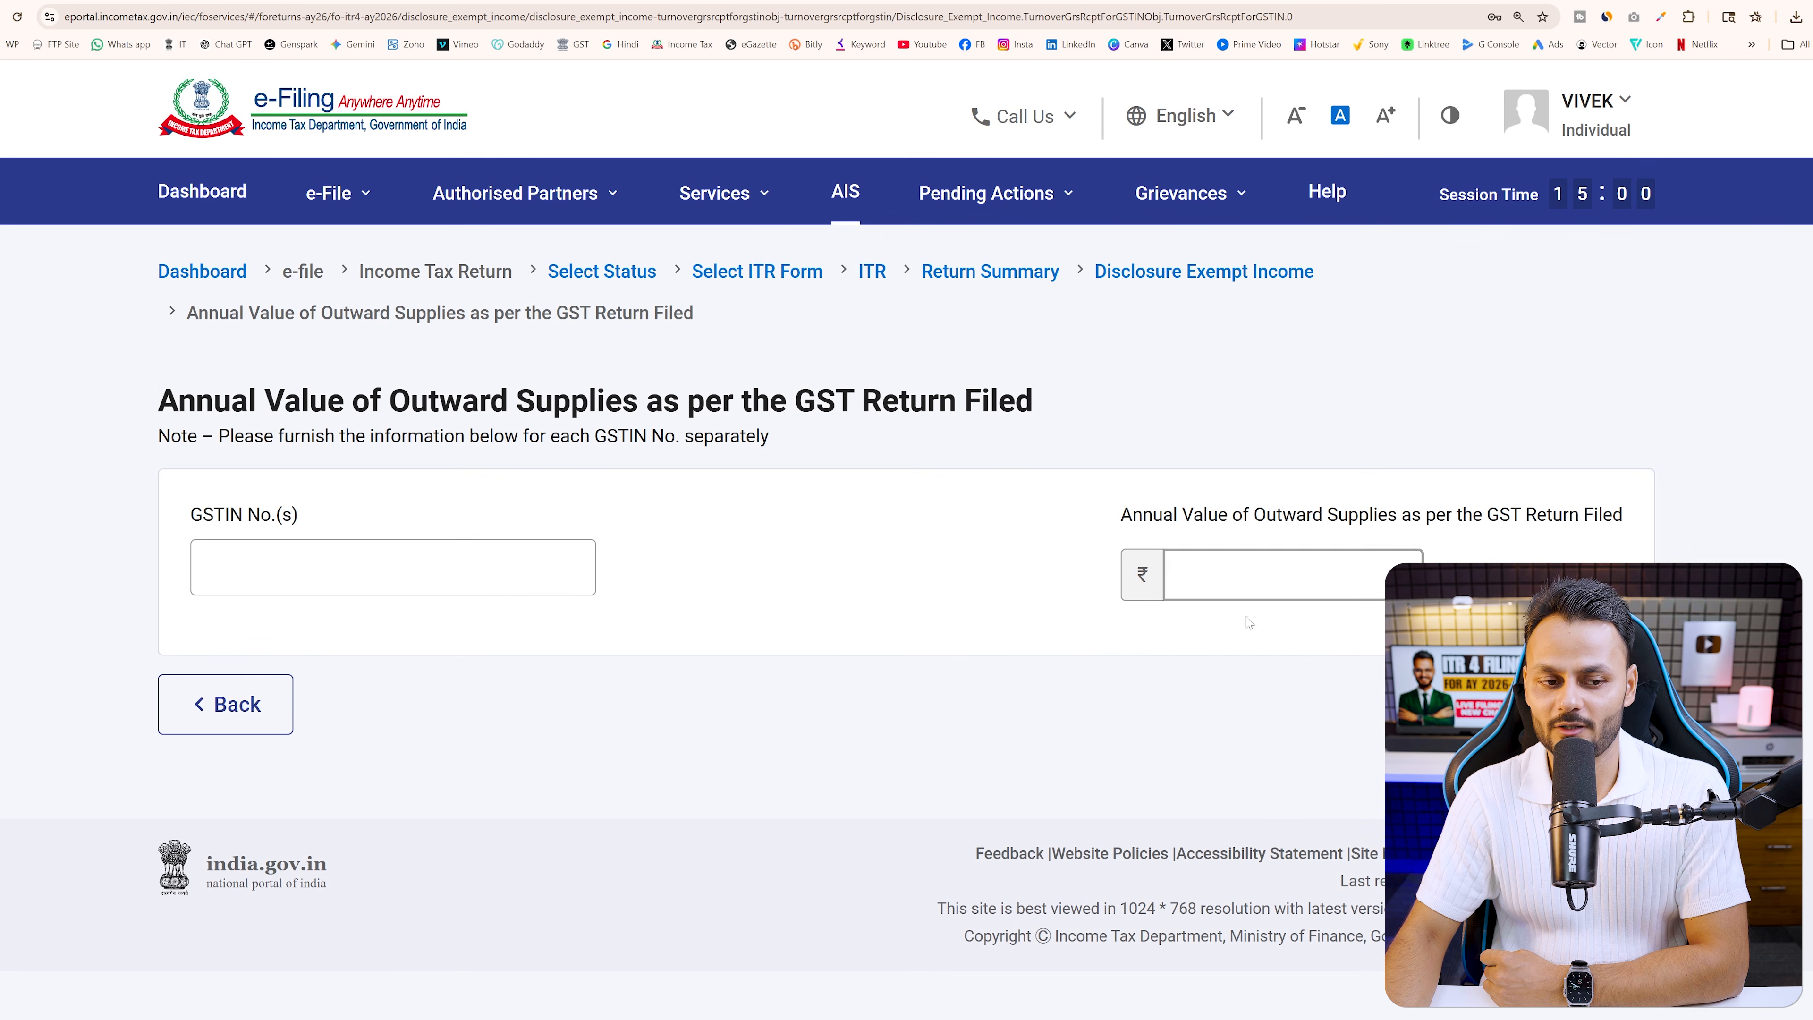
left_click_drag(1254, 514, 1622, 520)
left_click(226, 704)
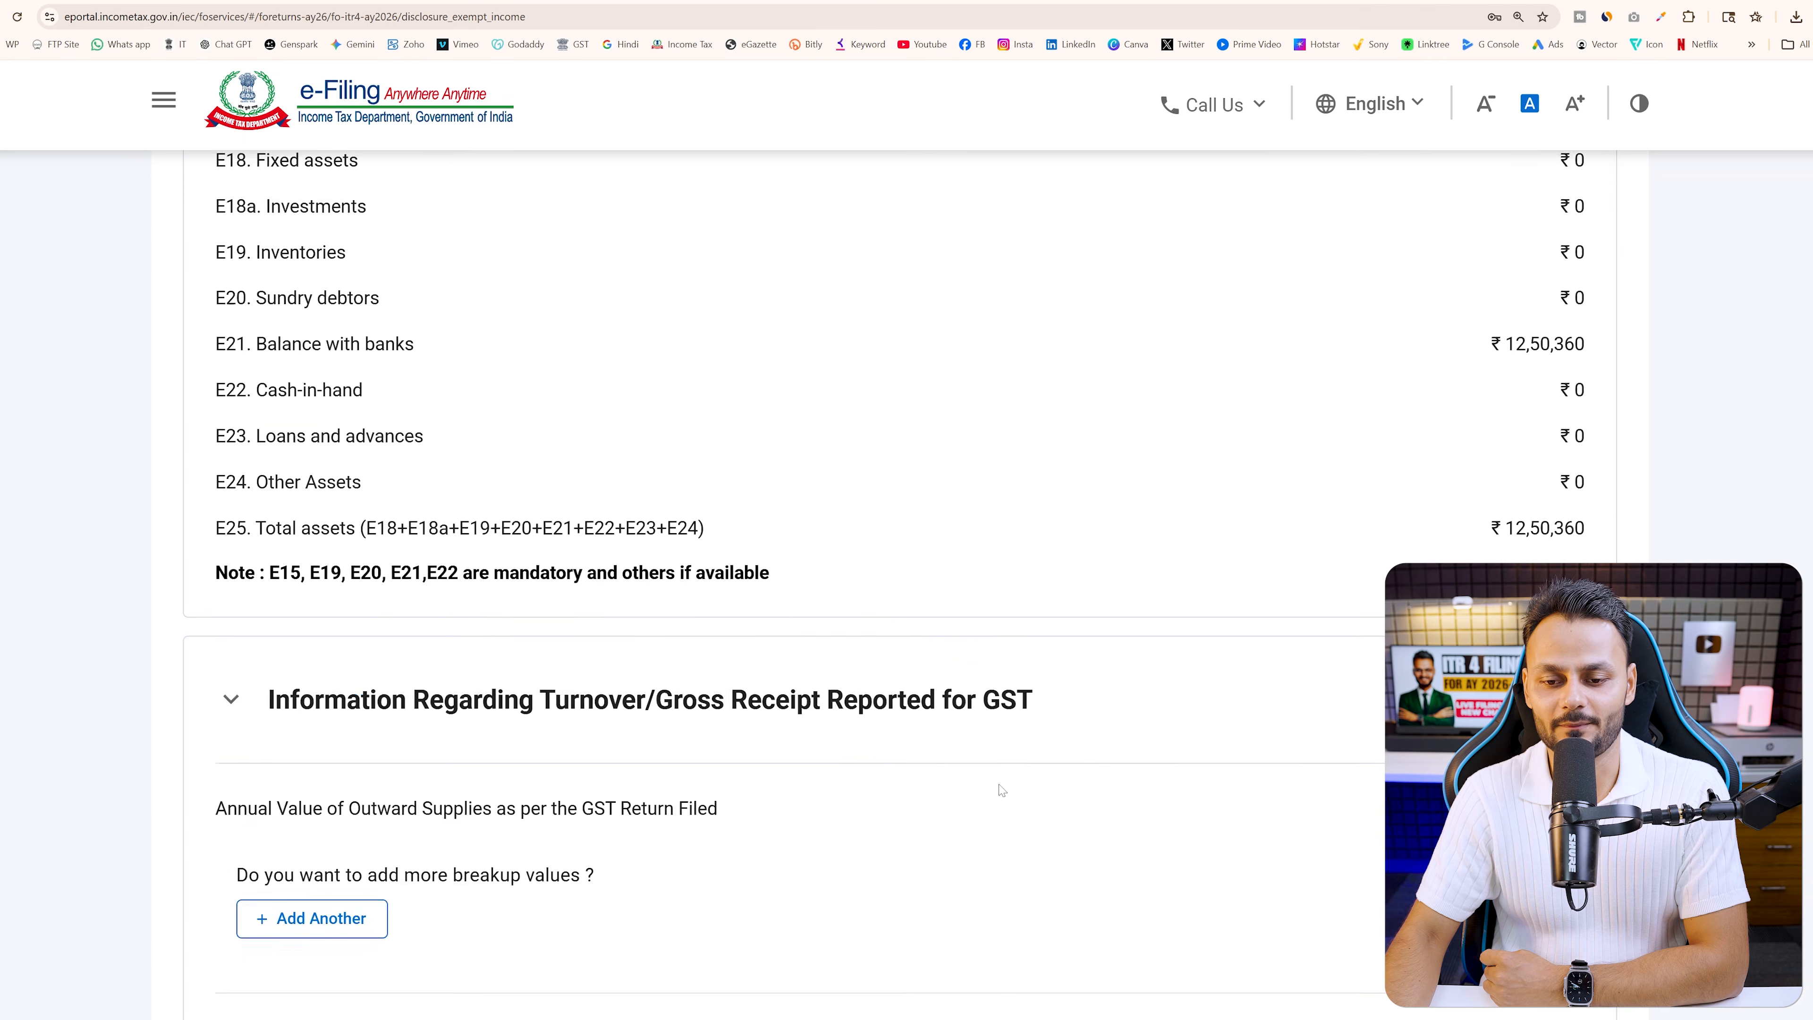
Expand and review the D20 exempt income section of the disclosure schedule
scroll(1002, 789, "down", 6)
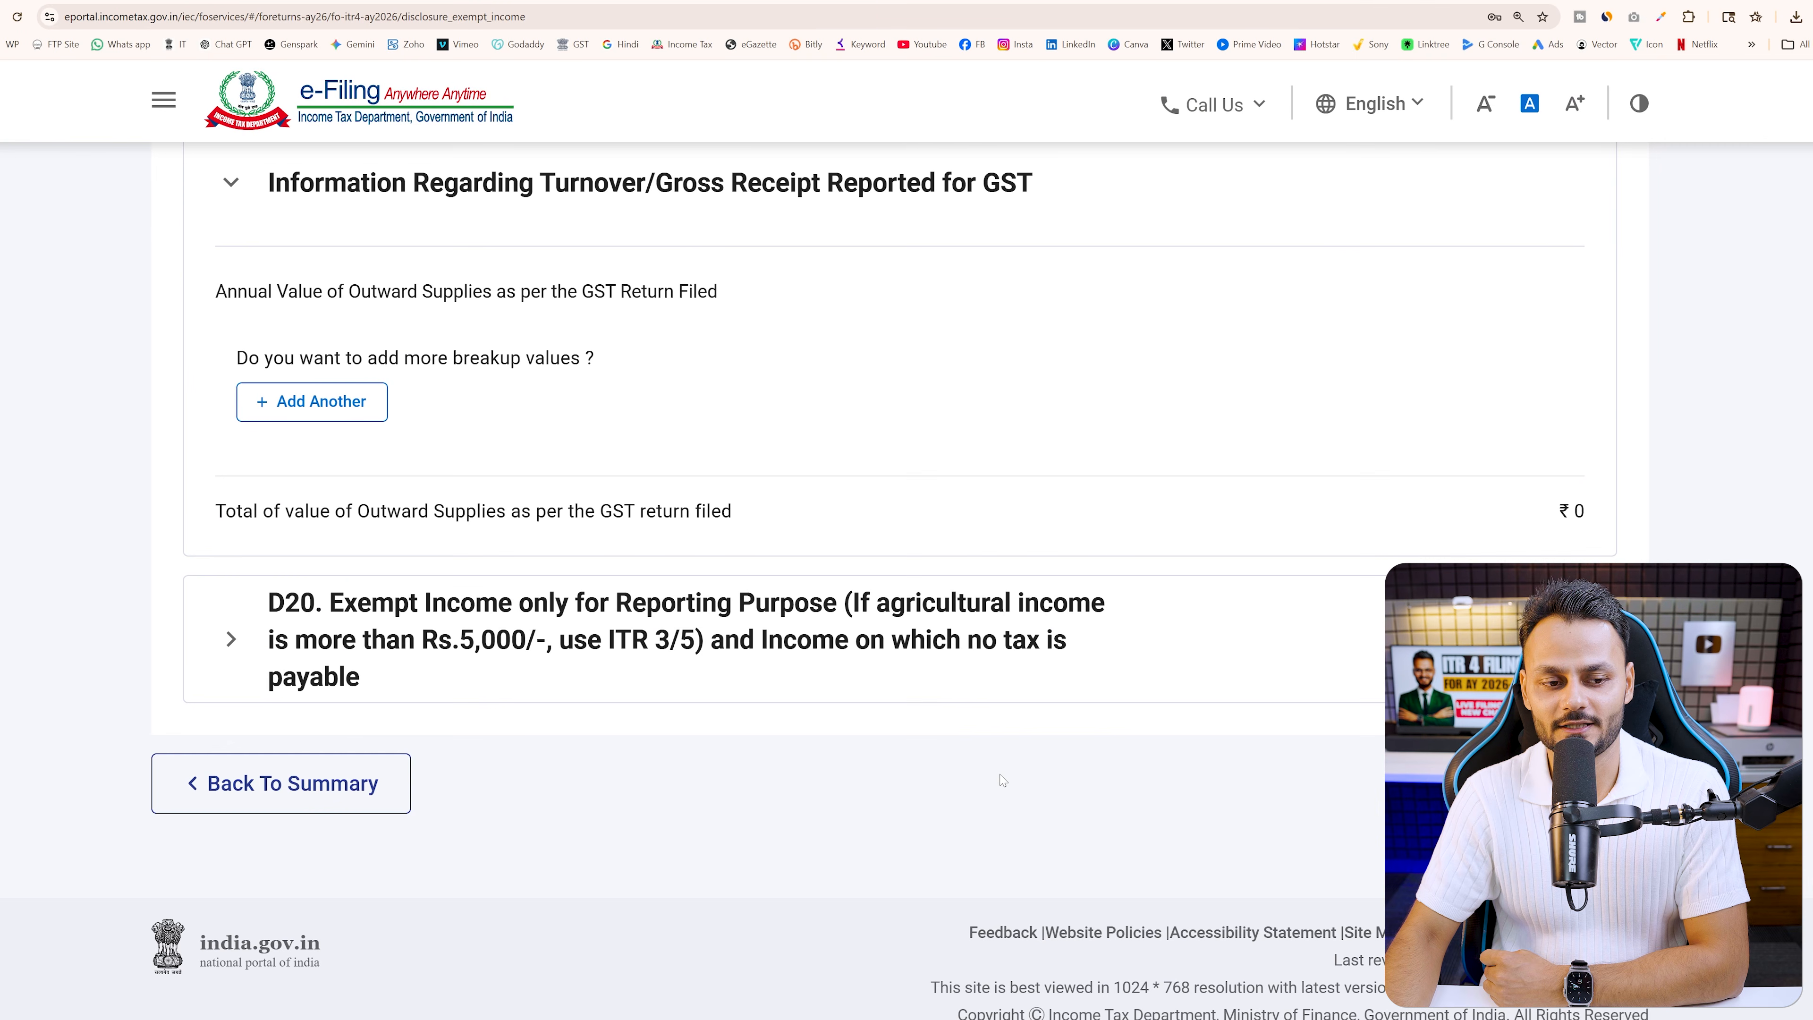
left_click(234, 646)
scroll(1288, 755, "down", 4)
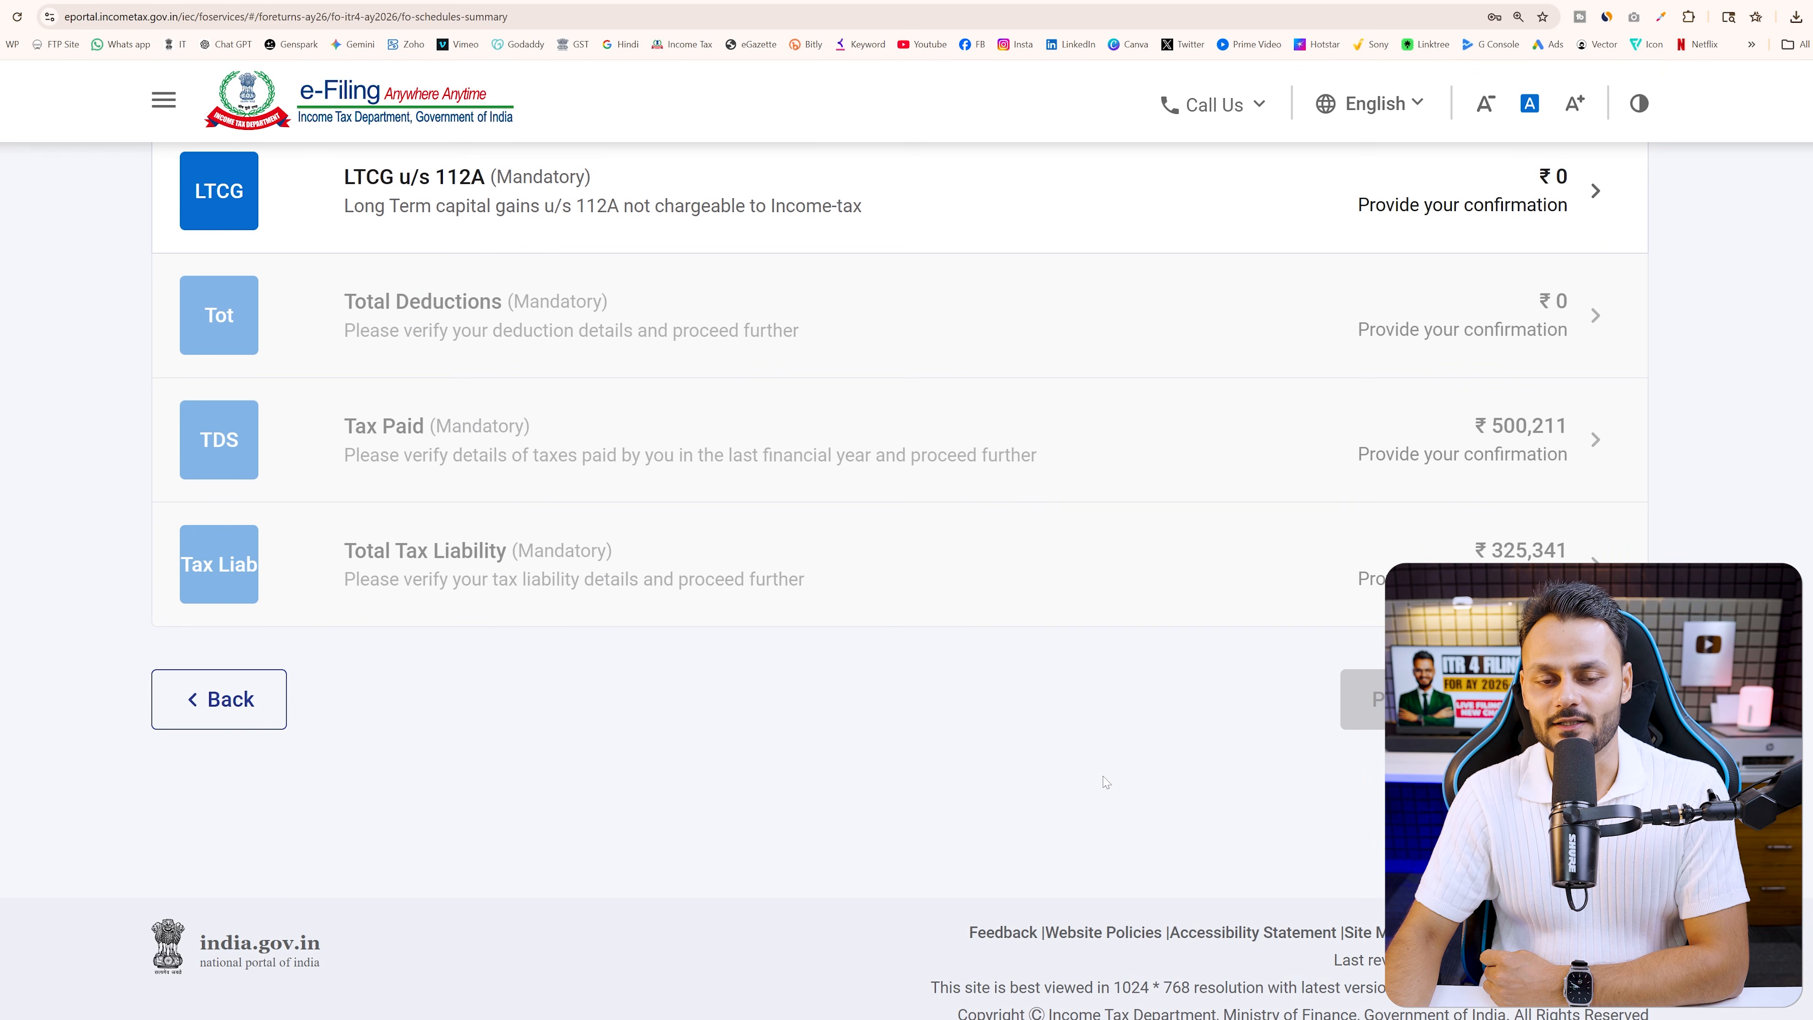
scroll(1106, 781, "up", 7)
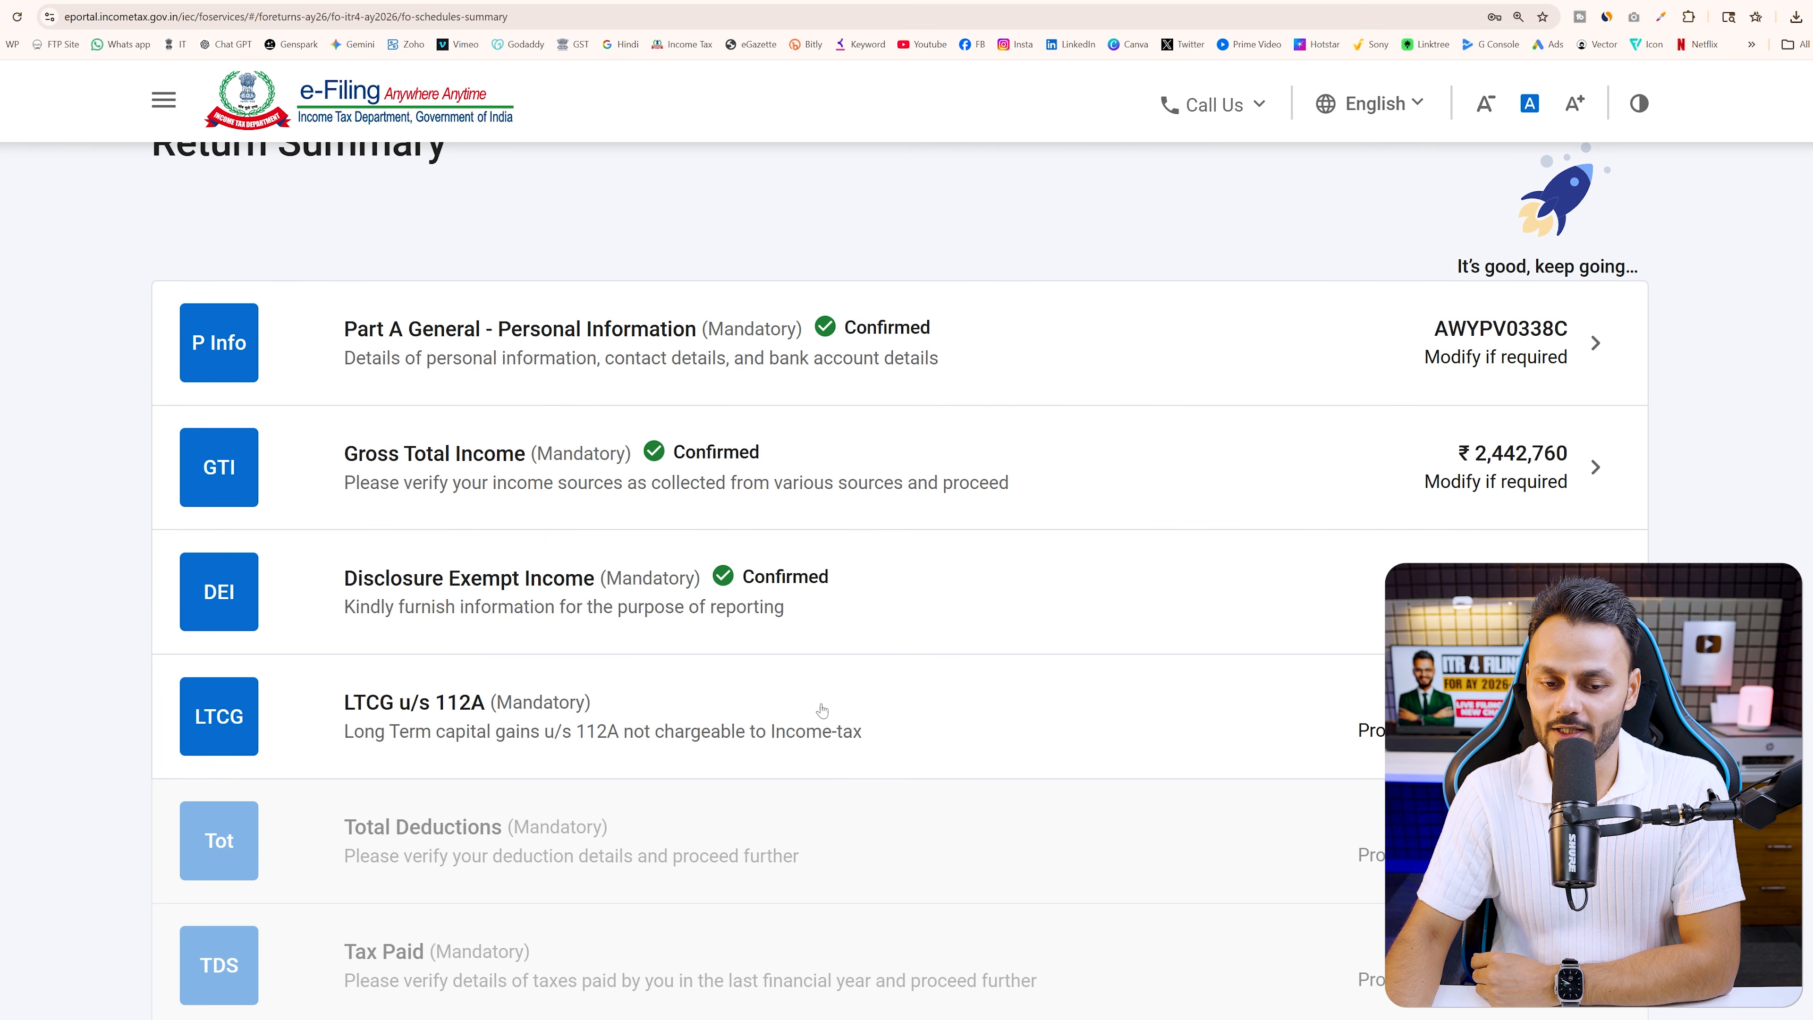
Review the ₹0 LTCG u/s 112A schedule and move on to Total Deductions
left_click(975, 715)
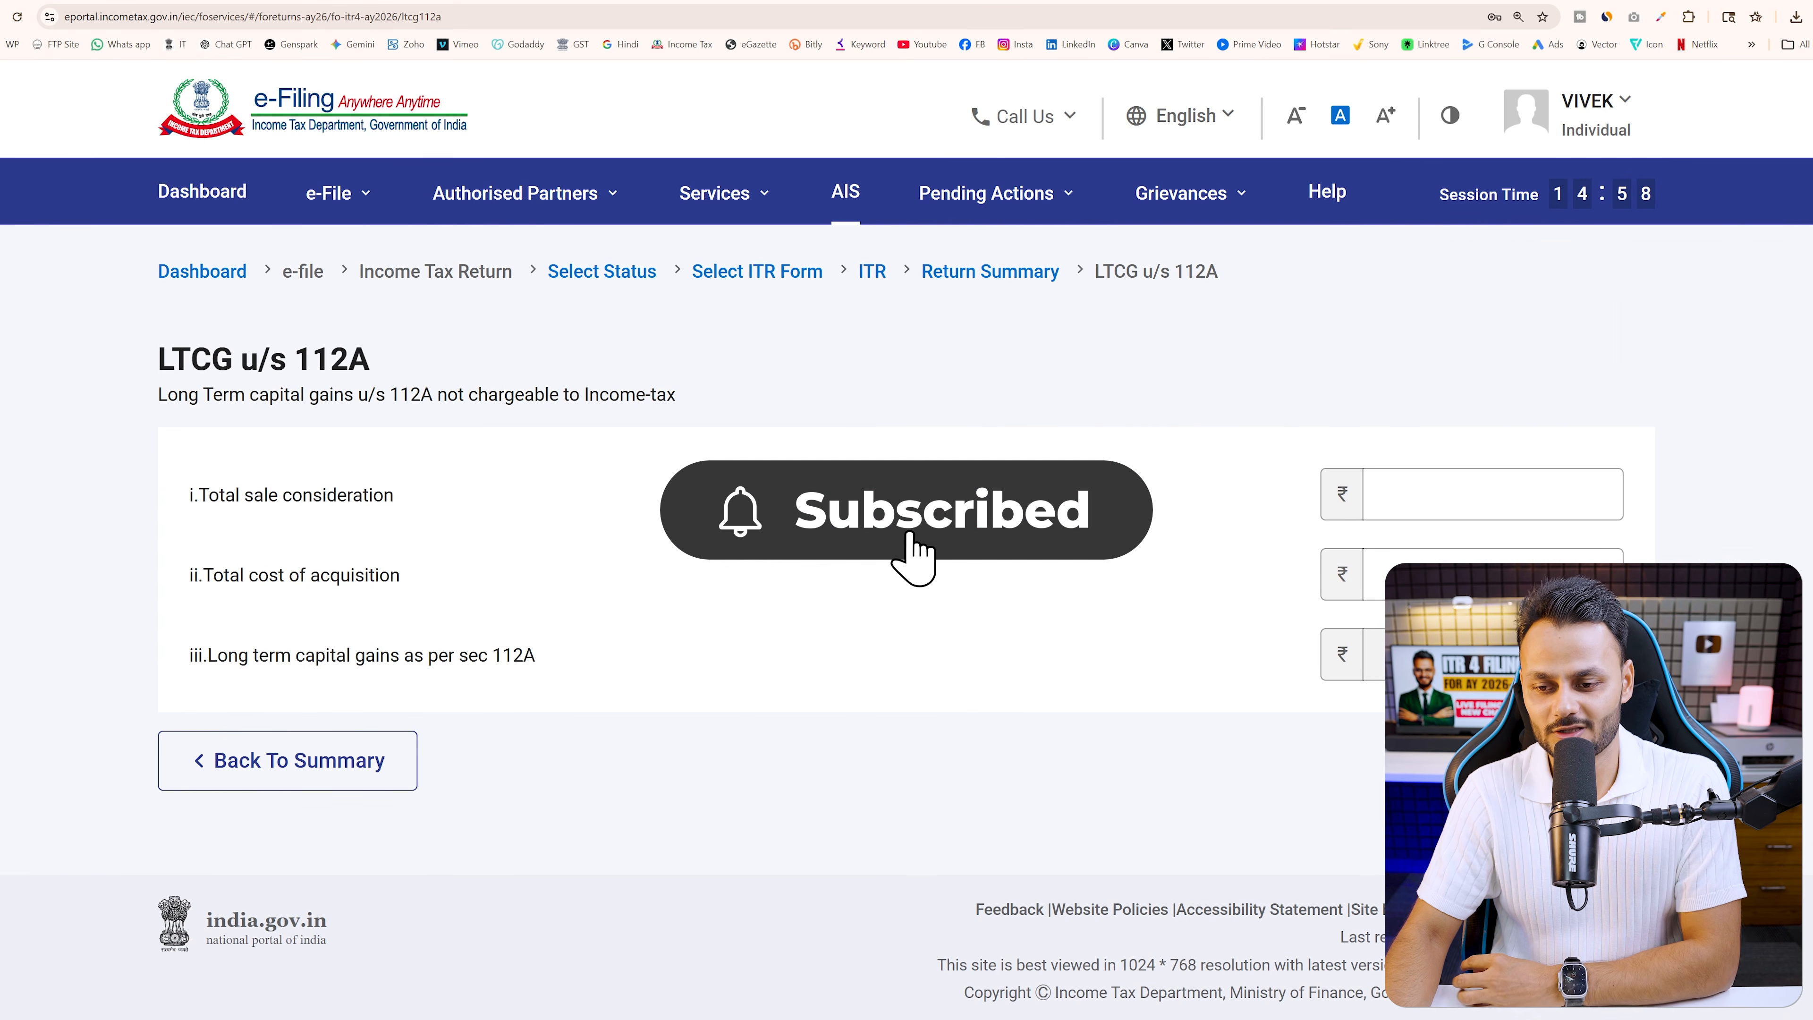
scroll(1111, 723, "down", 8)
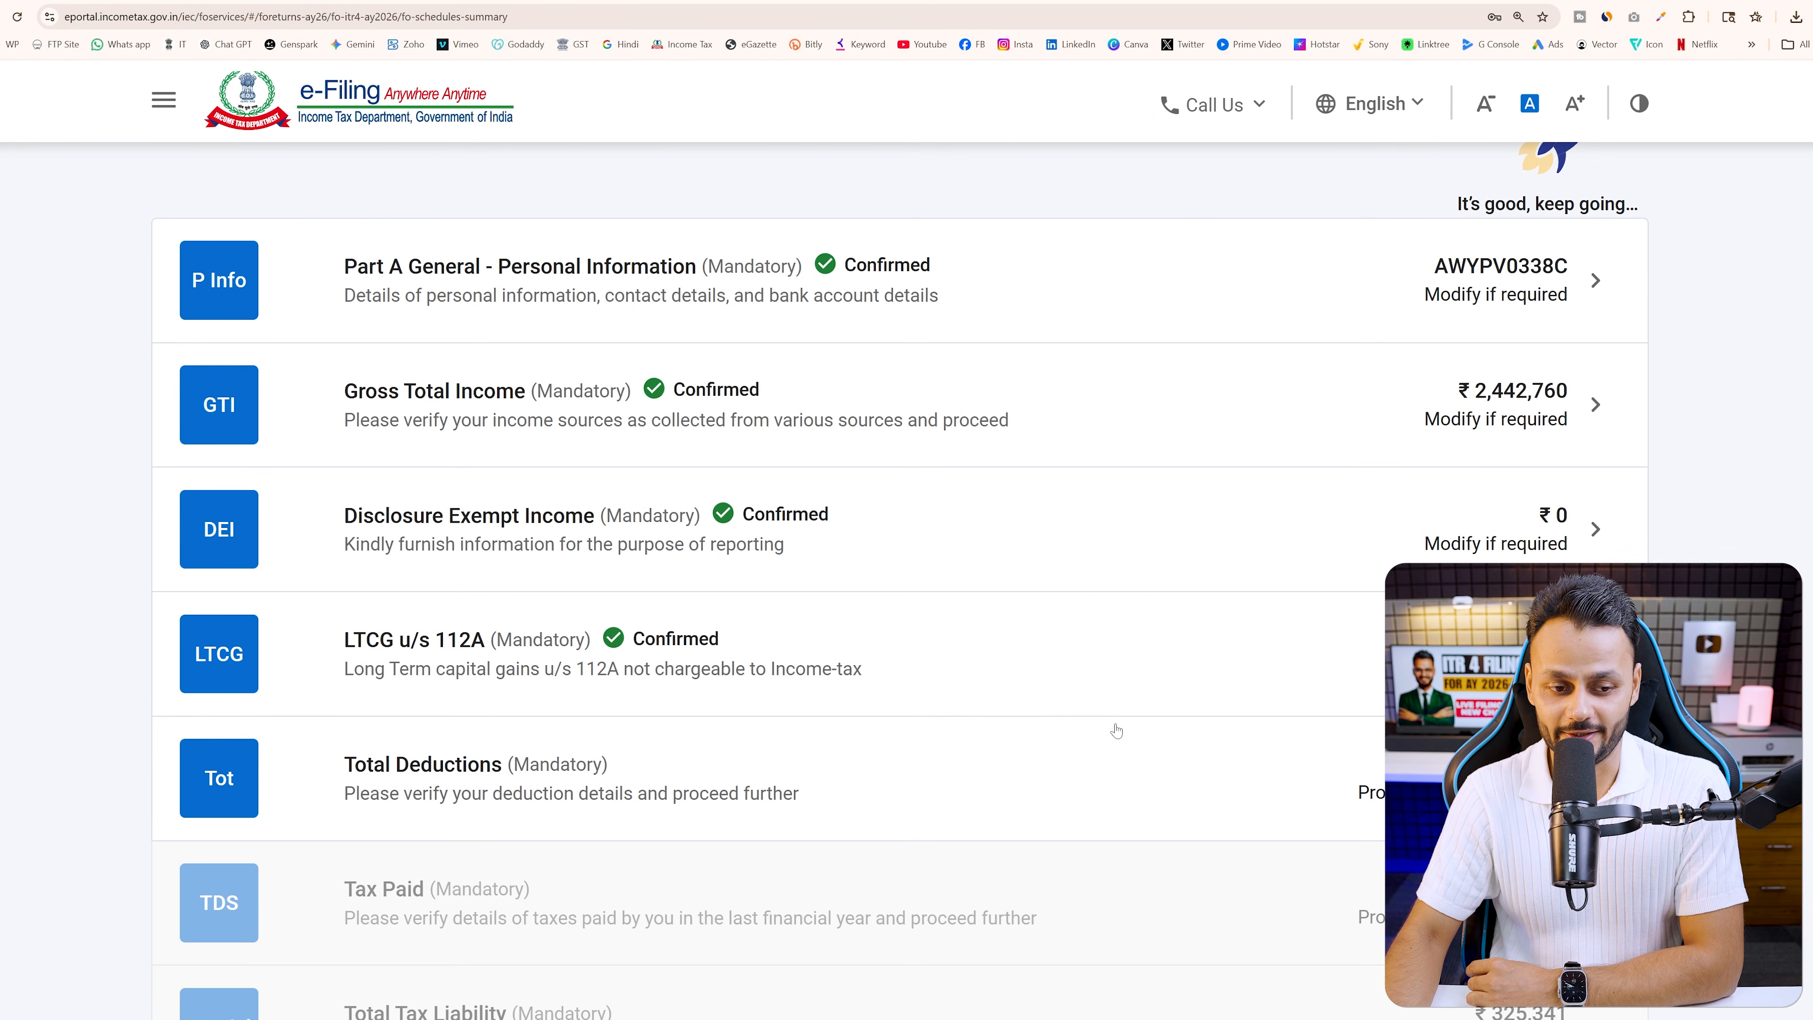
left_click(370, 610)
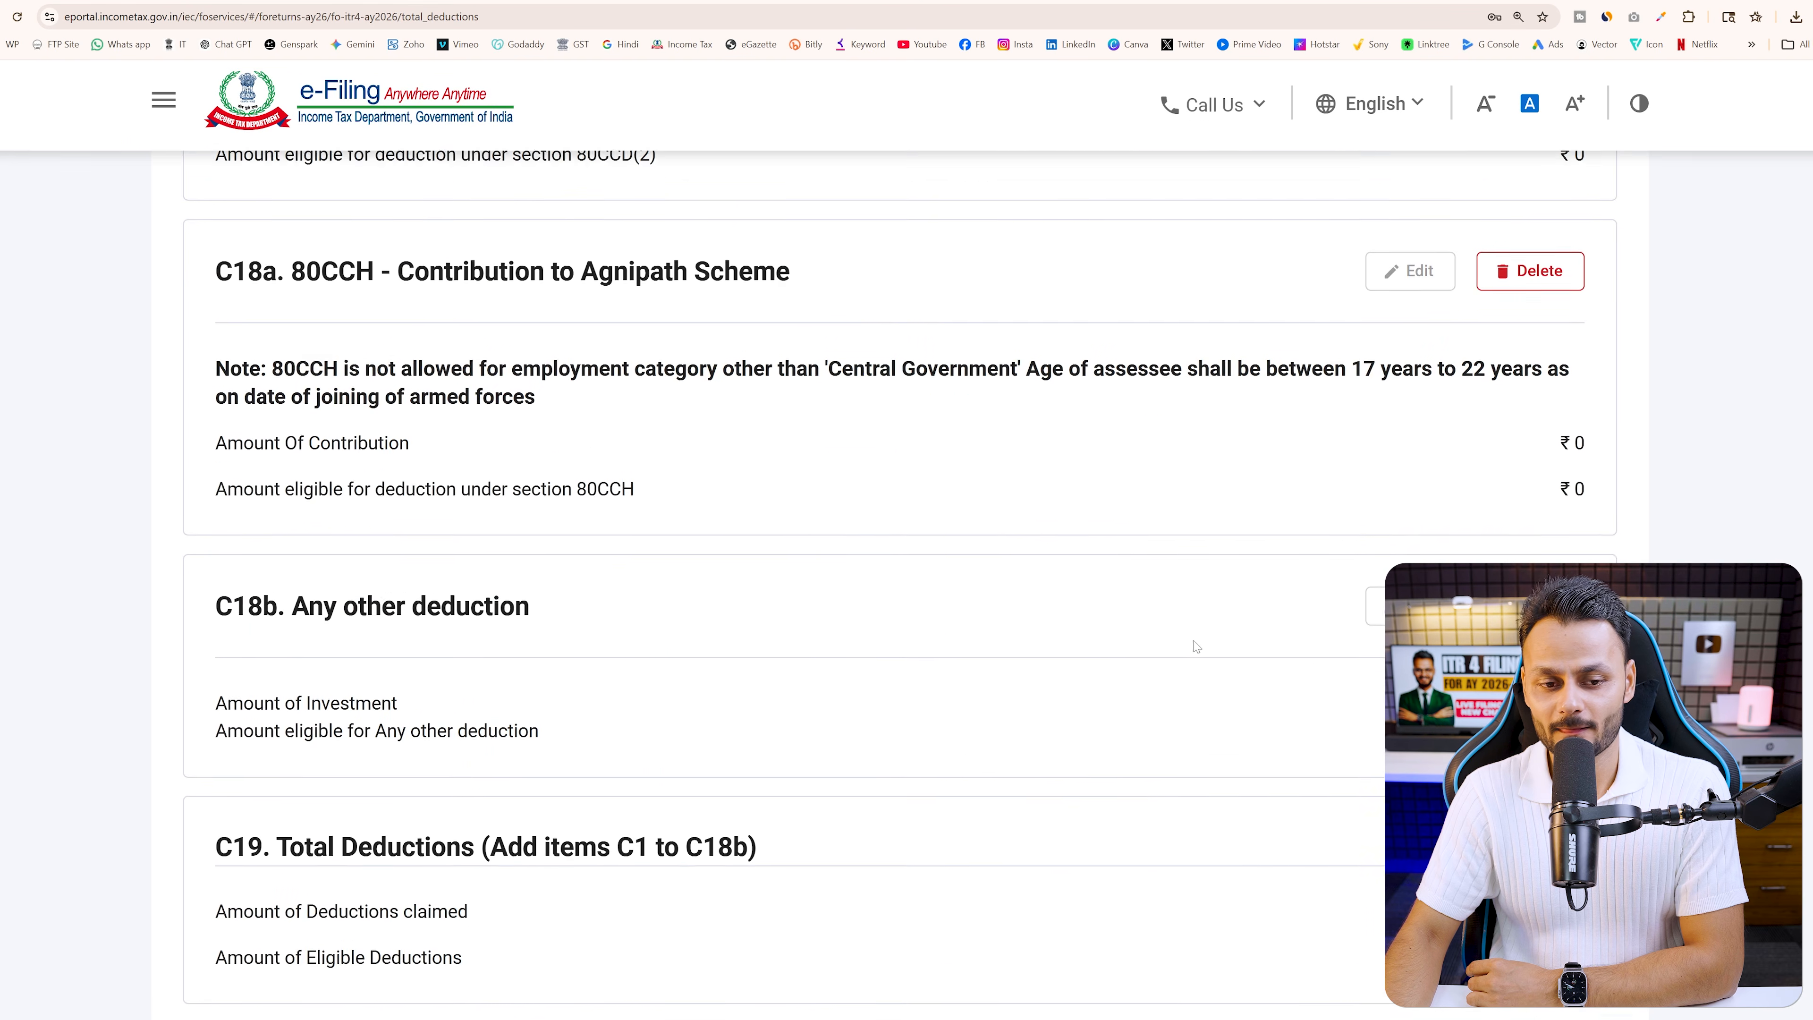
scroll(911, 654, "up", 2)
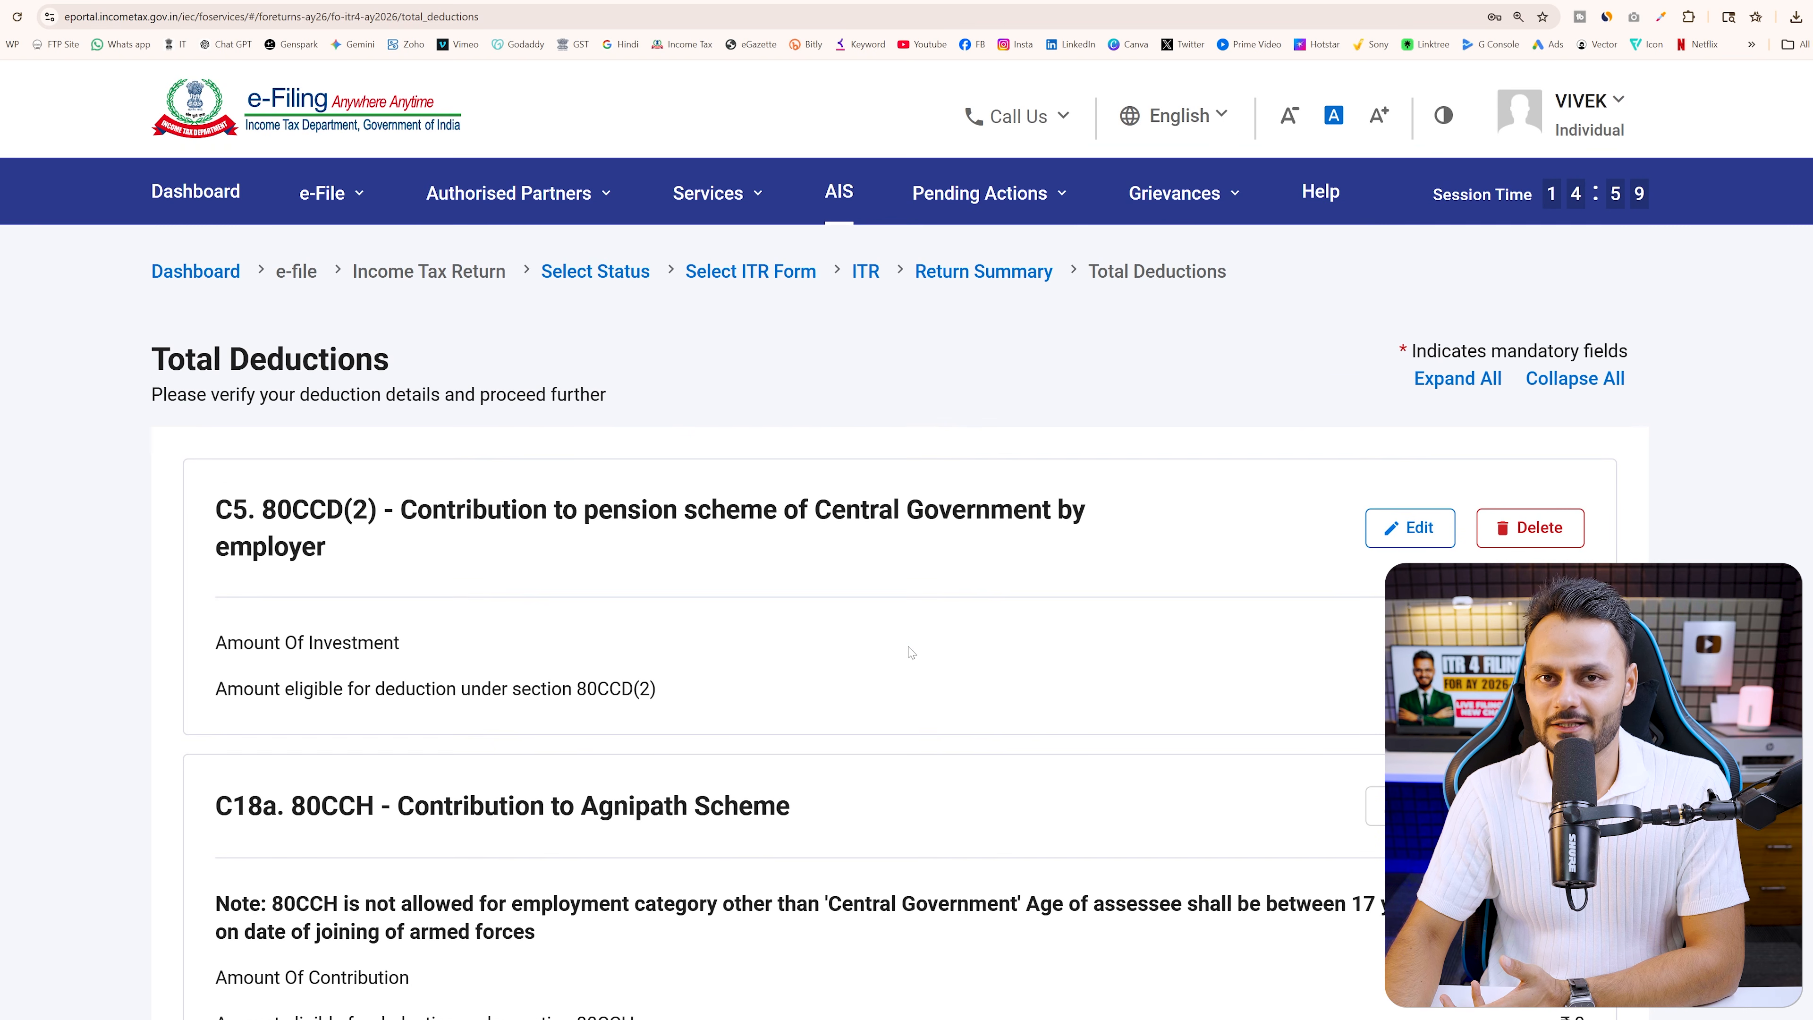
scroll(910, 653, "down", 4)
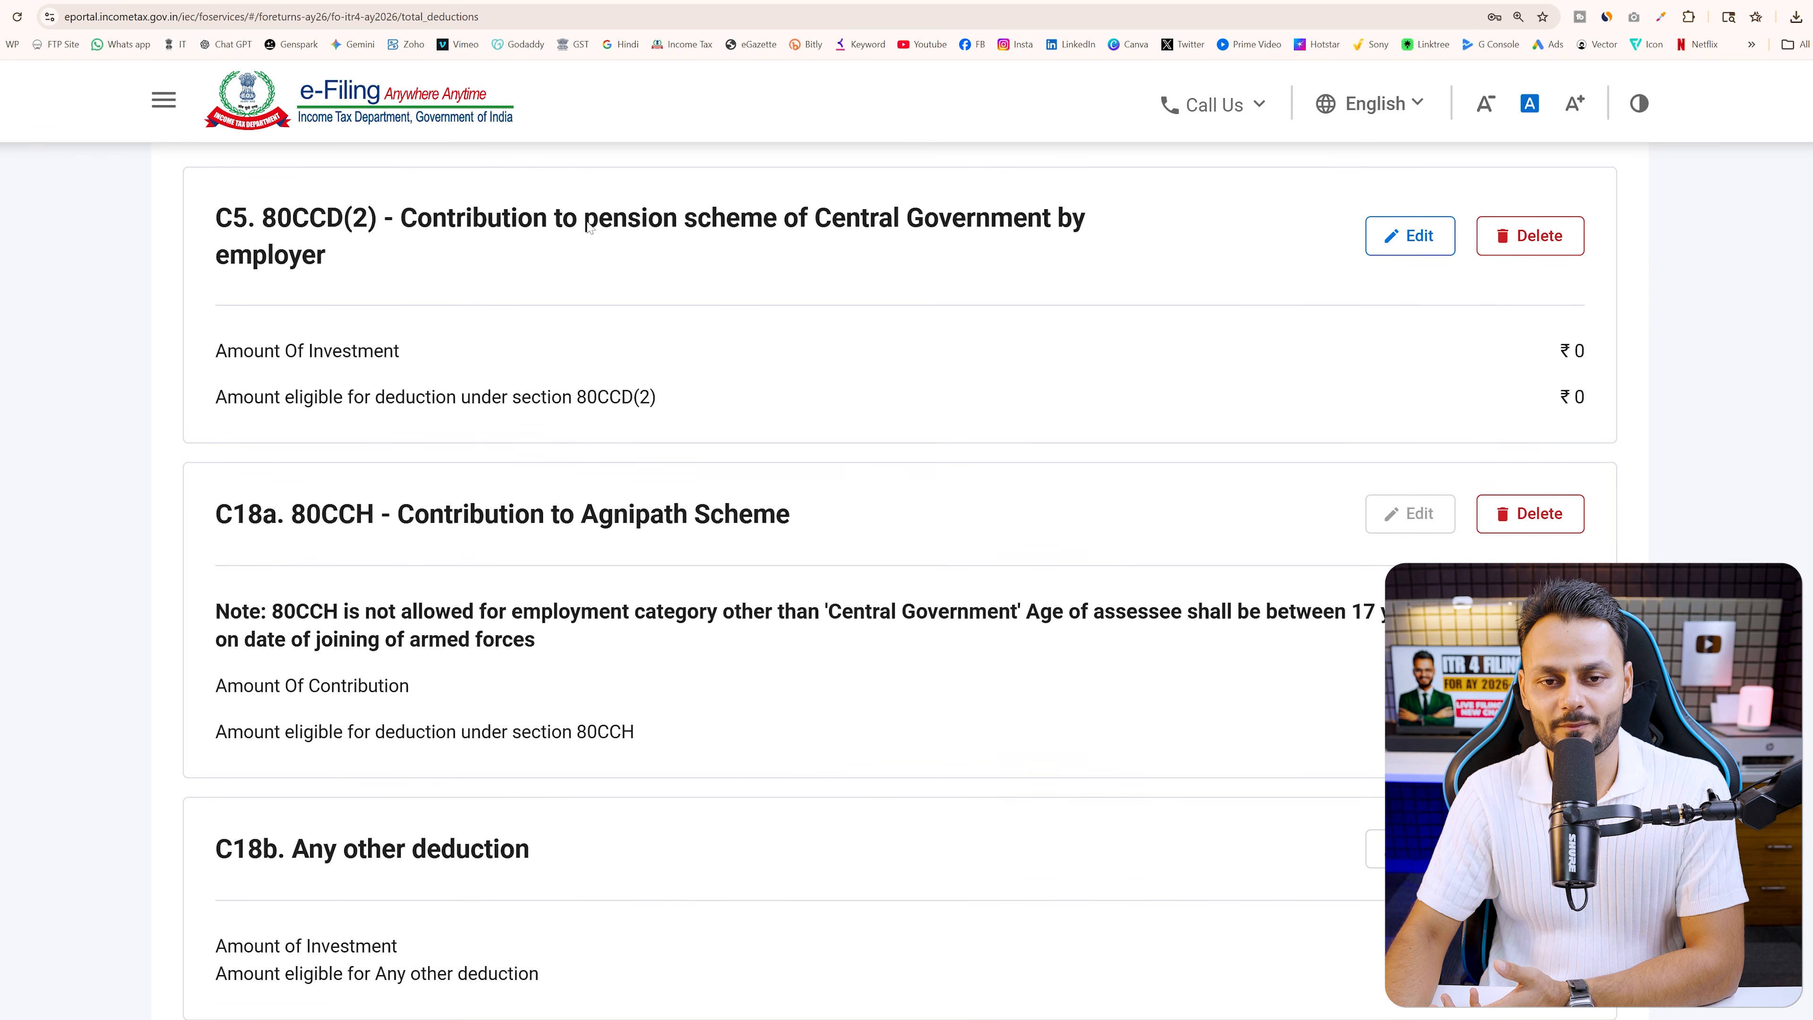
Check the pension scheme and Agnipath deduction cards, then confirm Total Deductions at ₹0
left_click_drag(588, 224, 1025, 242)
scroll(1007, 357, "down", 2)
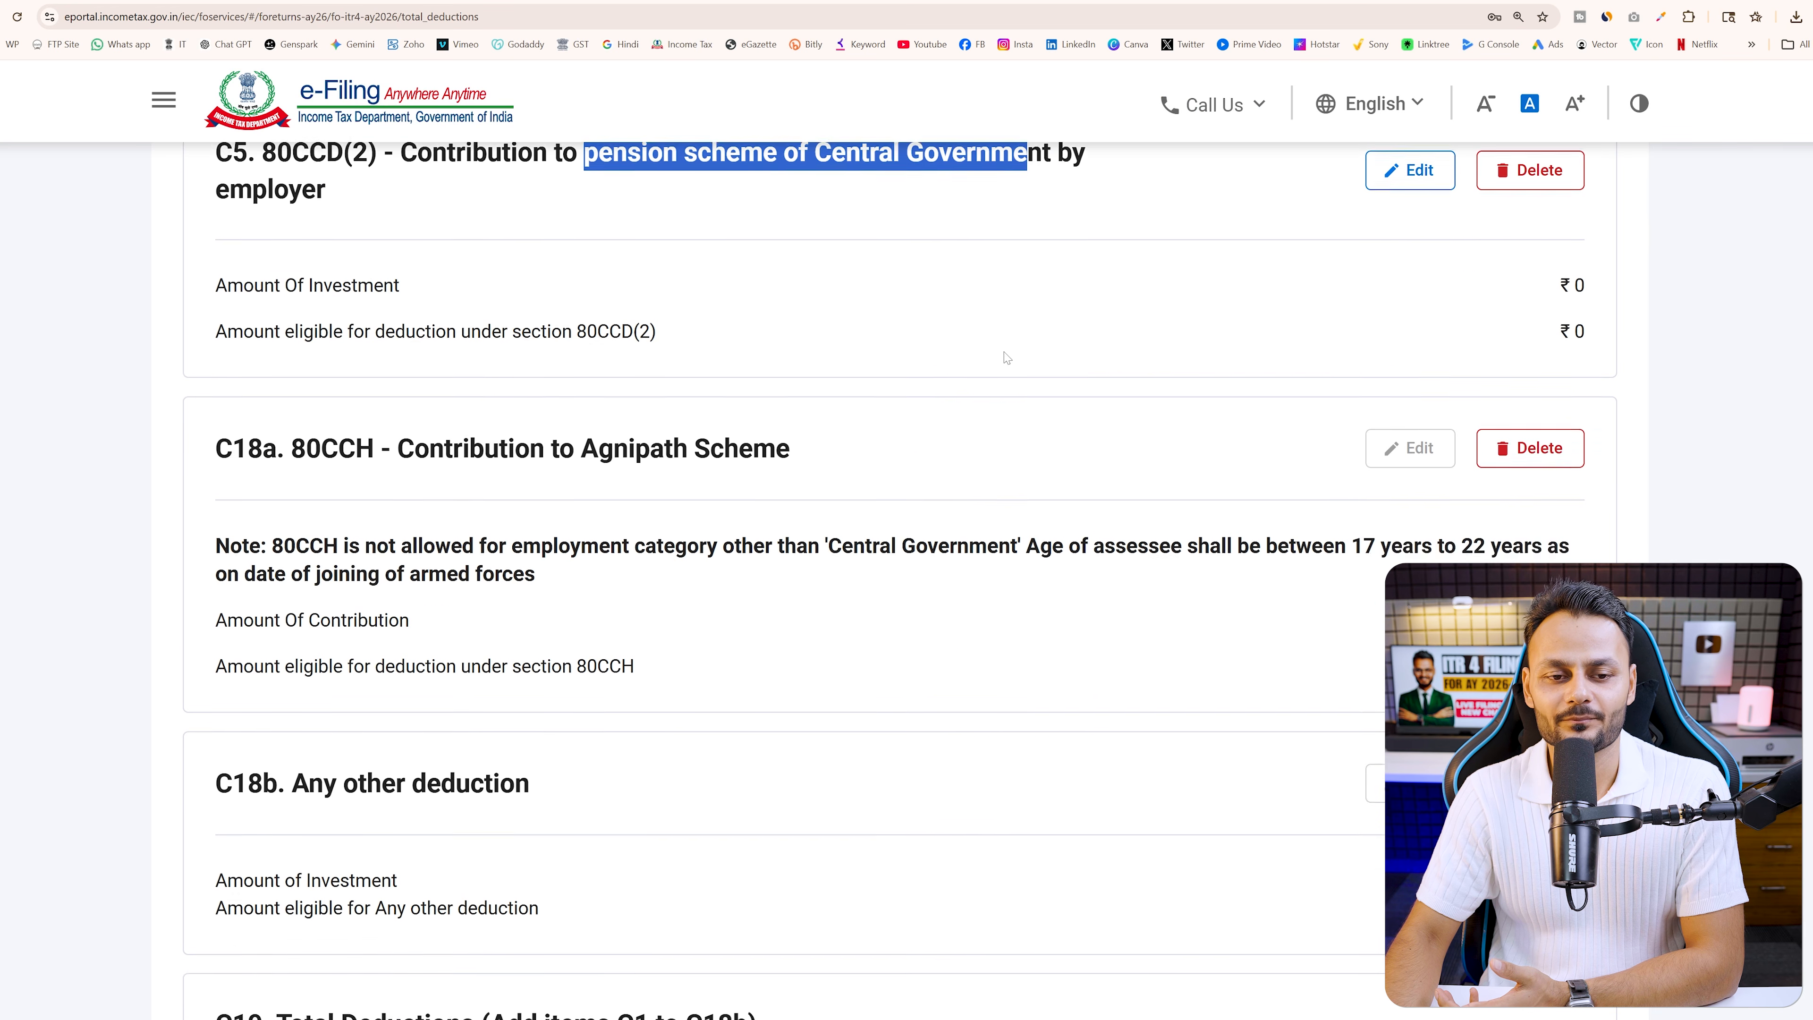
left_click_drag(419, 368, 843, 425)
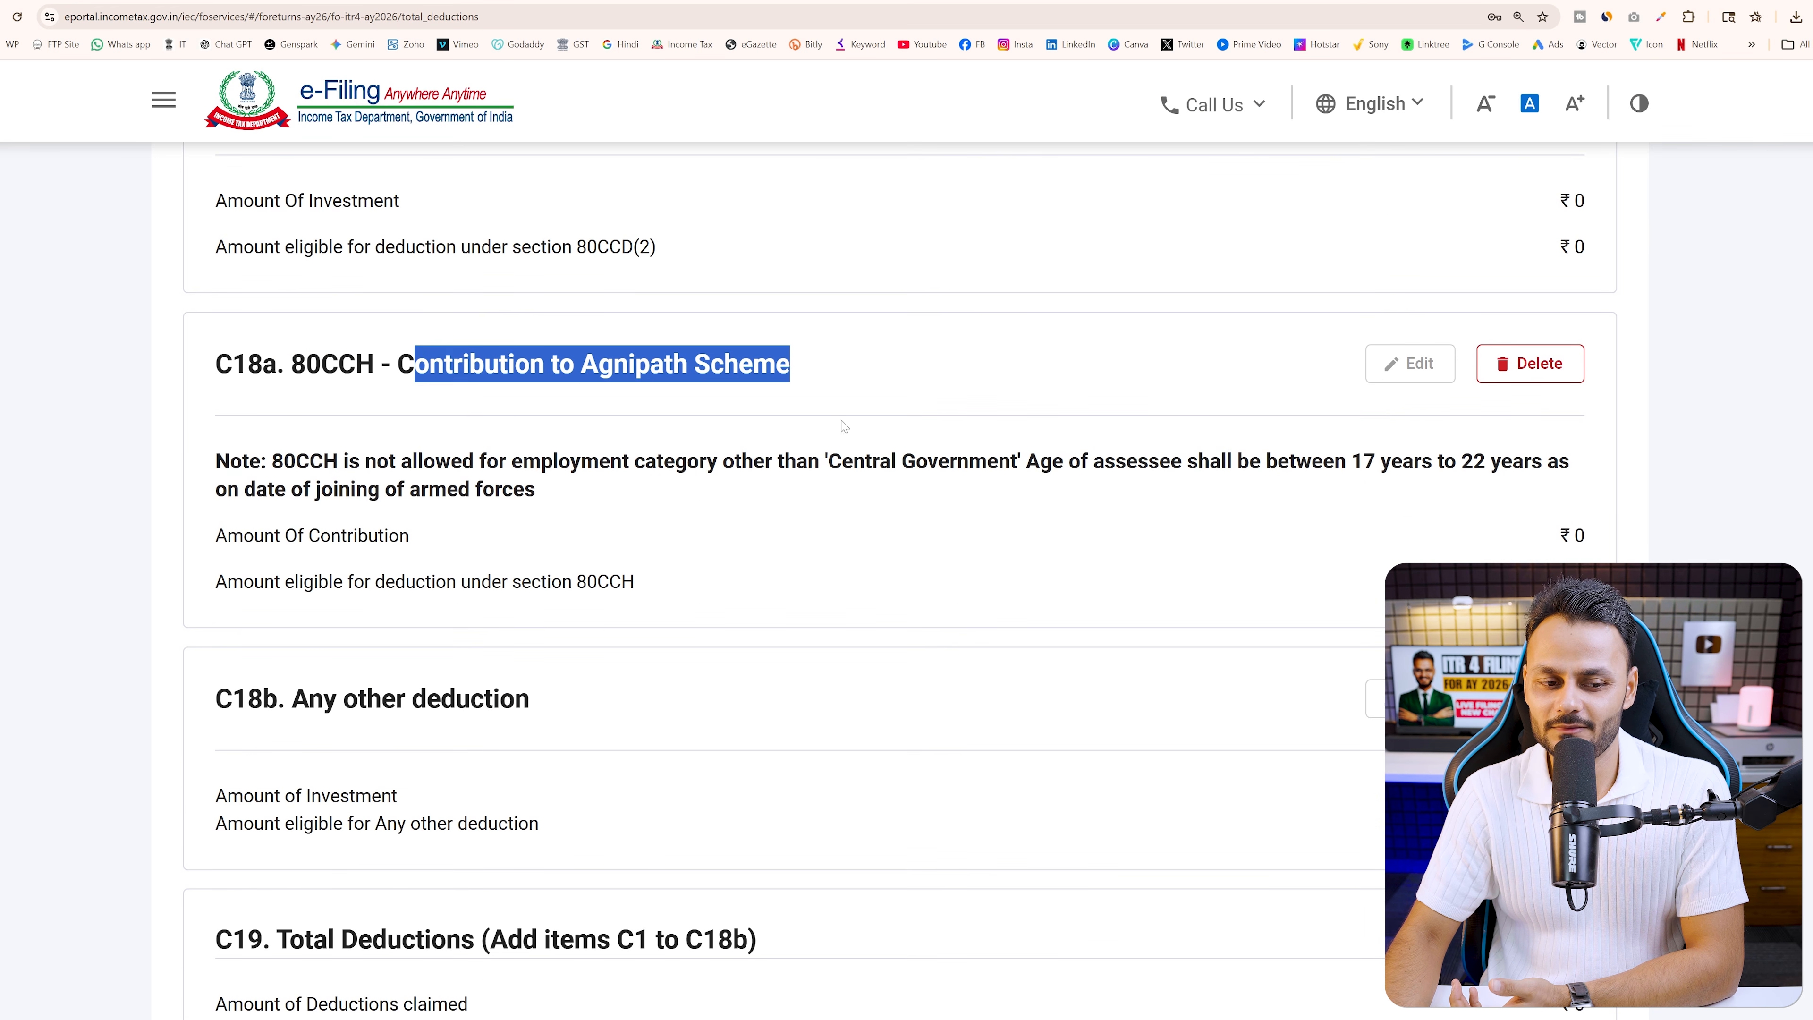
left_click_drag(325, 701, 607, 689)
scroll(1035, 628, "down", 5)
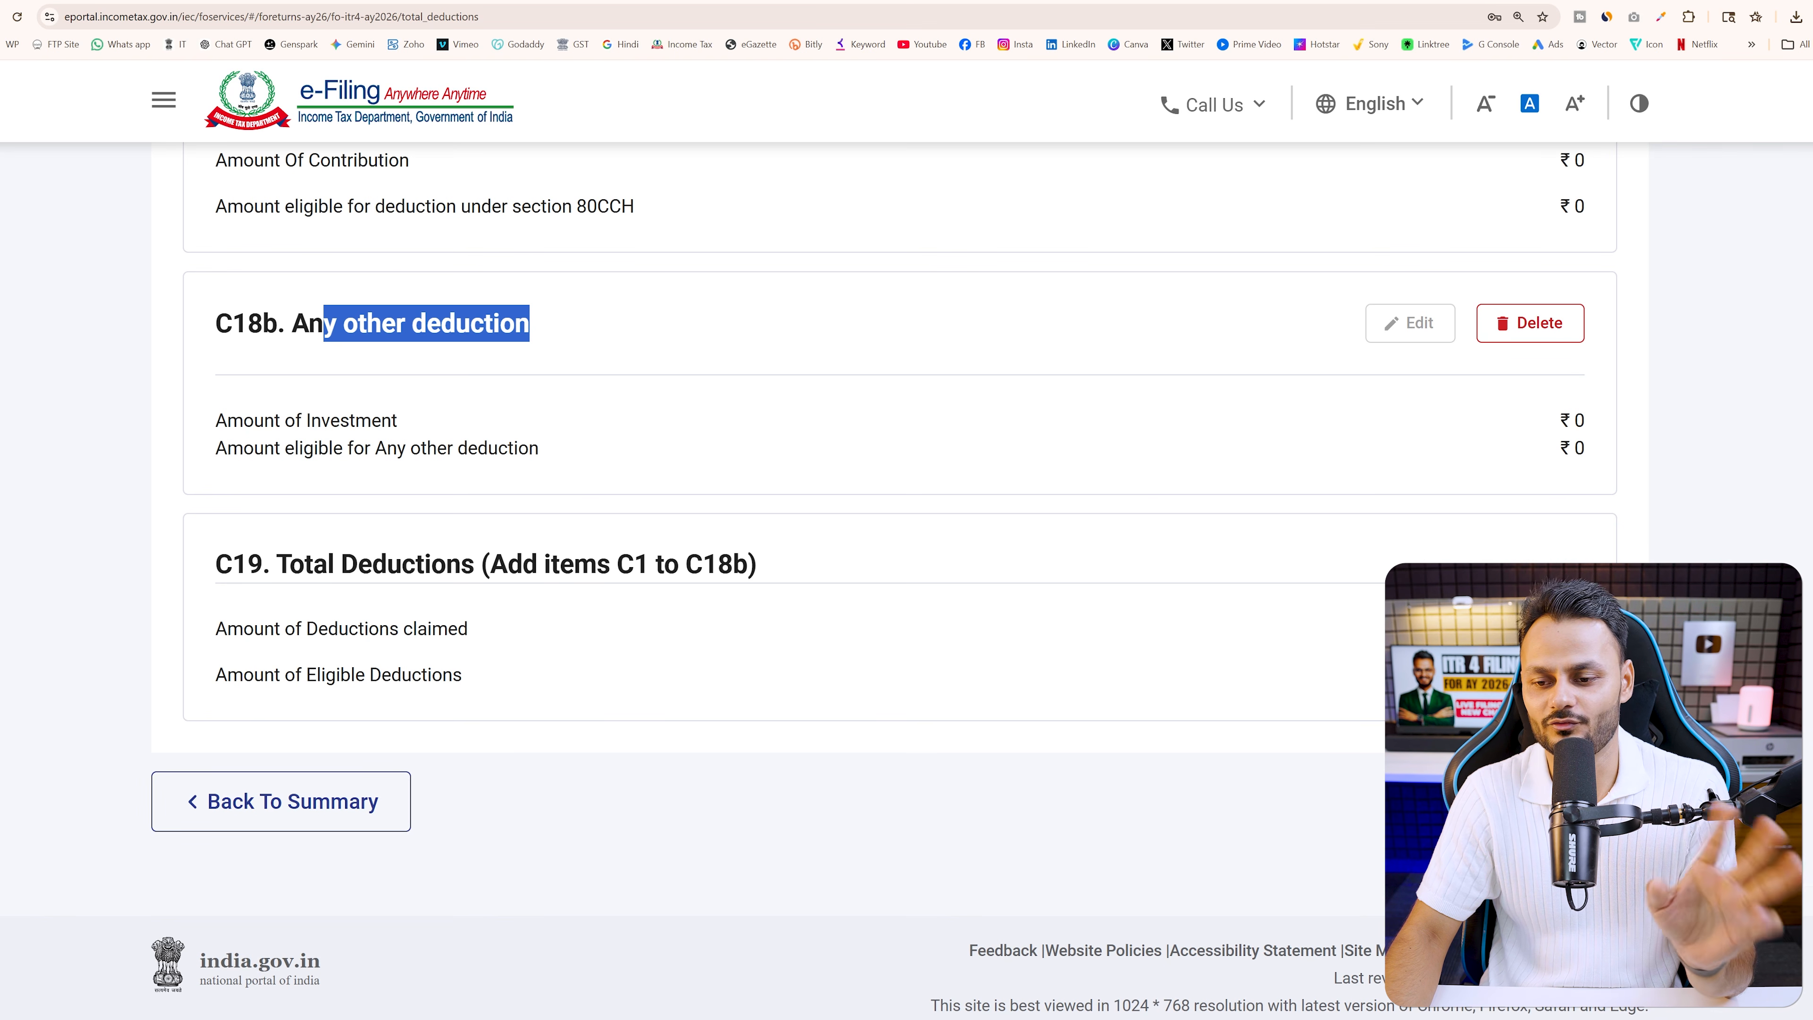
left_click(1570, 802)
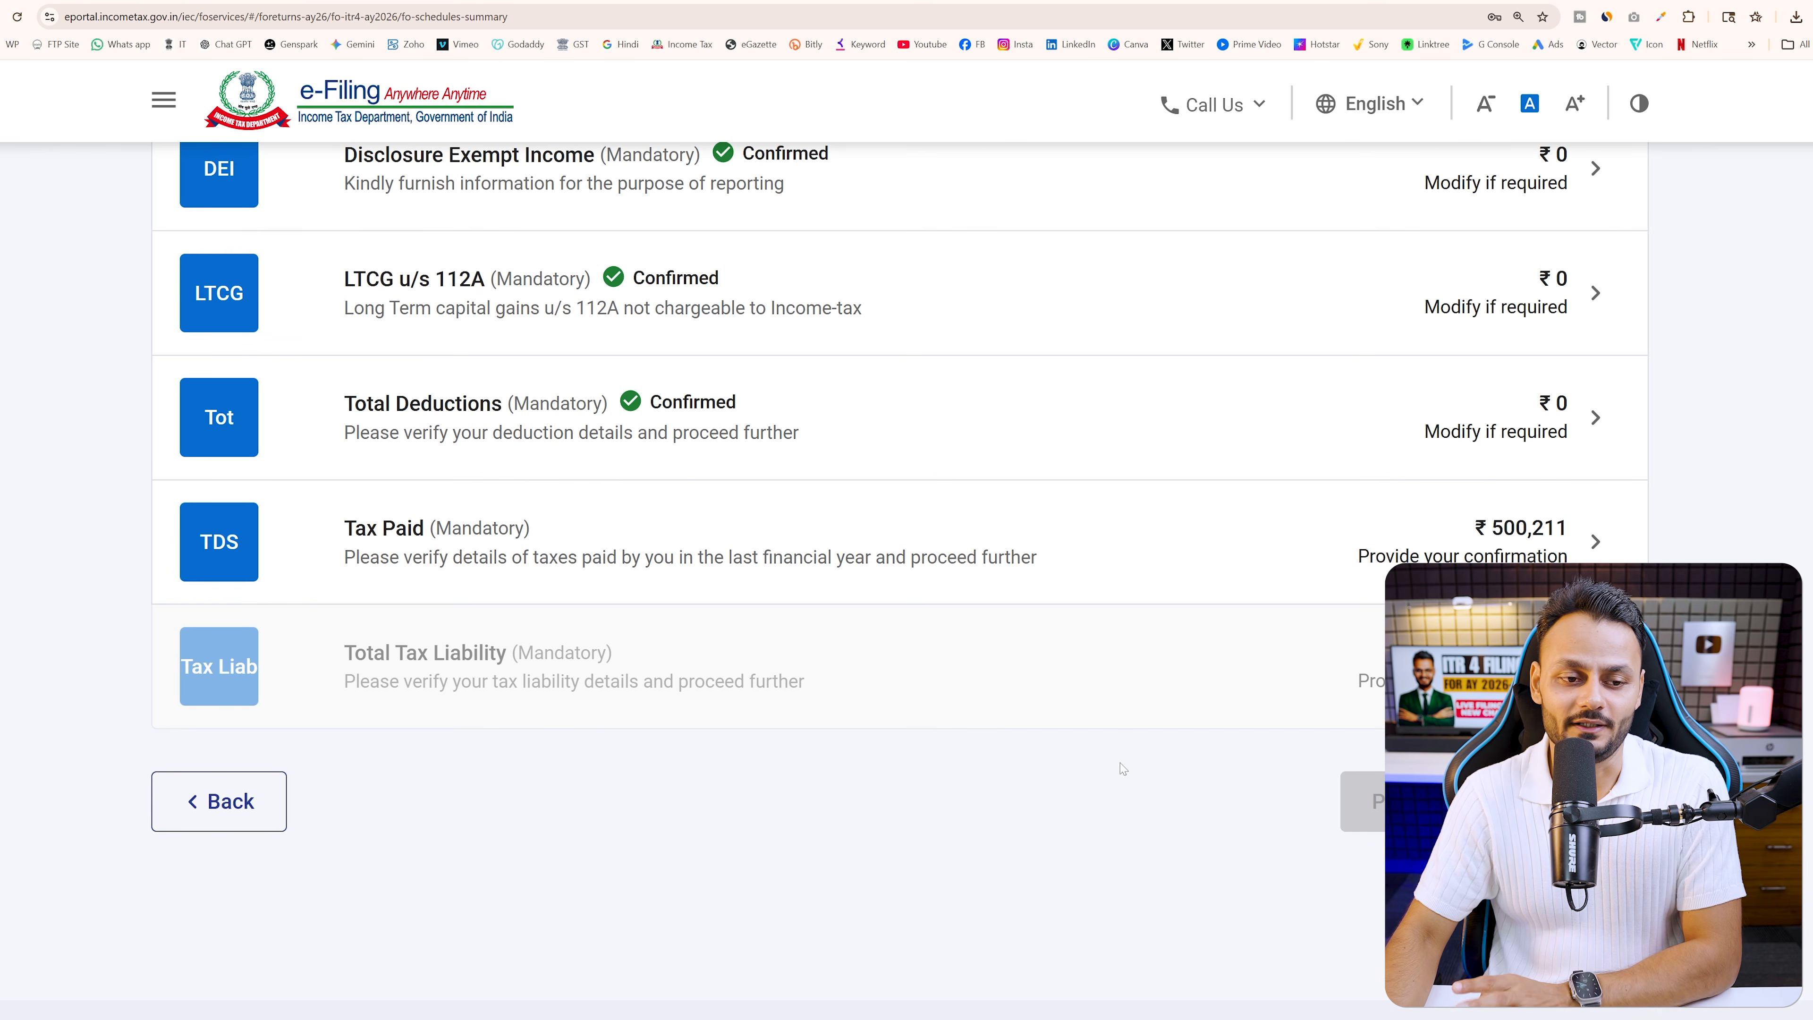
Review and confirm the Tax Paid schedule at ₹500,211
left_click(1092, 564)
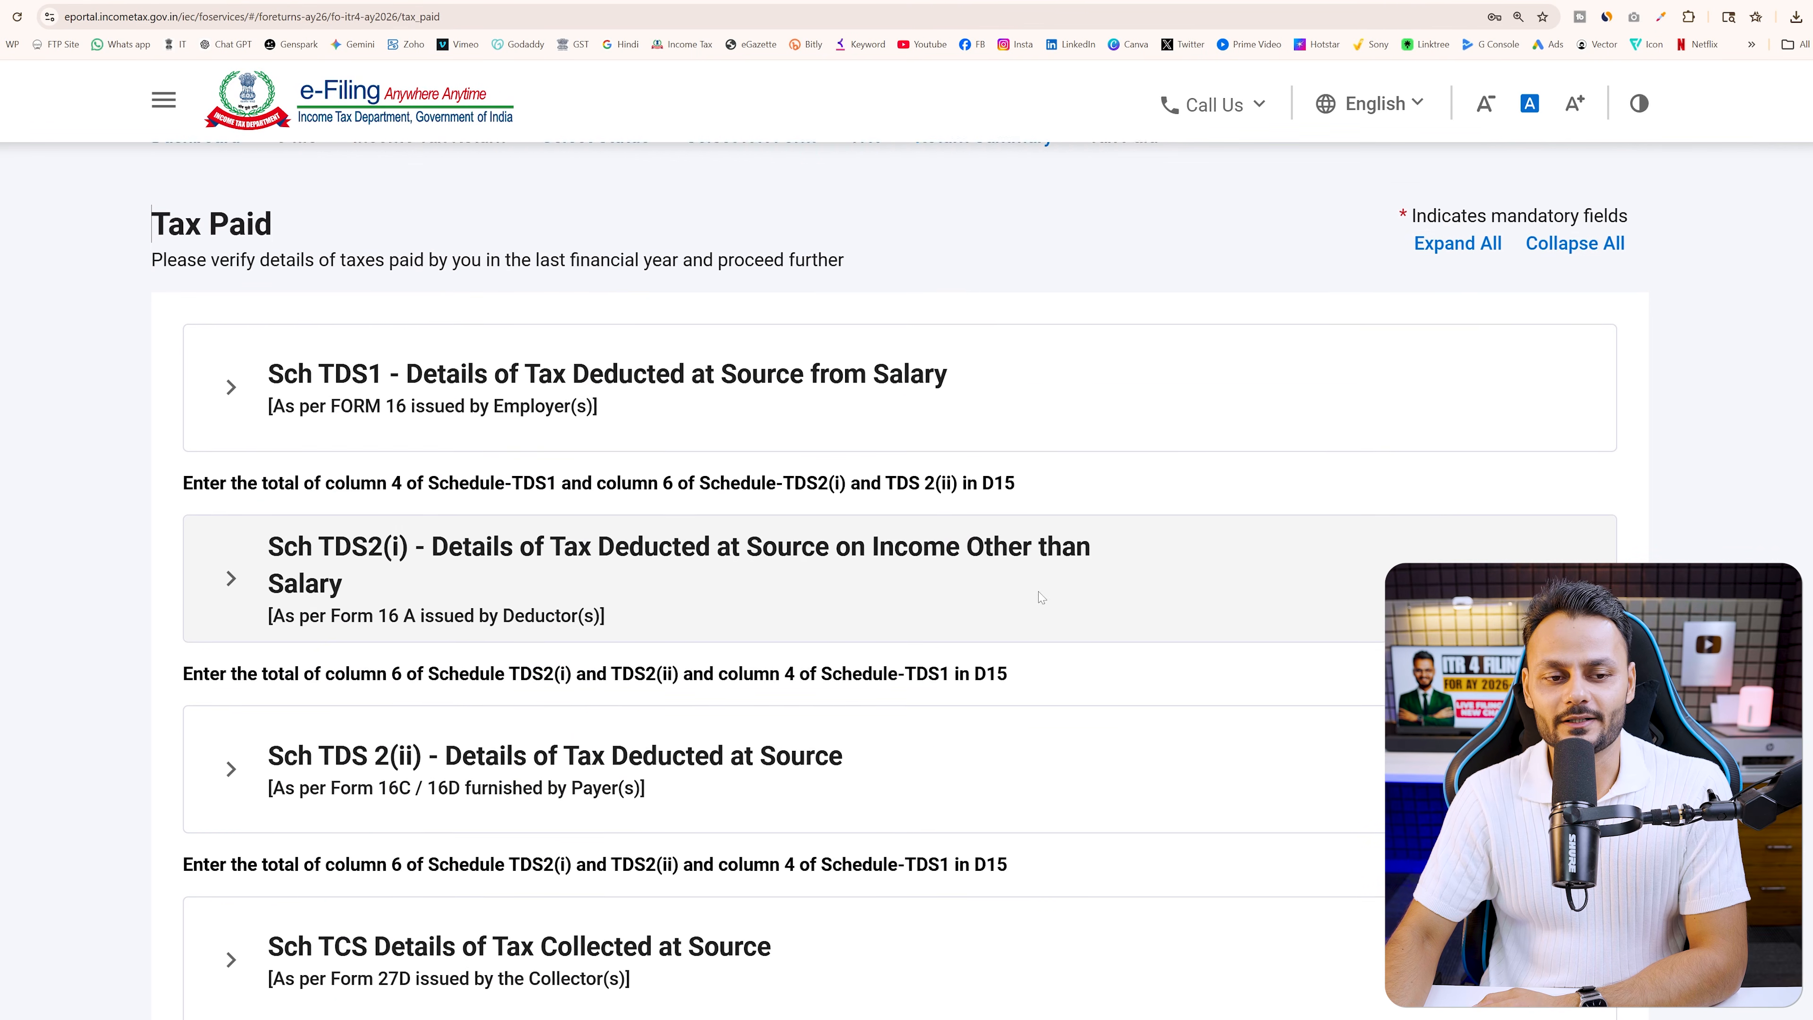
scroll(537, 427, "down", 6)
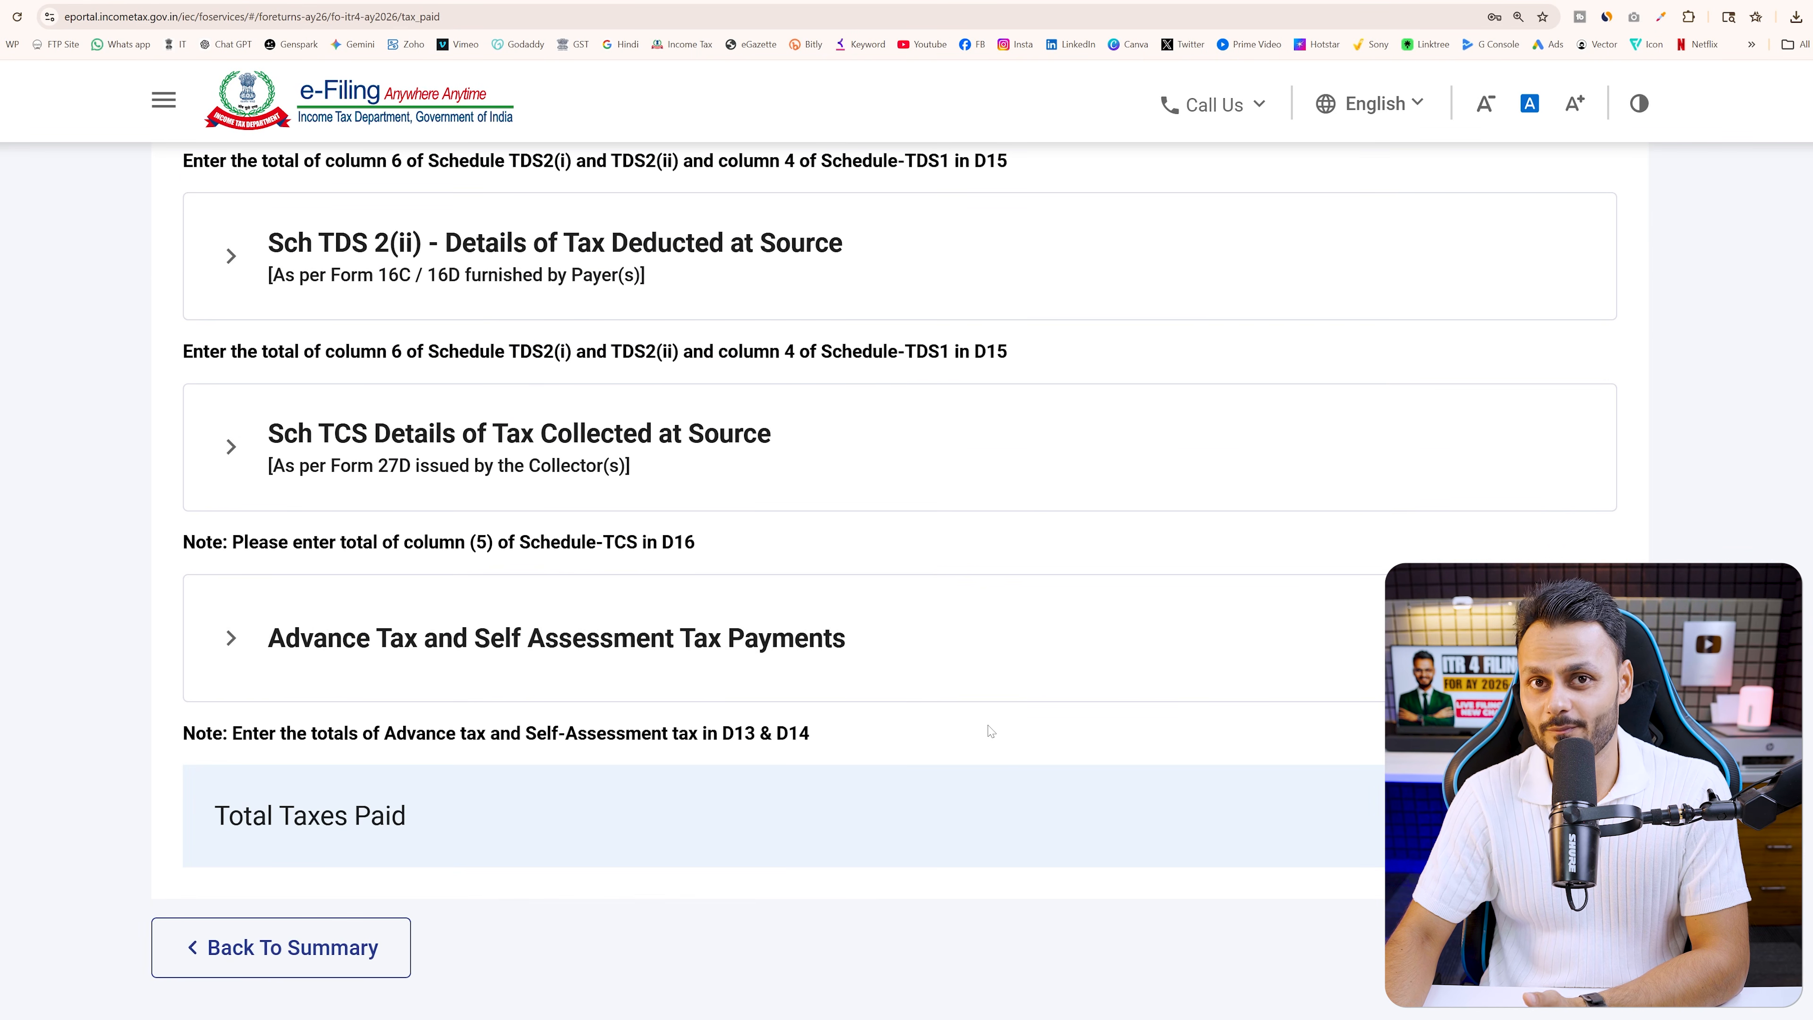
scroll(1044, 716, "down", 2)
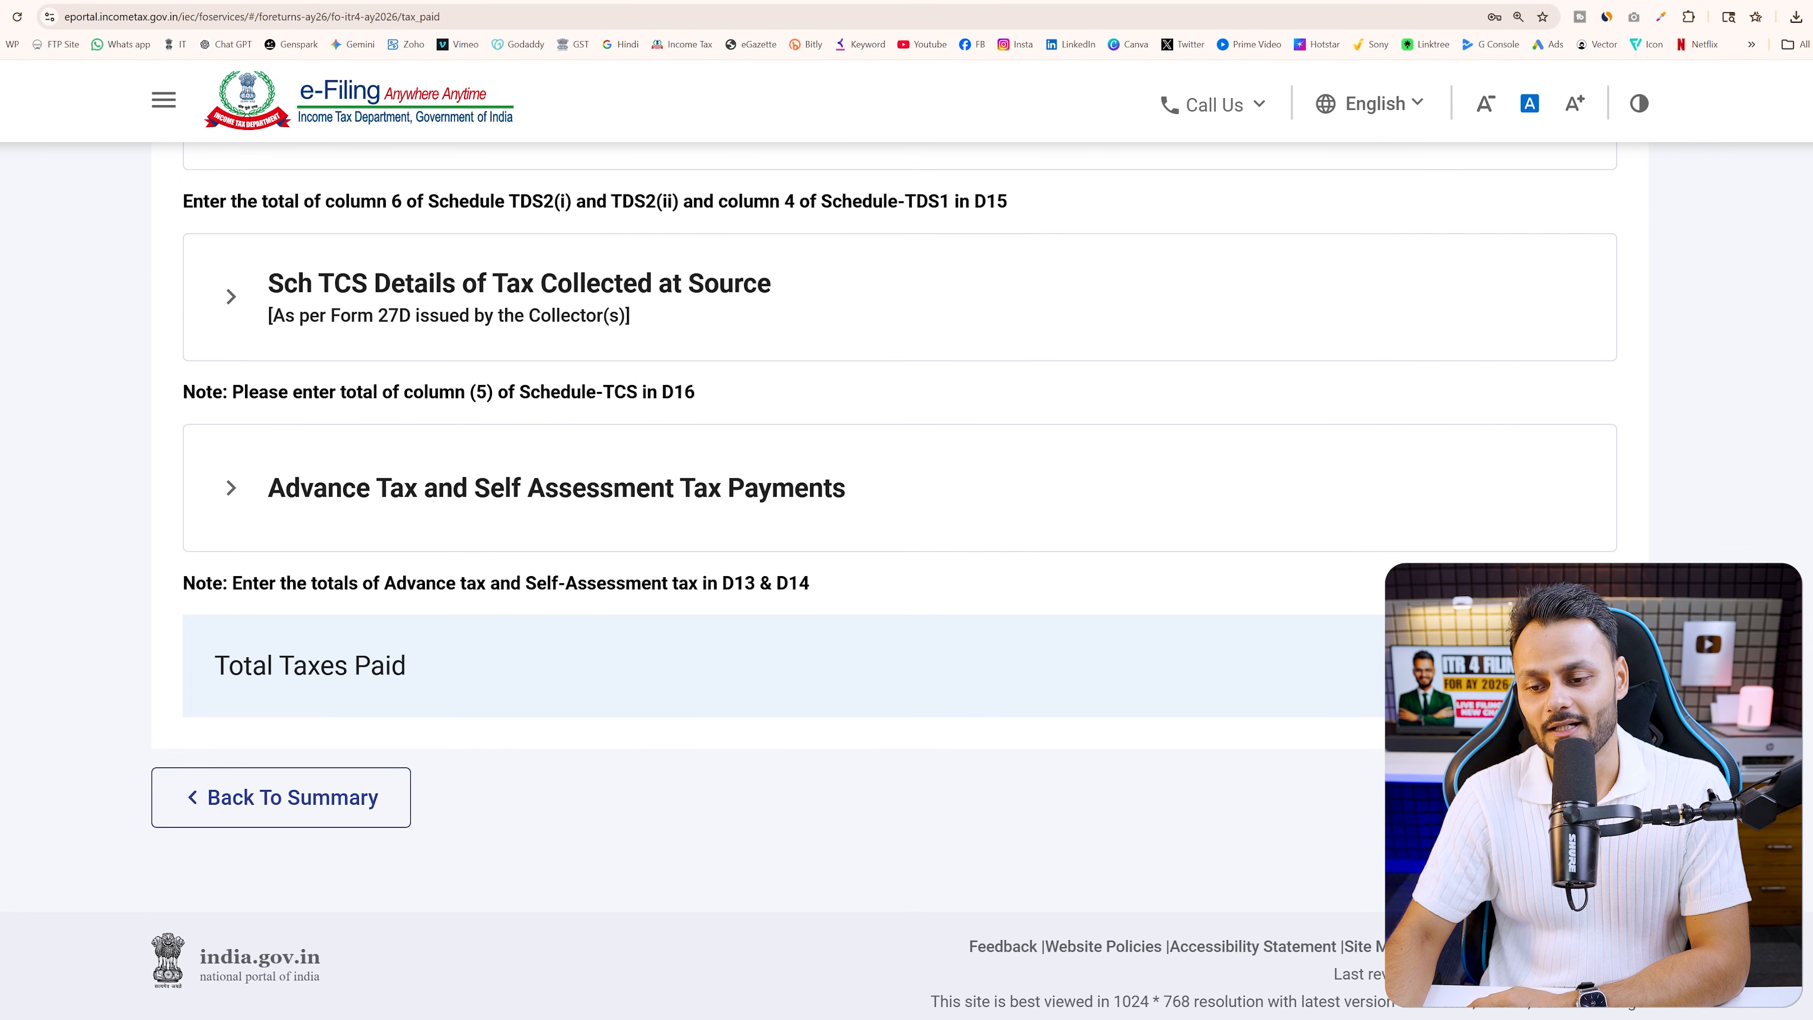
left_click(1570, 798)
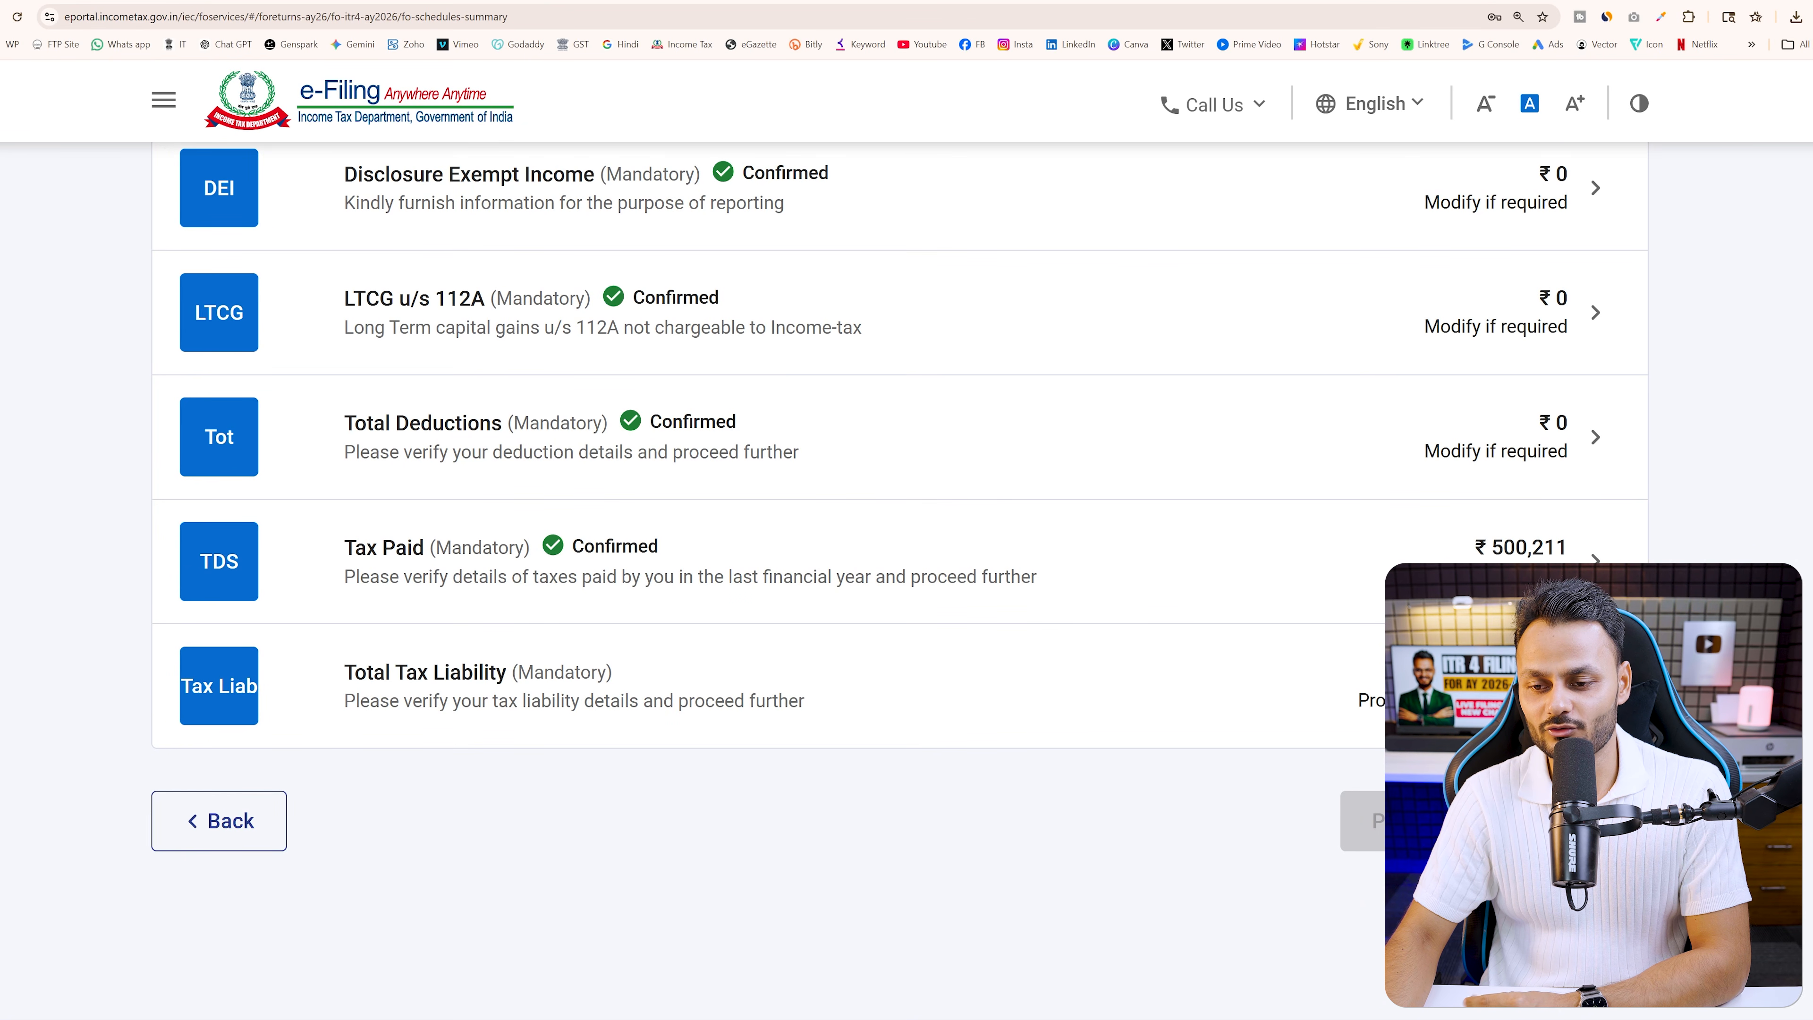
Review the Total Tax Liability schedule at ₹325,341 and return to the summary
left_click(1162, 697)
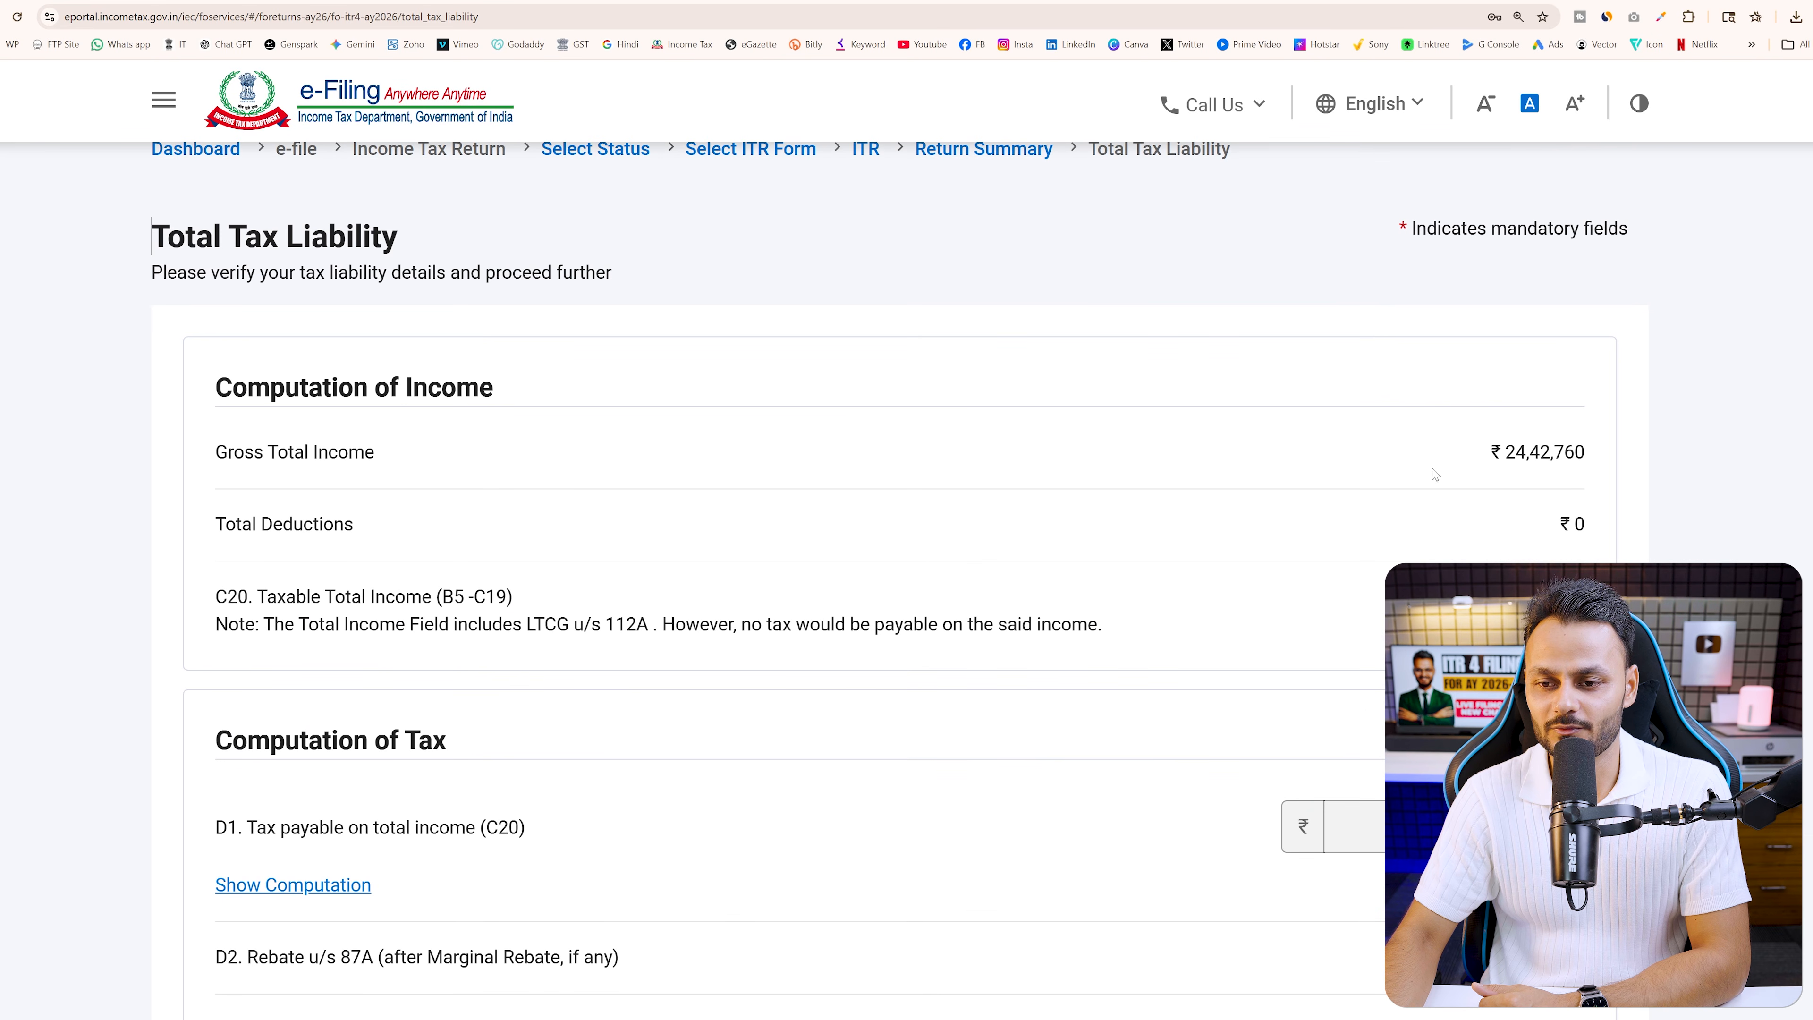
scroll(1184, 566, "down", 10)
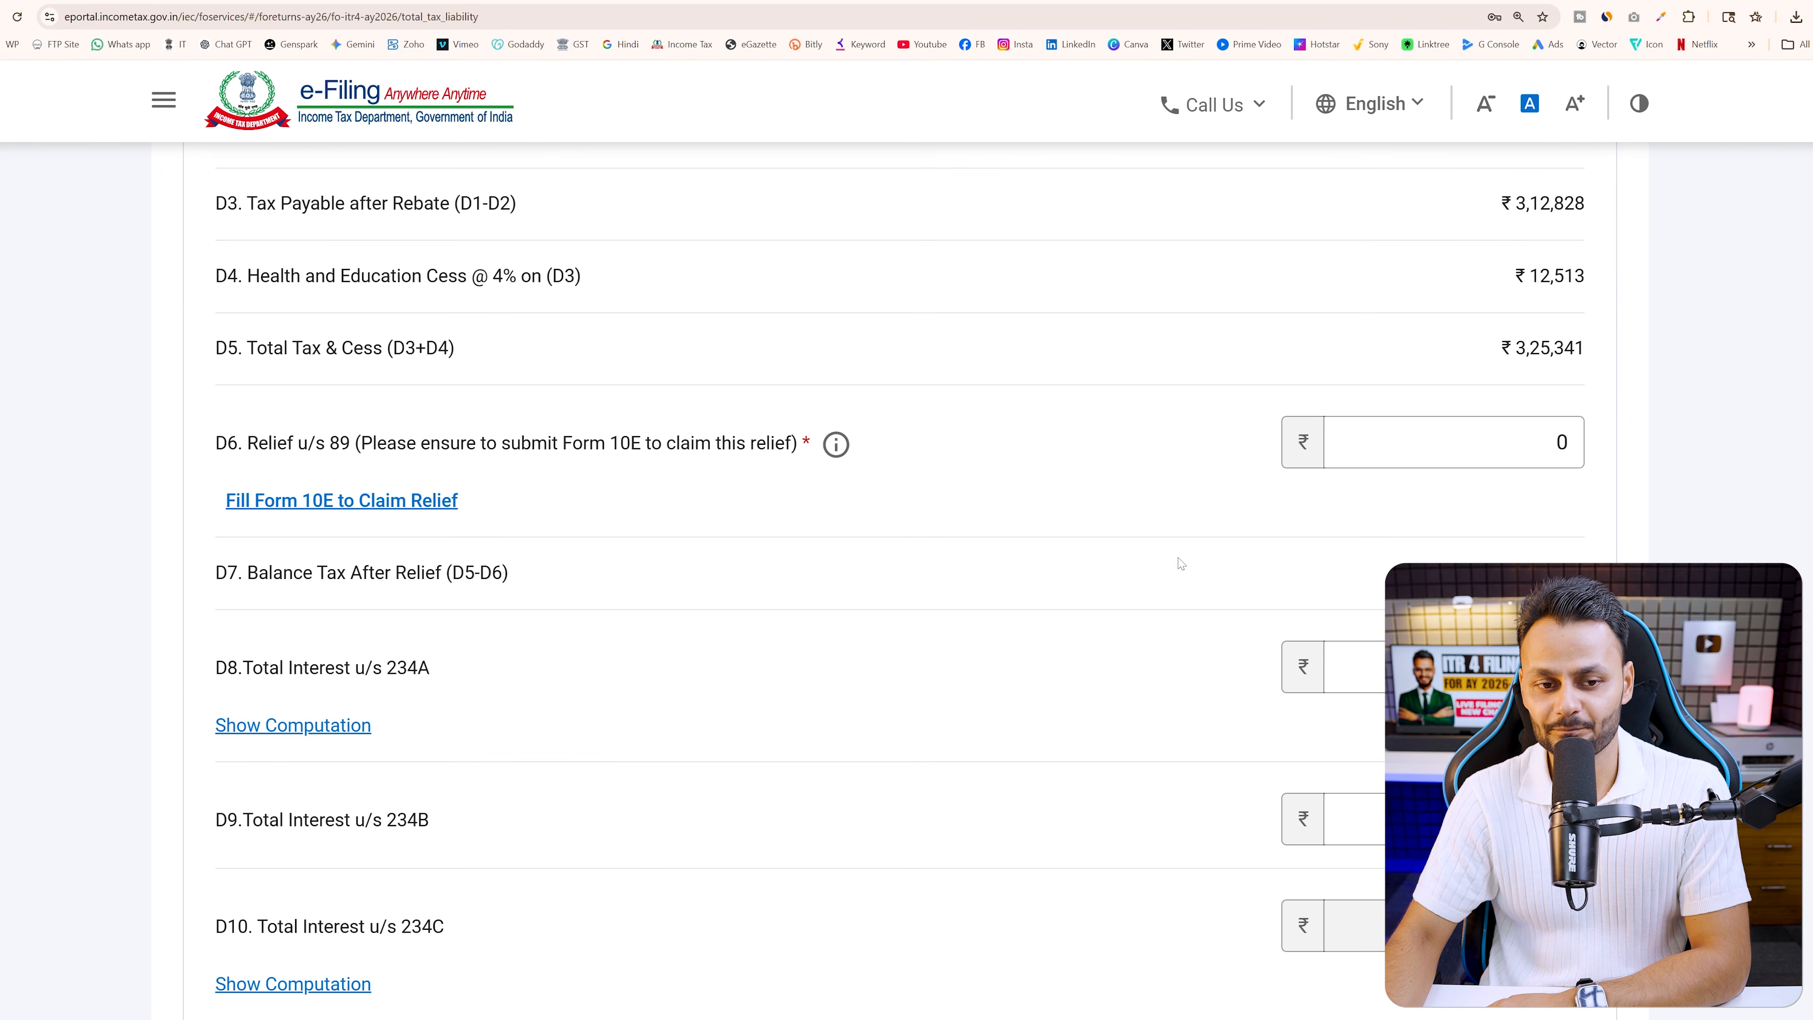
scroll(1181, 564, "down", 15)
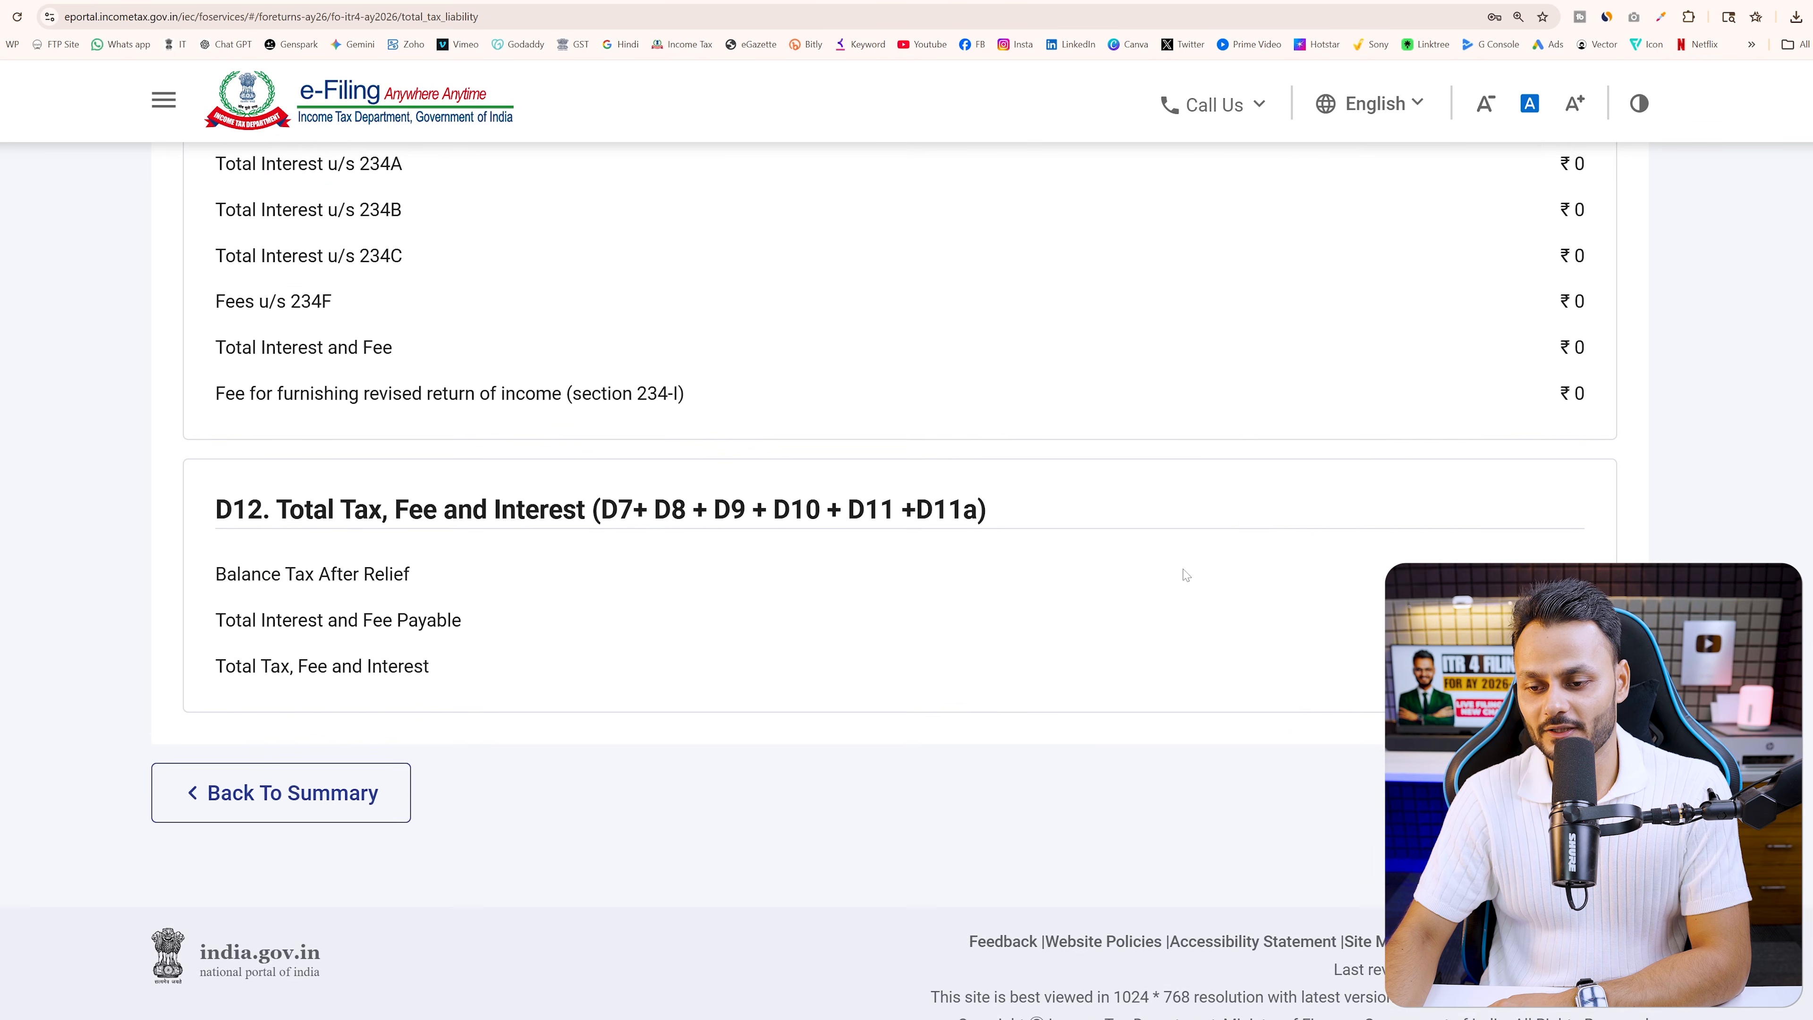
key("alt+Left")
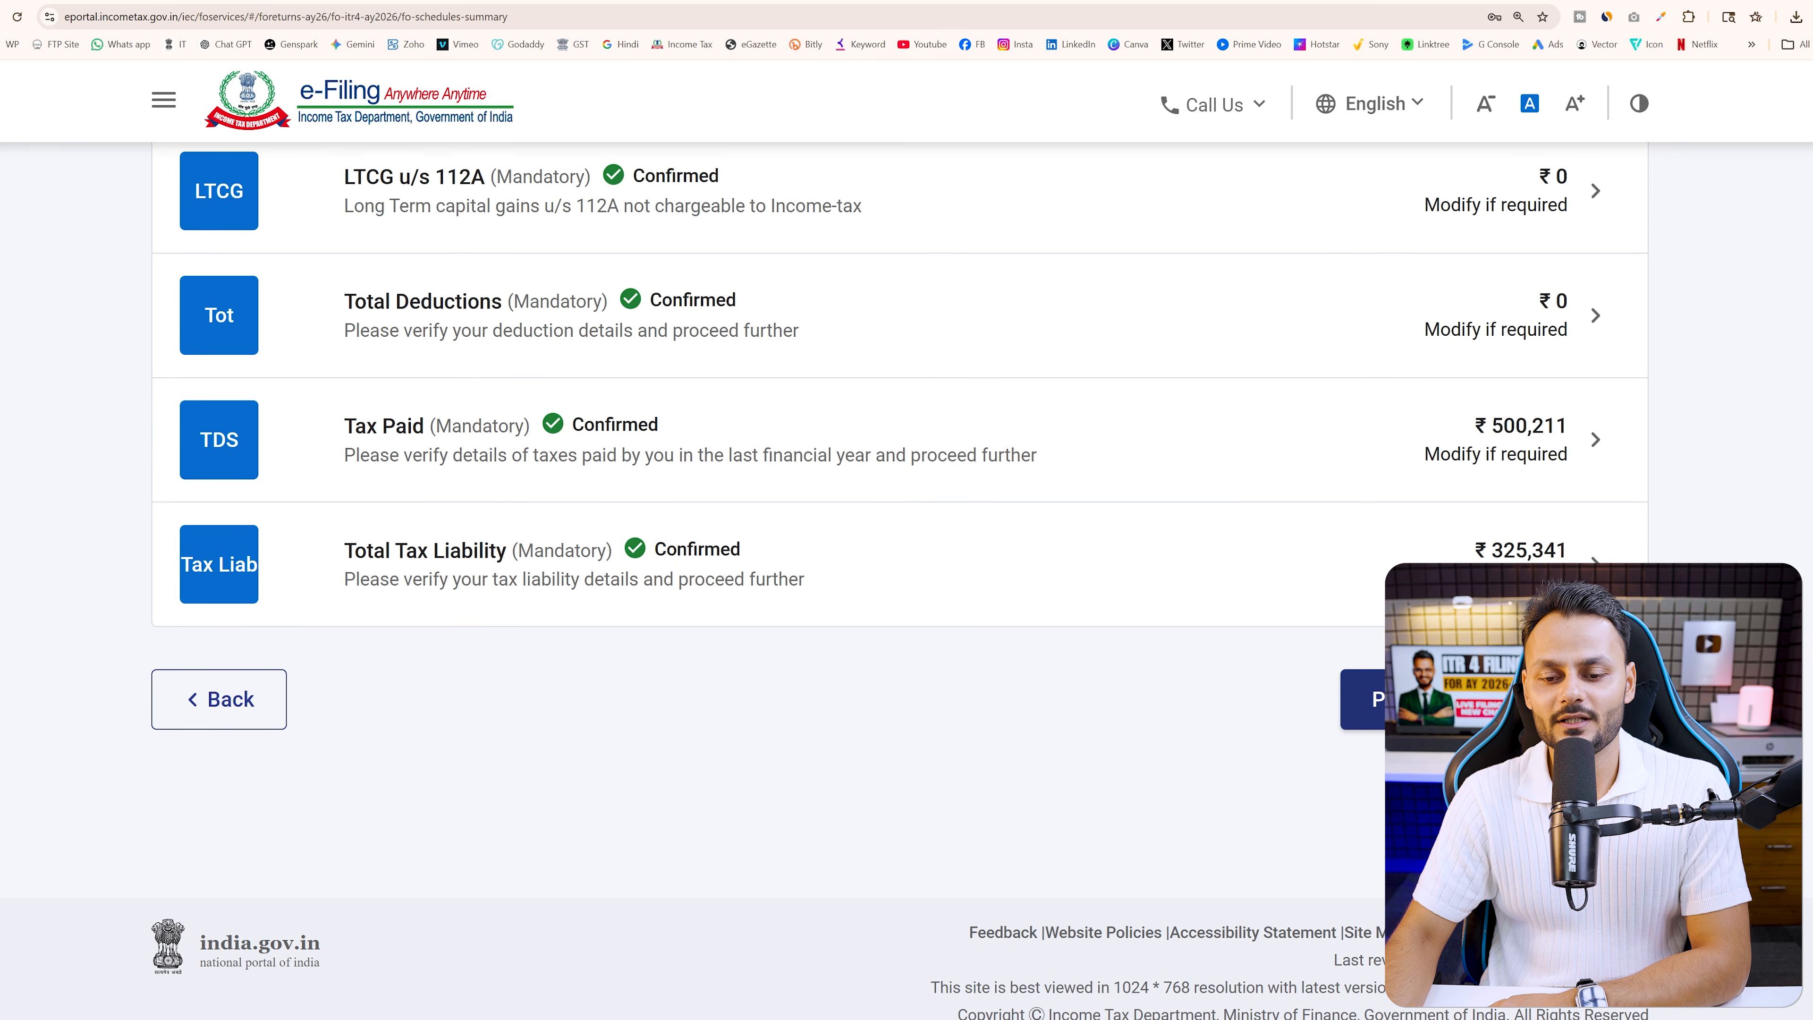
Review the Tax Summary showing the ₹174,870 refund
left_click(1363, 698)
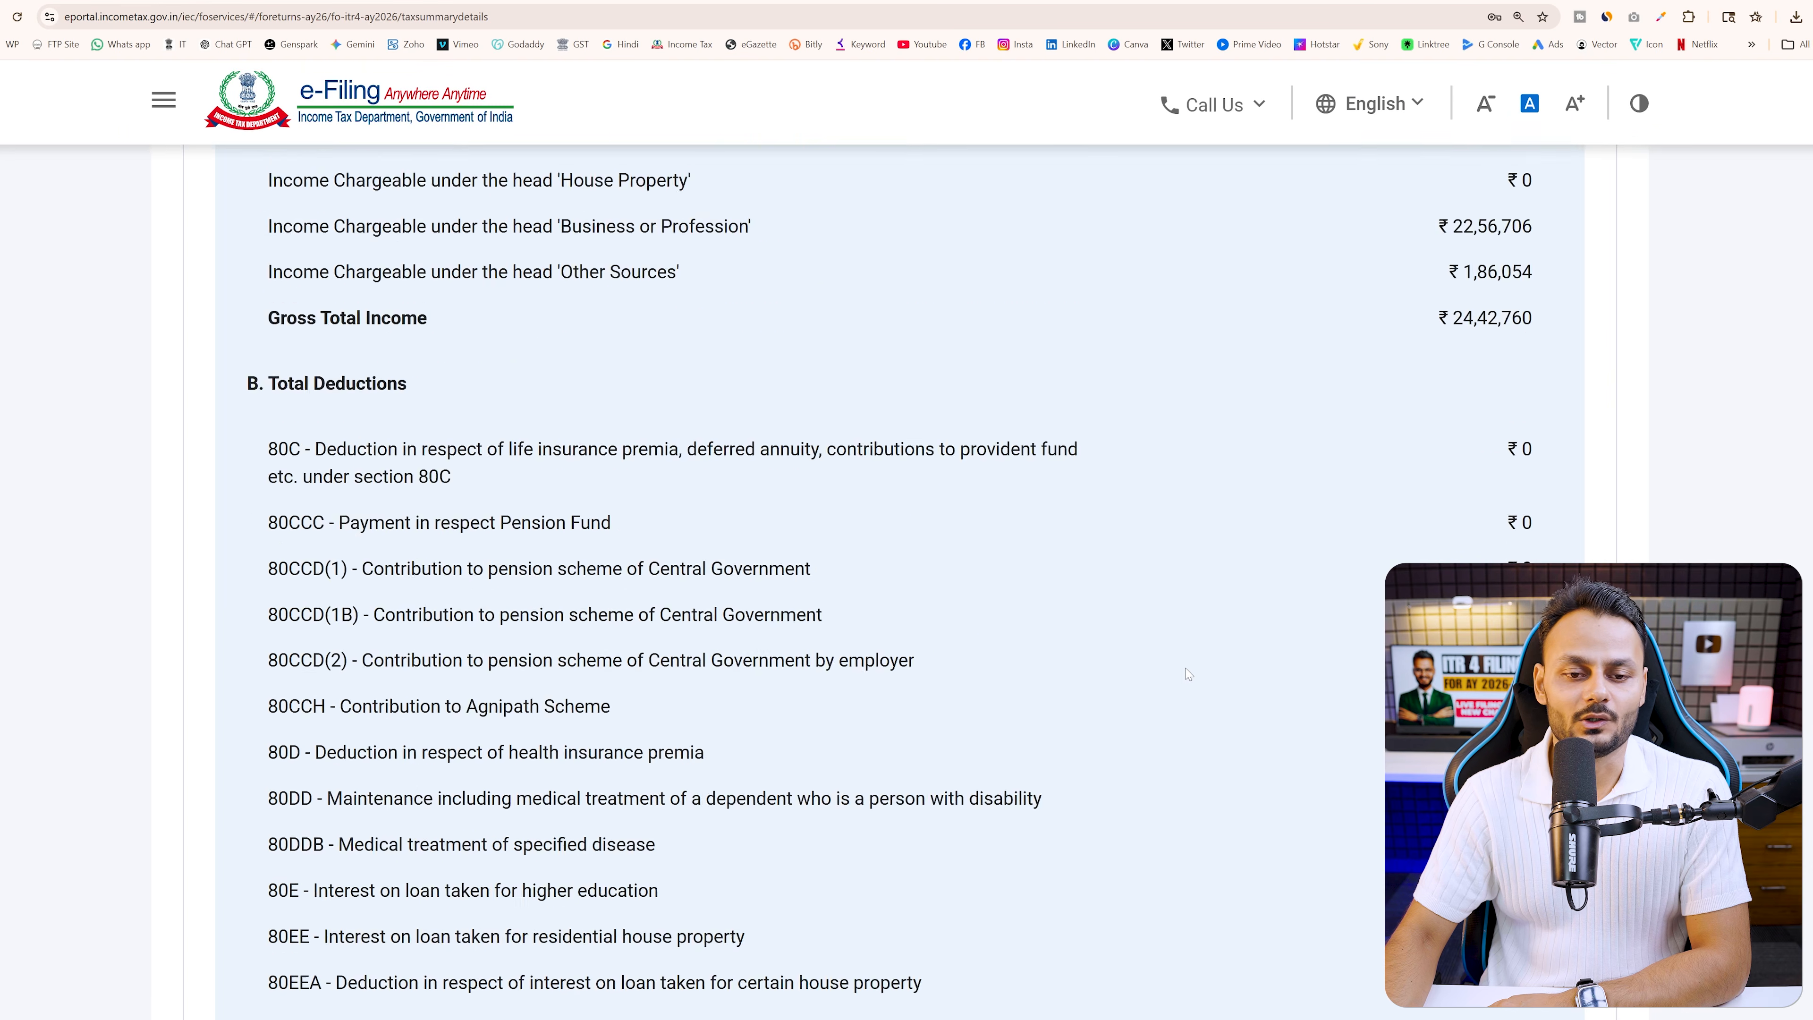
scroll(1187, 671, "up", 2)
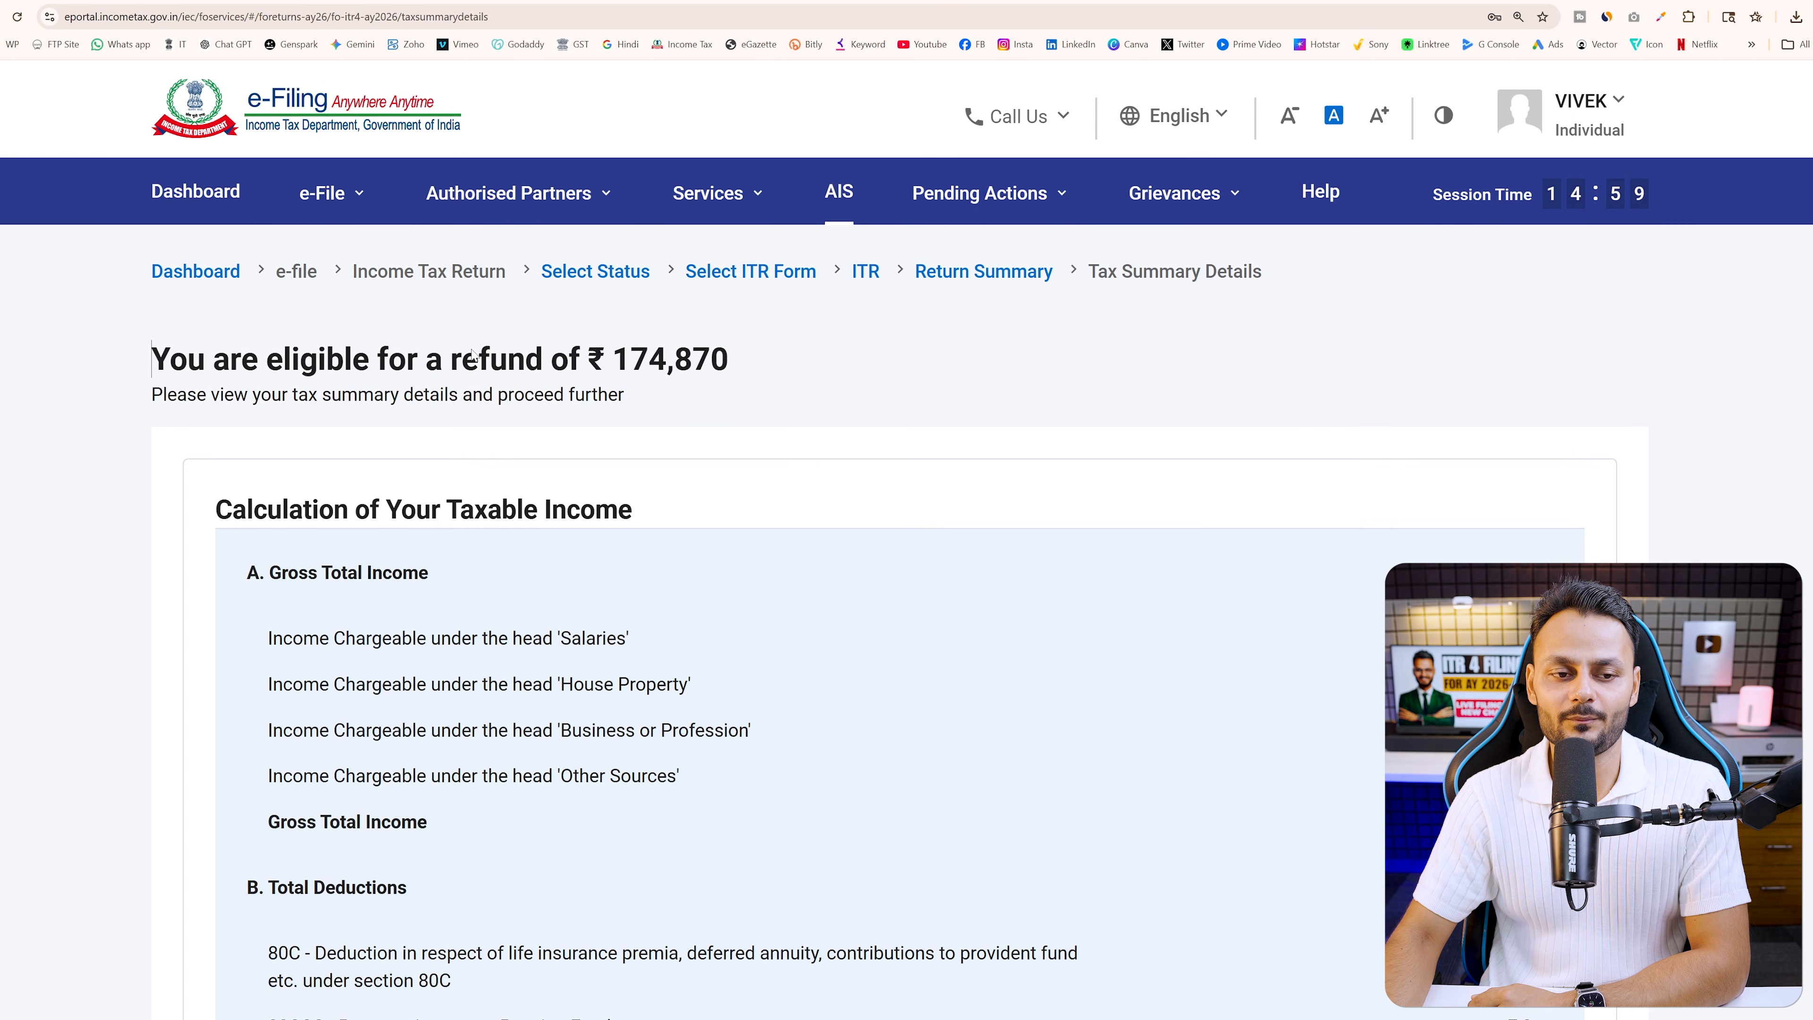
left_click_drag(443, 358, 857, 370)
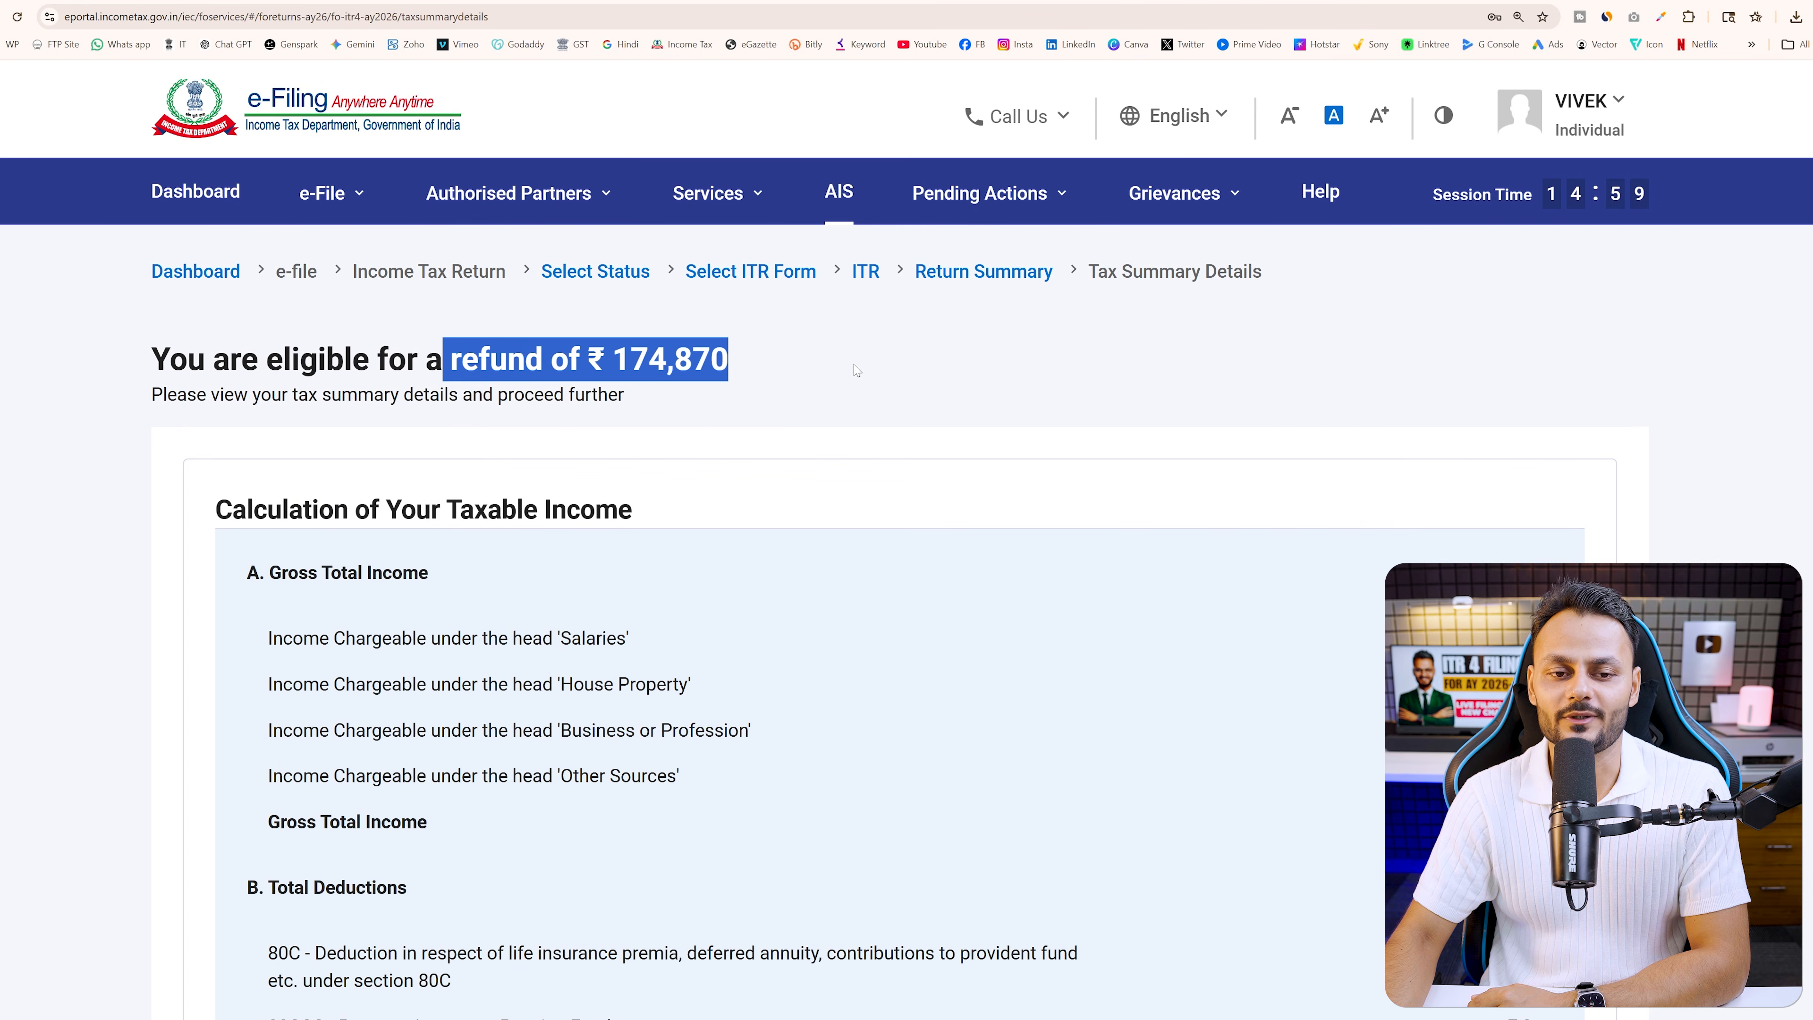
left_click(969, 399)
scroll(971, 437, "down", 20)
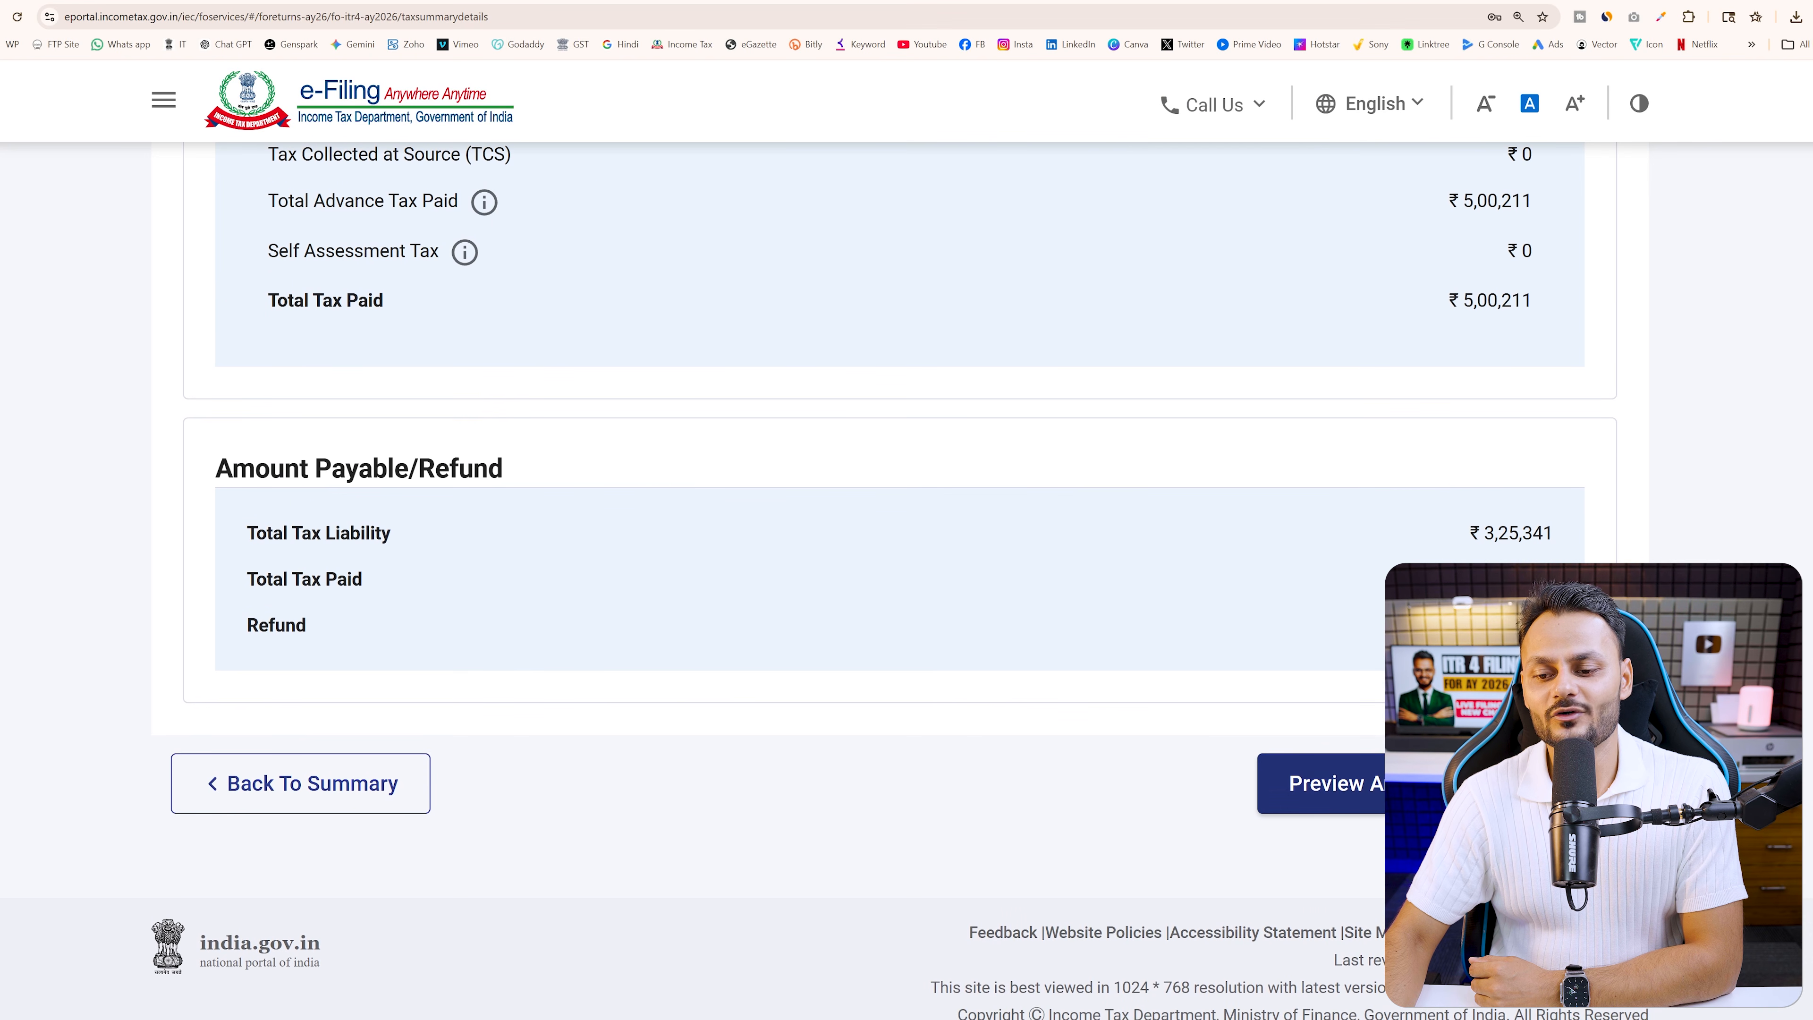
Preview the return, pass internal and upload-level validation, and continue to verification
left_click(1320, 782)
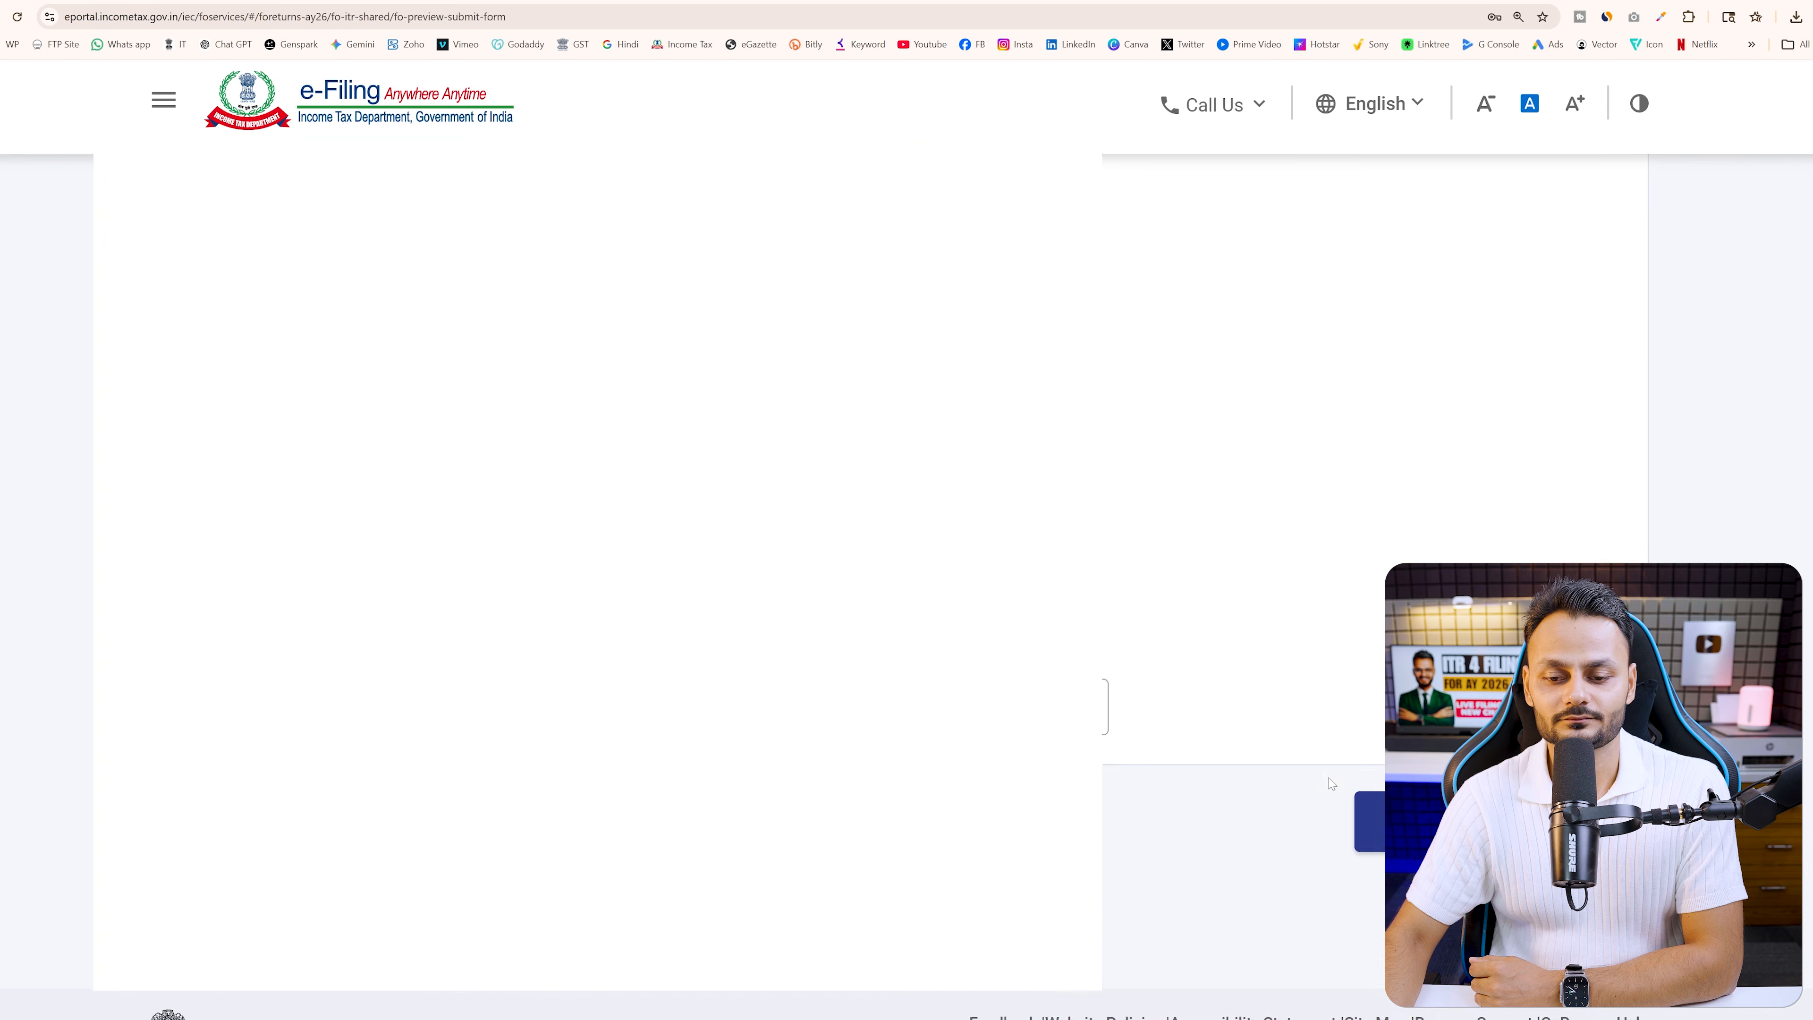
left_click(1360, 732)
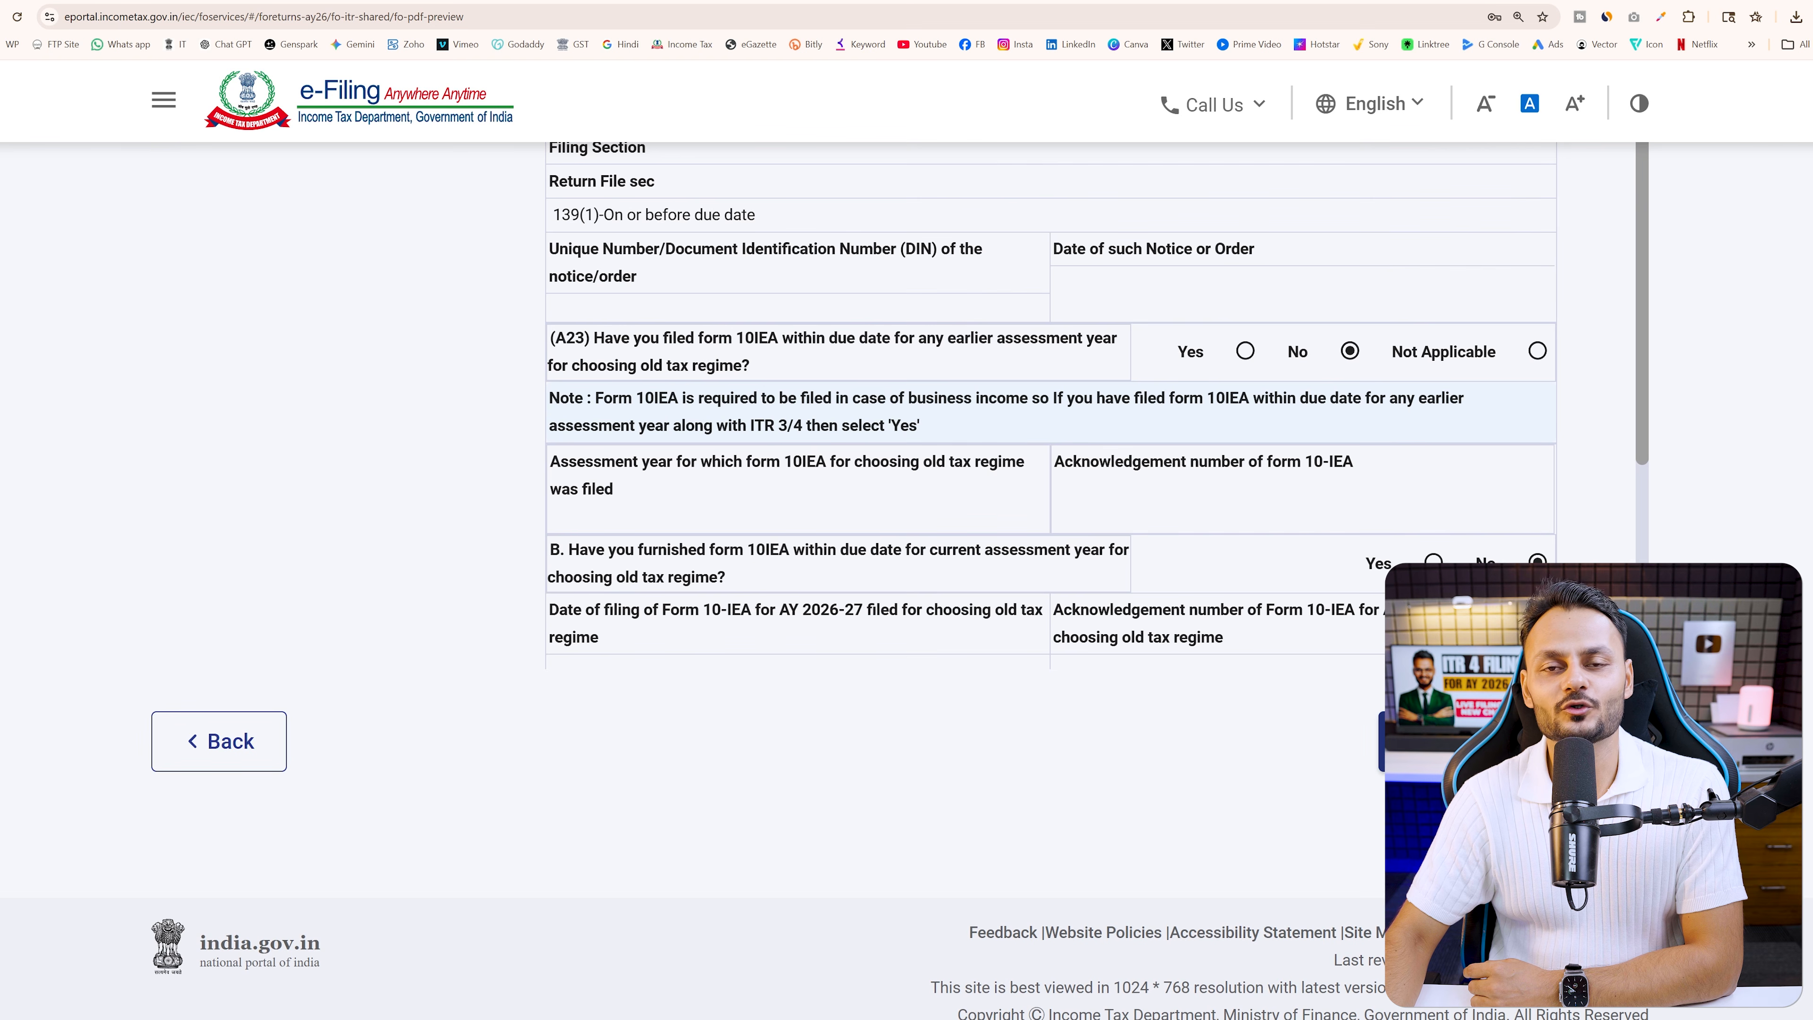
left_click(1513, 742)
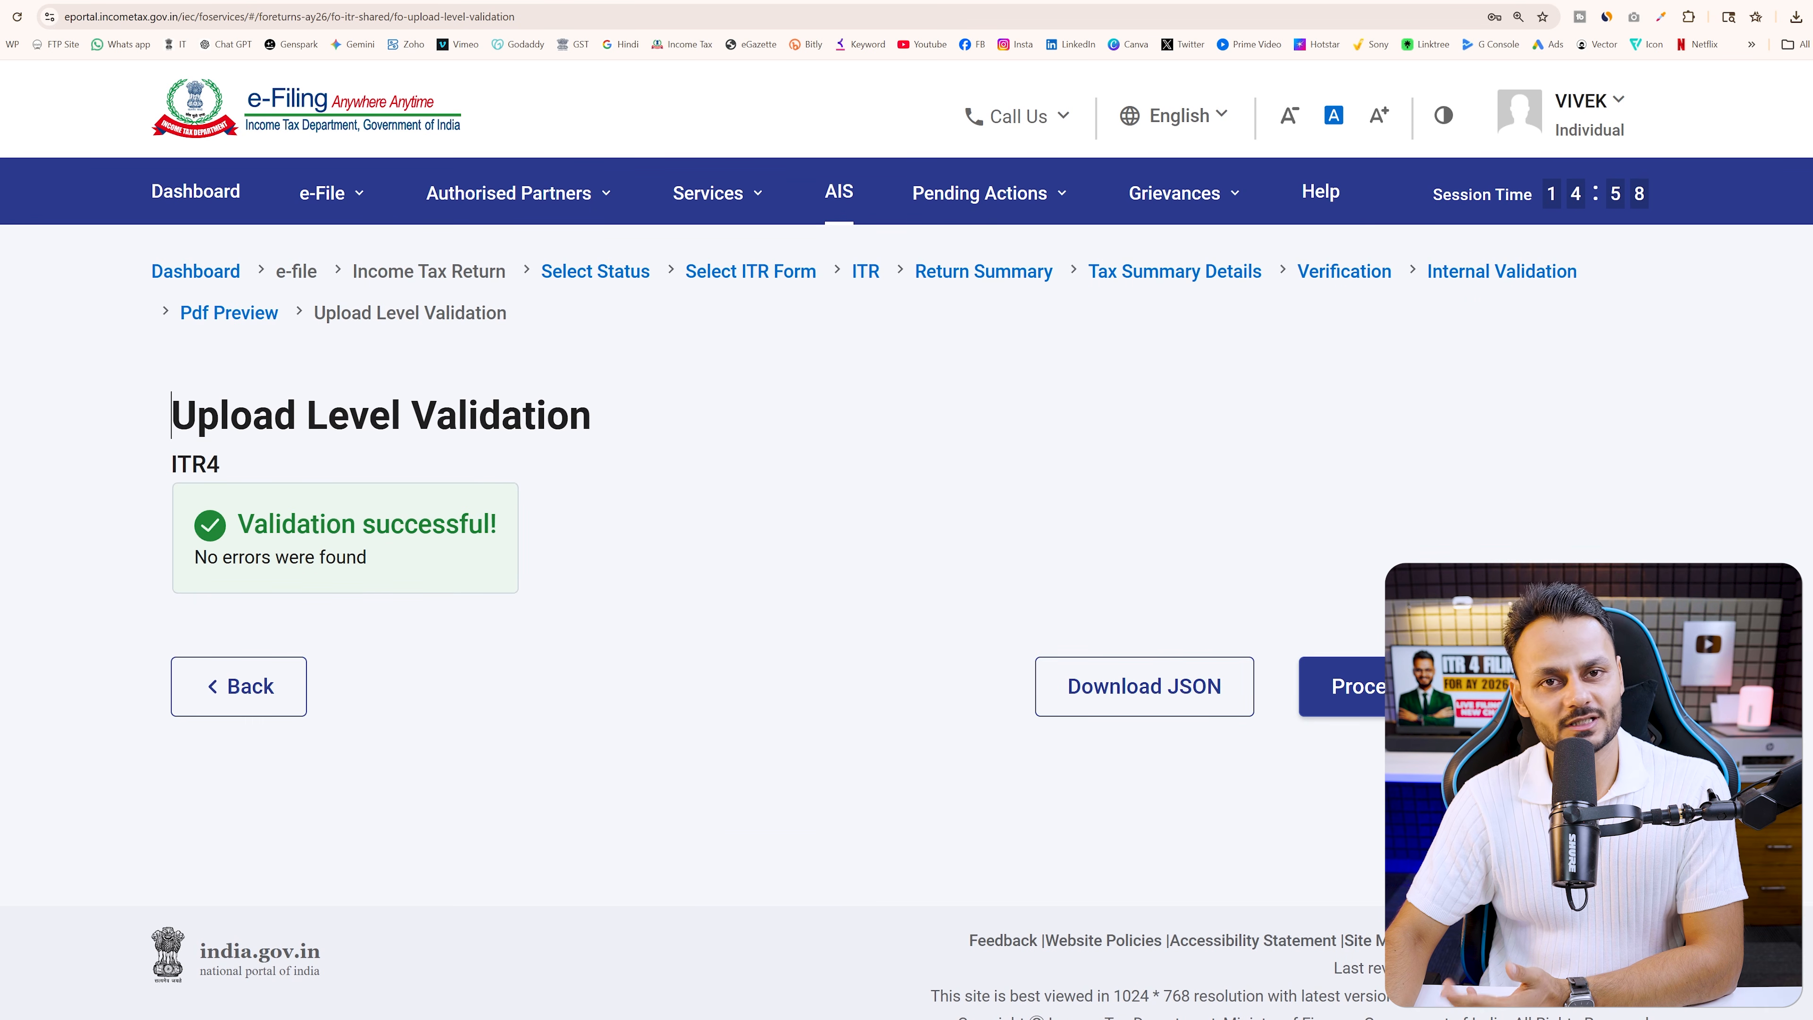
left_click(1339, 685)
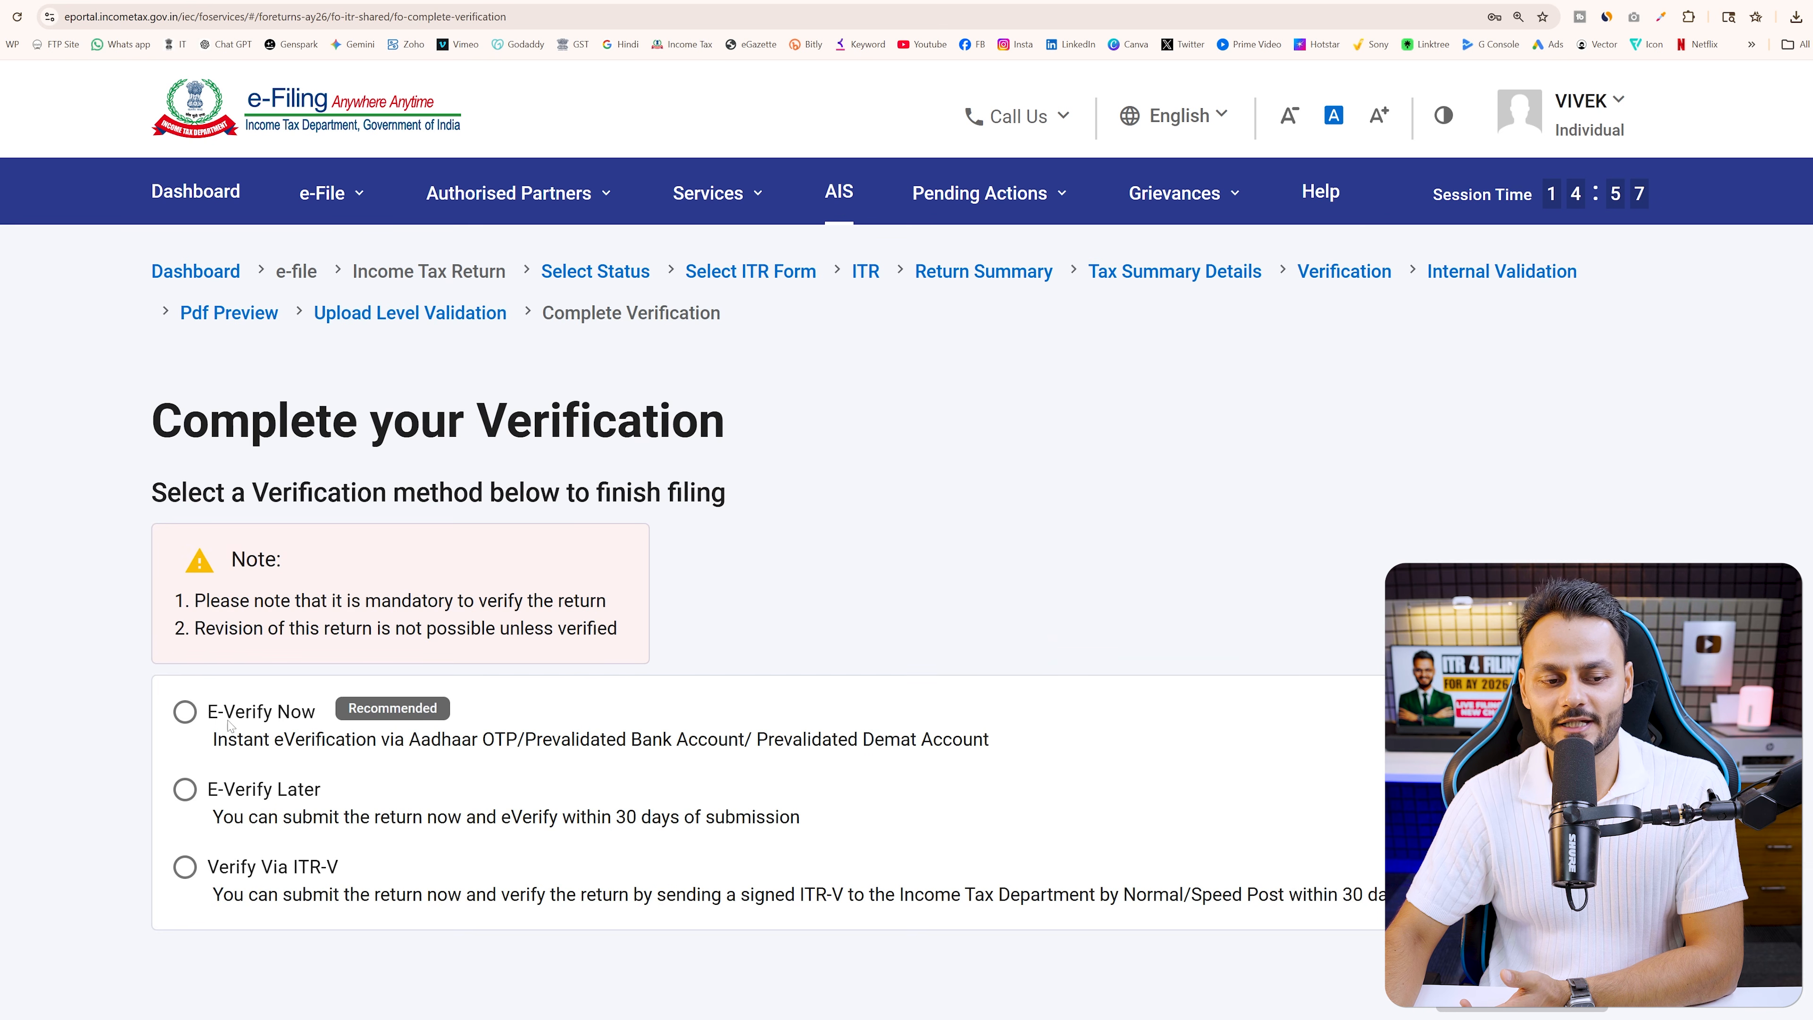